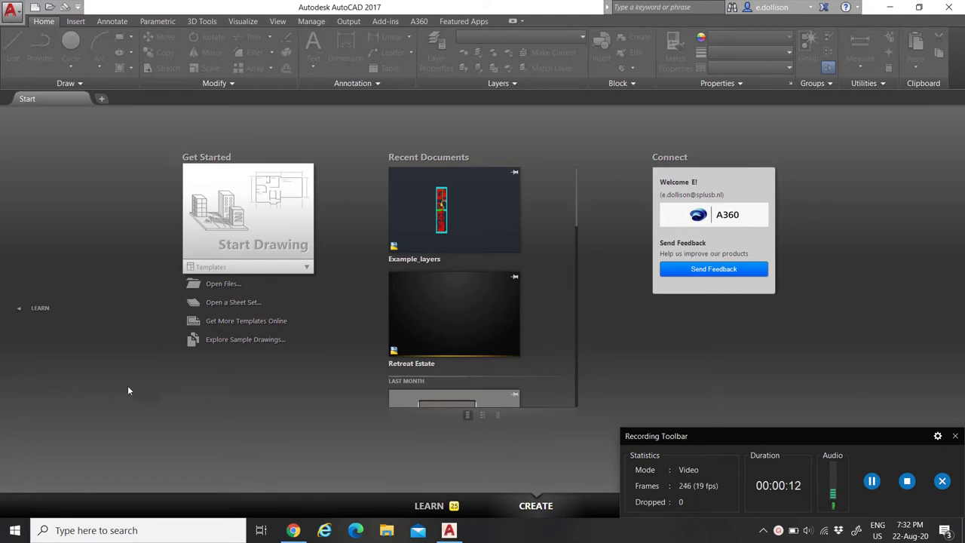
# Look through the thumbnails of recent documents on the start page
pyautogui.scroll(-6, 535, 327)
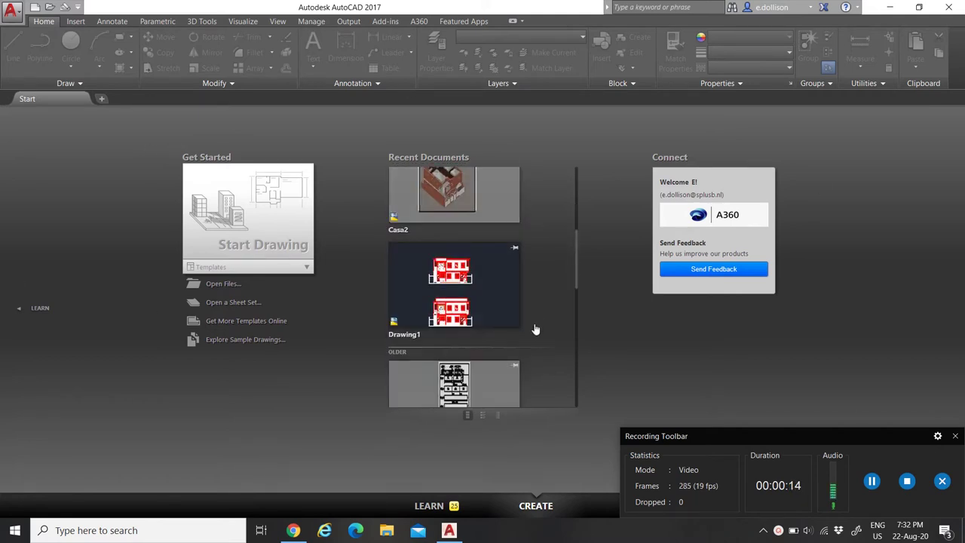
pyautogui.scroll(-3, 535, 329)
pyautogui.scroll(8, 528, 324)
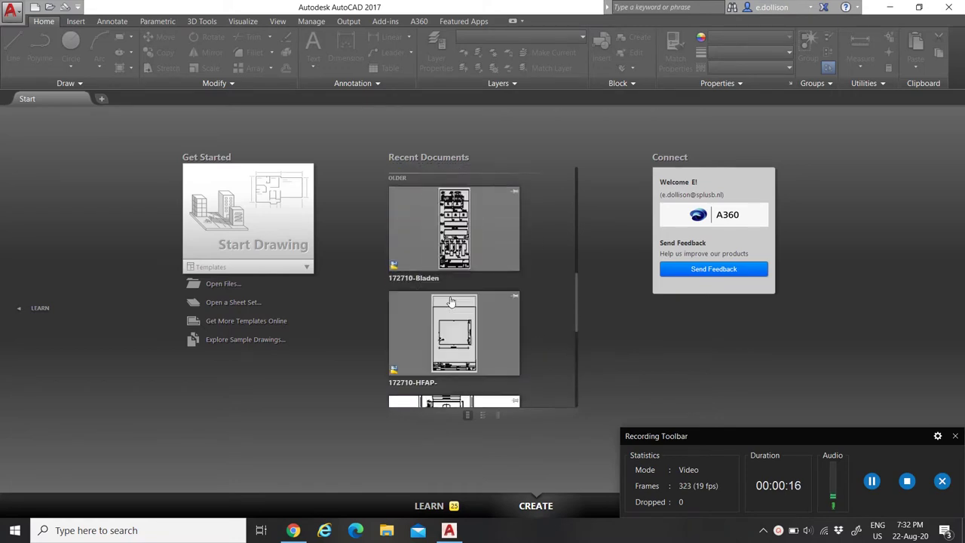
pyautogui.scroll(2, 450, 302)
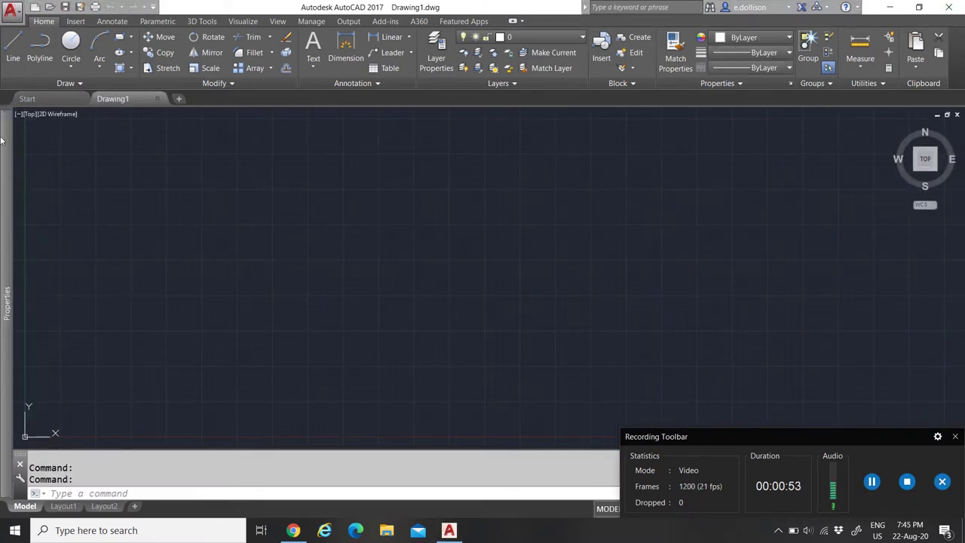
# Review the drawing's default properties and the tool categories from Insert through Featured Apps, returning to the Home tools
pyautogui.moveTo(3, 151)
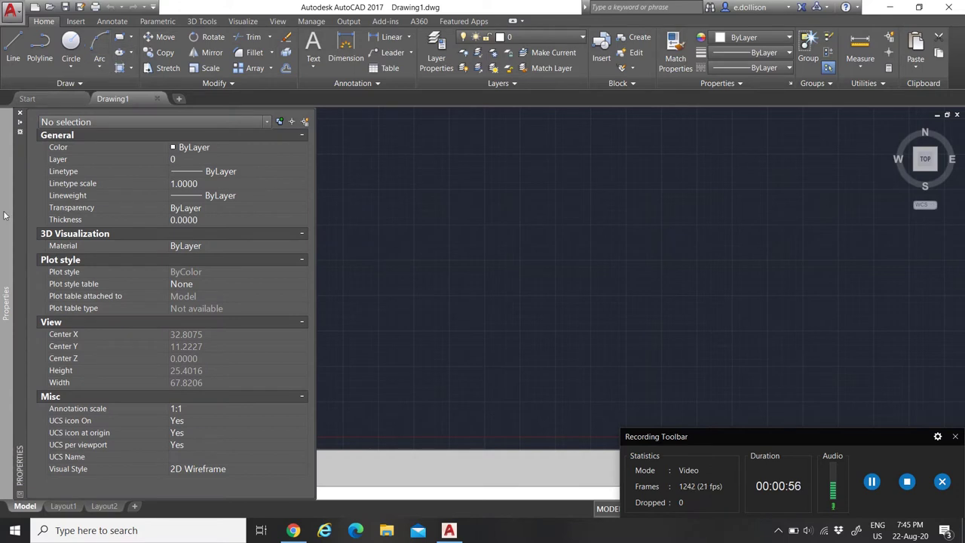
pyautogui.click(611, 241)
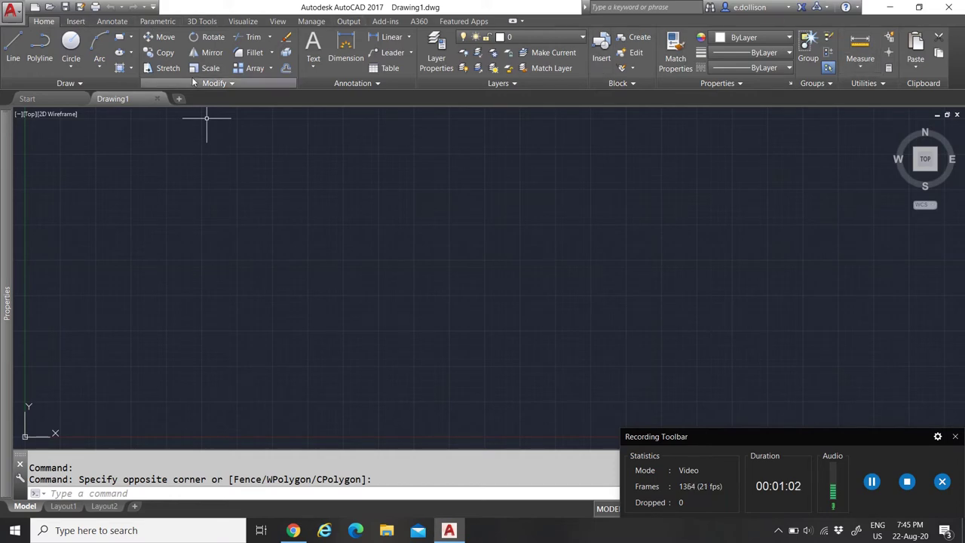
pyautogui.click(76, 21)
pyautogui.click(112, 21)
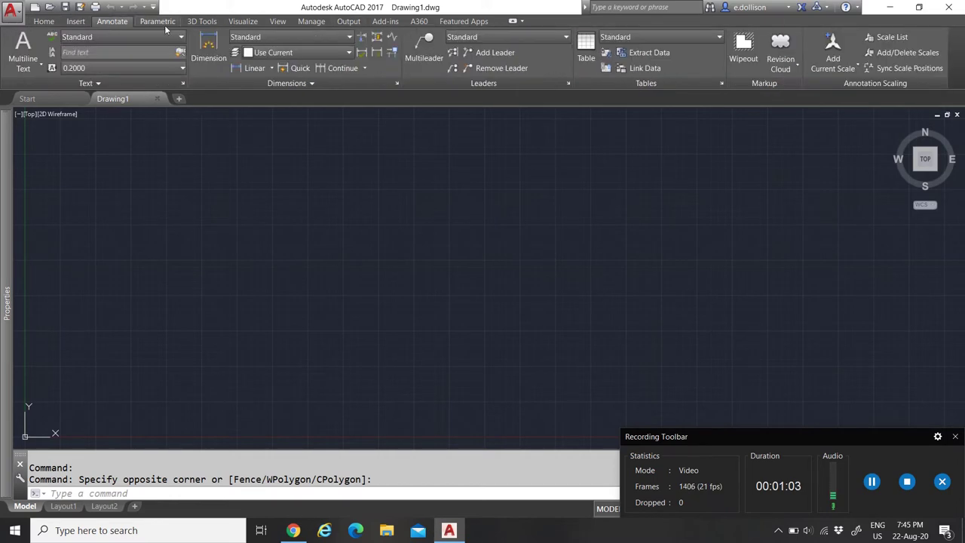
pyautogui.click(158, 21)
pyautogui.click(202, 21)
pyautogui.click(242, 21)
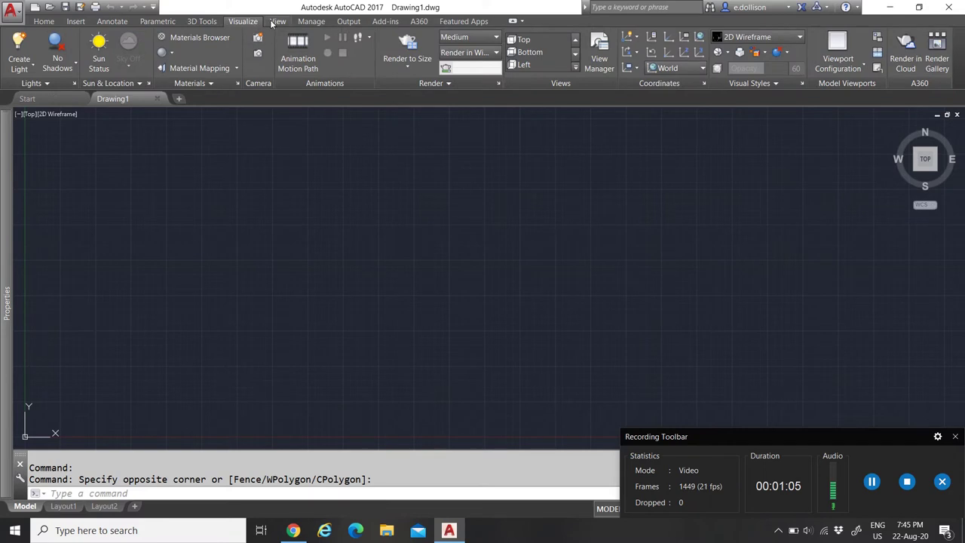
pyautogui.click(278, 21)
pyautogui.click(312, 22)
pyautogui.click(348, 21)
pyautogui.click(385, 22)
pyautogui.click(418, 21)
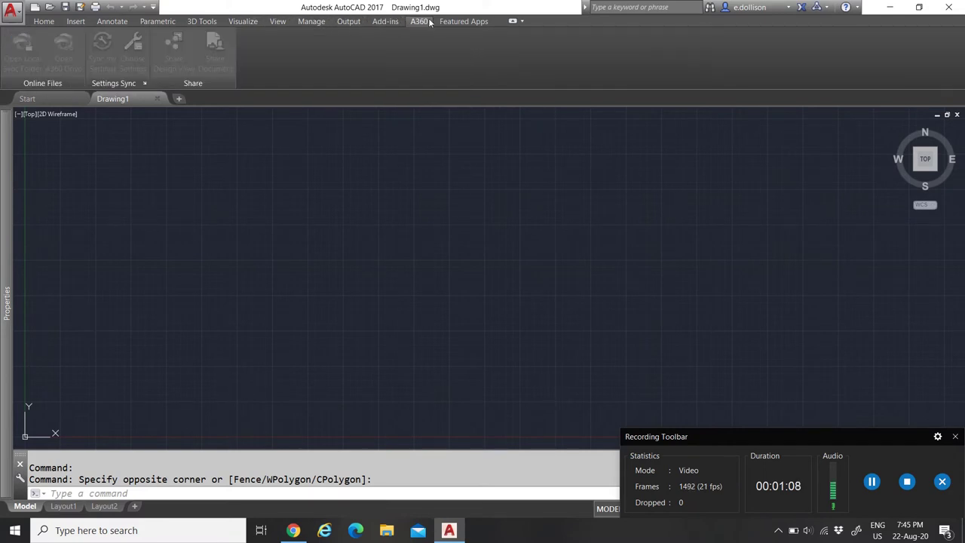
pyautogui.click(463, 21)
pyautogui.click(44, 21)
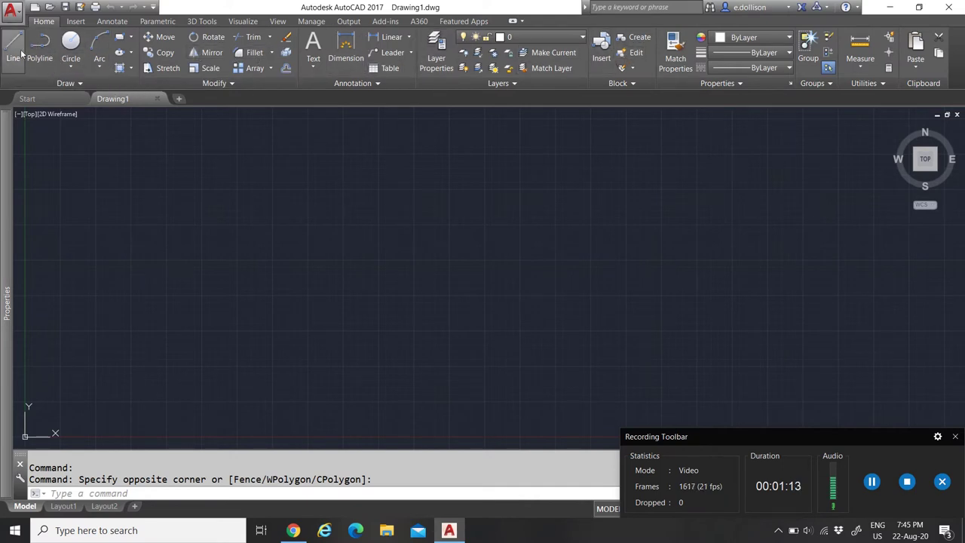
# Examine the drawing tools, including the rectangle, ellipse and hatch variants and the additional Draw commands
pyautogui.click(84, 85)
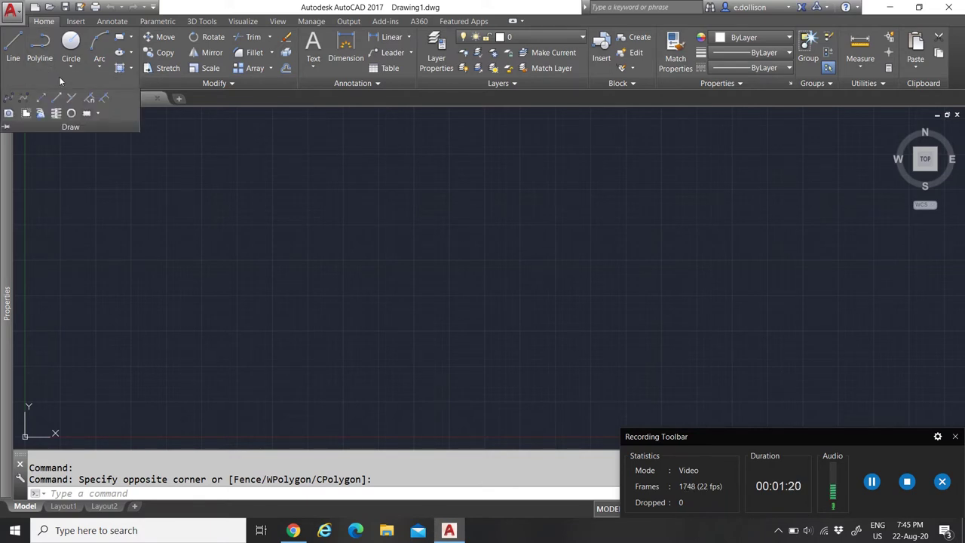
pyautogui.click(211, 198)
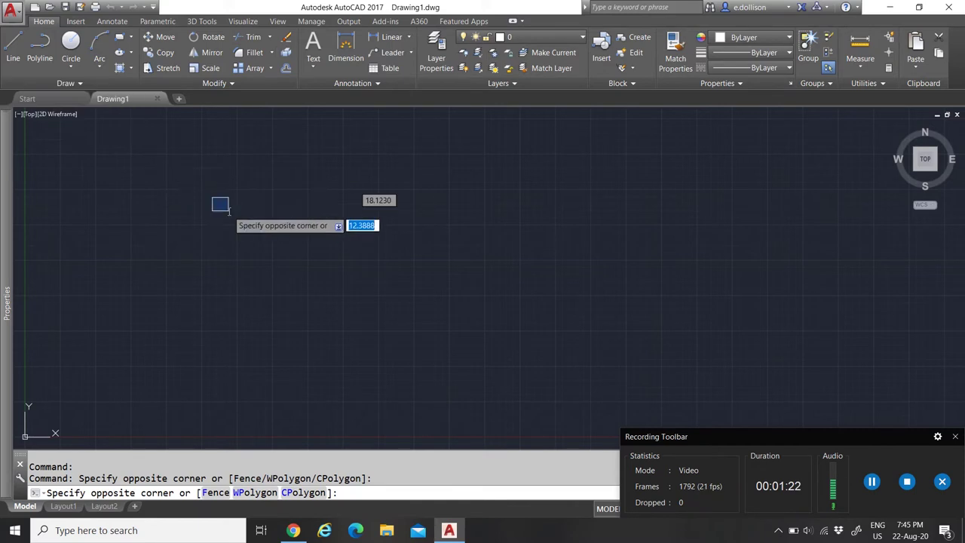
pyautogui.click(228, 211)
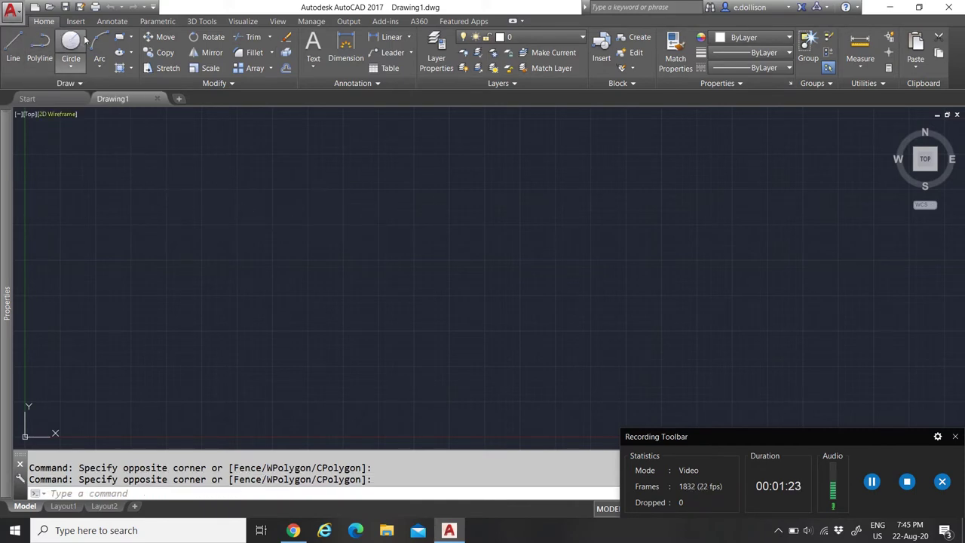
pyautogui.click(131, 38)
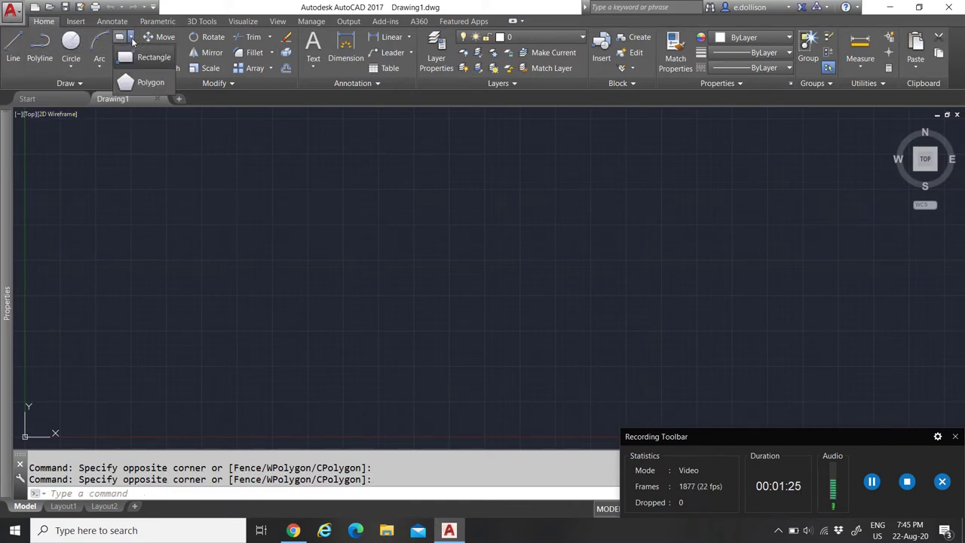
pyautogui.click(131, 38)
pyautogui.click(131, 52)
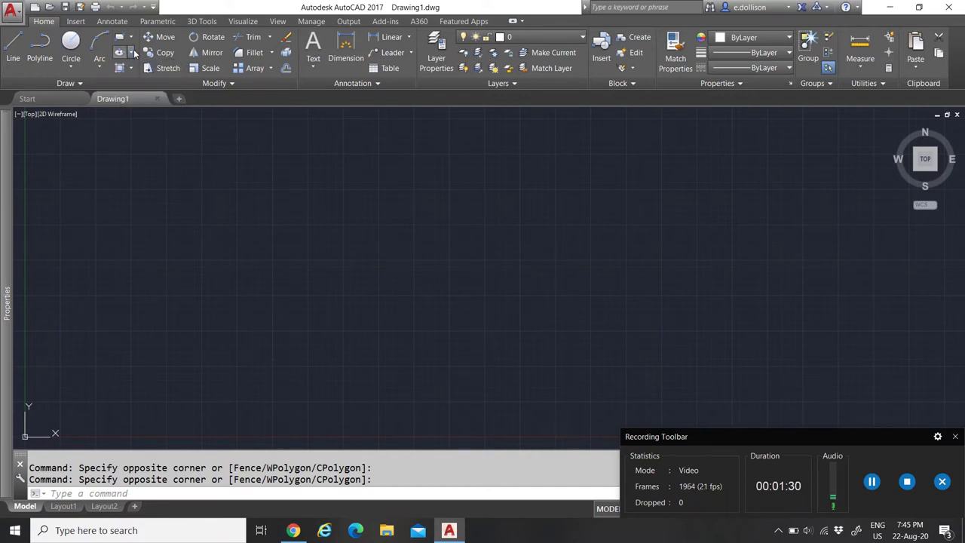
pyautogui.click(133, 53)
pyautogui.click(132, 69)
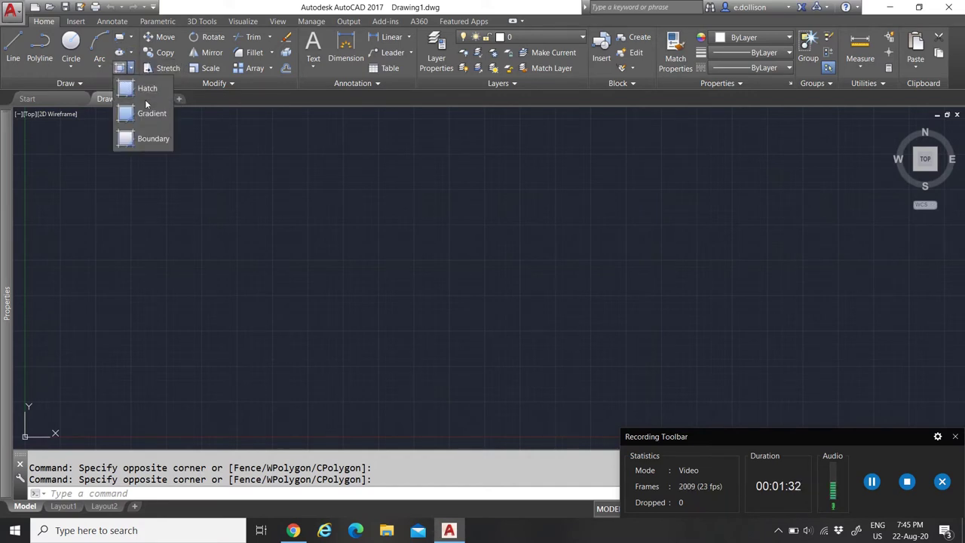
pyautogui.click(83, 83)
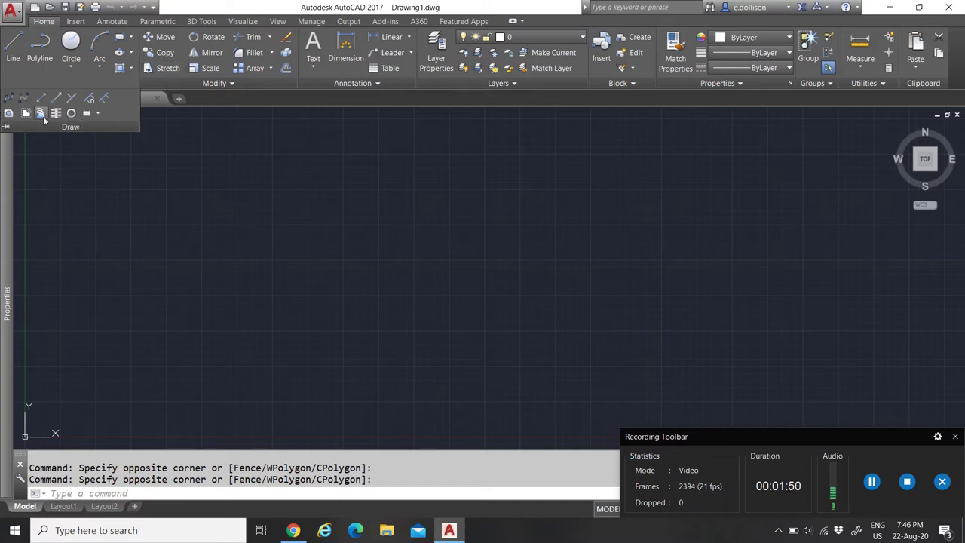
pyautogui.click(163, 80)
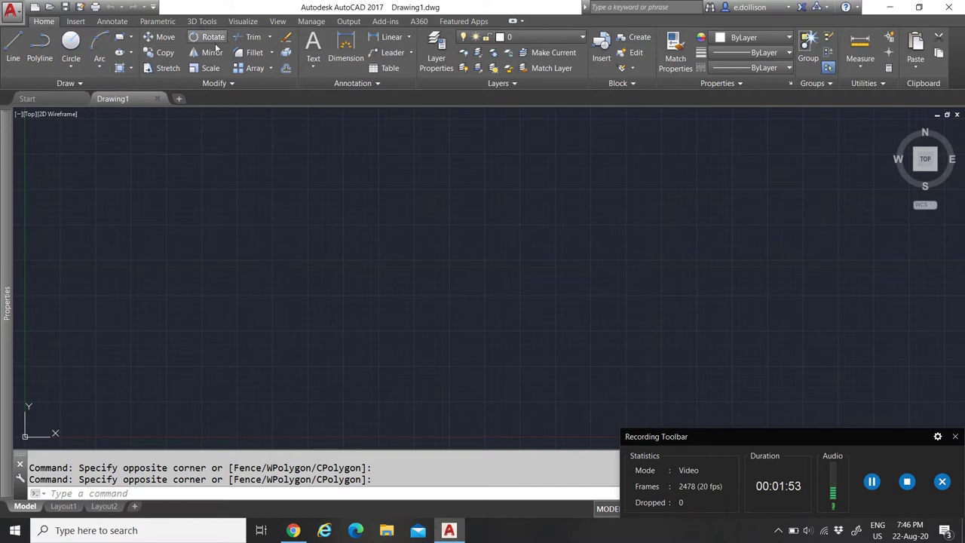
# Examine the additional Modify commands and the text, dimension, leader and table styles for annotation
pyautogui.click(217, 84)
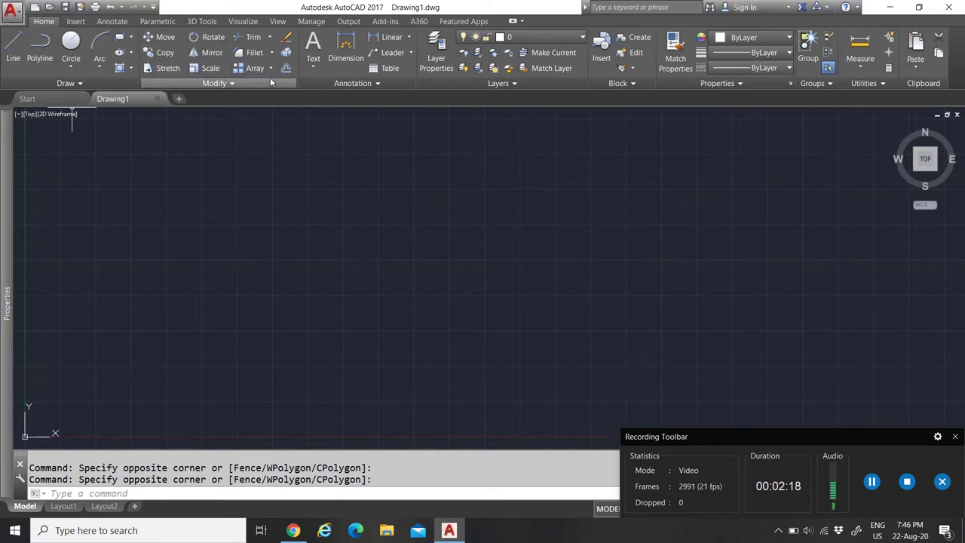
pyautogui.click(234, 84)
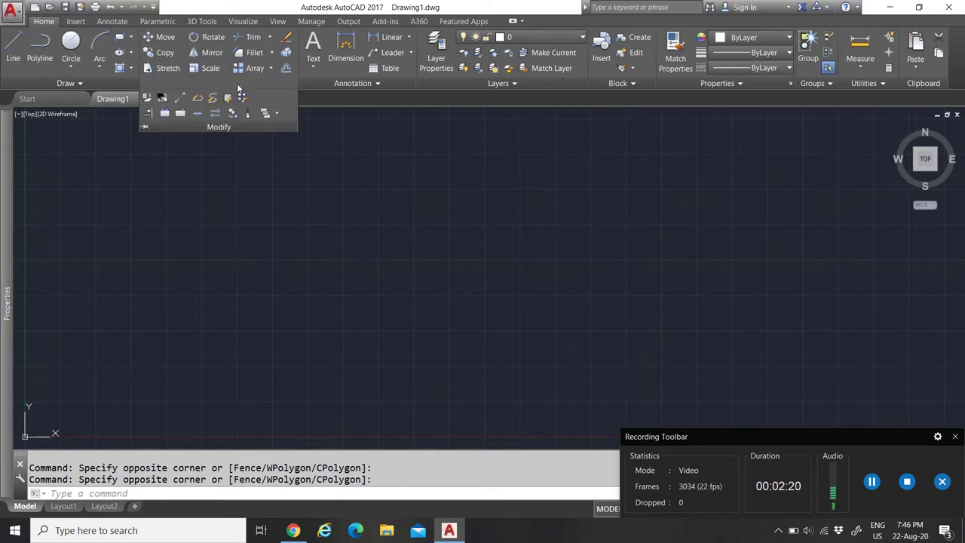
pyautogui.click(351, 84)
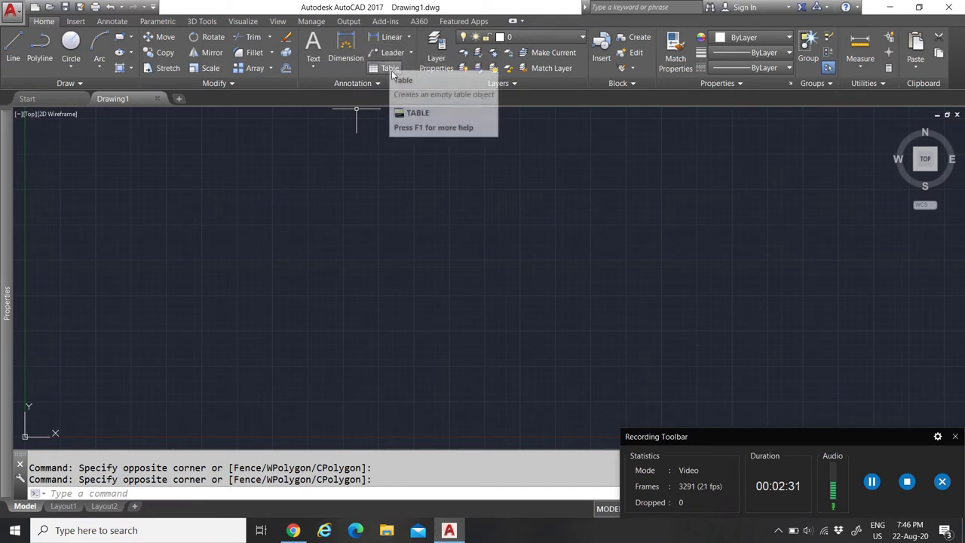
pyautogui.click(380, 82)
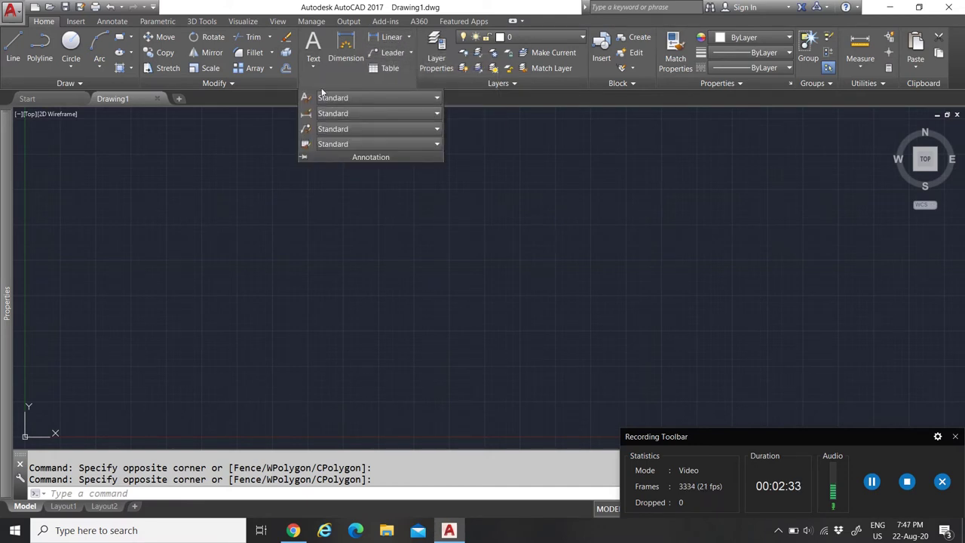
# Examine the layer list and layer state controls, the additional block commands, and the object transparency and listing options
pyautogui.click(510, 83)
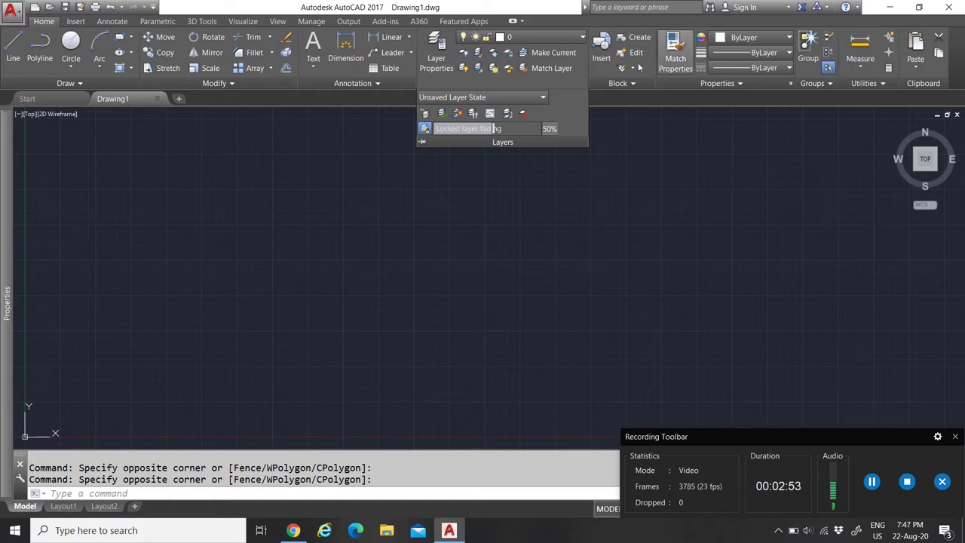
pyautogui.click(536, 39)
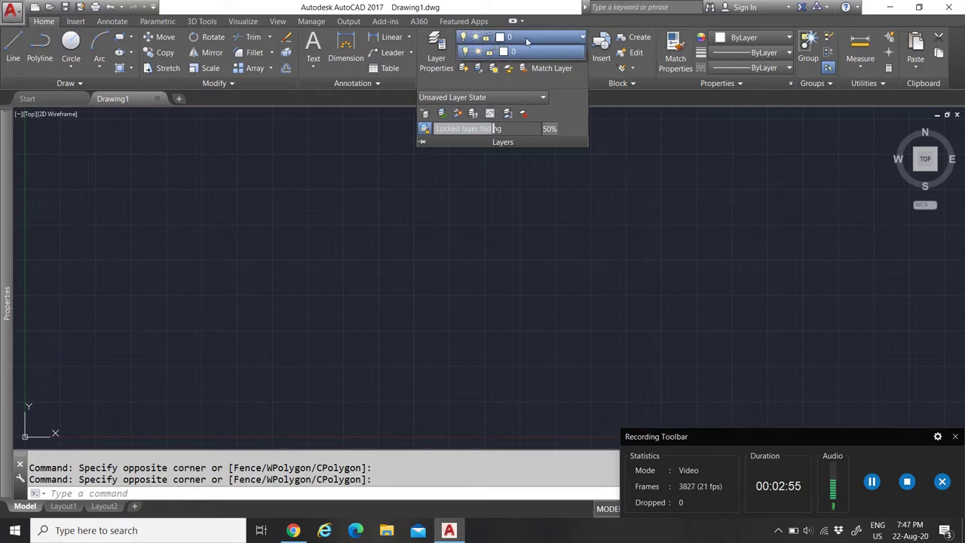
pyautogui.click(522, 51)
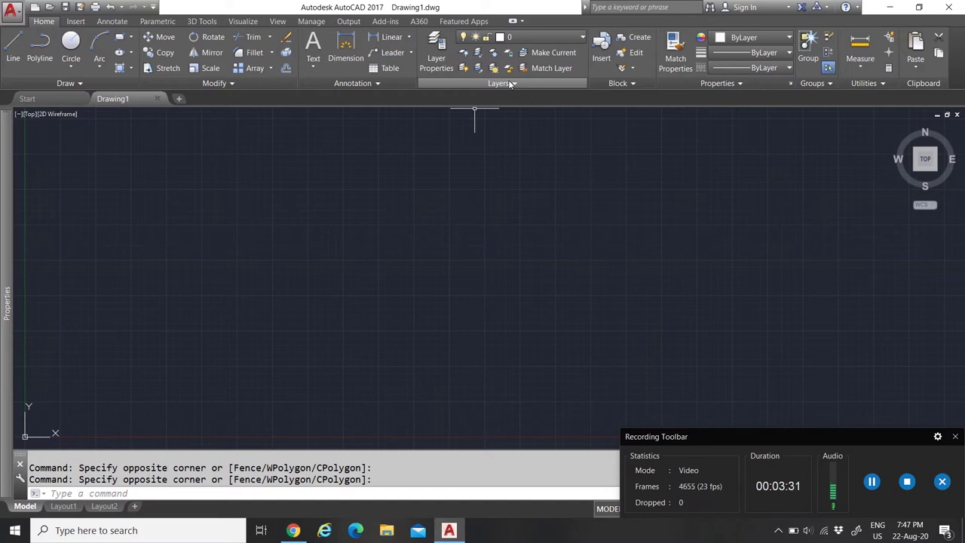
pyautogui.click(618, 82)
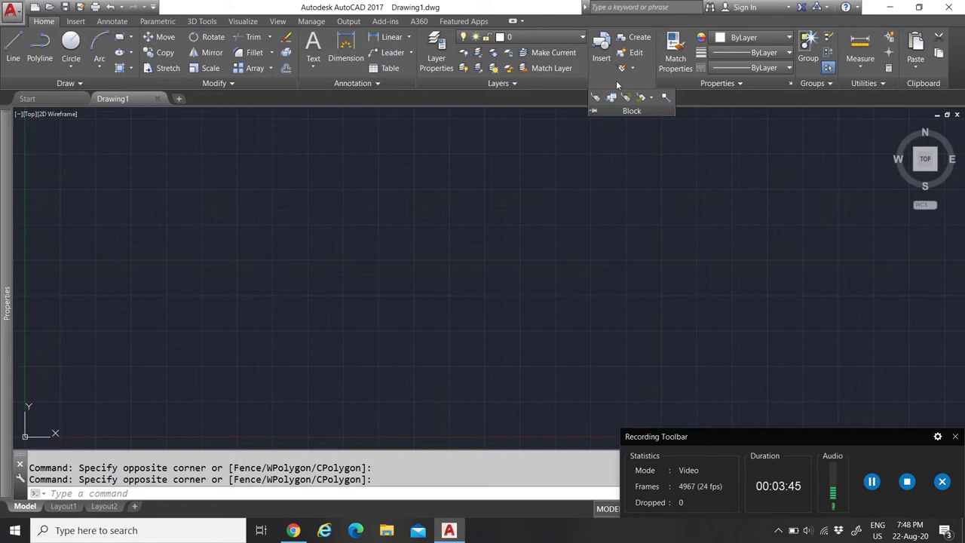
pyautogui.click(696, 84)
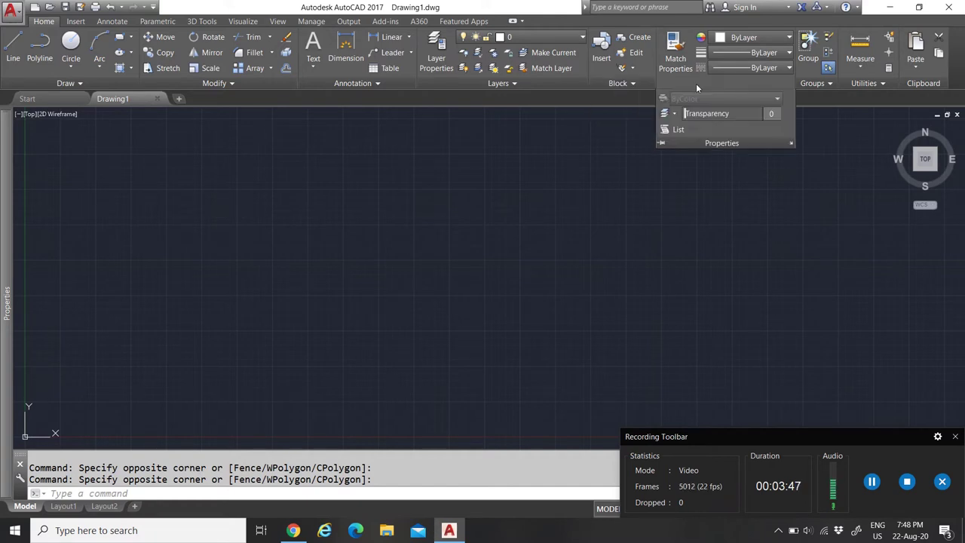
pyautogui.click(628, 186)
pyautogui.click(668, 204)
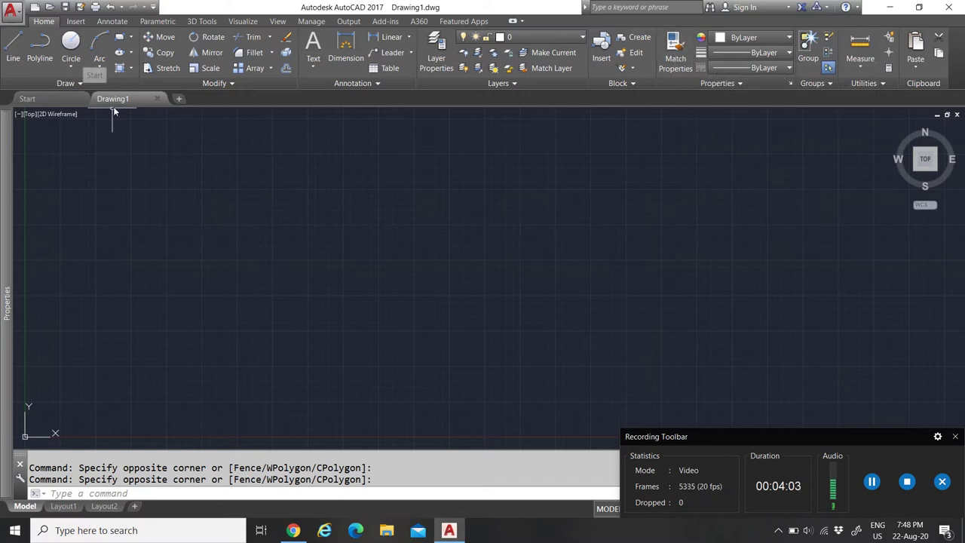
# Draw a vertical line about 6.88 units long near the middle of the drawing
pyautogui.click(9, 52)
pyautogui.click(379, 346)
pyautogui.click(378, 253)
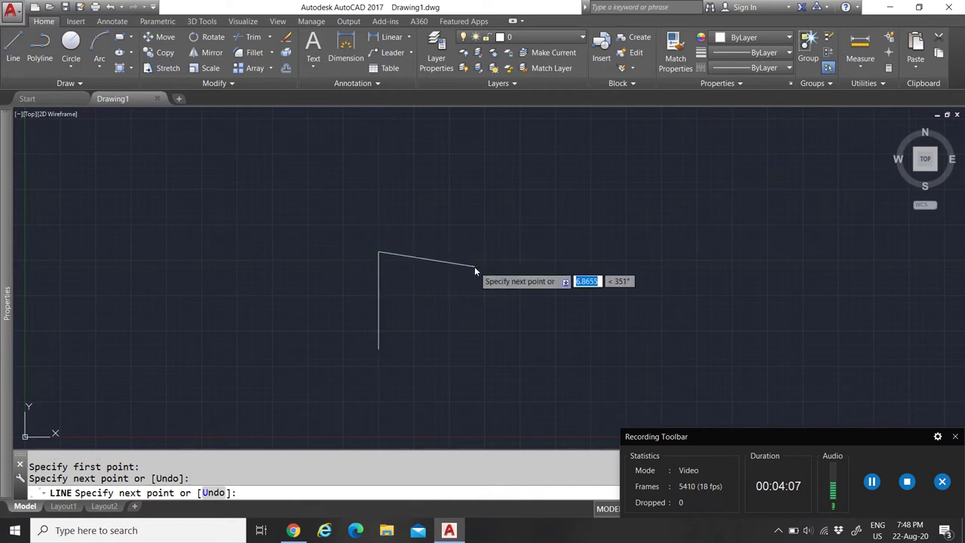
pyautogui.rightClick(508, 267)
pyautogui.click(528, 275)
# Change the vertical line's colour to Red
pyautogui.click(422, 313)
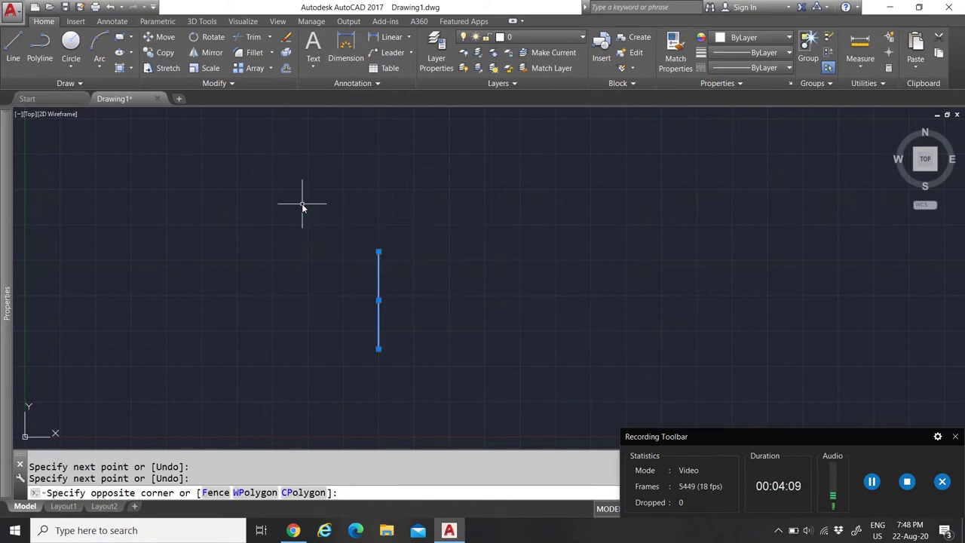
pyautogui.click(302, 205)
pyautogui.moveTo(7, 226)
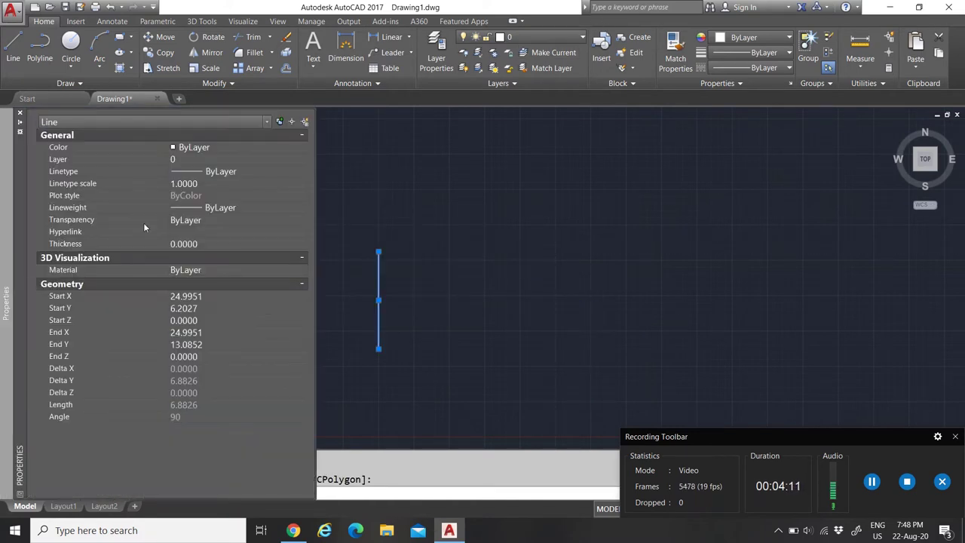
pyautogui.click(240, 147)
pyautogui.click(233, 146)
pyautogui.click(223, 175)
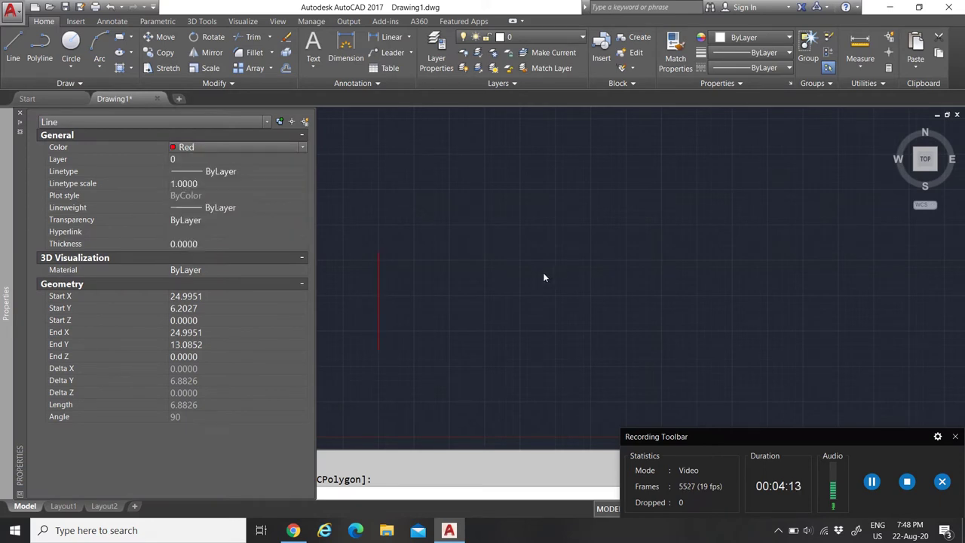
# Copy the red line horizontally about 2.77 units to its right
pyautogui.write('c')
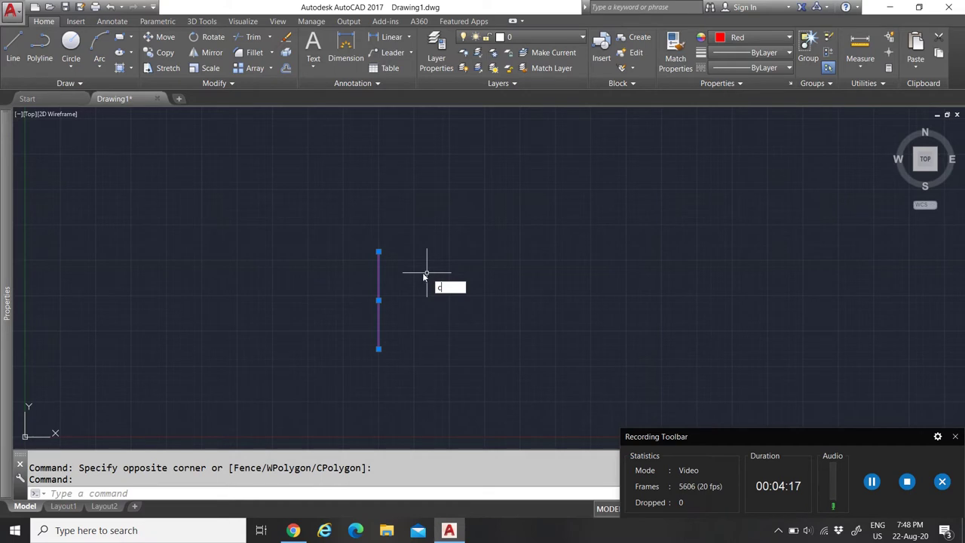
pyautogui.write('o')
pyautogui.press('Return')
pyautogui.click(400, 268)
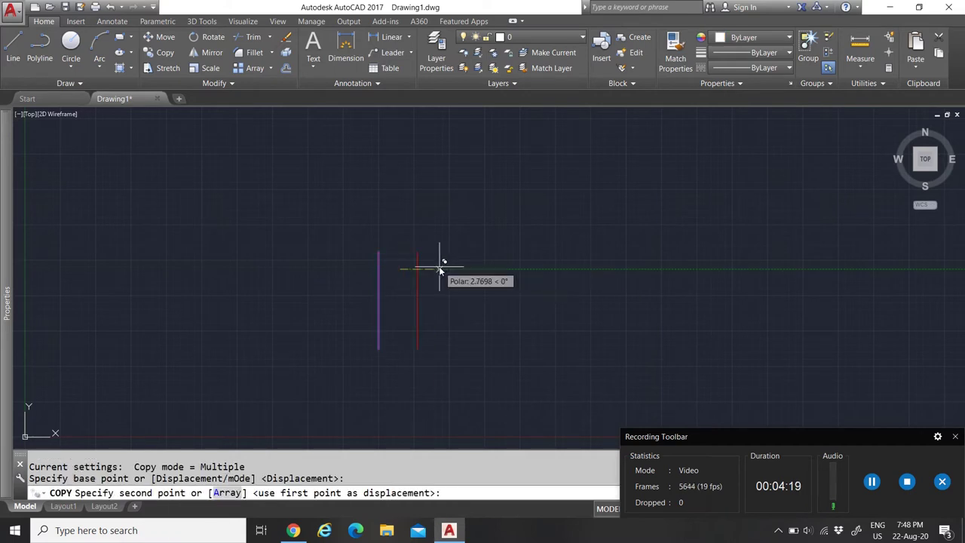
pyautogui.click(439, 268)
pyautogui.press('Escape')
# Change the colour of the copied right-hand vertical line to Green
pyautogui.click(449, 287)
pyautogui.click(409, 223)
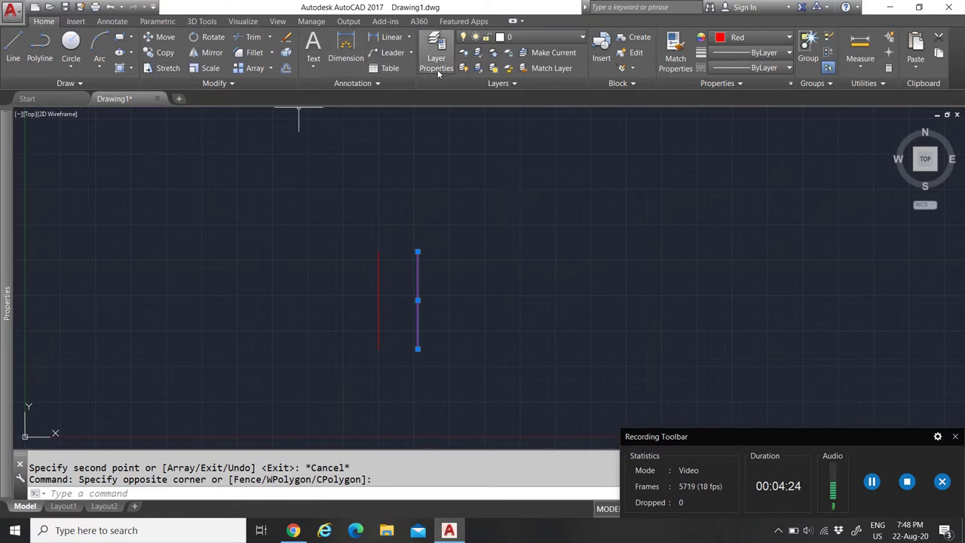
pyautogui.moveTo(4, 149)
pyautogui.click(259, 148)
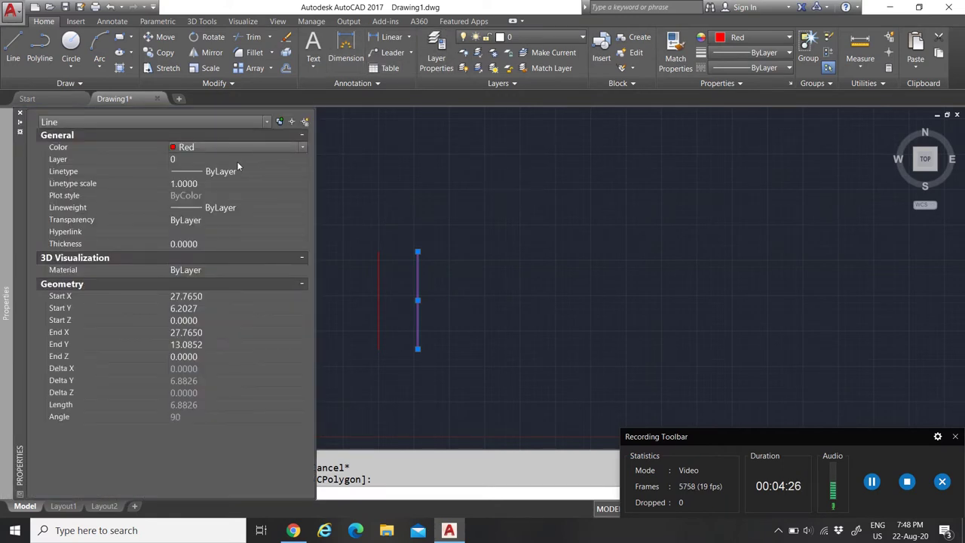
pyautogui.click(214, 147)
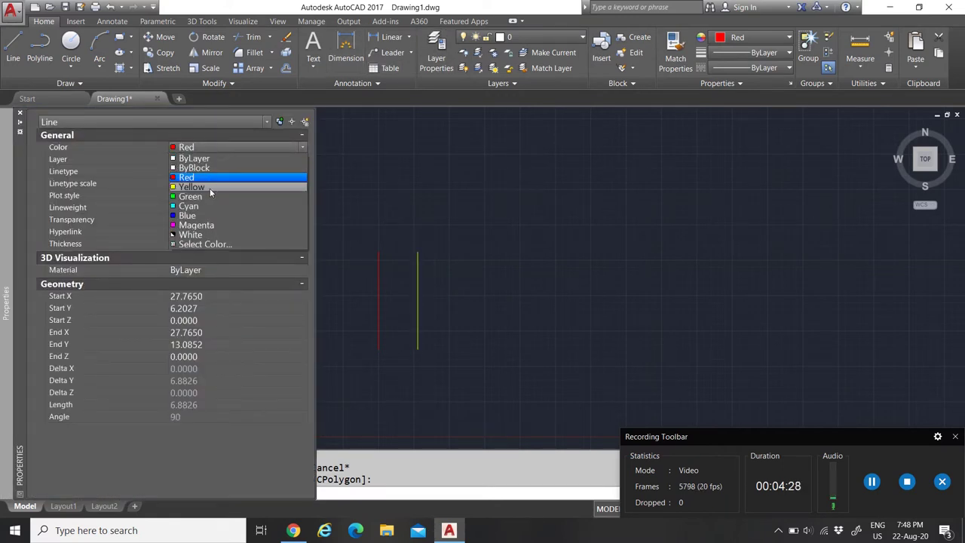
pyautogui.click(210, 197)
pyautogui.press('Escape')
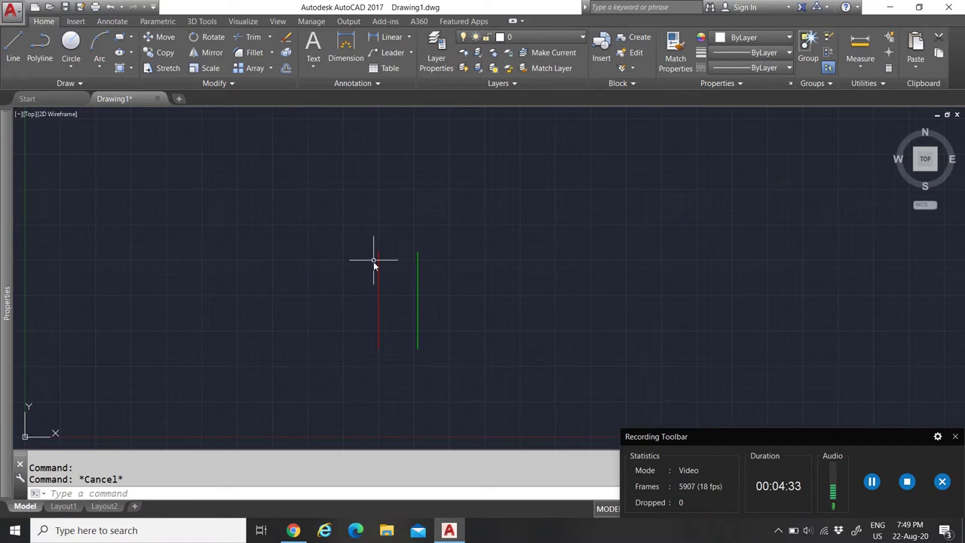
# Match the properties of the left red line onto the green line
pyautogui.click(686, 50)
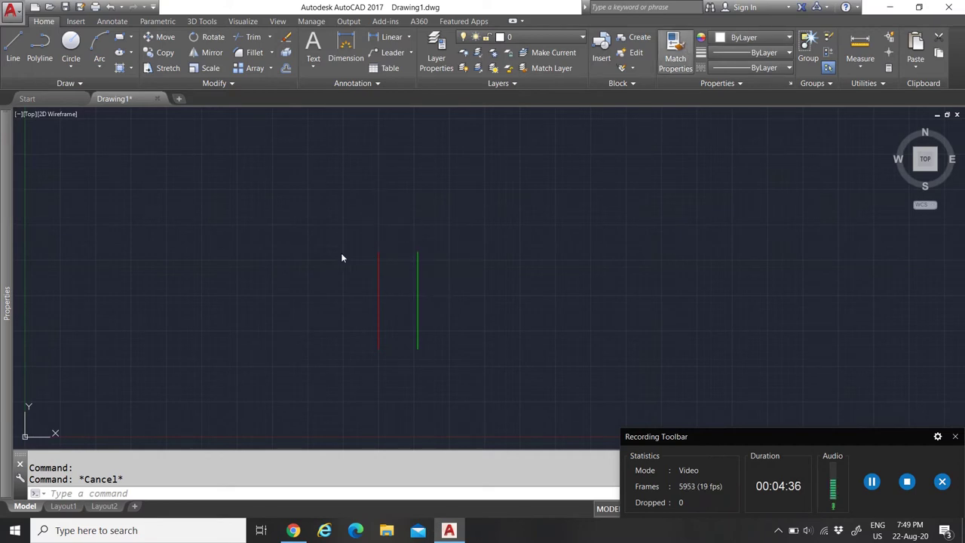
pyautogui.click(377, 275)
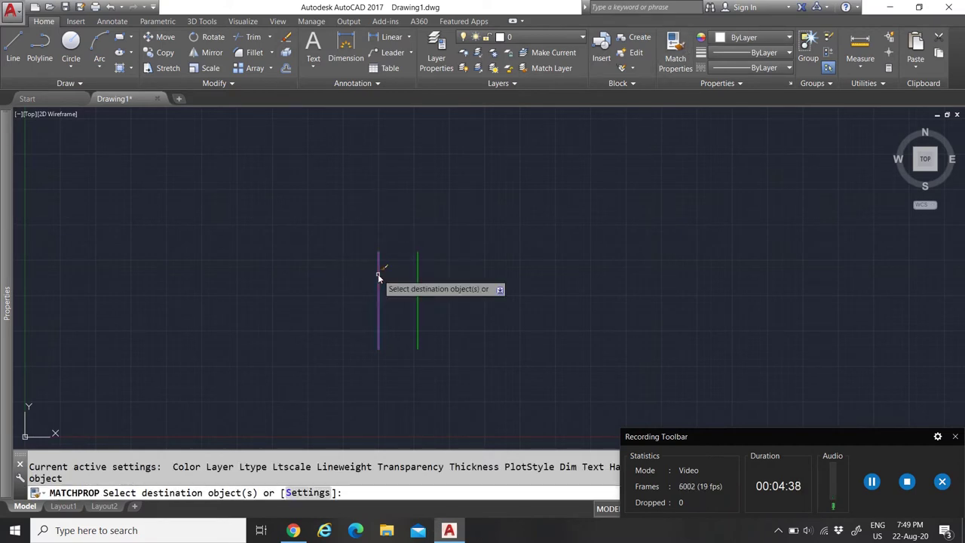
pyautogui.click(419, 261)
pyautogui.rightClick(433, 220)
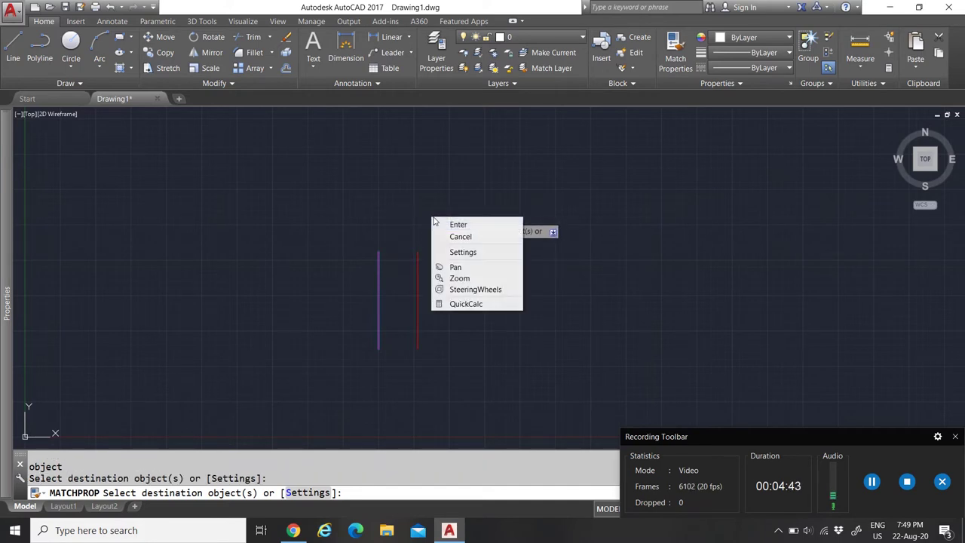
pyautogui.click(457, 224)
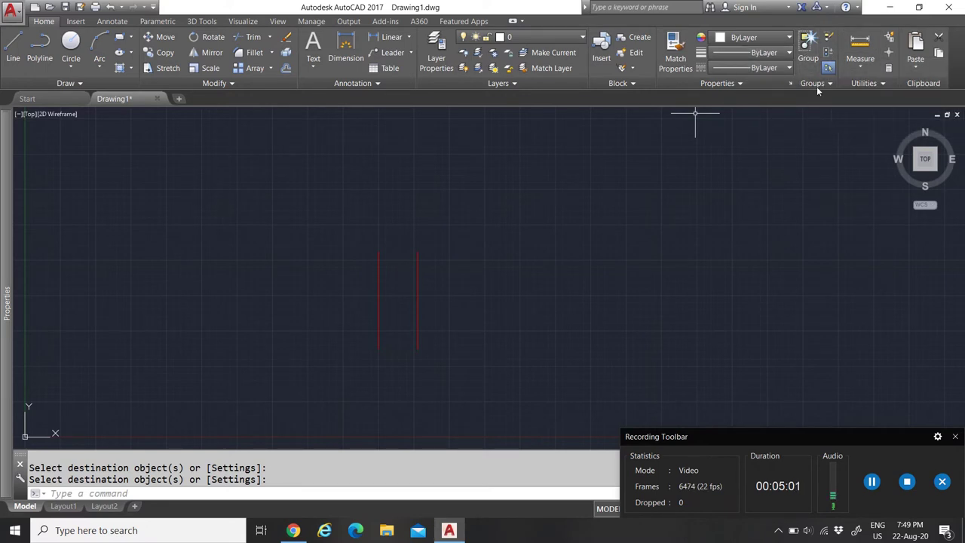
# Group the two red vertical lines and select them to check that they act as one object
pyautogui.click(430, 338)
pyautogui.click(342, 208)
pyautogui.click(807, 47)
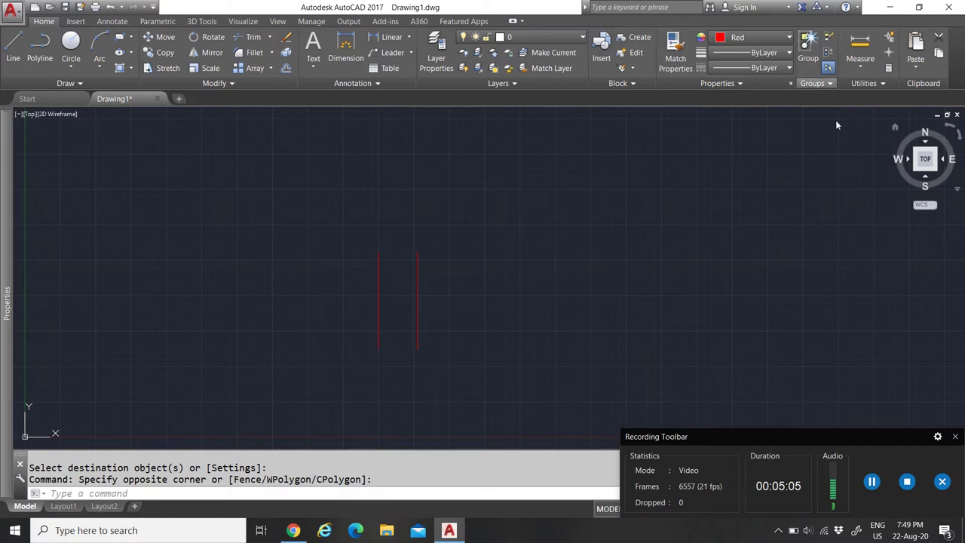
pyautogui.press('Escape')
pyautogui.click(428, 304)
pyautogui.click(403, 276)
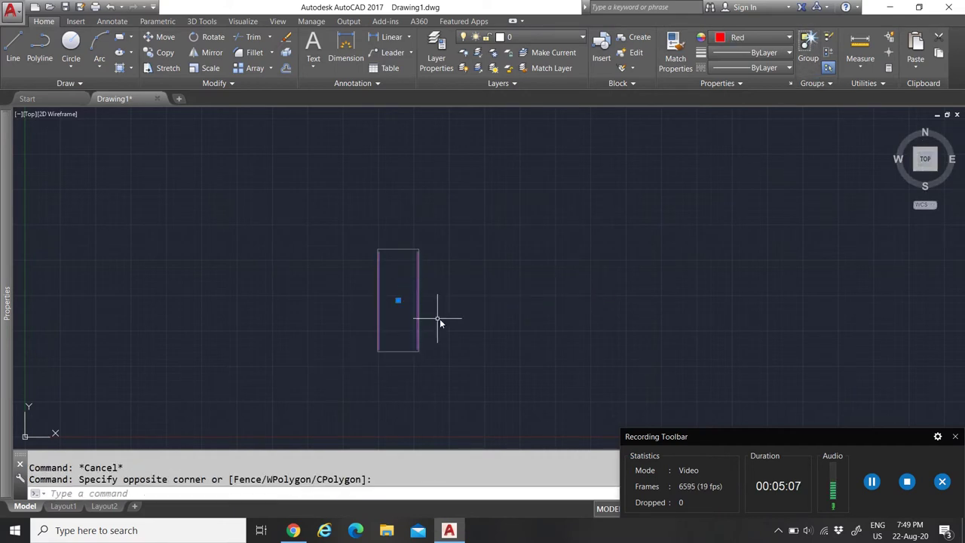
pyautogui.press('Escape')
pyautogui.click(503, 350)
pyautogui.click(279, 229)
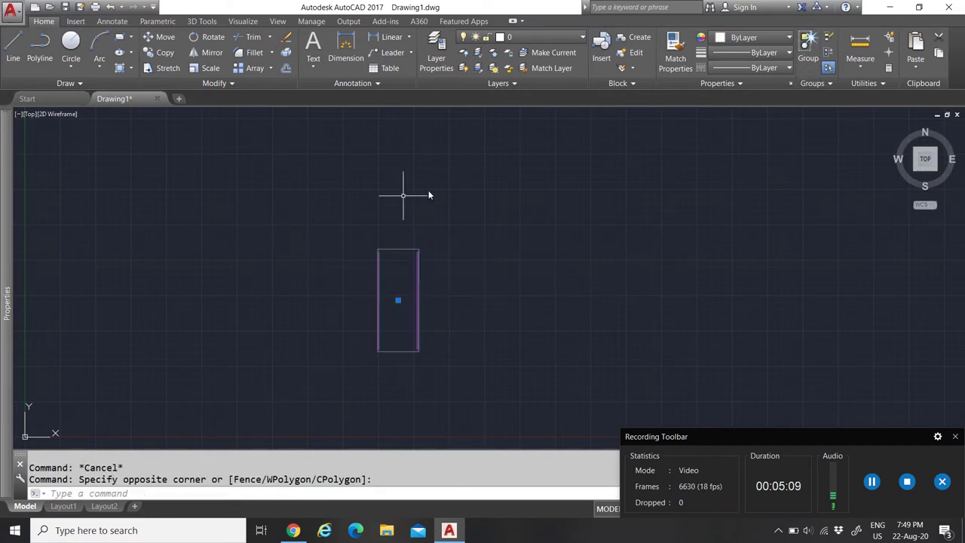
# Try to add the right-hand line to the group by editing the group with Add objects
pyautogui.click(828, 53)
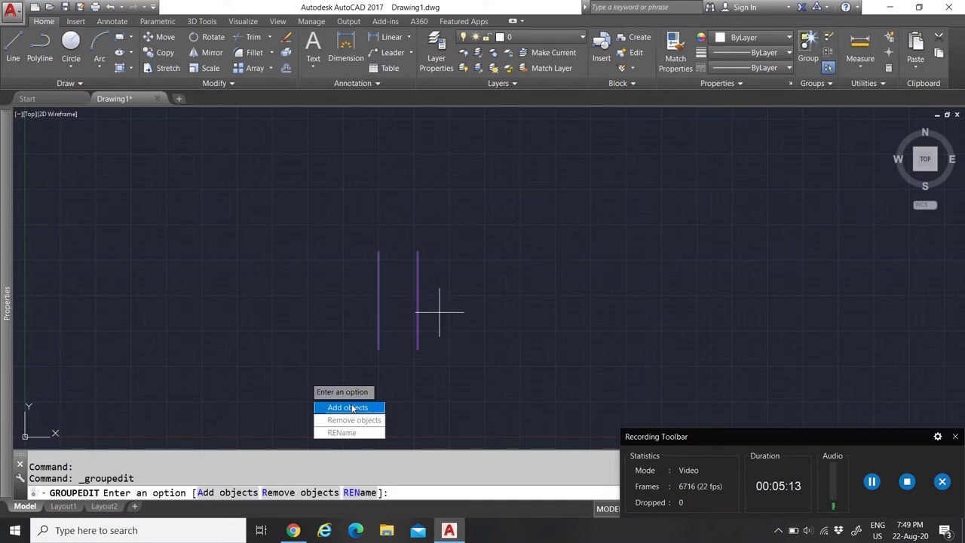
pyautogui.click(347, 407)
pyautogui.click(416, 264)
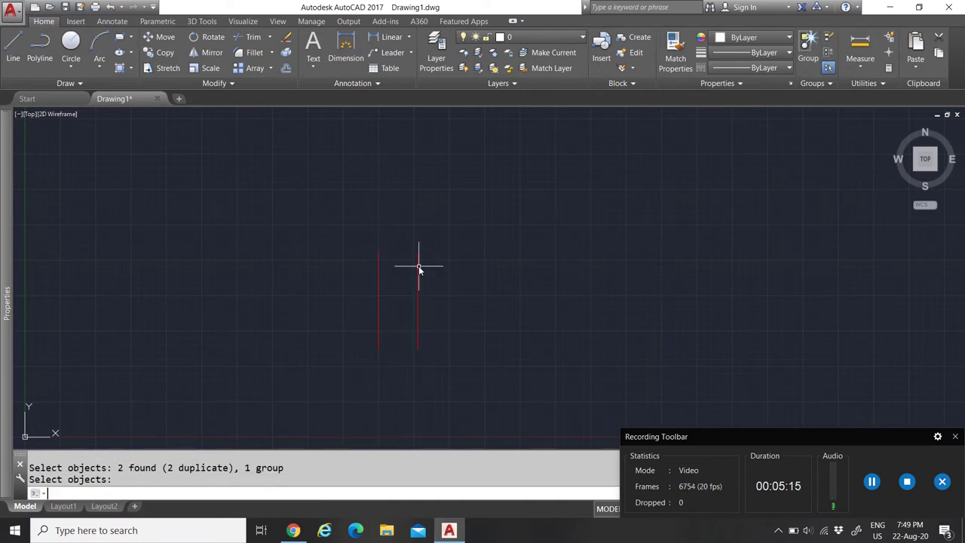
pyautogui.press('Return')
pyautogui.click(418, 265)
pyautogui.press('Return')
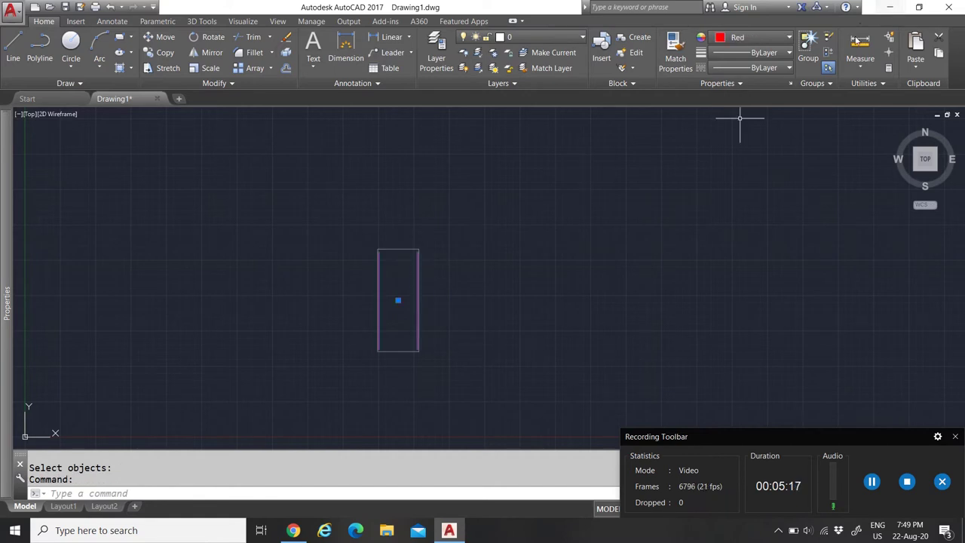
# Ungroup the two red lines and check that the right-hand line can be selected separately
pyautogui.click(827, 39)
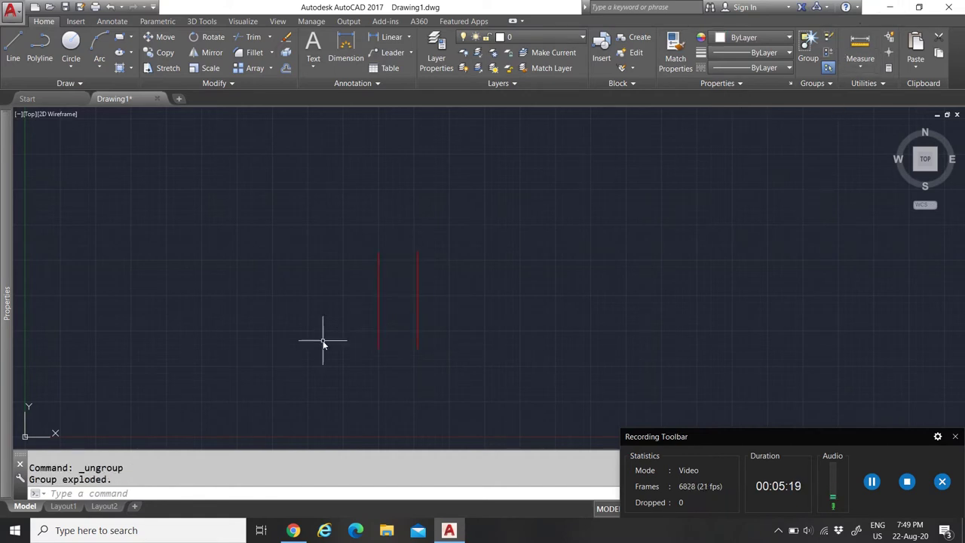
pyautogui.click(419, 296)
pyautogui.click(427, 306)
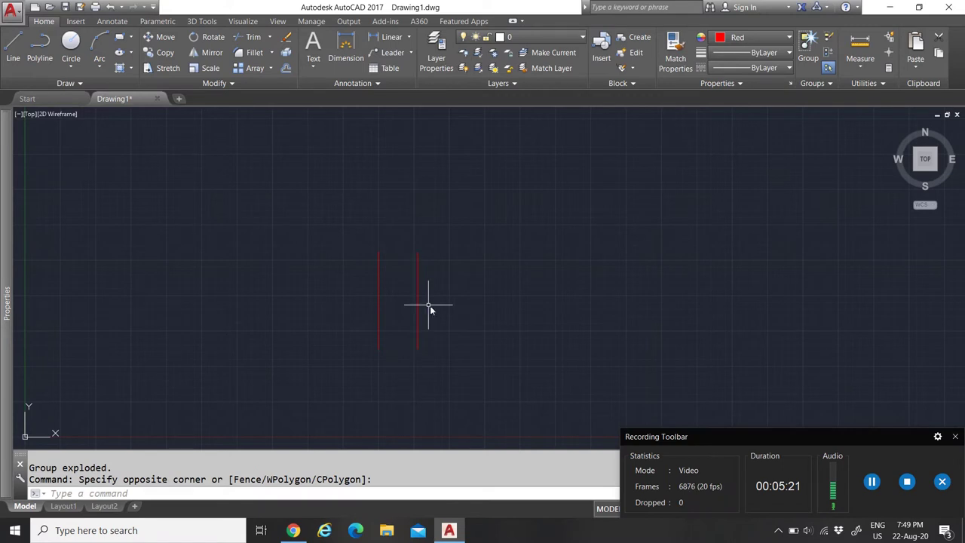
pyautogui.press('Escape')
# Group the two red lines again and select the resulting group
pyautogui.click(445, 319)
pyautogui.click(355, 244)
pyautogui.click(808, 47)
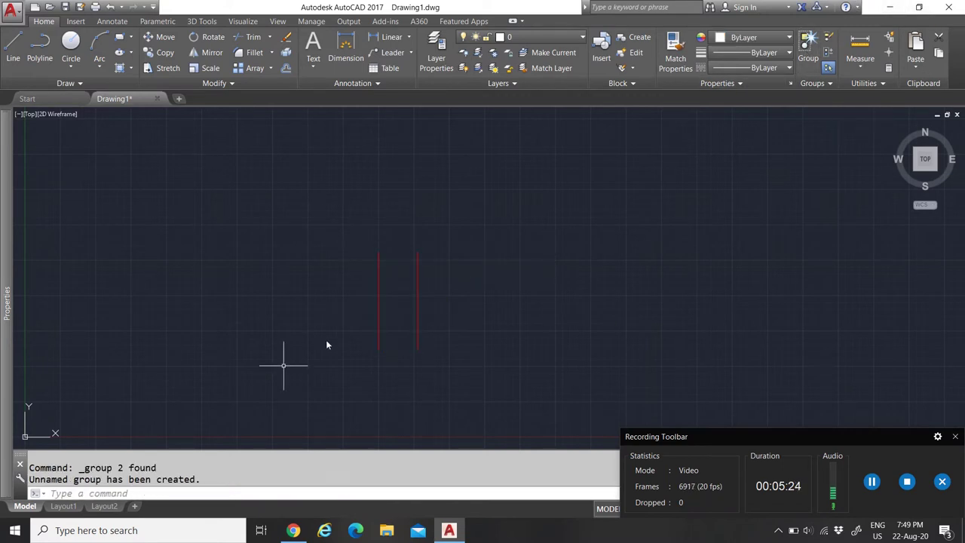
pyautogui.press('Escape')
pyautogui.click(477, 329)
pyautogui.click(259, 214)
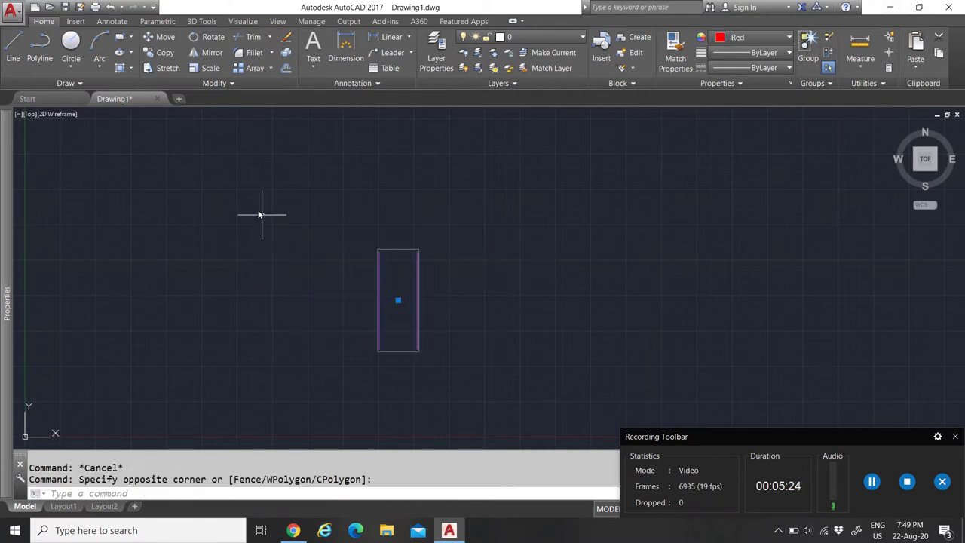
# Ungroup the pair of red lines again and check their selection as separate objects
pyautogui.click(828, 38)
pyautogui.press('Escape')
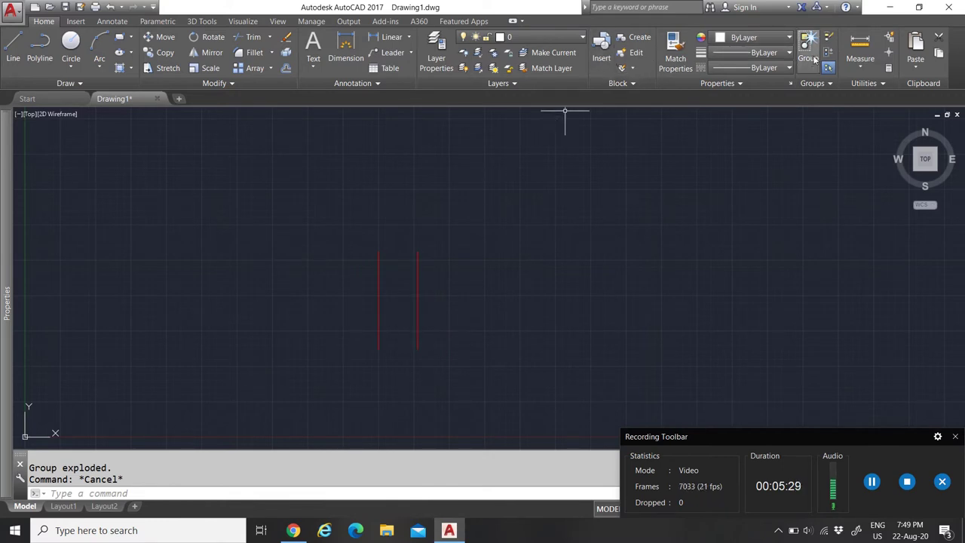
pyautogui.click(482, 345)
pyautogui.click(318, 213)
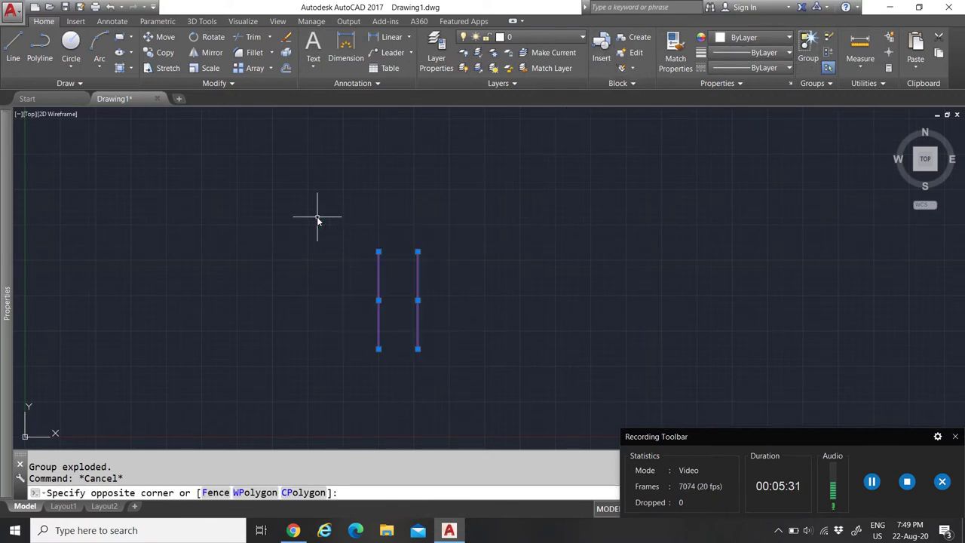
pyautogui.press('Escape')
pyautogui.click(494, 361)
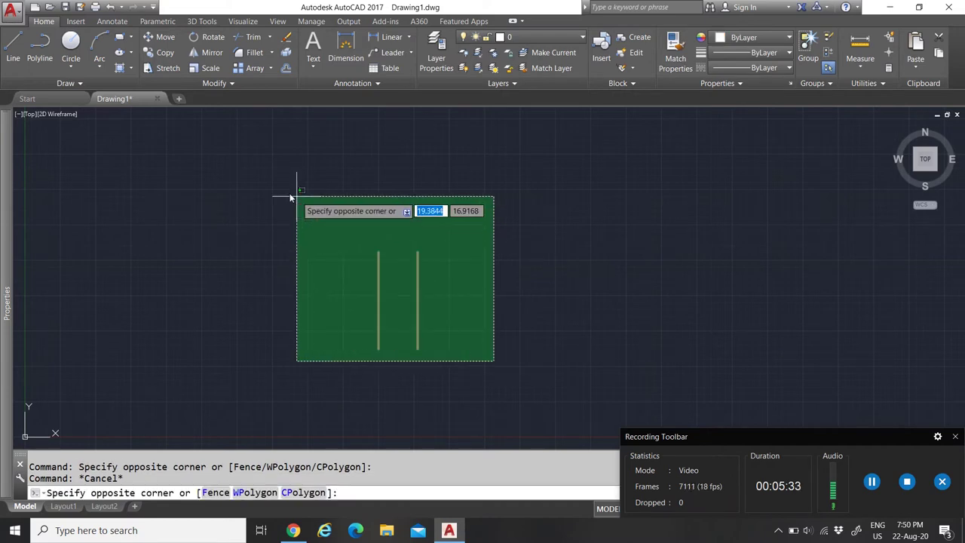
pyautogui.click(117, 157)
pyautogui.press('Escape')
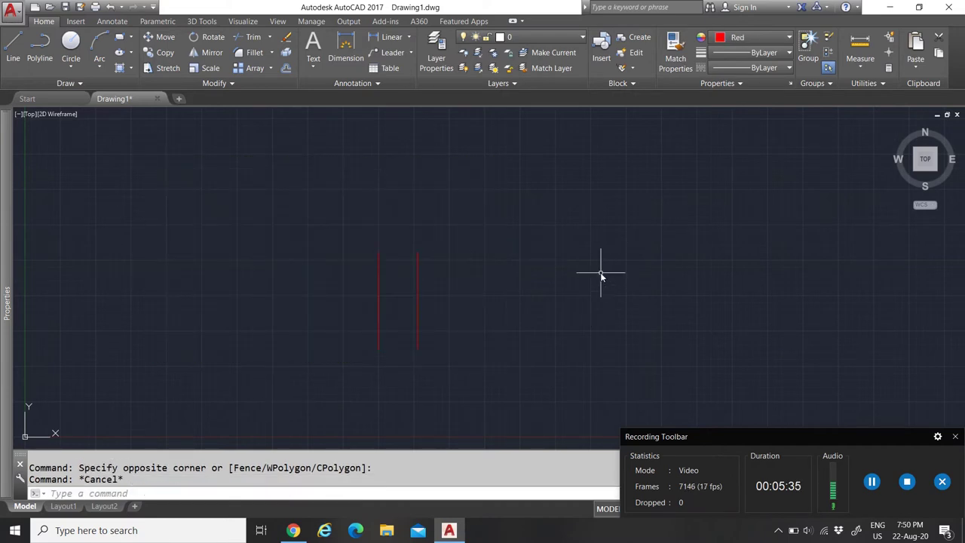
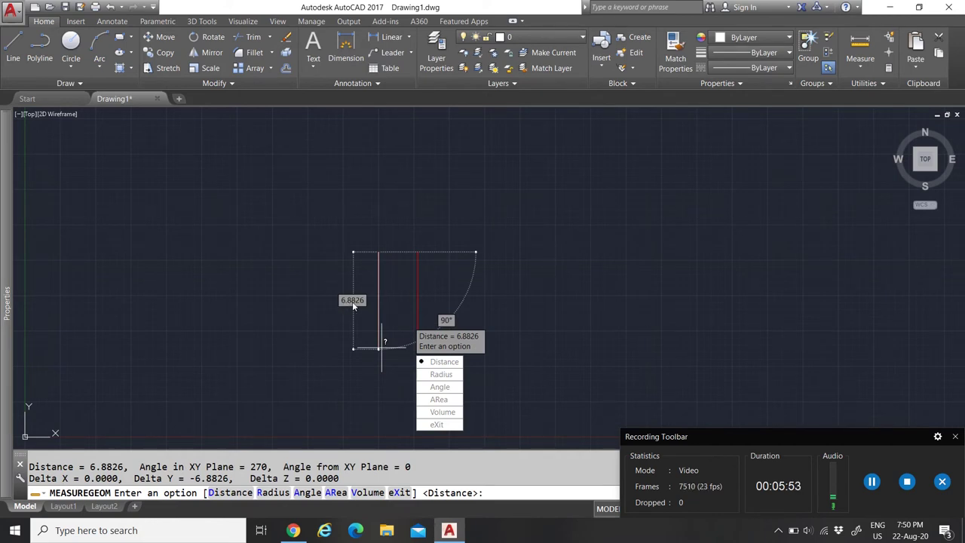
# Measure the length of the left red line, and examine the available paste options
pyautogui.press('Escape')
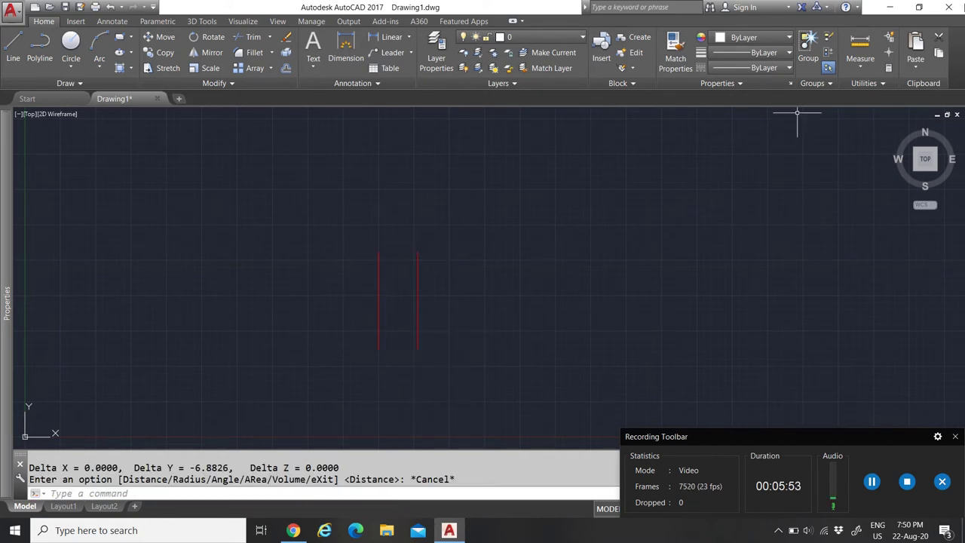
pyautogui.click(917, 62)
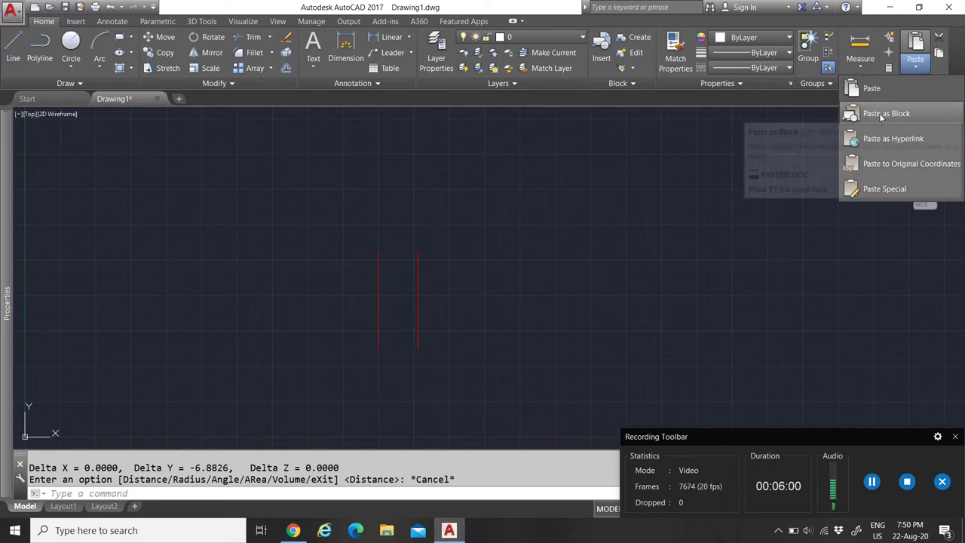
pyautogui.press('Escape')
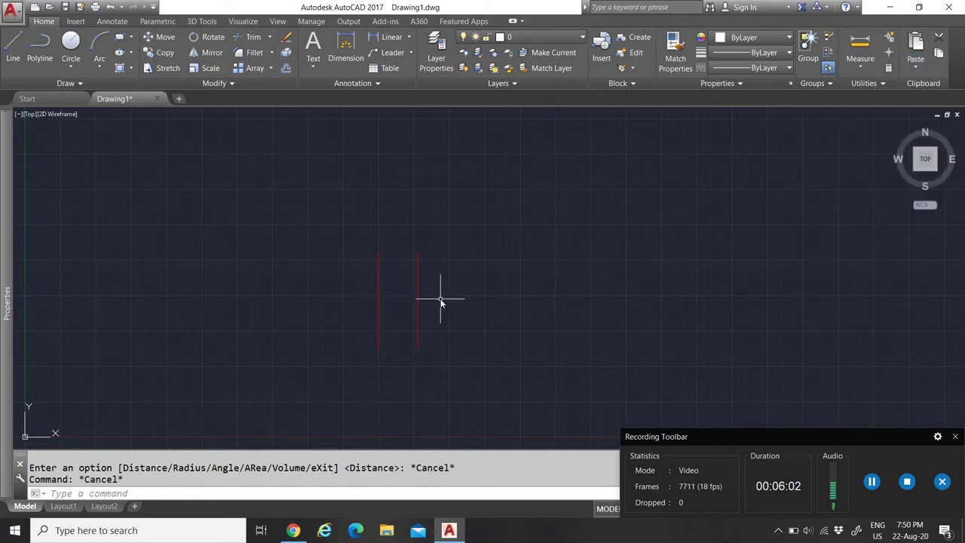
# Copy both red lines to the clipboard
pyautogui.click(456, 329)
pyautogui.click(282, 198)
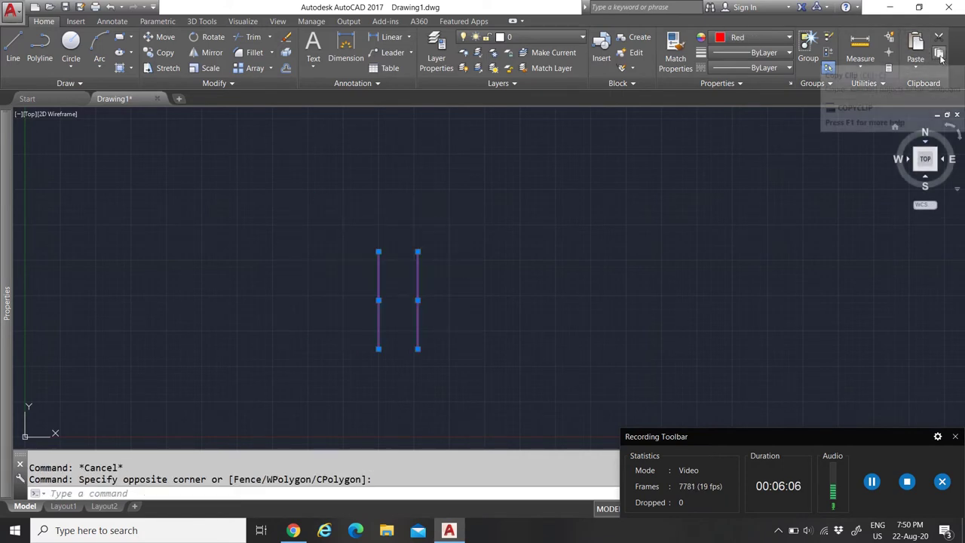
pyautogui.click(939, 53)
pyautogui.press('Escape')
pyautogui.click(447, 298)
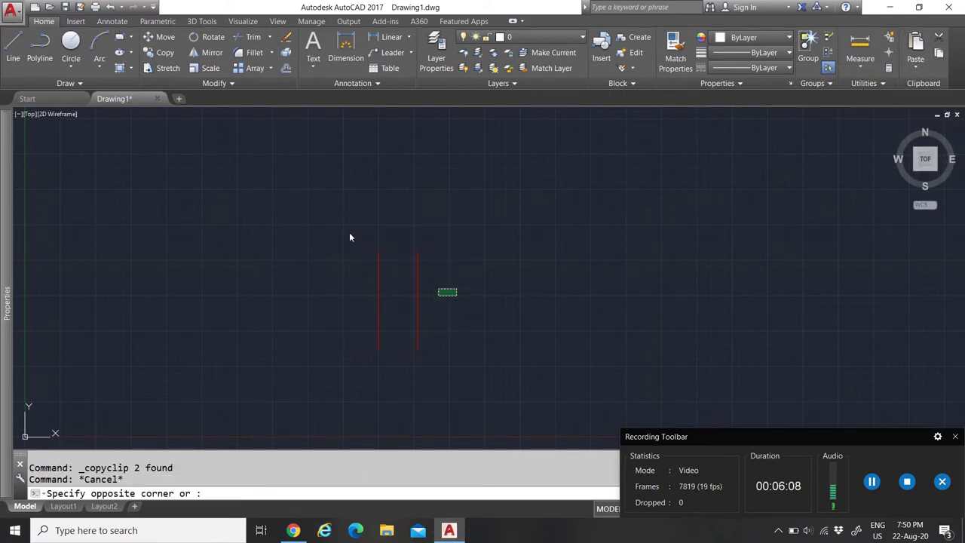
pyautogui.press('Escape')
# Paste the copied lines as a block to the right of the original pair and slightly higher
pyautogui.click(921, 68)
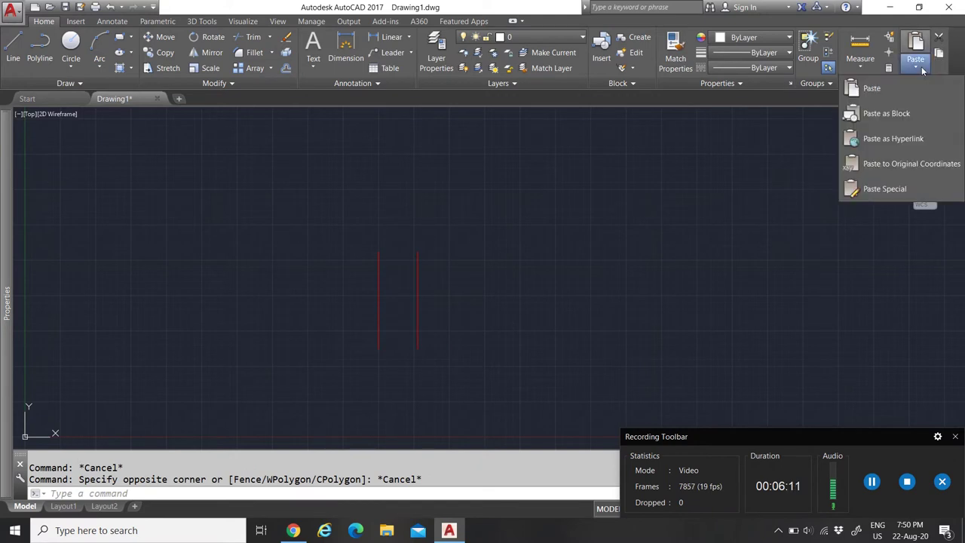
pyautogui.click(889, 120)
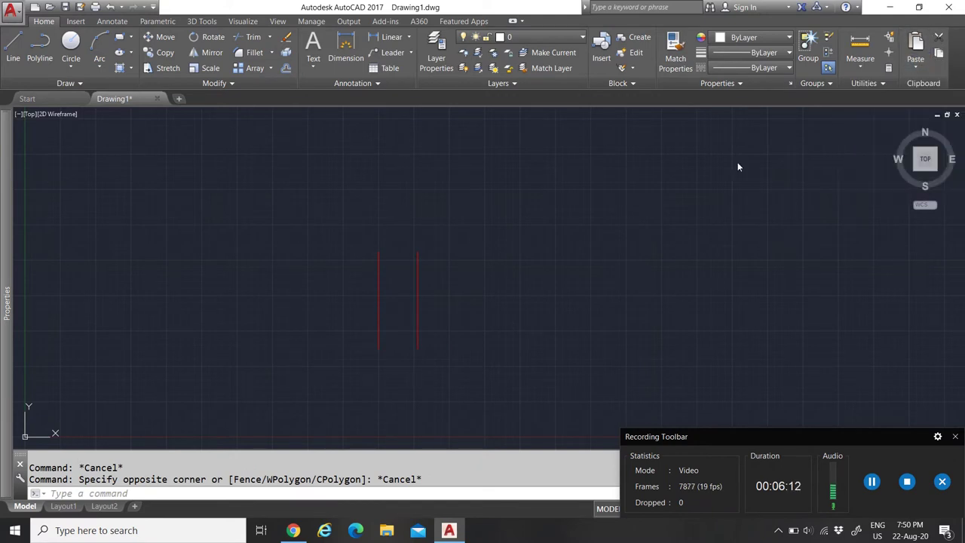
pyautogui.click(533, 314)
pyautogui.press('Escape')
# Select the pasted block of two lines and examine its properties
pyautogui.click(616, 269)
pyautogui.click(496, 181)
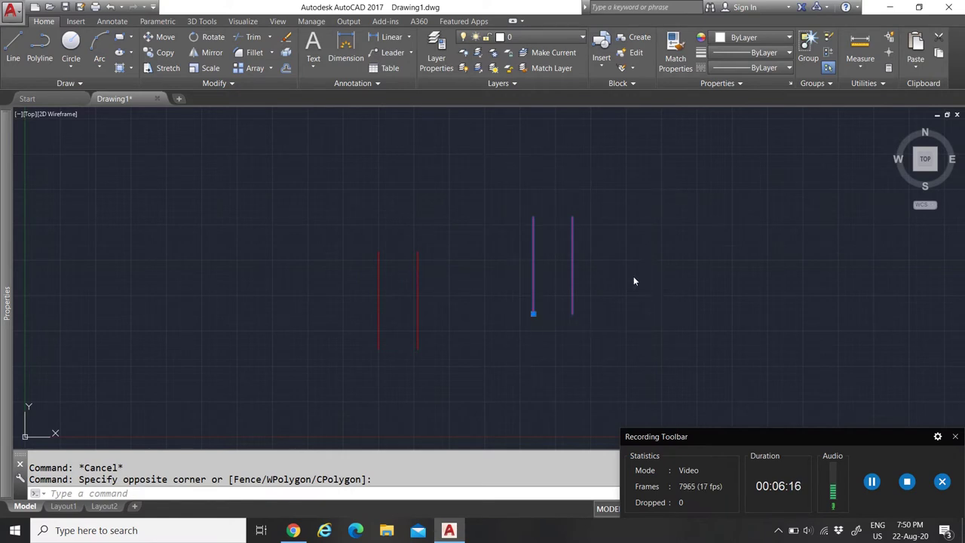
pyautogui.click(648, 311)
pyautogui.click(486, 202)
pyautogui.press('Escape')
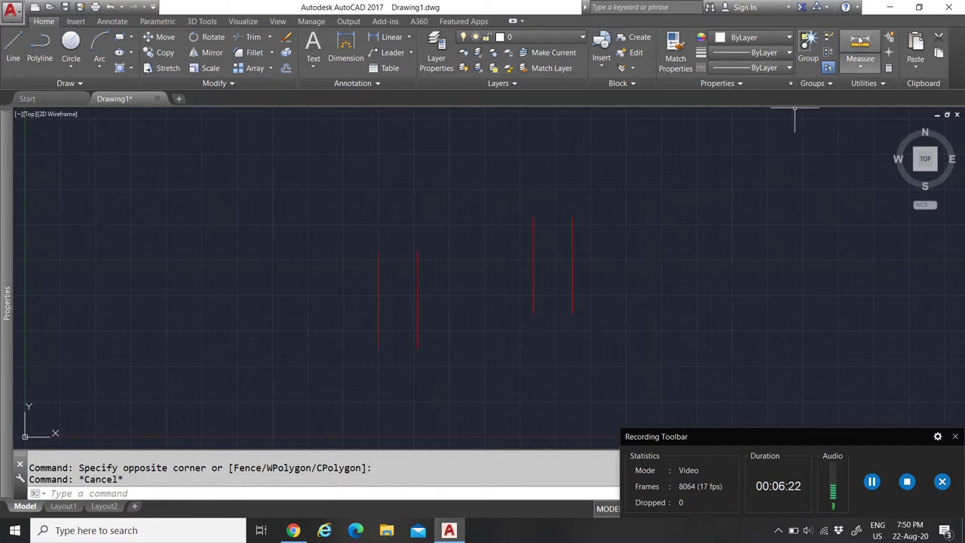
pyautogui.click(619, 303)
pyautogui.click(478, 210)
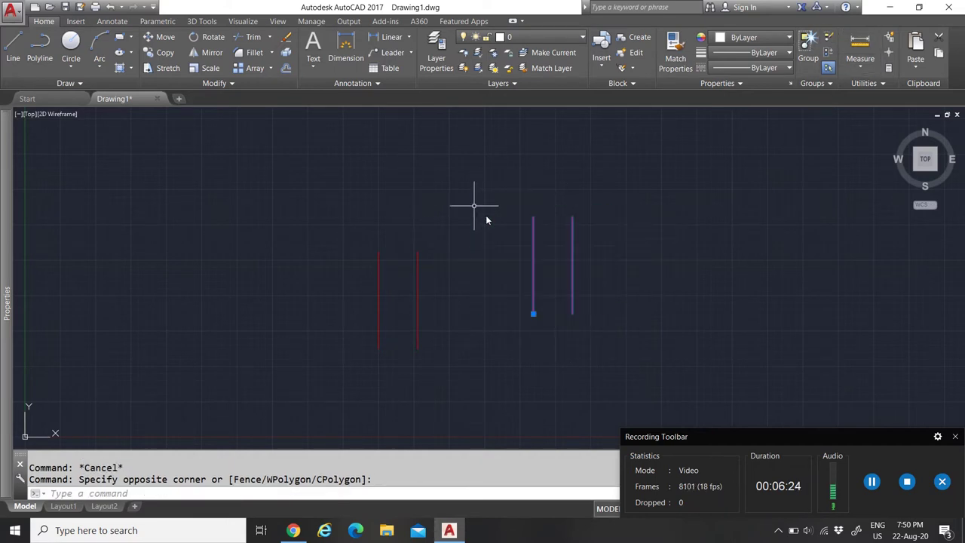
pyautogui.moveTo(5, 413)
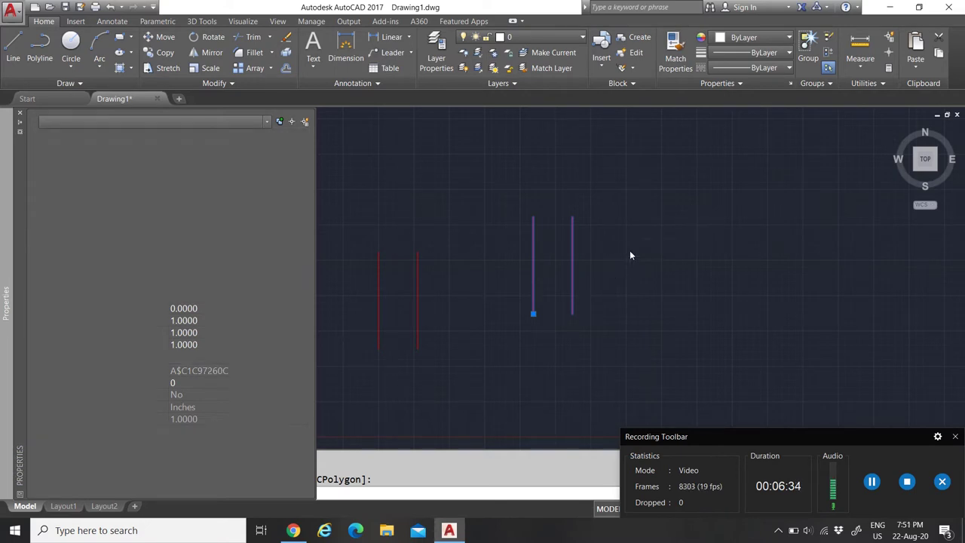
pyautogui.press('Escape')
# Rename the pasted block A$C1C97260C to Example
pyautogui.write('re')
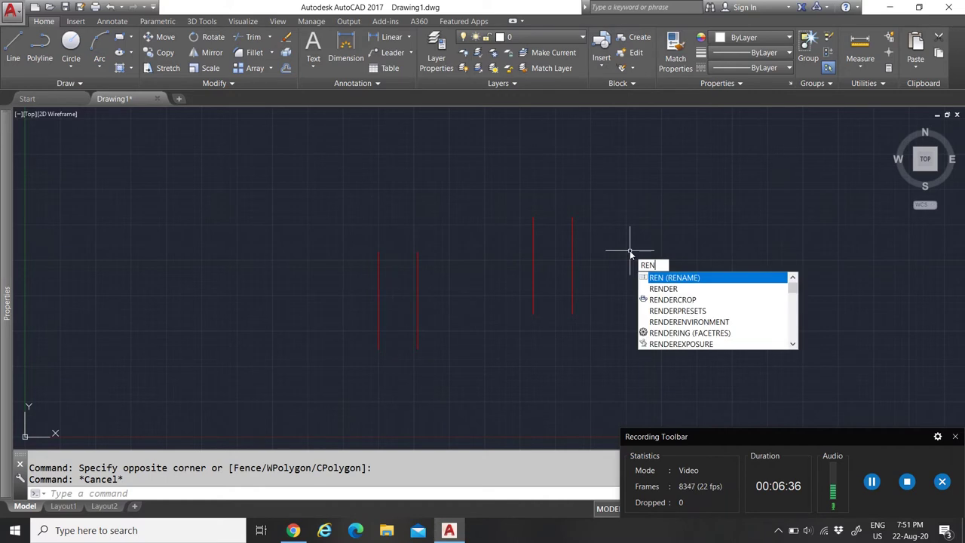
pyautogui.press('BackSpace')
pyautogui.press('BackSpace')
pyautogui.write('ren')
pyautogui.press('Return')
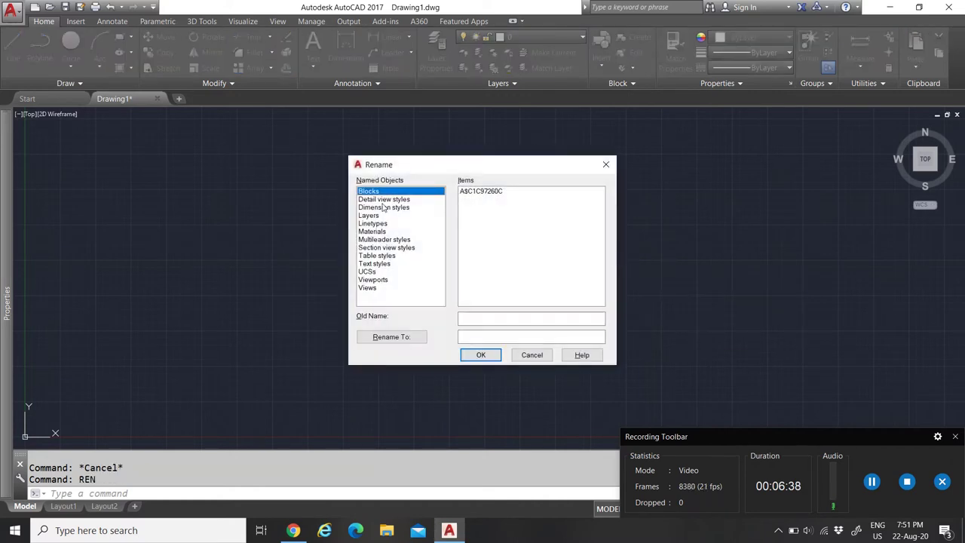
pyautogui.click(486, 193)
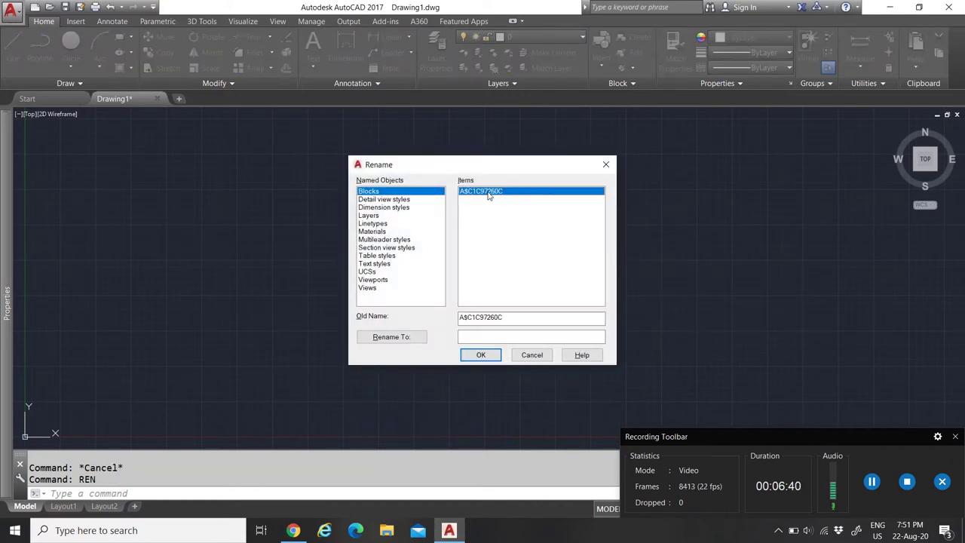
pyautogui.click(497, 337)
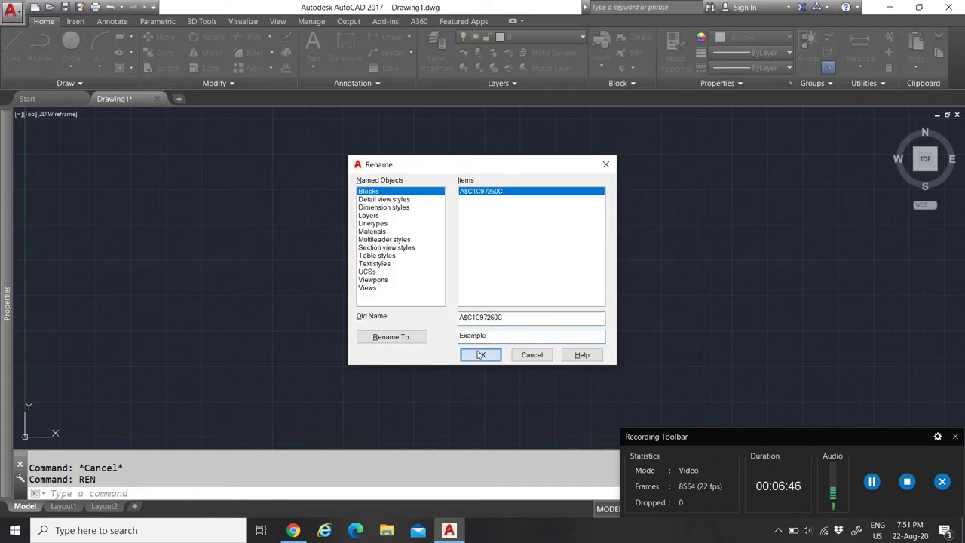
pyautogui.click(482, 356)
# Select the renamed block of two lines, check its name in its properties, and deselect it
pyautogui.press('Escape')
pyautogui.click(617, 307)
pyautogui.click(516, 205)
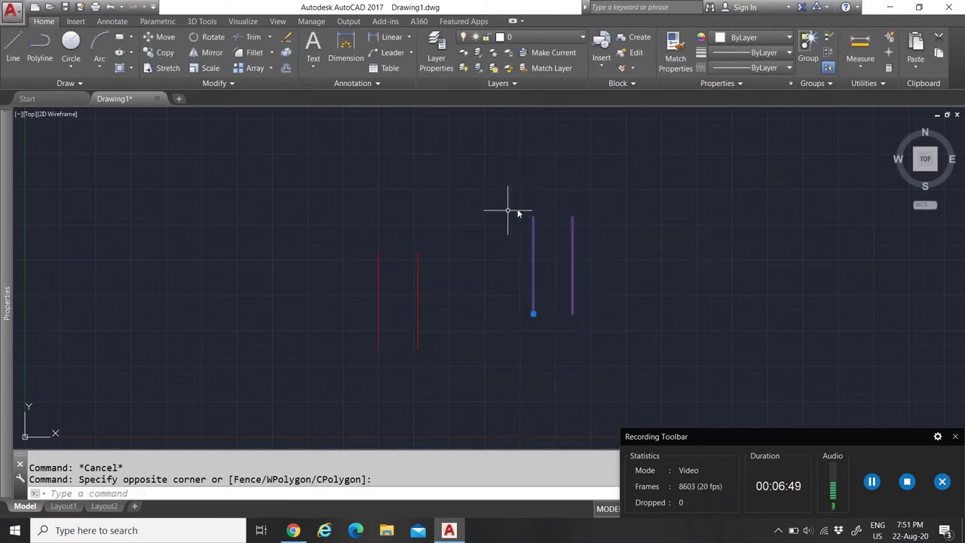
pyautogui.moveTo(7, 380)
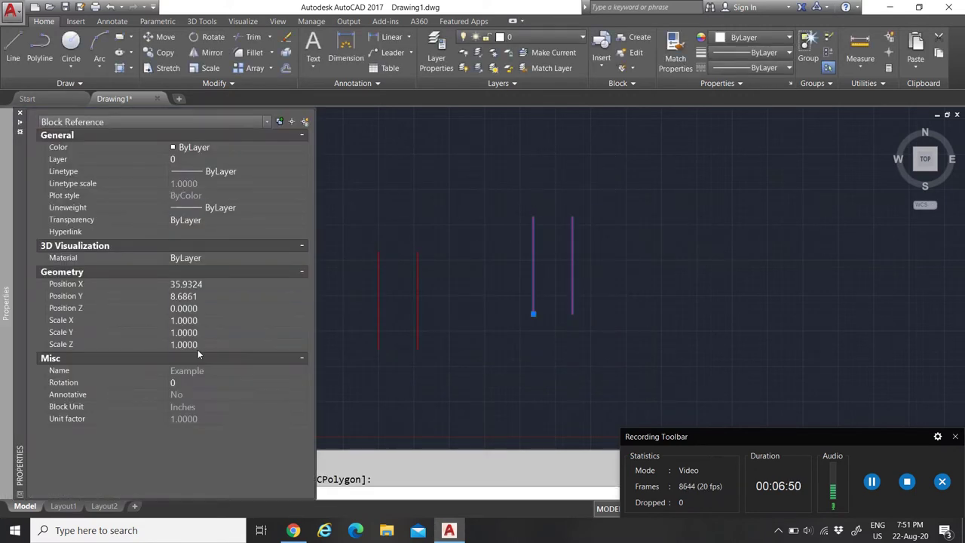
pyautogui.press('Escape')
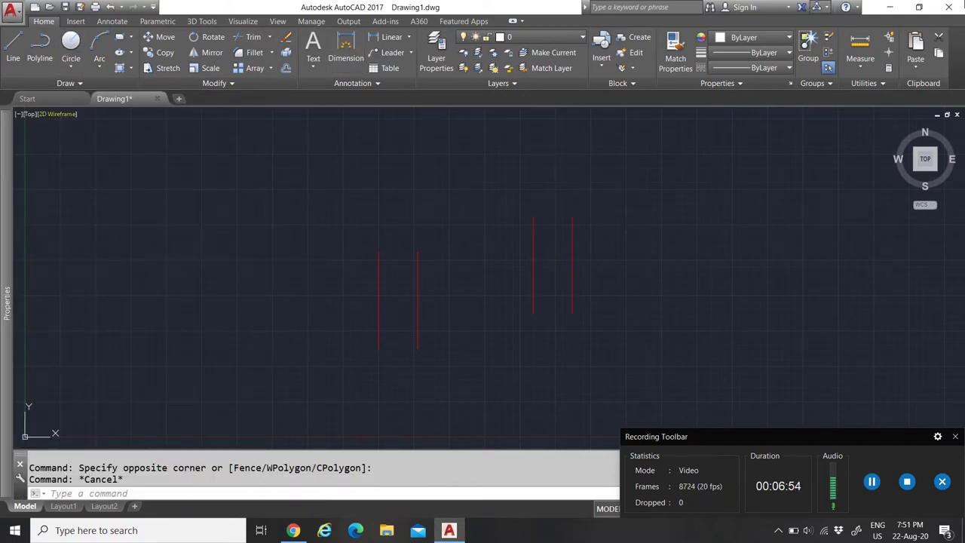
# Open the full block insertion settings and choose the Example block by name
pyautogui.moveTo(2, 123)
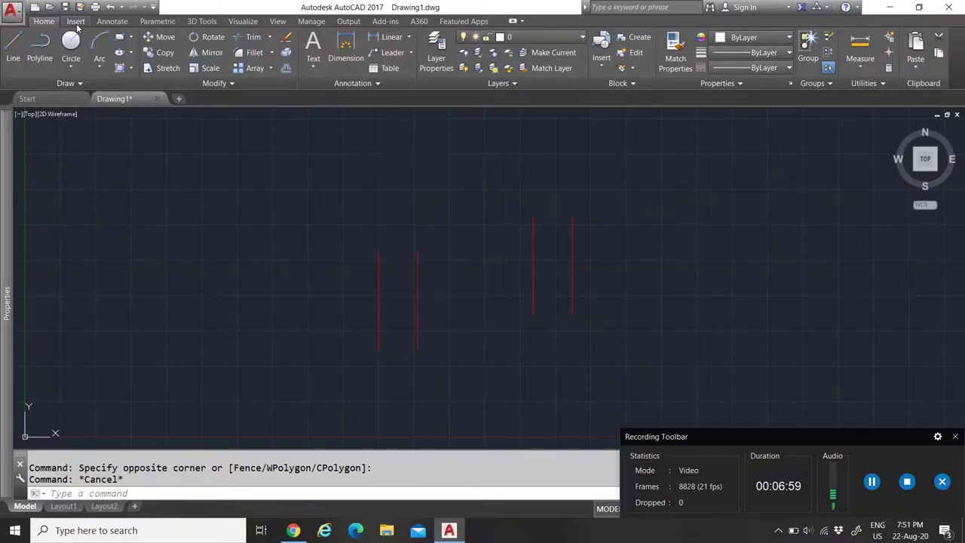
pyautogui.click(75, 21)
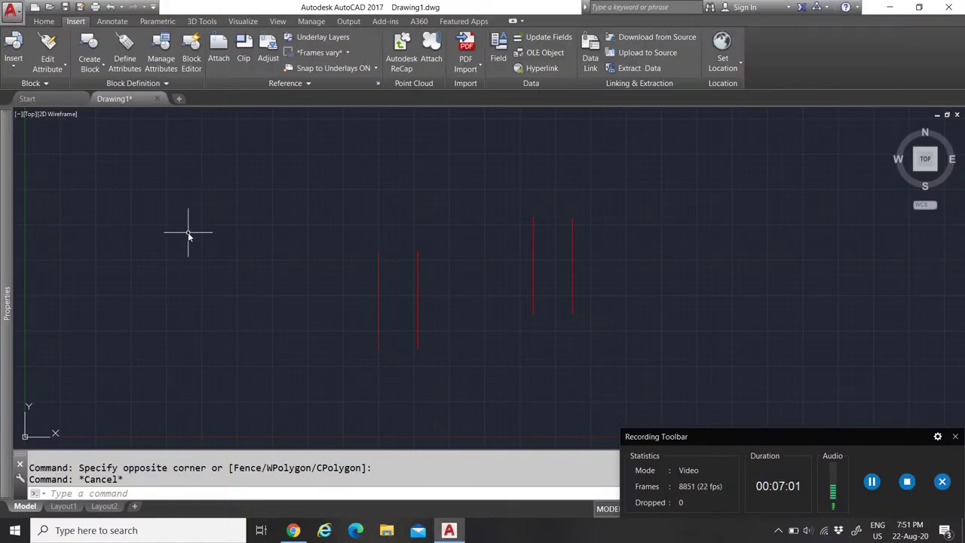
pyautogui.click(11, 66)
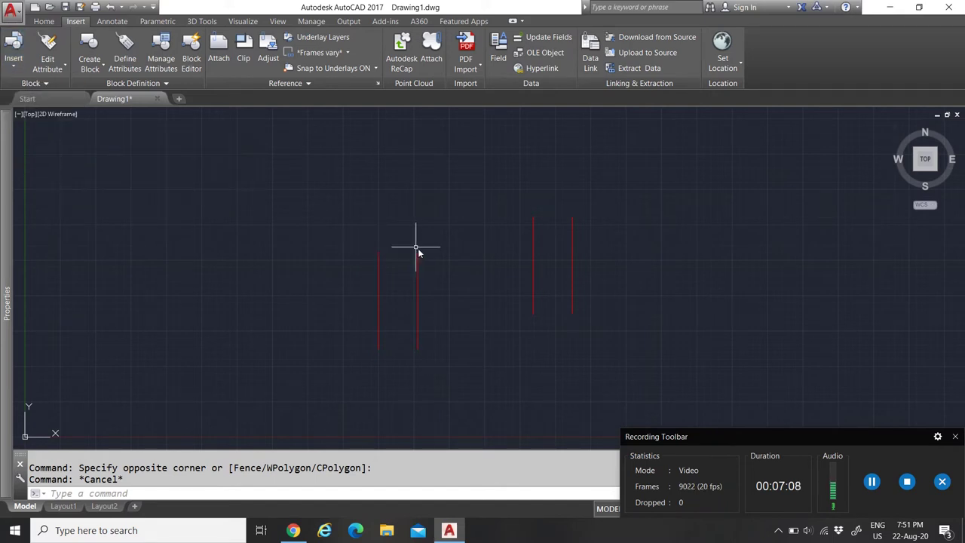
pyautogui.click(871, 481)
pyautogui.click(14, 60)
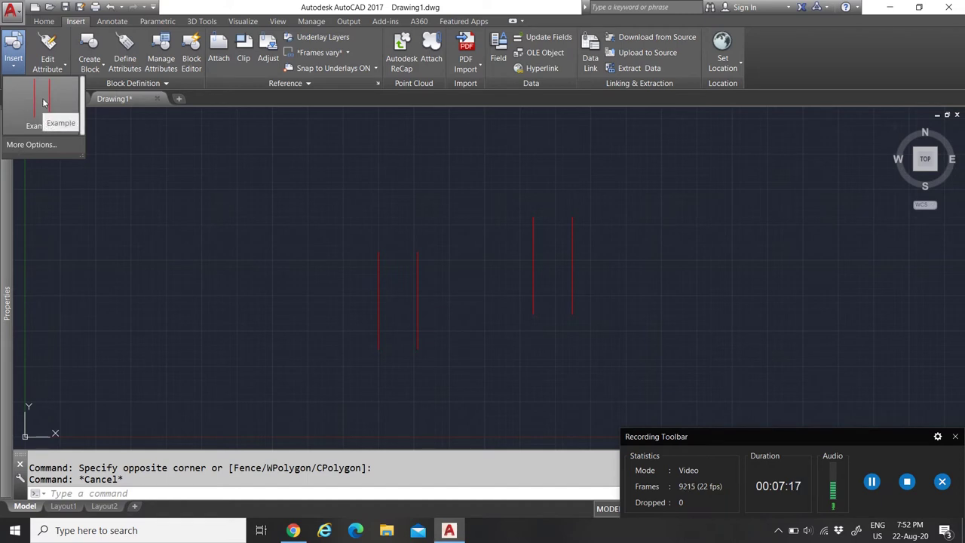
pyautogui.click(23, 145)
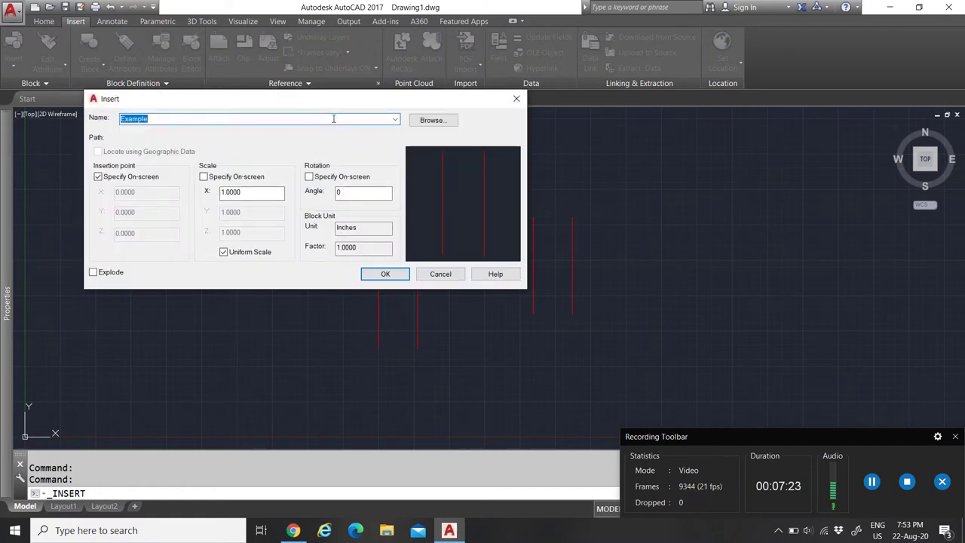
pyautogui.click(394, 120)
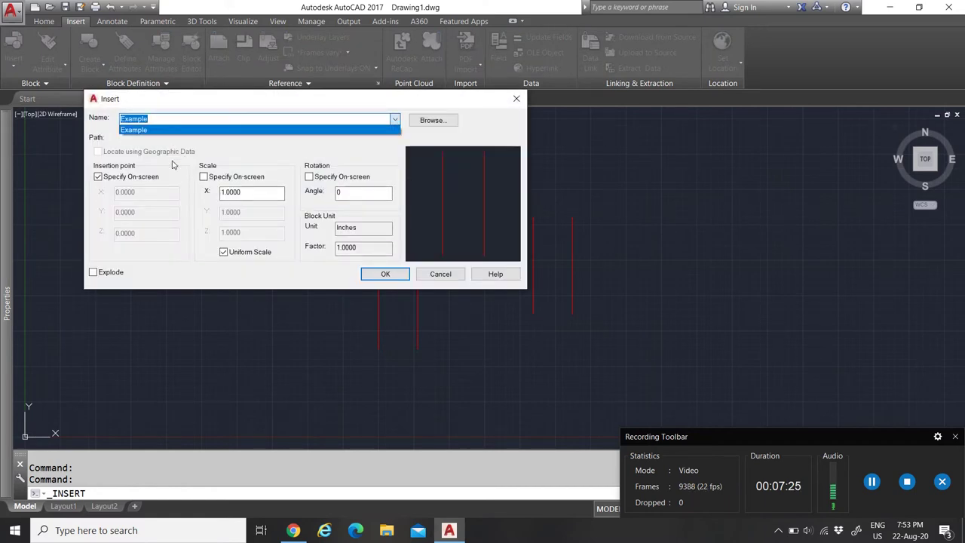
pyautogui.click(173, 131)
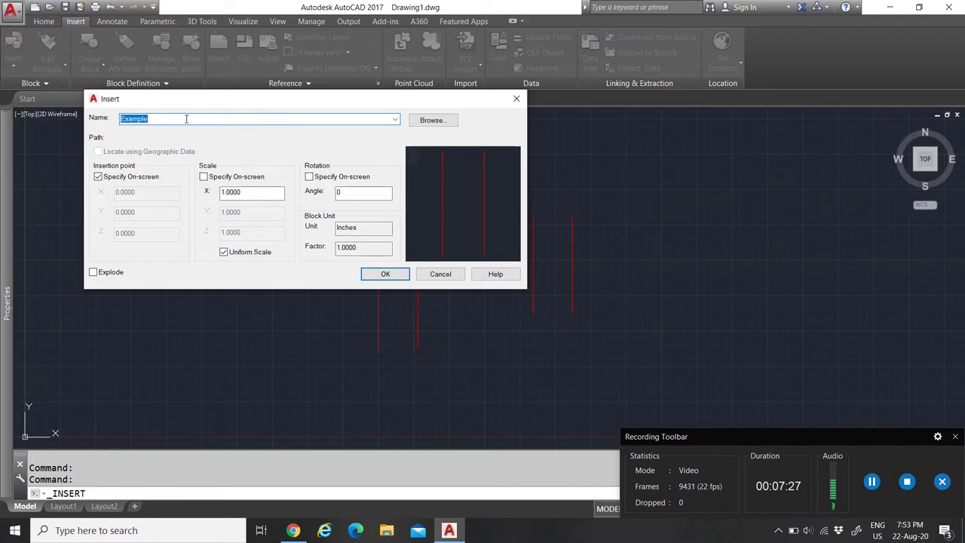
# Insert the drawing file Alu. profiel 75x25.dwg from the Engineering folder as a block beside the original red lines, on their left
pyautogui.click(428, 123)
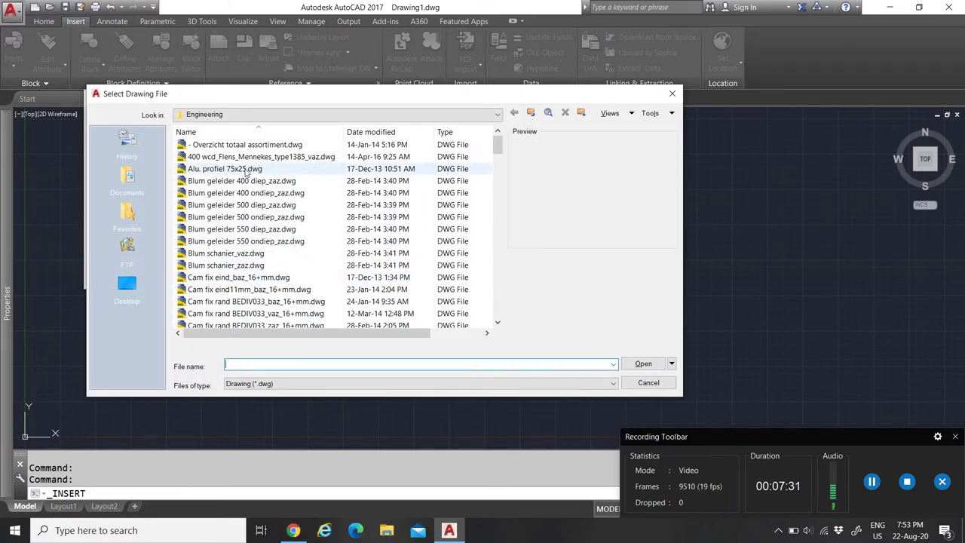
pyautogui.click(215, 159)
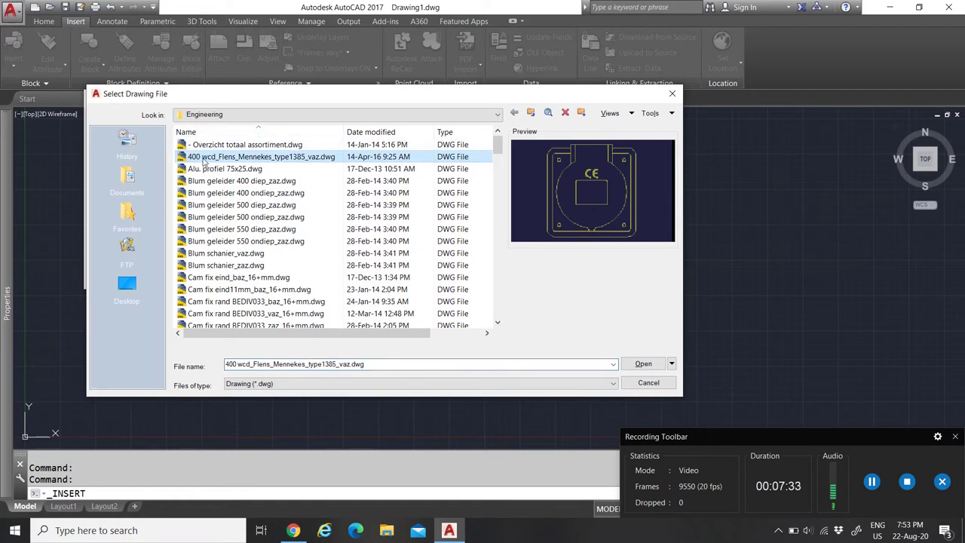
pyautogui.click(206, 169)
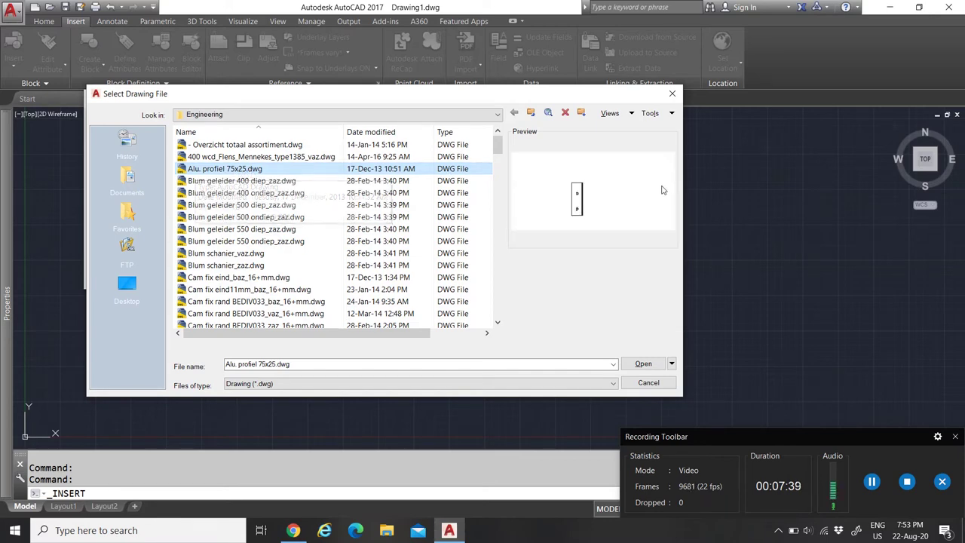
pyautogui.click(643, 363)
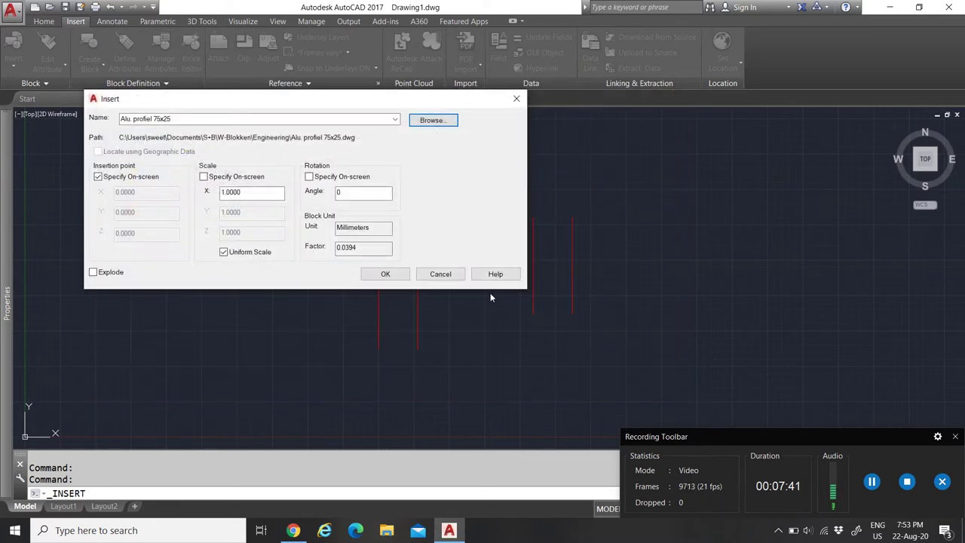
pyautogui.click(385, 274)
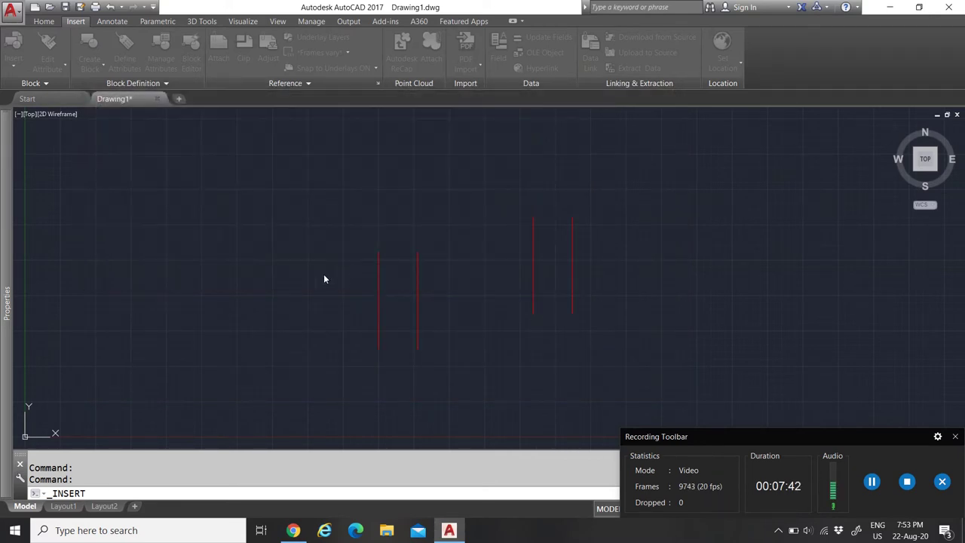
pyautogui.click(271, 269)
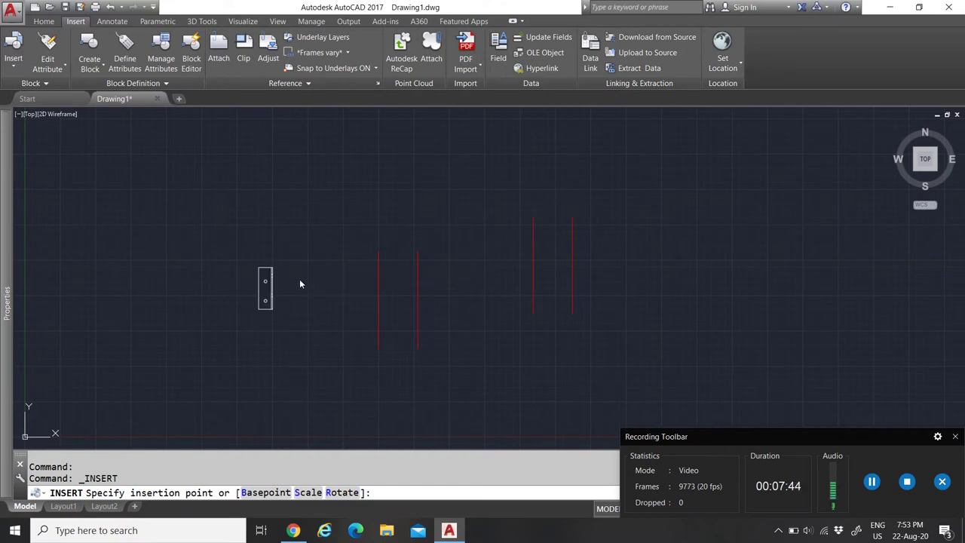
# Examine the blocks available for insertion and the single and multiple attribute editing options
pyautogui.click(14, 56)
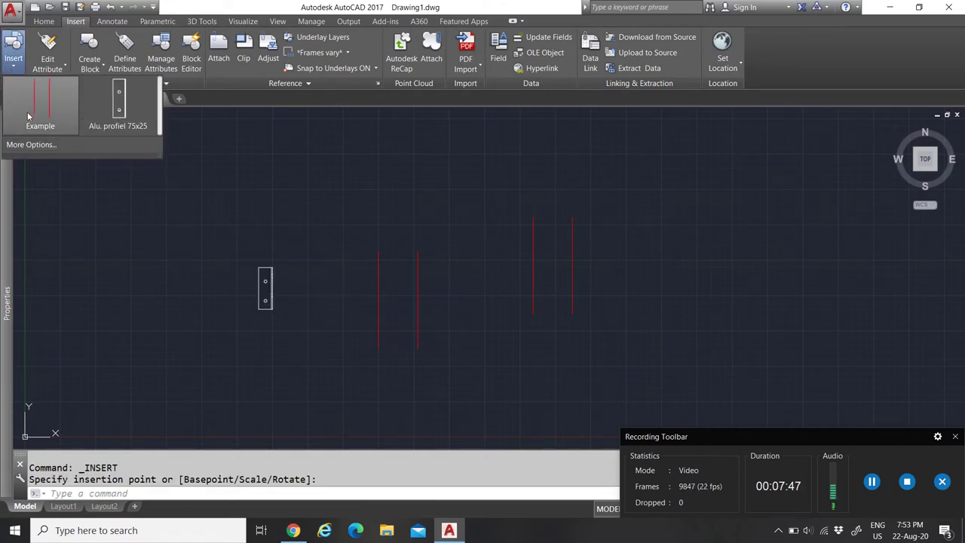
pyautogui.click(115, 113)
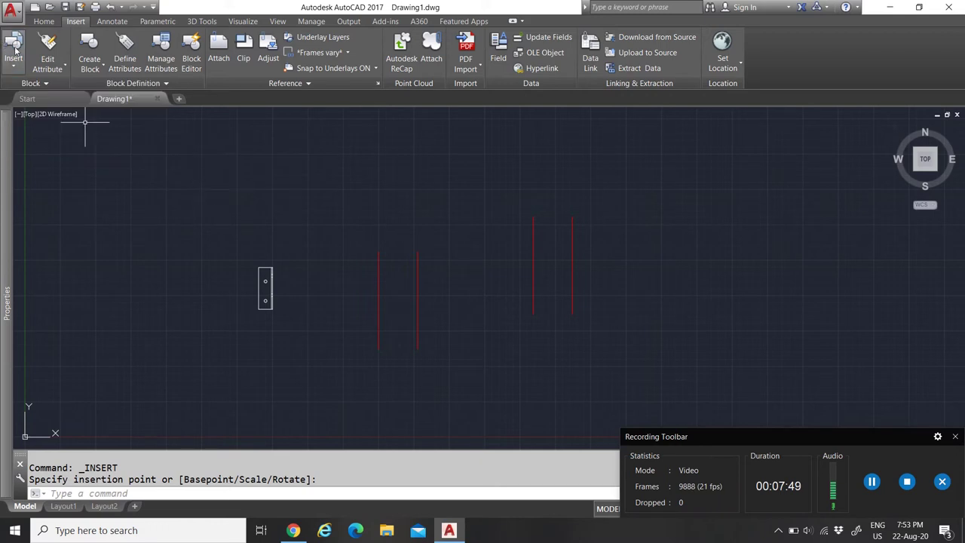
pyautogui.click(58, 70)
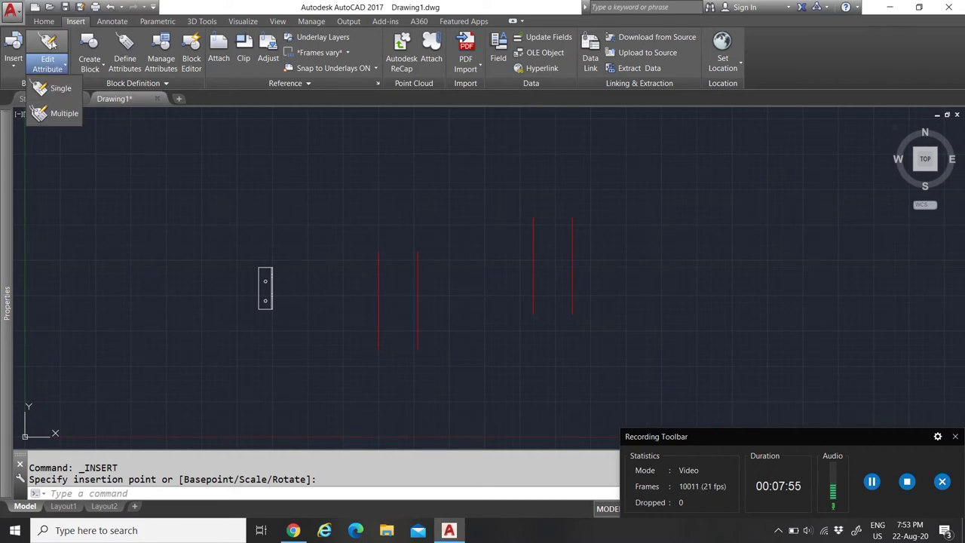
pyautogui.click(140, 174)
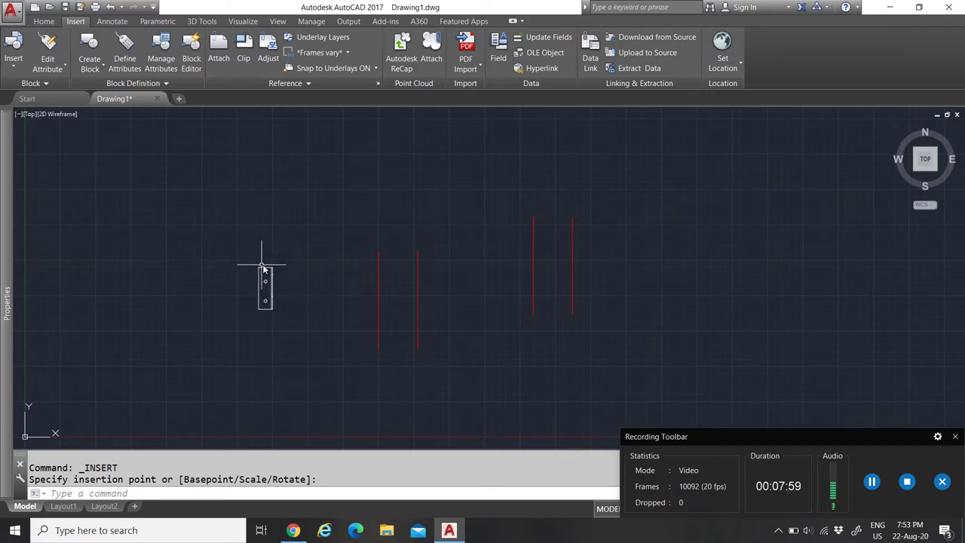
# Start another block insertion from file and preview drawings in the Engineering folder, including Blum geleider 400 diep_zaz.dwg and Wcd Berker.dwg
pyautogui.click(13, 70)
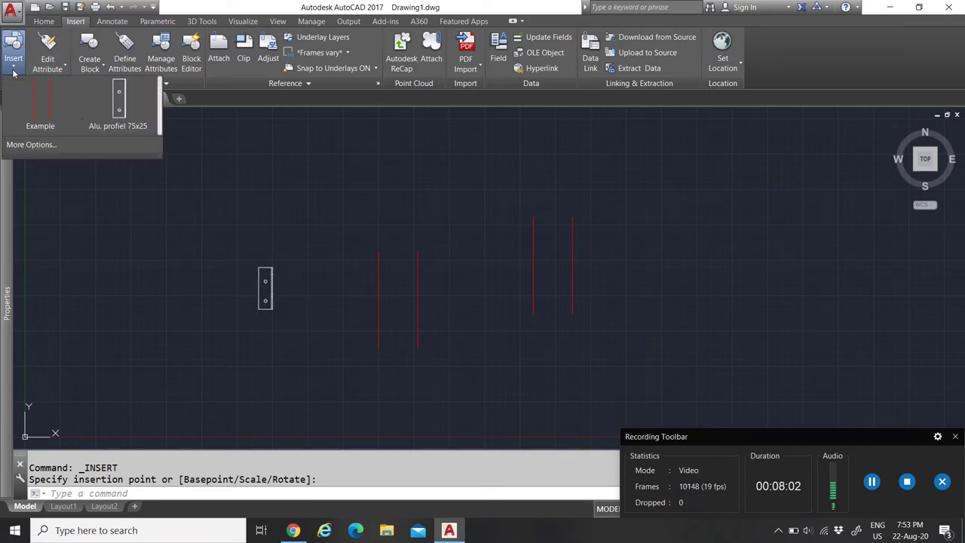
pyautogui.click(39, 145)
pyautogui.click(428, 121)
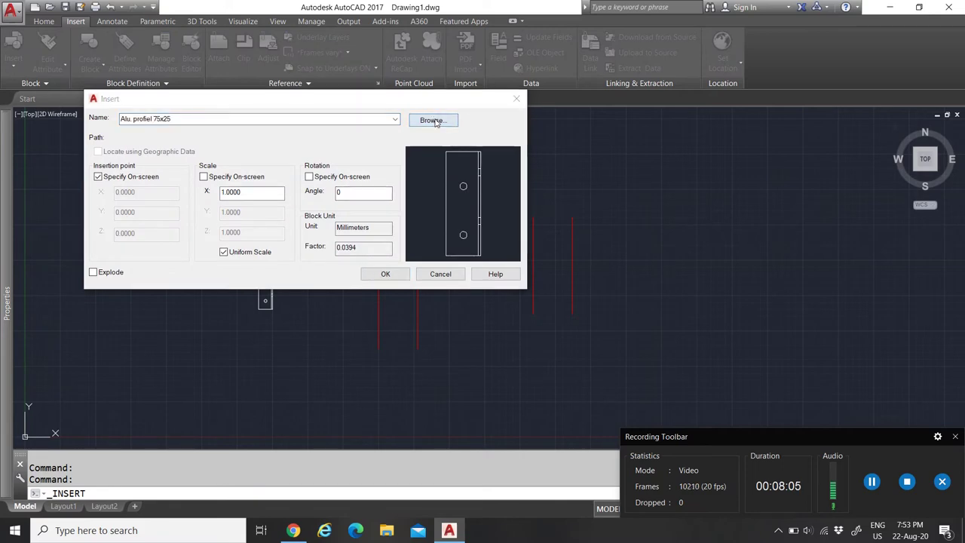
pyautogui.click(225, 184)
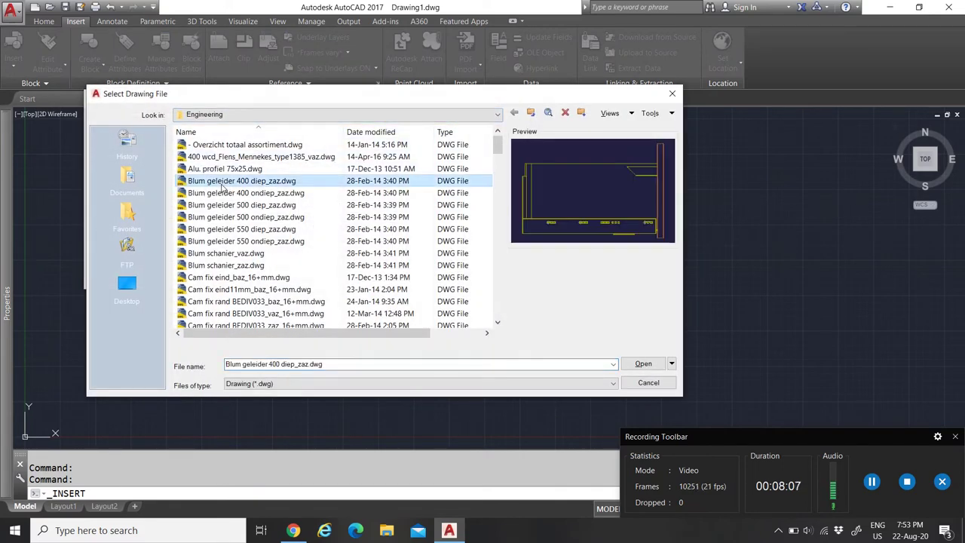
pyautogui.click(225, 193)
pyautogui.scroll(-9, 241, 226)
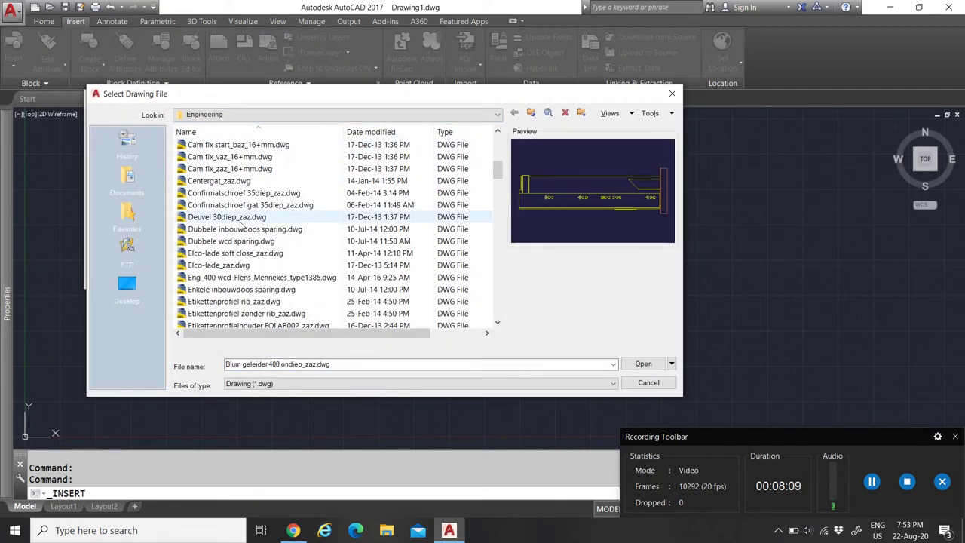
pyautogui.scroll(-12, 254, 250)
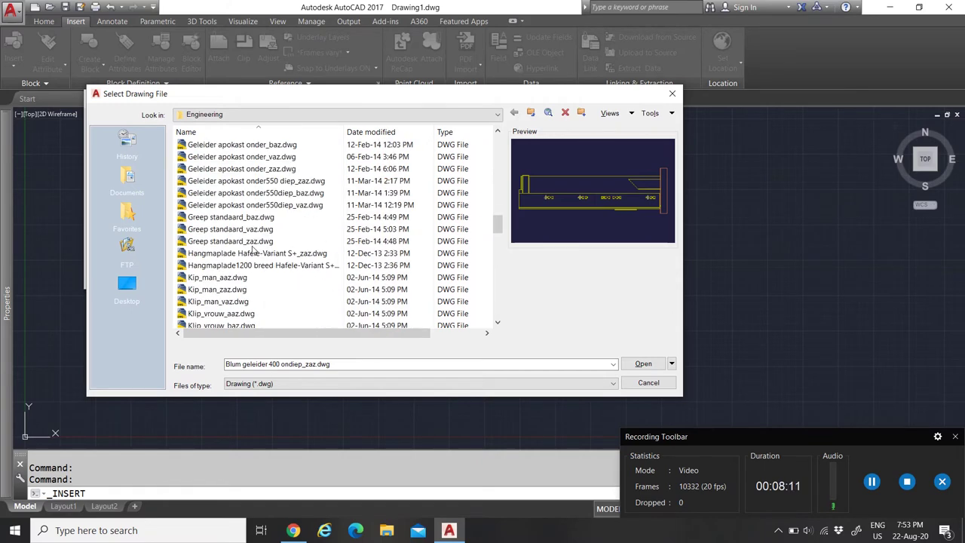
pyautogui.scroll(3, 253, 250)
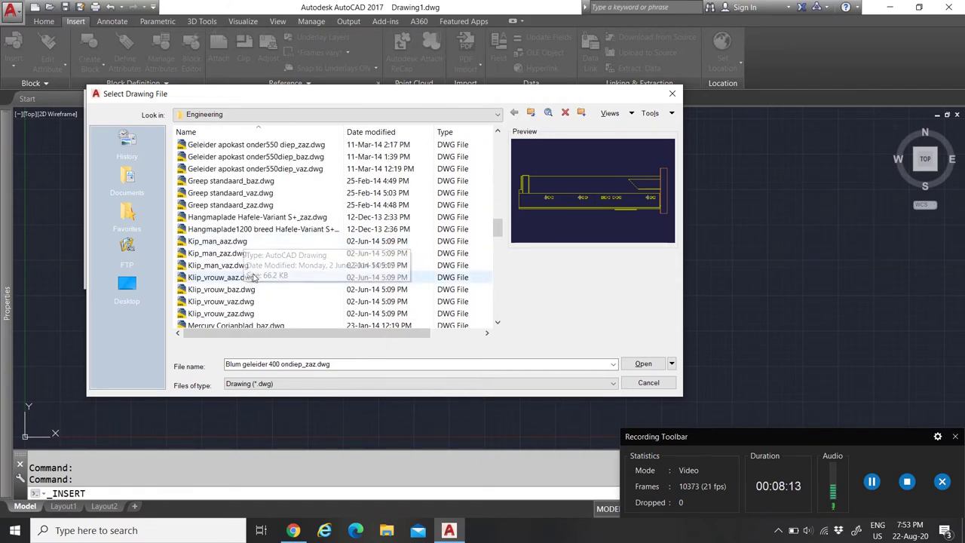
pyautogui.scroll(-4, 255, 267)
pyautogui.scroll(-15, 255, 270)
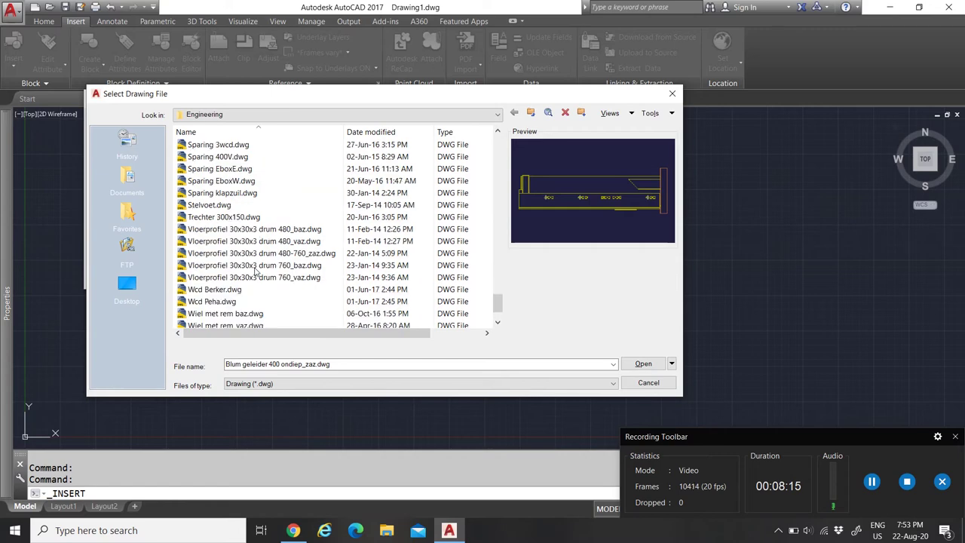
pyautogui.click(226, 228)
pyautogui.click(224, 242)
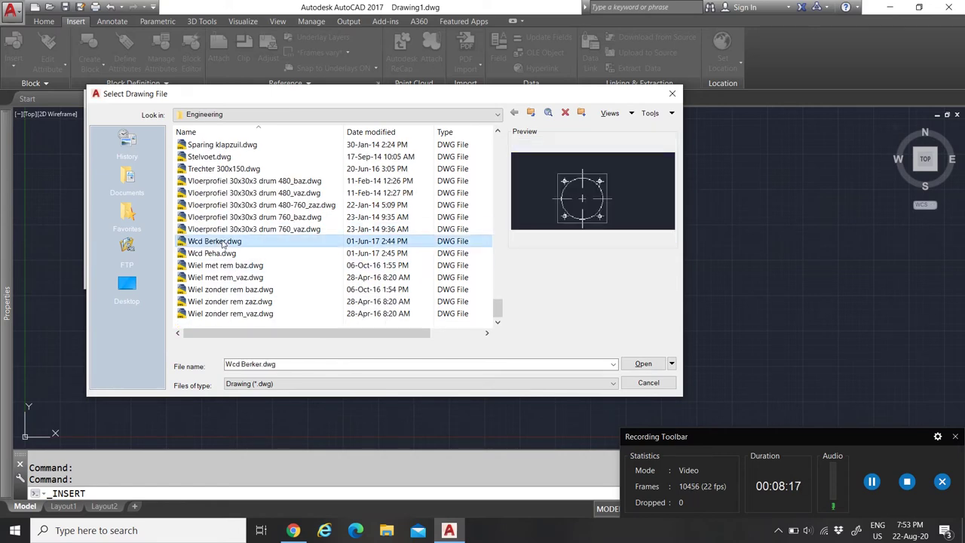
# Choose Hulpkaders.dwg from the Kaders folder in W-Blokken as the drawing file to insert as a block
pyautogui.click(532, 112)
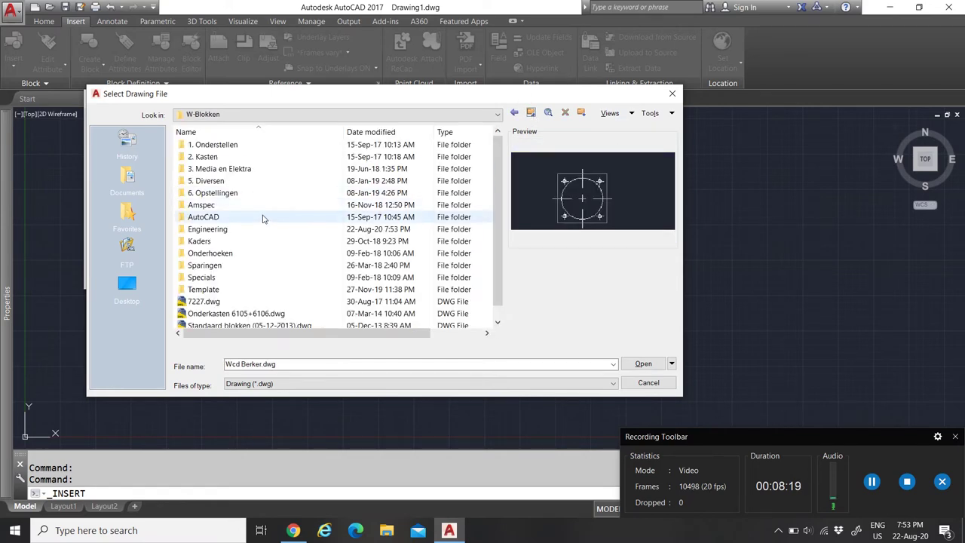
pyautogui.doubleClick(232, 241)
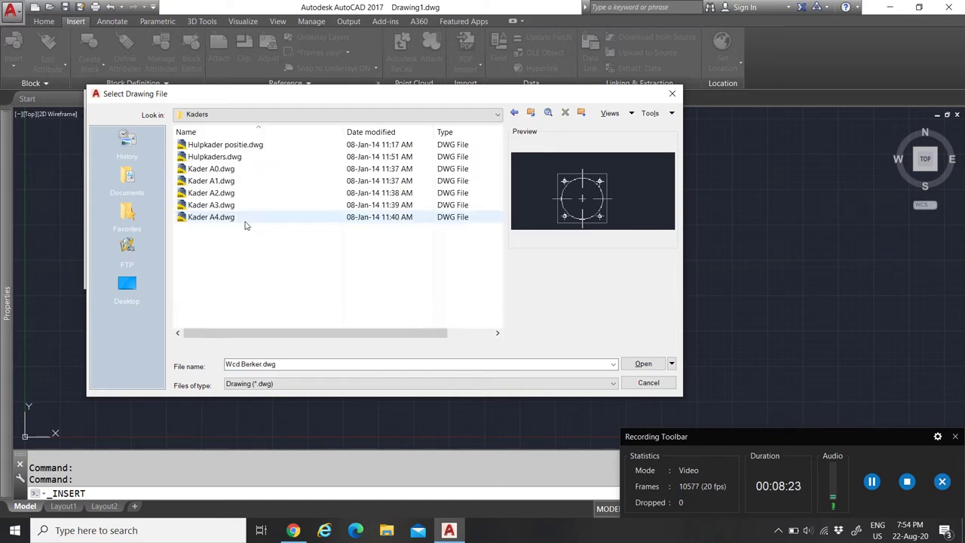
pyautogui.click(224, 147)
pyautogui.click(218, 157)
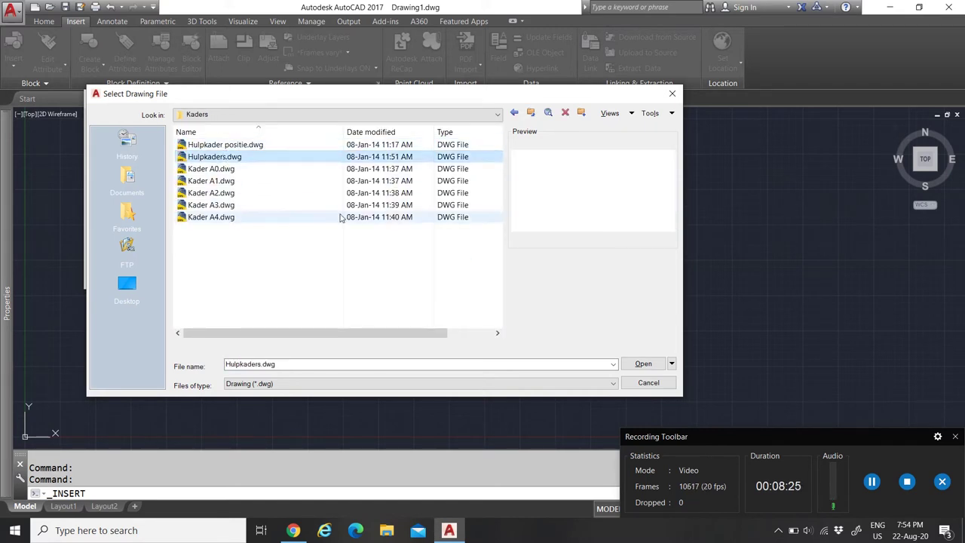
pyautogui.click(631, 362)
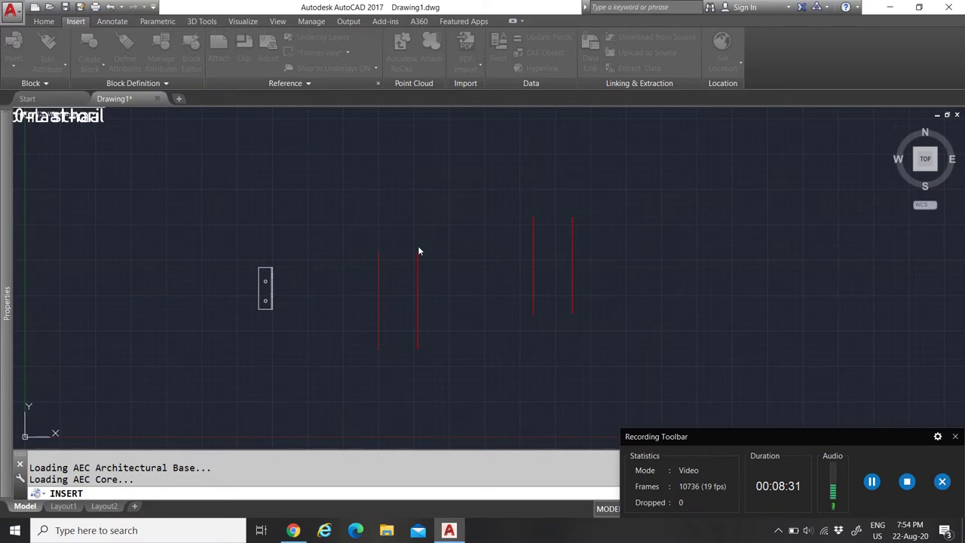
# Place the frame block to the right of the red lines at about X 58.65, Y 13.13, with the Titel attribute A4
pyautogui.scroll(-5, 394, 249)
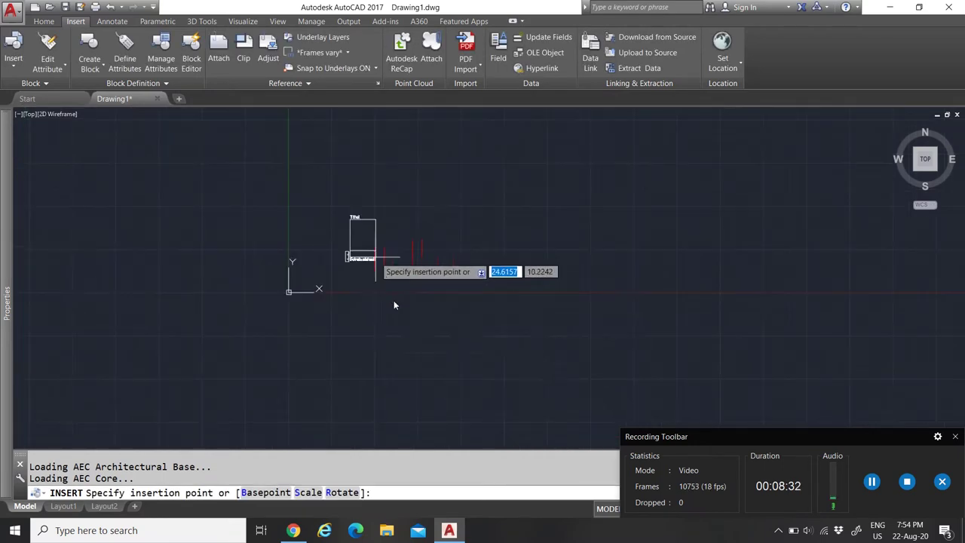
pyautogui.click(495, 247)
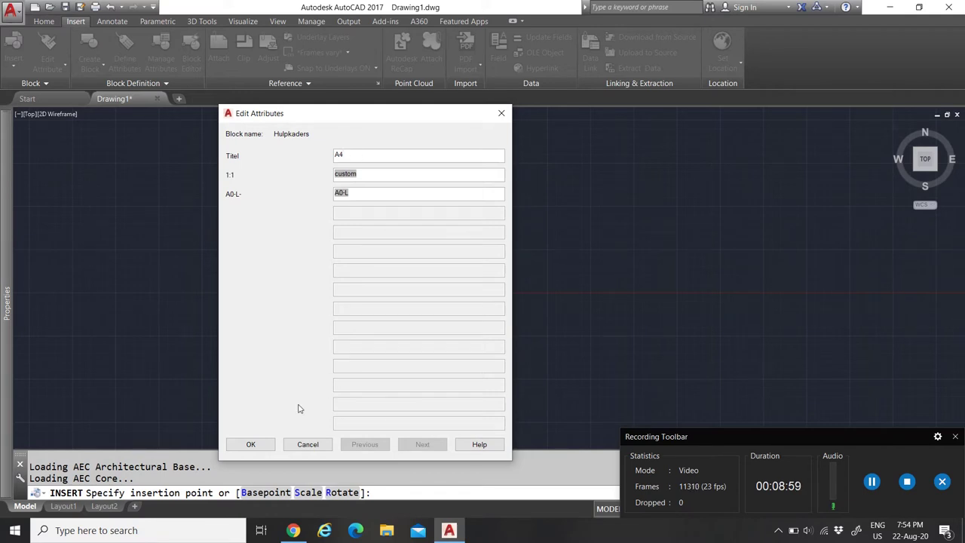
pyautogui.click(250, 444)
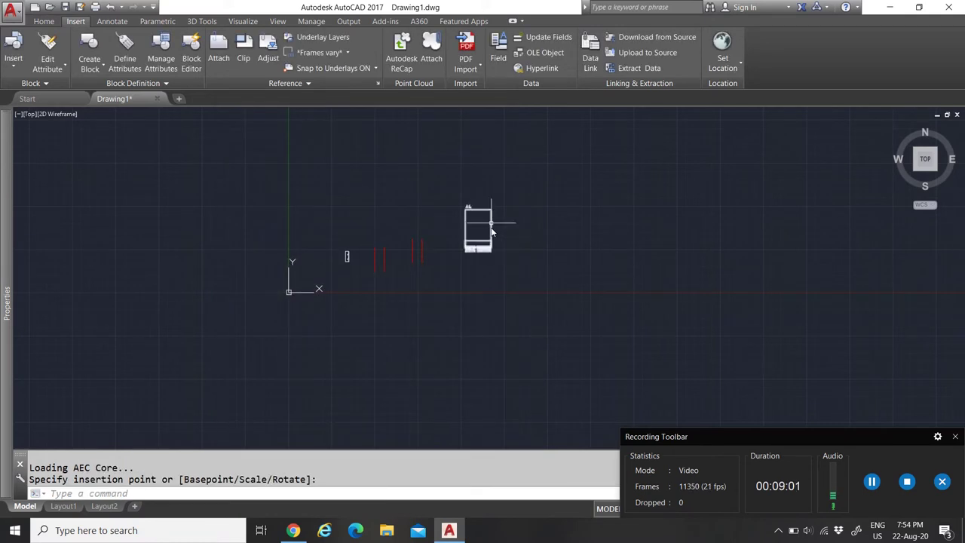
# Set the title attribute S of the inserted frame block to A5 in its properties
pyautogui.scroll(15, 491, 231)
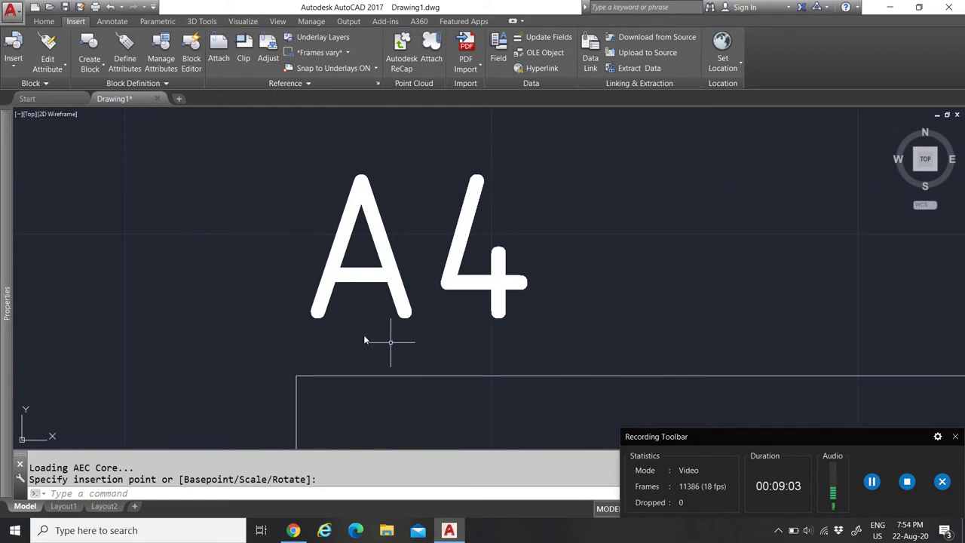
pyautogui.scroll(-8, 273, 166)
pyautogui.scroll(4, 361, 392)
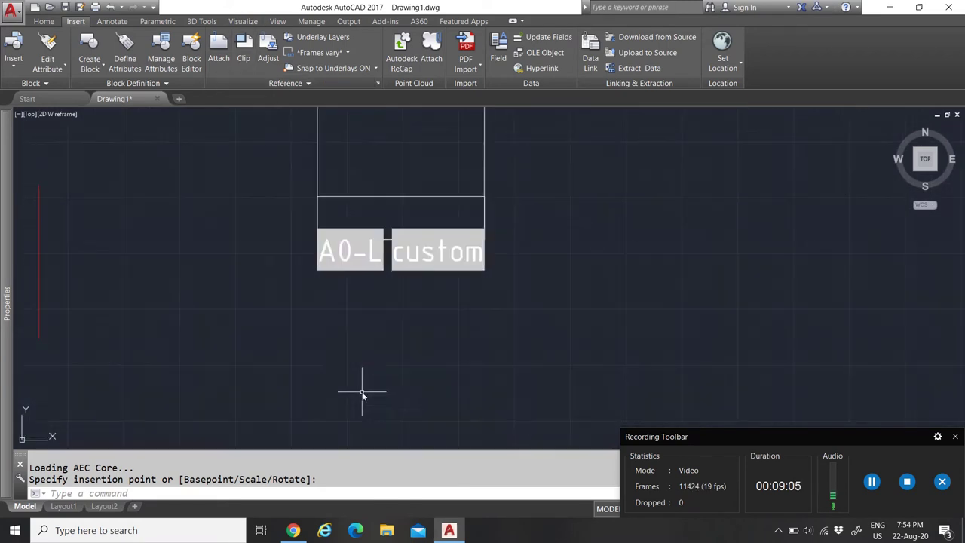
pyautogui.click(362, 392)
pyautogui.scroll(2, 354, 213)
pyautogui.scroll(-4, 407, 311)
pyautogui.click(507, 258)
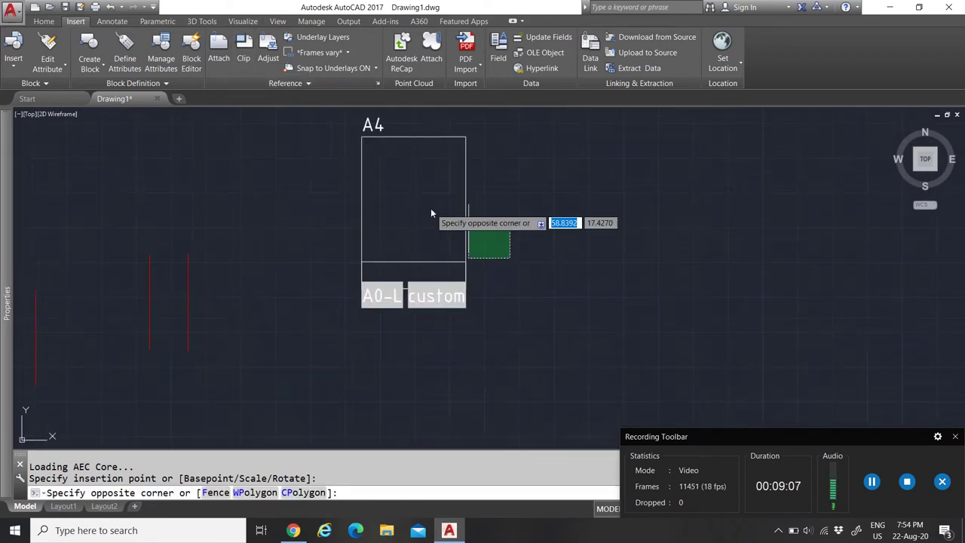
pyautogui.click(357, 214)
pyautogui.moveTo(7, 304)
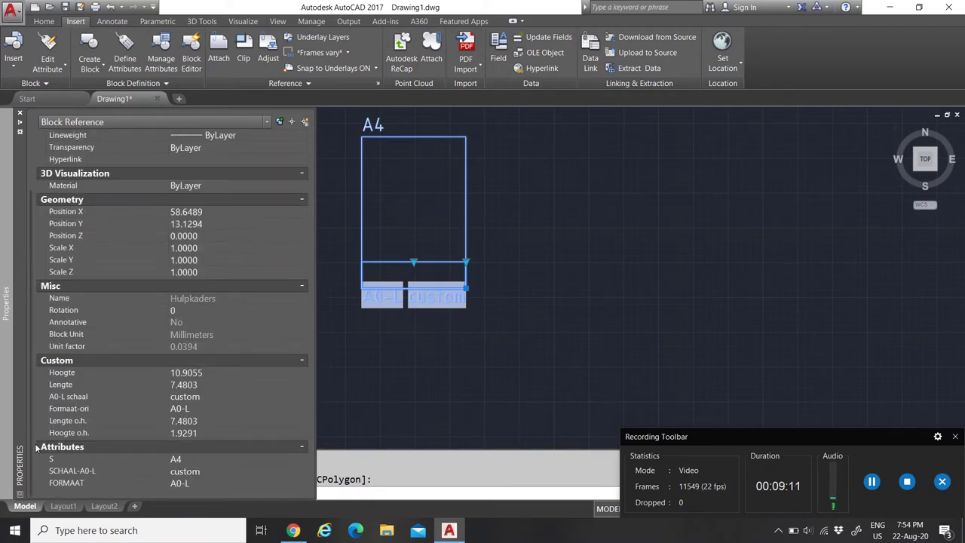
pyautogui.click(192, 459)
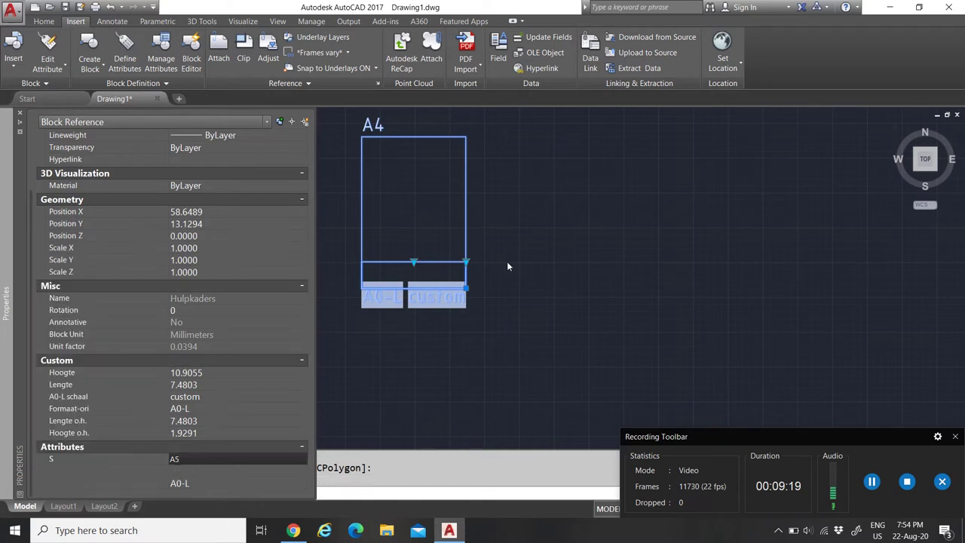
pyautogui.press('Return')
pyautogui.hotkey('ctrl', '1')
pyautogui.press('Escape')
pyautogui.scroll(4, 402, 178)
pyautogui.scroll(-4, 402, 178)
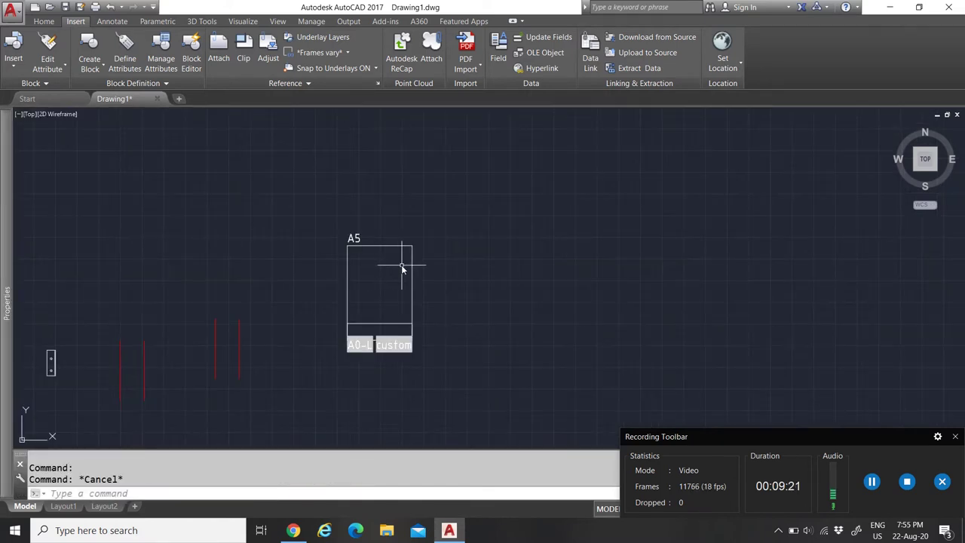
# Copy the A5 frame block twice to the right in a horizontal row, spaced about 13 units apart
pyautogui.click(346, 353)
pyautogui.write('co')
pyautogui.press('Return')
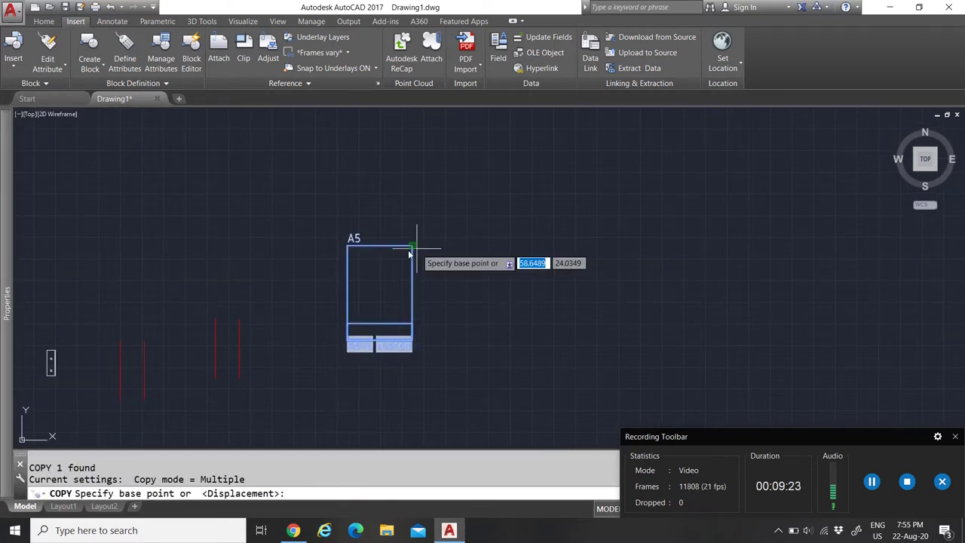
pyautogui.click(379, 246)
pyautogui.click(495, 246)
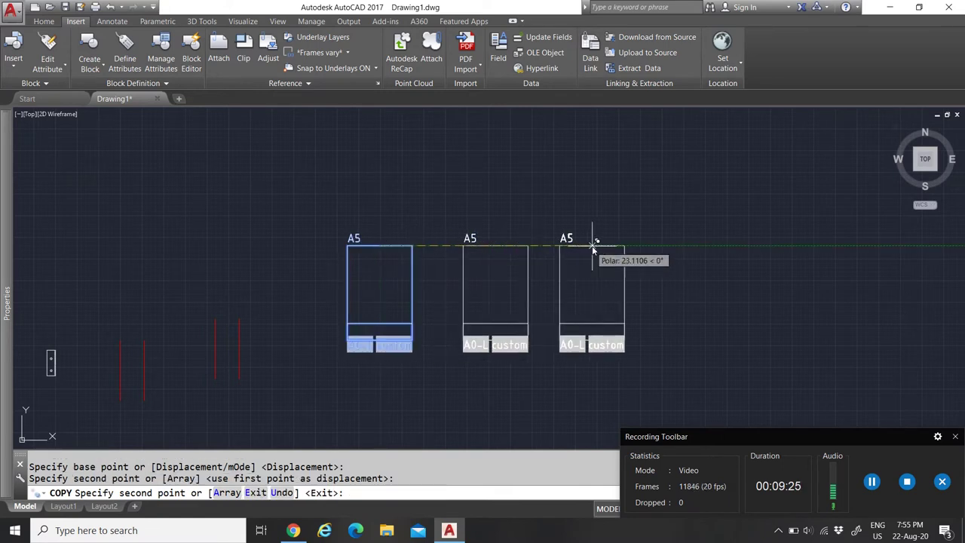
pyautogui.click(608, 245)
pyautogui.press('Escape')
# Select all three frame blocks together and examine their shared properties
pyautogui.scroll(4, 600, 263)
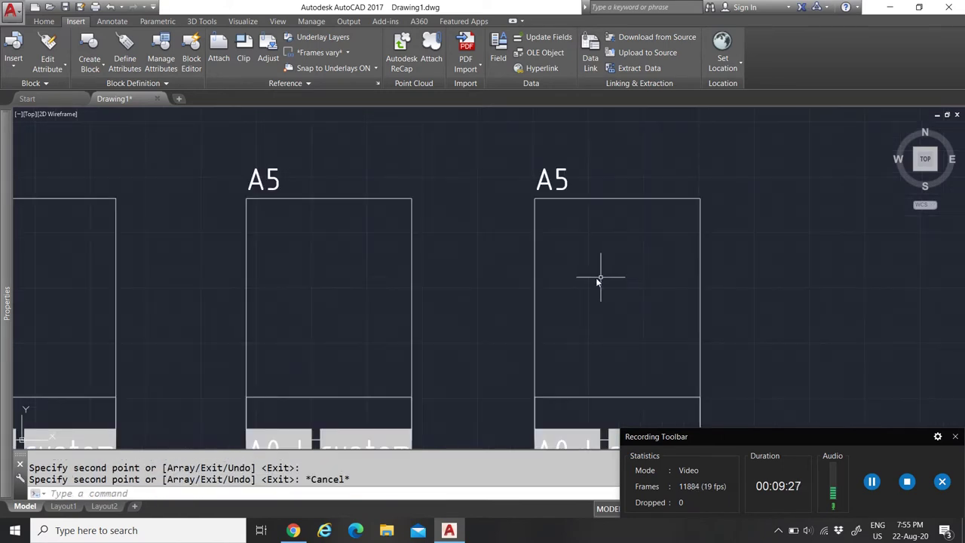
pyautogui.scroll(-4, 353, 302)
pyautogui.scroll(2, 358, 300)
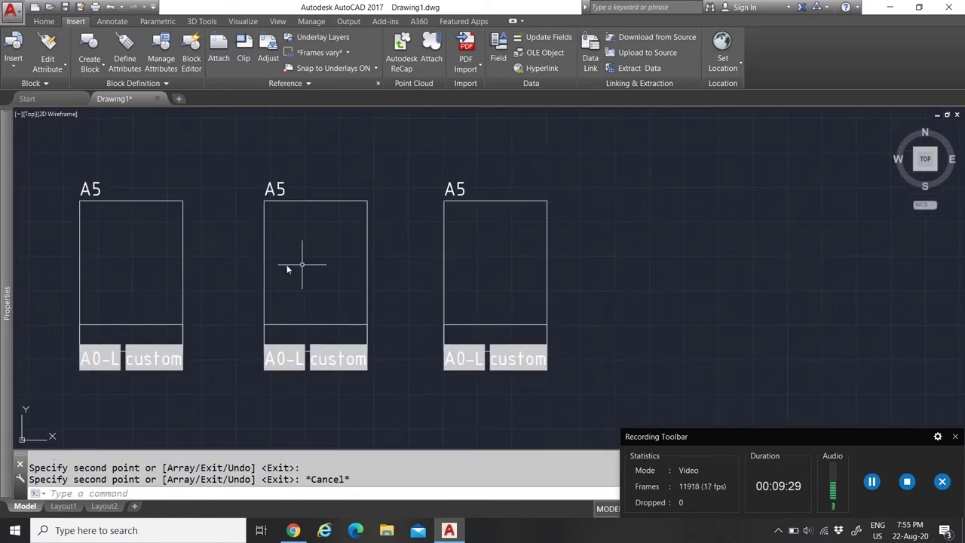
pyautogui.click(509, 283)
pyautogui.click(73, 203)
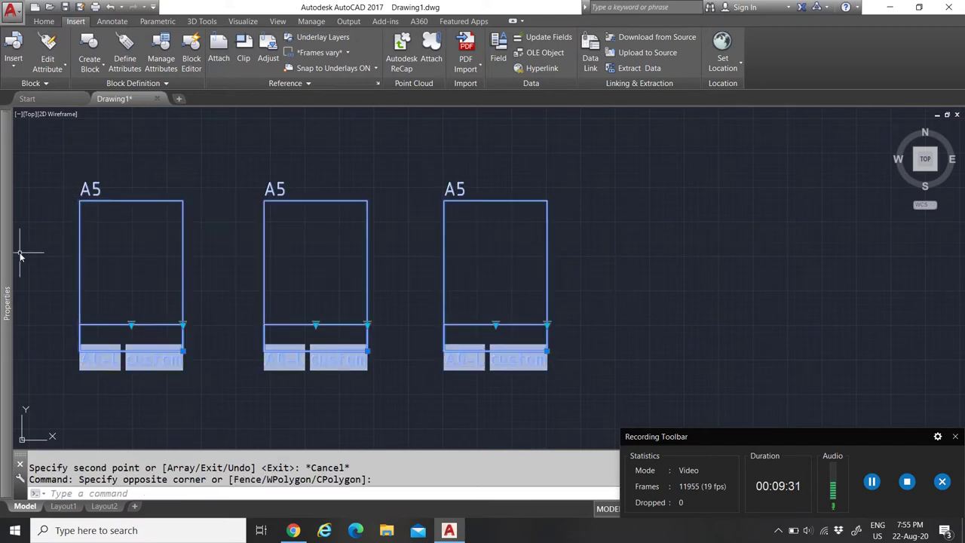
pyautogui.moveTo(7, 286)
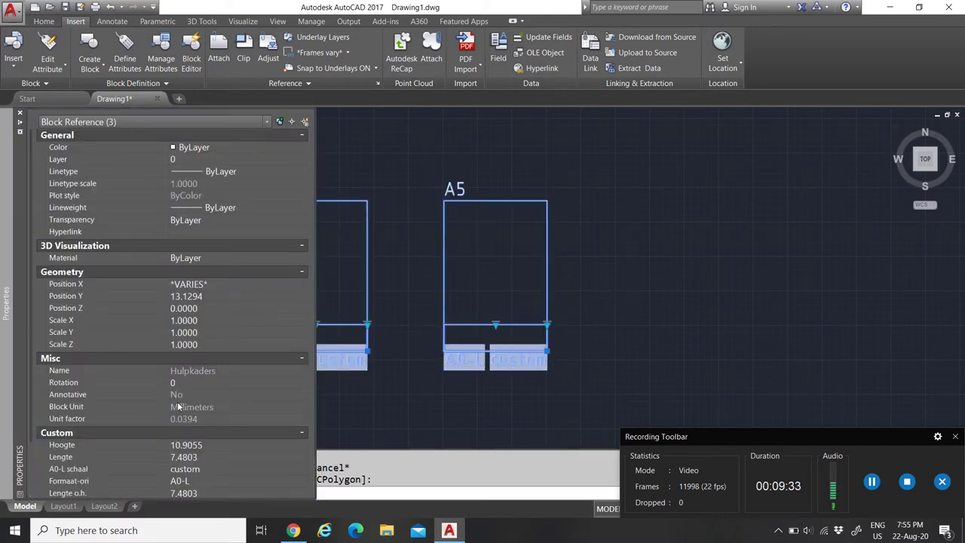
pyautogui.scroll(-2, 178, 406)
pyautogui.scroll(2, 198, 348)
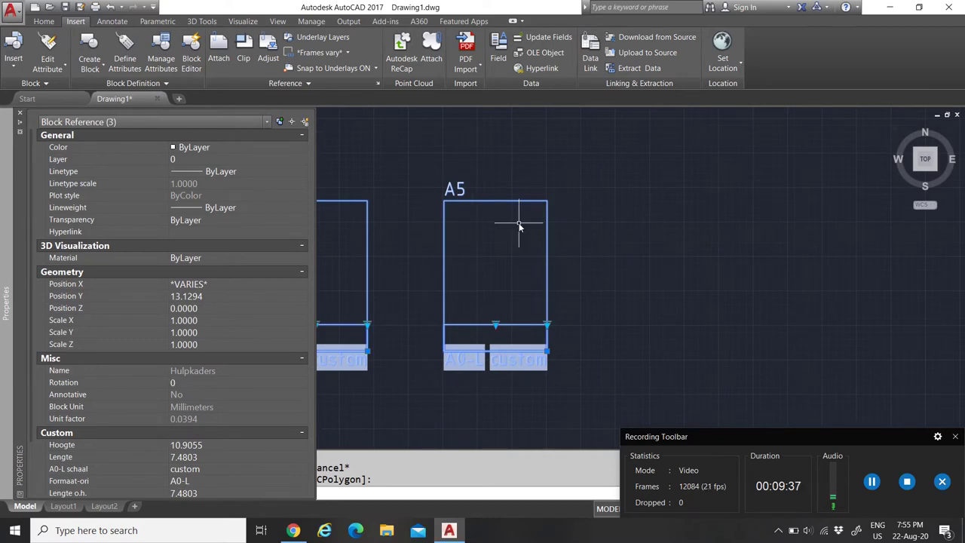
pyautogui.press('Escape')
# Set the title attribute S of the middle frame block to A2
pyautogui.scroll(-2, 336, 227)
pyautogui.scroll(4, 334, 239)
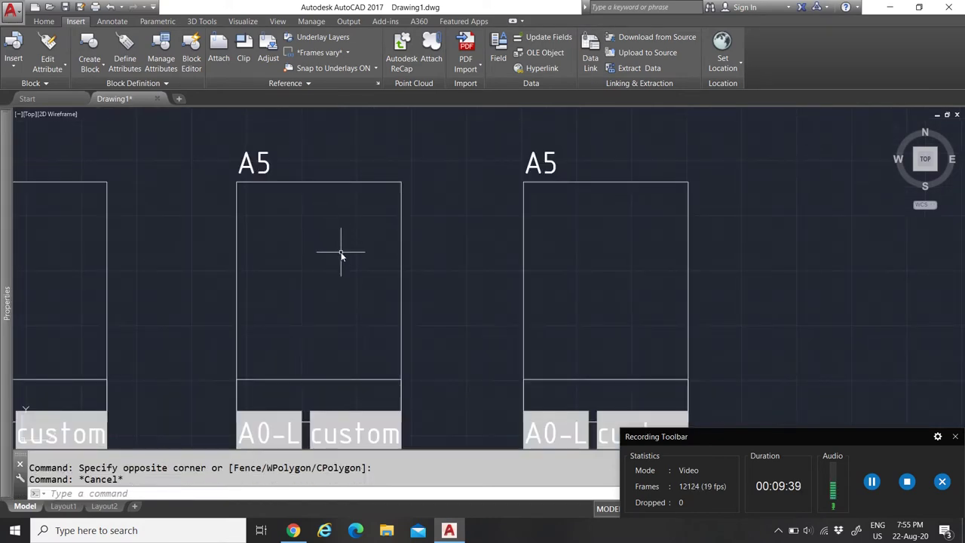
pyautogui.scroll(-4, 343, 249)
pyautogui.scroll(2, 275, 230)
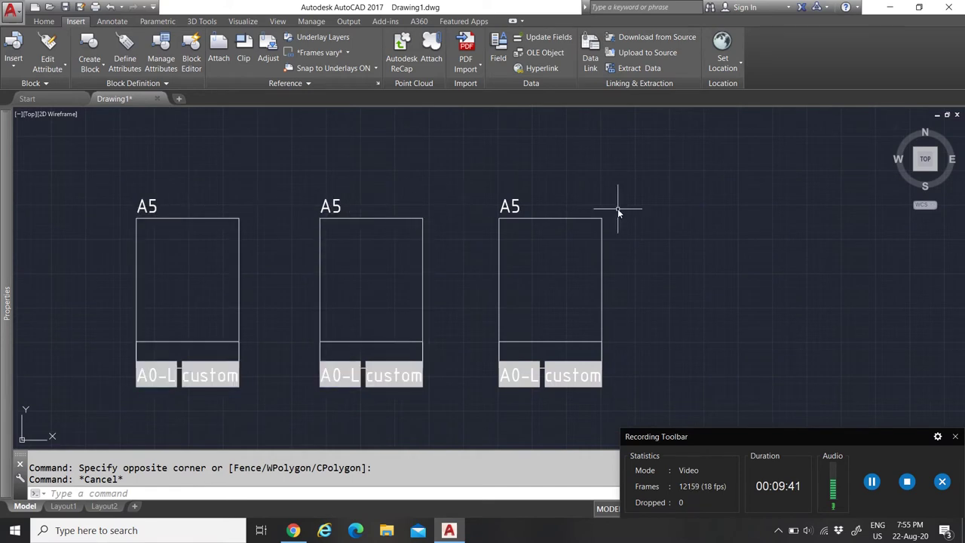
pyautogui.moveTo(386, 275); pyautogui.dragTo(334, 161)
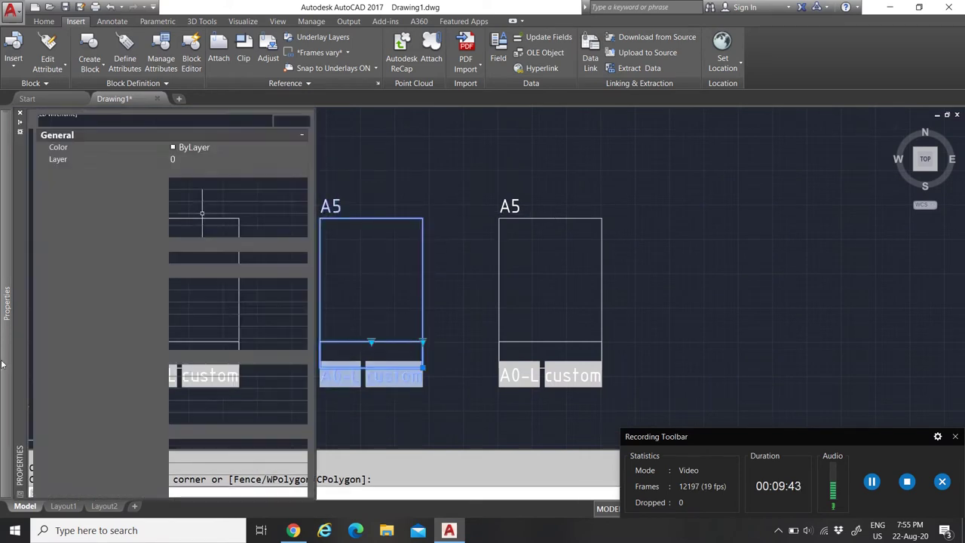
pyautogui.scroll(-2, 208, 430)
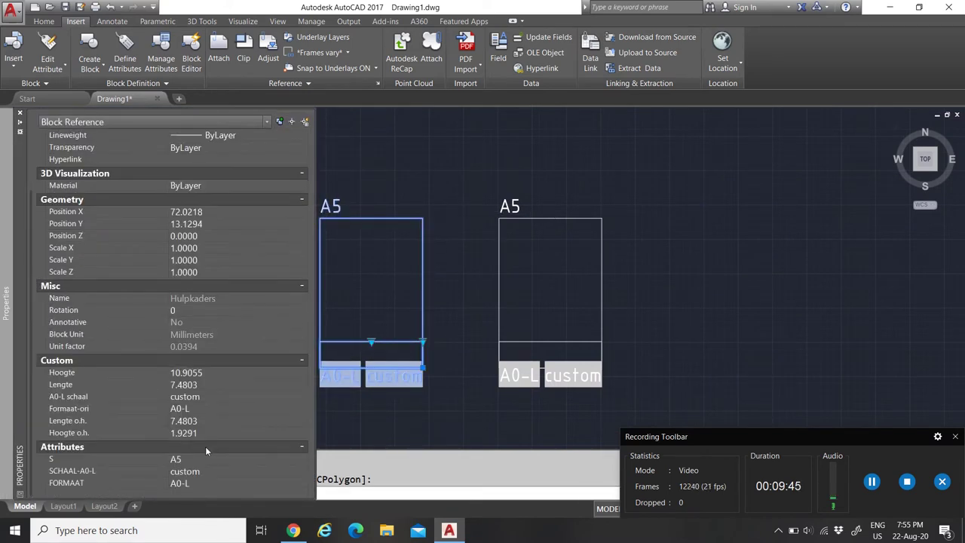
pyautogui.click(204, 459)
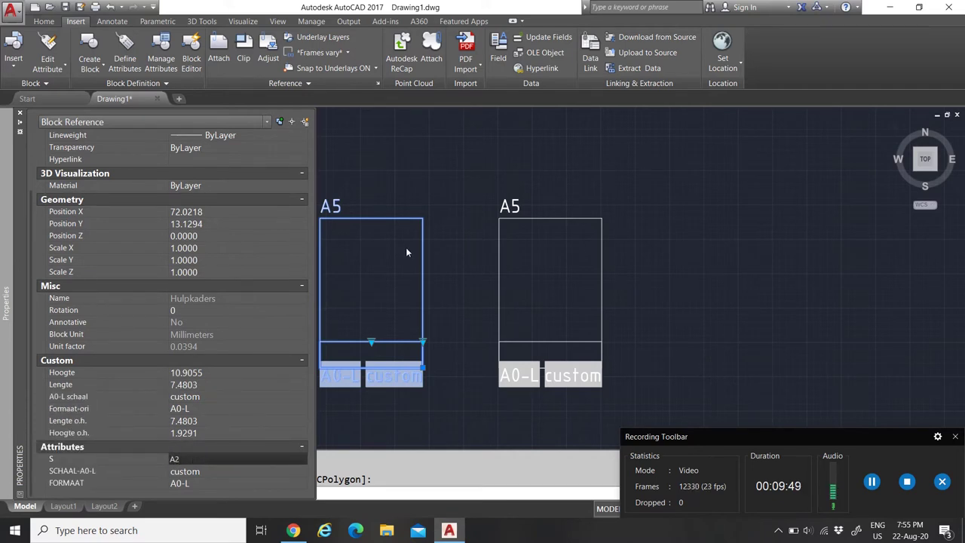
pyautogui.press('Return')
pyautogui.press('Escape')
# Set the title attribute S of the rightmost frame block to A10
pyautogui.click(502, 210)
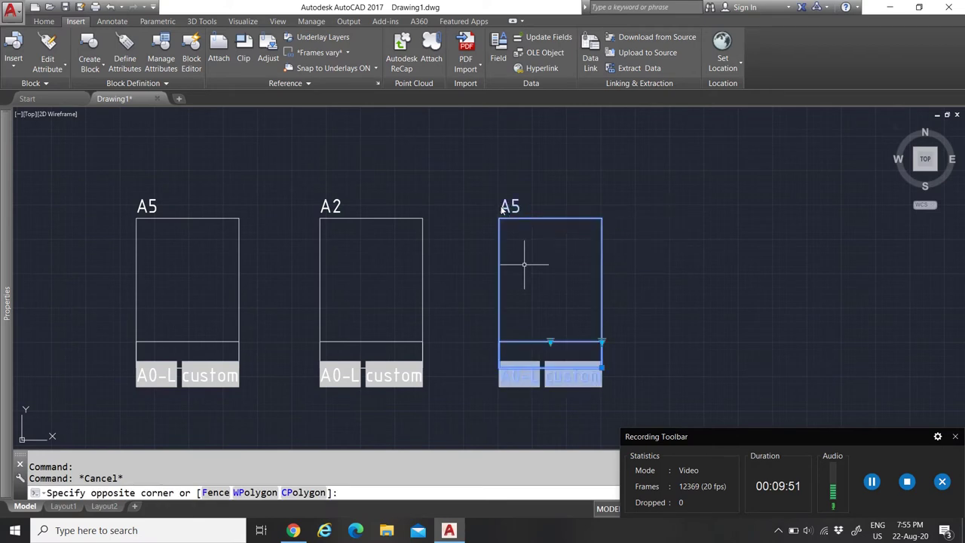
pyautogui.click(524, 264)
pyautogui.moveTo(6, 302)
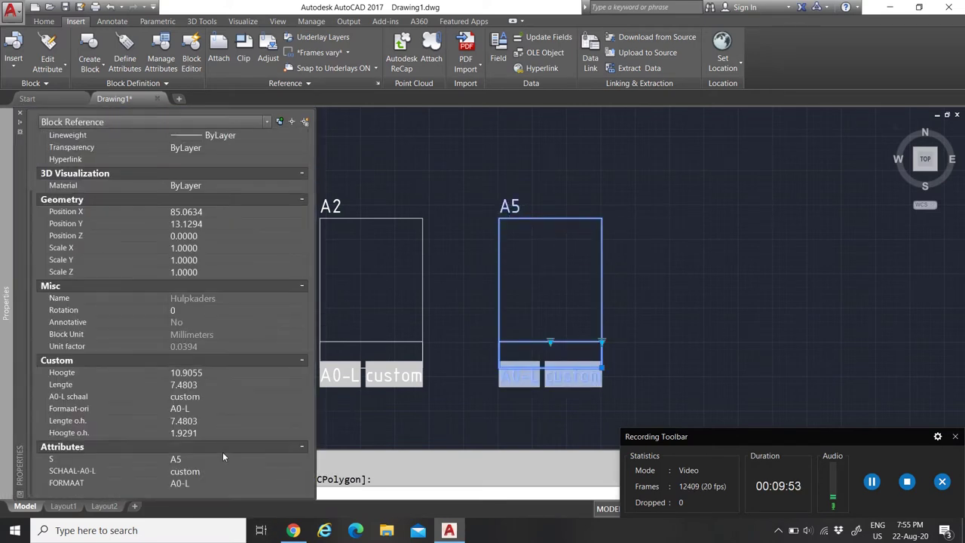
pyautogui.click(204, 458)
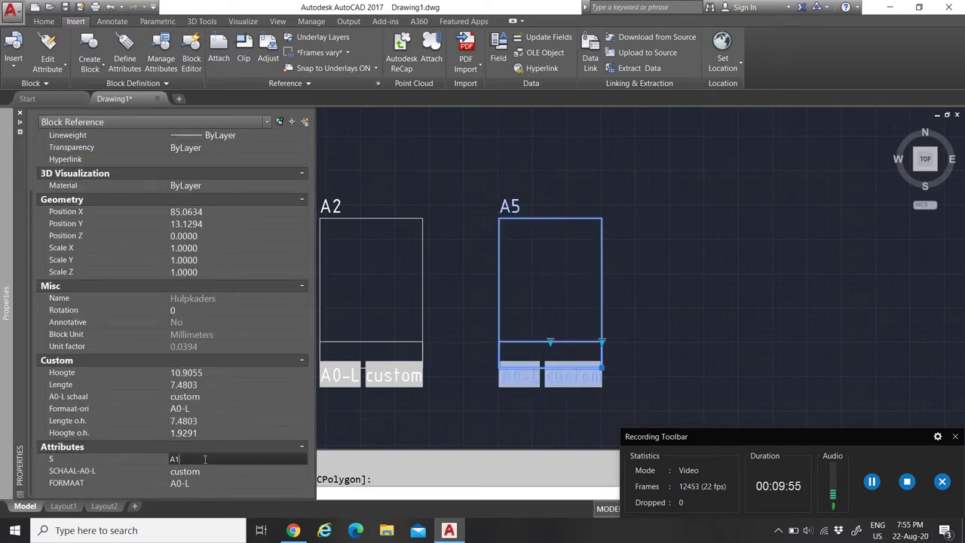
pyautogui.press('Return')
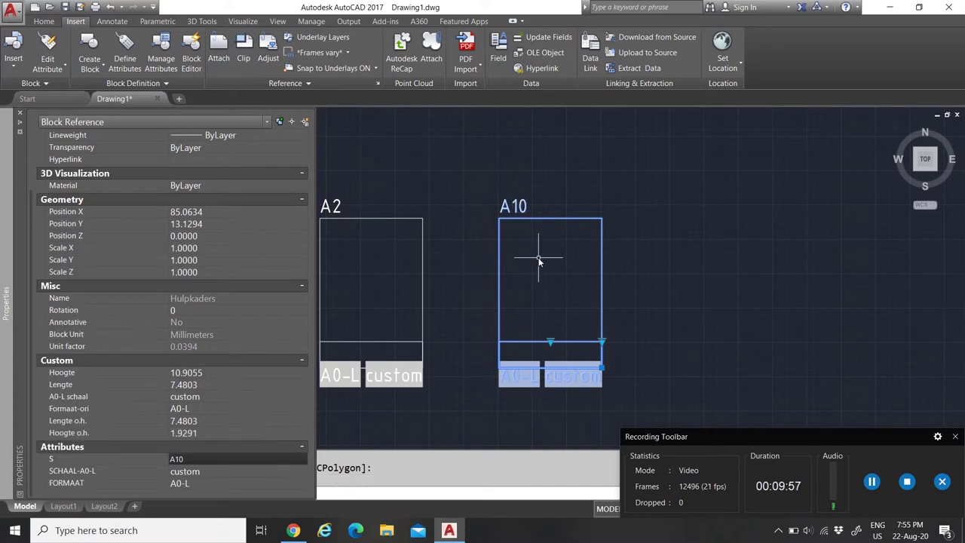
pyautogui.press('Escape')
# Compare the attribute values of the three frame blocks by viewing their combined properties
pyautogui.click(537, 247)
pyautogui.click(202, 251)
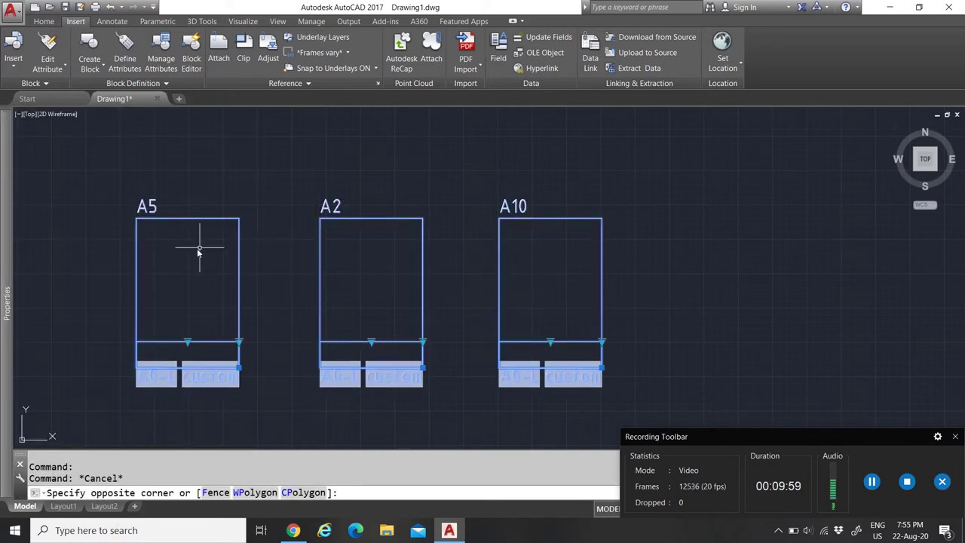
pyautogui.moveTo(6, 302)
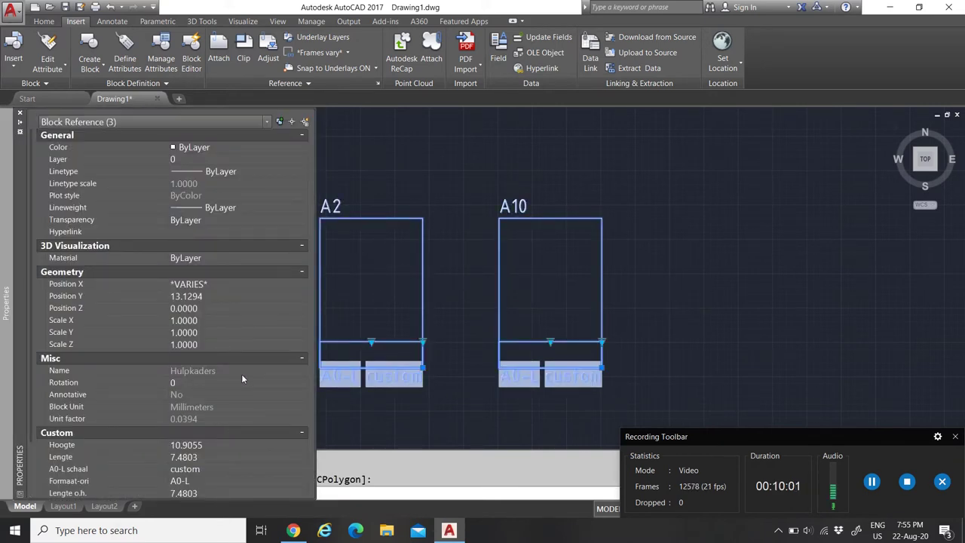
pyautogui.scroll(-2, 241, 374)
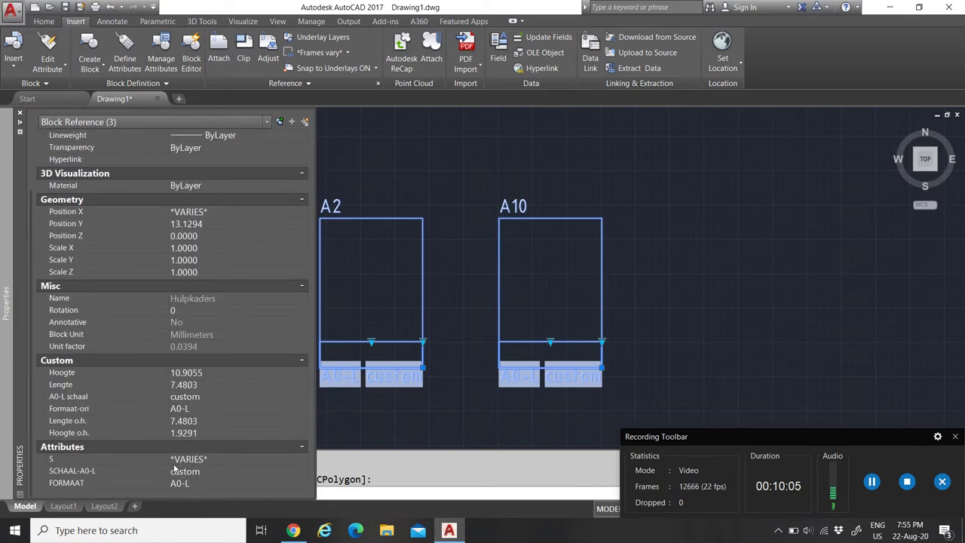
pyautogui.press('Escape')
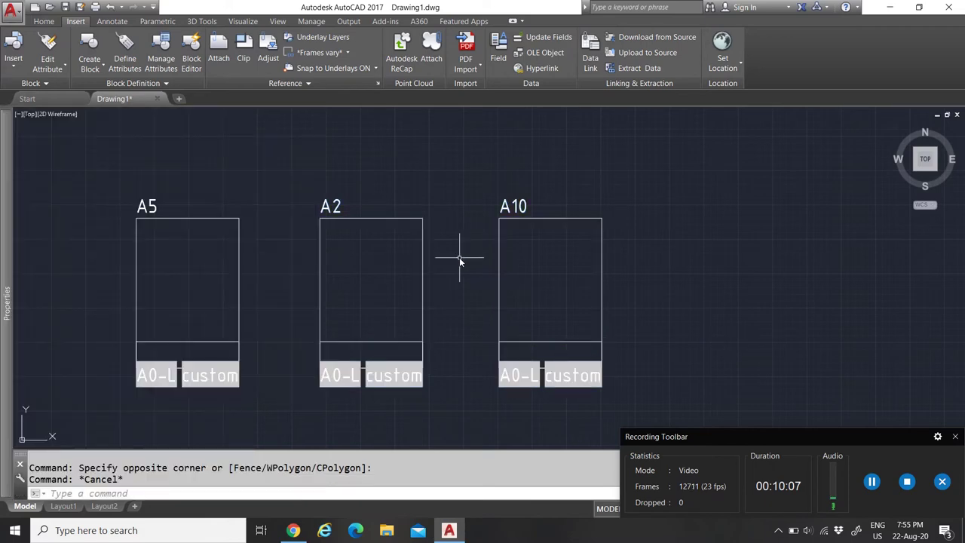
pyautogui.scroll(-5, 459, 258)
pyautogui.scroll(8, 408, 294)
pyautogui.scroll(-5, 355, 285)
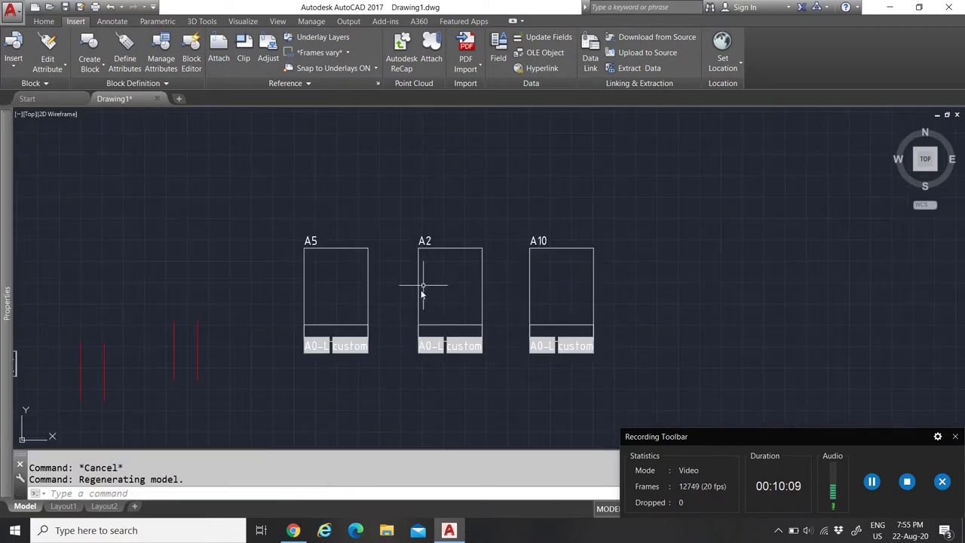
pyautogui.scroll(3, 424, 286)
pyautogui.scroll(-5, 429, 282)
pyautogui.scroll(2, 433, 293)
pyautogui.scroll(4, 428, 299)
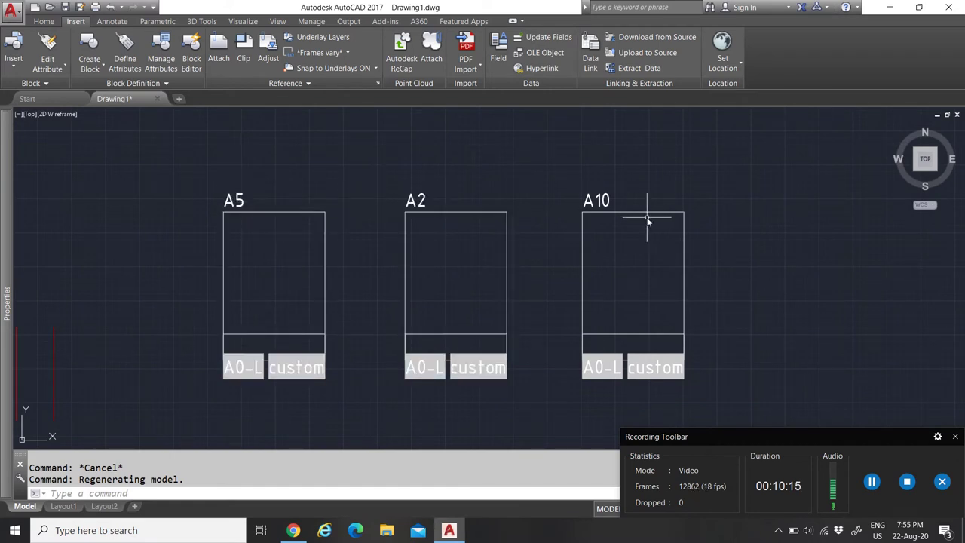
# Delete the frame blocks titled A2 and A10, keeping only the A5 frame
pyautogui.scroll(-5, 257, 269)
pyautogui.scroll(4, 290, 260)
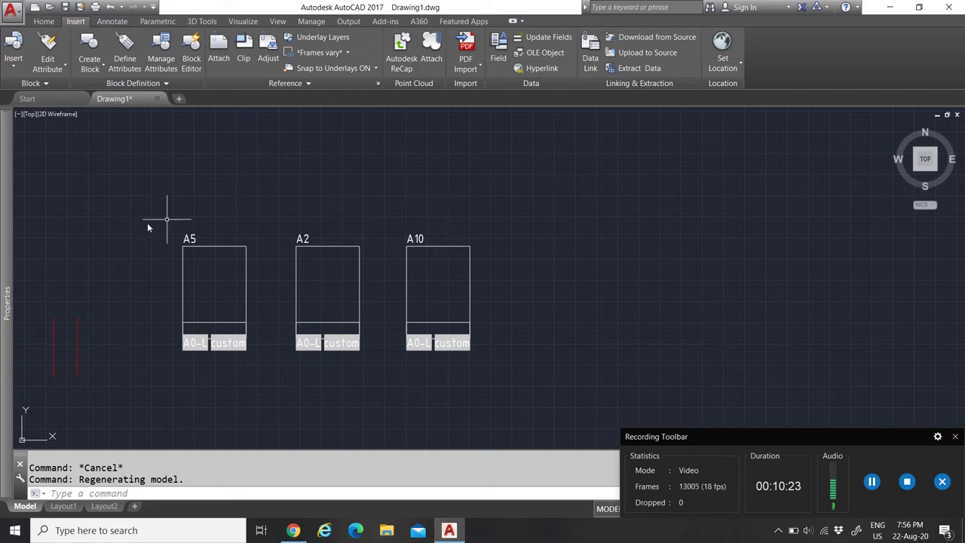
pyautogui.click(411, 261)
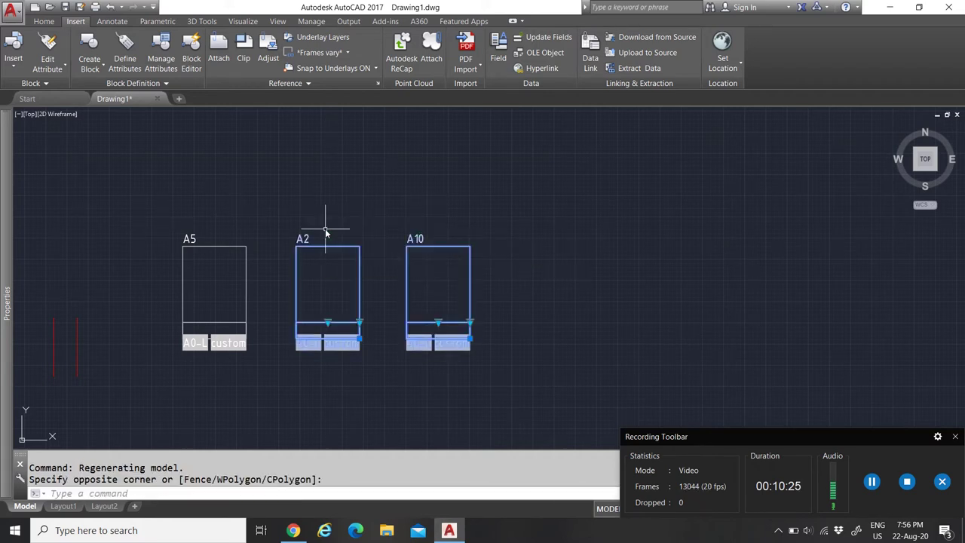
pyautogui.scroll(-3, 445, 279)
pyautogui.scroll(3, 409, 292)
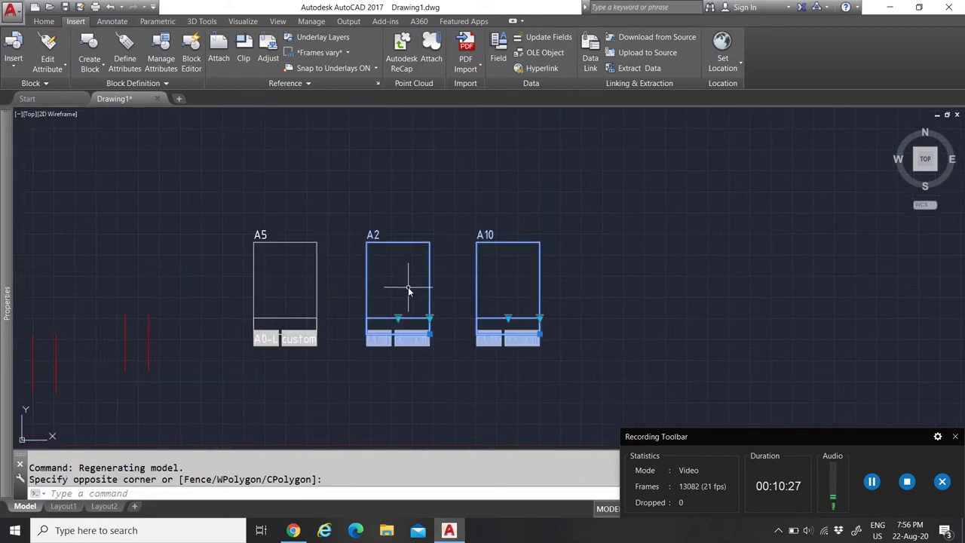
pyautogui.press('Delete')
pyautogui.scroll(-3, 407, 283)
pyautogui.scroll(3, 384, 276)
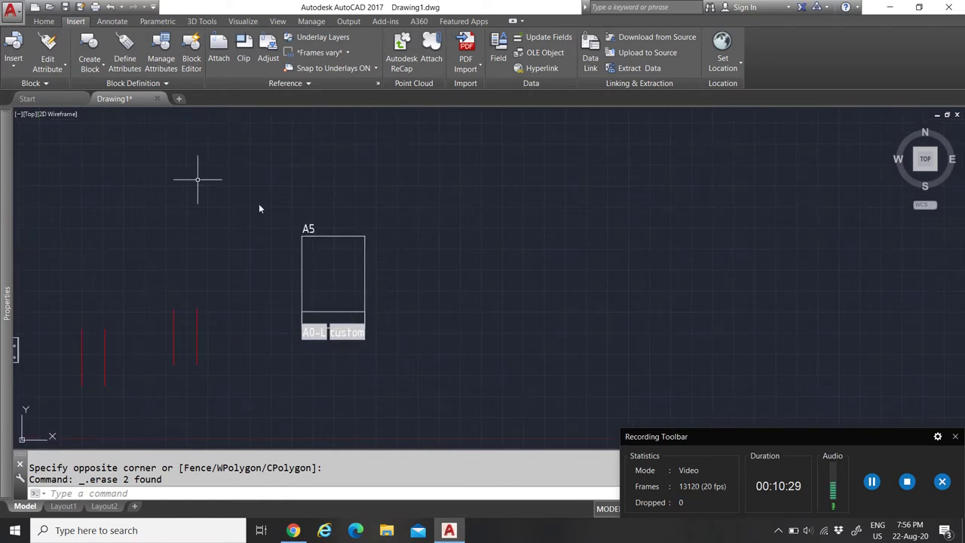
pyautogui.click(94, 68)
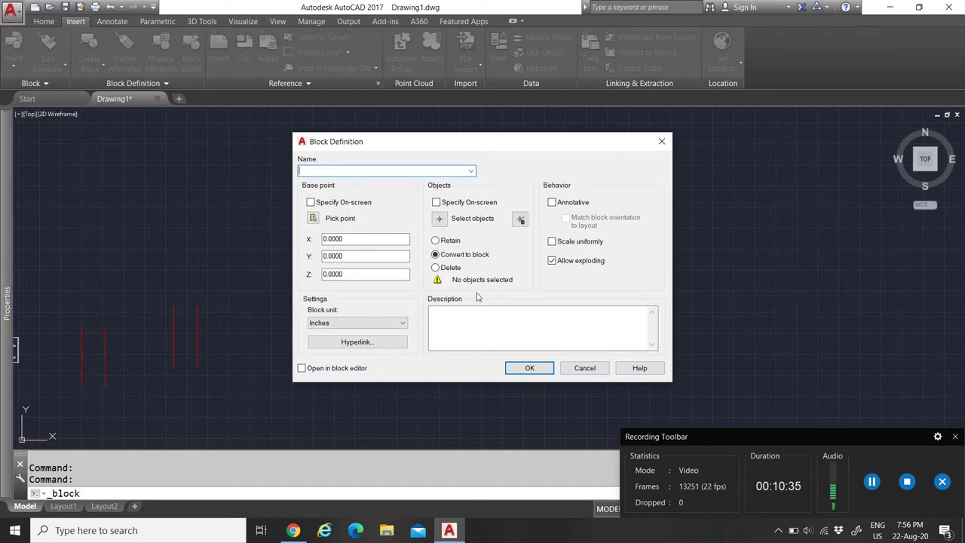
pyautogui.press('Escape')
pyautogui.scroll(-4, 469, 395)
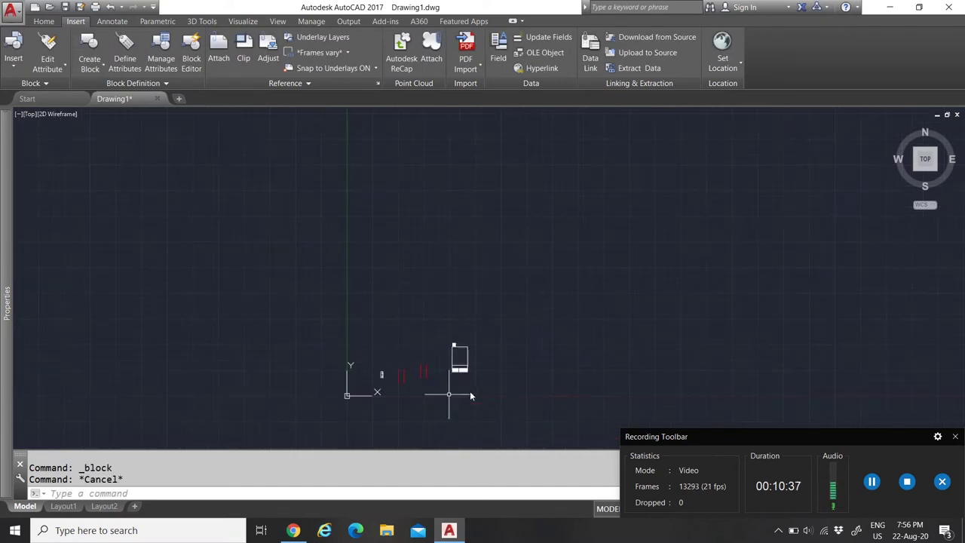
# Draw a line connecting the upper endpoints of the red line pair nearest the aluminium profile
pyautogui.scroll(9, 469, 390)
pyautogui.scroll(-4, 298, 356)
pyautogui.scroll(4, 241, 310)
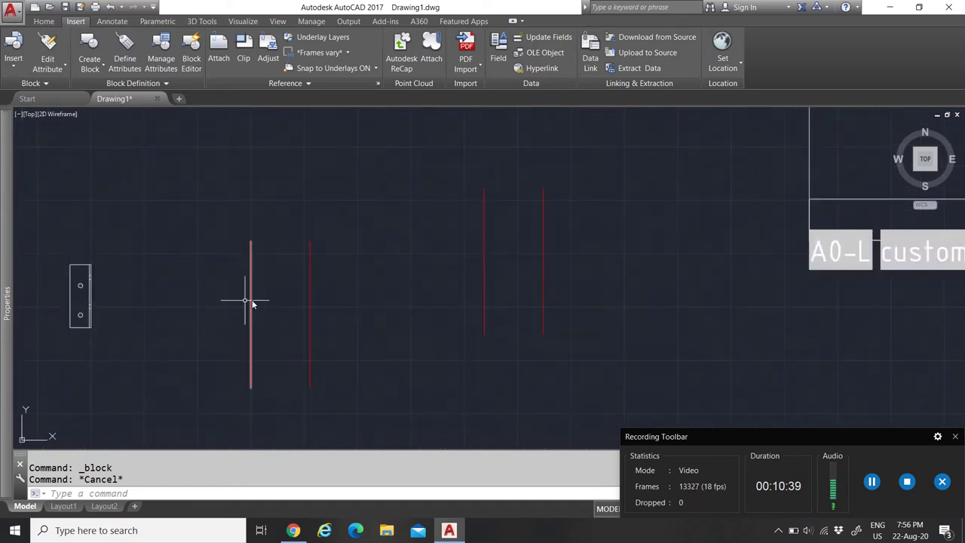
pyautogui.click(44, 21)
pyautogui.click(13, 49)
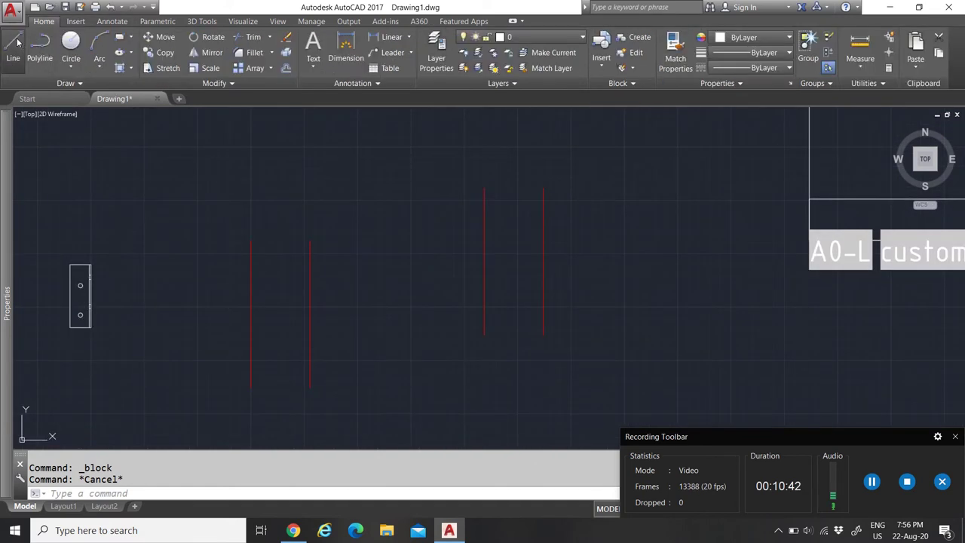
pyautogui.click(252, 242)
pyautogui.click(311, 242)
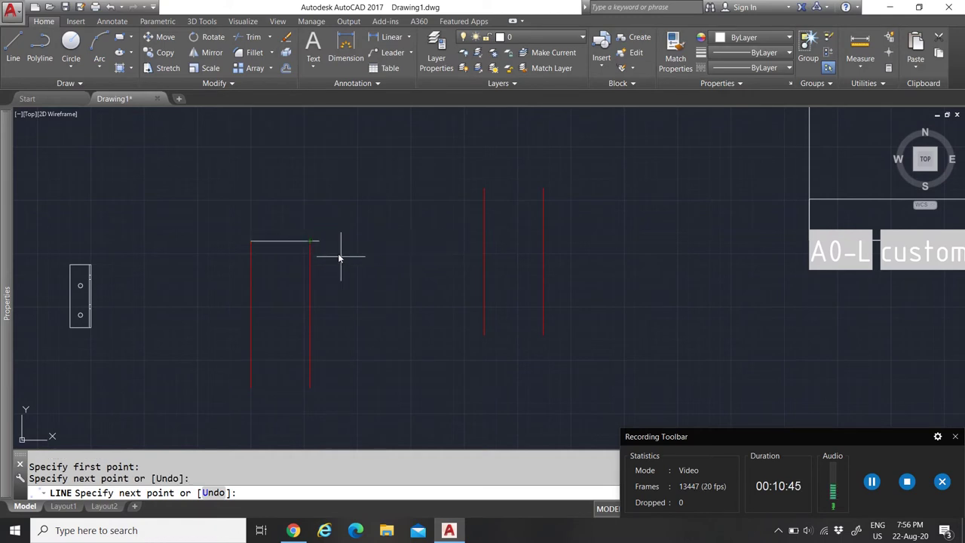
pyautogui.press('Escape')
pyautogui.press('Return')
pyautogui.press('Return')
pyautogui.press('Escape')
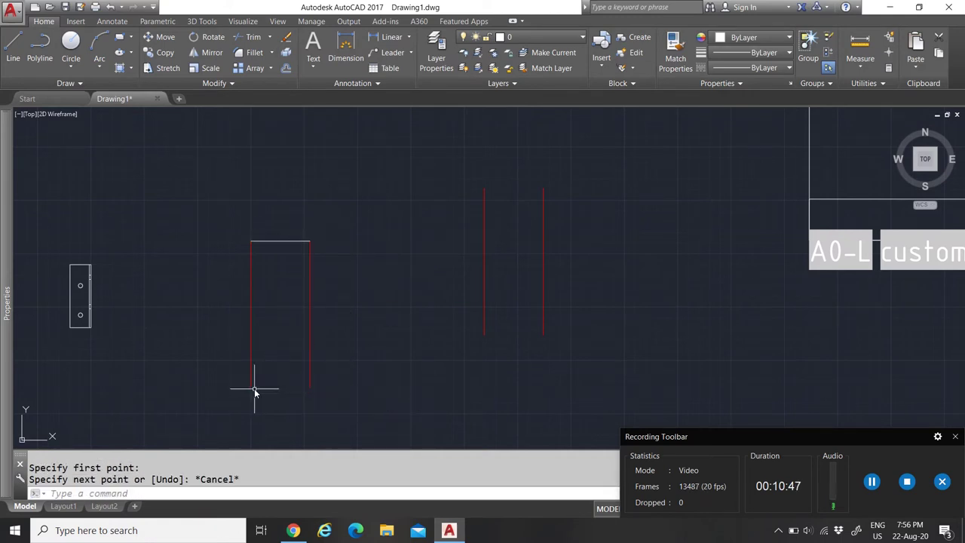
# Draw a line connecting the lower endpoints of the same red line pair, closing the rectangle
pyautogui.press('Return')
pyautogui.click(252, 388)
pyautogui.click(310, 388)
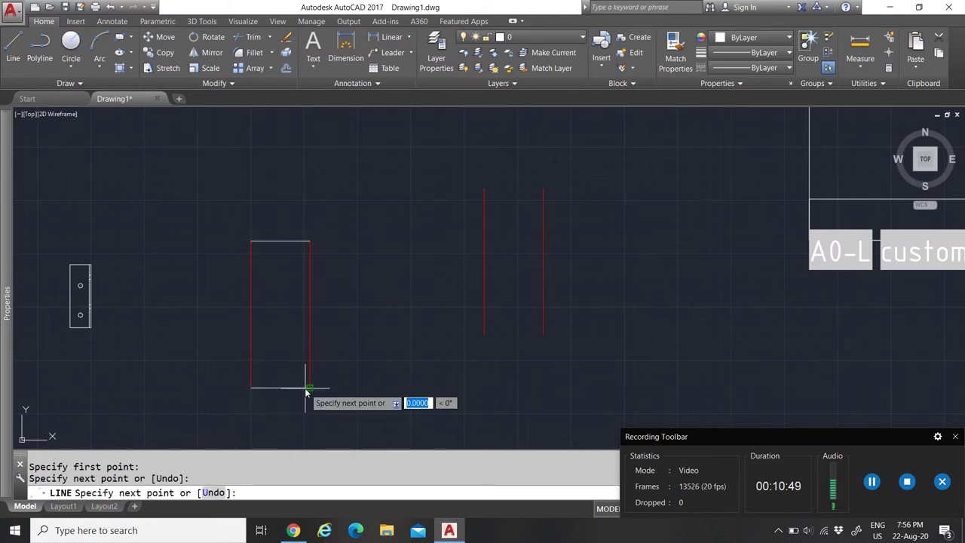
pyautogui.press('Escape')
pyautogui.click(203, 212)
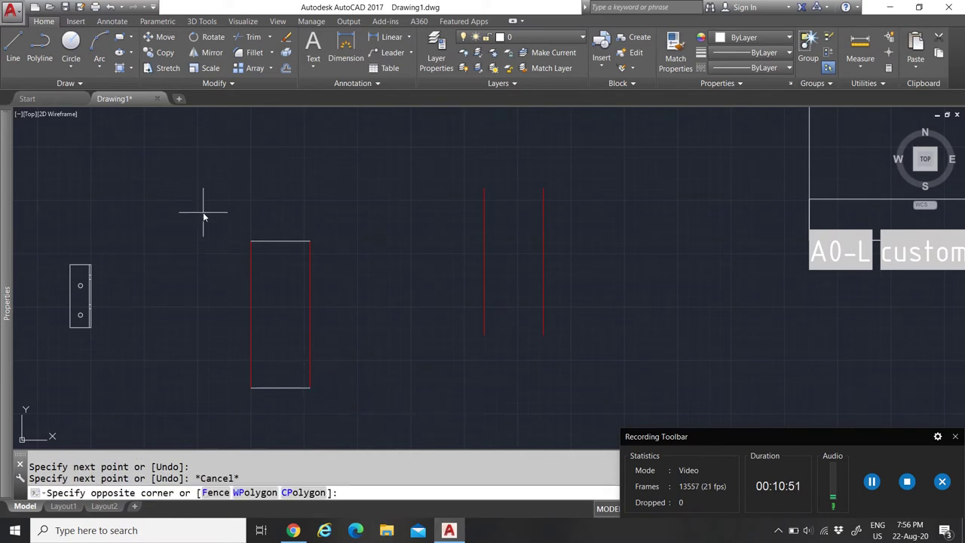
pyautogui.click(362, 416)
pyautogui.press('Escape')
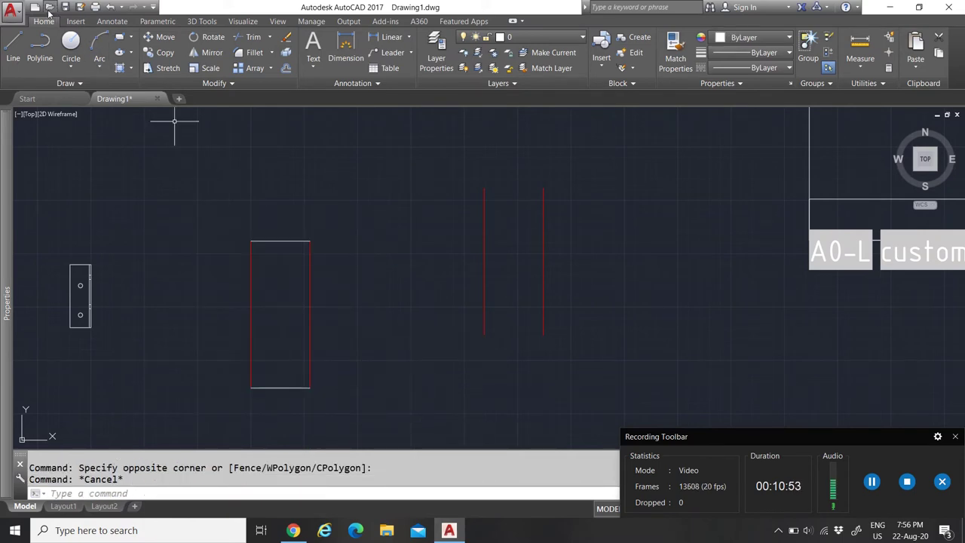
# Start a block definition named Test with its base point at the rectangle's lower-left corner
pyautogui.click(75, 21)
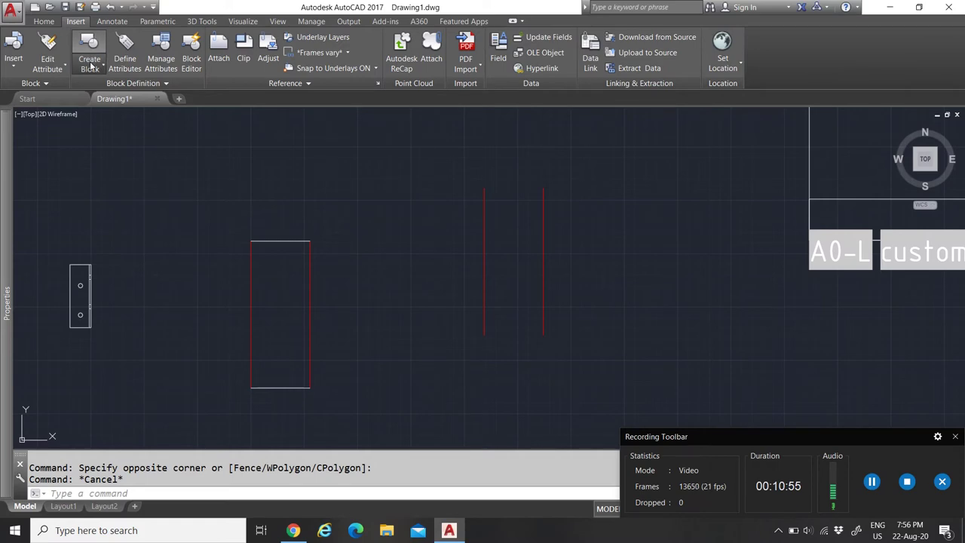
pyautogui.click(91, 67)
pyautogui.click(101, 89)
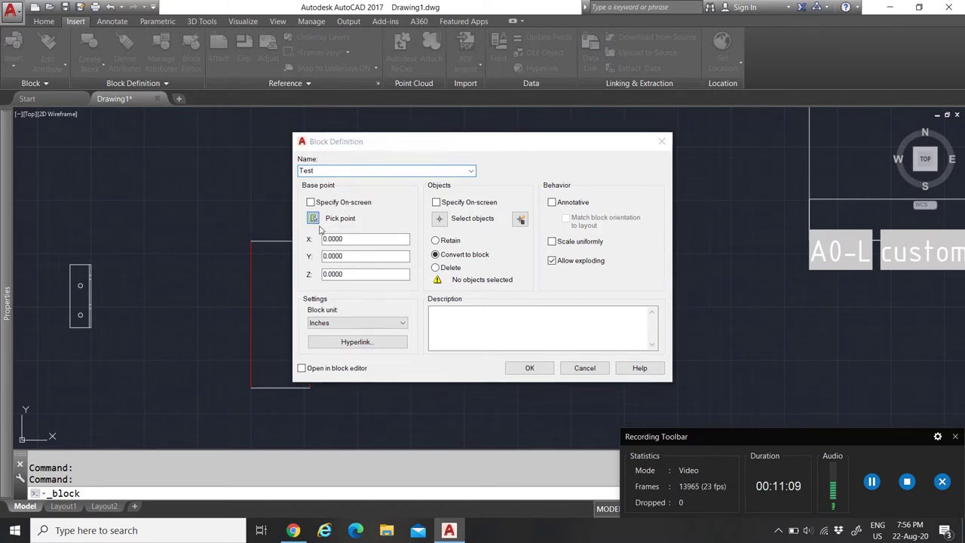
pyautogui.click(314, 218)
pyautogui.click(251, 389)
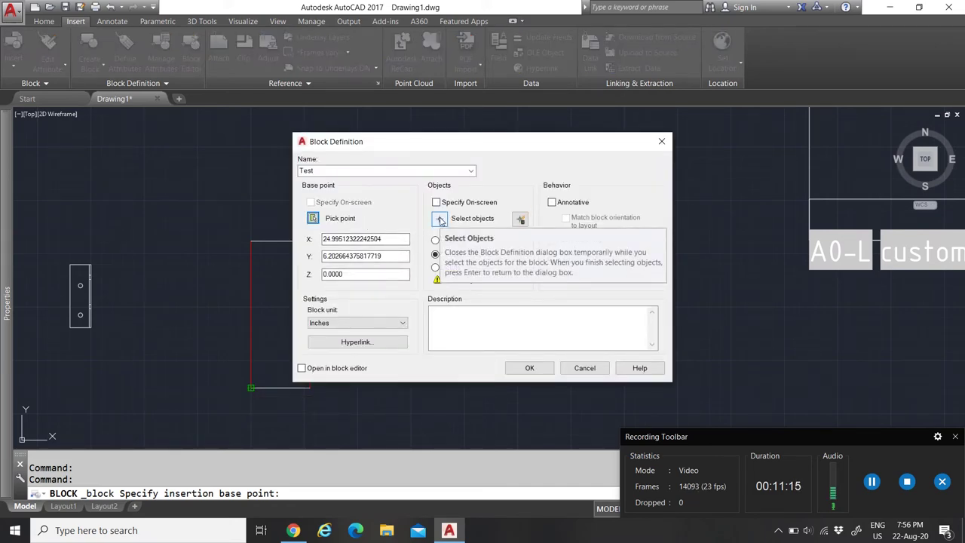
# Add all four lines of the rectangle to the Test block definition
pyautogui.click(440, 220)
pyautogui.click(204, 197)
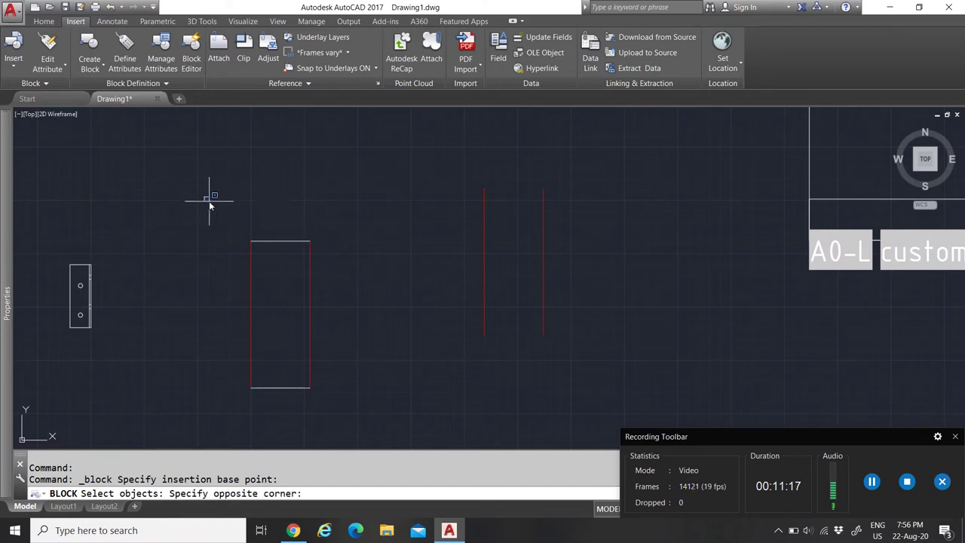
pyautogui.click(335, 419)
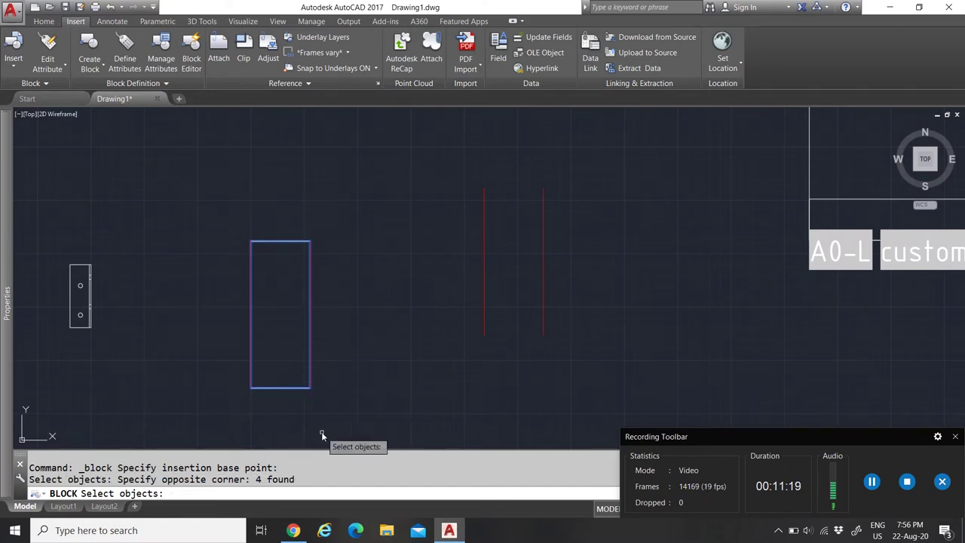
pyautogui.press('Return')
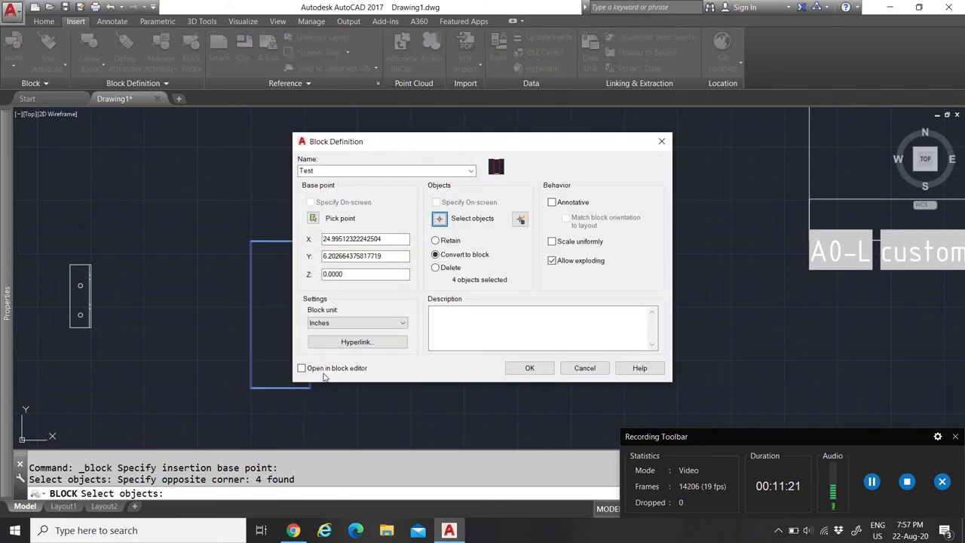
# Set the block unit to Millimeters and create the Test block
pyautogui.click(361, 323)
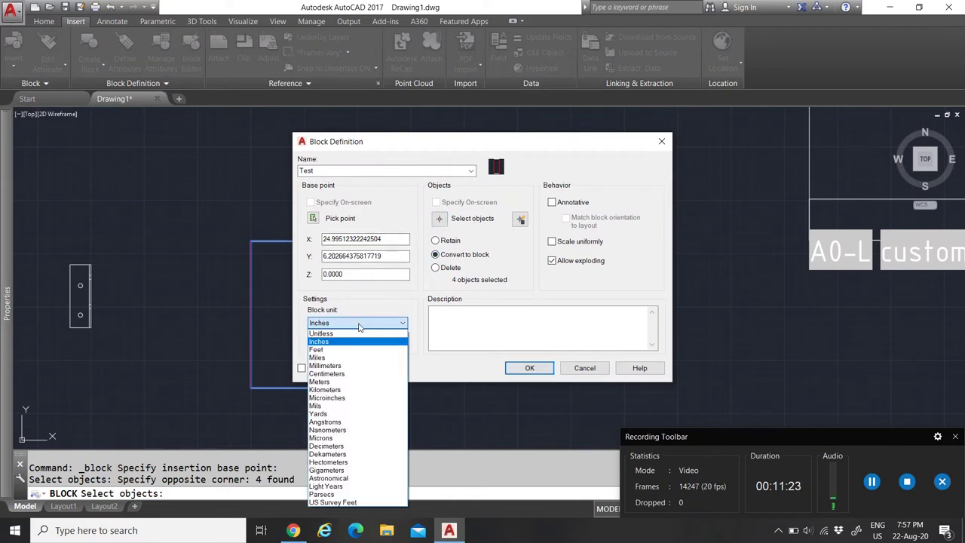
pyautogui.click(341, 366)
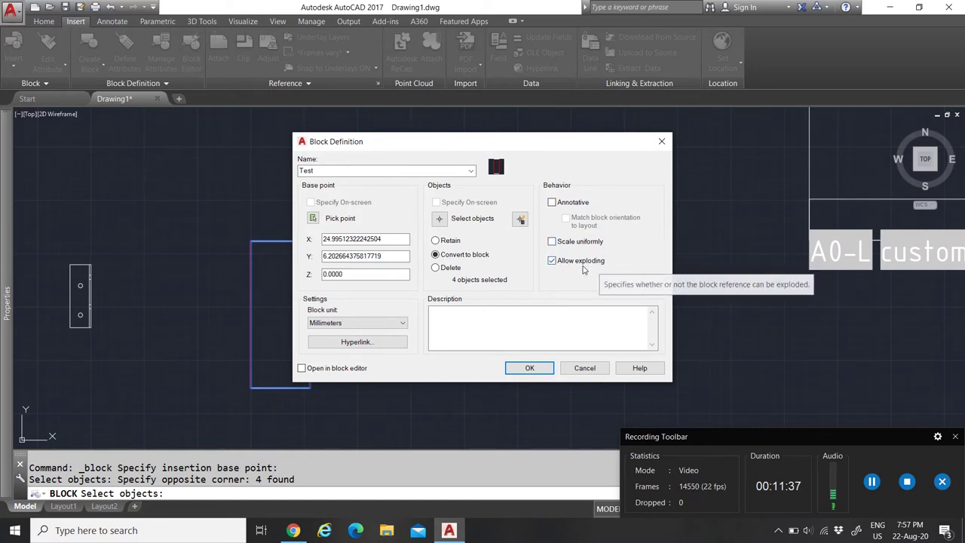
pyautogui.click(530, 372)
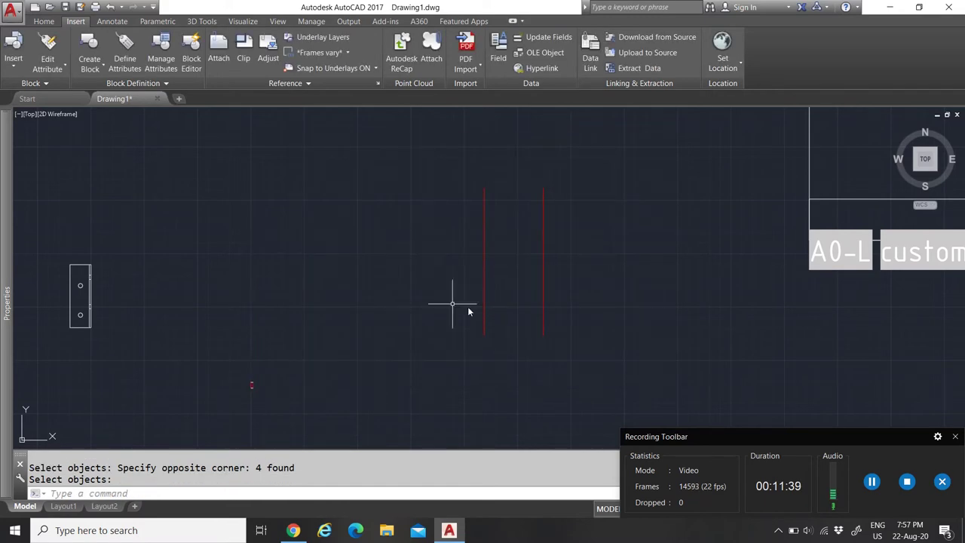
# Select the newly created Test block and compare its size with the surrounding objects
pyautogui.scroll(-2, 414, 339)
pyautogui.scroll(3, 362, 343)
pyautogui.scroll(6, 362, 343)
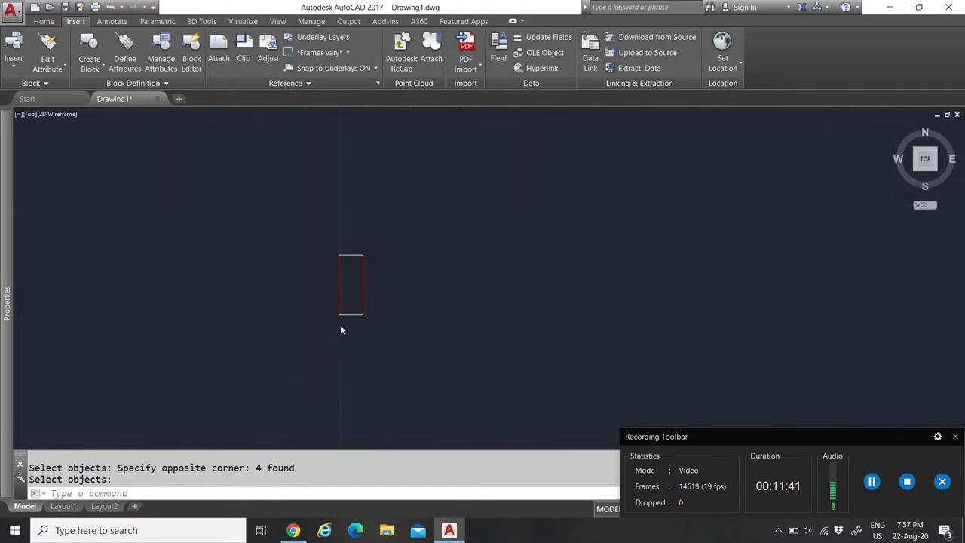
pyautogui.click(441, 327)
pyautogui.click(244, 209)
pyautogui.scroll(2, 359, 262)
pyautogui.scroll(-5, 355, 316)
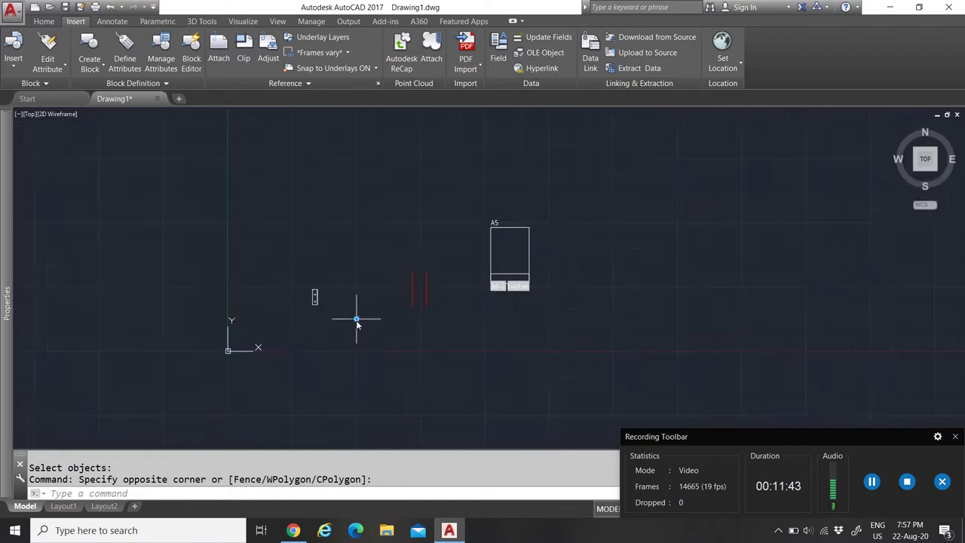
pyautogui.scroll(4, 359, 334)
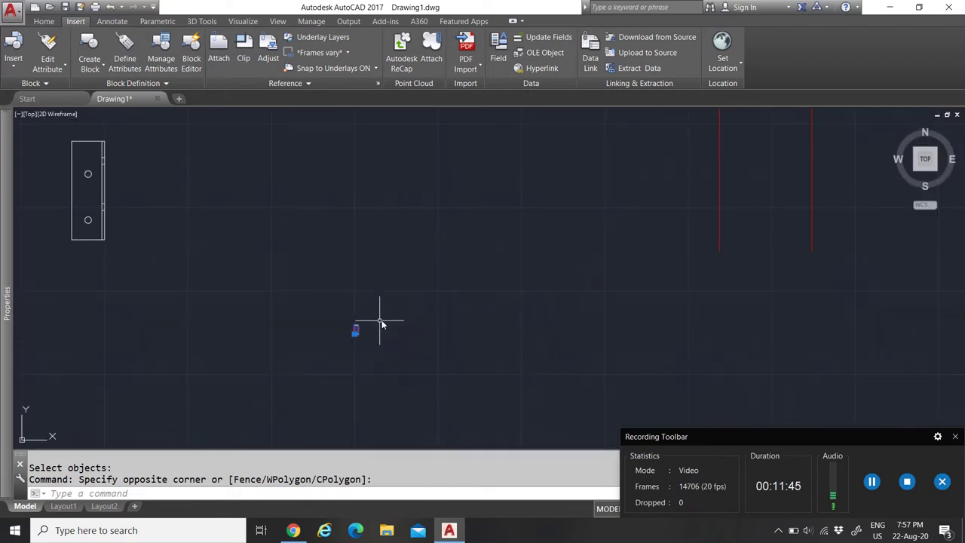
pyautogui.scroll(4, 339, 340)
pyautogui.scroll(-4, 351, 338)
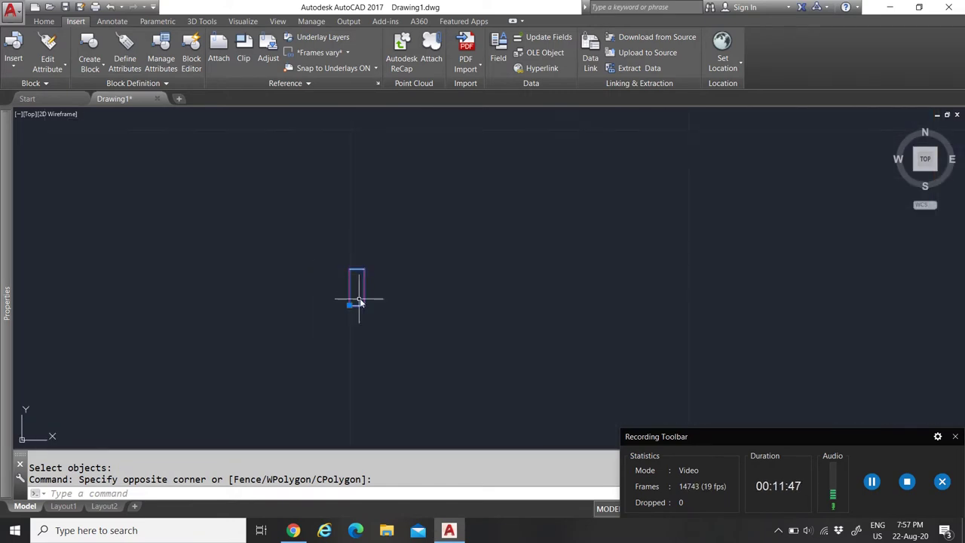
# Examine the properties of the Test block reference, including its block unit
pyautogui.scroll(3, 355, 301)
pyautogui.click(423, 310)
pyautogui.click(274, 238)
pyautogui.moveTo(7, 305)
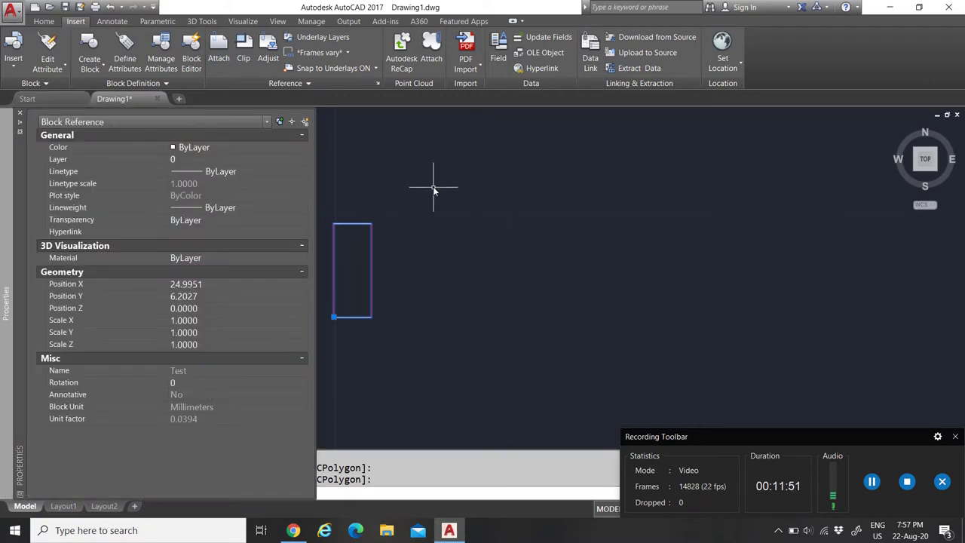
pyautogui.press('Escape')
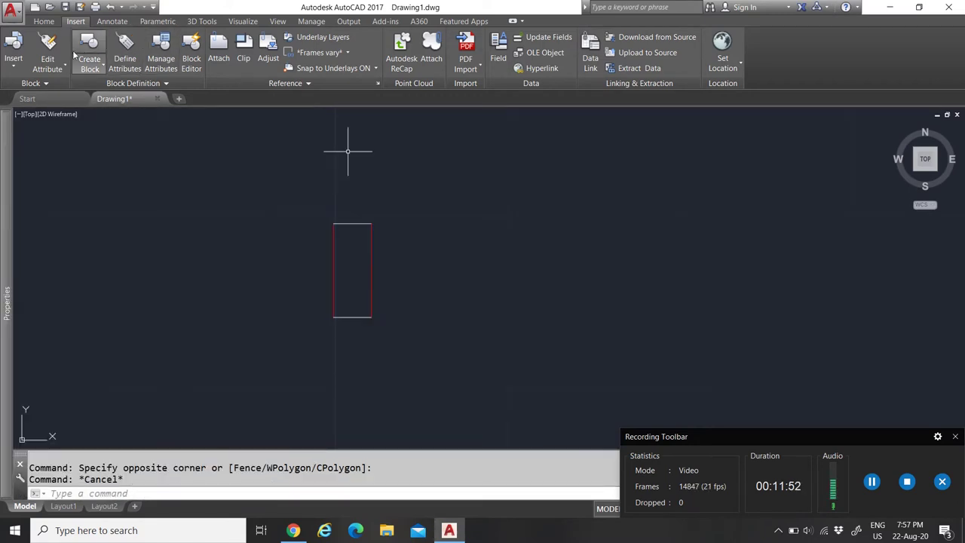
# Look for the Test block among the blocks available for insertion in the drawing
pyautogui.click(14, 67)
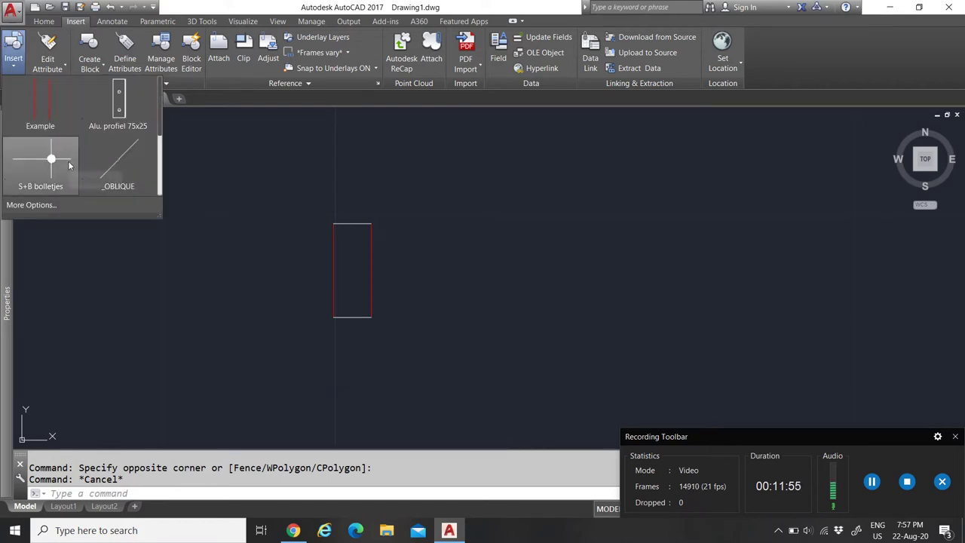
pyautogui.scroll(-2, 113, 158)
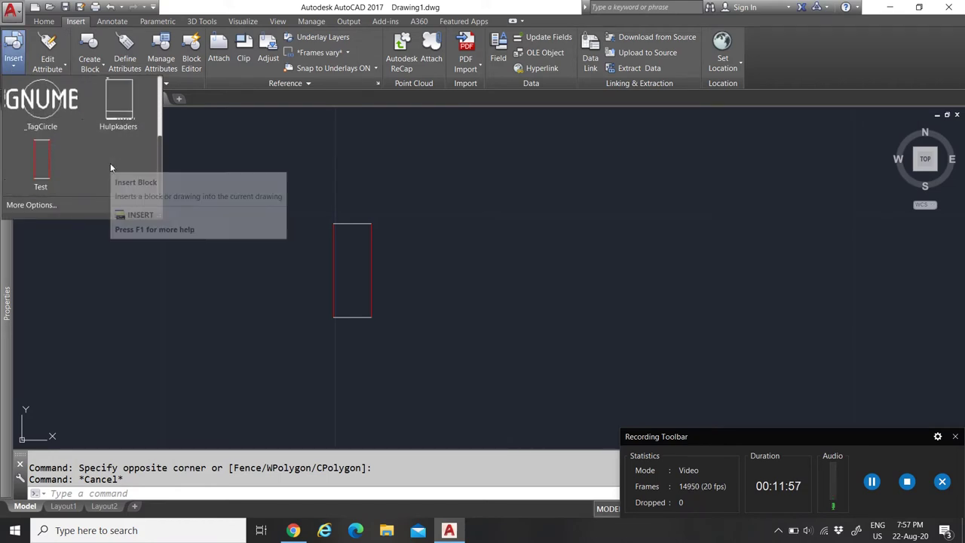
pyautogui.scroll(1, 110, 163)
pyautogui.press('Escape')
pyautogui.scroll(-3, 388, 245)
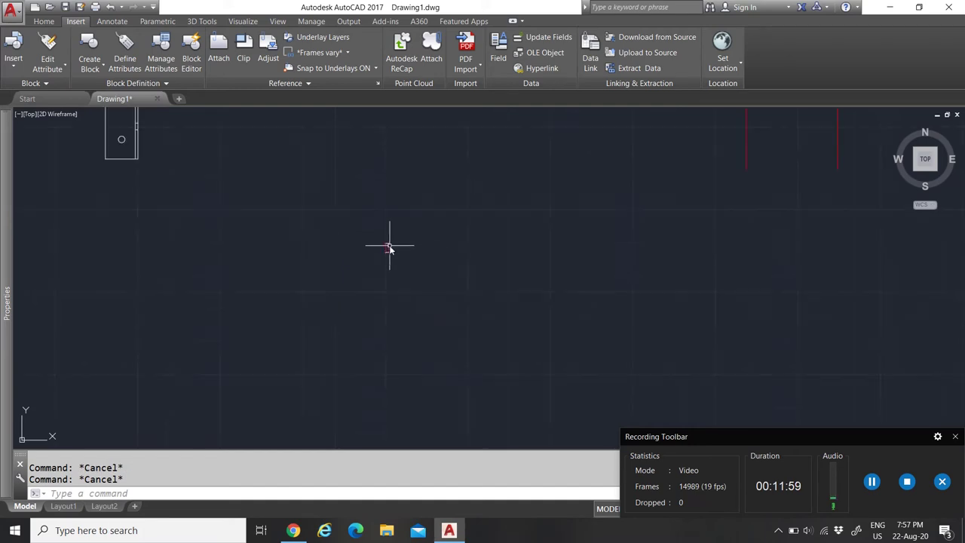
# Examine the settings offered for defining a block attribute
pyautogui.click(123, 49)
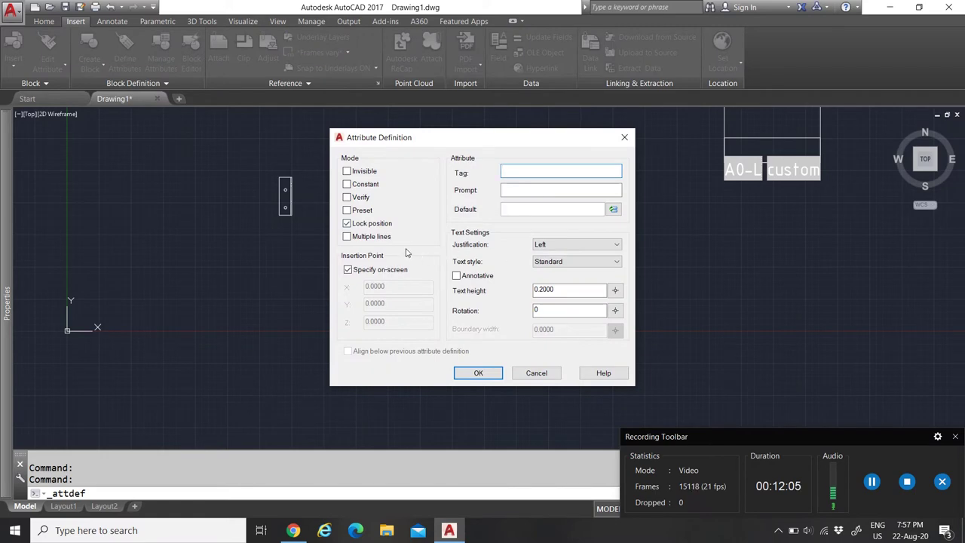
pyautogui.press('Escape')
pyautogui.scroll(5, 805, 160)
pyautogui.scroll(-5, 530, 340)
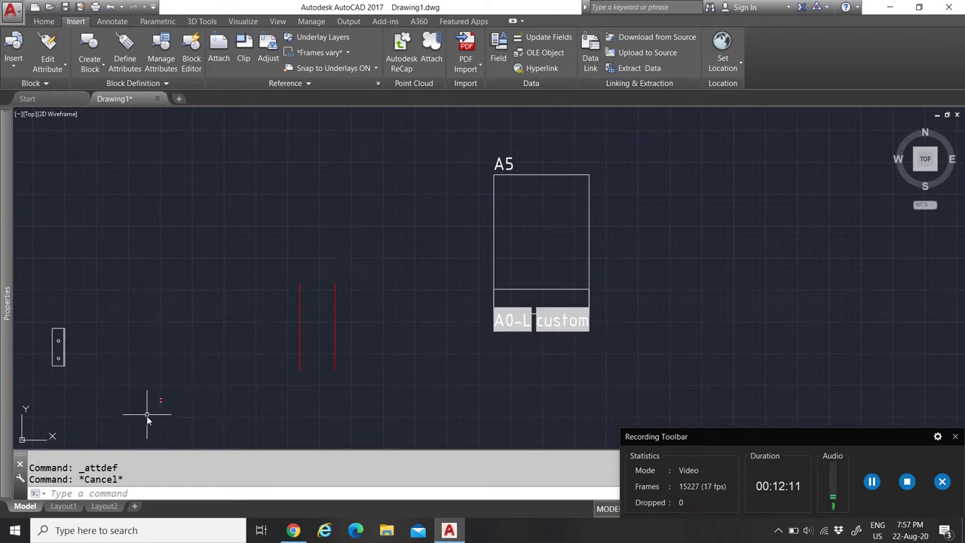
pyautogui.scroll(2, 149, 407)
pyautogui.scroll(-5, 316, 347)
pyautogui.scroll(4, 399, 301)
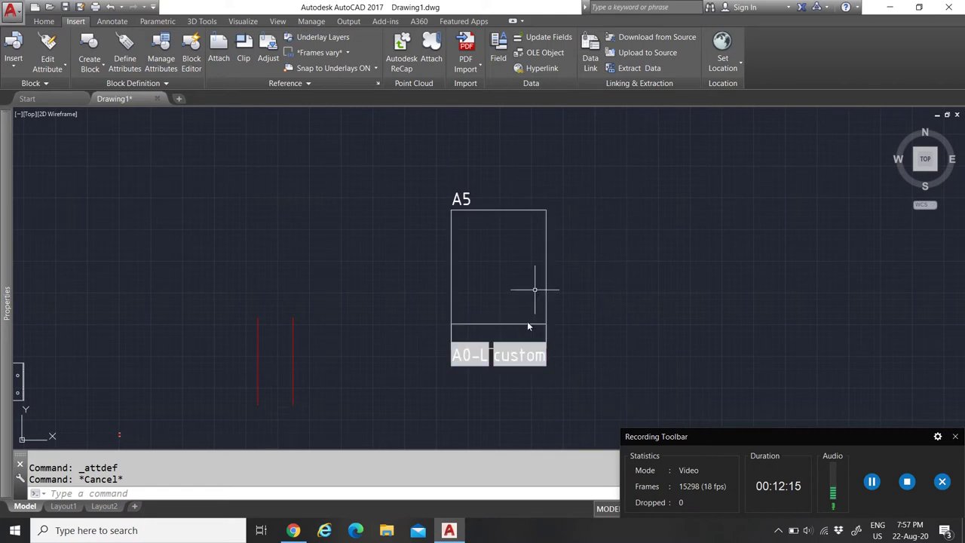
pyautogui.scroll(-4, 489, 200)
pyautogui.scroll(3, 427, 250)
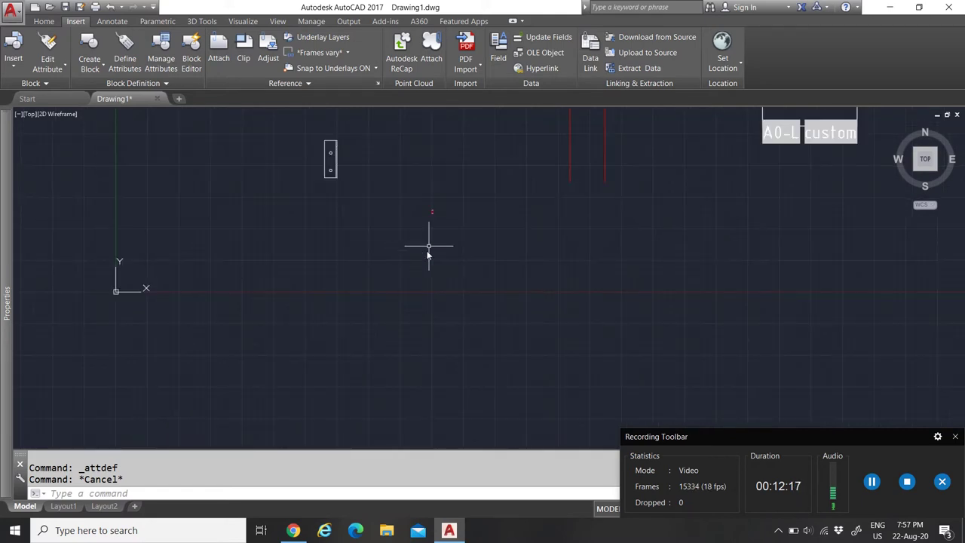
# Explode the small Test block into separate lines
pyautogui.scroll(-3, 401, 262)
pyautogui.scroll(2, 457, 265)
pyautogui.scroll(2, 458, 265)
pyautogui.click(415, 318)
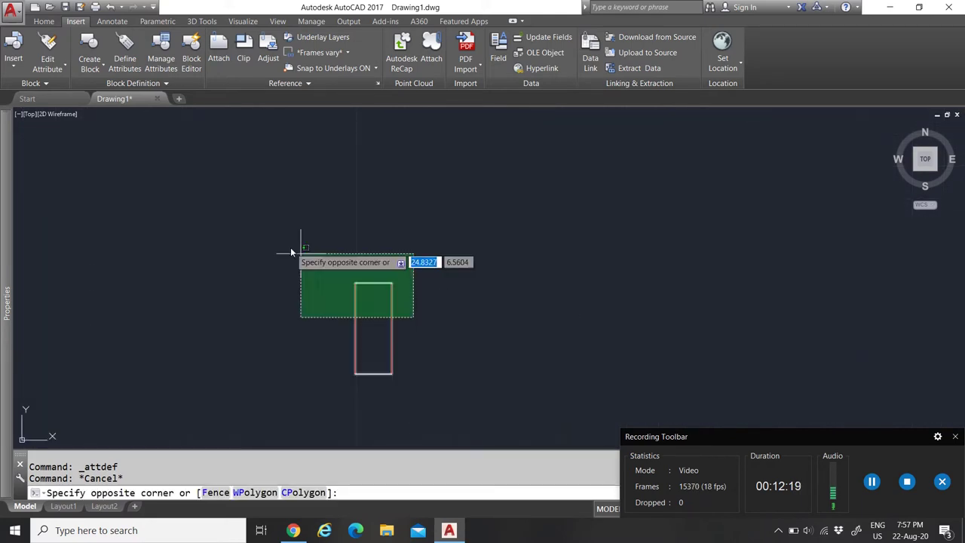
pyautogui.click(287, 246)
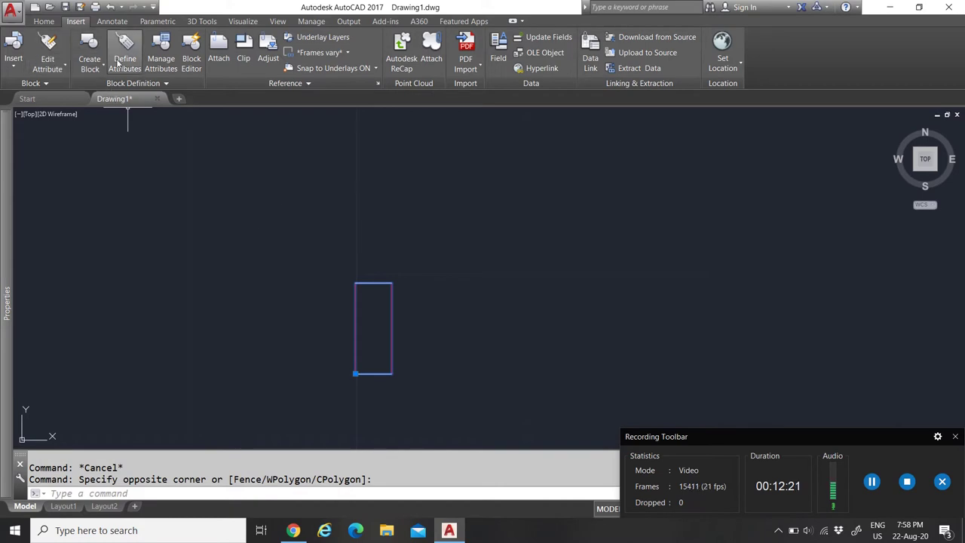
pyautogui.click(43, 22)
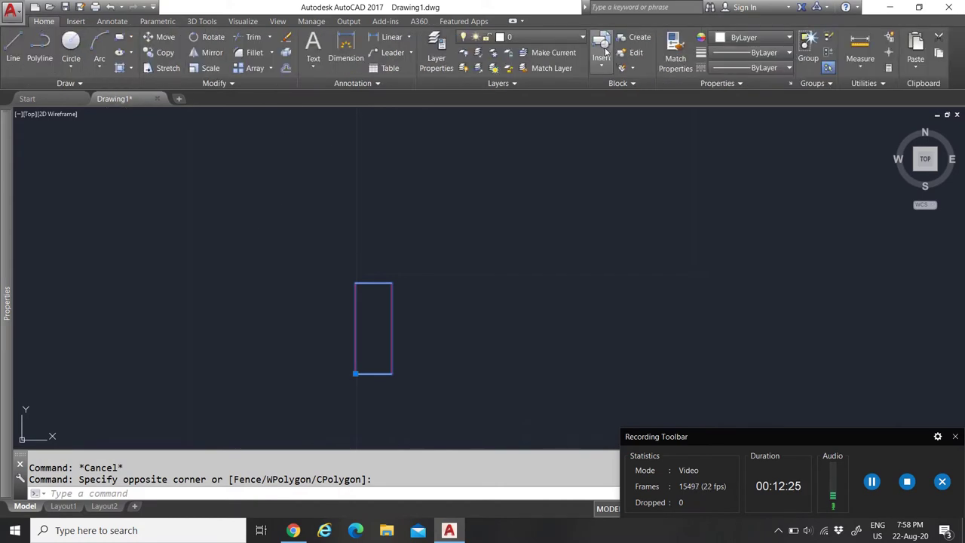
pyautogui.click(285, 58)
pyautogui.press('Escape')
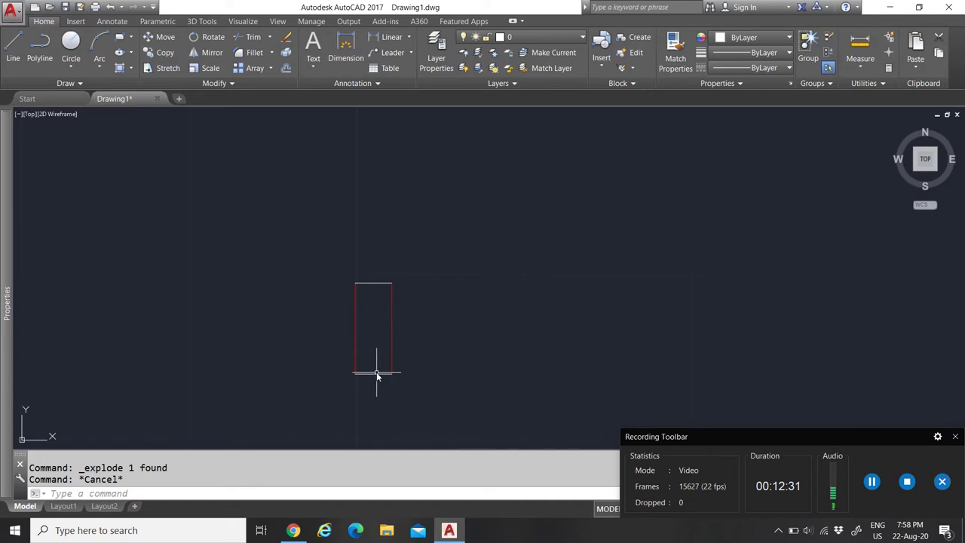
# Start an attribute definition with an unlocked position, tag Title, prompt Title and default value A4
pyautogui.click(78, 22)
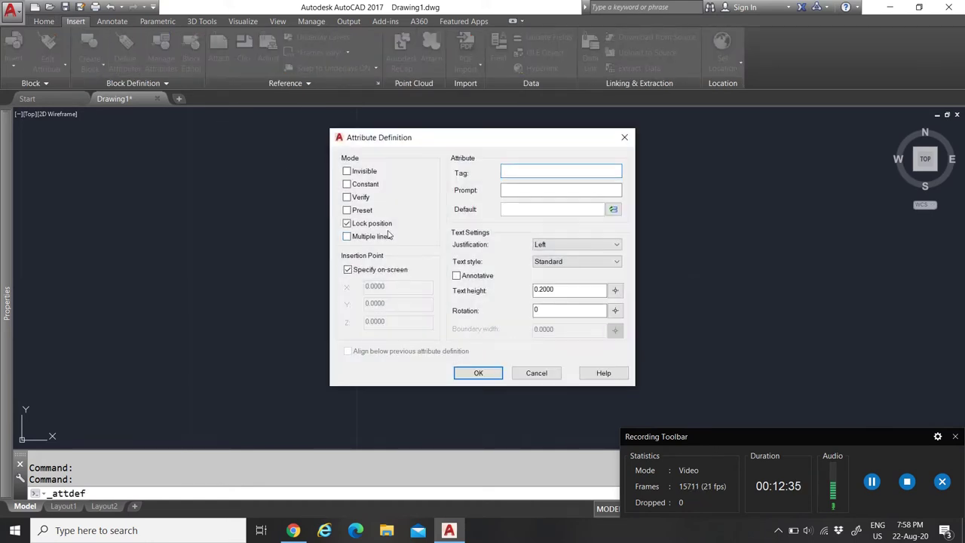
pyautogui.click(347, 225)
pyautogui.click(511, 170)
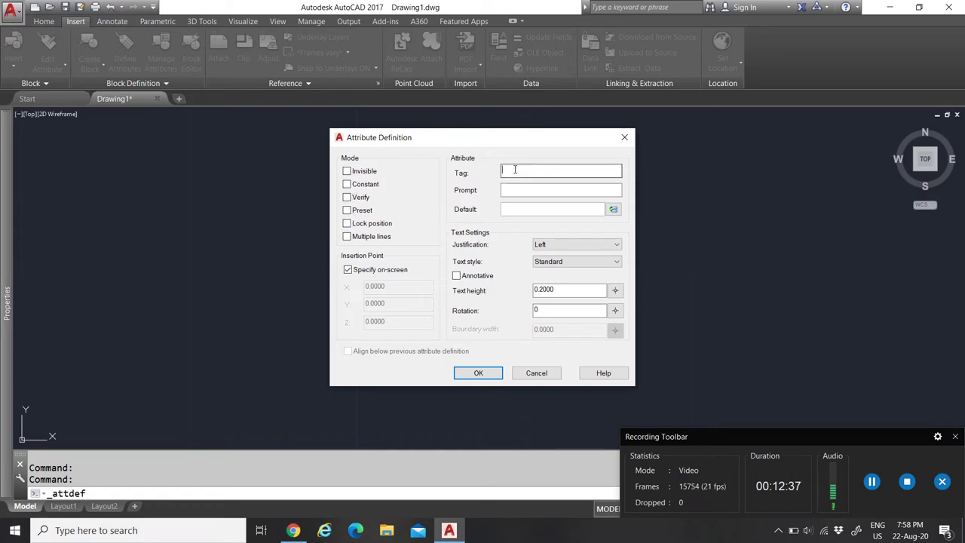
pyautogui.write('Title')
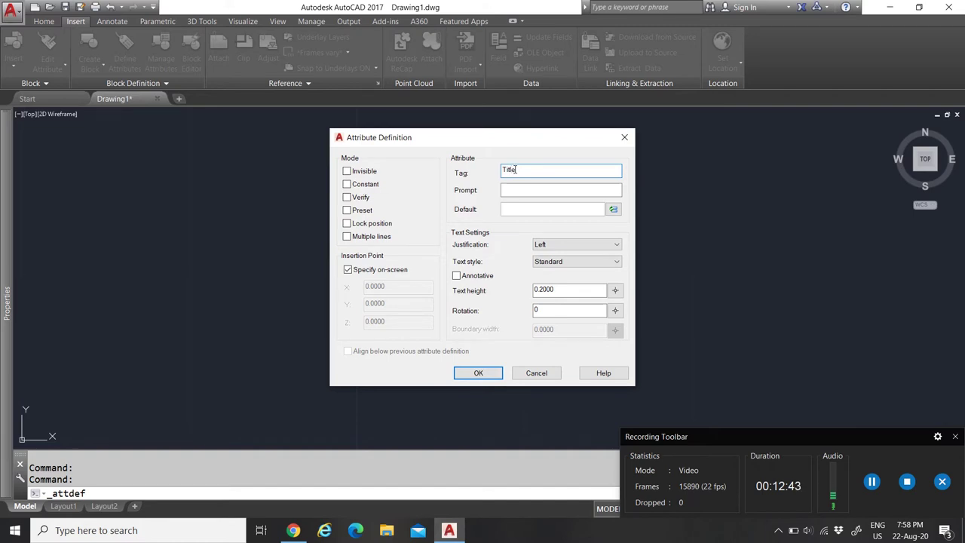
pyautogui.click(524, 190)
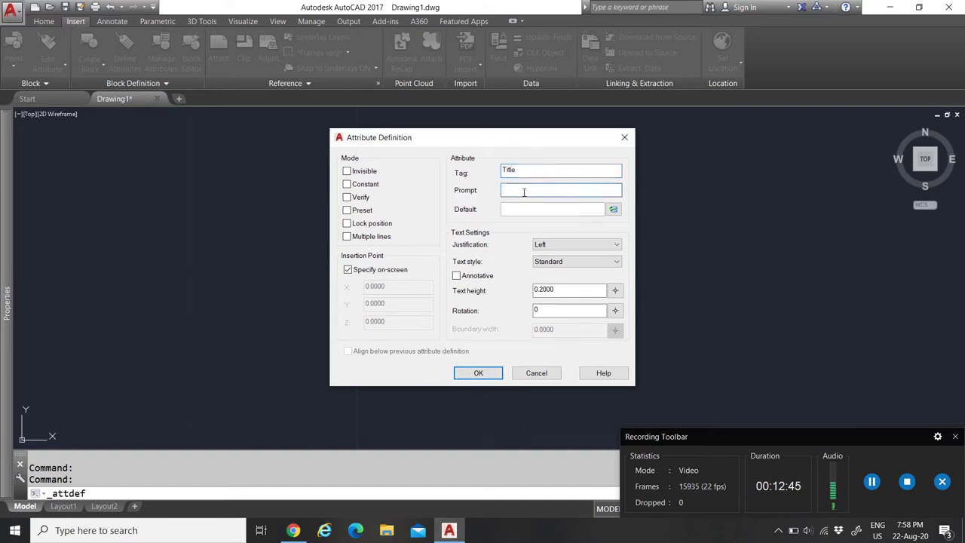
pyautogui.write('Title')
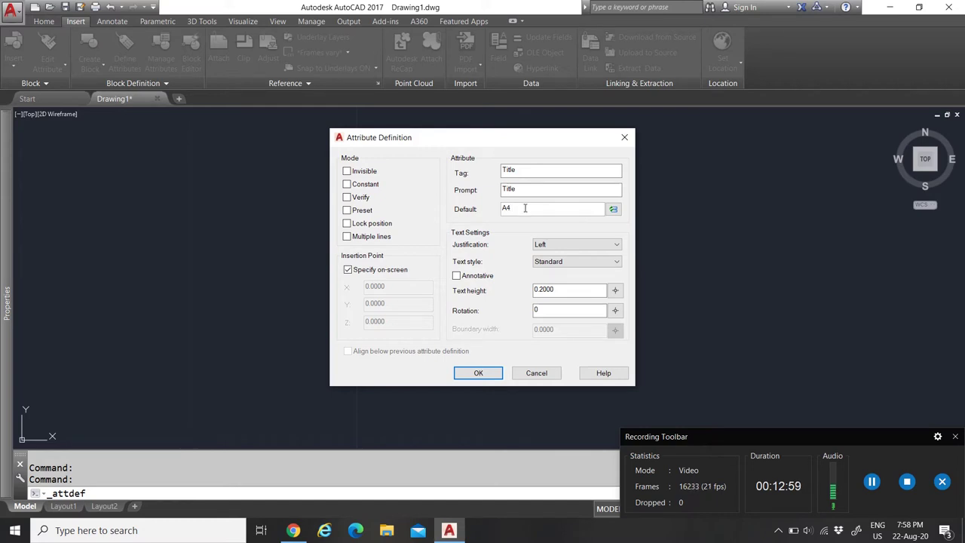
# Examine the justification and text style choices offered for the attribute, keeping Left and Standard
pyautogui.click(564, 245)
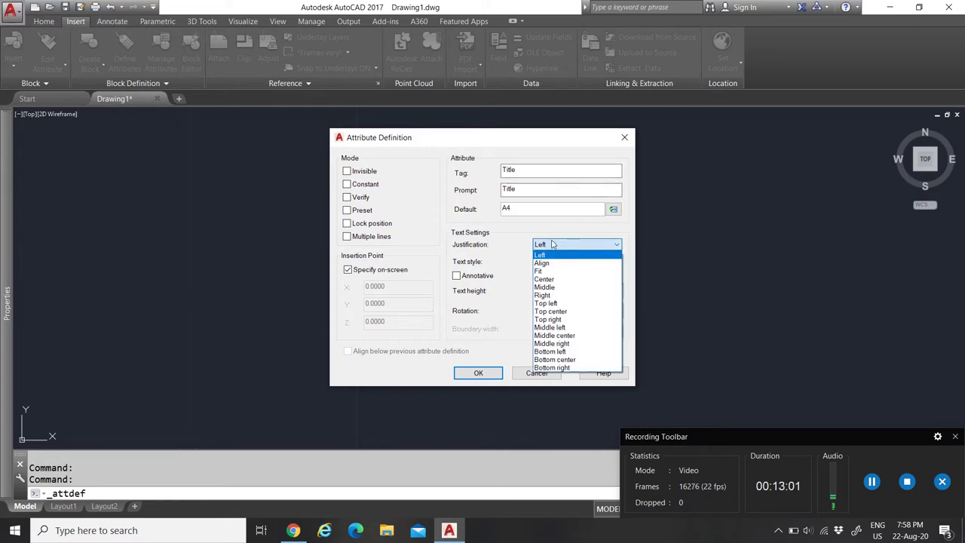
pyautogui.click(552, 244)
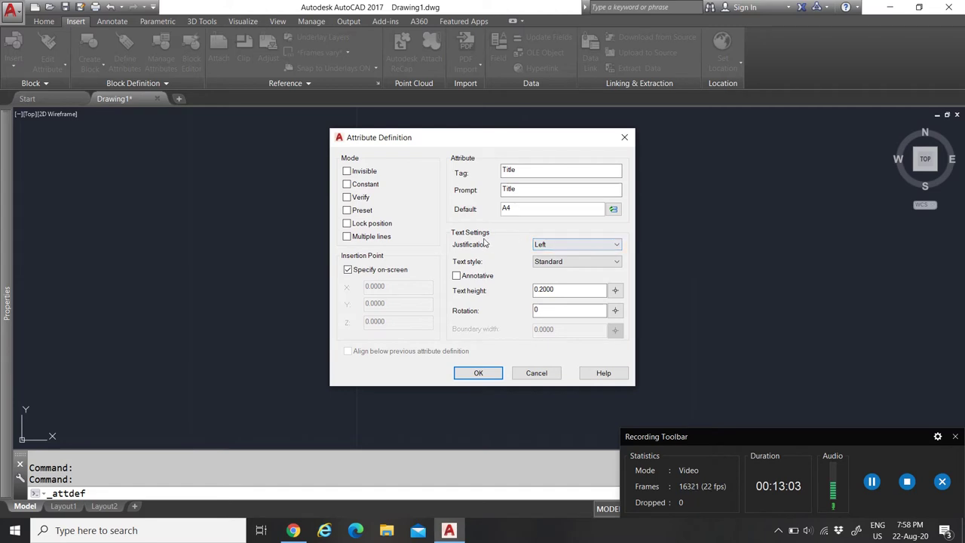
pyautogui.click(546, 245)
pyautogui.click(551, 245)
pyautogui.click(560, 261)
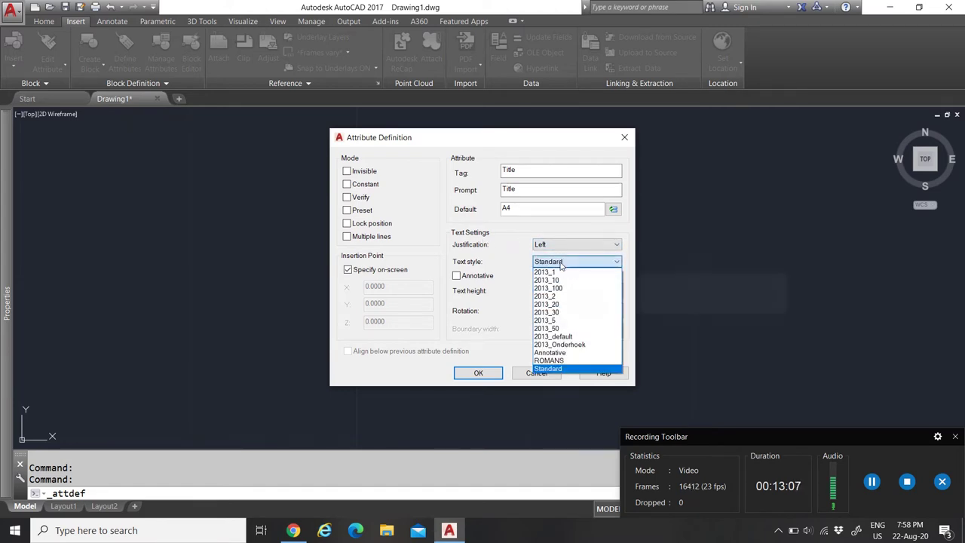
pyautogui.click(502, 266)
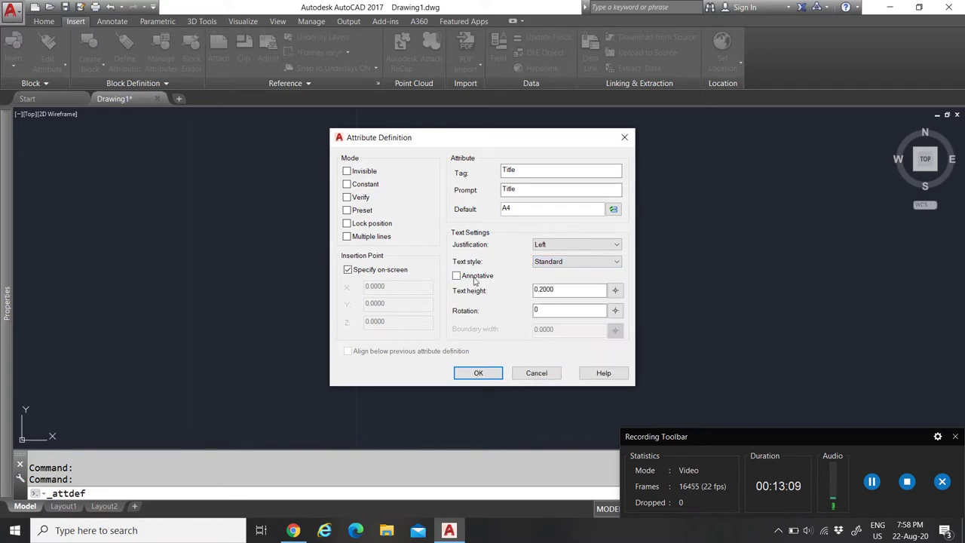
# Set the attribute's text height to 1.8 and place it at the upper-left corner of the small rectangle
pyautogui.click(561, 291)
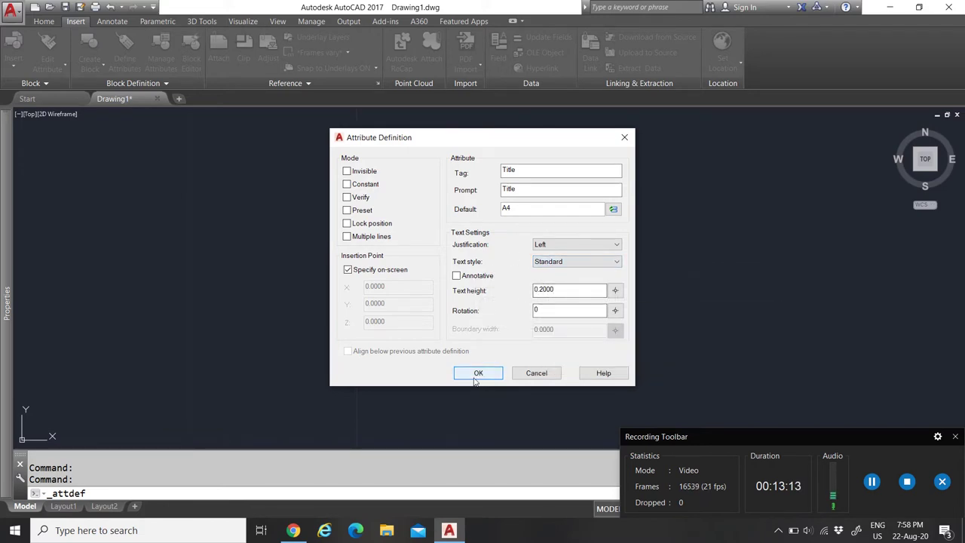
pyautogui.click(536, 289)
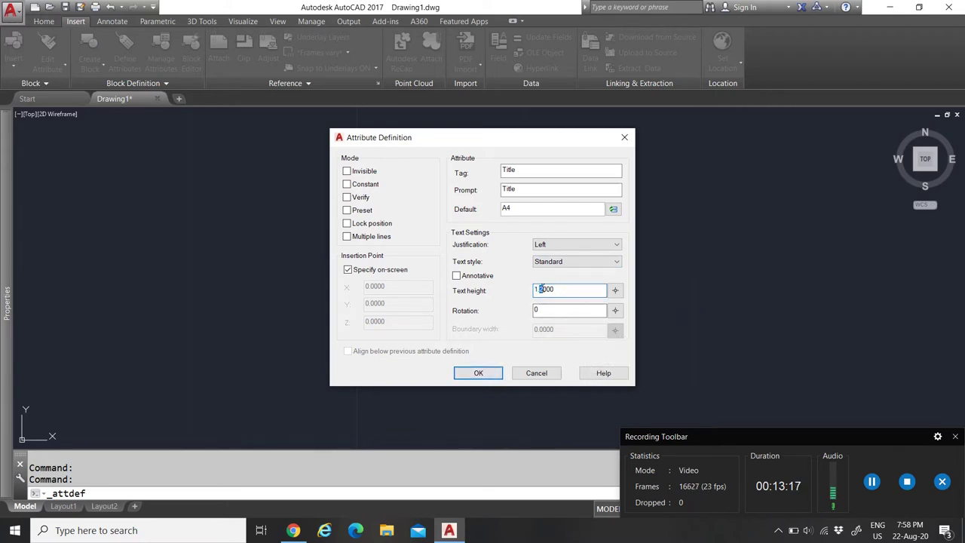
pyautogui.click(478, 373)
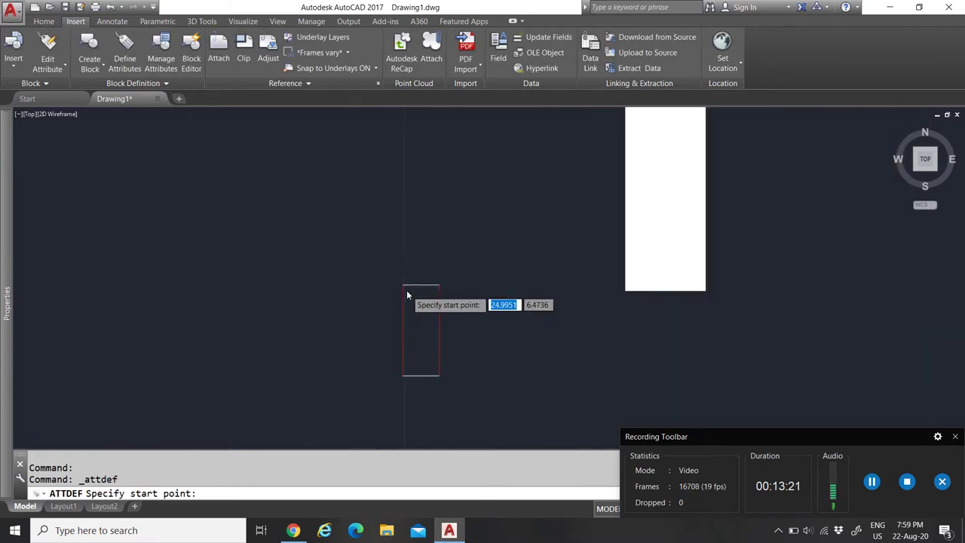
pyautogui.click(391, 277)
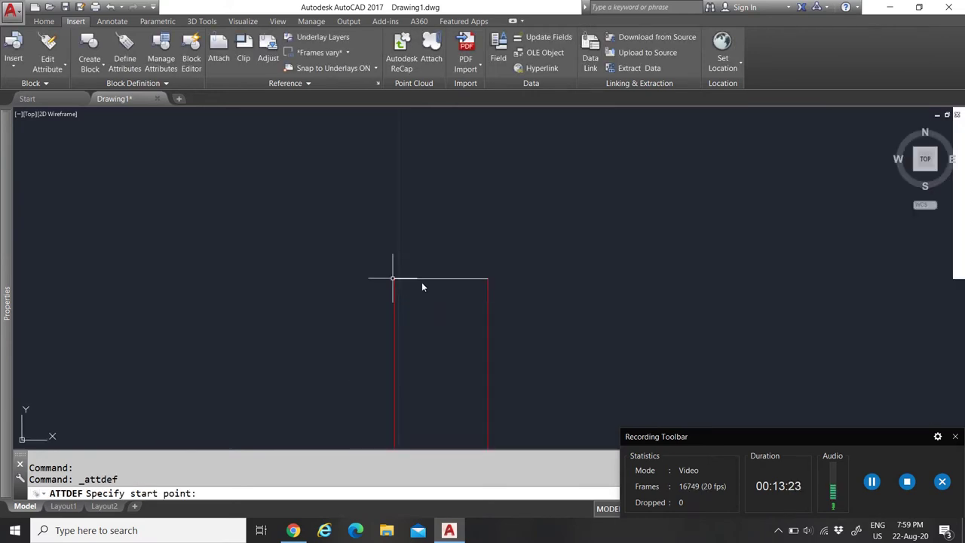
# Reduce the placed TITLE attribute's text height to 0.2 in its properties
pyautogui.scroll(-5, 426, 280)
pyautogui.scroll(3, 448, 305)
pyautogui.click(537, 354)
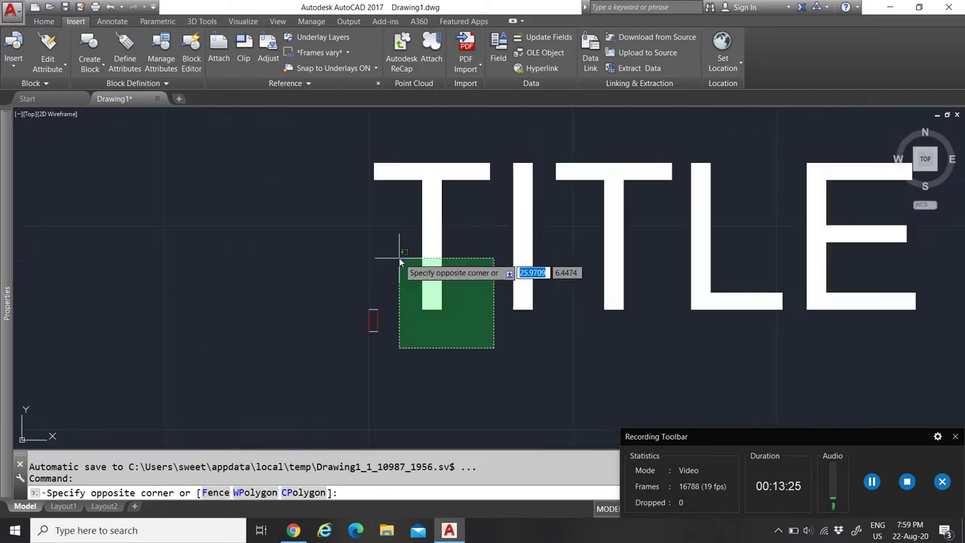
pyautogui.click(397, 256)
pyautogui.hotkey('ctrl', '1')
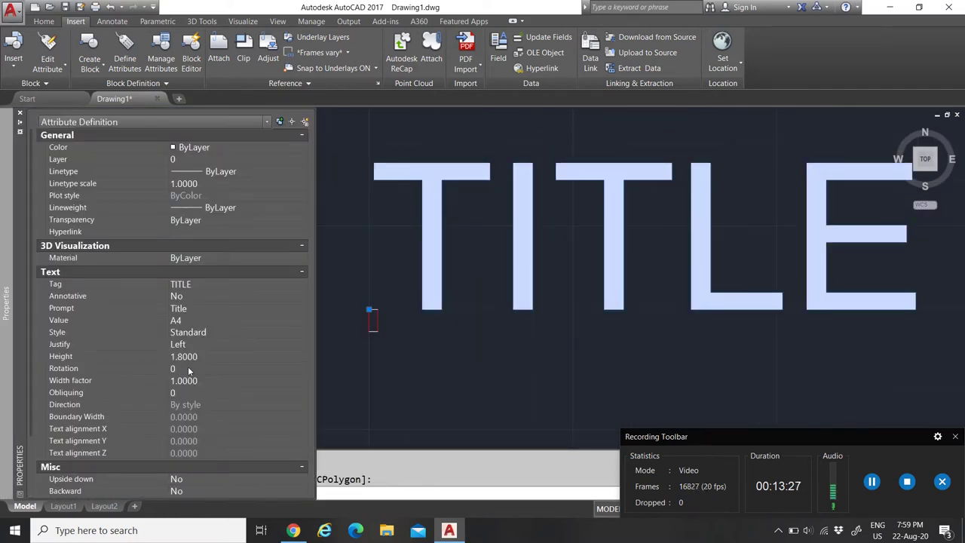
pyautogui.click(175, 355)
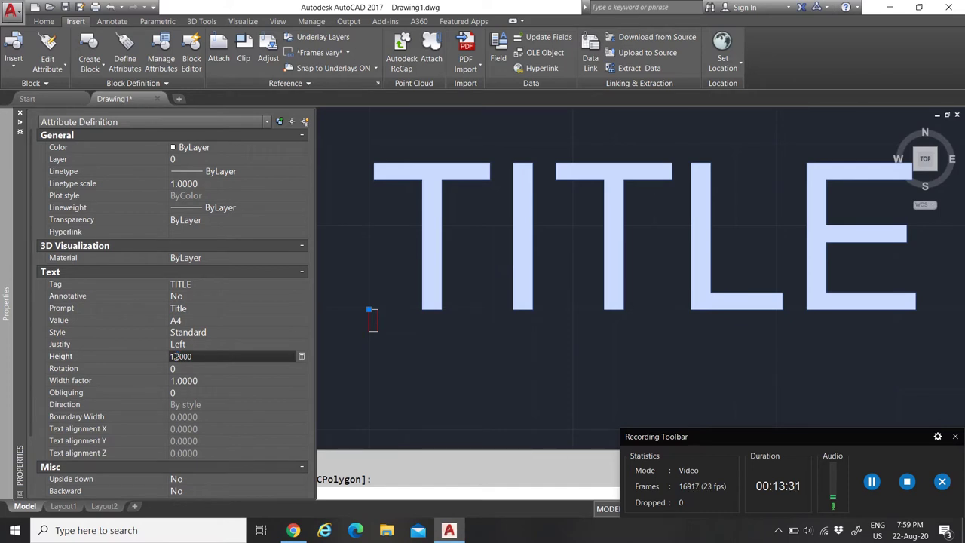
pyautogui.write('0.2000')
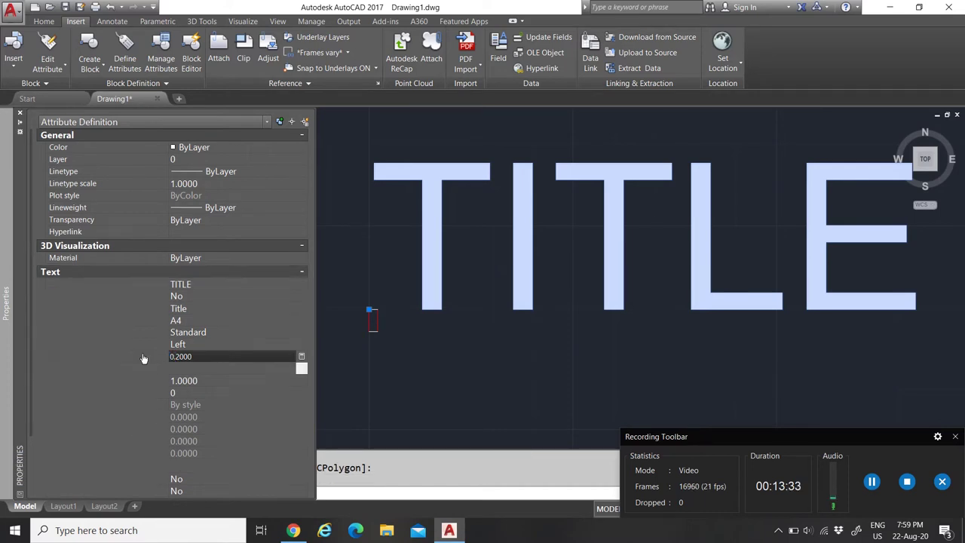
pyautogui.click(144, 368)
pyautogui.scroll(3, 372, 331)
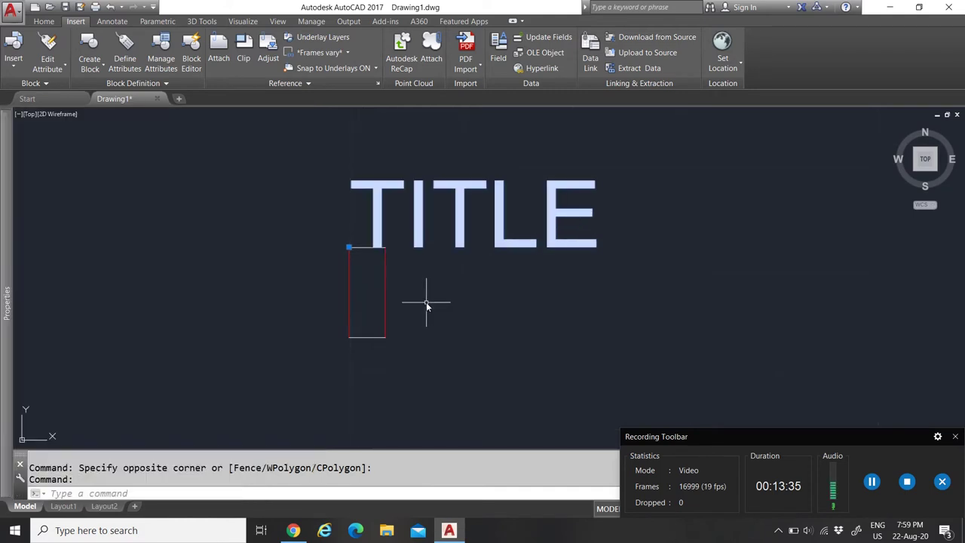
pyautogui.press('Escape')
# Stretch the rectangle's right side horizontally to just past the end of the TITLE text
pyautogui.scroll(-3, 420, 324)
pyautogui.scroll(4, 426, 328)
pyautogui.click(427, 389)
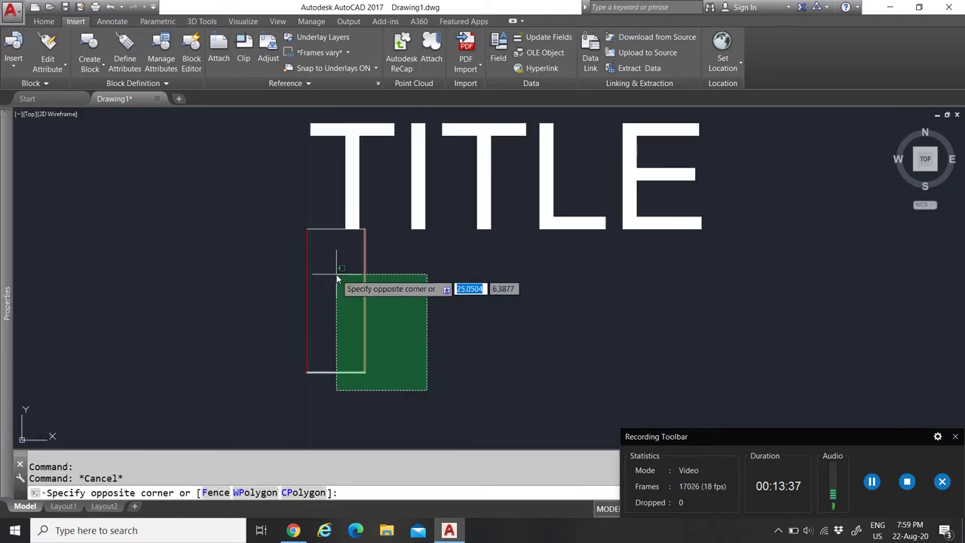
pyautogui.click(345, 219)
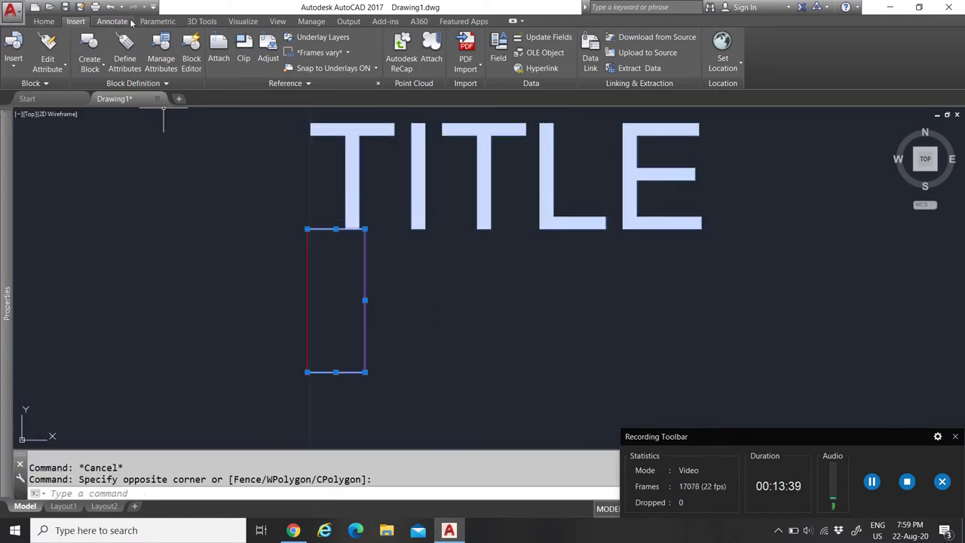
pyautogui.click(47, 27)
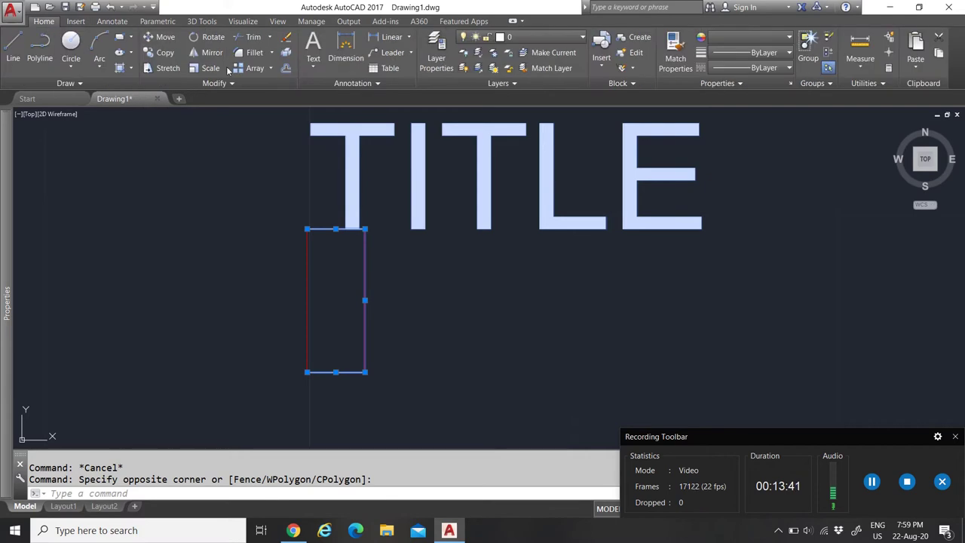
pyautogui.click(163, 68)
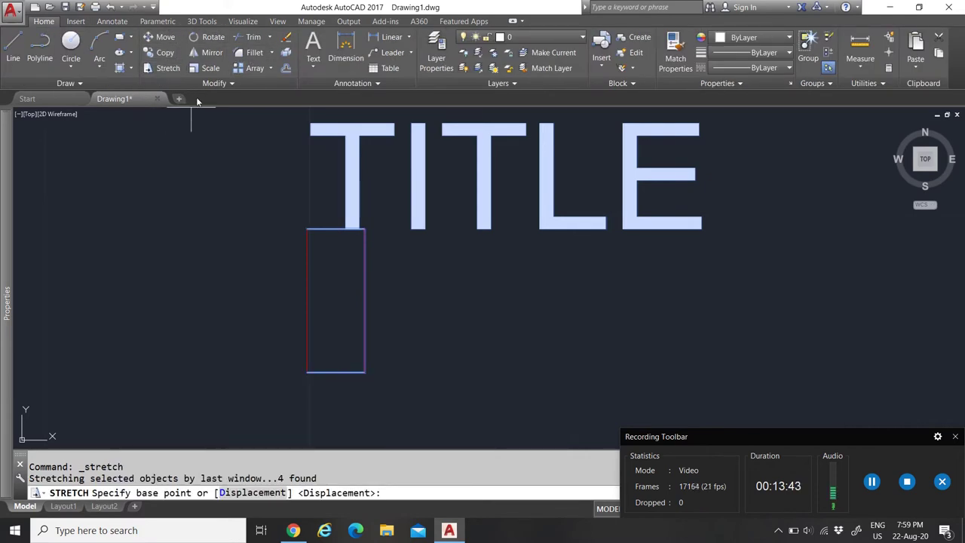
pyautogui.click(366, 232)
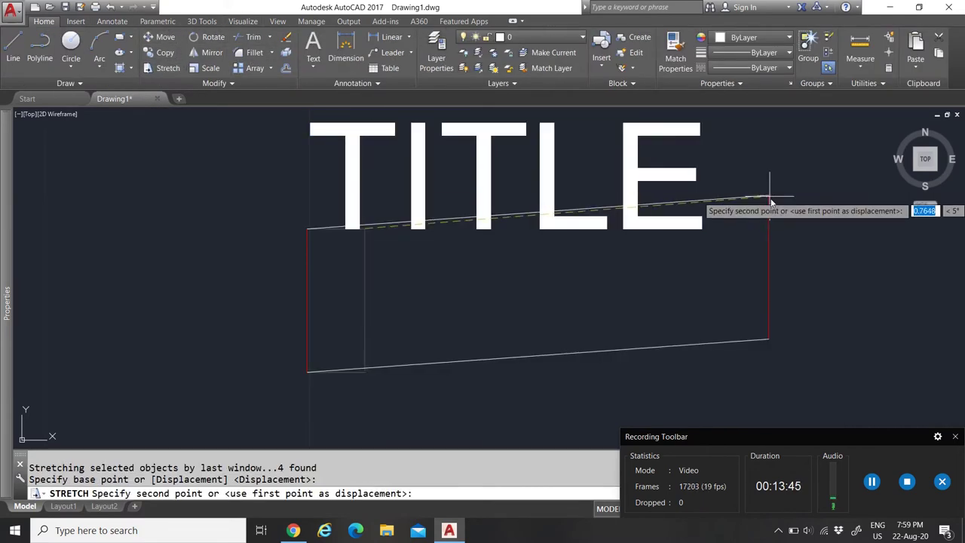
pyautogui.click(714, 229)
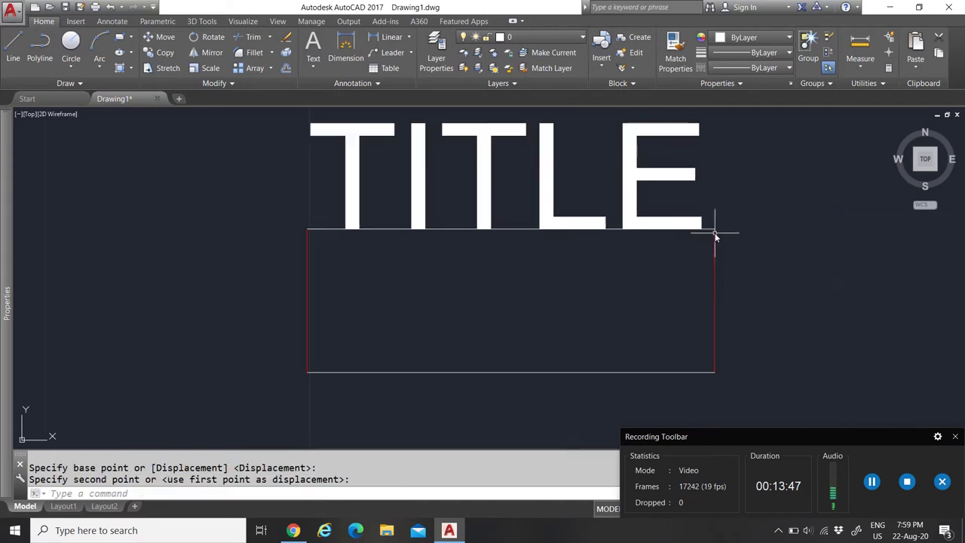
# Stretch the rectangle's bottom edge straight down to about twice its height
pyautogui.scroll(-5, 317, 362)
pyautogui.scroll(2, 339, 381)
pyautogui.click(516, 423)
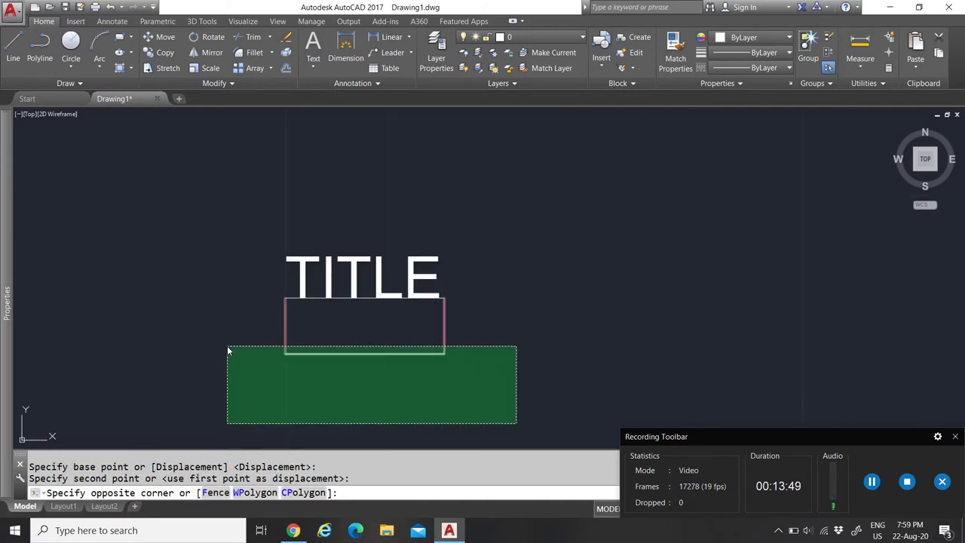
pyautogui.click(227, 345)
pyautogui.press('Return')
pyautogui.click(227, 346)
pyautogui.click(227, 407)
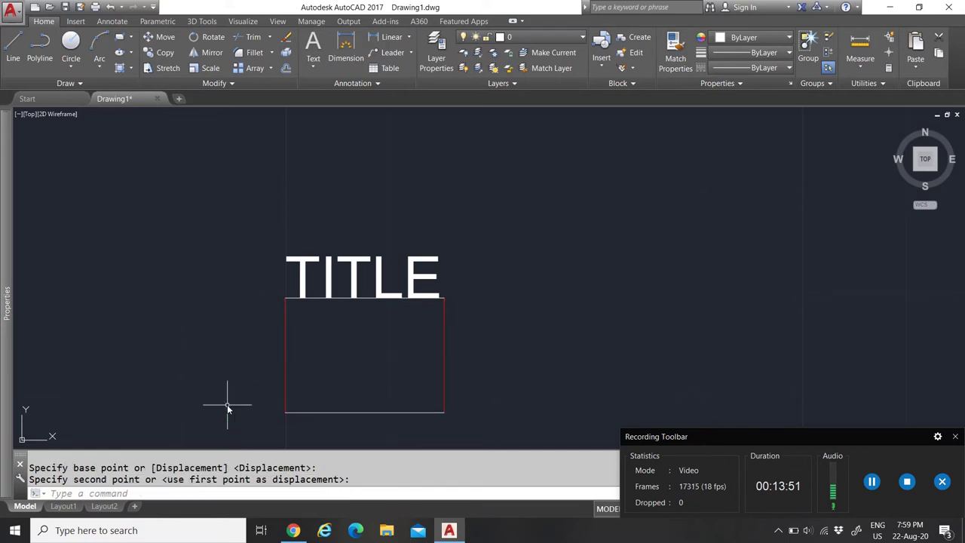
# Define a block from the TITLE attribute and rectangle, name it Test2 and set its base point at the rectangle's lower-left corner
pyautogui.moveTo(277, 361); pyautogui.dragTo(334, 302, button='middle')
pyautogui.click(290, 174)
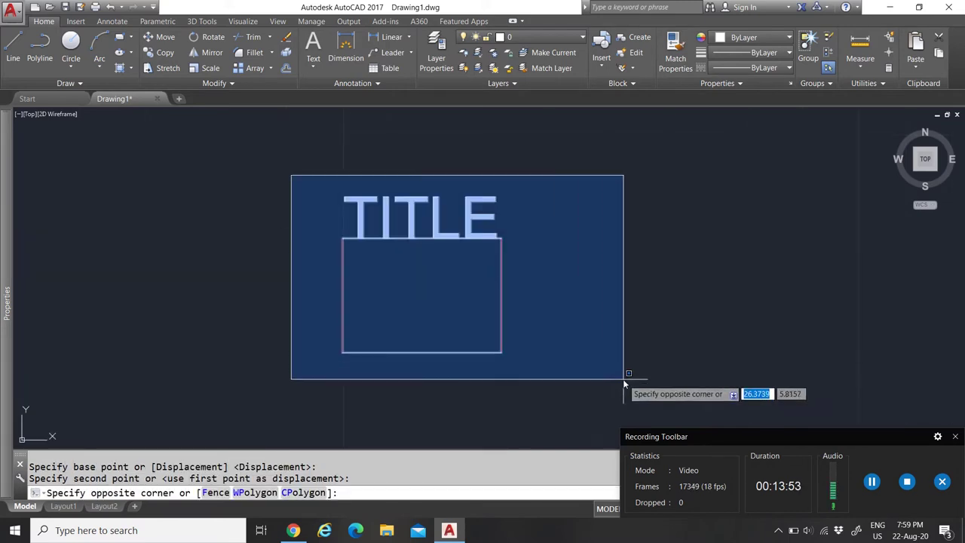
pyautogui.click(615, 397)
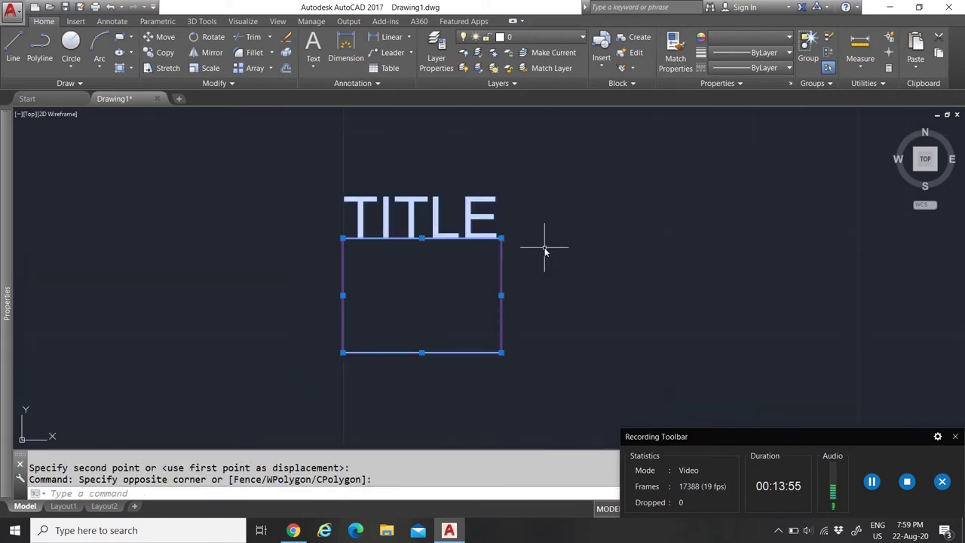
pyautogui.click(79, 22)
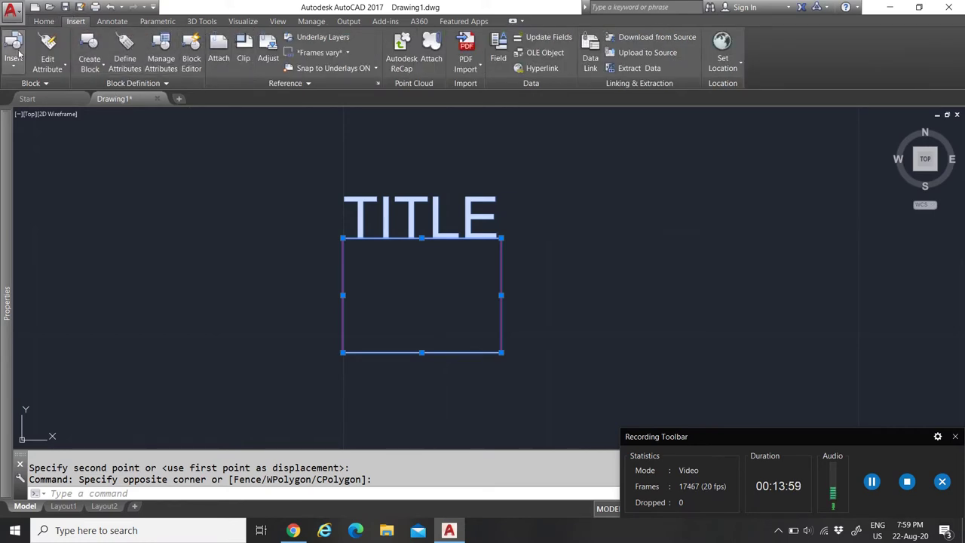
pyautogui.click(148, 496)
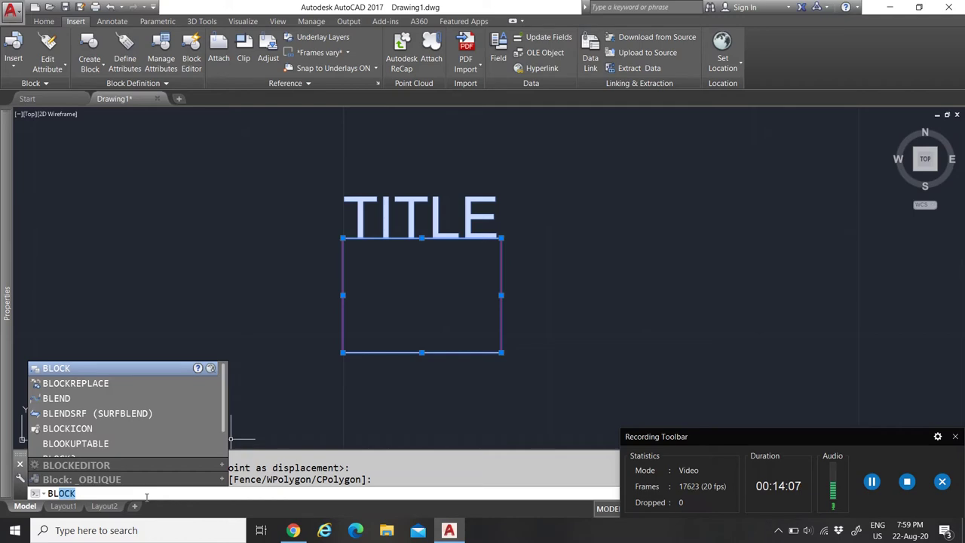
pyautogui.press('Return')
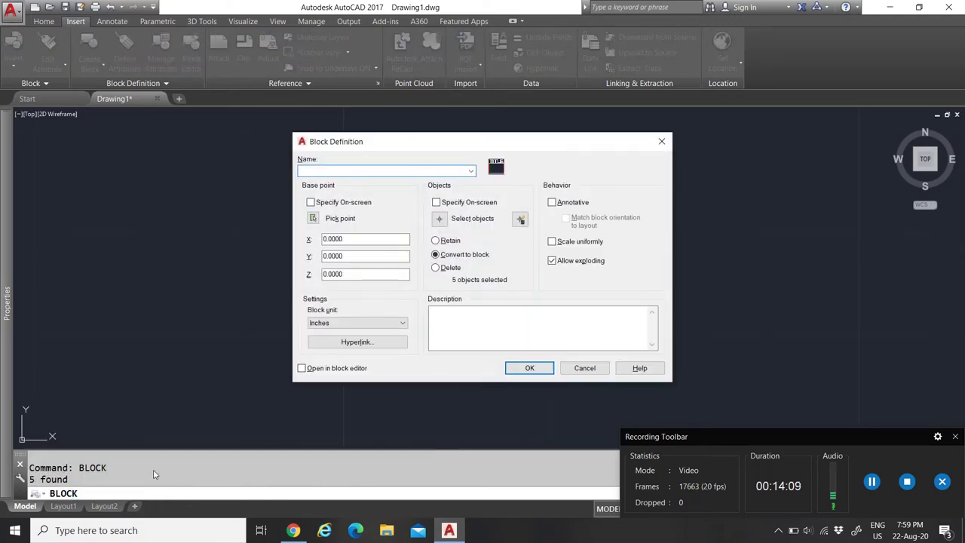
pyautogui.moveTo(383, 142); pyautogui.dragTo(290, 169)
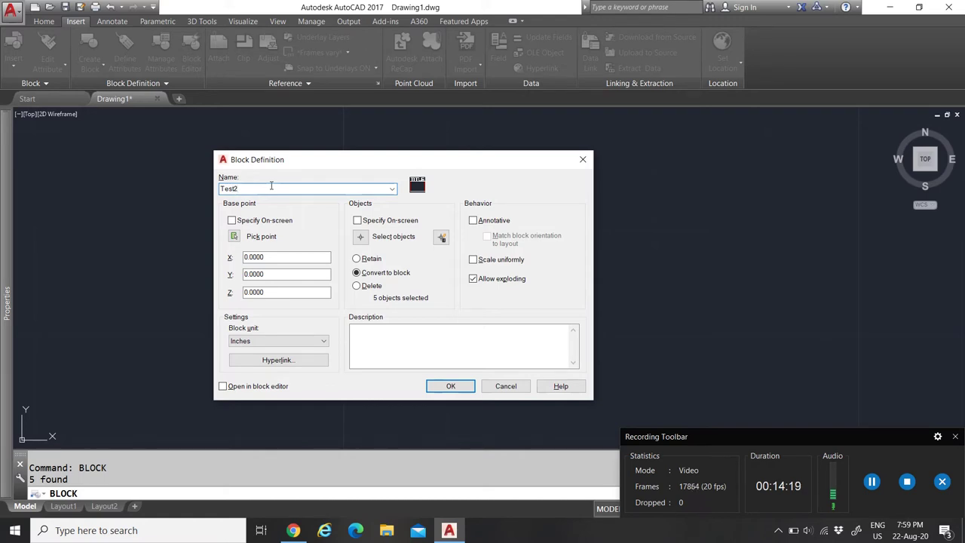
pyautogui.click(233, 236)
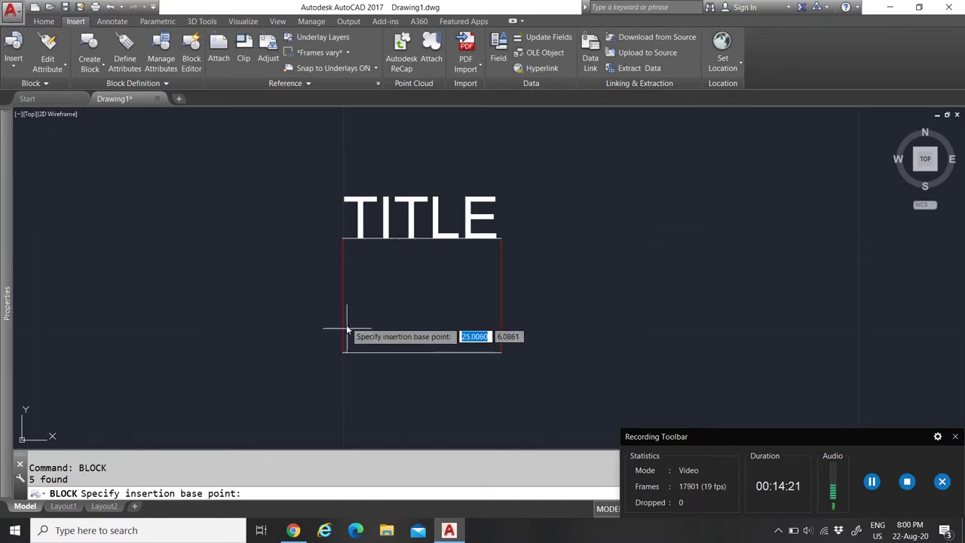
pyautogui.click(344, 351)
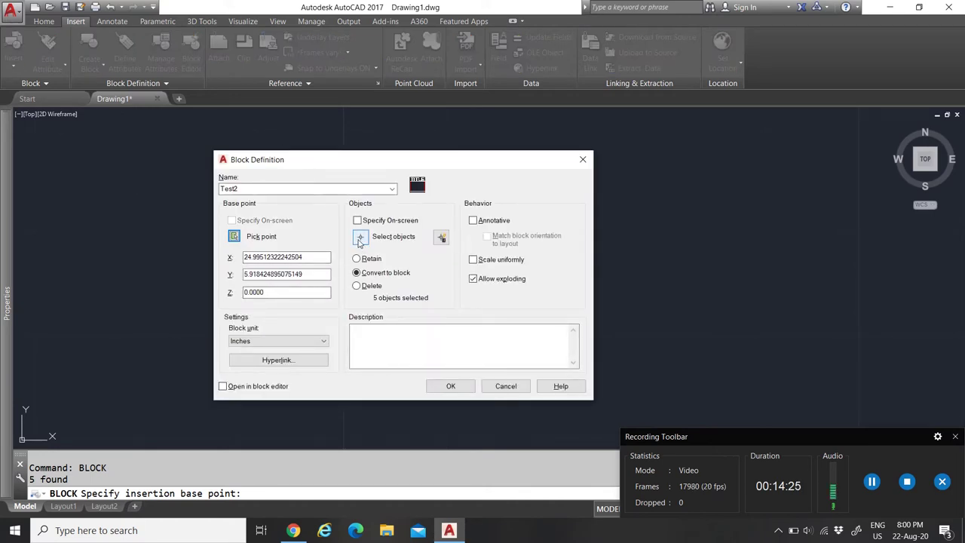
# Reselect the TITLE attribute and the whole rectangle as the objects of the Test2 block
pyautogui.moveTo(340, 167); pyautogui.dragTo(279, 175)
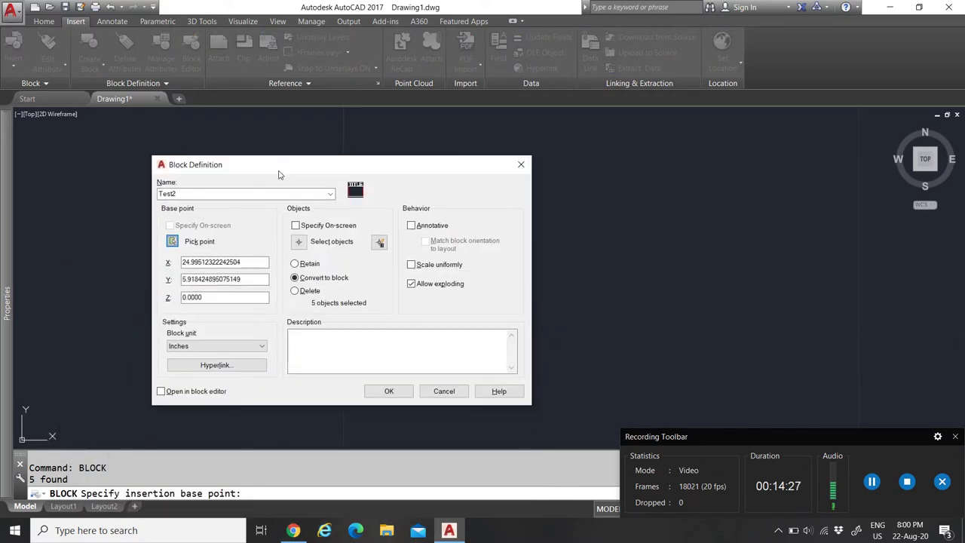
pyautogui.click(298, 242)
pyautogui.click(297, 163)
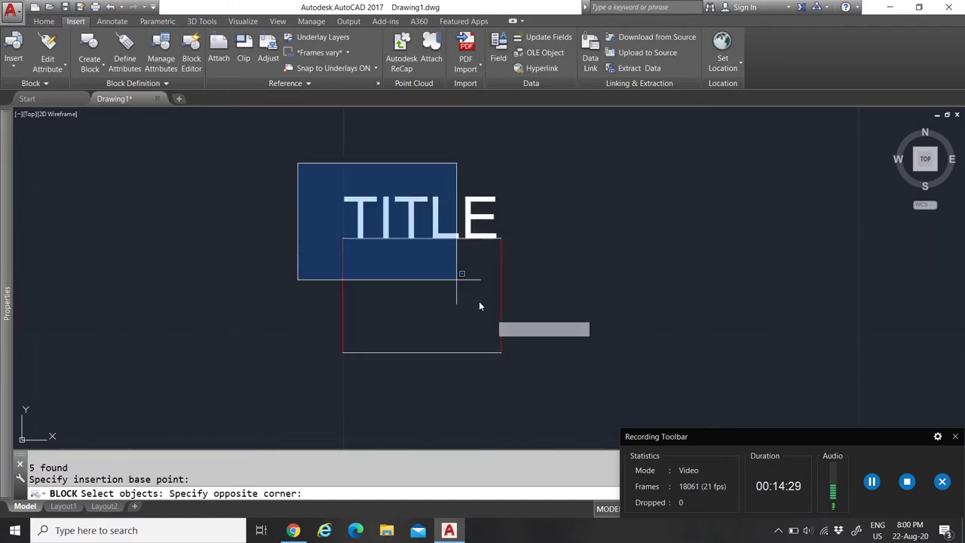
pyautogui.click(615, 405)
pyautogui.press('Return')
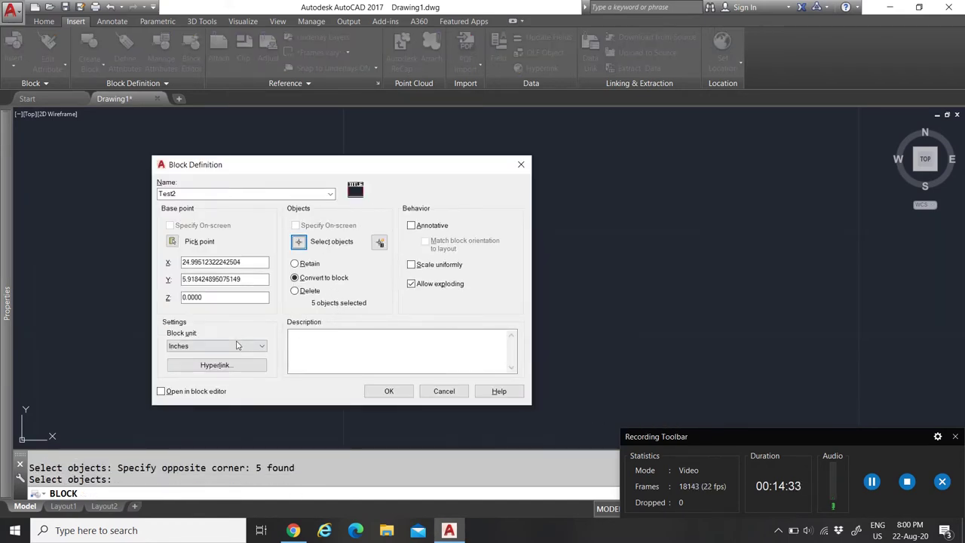
# Set the block unit to Millimeters and create the Test2 block, accepting A4 as the Title value
pyautogui.click(237, 345)
pyautogui.click(208, 391)
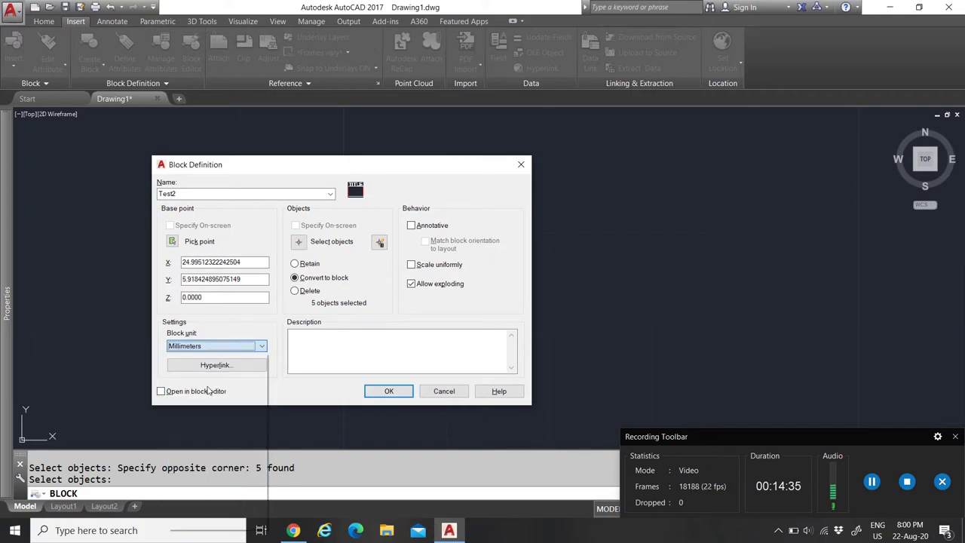
pyautogui.click(333, 343)
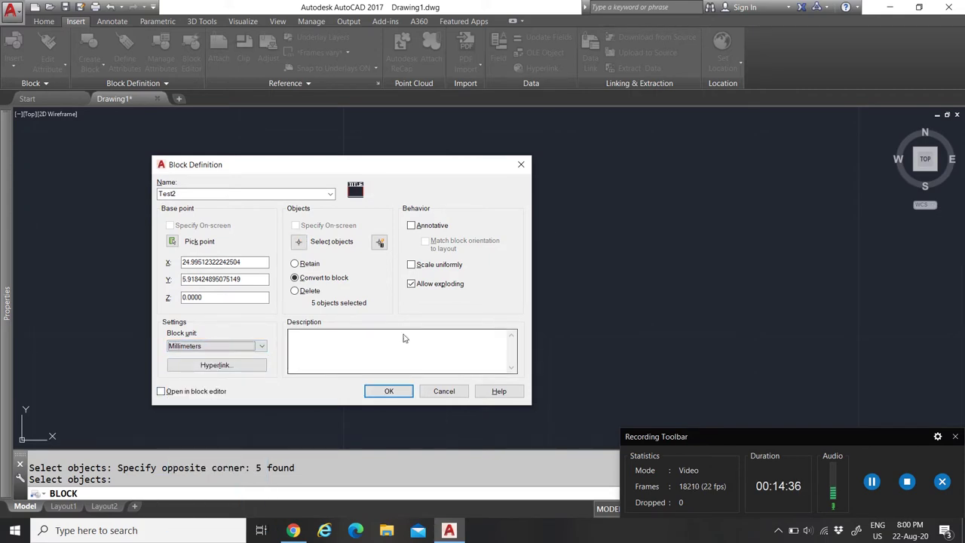
pyautogui.click(398, 389)
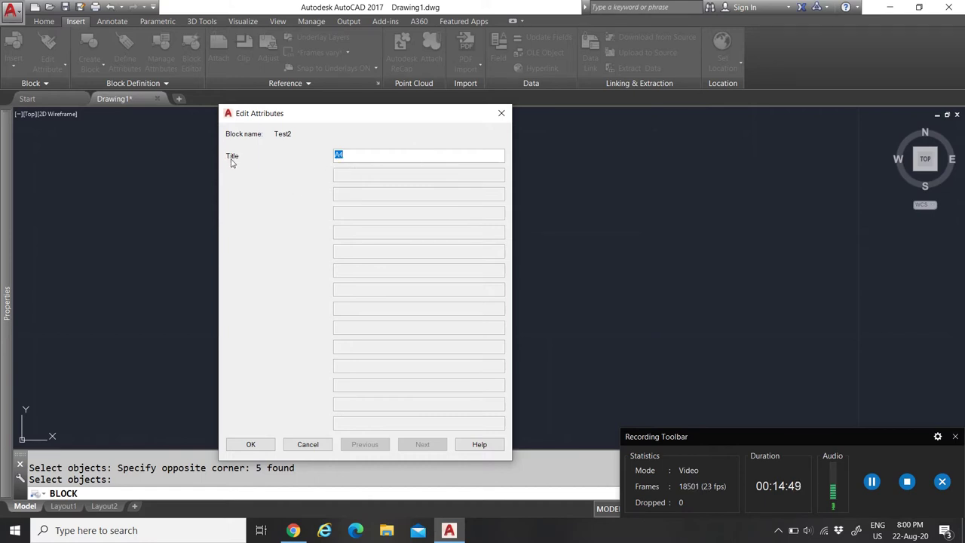
pyautogui.click(250, 444)
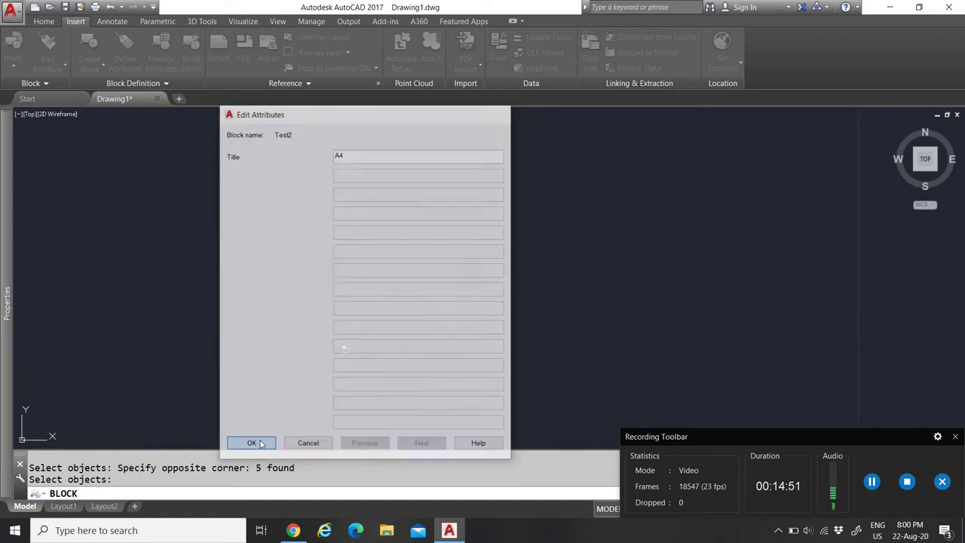
# Change the Test2 block's TITLE attribute to A77 in its properties
pyautogui.scroll(5, 343, 381)
pyautogui.scroll(4, 445, 316)
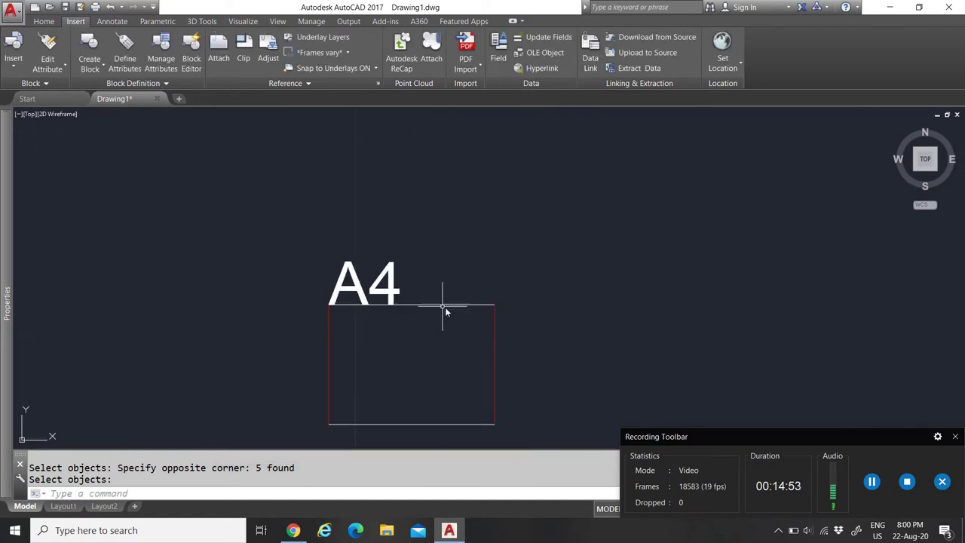
pyautogui.scroll(-4, 350, 255)
pyautogui.scroll(4, 362, 271)
pyautogui.click(369, 273)
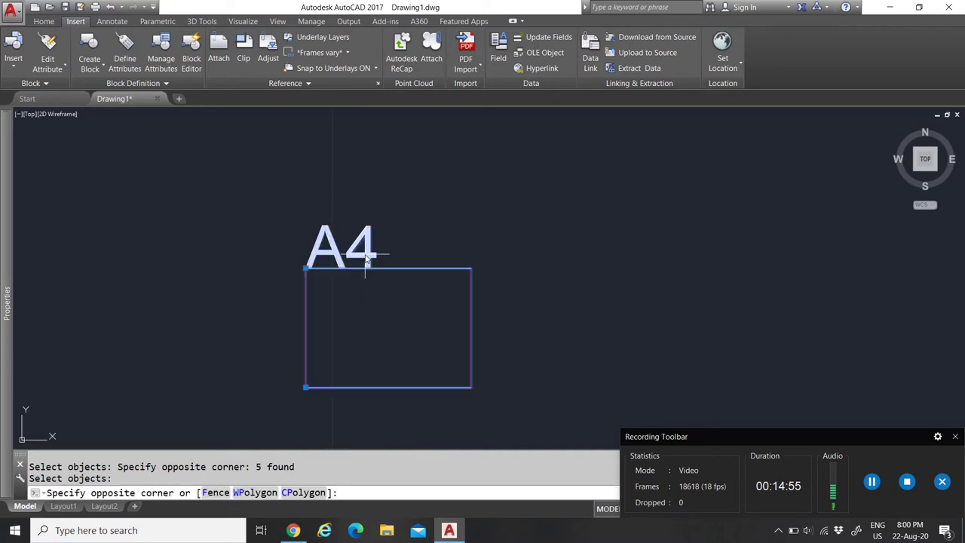
pyautogui.moveTo(6, 305)
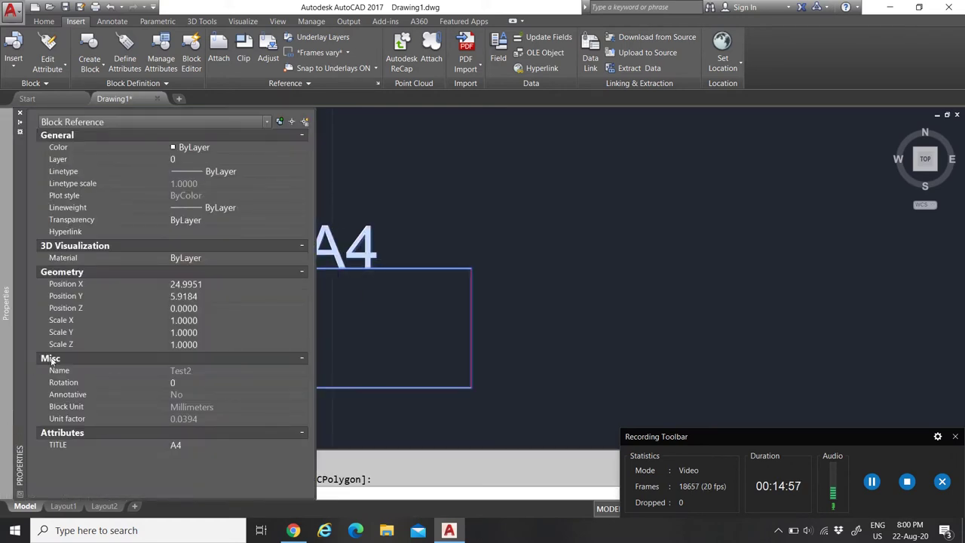
pyautogui.click(190, 444)
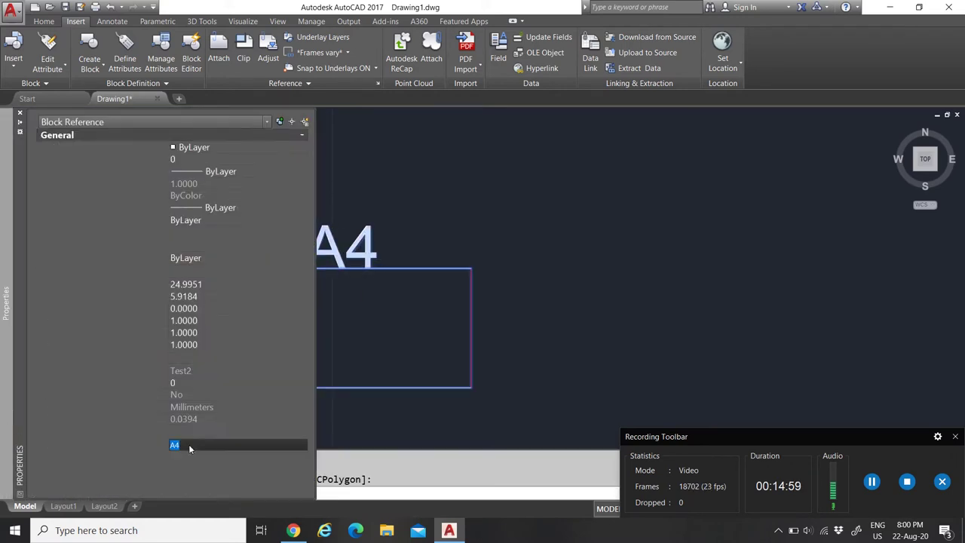
pyautogui.write('7')
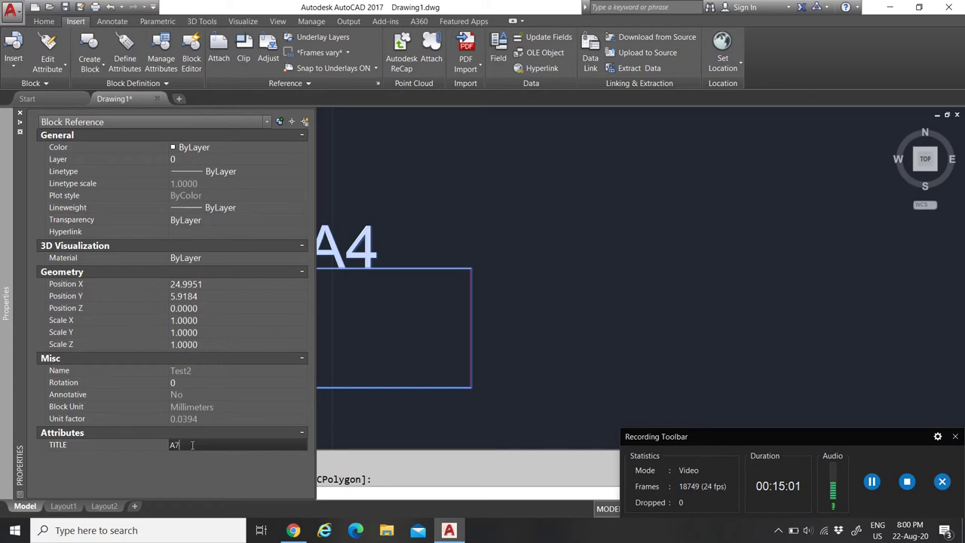
pyautogui.write('7')
pyautogui.press('Return')
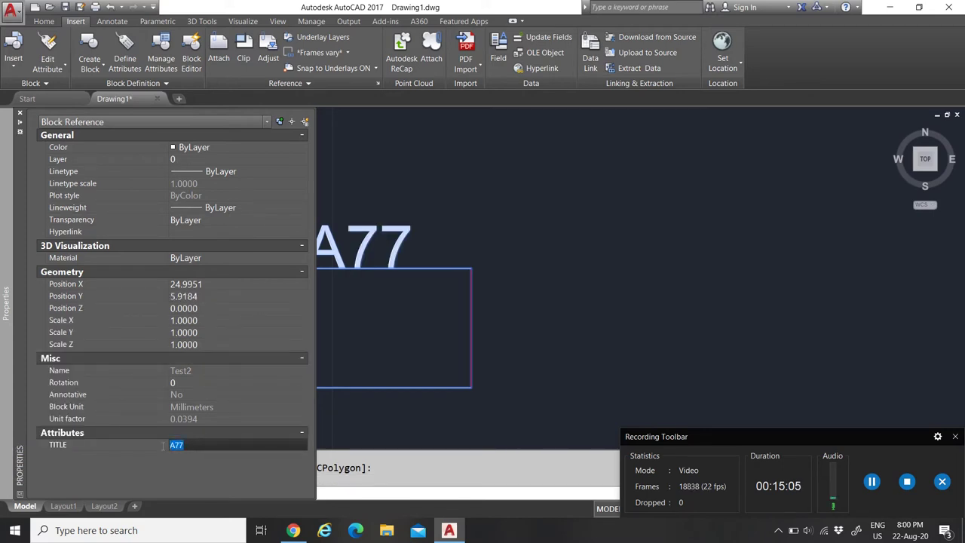
# Set the block's TITLE attribute to "Test 22" and deselect the block
pyautogui.write('Test ')
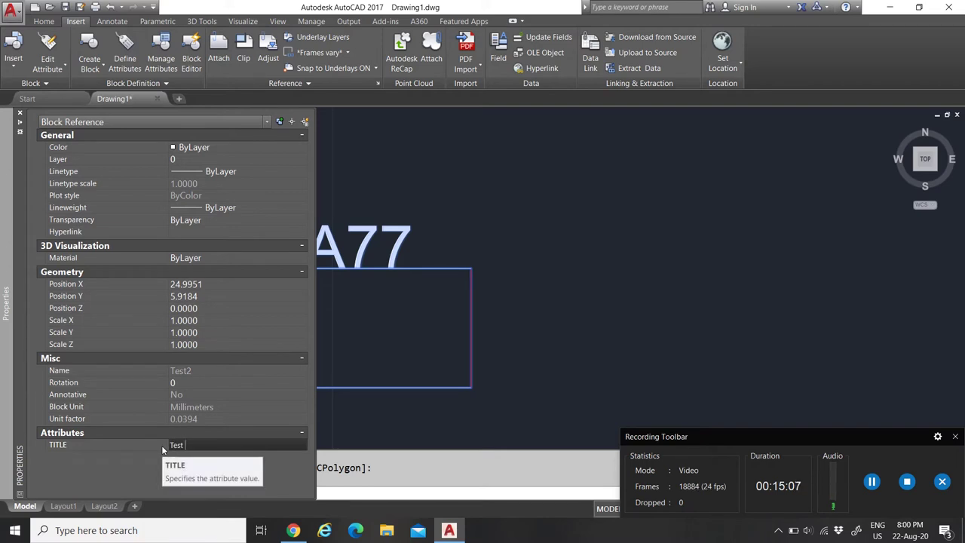
pyautogui.write('22')
pyautogui.press('Return')
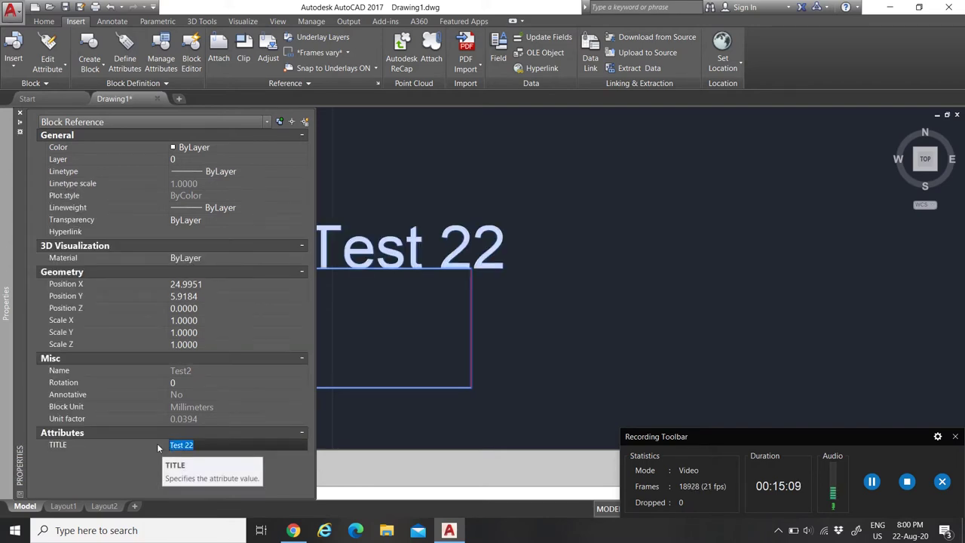
pyautogui.press('Escape')
pyautogui.scroll(-1, 461, 275)
pyautogui.scroll(1, 461, 275)
pyautogui.click(528, 298)
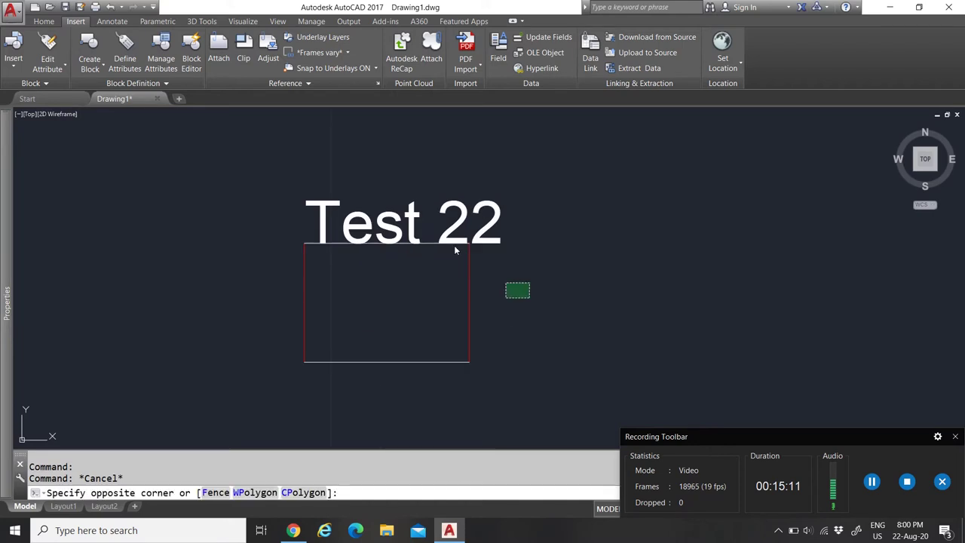
pyautogui.click(442, 243)
pyautogui.press('Escape')
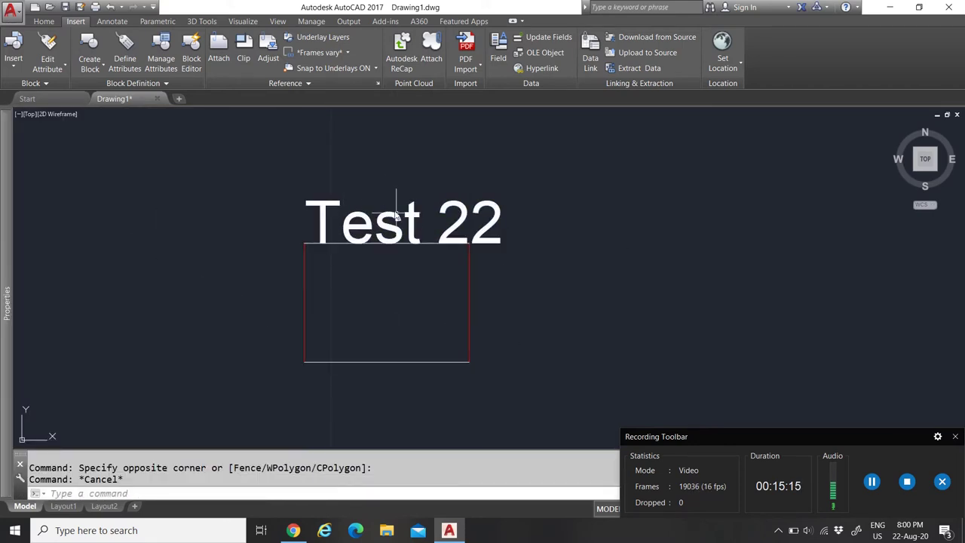
# Delete the Test2 block reference from the drawing
pyautogui.scroll(-4, 329, 330)
pyautogui.scroll(-6, 329, 330)
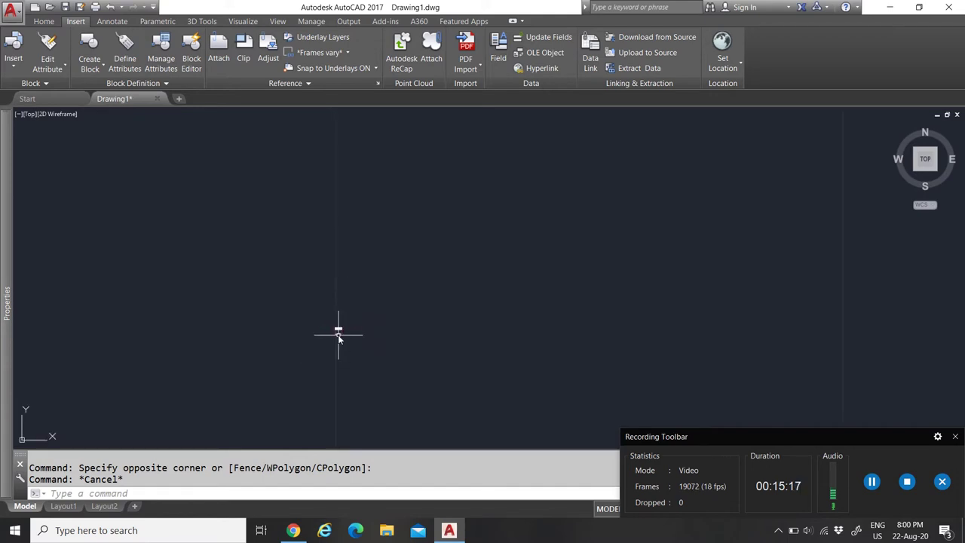
pyautogui.scroll(4, 339, 330)
pyautogui.click(405, 343)
pyautogui.click(196, 232)
pyautogui.scroll(5, 307, 332)
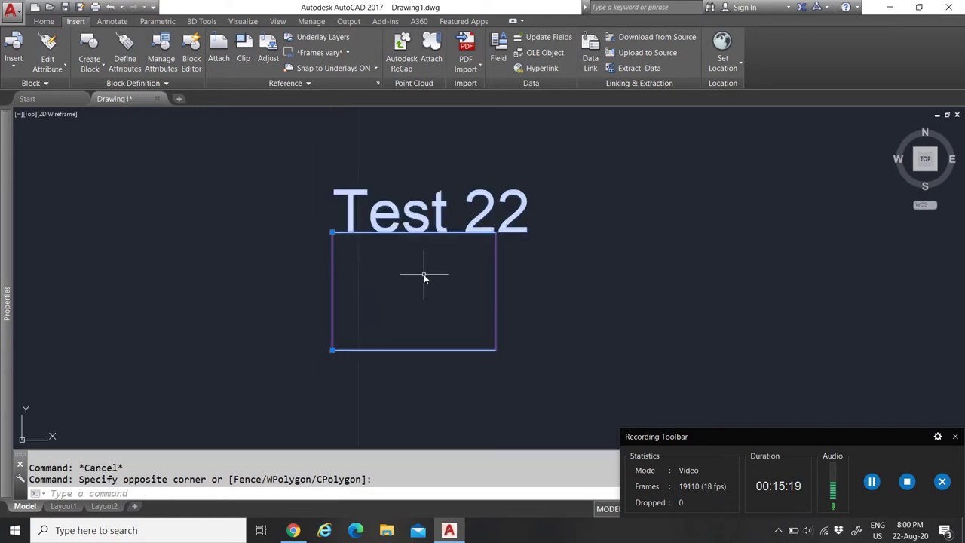
pyautogui.press('Delete')
# Open the small profile block "Alu. profiel 75x25" for editing in the Block Editor
pyautogui.scroll(-6, 297, 334)
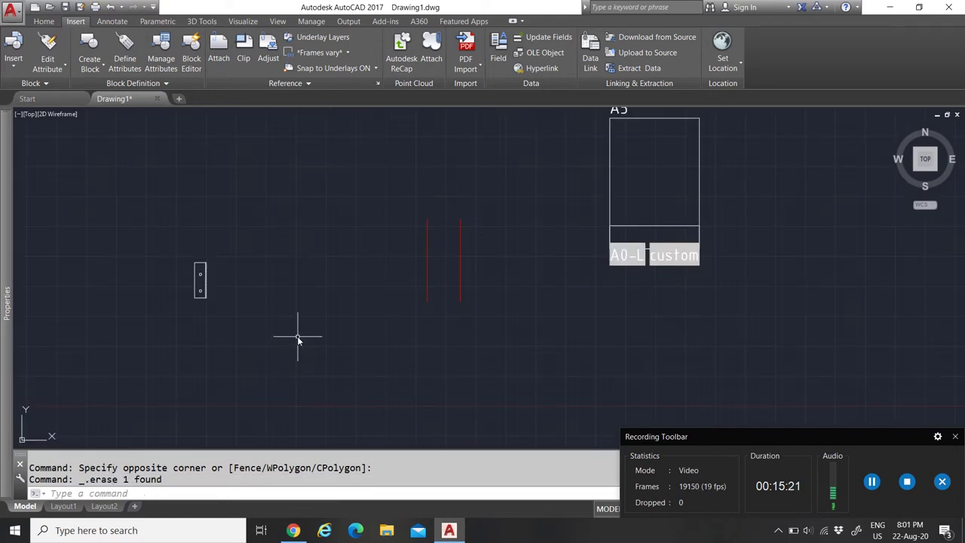
pyautogui.scroll(5, 332, 305)
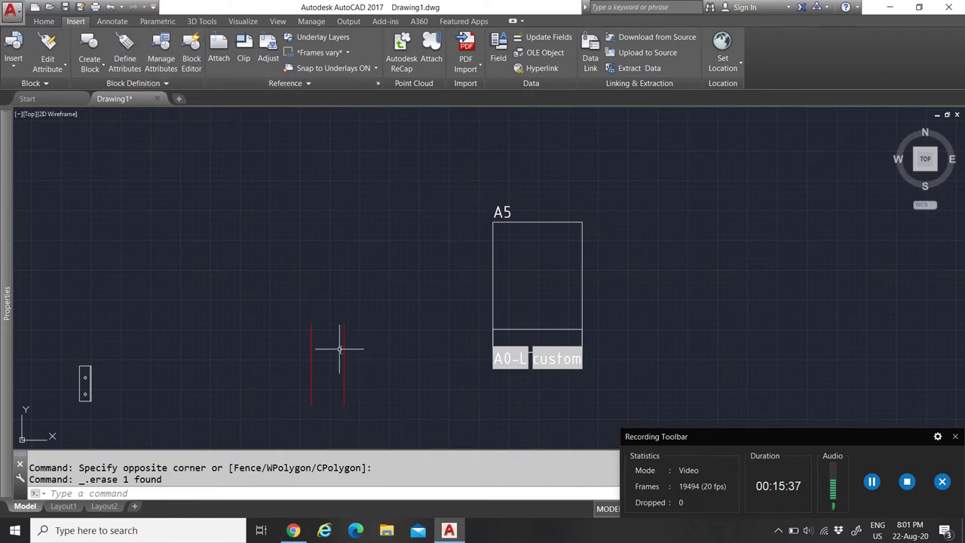
pyautogui.scroll(-6, 446, 311)
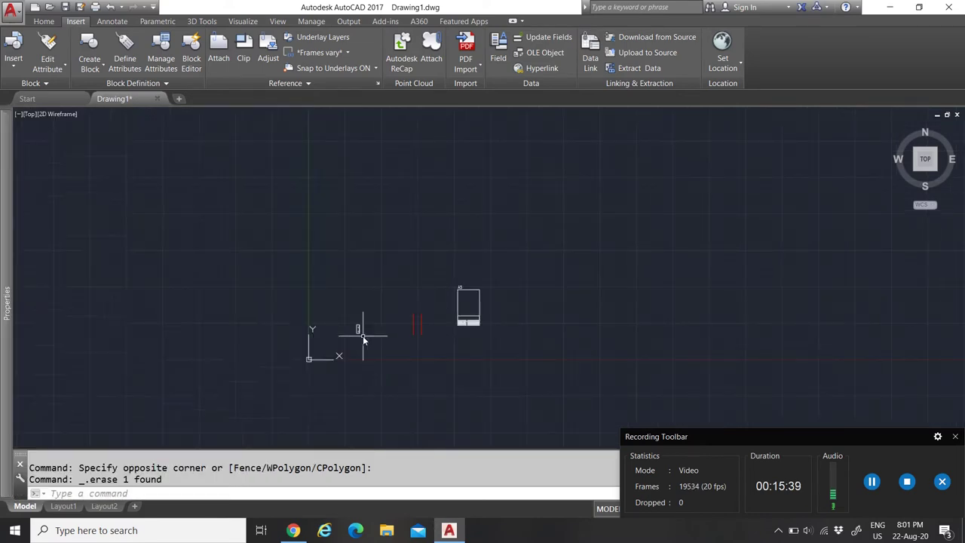
pyautogui.scroll(6, 386, 329)
pyautogui.click(385, 328)
pyautogui.click(295, 265)
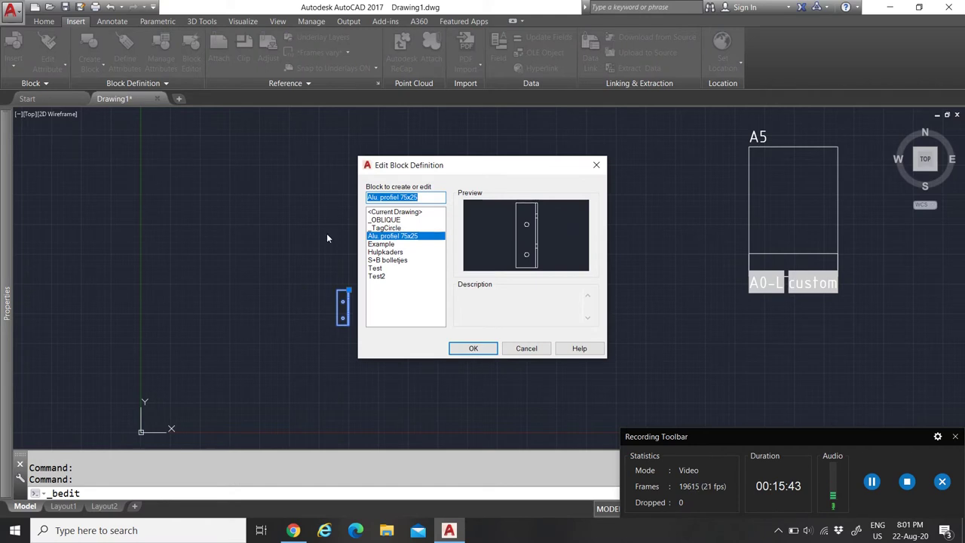
pyautogui.click(473, 348)
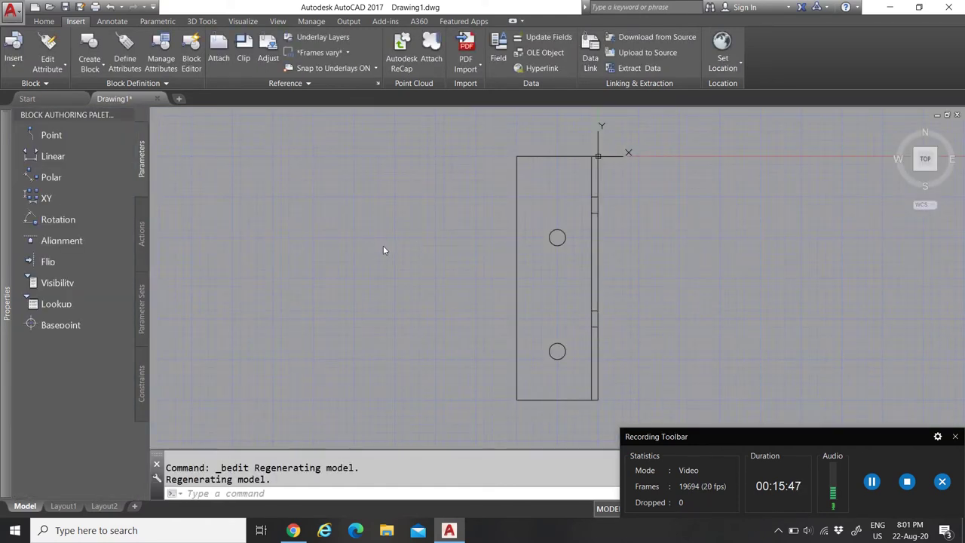
# Erase the lower circle from the profile in the Block Editor
pyautogui.scroll(-2, 513, 219)
pyautogui.scroll(5, 558, 196)
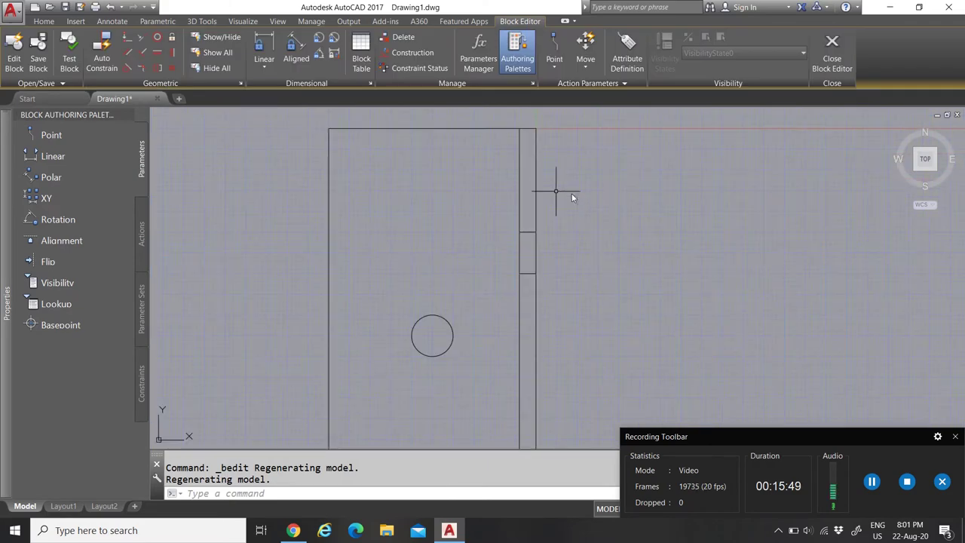
pyautogui.scroll(-5, 346, 182)
pyautogui.scroll(4, 343, 181)
pyautogui.scroll(-6, 490, 252)
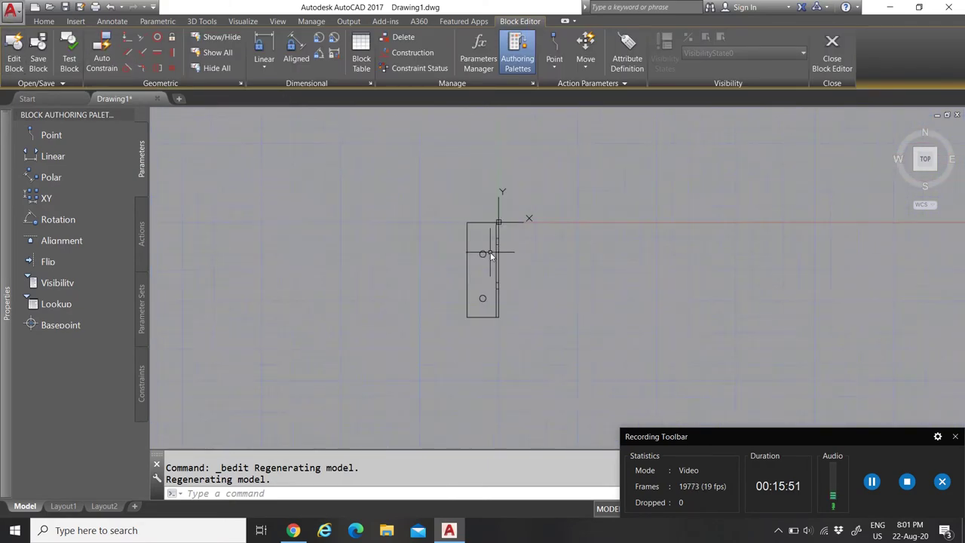
pyautogui.scroll(4, 490, 252)
pyautogui.click(479, 362)
pyautogui.click(448, 289)
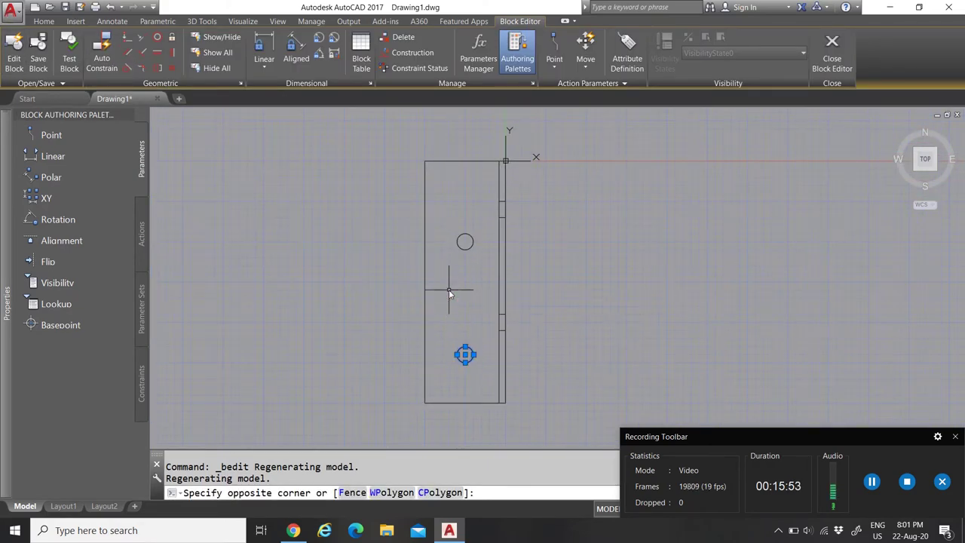
pyautogui.press('Delete')
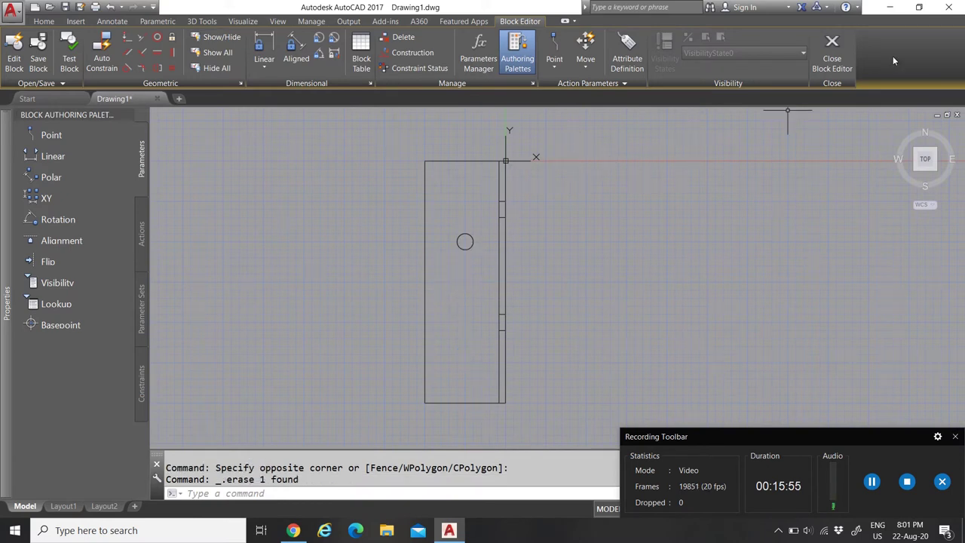
# Close the Block Editor, saving the changes to Alu. profiel 75x25
pyautogui.click(832, 57)
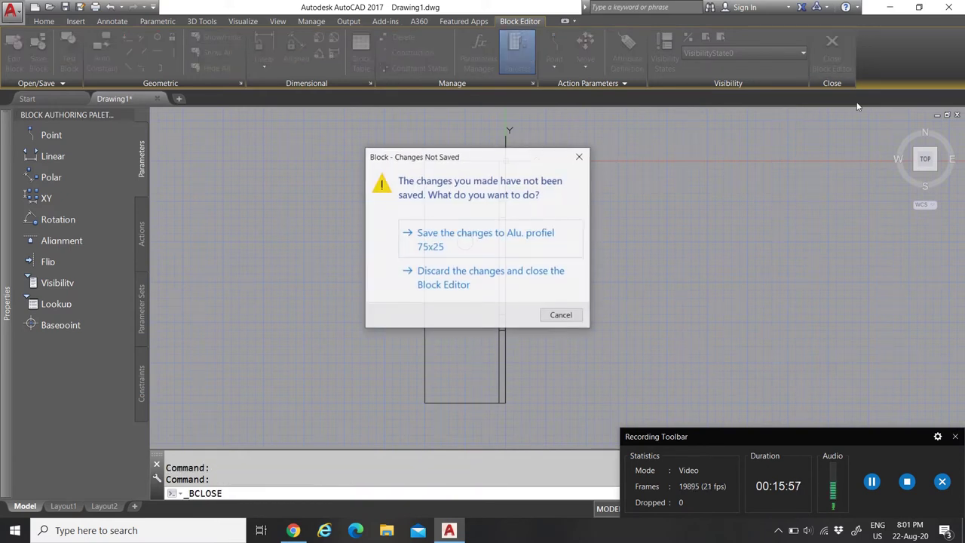
pyautogui.click(455, 241)
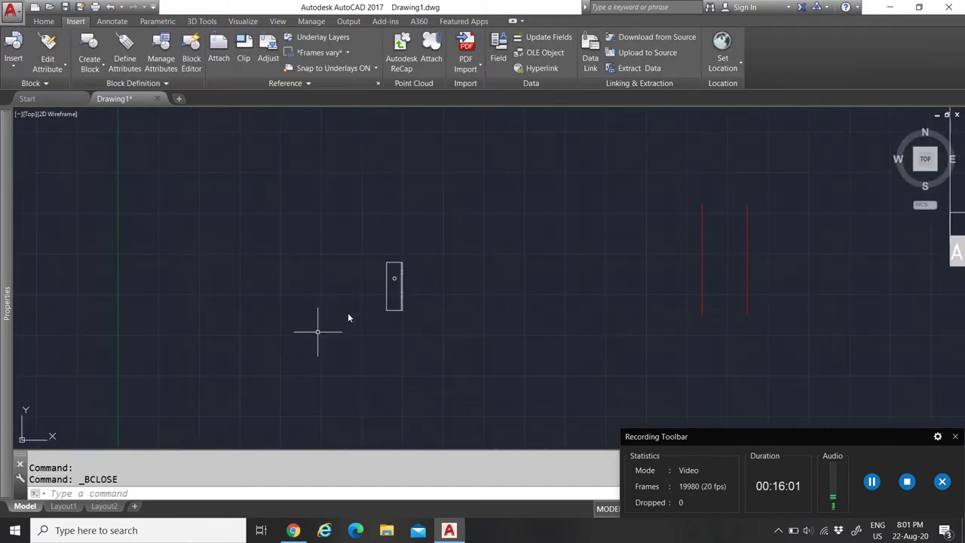
pyautogui.scroll(5, 410, 276)
pyautogui.click(395, 328)
pyautogui.press('Escape')
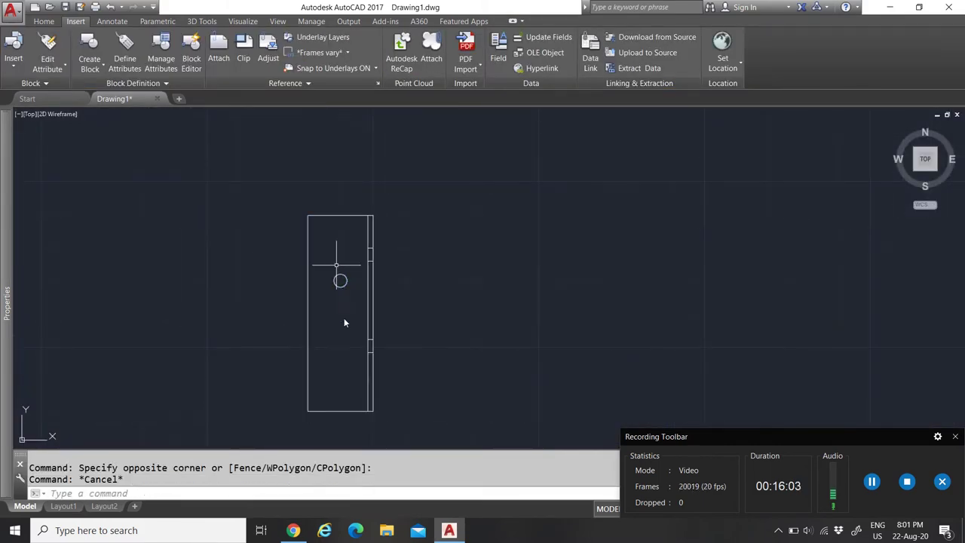
# Copy the profile block three times in a rising diagonal row towards the two red lines, using its circle as base point
pyautogui.scroll(-3, 344, 323)
pyautogui.click(355, 343)
pyautogui.click(343, 297)
pyautogui.write('c')
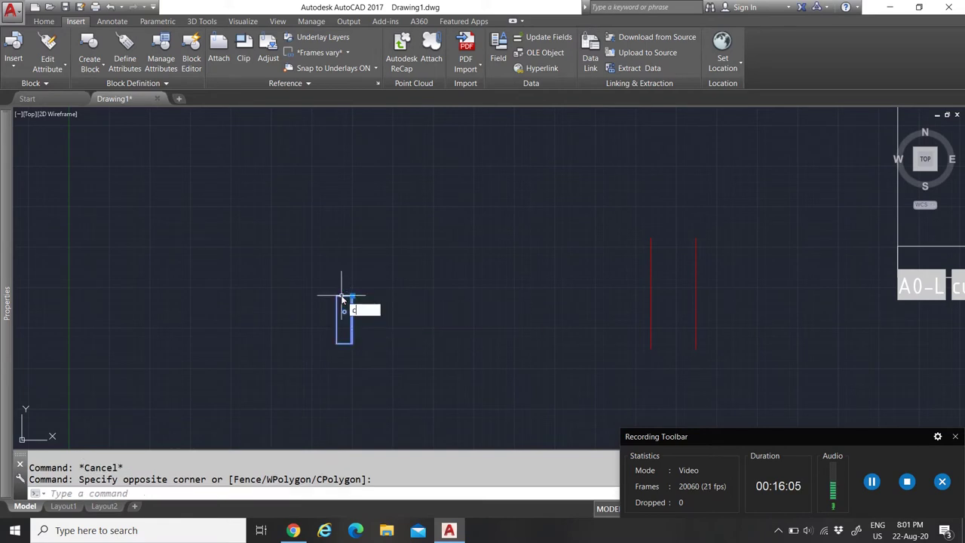
pyautogui.write('o')
pyautogui.press('Return')
pyautogui.click(344, 311)
pyautogui.click(412, 278)
pyautogui.click(482, 244)
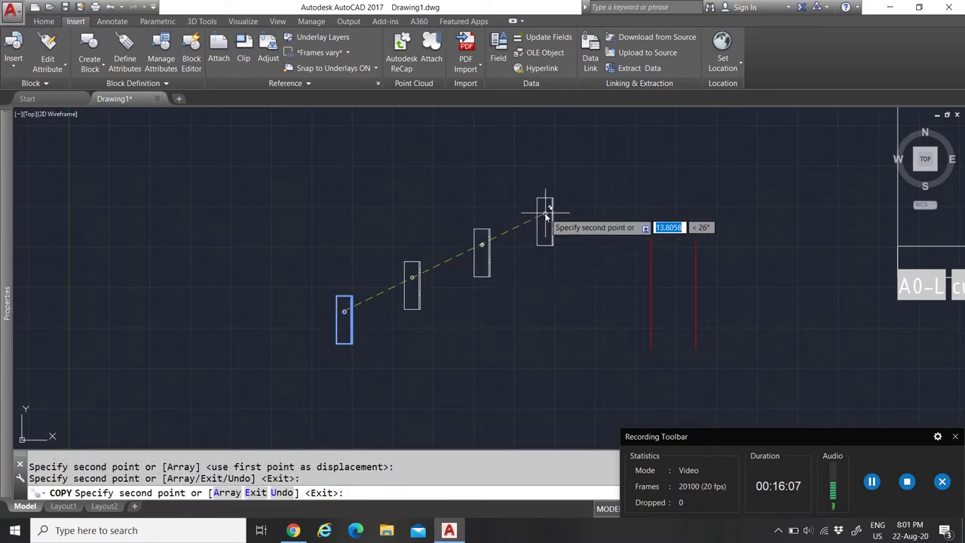
pyautogui.click(547, 214)
pyautogui.press('Escape')
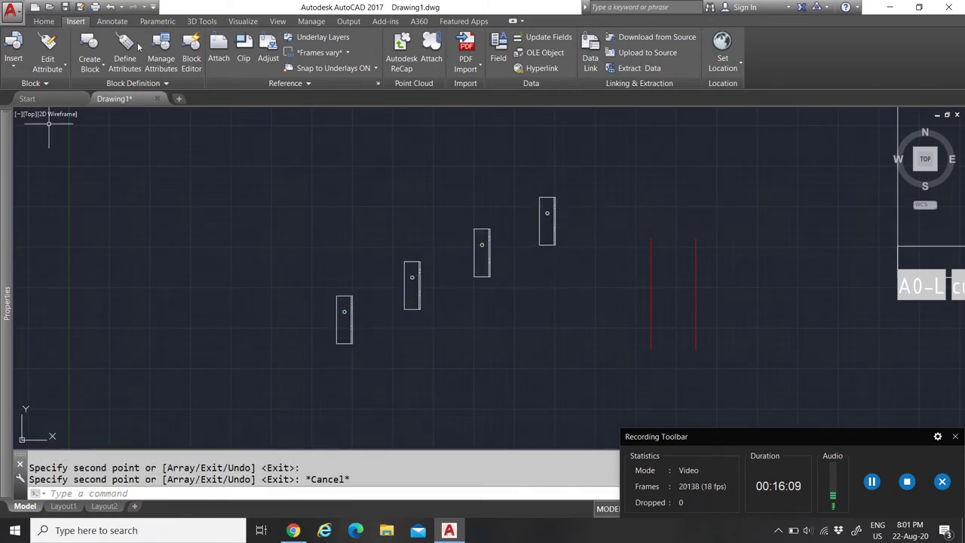
# Open the original lower-left profile block, Alu. profiel 75x25, for editing in the Block Editor
pyautogui.click(347, 352)
pyautogui.click(327, 284)
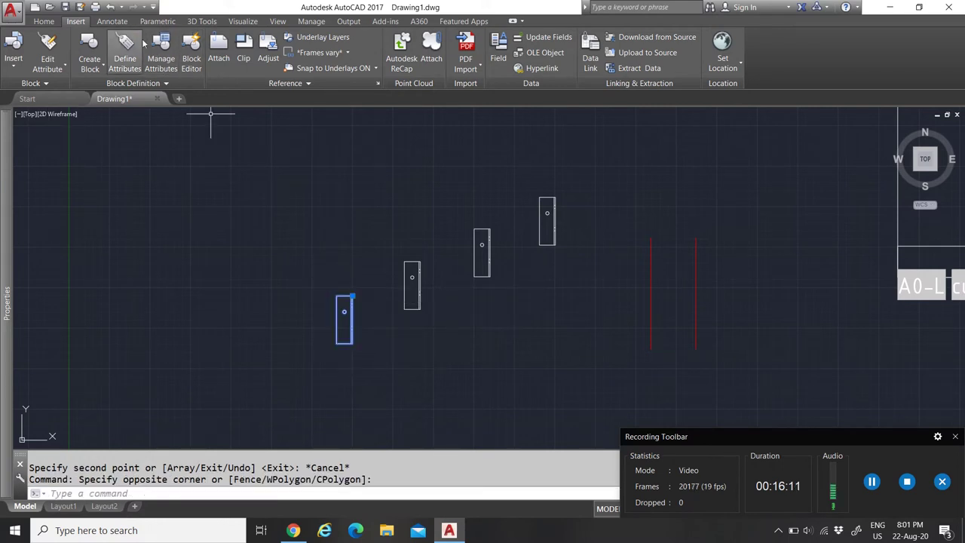
pyautogui.click(191, 61)
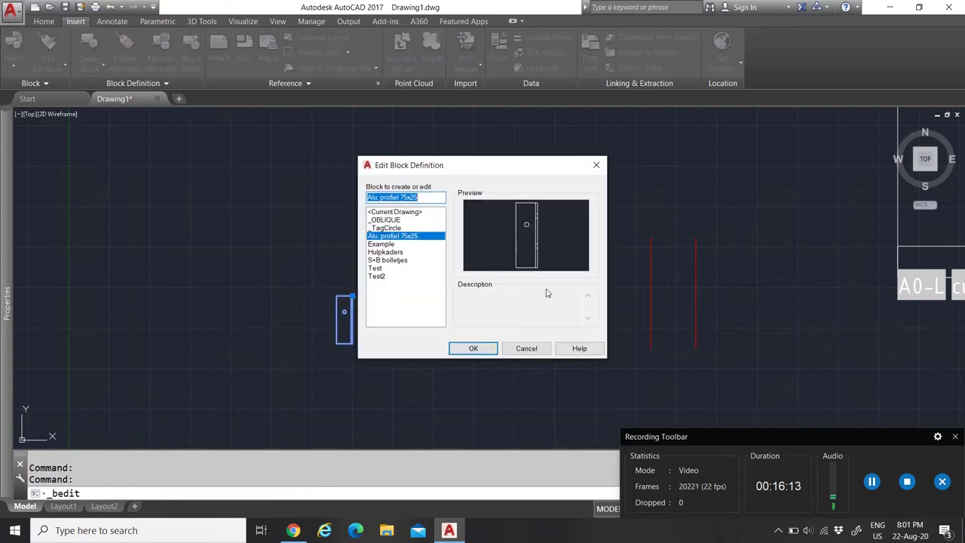
pyautogui.click(473, 348)
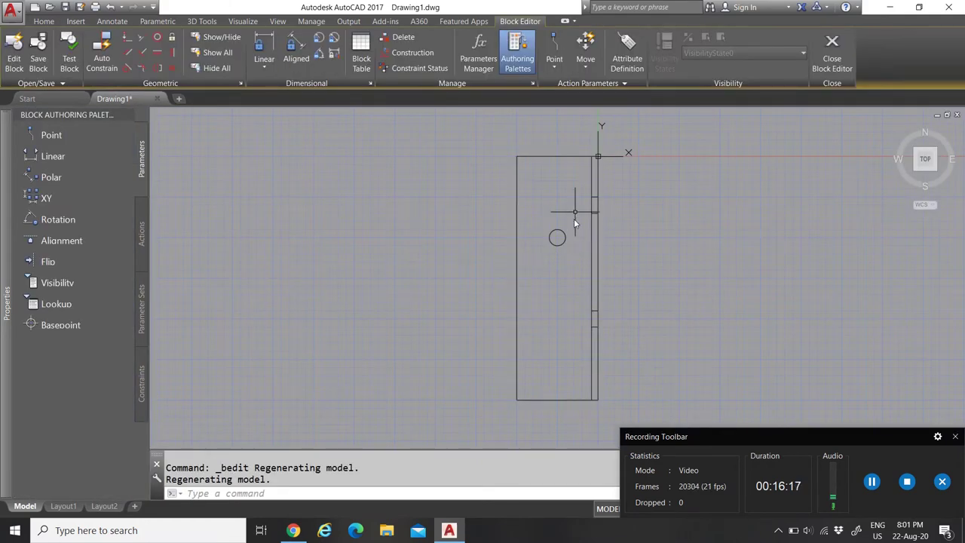
# Erase the lower pair of short lines across the profile's narrow strip and close the Block Editor, saving the block changes
pyautogui.click(578, 292)
pyautogui.click(620, 343)
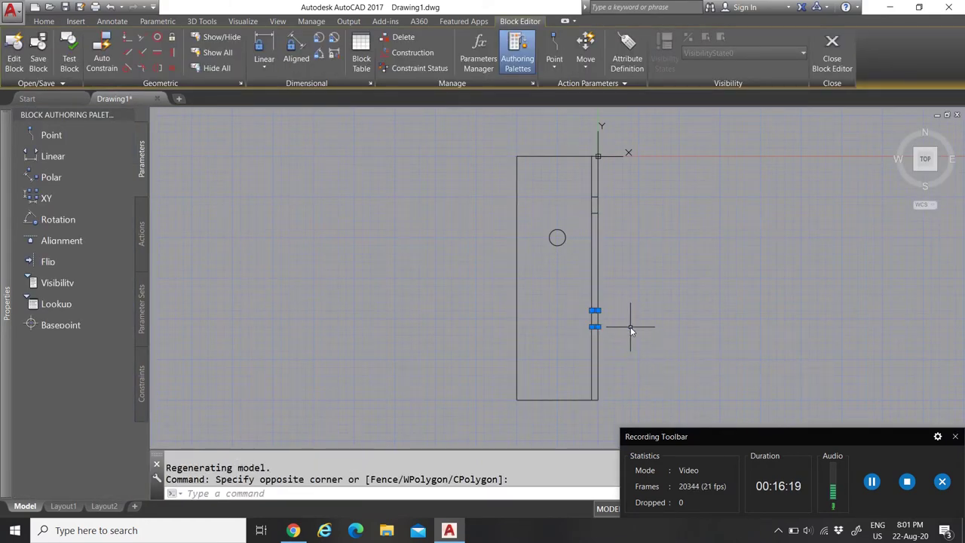
pyautogui.press('Delete')
pyautogui.click(831, 51)
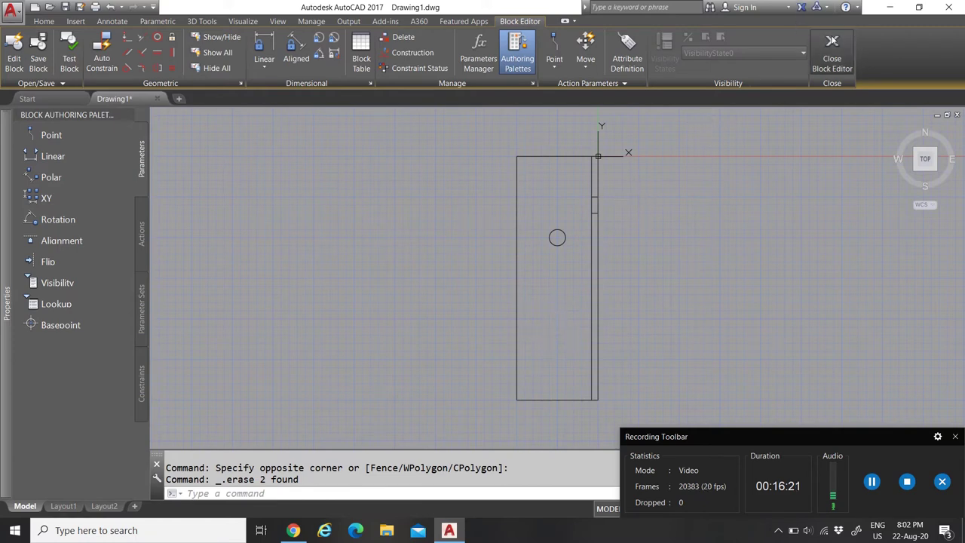
pyautogui.click(452, 246)
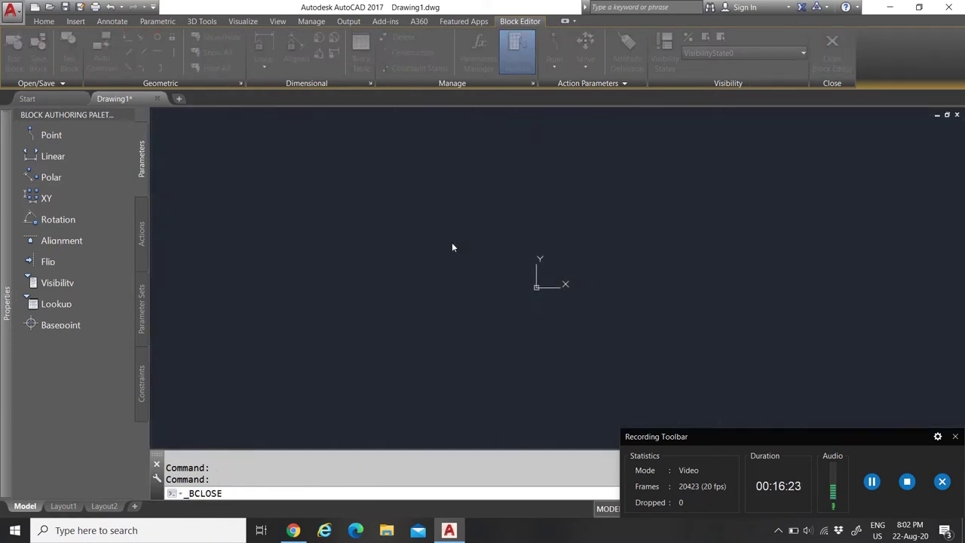
# Examine all four profile block references in the drawing for the edit made to their block definition
pyautogui.scroll(-4, 358, 345)
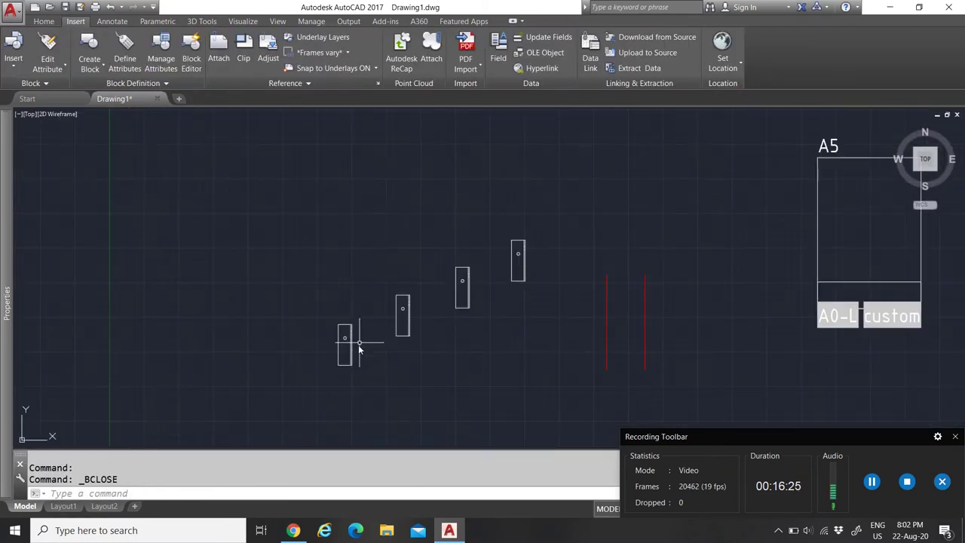
pyautogui.scroll(4, 346, 354)
pyautogui.scroll(-4, 345, 360)
pyautogui.scroll(2, 474, 300)
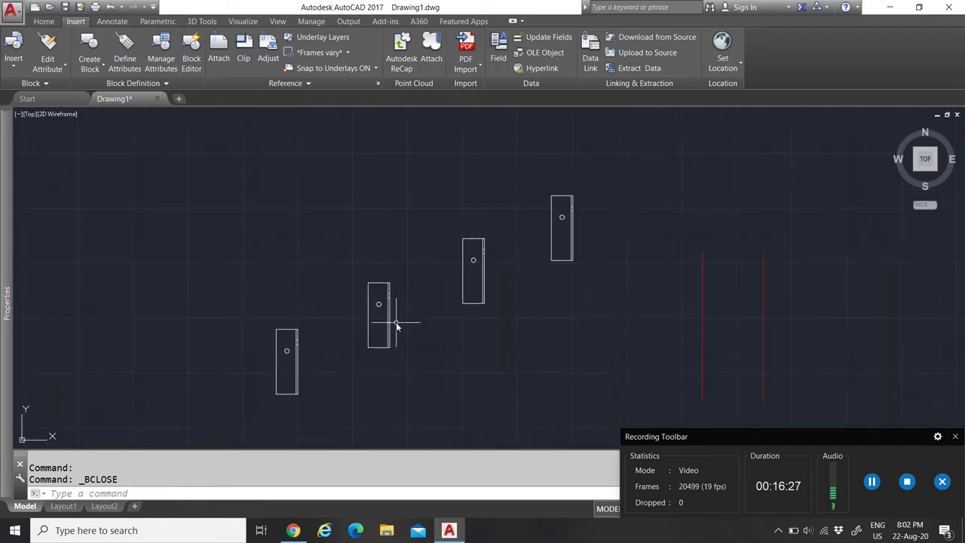
pyautogui.scroll(2, 576, 224)
pyautogui.scroll(-6, 551, 254)
pyautogui.scroll(2, 541, 285)
pyautogui.scroll(2, 541, 284)
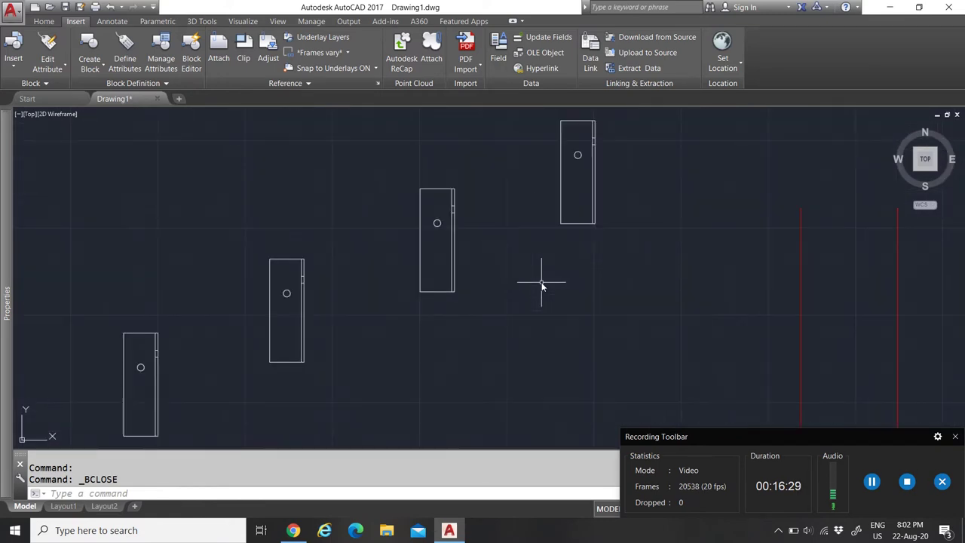
pyautogui.scroll(-3, 505, 339)
pyautogui.scroll(2, 506, 346)
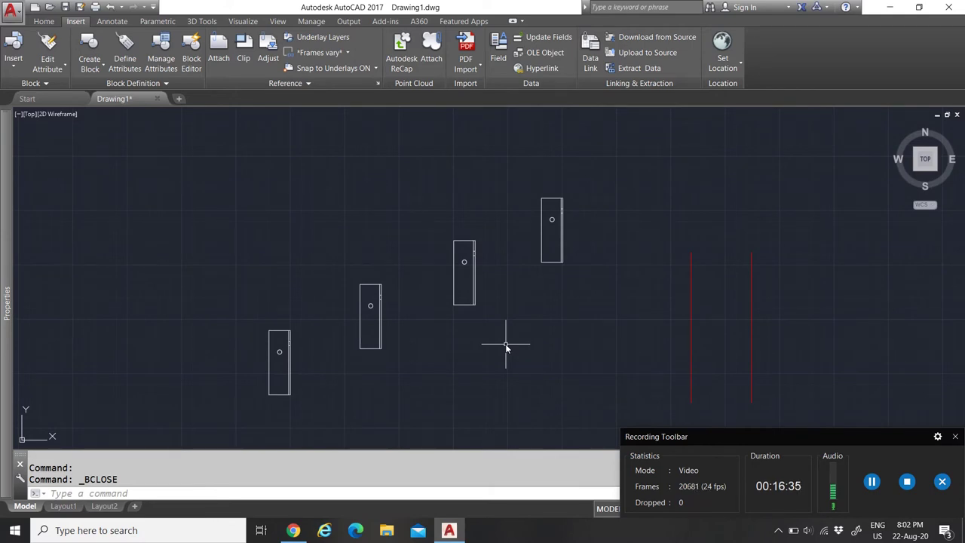
pyautogui.scroll(2, 287, 372)
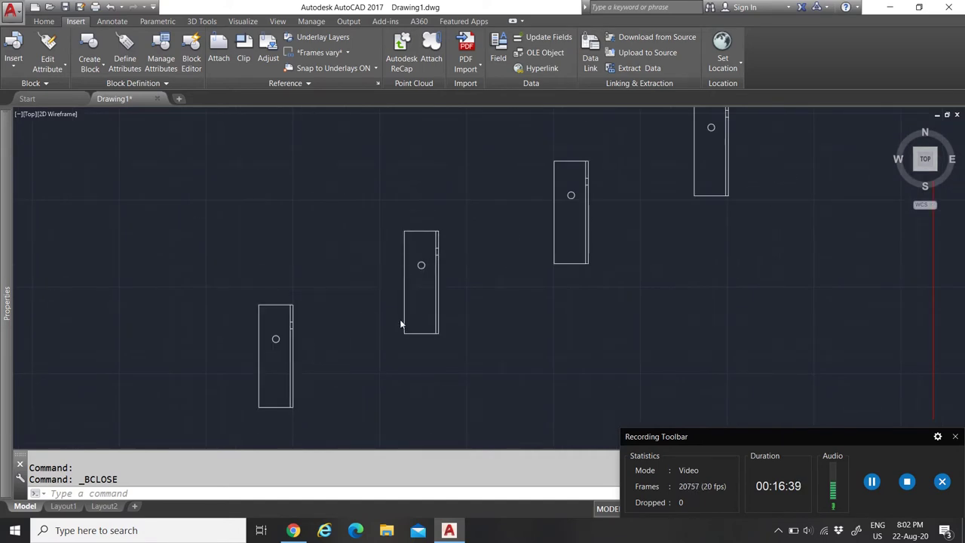
pyautogui.scroll(-4, 398, 331)
pyautogui.scroll(4, 397, 332)
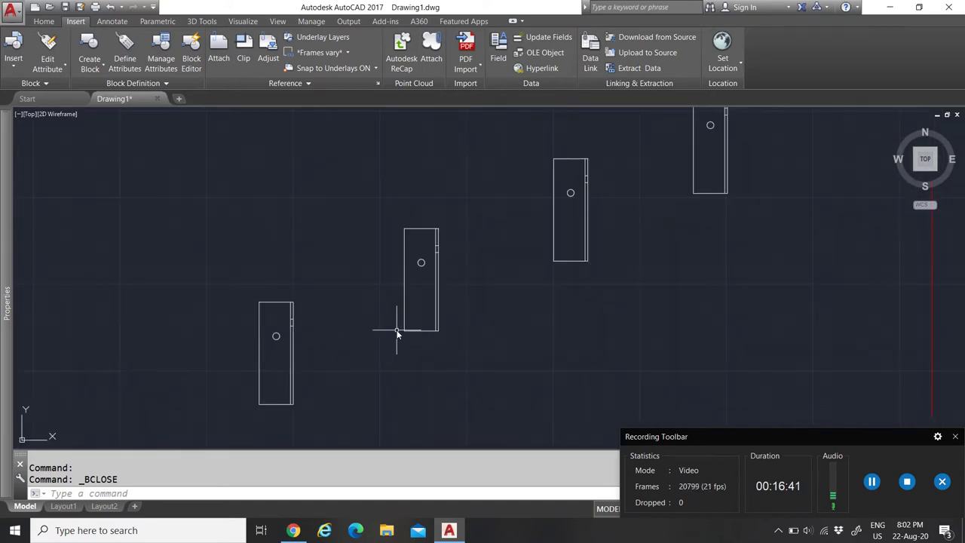
pyautogui.scroll(2, 319, 351)
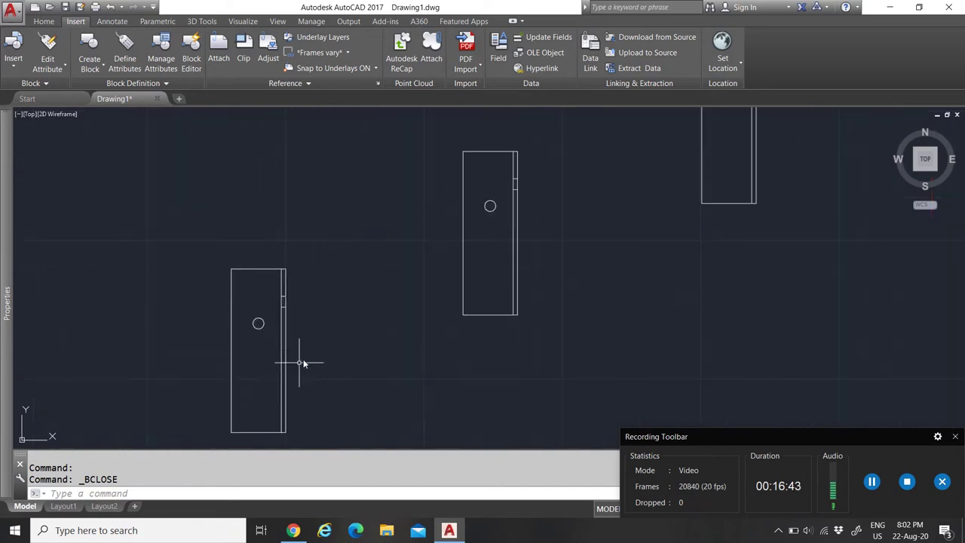
pyautogui.scroll(-5, 290, 355)
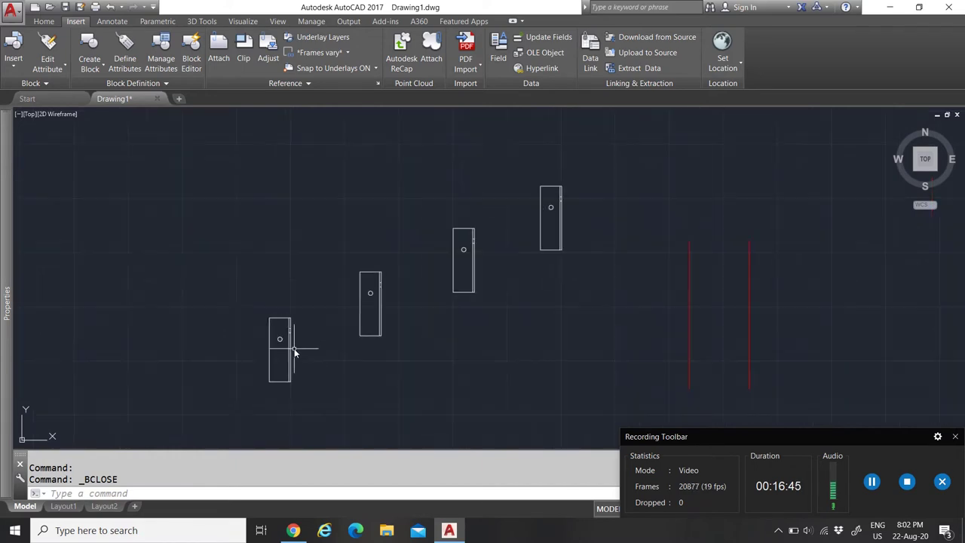
pyautogui.scroll(3, 298, 356)
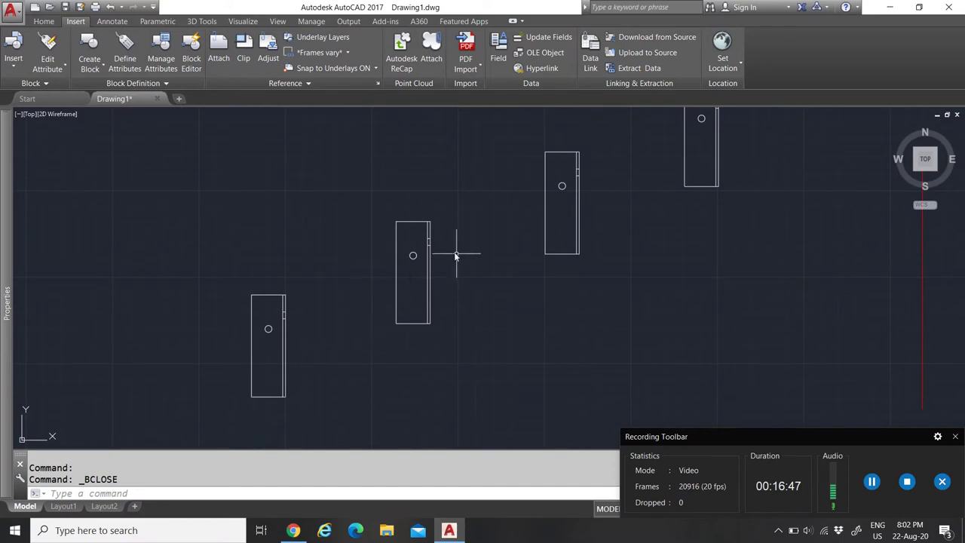
pyautogui.scroll(-6, 453, 262)
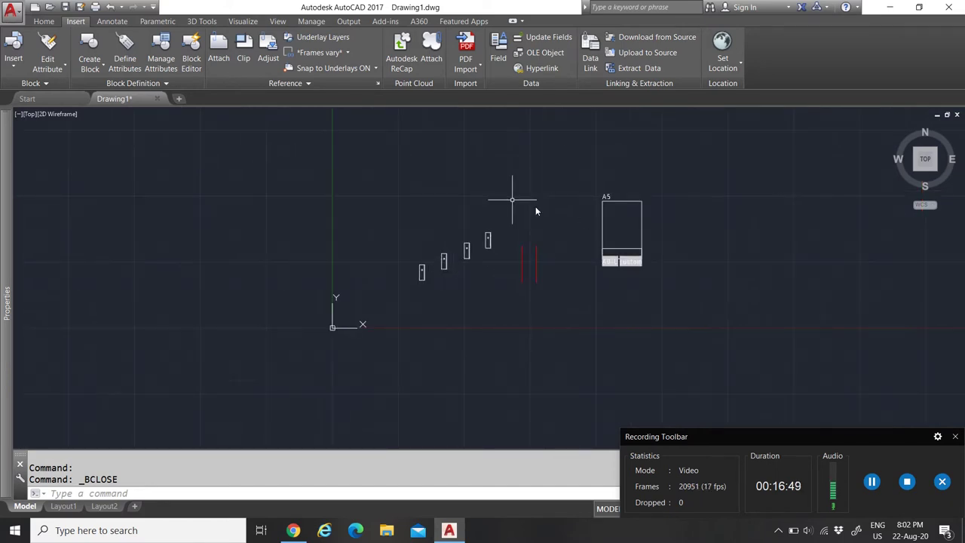
pyautogui.scroll(2, 512, 200)
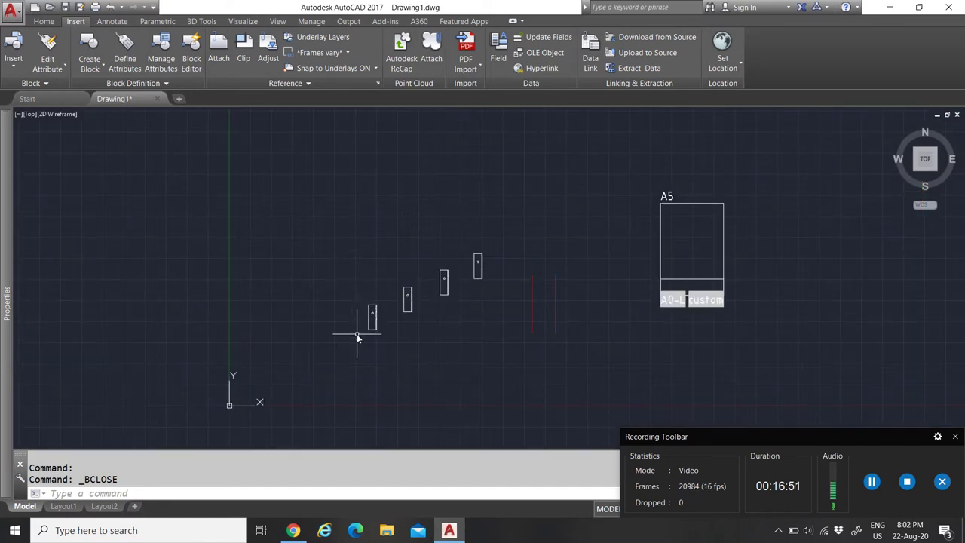
pyautogui.scroll(3, 357, 333)
pyautogui.scroll(-5, 381, 306)
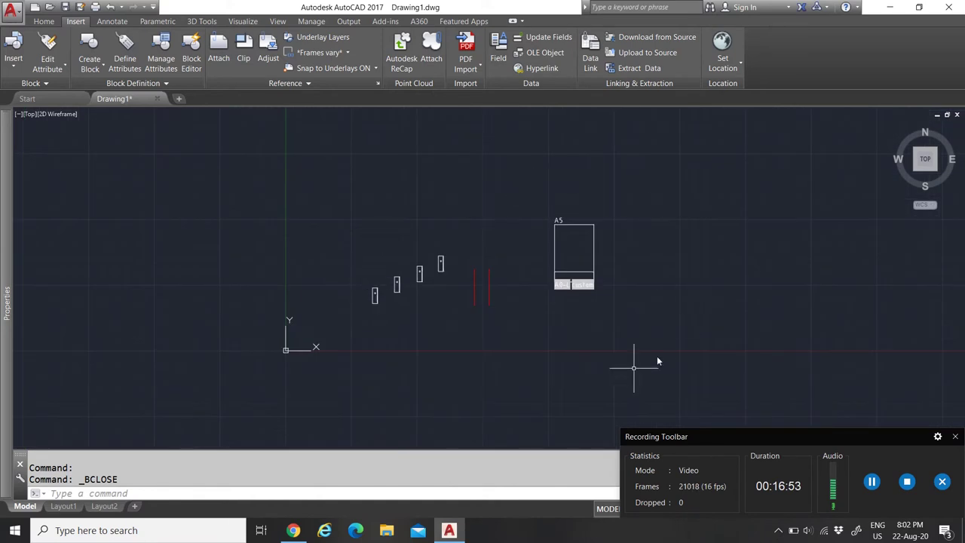
pyautogui.scroll(8, 377, 307)
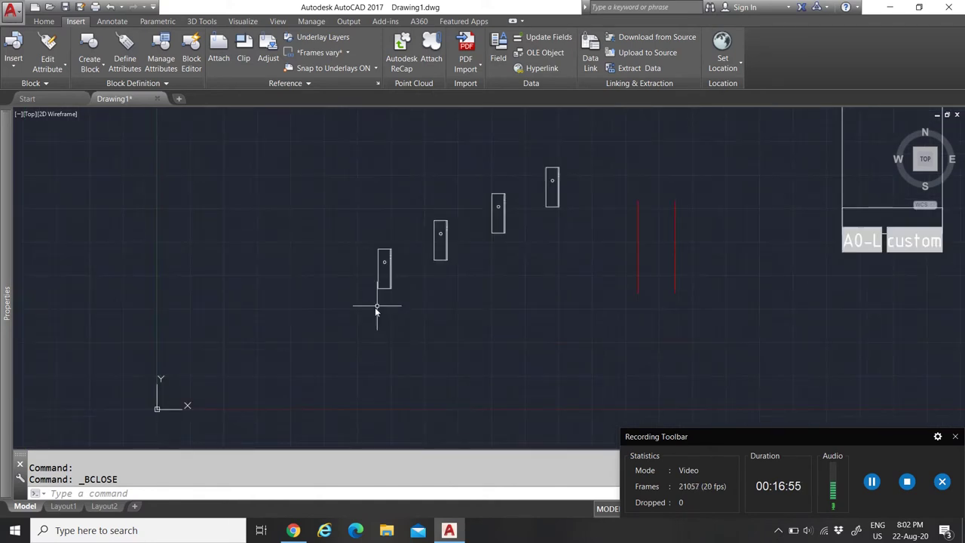
pyautogui.scroll(-3, 377, 261)
pyautogui.scroll(3, 377, 261)
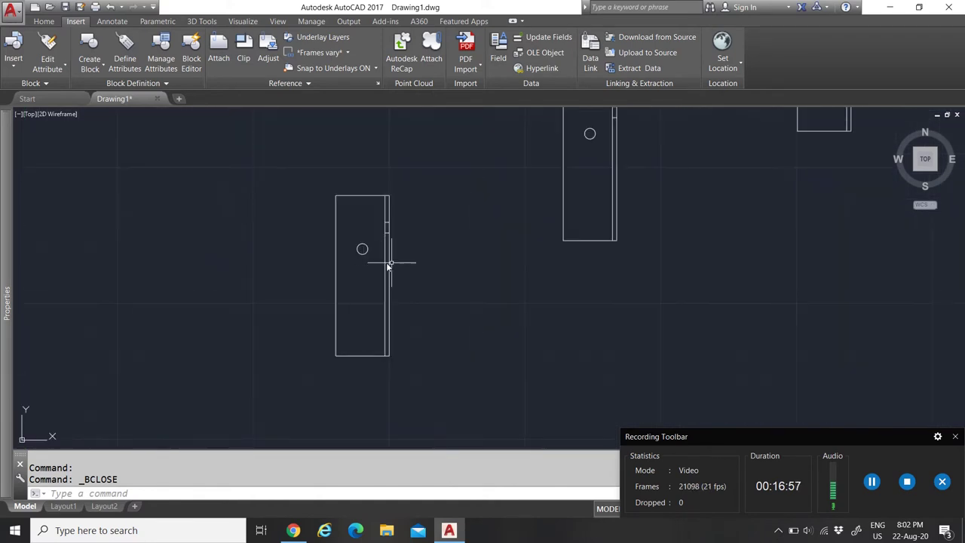
pyautogui.scroll(-5, 340, 339)
pyautogui.scroll(2, 375, 256)
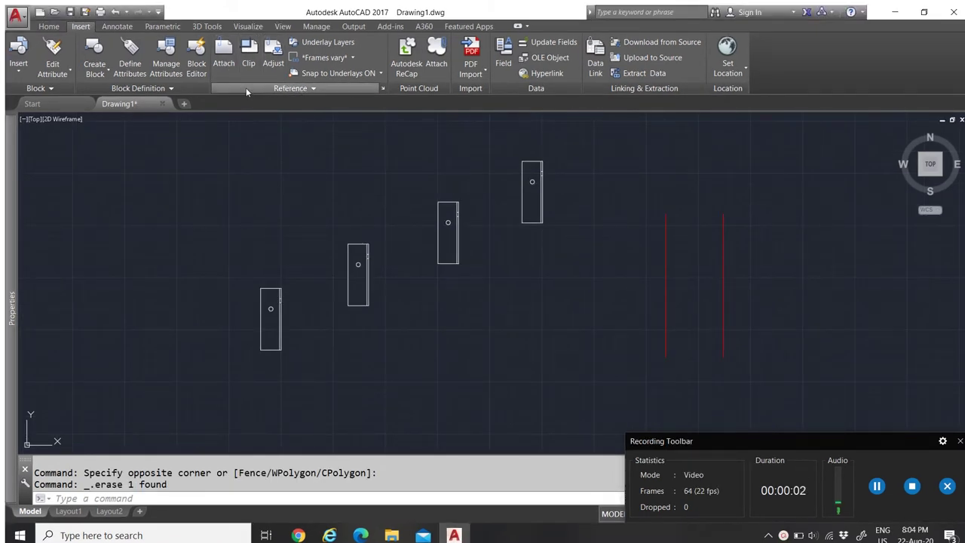
# Choose rhoda.jpg as the reference image to attach and accept the image attachment settings
pyautogui.click(224, 65)
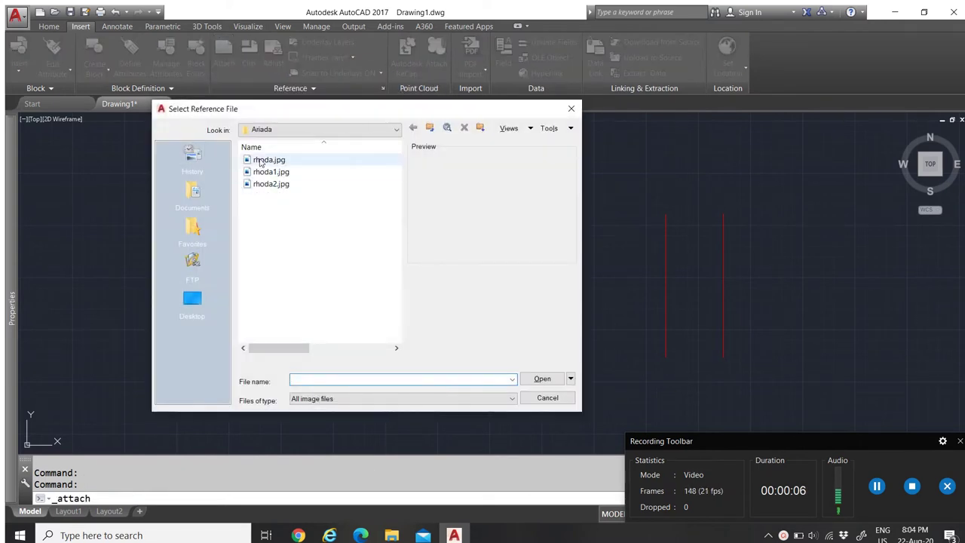
pyautogui.click(260, 160)
pyautogui.click(264, 172)
pyautogui.click(263, 161)
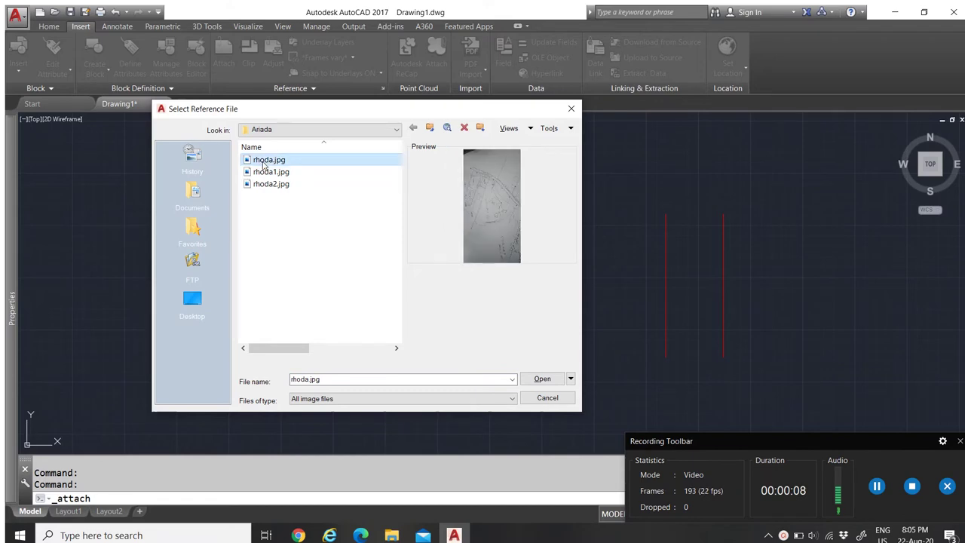
pyautogui.click(543, 379)
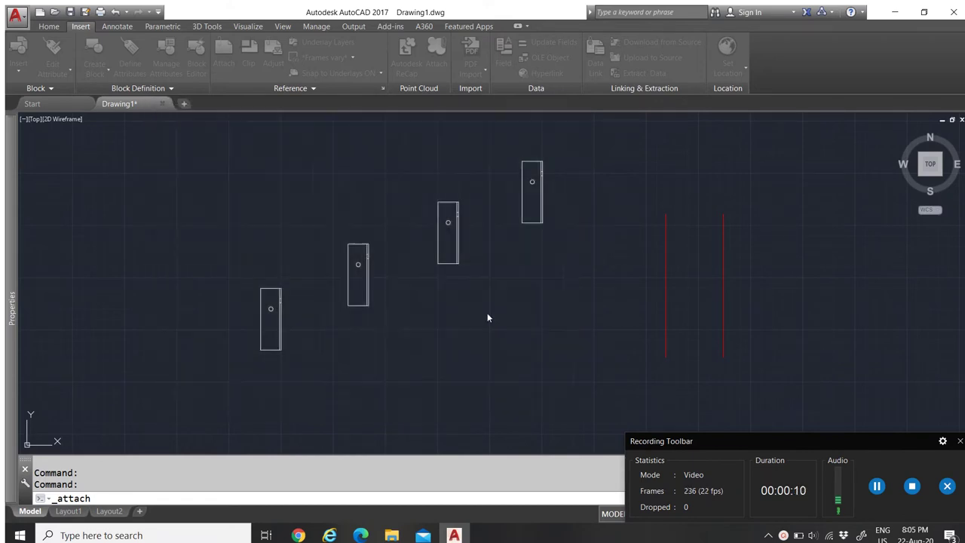
pyautogui.click(489, 360)
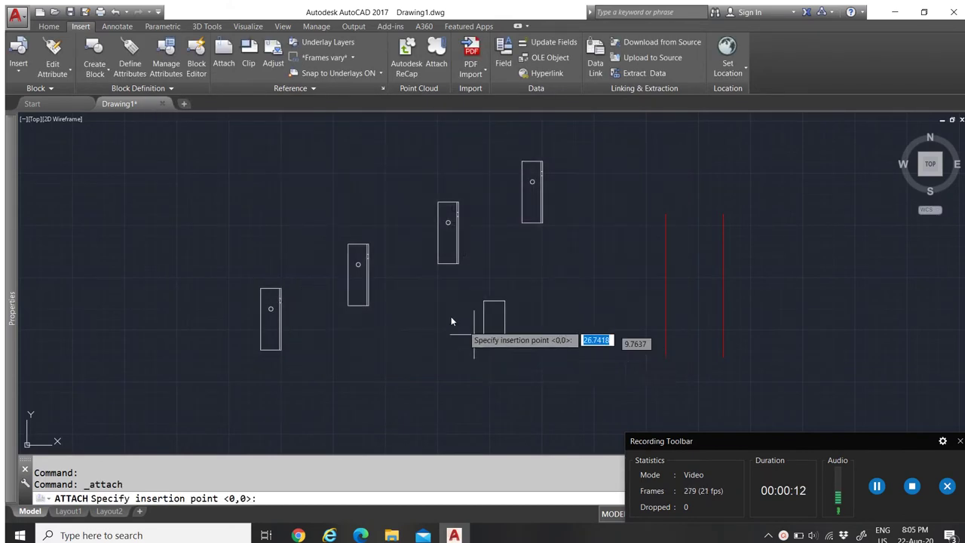
# Place the attached image below the row of profile blocks, picking its insertion point and scale factor in the drawing
pyautogui.scroll(-3, 451, 315)
pyautogui.scroll(2, 456, 337)
pyautogui.click(425, 339)
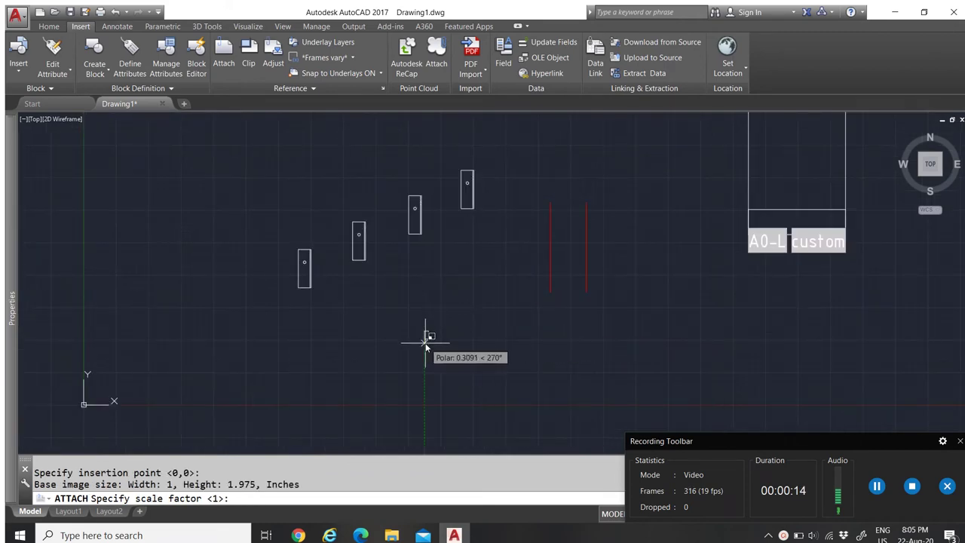
pyautogui.click(451, 383)
pyautogui.scroll(4, 457, 288)
pyautogui.scroll(4, 449, 272)
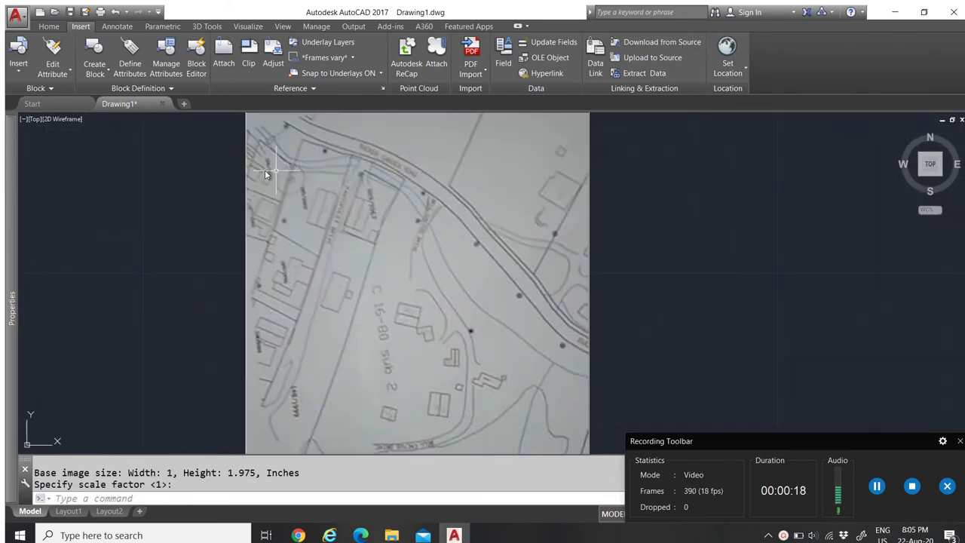
pyautogui.scroll(2, 325, 132)
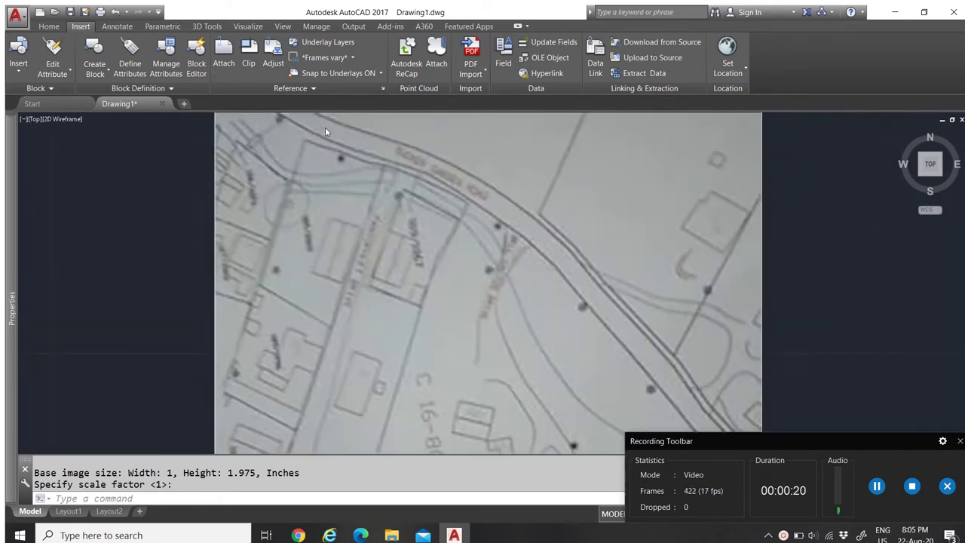
pyautogui.scroll(-2, 324, 132)
pyautogui.scroll(-1, 390, 291)
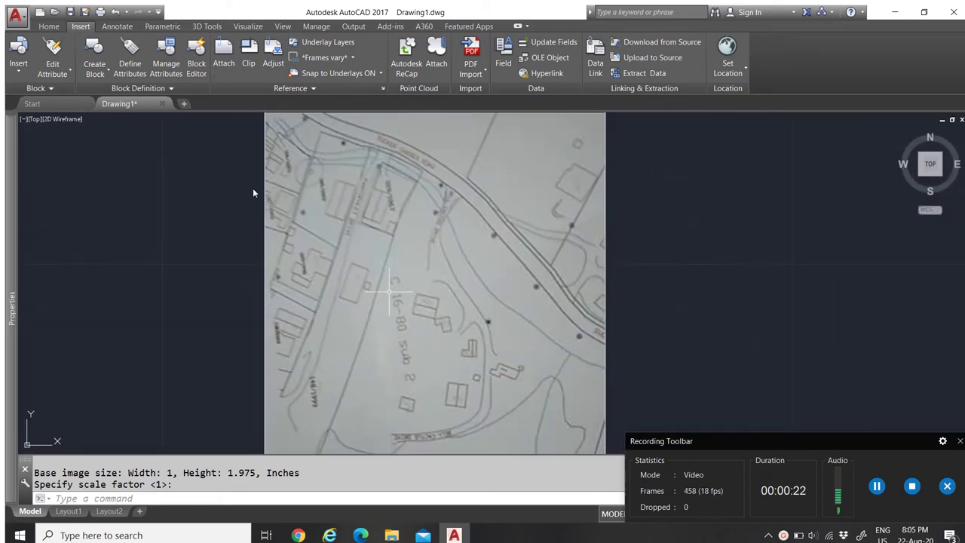
# Trace the two-part building beside the "C 16-80 sub 2" label on the map image with a closed four-sided line outline
pyautogui.click(48, 27)
pyautogui.click(81, 27)
pyautogui.click(48, 27)
pyautogui.click(18, 54)
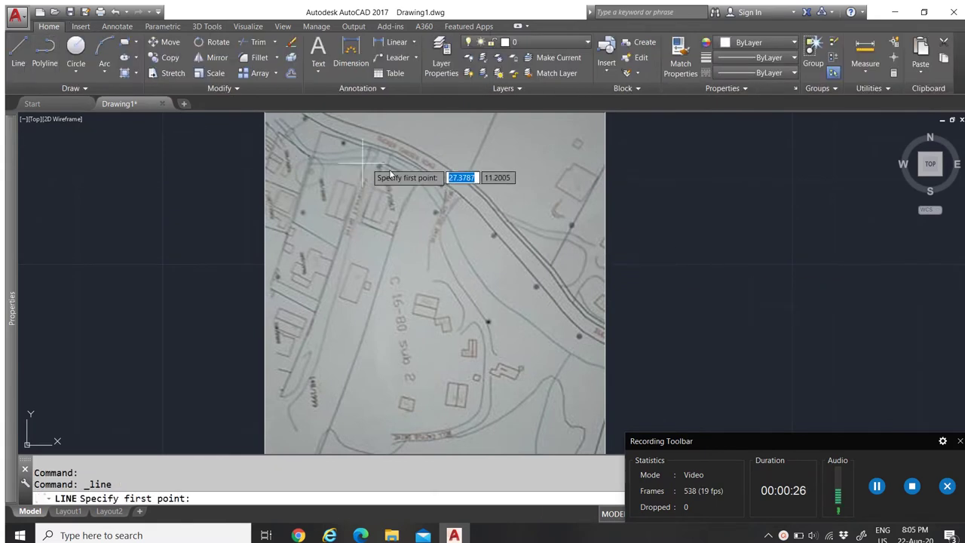
pyautogui.click(418, 296)
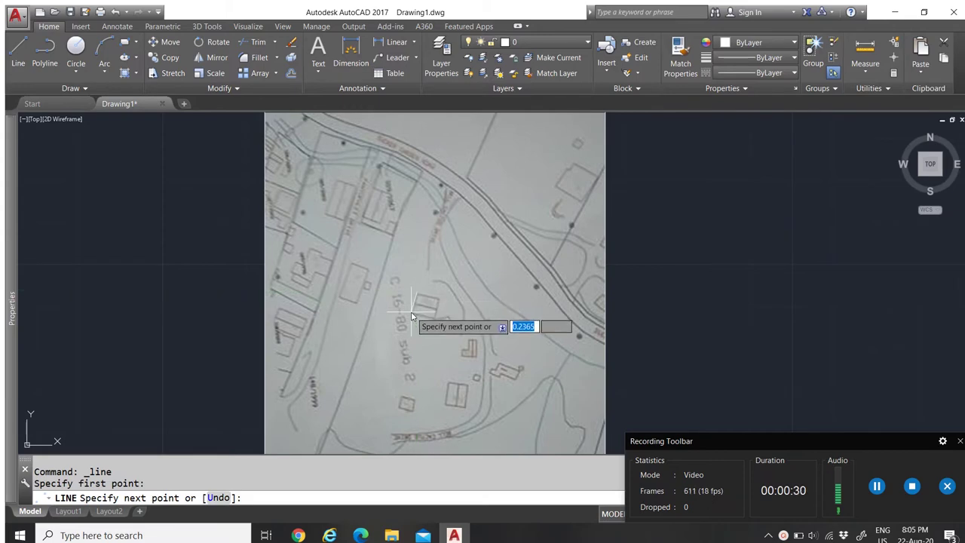
pyautogui.click(409, 318)
pyautogui.scroll(5, 413, 320)
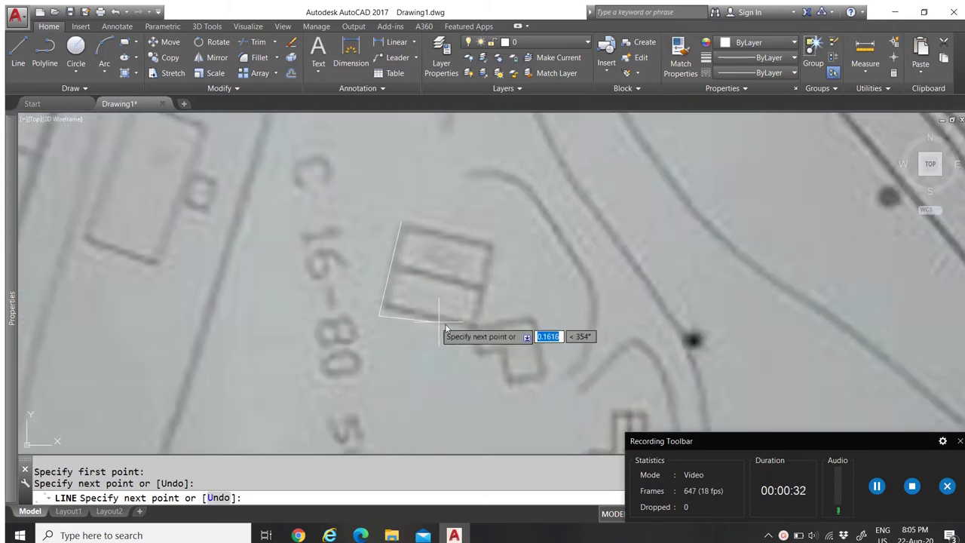
pyautogui.click(470, 326)
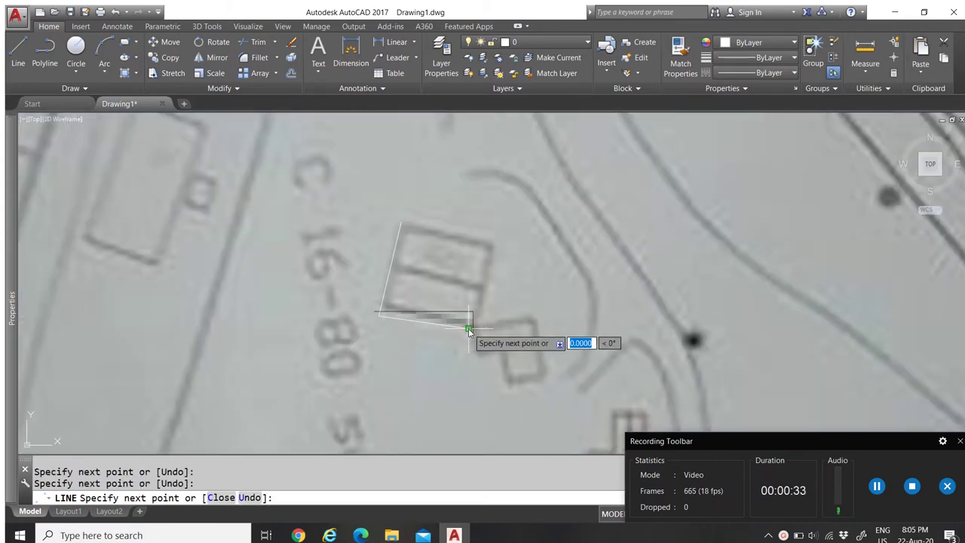
pyautogui.click(490, 245)
pyautogui.click(400, 223)
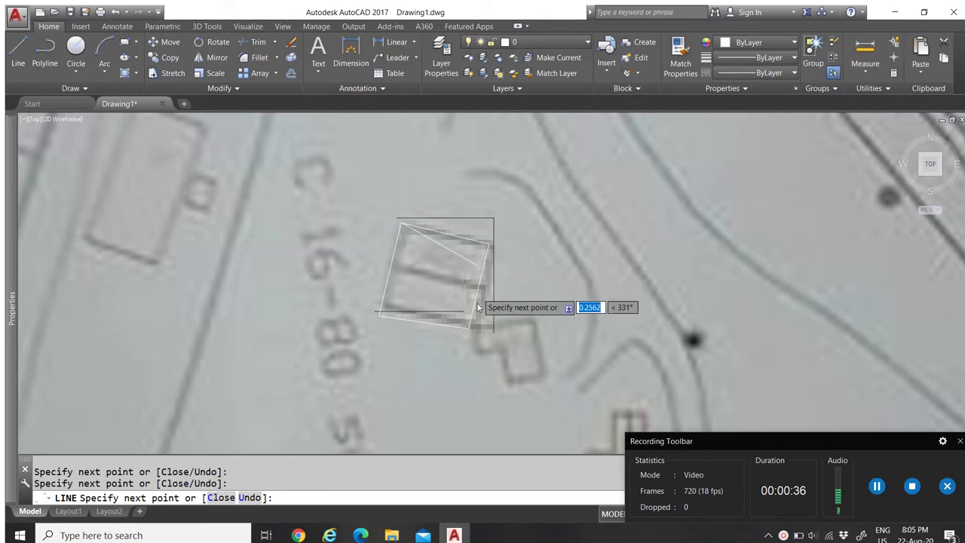
pyautogui.scroll(-8, 477, 308)
pyautogui.scroll(4, 487, 348)
pyautogui.press('Escape')
# Examine the traced building outline against the attached map image, both close up and in the whole map
pyautogui.scroll(-4, 444, 329)
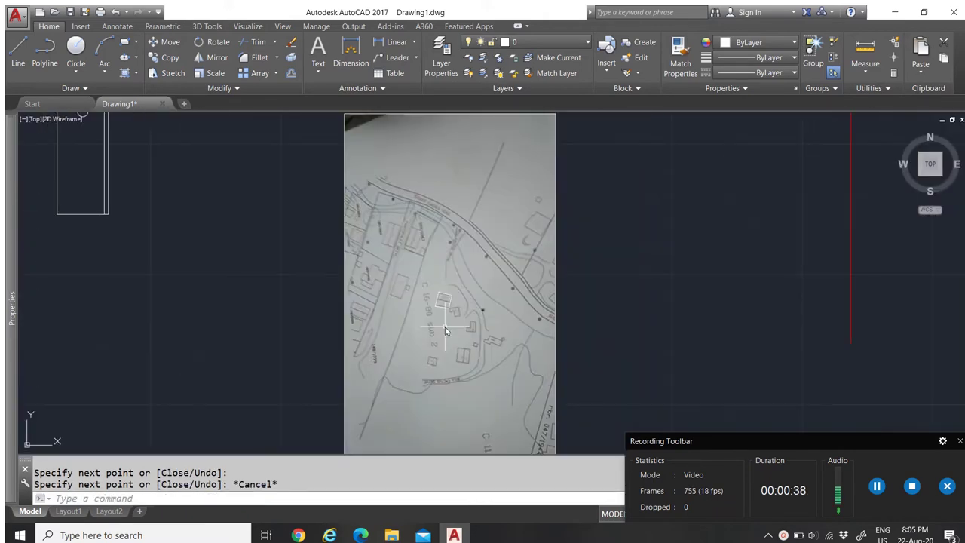
pyautogui.scroll(10, 445, 327)
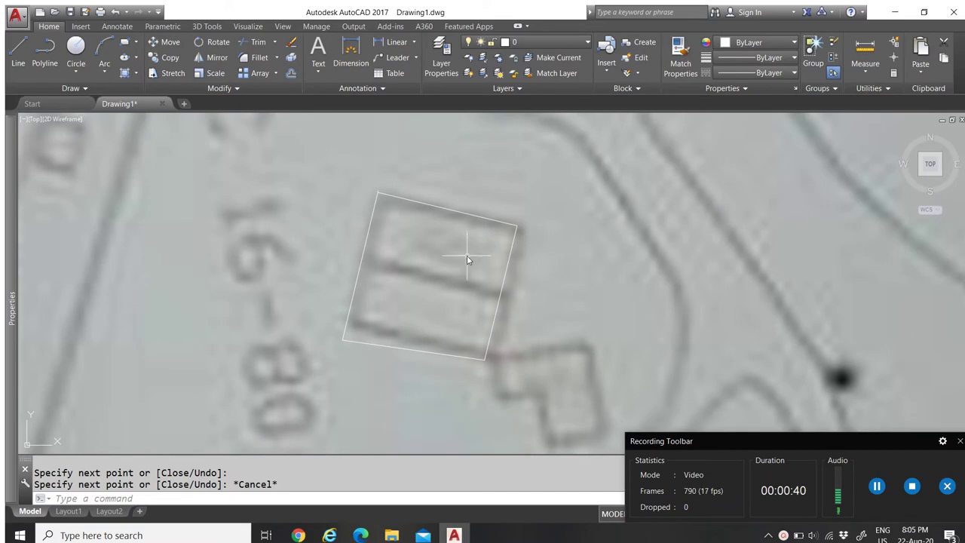
pyautogui.scroll(-8, 444, 328)
pyautogui.scroll(10, 442, 324)
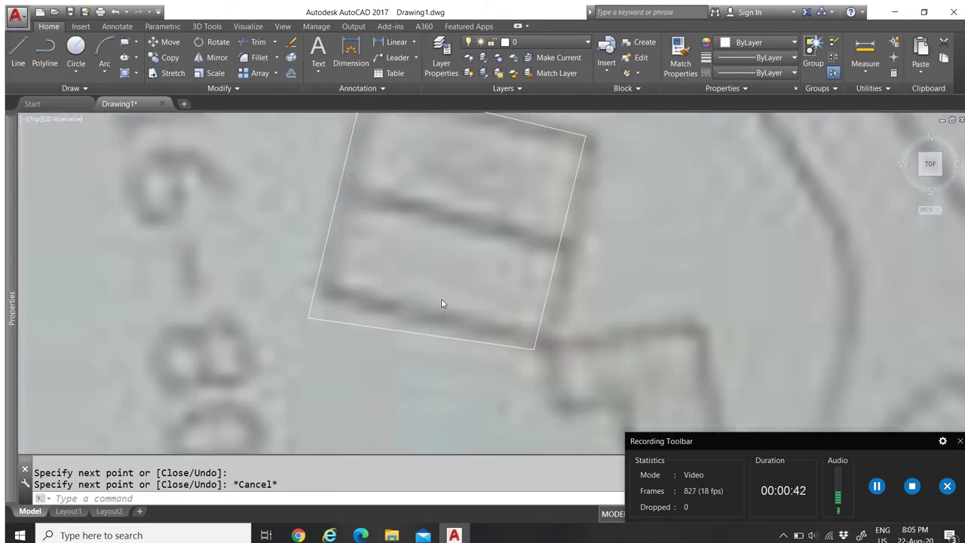
pyautogui.scroll(-10, 442, 303)
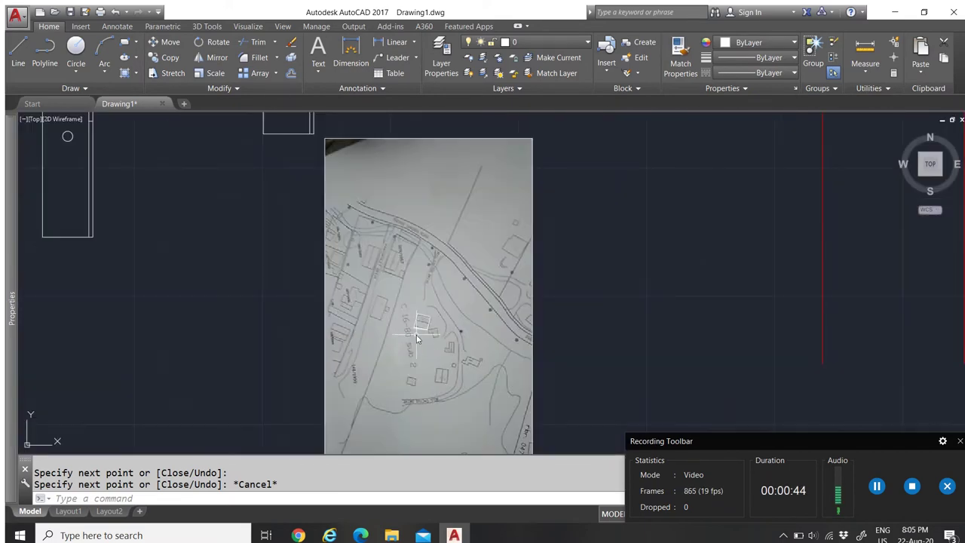
pyautogui.scroll(3, 416, 335)
pyautogui.scroll(-6, 422, 320)
pyautogui.scroll(6, 418, 324)
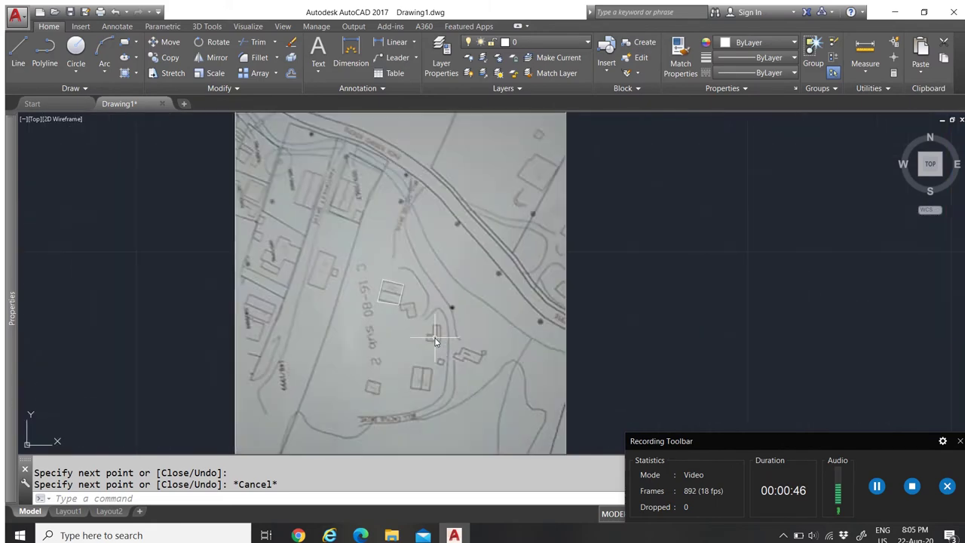
# Erase the attached site map image and the traced building outline that lies over it
pyautogui.click(619, 314)
pyautogui.click(526, 287)
pyautogui.press('Delete')
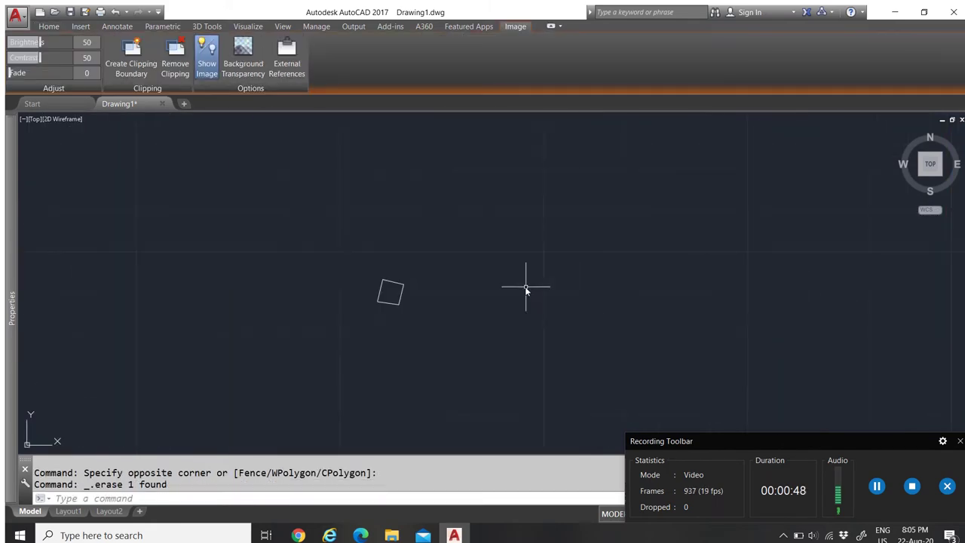
pyautogui.click(244, 237)
pyautogui.click(550, 386)
pyautogui.press('Delete')
pyautogui.scroll(-3, 373, 336)
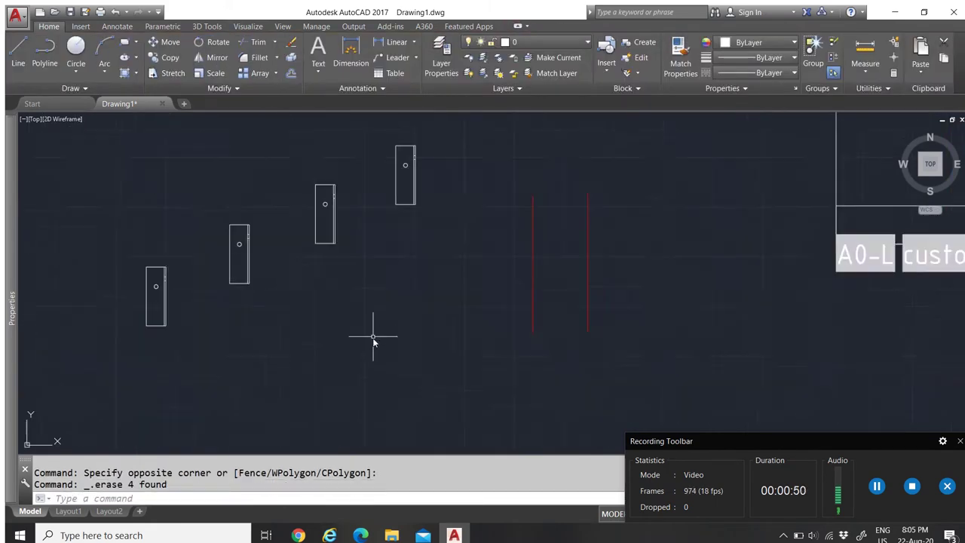
pyautogui.scroll(-4, 369, 339)
pyautogui.scroll(3, 392, 328)
pyautogui.scroll(-2, 400, 331)
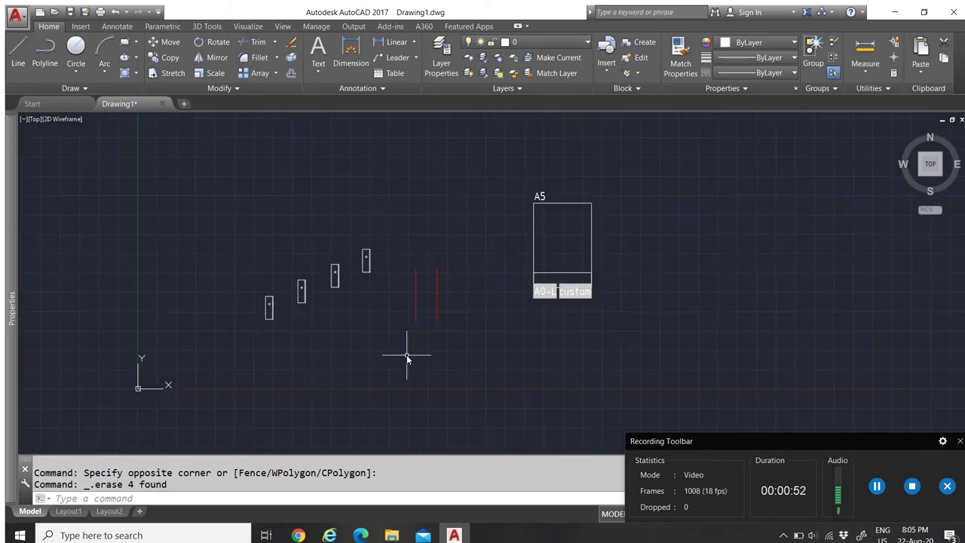
pyautogui.click(80, 27)
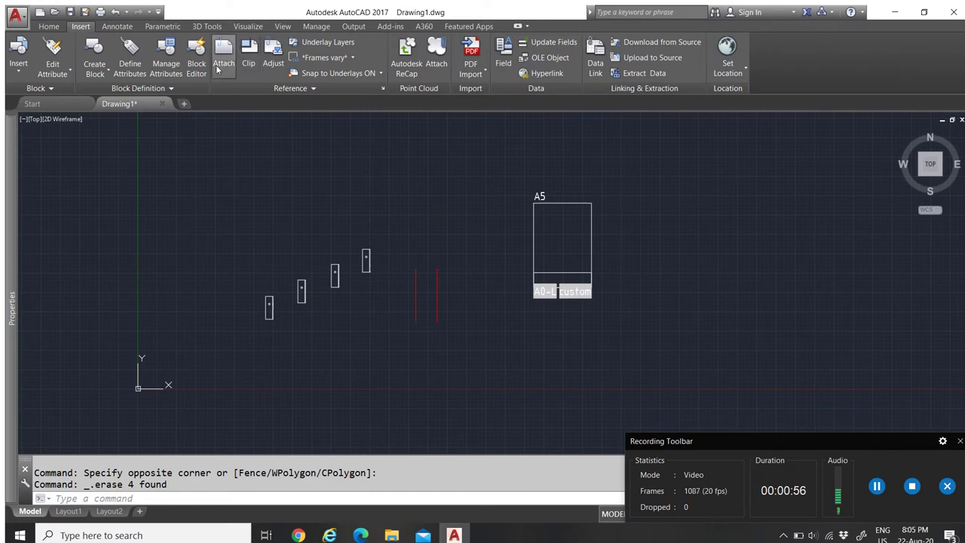
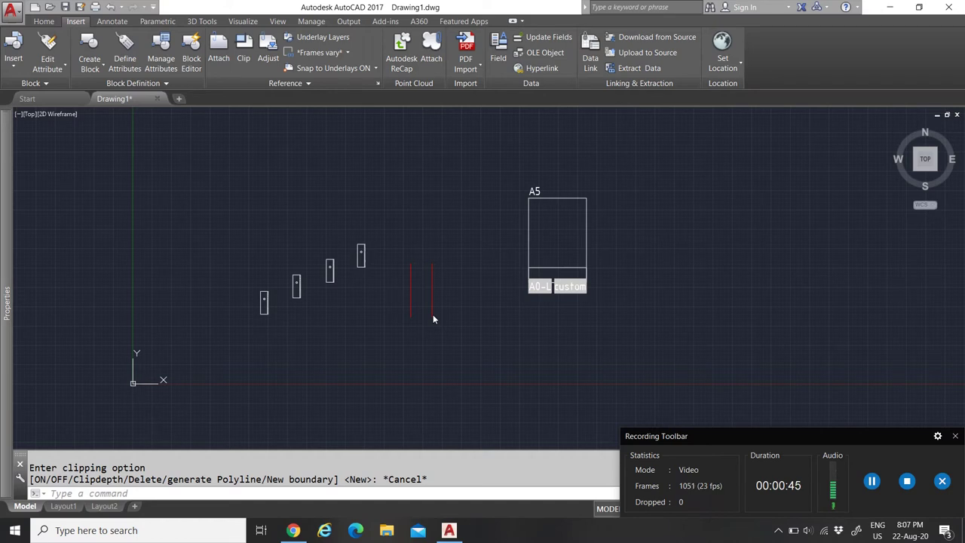
pyautogui.scroll(3, 424, 285)
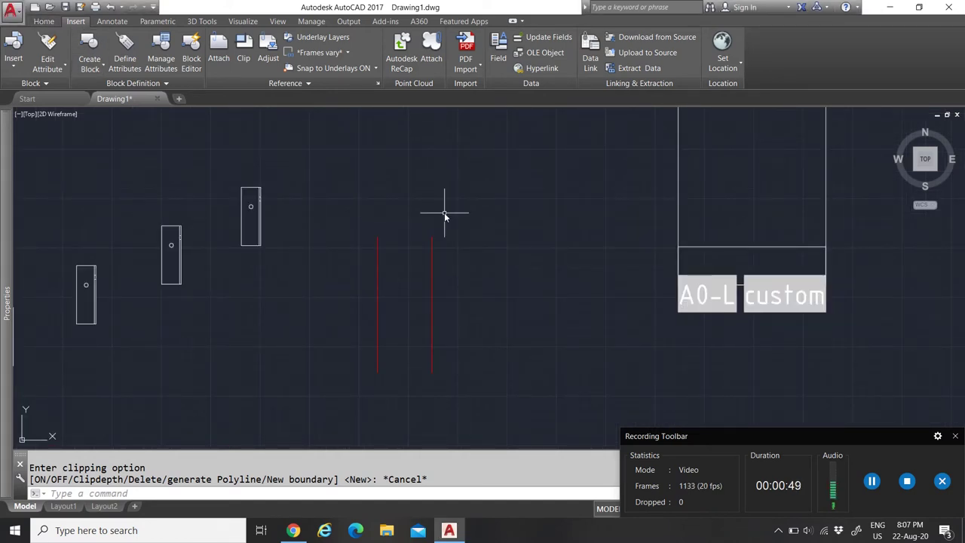
pyautogui.scroll(-6, 344, 287)
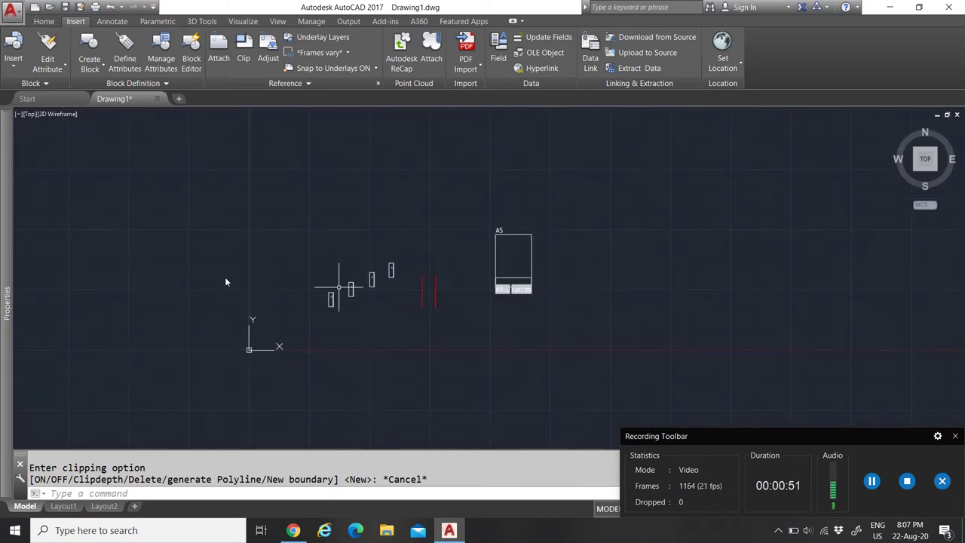
pyautogui.scroll(-3, 307, 315)
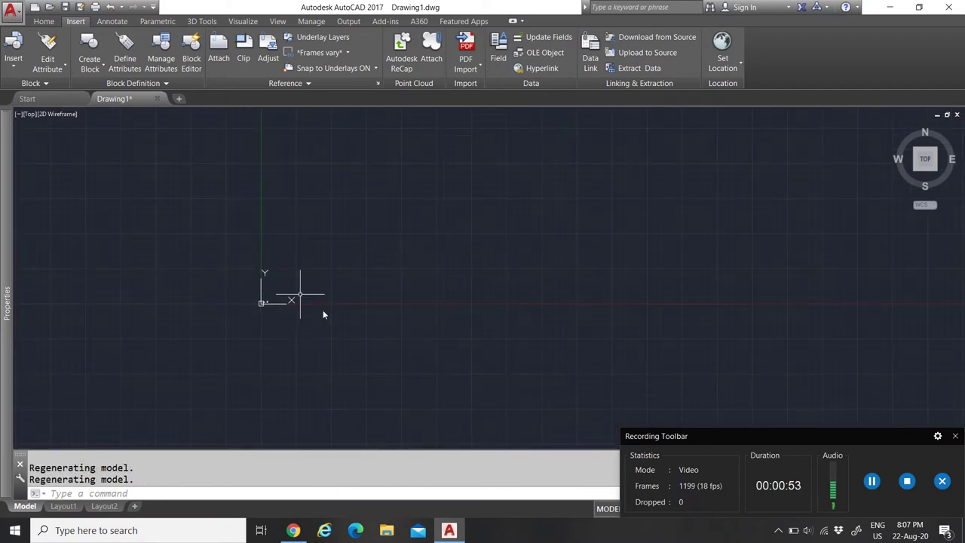
pyautogui.scroll(8, 312, 243)
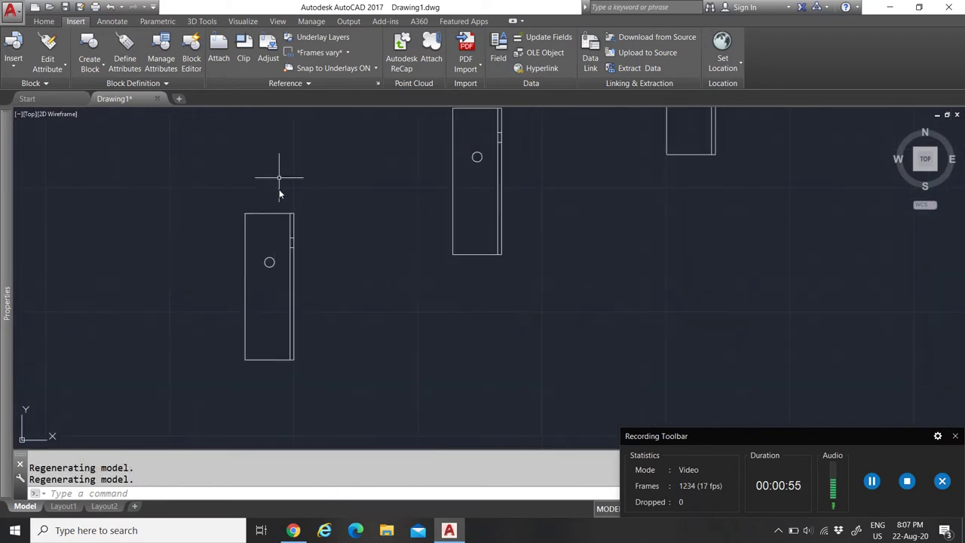
pyautogui.scroll(-6, 302, 315)
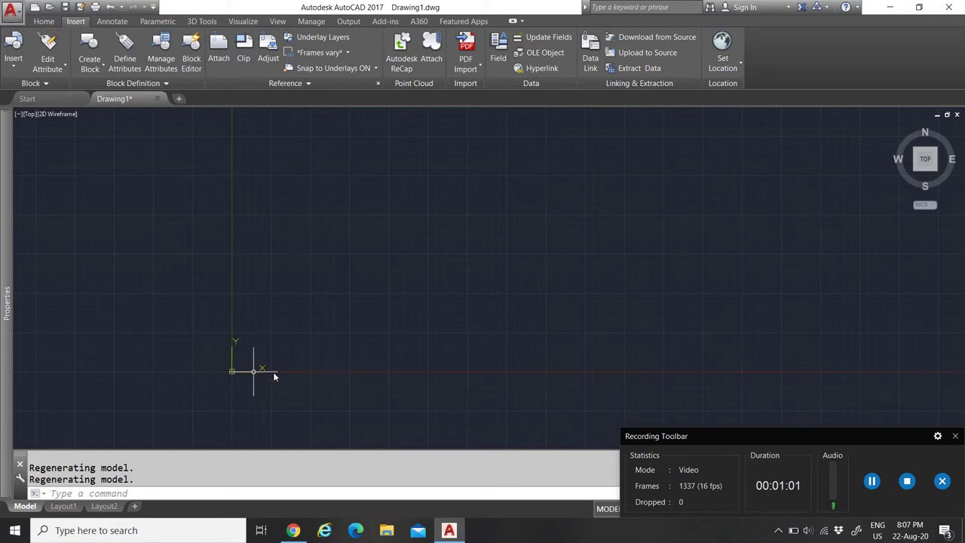
pyautogui.scroll(-1, 249, 373)
pyautogui.scroll(5, 368, 379)
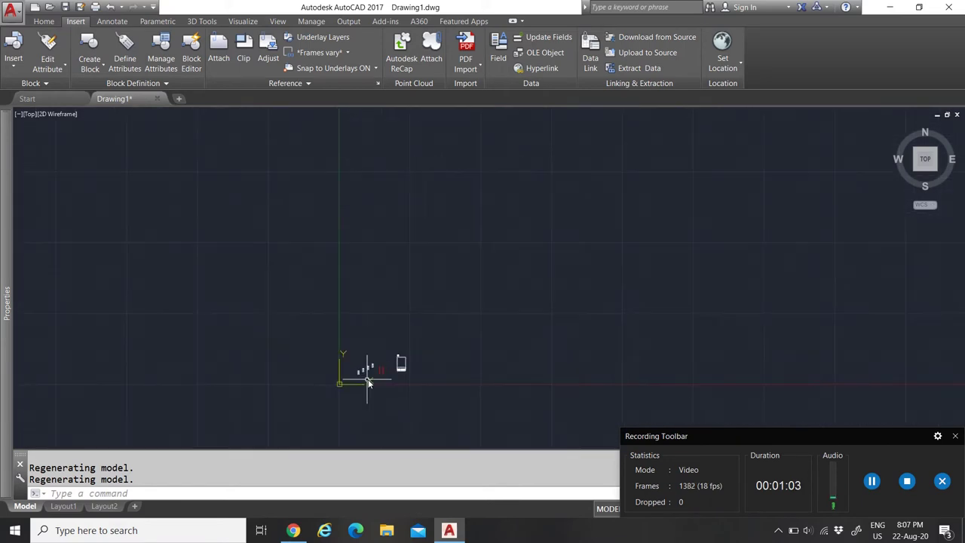
pyautogui.scroll(4, 301, 369)
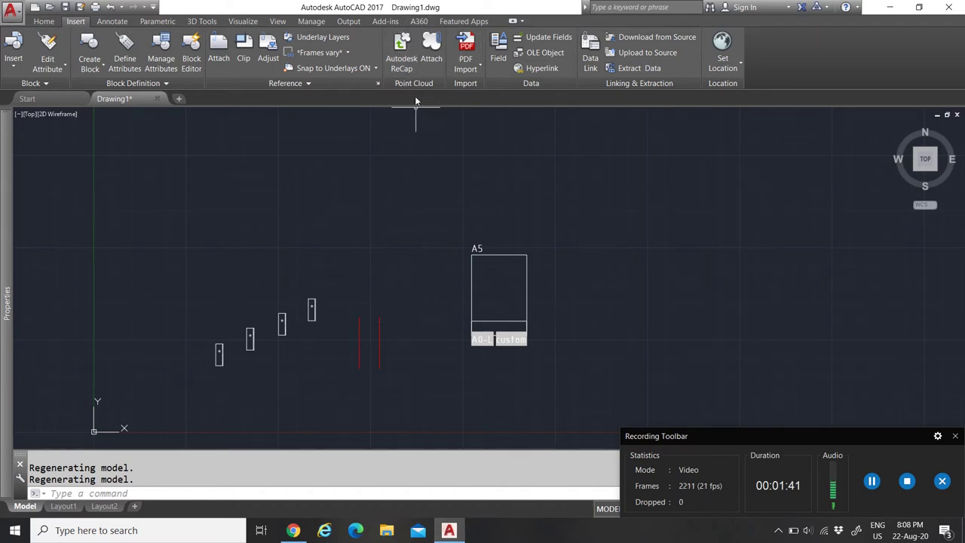
pyautogui.click(473, 68)
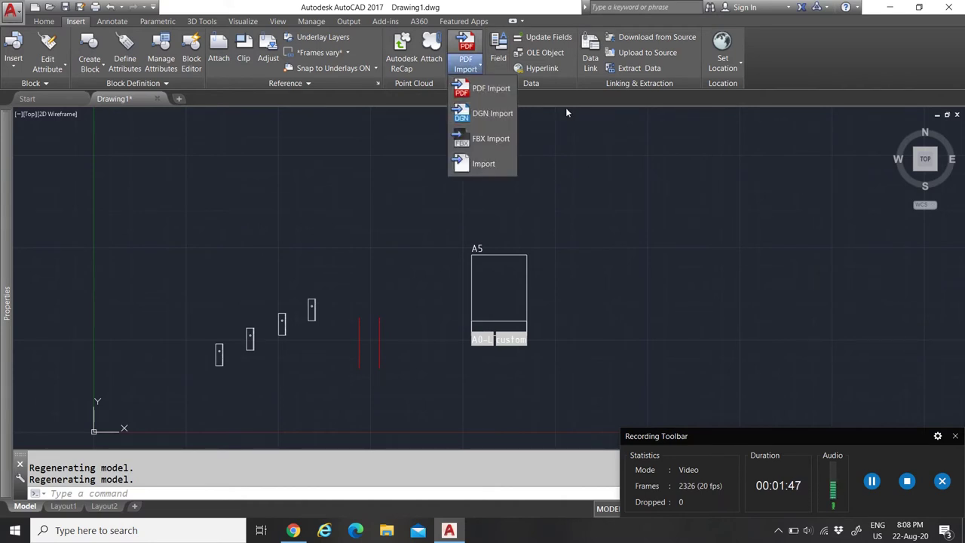
pyautogui.click(571, 140)
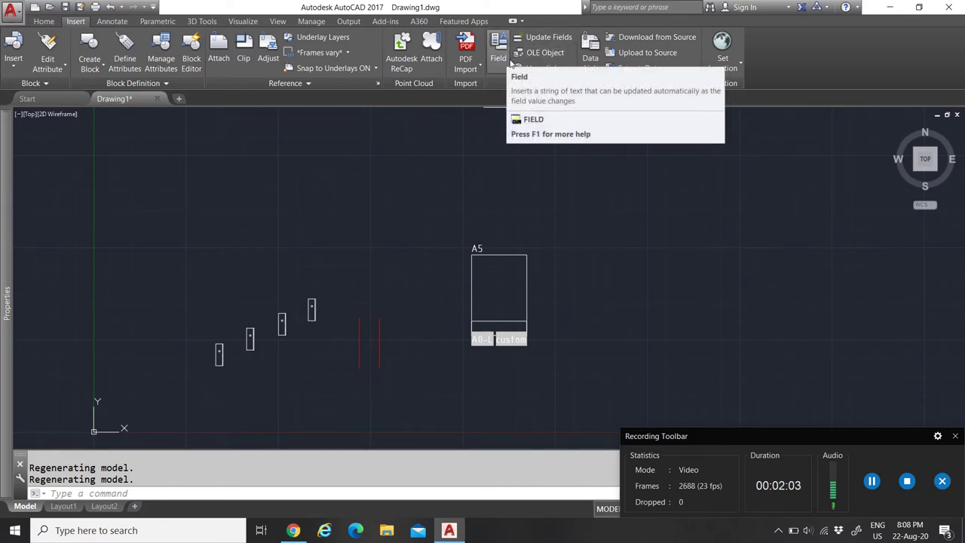
pyautogui.click(500, 48)
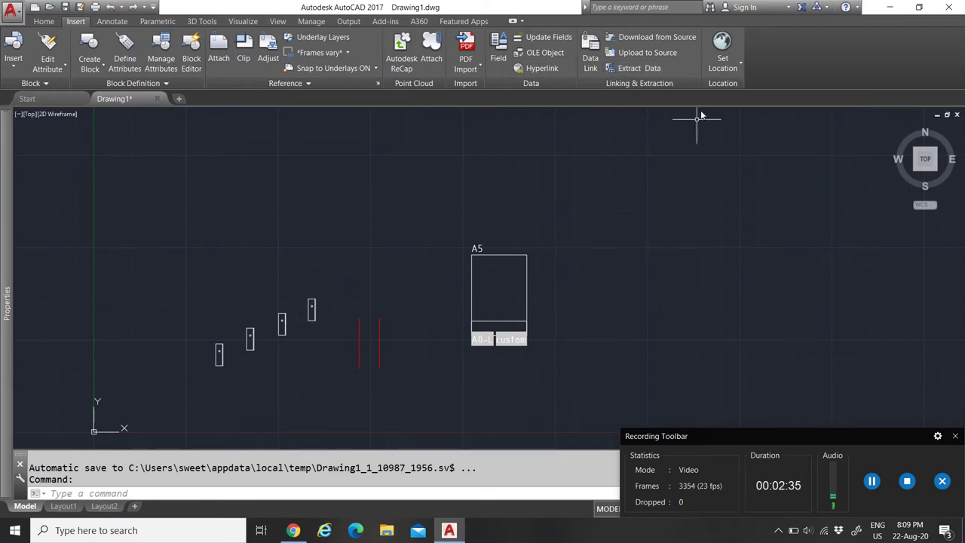
pyautogui.click(734, 67)
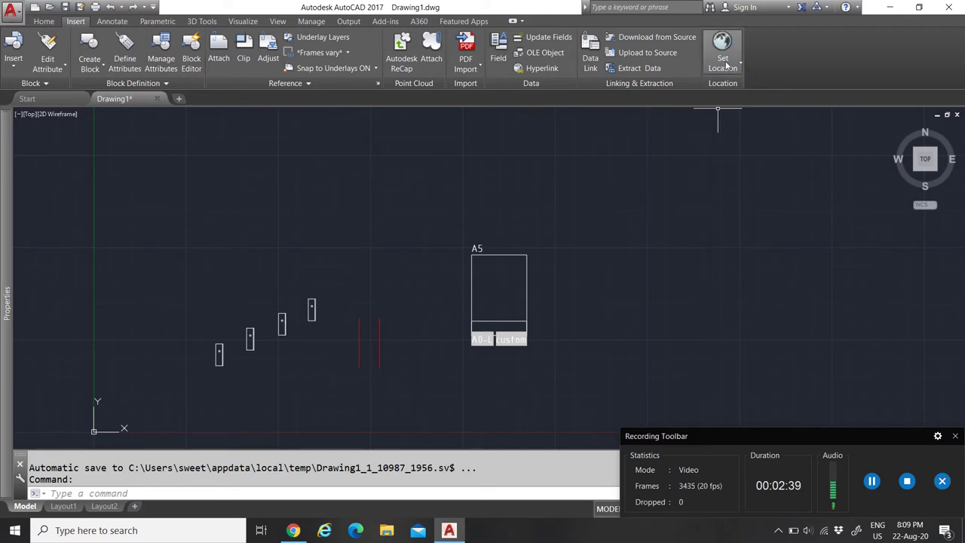
pyautogui.click(726, 66)
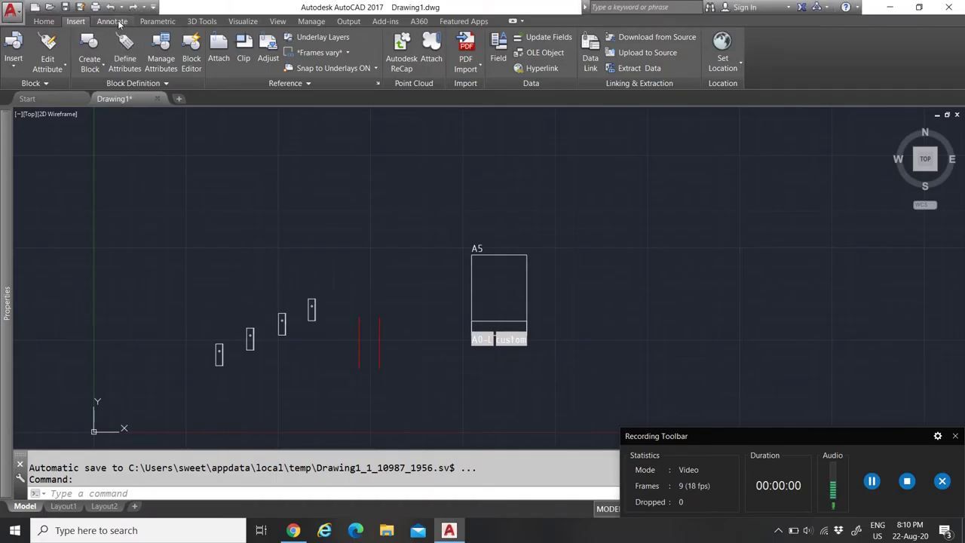
# Draw a closed four-sided wipeout that covers the A5 label and the upper part of the frame below it
pyautogui.click(111, 23)
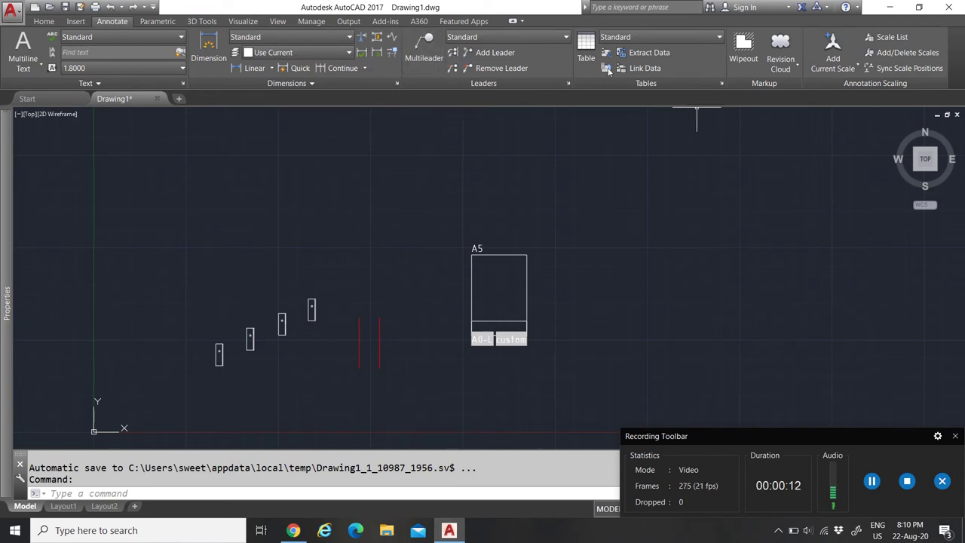
pyautogui.click(736, 53)
pyautogui.scroll(4, 476, 276)
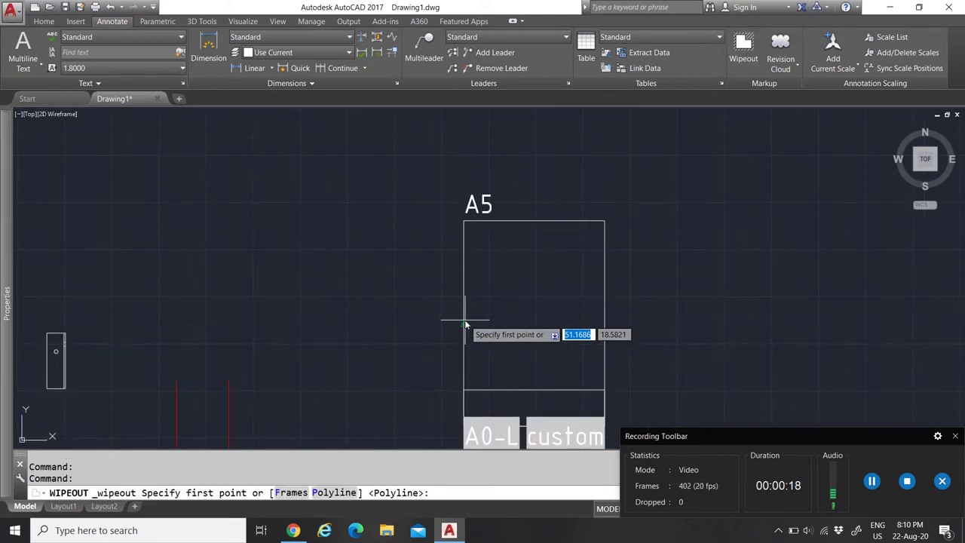
pyautogui.click(464, 321)
pyautogui.click(458, 166)
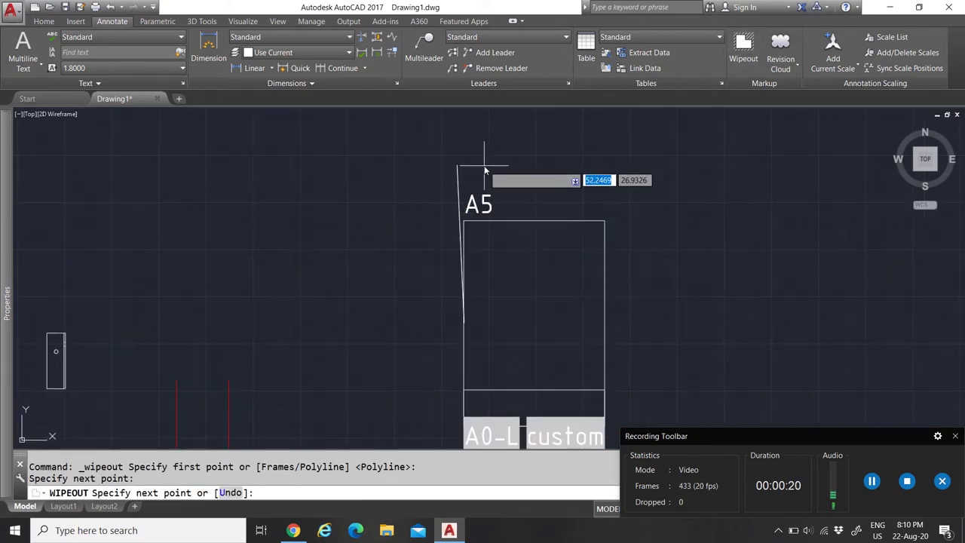
pyautogui.click(636, 181)
pyautogui.click(639, 349)
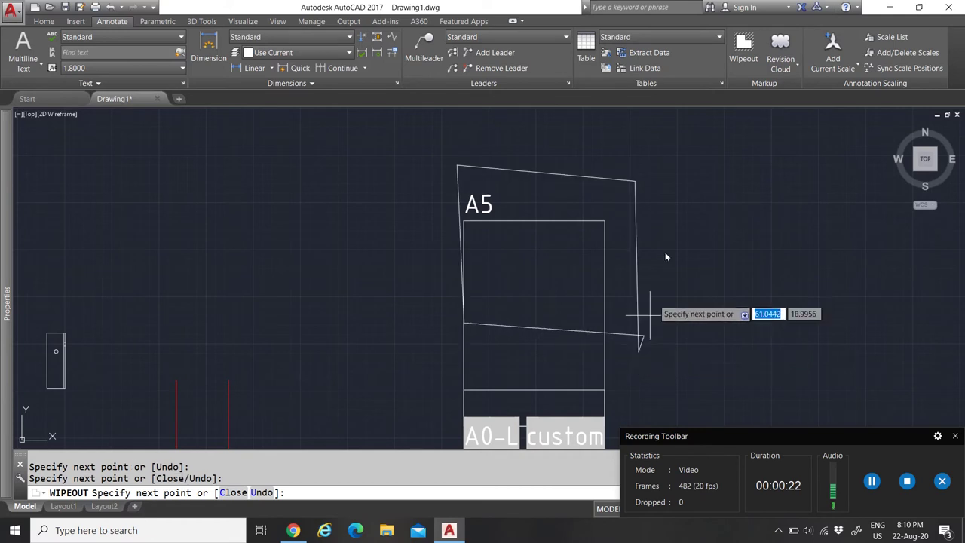
pyautogui.rightClick(676, 219)
pyautogui.click(700, 226)
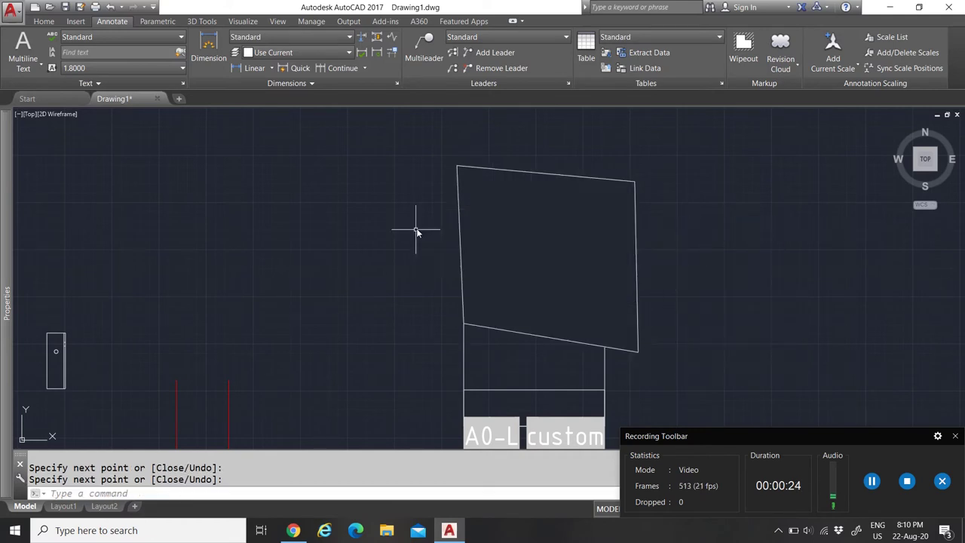
# Select the wipeout and try to set its background transparency property to Yes
pyautogui.scroll(-5, 415, 231)
pyautogui.scroll(3, 384, 179)
pyautogui.scroll(2, 452, 207)
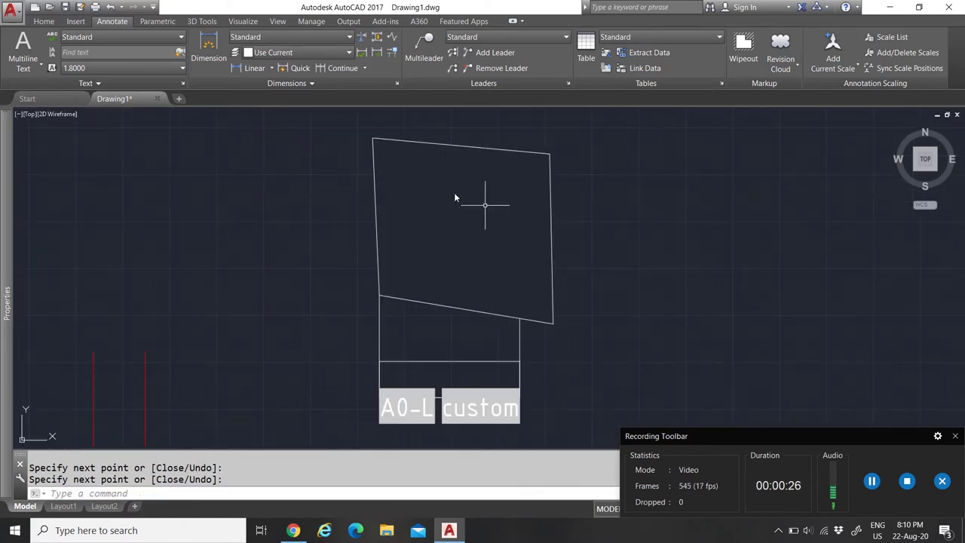
pyautogui.click(550, 167)
pyautogui.moveTo(21, 434)
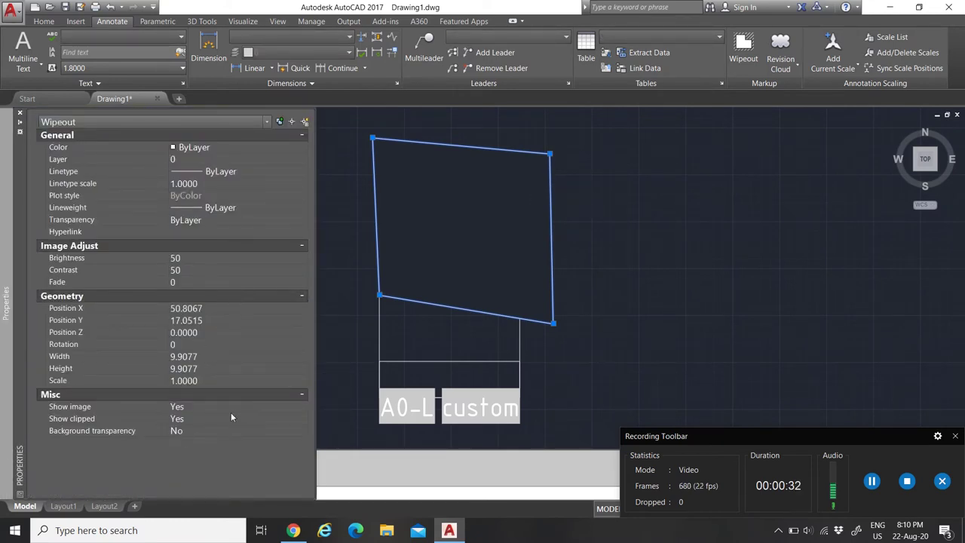
pyautogui.click(205, 430)
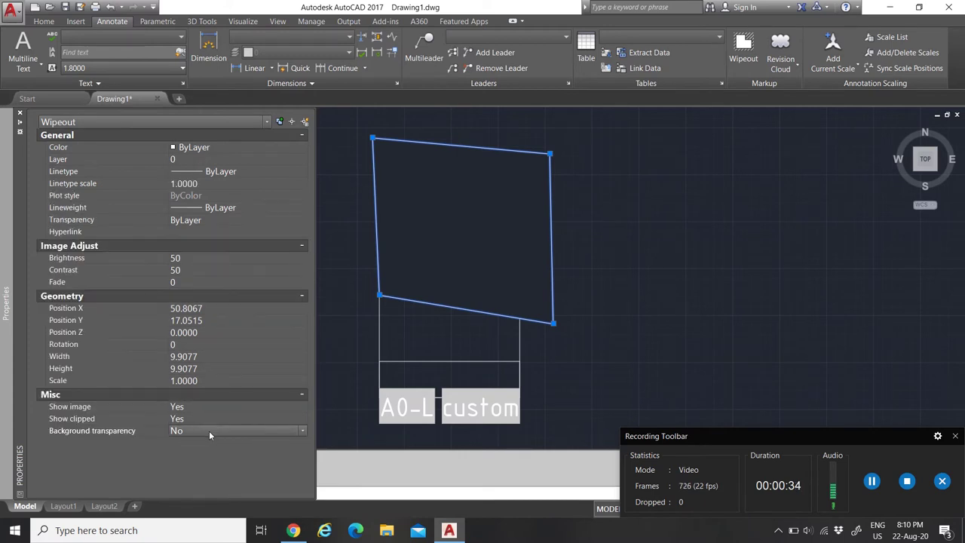
pyautogui.click(209, 431)
pyautogui.click(206, 447)
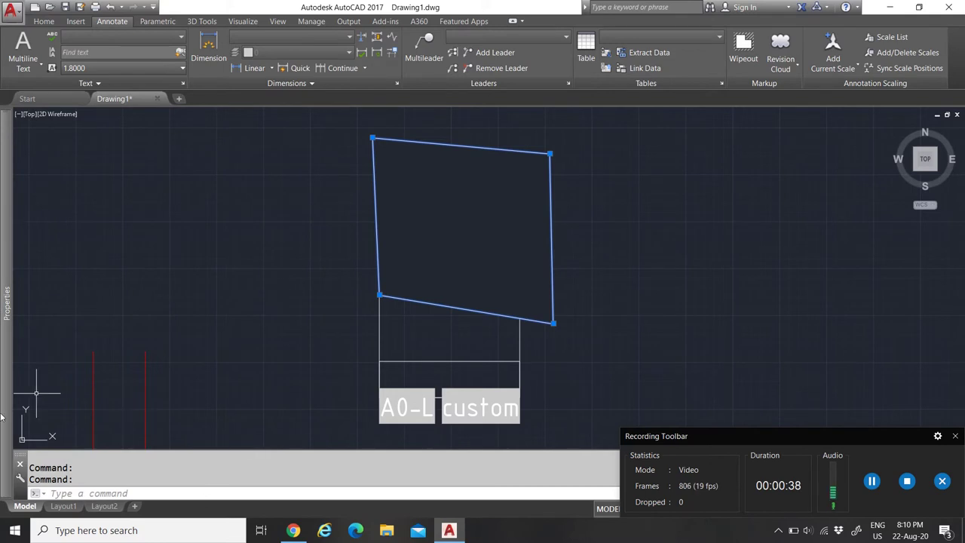
pyautogui.moveTo(15, 392)
pyautogui.click(209, 429)
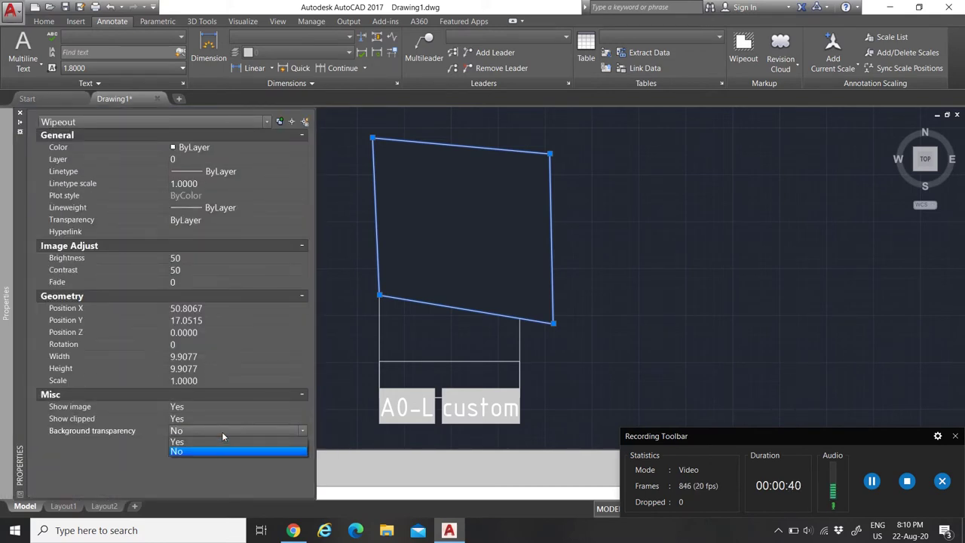
pyautogui.click(210, 441)
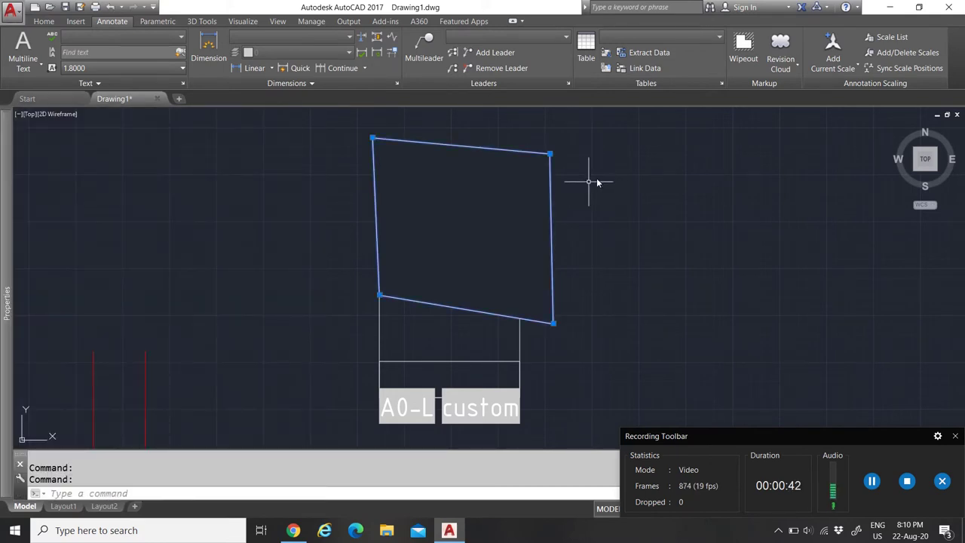
pyautogui.moveTo(15, 391)
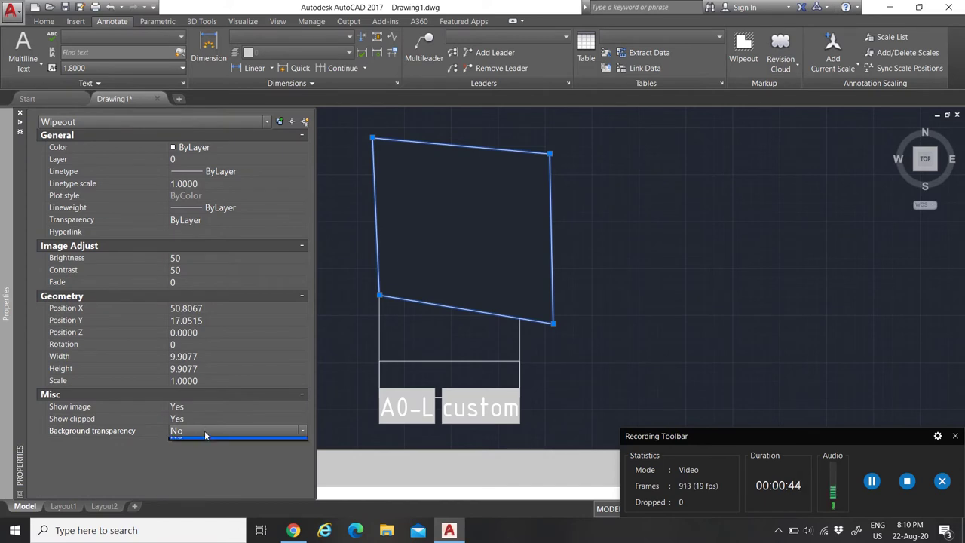
pyautogui.click(204, 430)
pyautogui.click(203, 422)
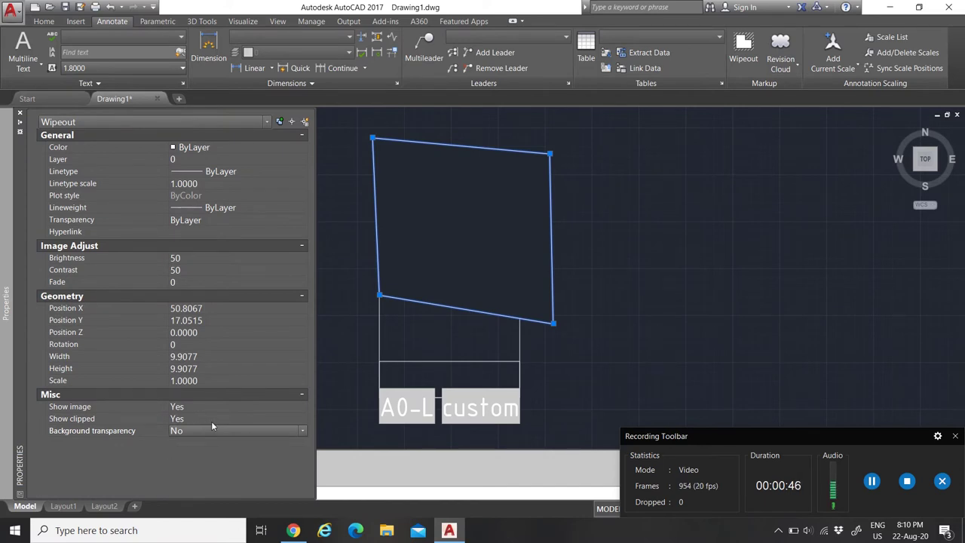
# Try to set the selected wipeout's Show clipped property to No
pyautogui.click(212, 421)
pyautogui.click(221, 420)
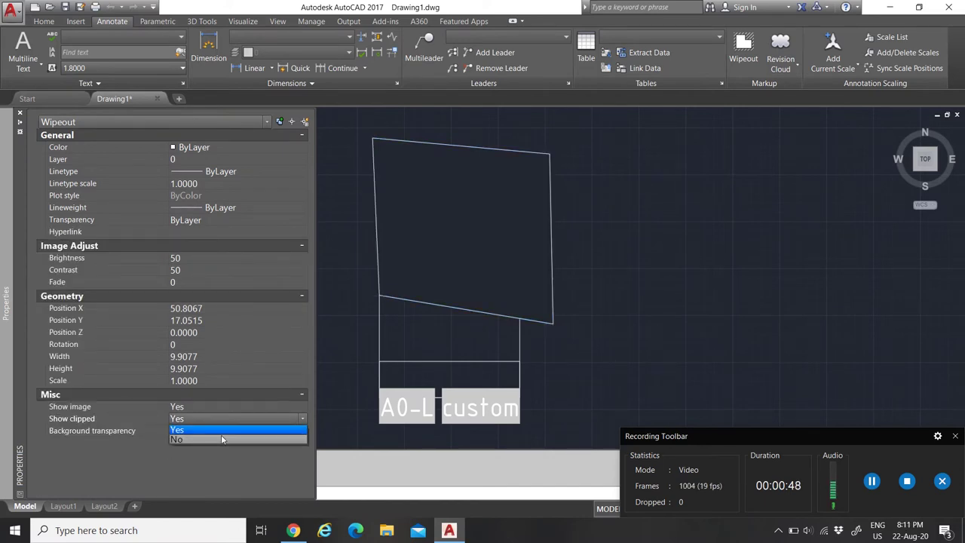
pyautogui.click(221, 436)
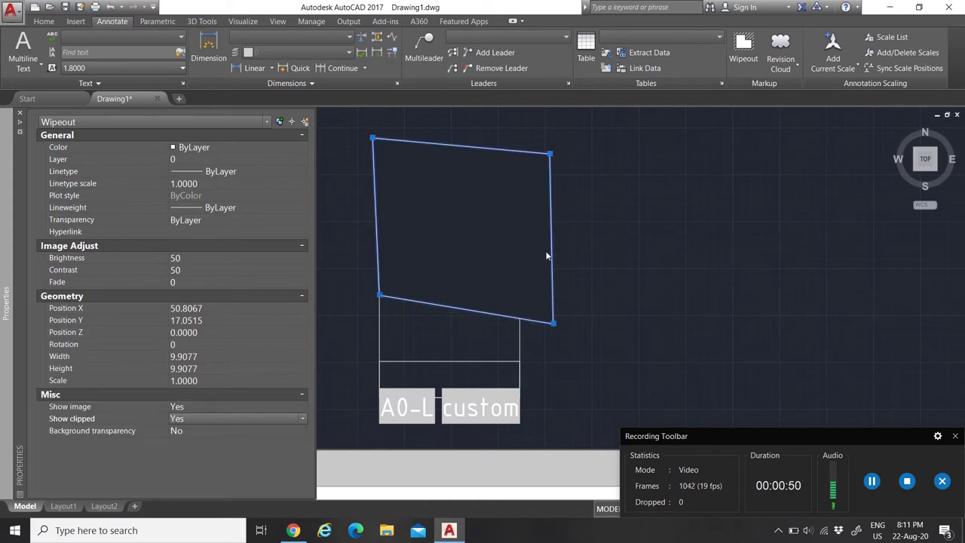
pyautogui.click(208, 419)
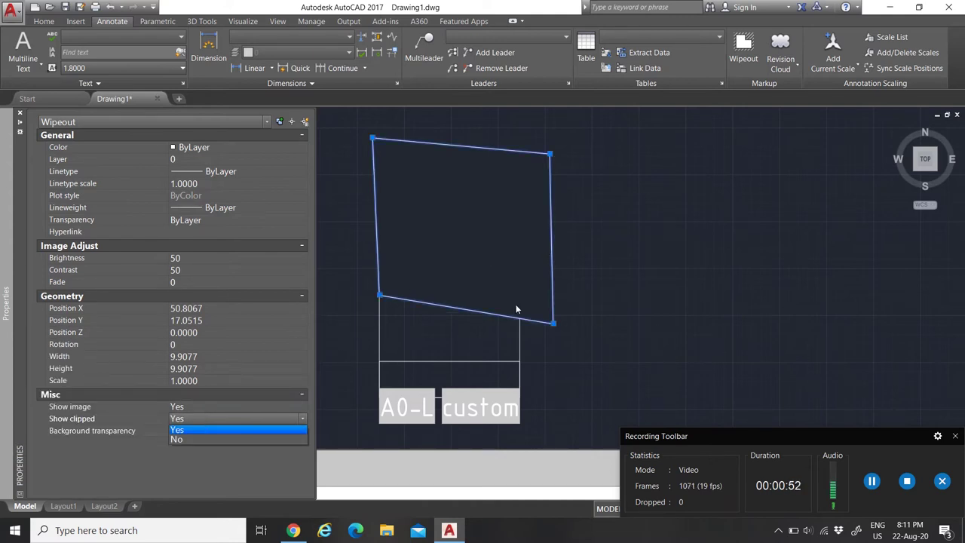
pyautogui.press('Escape')
pyautogui.hotkey('ctrl', '1')
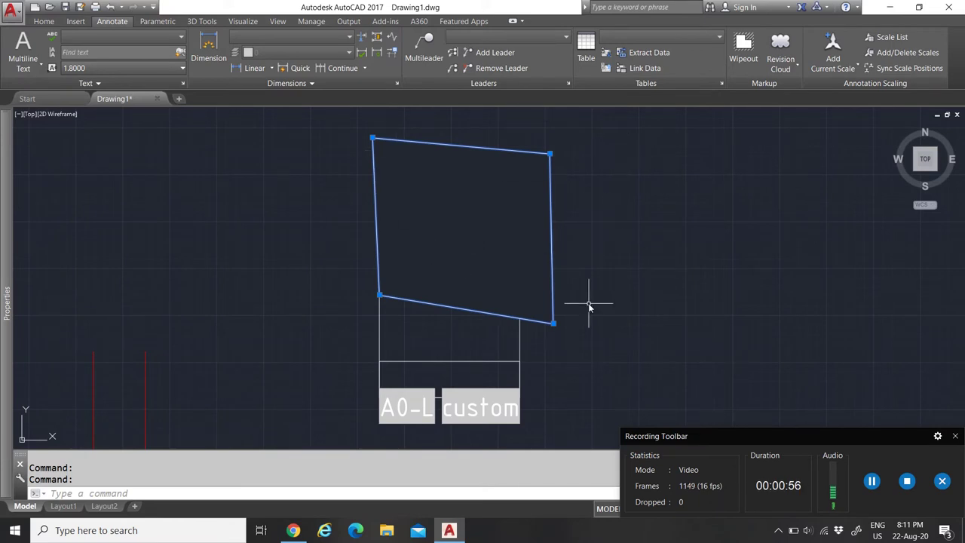
# Turn off the display of wipeout frames with the Wipeout command's Frames option
pyautogui.click(106, 493)
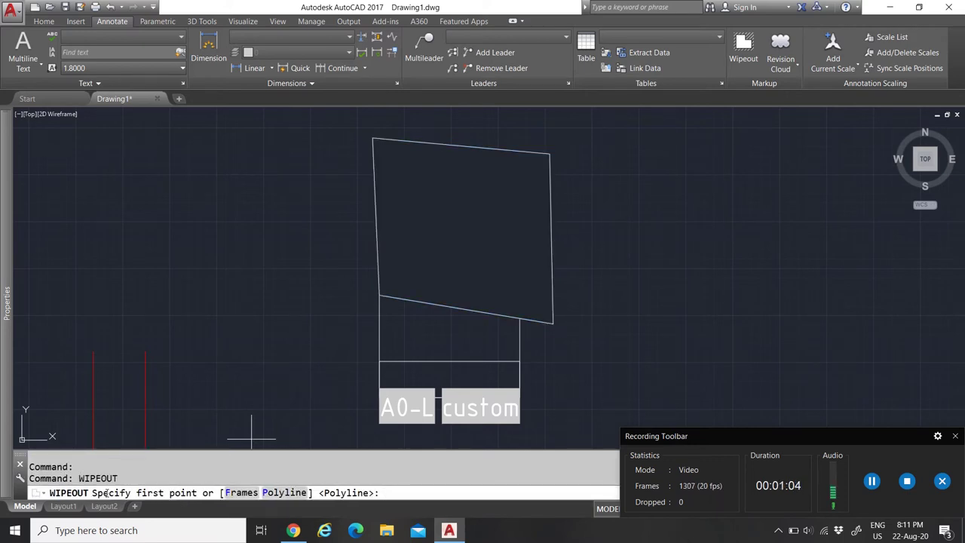
pyautogui.press('Return')
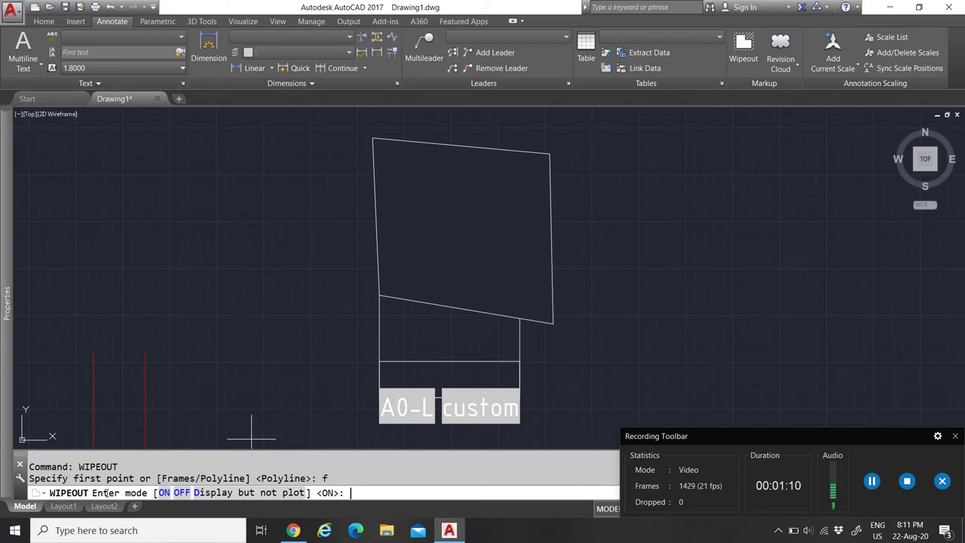
pyautogui.press('Return')
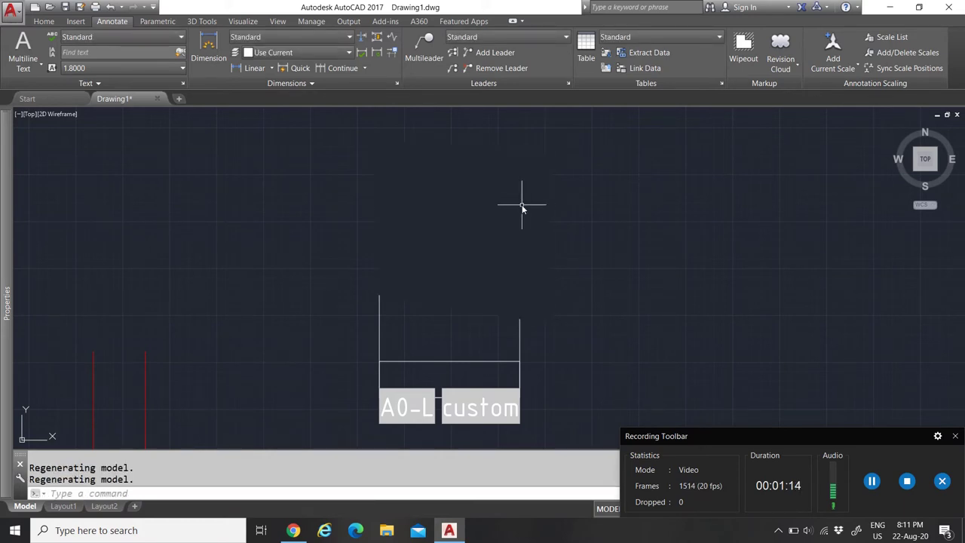
# Check whether the frameless wipeout over the A5 frame can still be selected, and clear the selection
pyautogui.click(422, 143)
pyautogui.press('Escape')
pyautogui.scroll(-5, 510, 327)
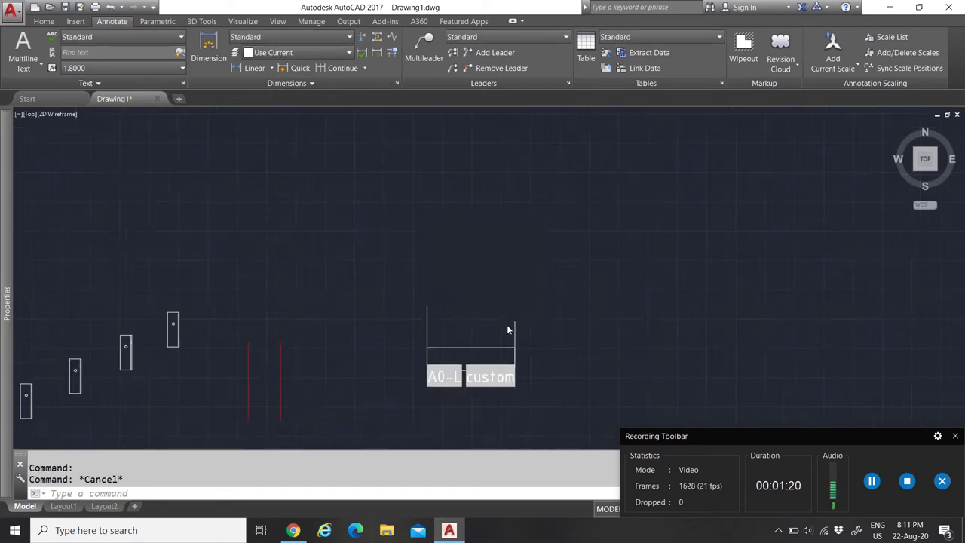
pyautogui.scroll(3, 513, 371)
pyautogui.scroll(2, 528, 276)
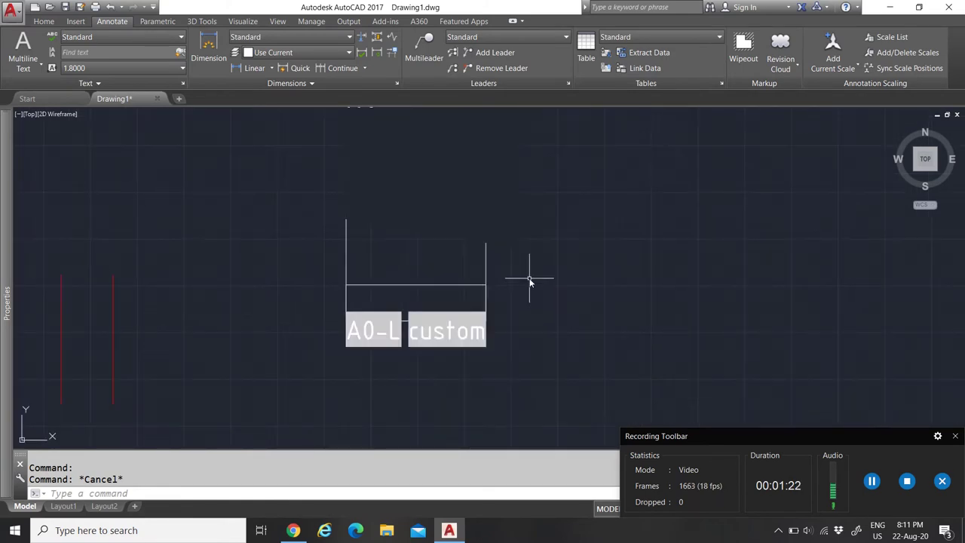
pyautogui.scroll(-6, 528, 269)
pyautogui.scroll(6, 530, 274)
pyautogui.click(527, 216)
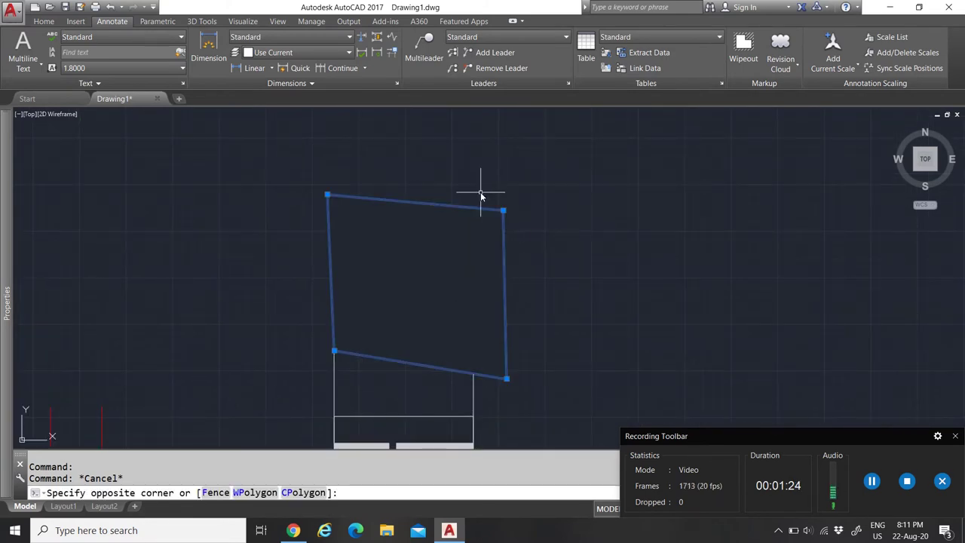
pyautogui.click(480, 192)
pyautogui.press('Escape')
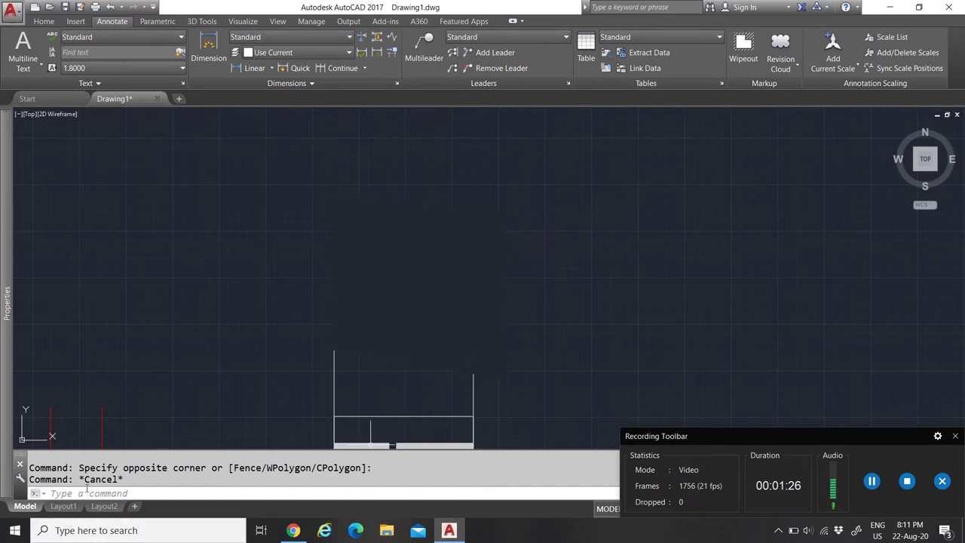
pyautogui.click(88, 492)
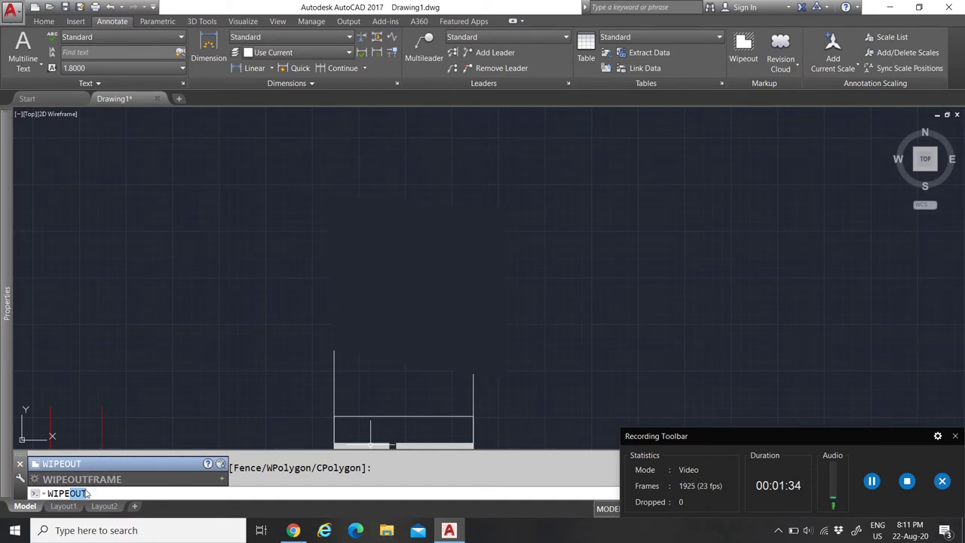
pyautogui.click(83, 478)
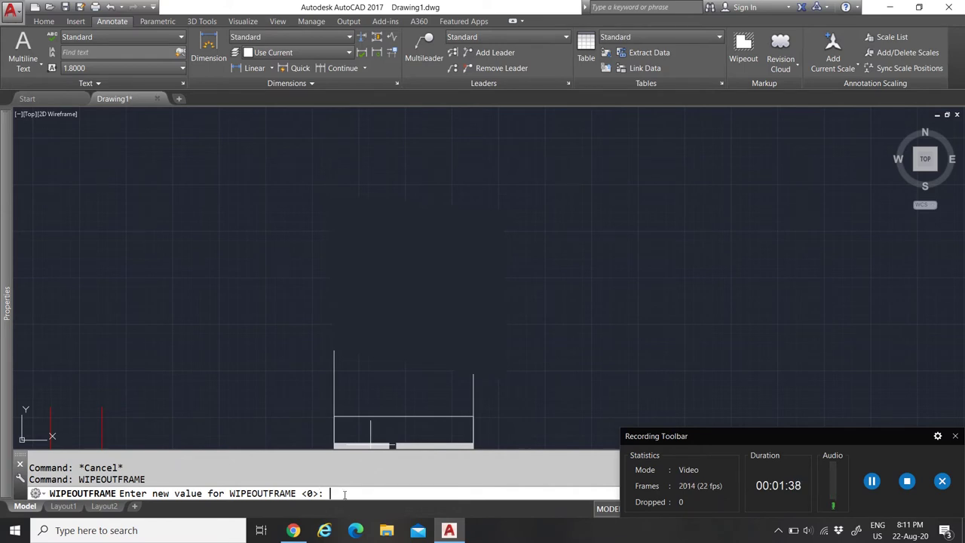
pyautogui.press('Escape')
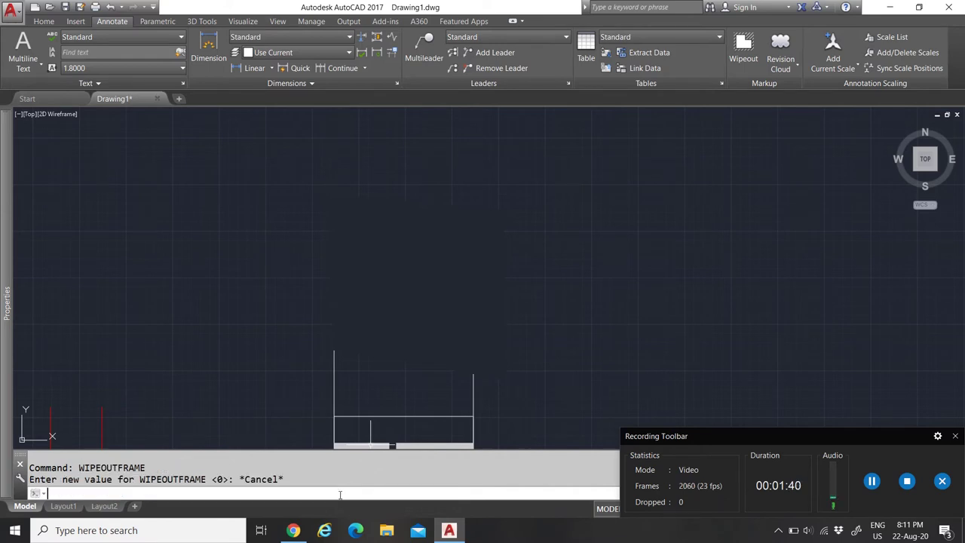
# Set the Wipeout command's Frames mode to ON
pyautogui.write('wioe')
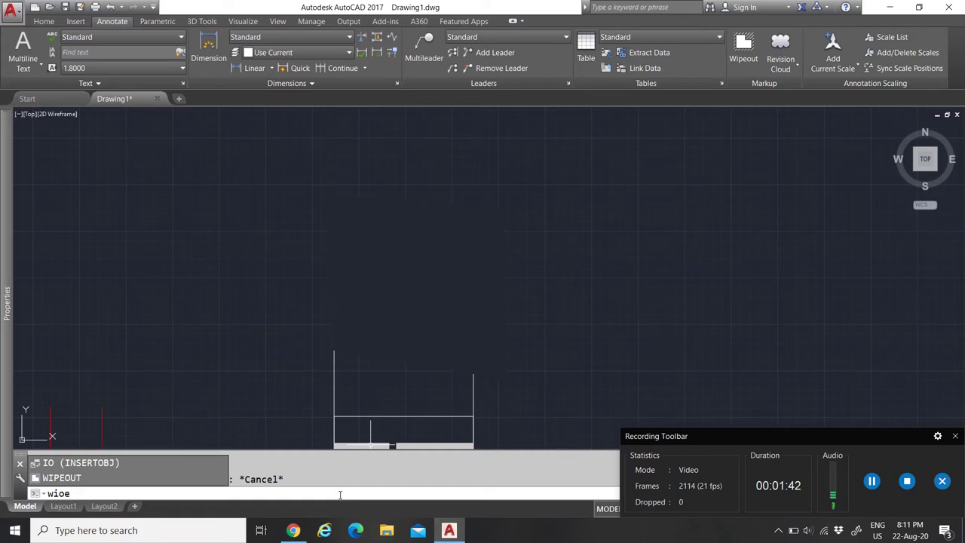
pyautogui.press('BackSpace')
pyautogui.press('BackSpace')
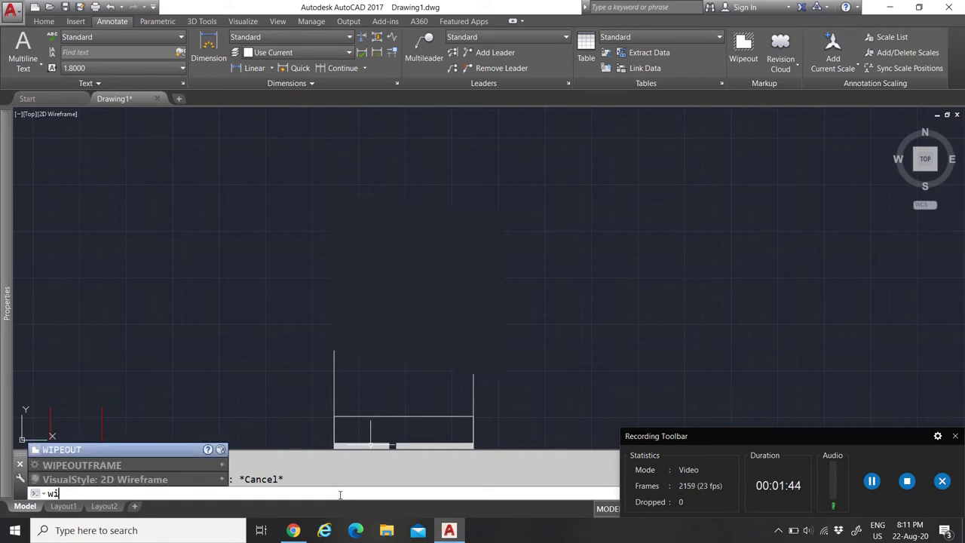
pyautogui.press('Return')
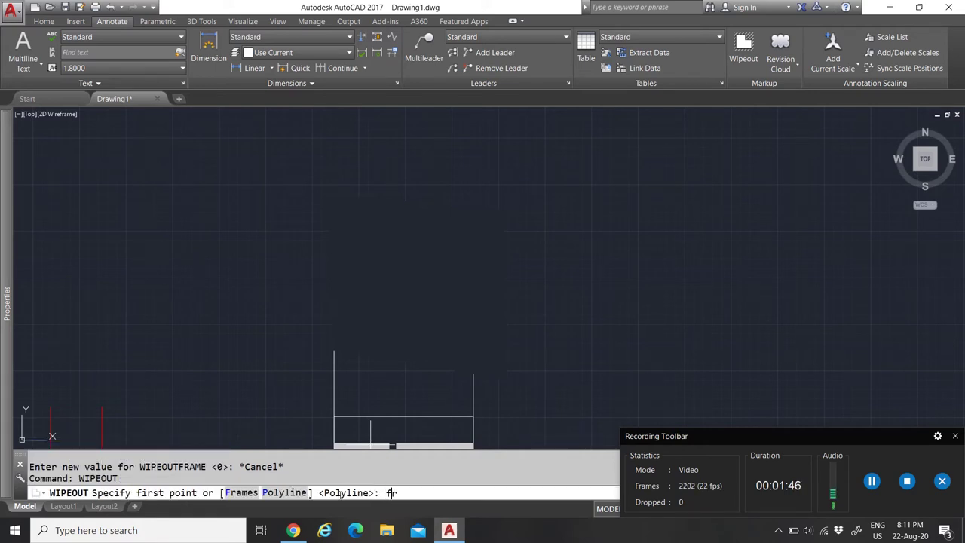
pyautogui.write('fr')
pyautogui.press('Return')
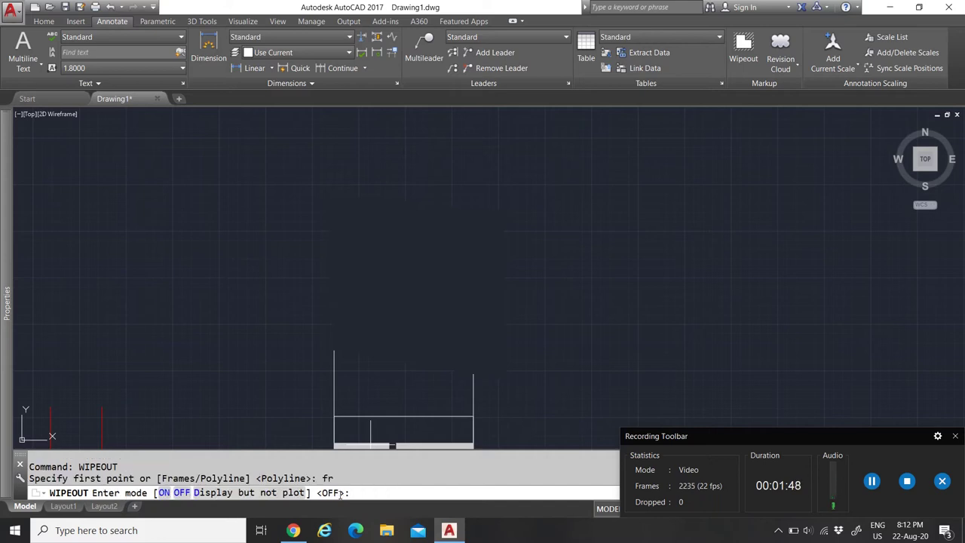
pyautogui.write('on')
pyautogui.press('Return')
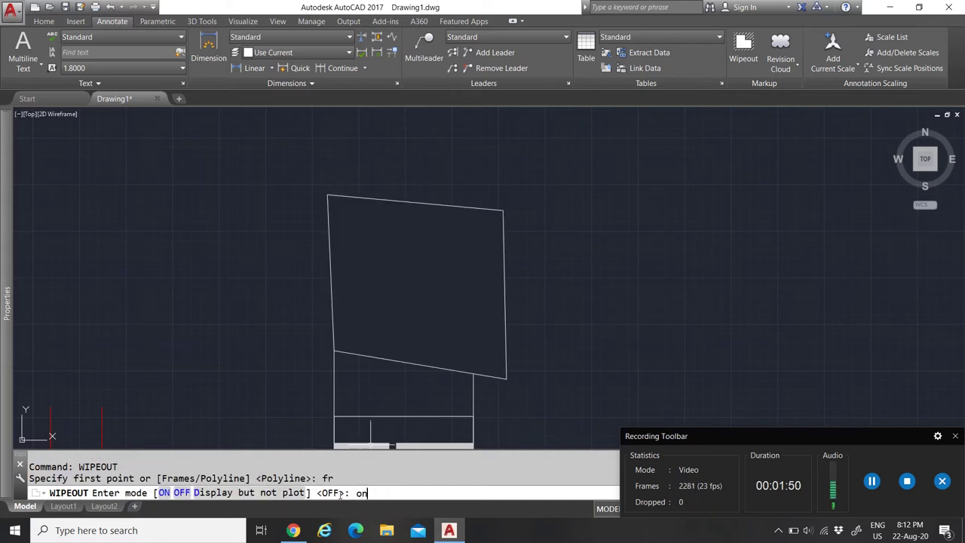
# Erase the four-sided wipeout that covers the A5 label and the upper part of the frame
pyautogui.click(513, 230)
pyautogui.click(504, 193)
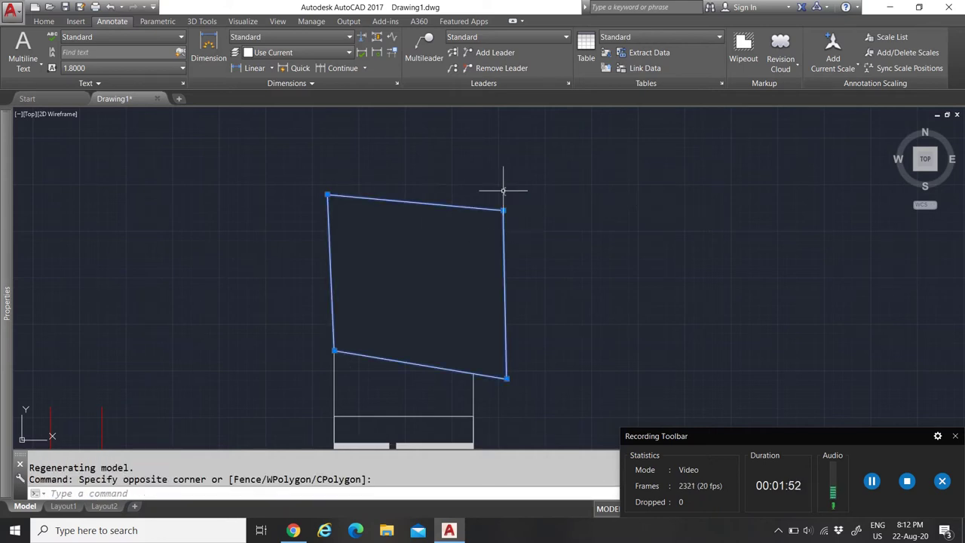
pyautogui.press('Delete')
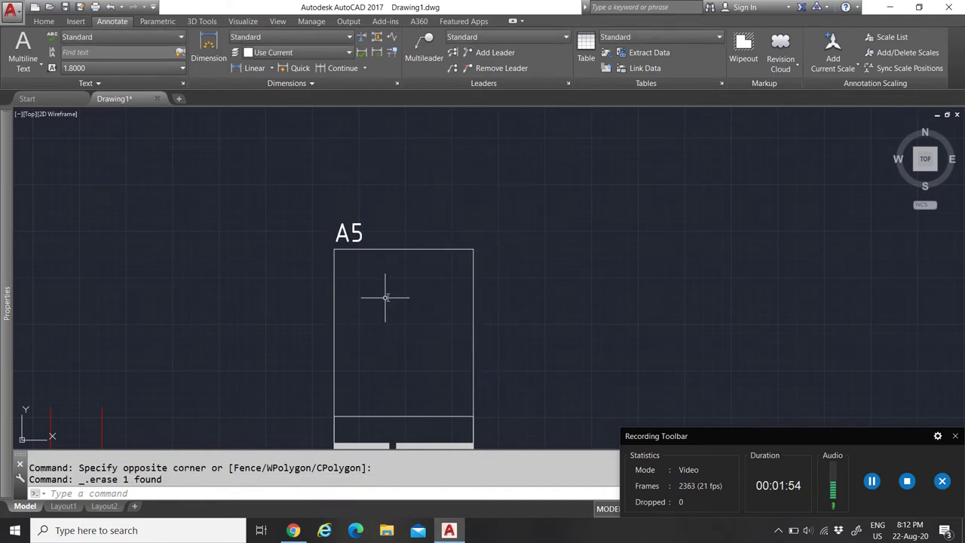
pyautogui.scroll(-2, 383, 295)
pyautogui.scroll(2, 375, 323)
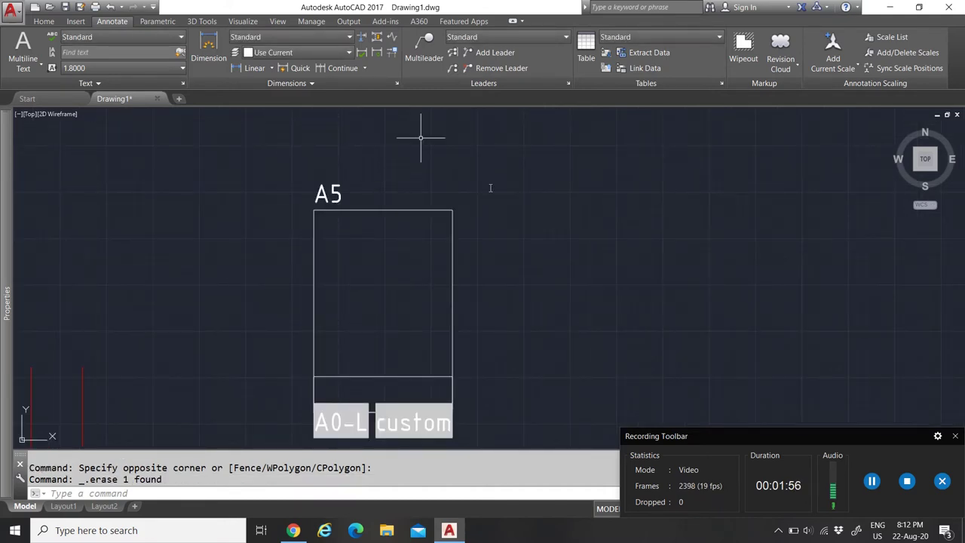
# Try to draw a small rectangular revision cloud just above the A5 label
pyautogui.click(791, 62)
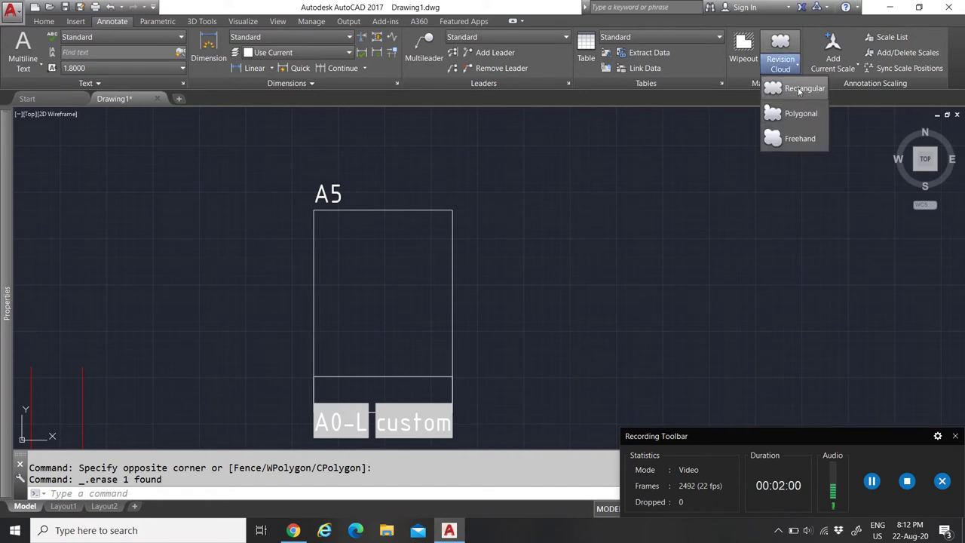
pyautogui.scroll(-6, 442, 255)
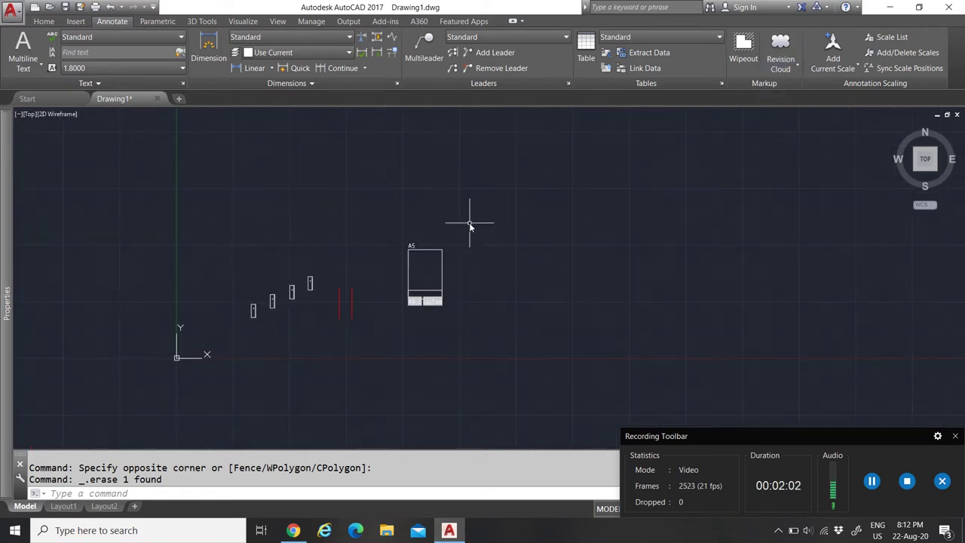
pyautogui.scroll(2, 488, 201)
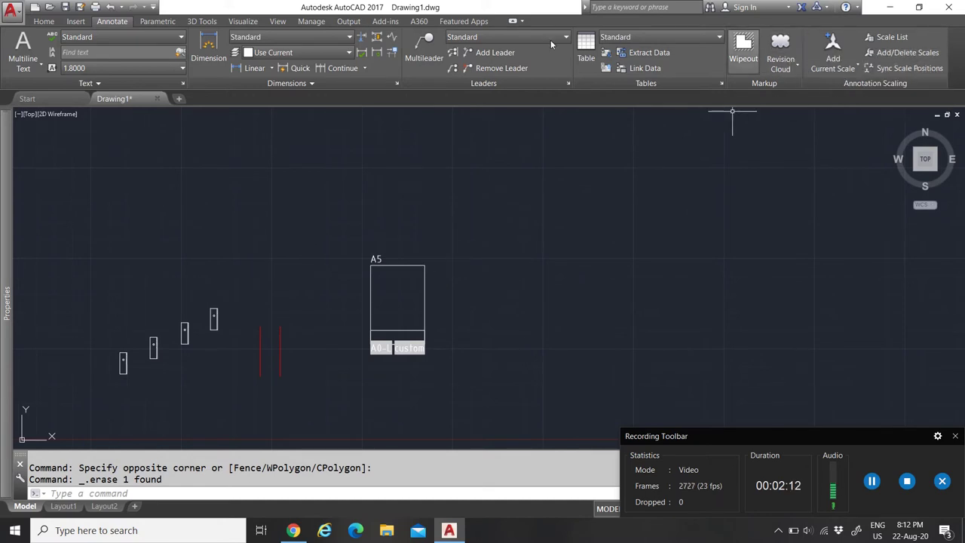
pyautogui.click(44, 22)
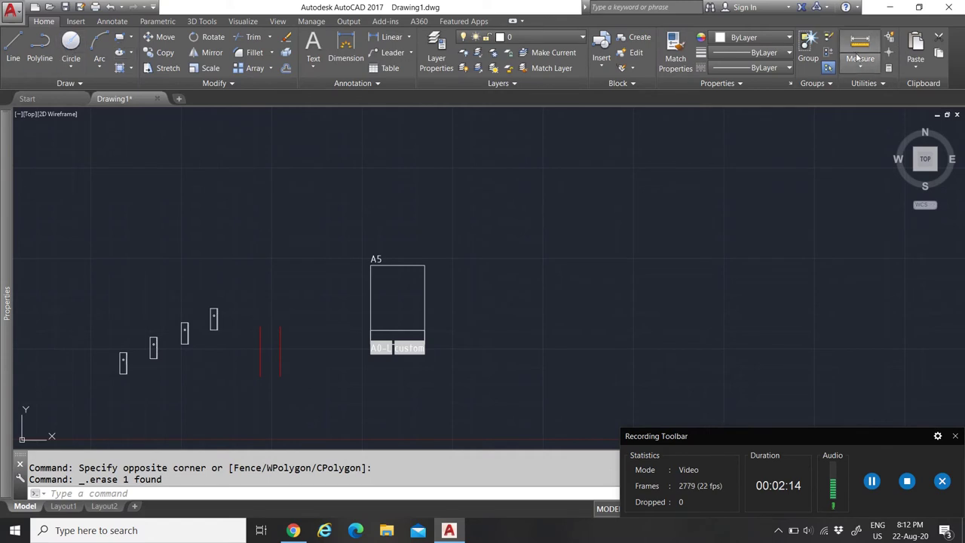
pyautogui.click(110, 22)
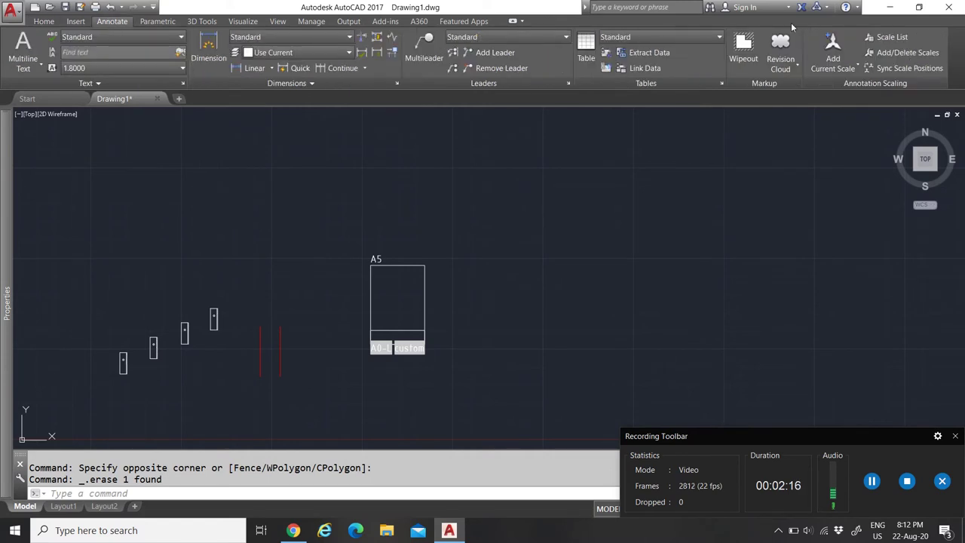
pyautogui.click(786, 72)
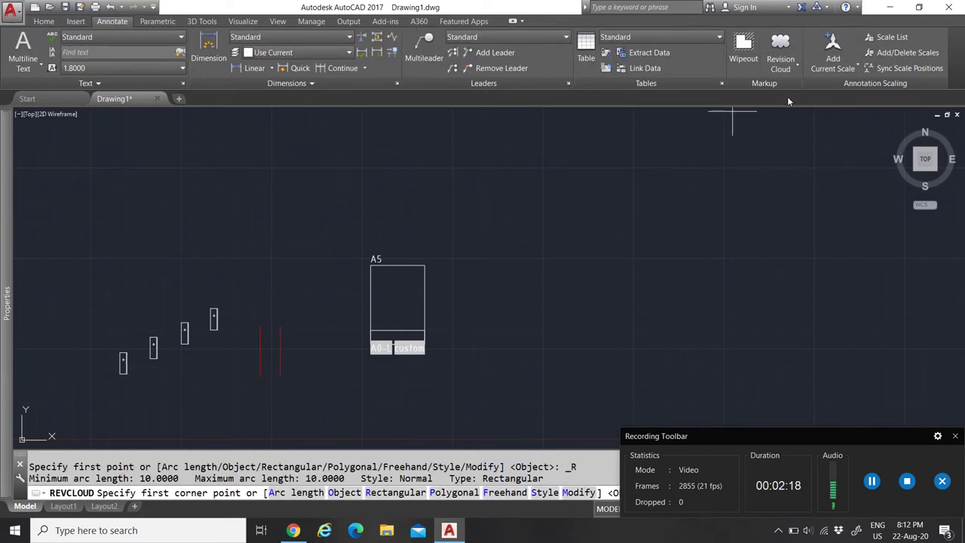
pyautogui.click(360, 238)
pyautogui.click(370, 238)
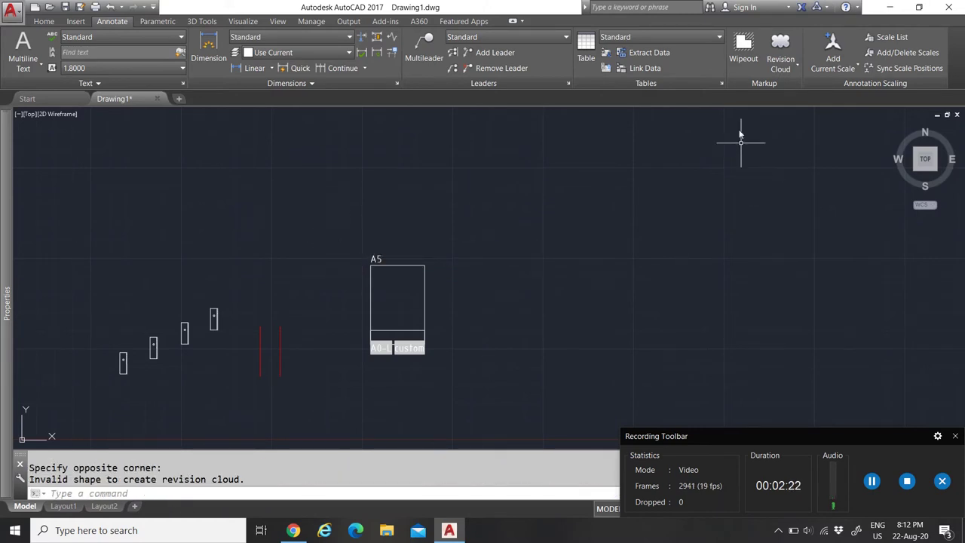
# Draw a closed polygonal revision cloud around the A5 frame, extending over the red lines and the empty area above
pyautogui.click(782, 66)
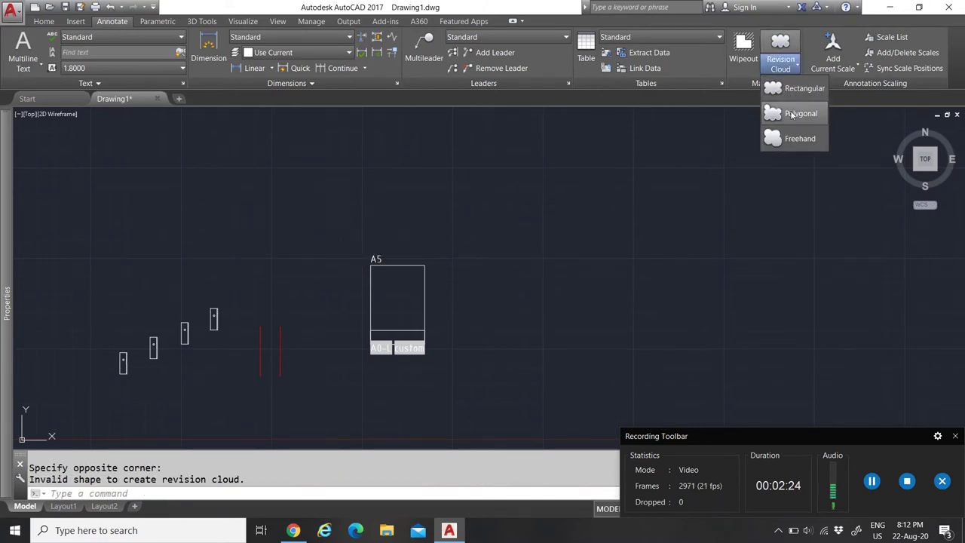
pyautogui.click(800, 113)
pyautogui.click(373, 223)
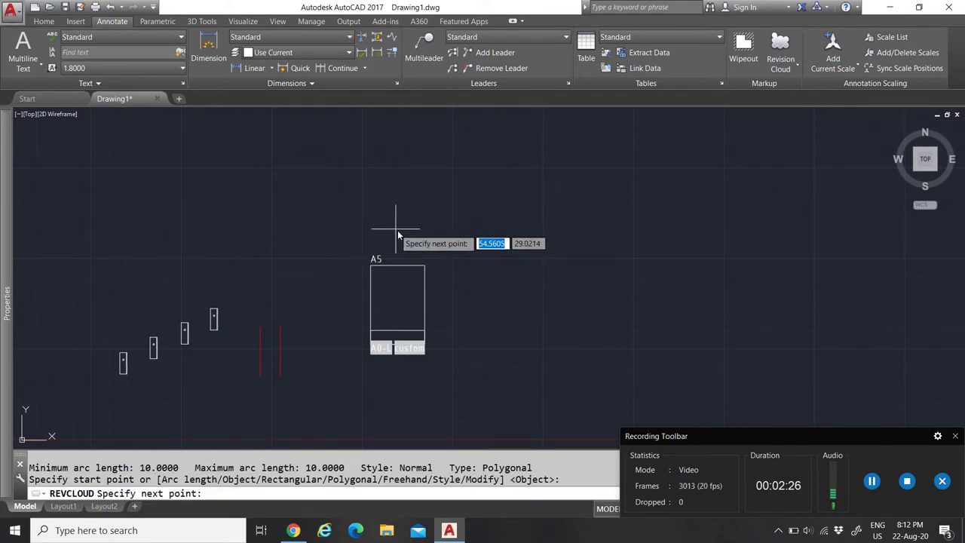
pyautogui.click(422, 242)
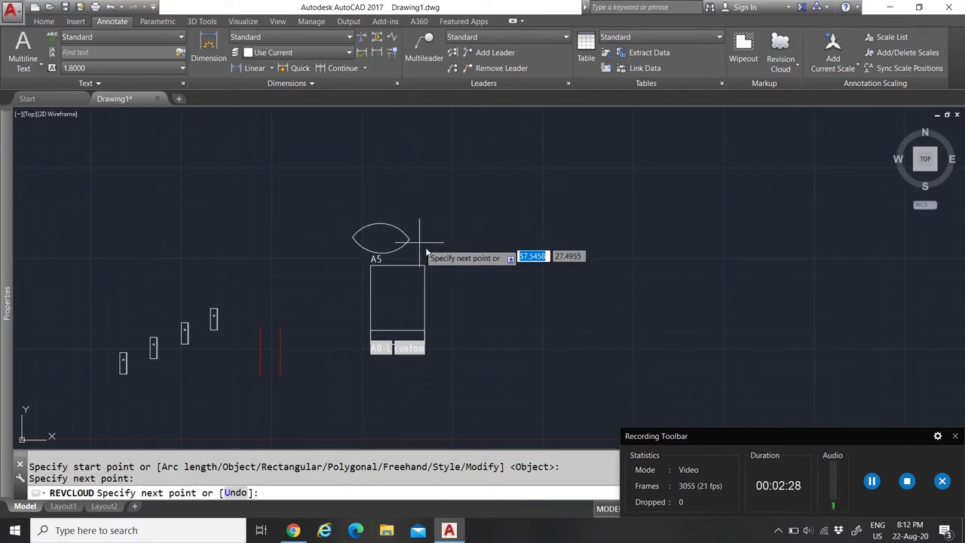
pyautogui.click(455, 273)
pyautogui.click(457, 304)
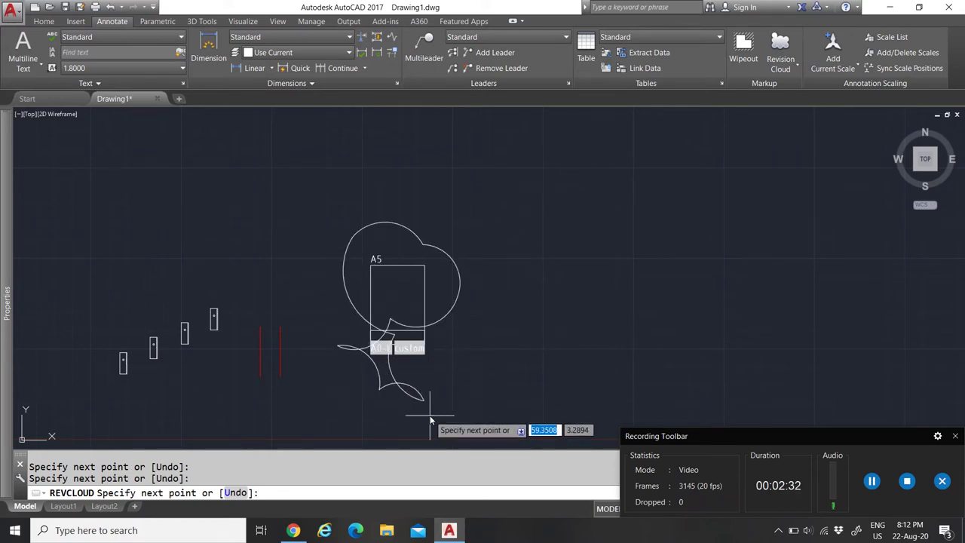
pyautogui.click(297, 371)
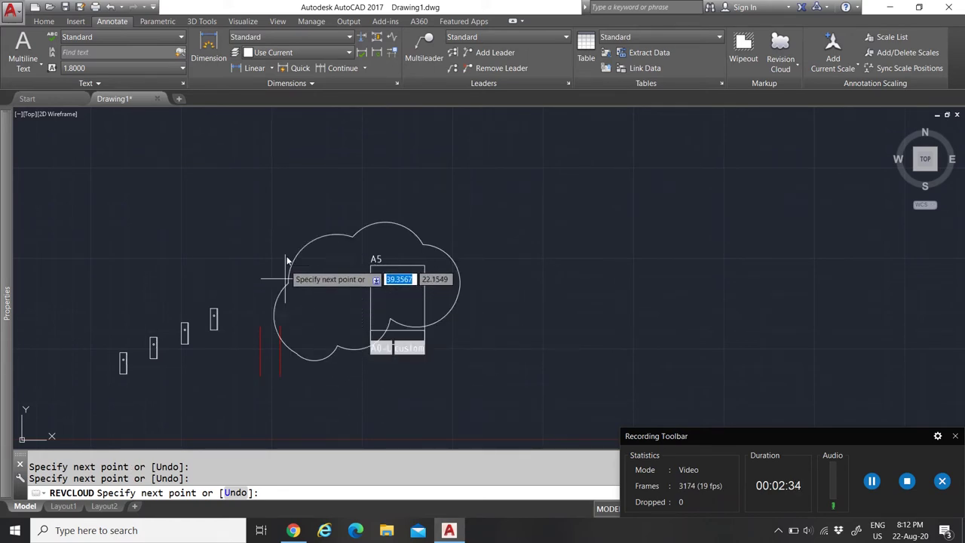
pyautogui.click(292, 193)
pyautogui.rightClick(417, 158)
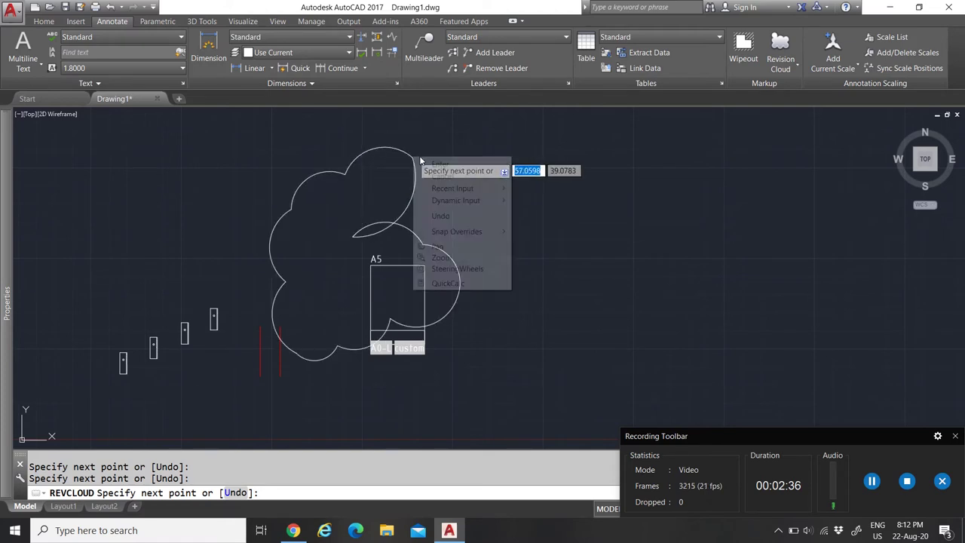
pyautogui.click(441, 162)
# Erase the polygonal revision cloud around the A5 frame
pyautogui.click(450, 240)
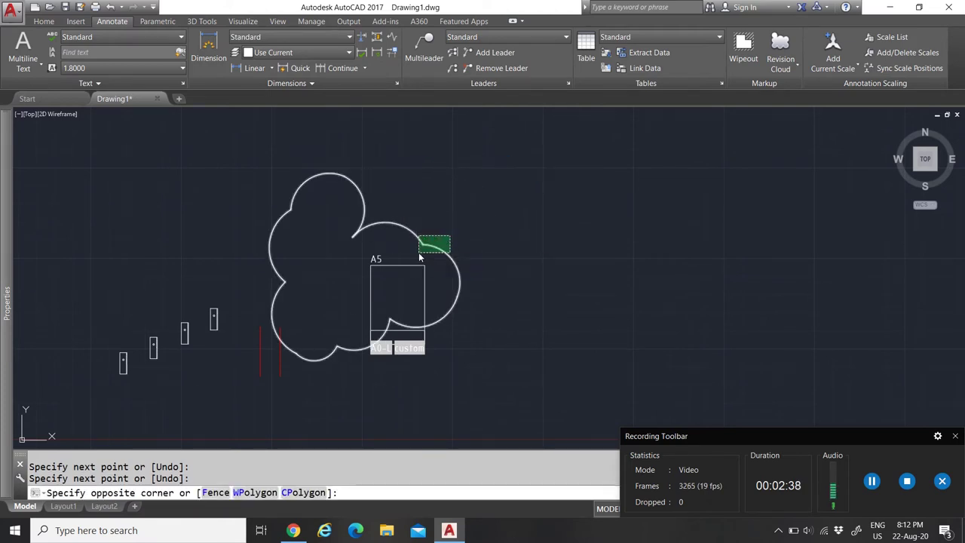
pyautogui.click(422, 254)
pyautogui.press('Delete')
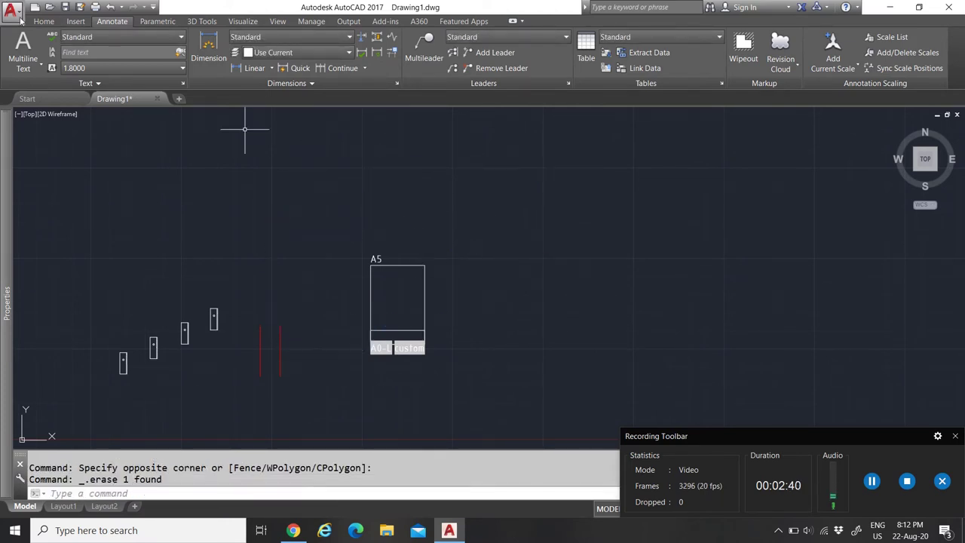
# Draw a circle with a radius of about 7.7 centred inside the A5 frame, reaching beyond its sides
pyautogui.click(76, 21)
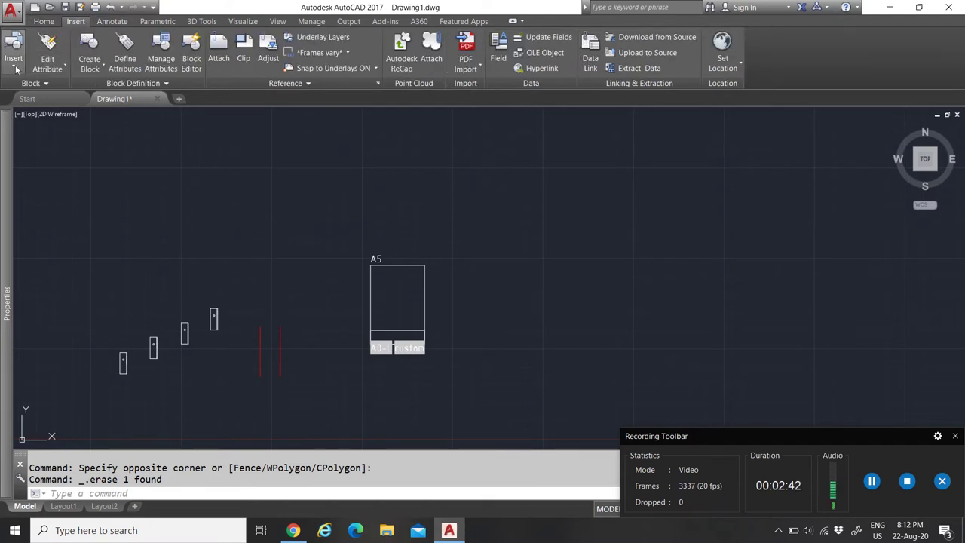
pyautogui.click(46, 21)
pyautogui.click(71, 43)
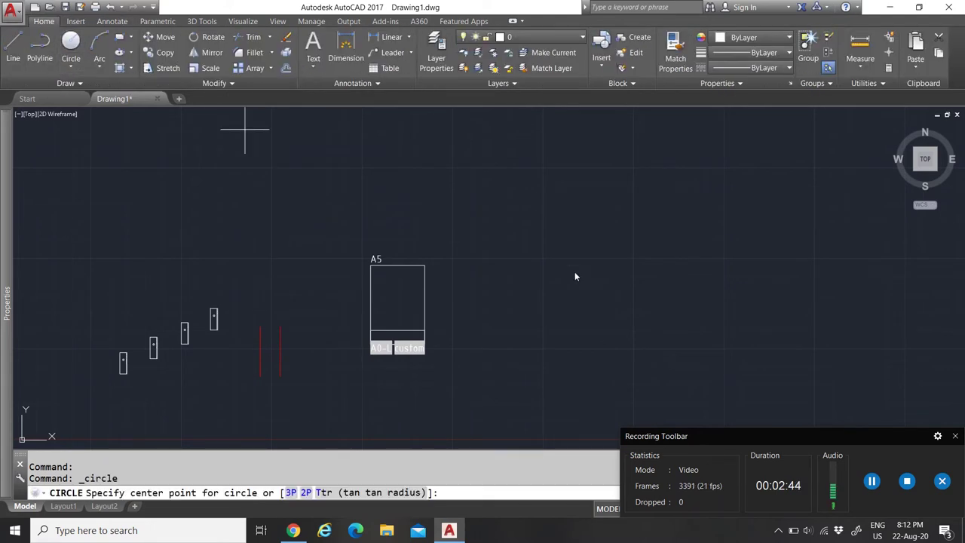
pyautogui.click(393, 283)
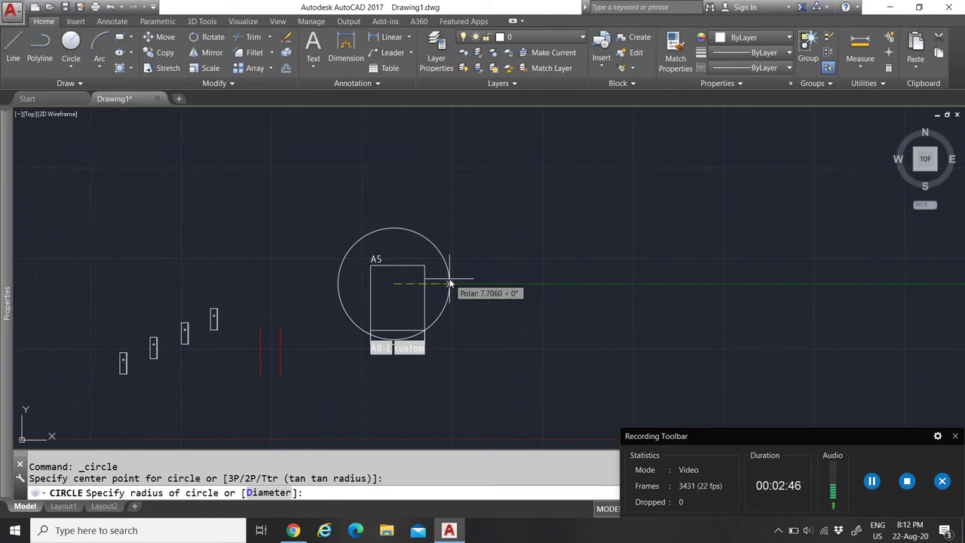
pyautogui.click(449, 284)
pyautogui.press('Escape')
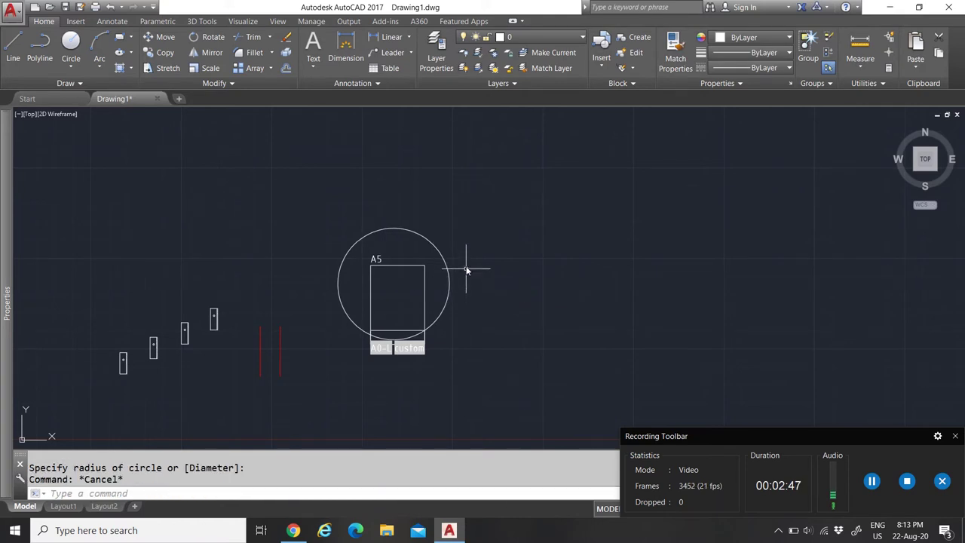
# Convert the circle around the A5 frame into a revision cloud using the Object option, with the arc direction reversed
pyautogui.click(112, 21)
pyautogui.click(781, 70)
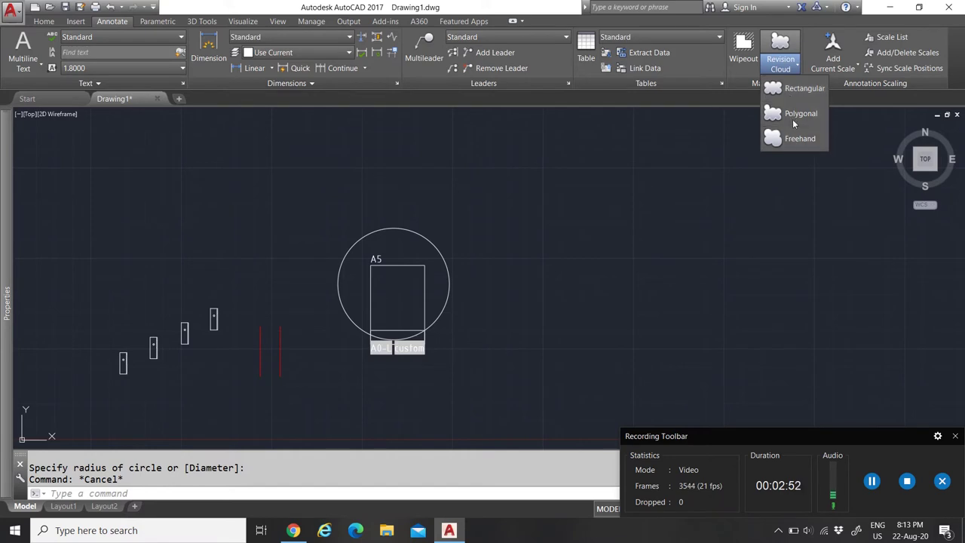
pyautogui.click(787, 90)
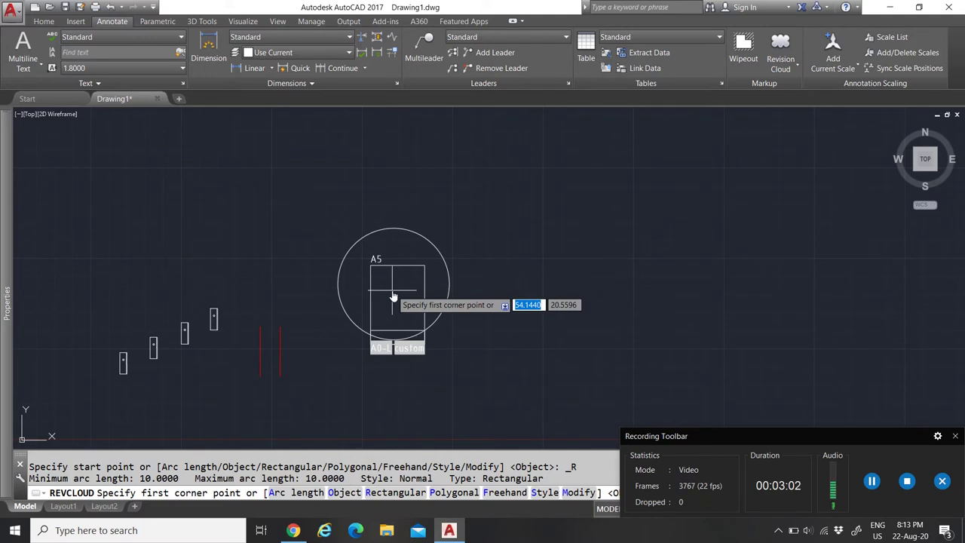
pyautogui.write('o')
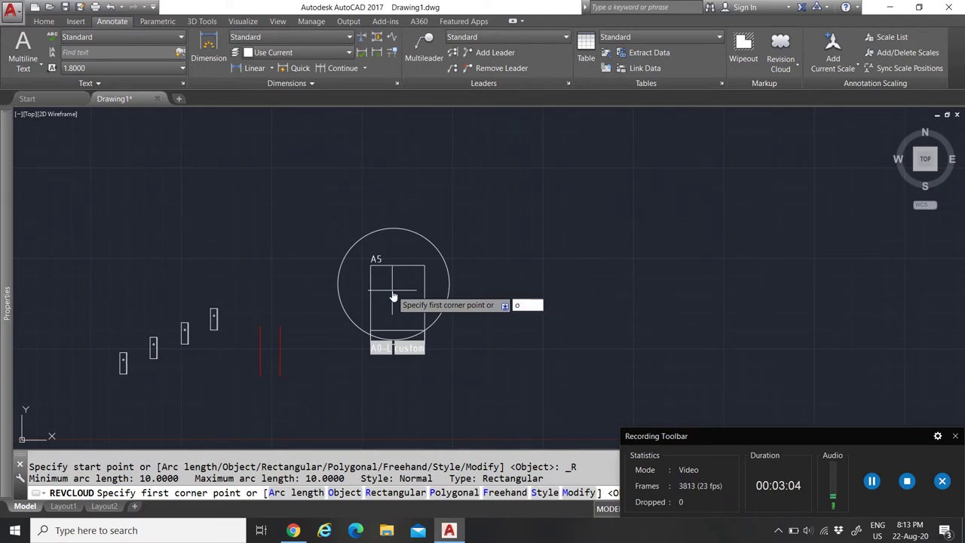
pyautogui.press('Return')
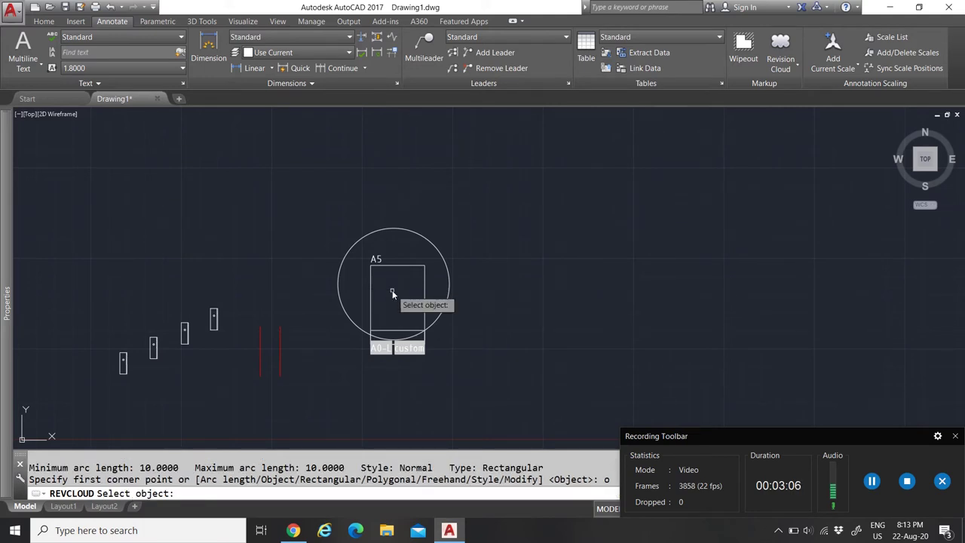
pyautogui.click(385, 229)
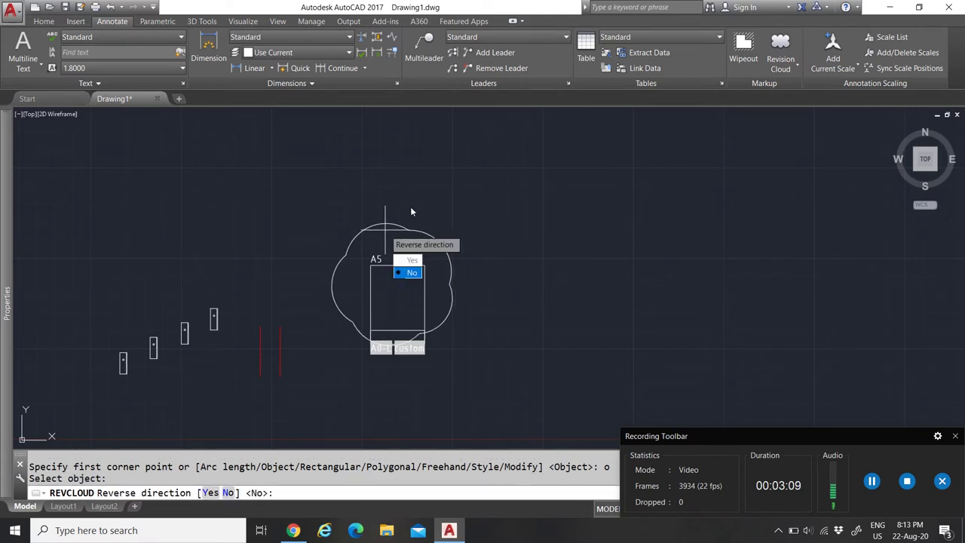
pyautogui.click(411, 260)
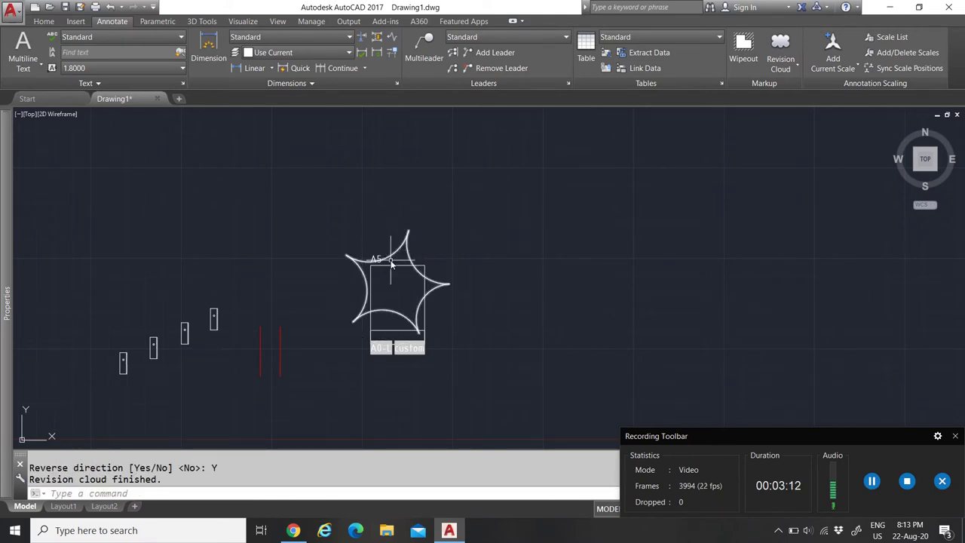
# Undo the conversion of the circle into the inward-arced revision cloud
pyautogui.press('Return')
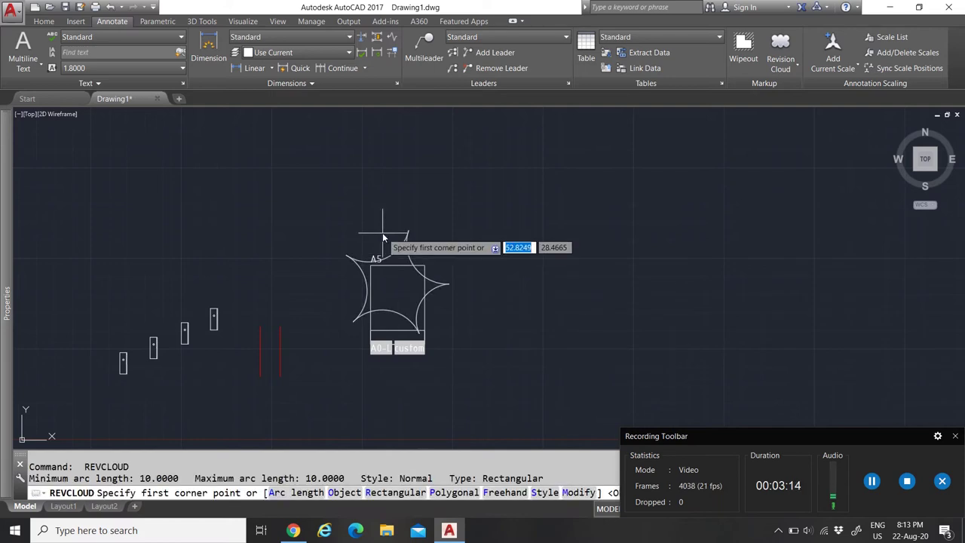
pyautogui.press('Escape')
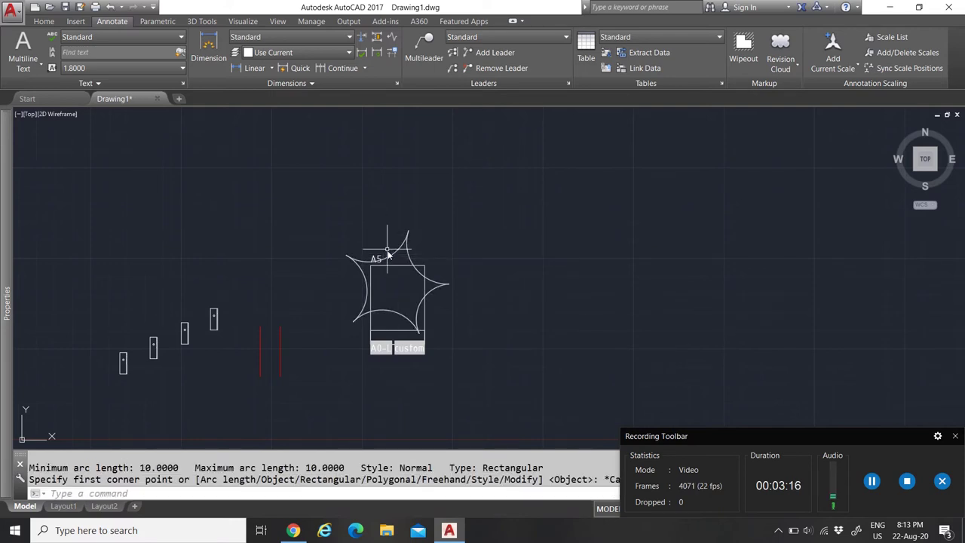
pyautogui.click(431, 243)
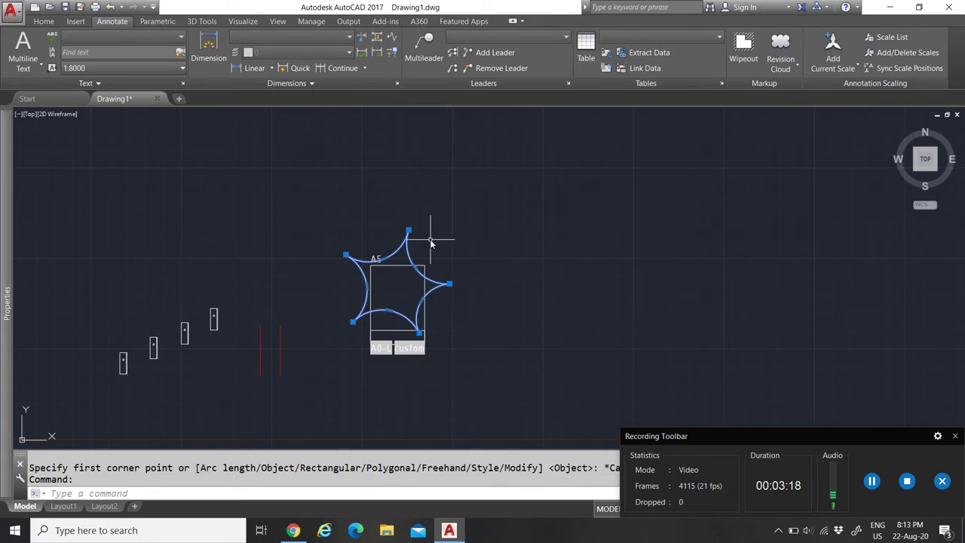
pyautogui.click(110, 7)
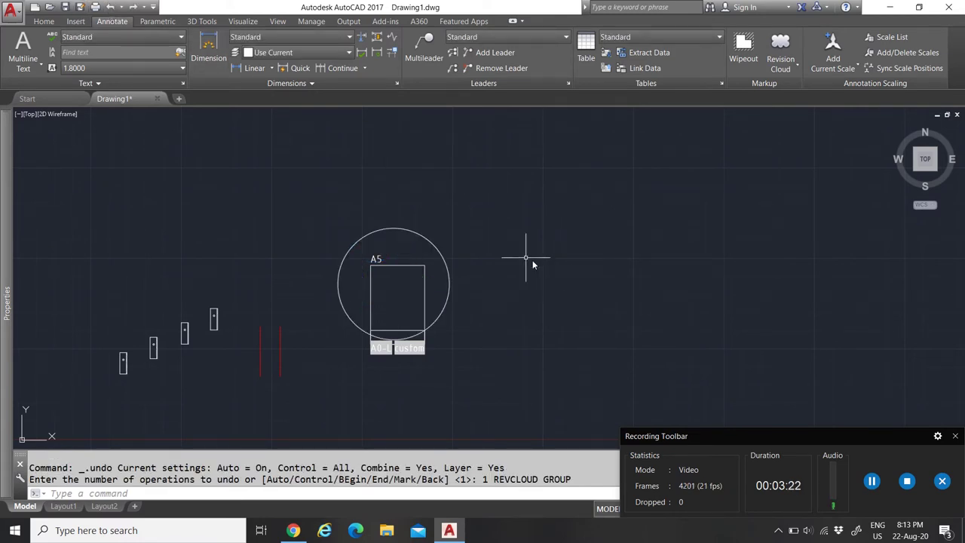
# Convert the circle around the A5 frame into a revision cloud using the Object option, without reversing the arc direction
pyautogui.click(781, 49)
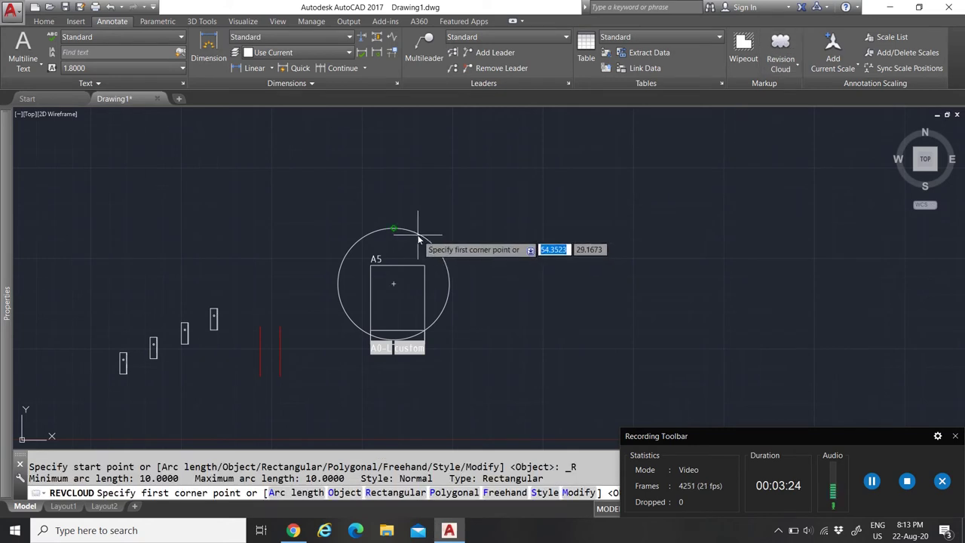
pyautogui.write('o')
pyautogui.press('Return')
pyautogui.click(415, 238)
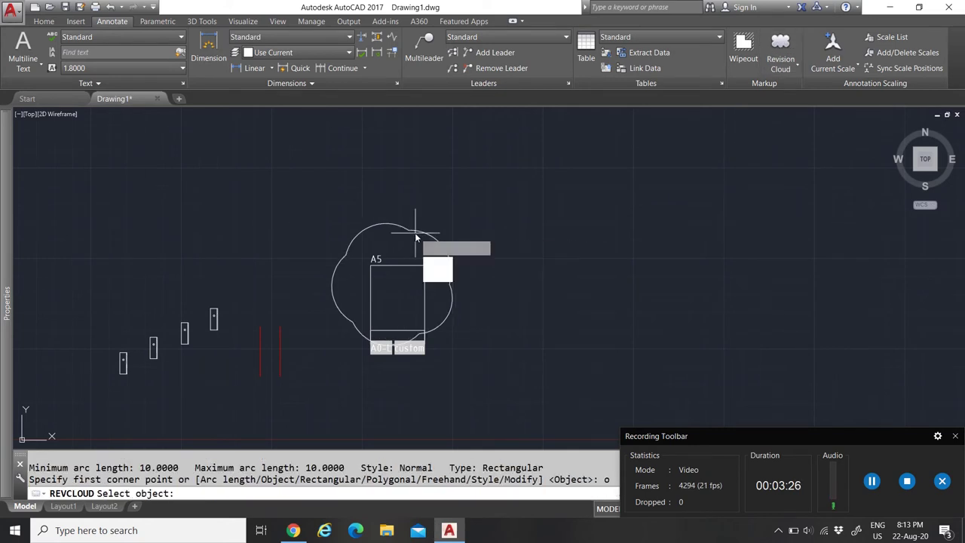
pyautogui.click(441, 276)
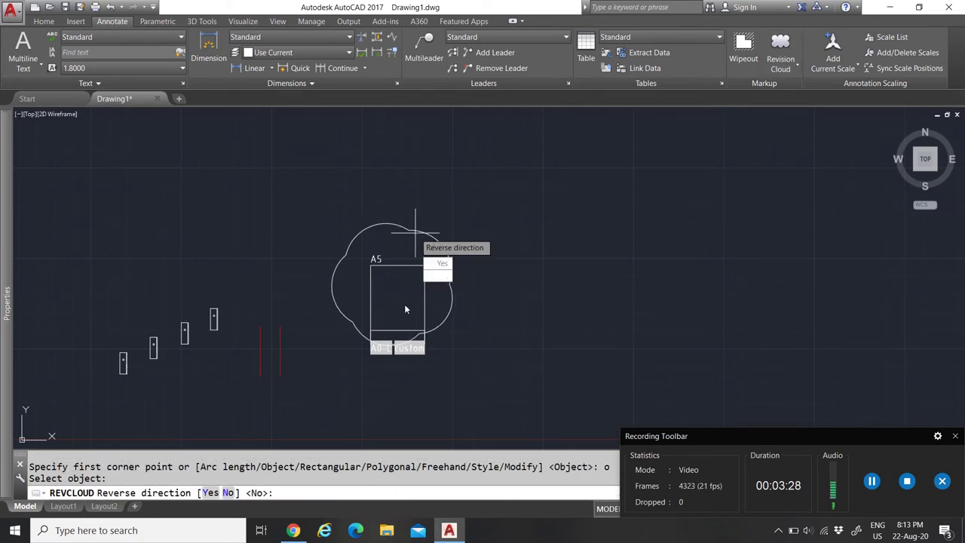
pyautogui.click(442, 276)
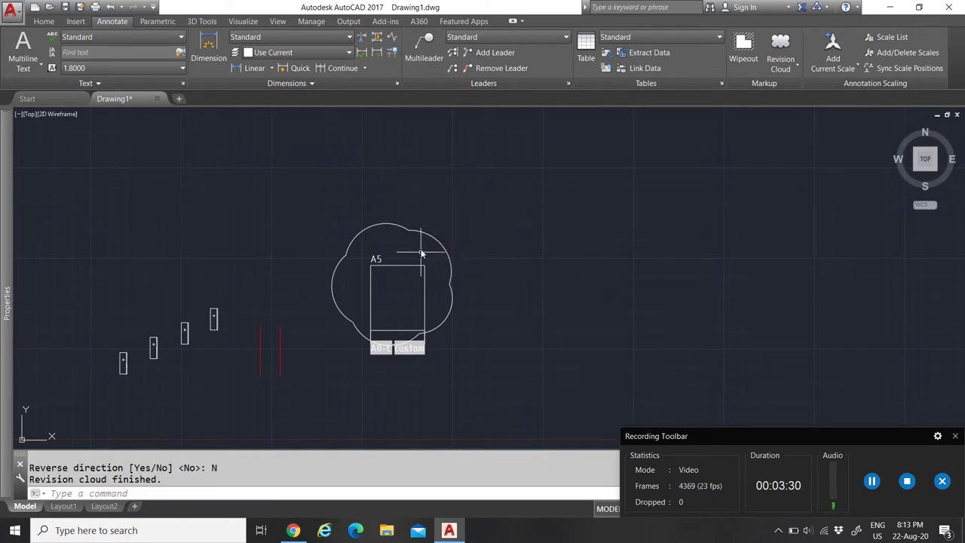
# Select the revision cloud around the A5 frame and examine its geometry properties, including area, length and vertex coordinates
pyautogui.scroll(4, 421, 222)
pyautogui.click(424, 218)
pyautogui.click(377, 299)
pyautogui.scroll(-3, 377, 299)
pyautogui.scroll(3, 355, 285)
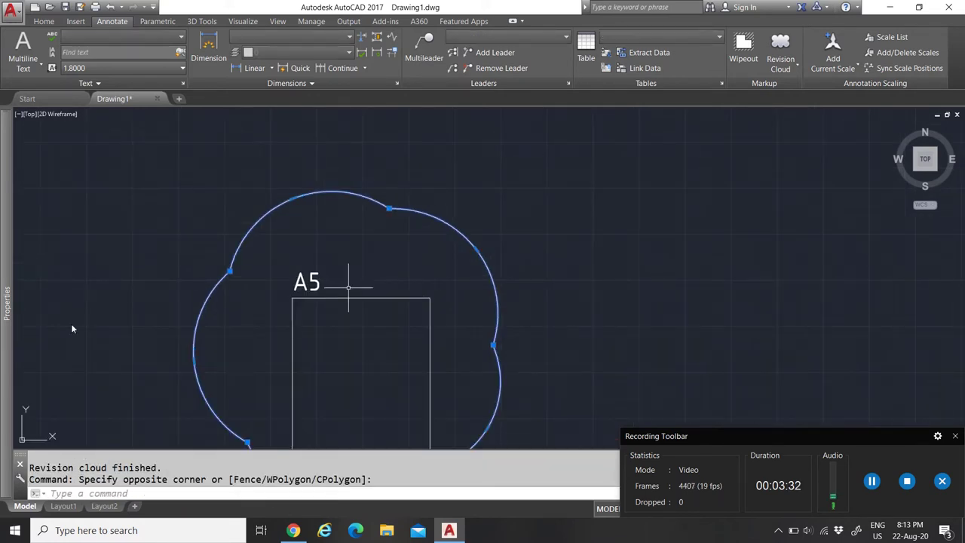
pyautogui.moveTo(4, 403)
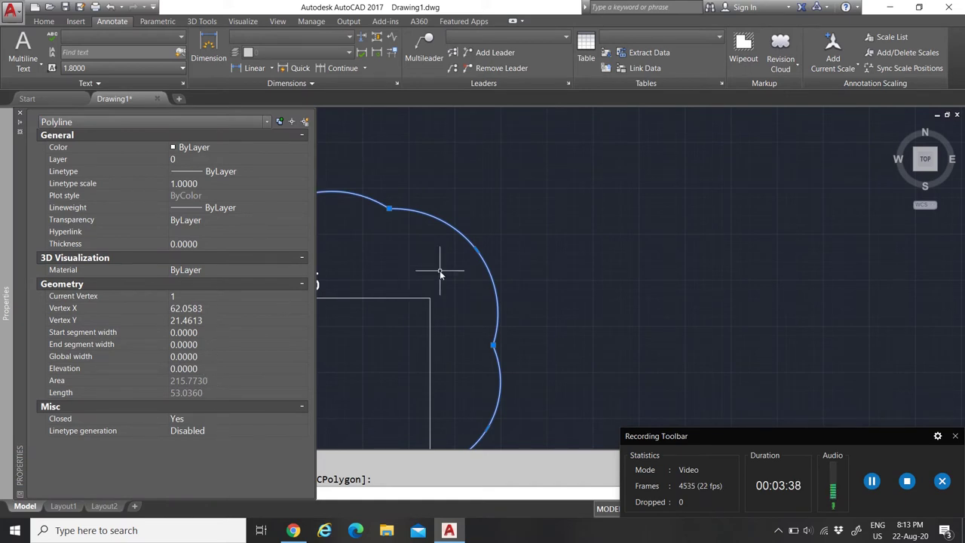
pyautogui.scroll(-6, 440, 270)
pyautogui.scroll(4, 436, 247)
pyautogui.moveTo(6, 257)
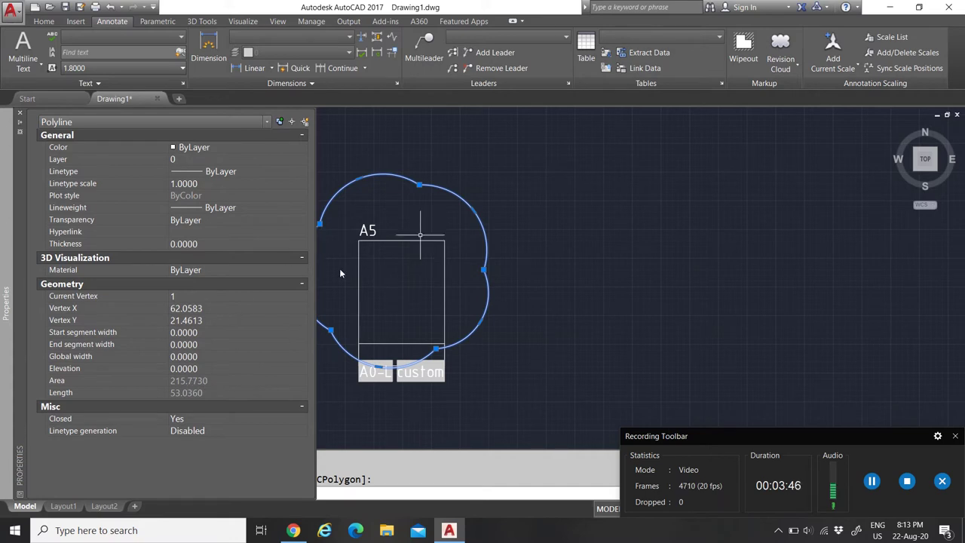
pyautogui.click(191, 383)
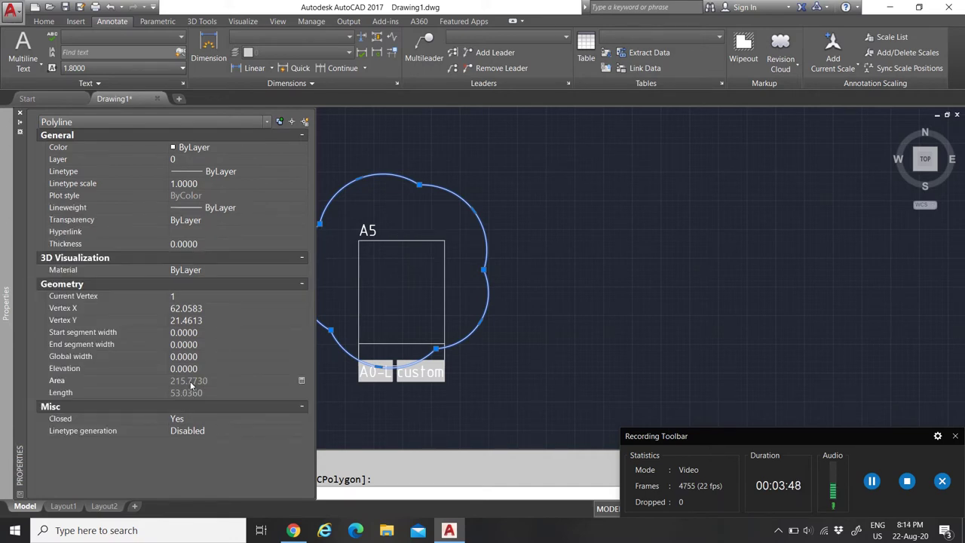
pyautogui.click(200, 319)
pyautogui.click(214, 309)
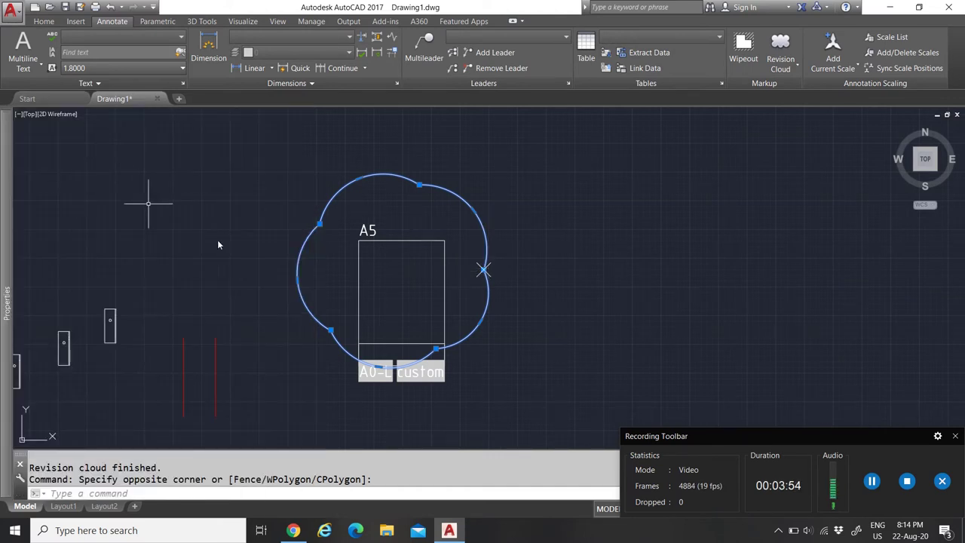
pyautogui.press('Escape')
# Erase the revision cloud around the A5 frame
pyautogui.scroll(4, 461, 266)
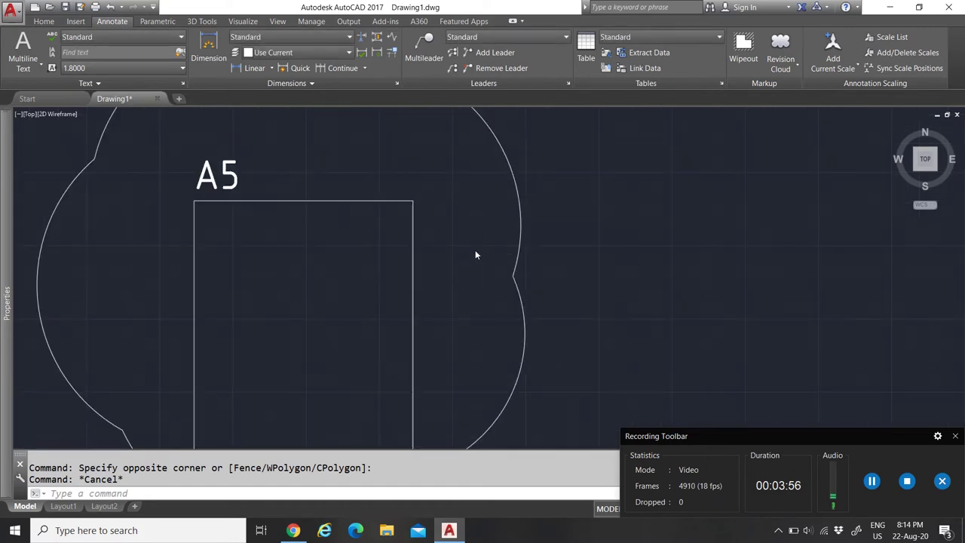
pyautogui.scroll(-2, 475, 255)
pyautogui.click(550, 235)
pyautogui.click(443, 216)
pyautogui.press('Delete')
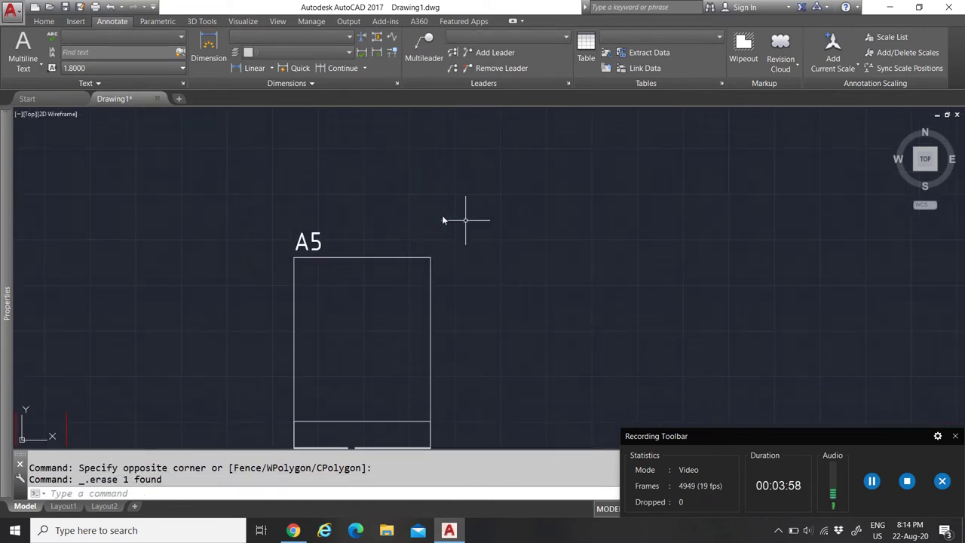
# Add a scale named 1:1000 to the drawing's scale list, with 1 paper unit equal to 1000 drawing units
pyautogui.click(851, 72)
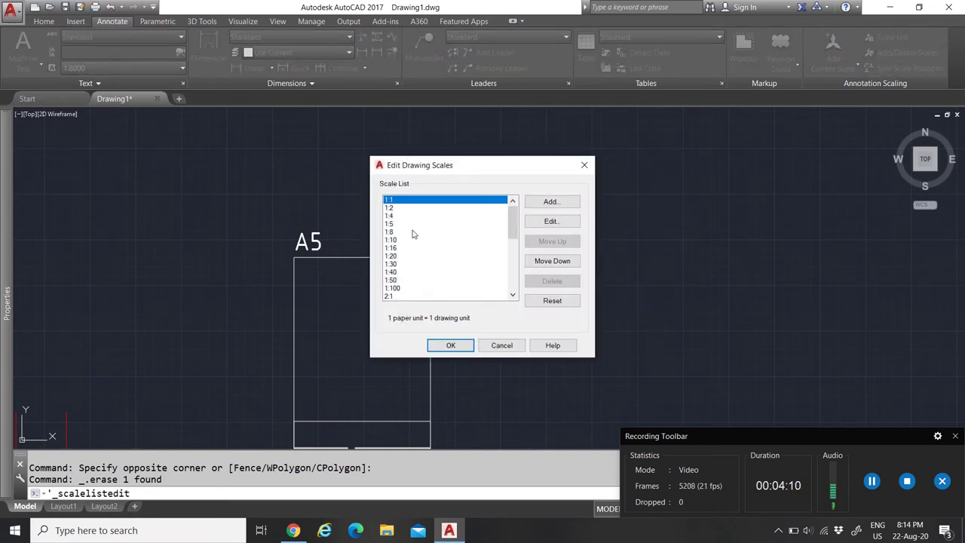
pyautogui.scroll(-3, 415, 238)
pyautogui.scroll(-4, 415, 238)
pyautogui.scroll(7, 415, 243)
pyautogui.scroll(-5, 416, 245)
pyautogui.scroll(6, 416, 243)
pyautogui.click(550, 202)
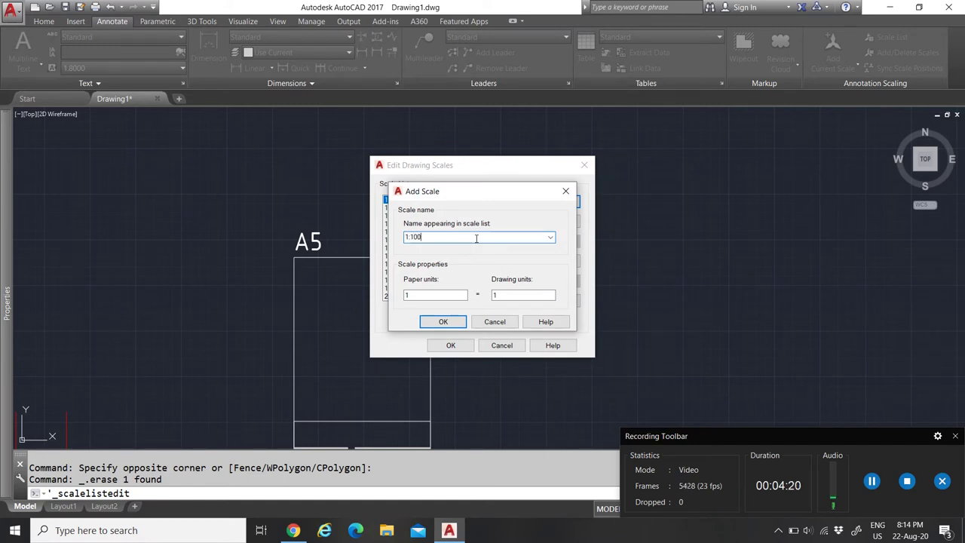
pyautogui.click(436, 294)
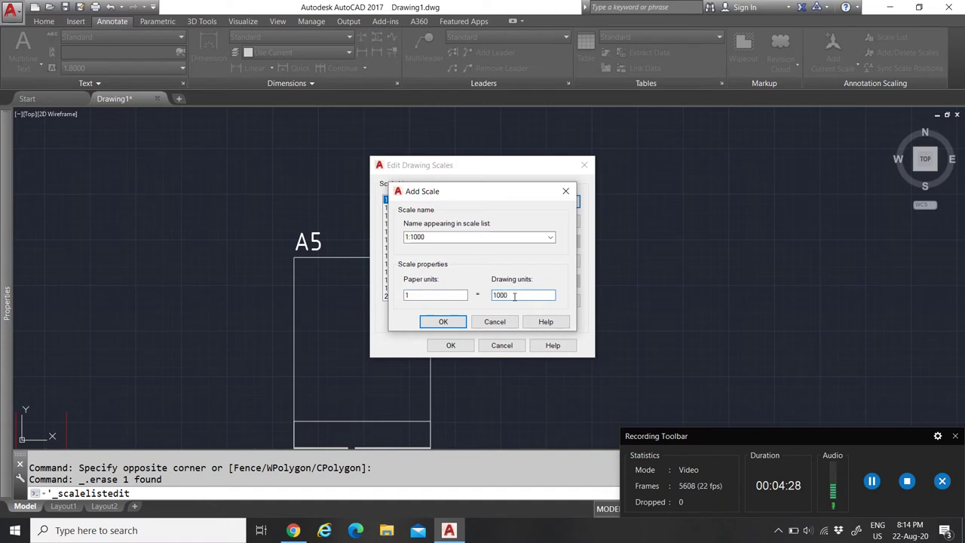
pyautogui.click(431, 322)
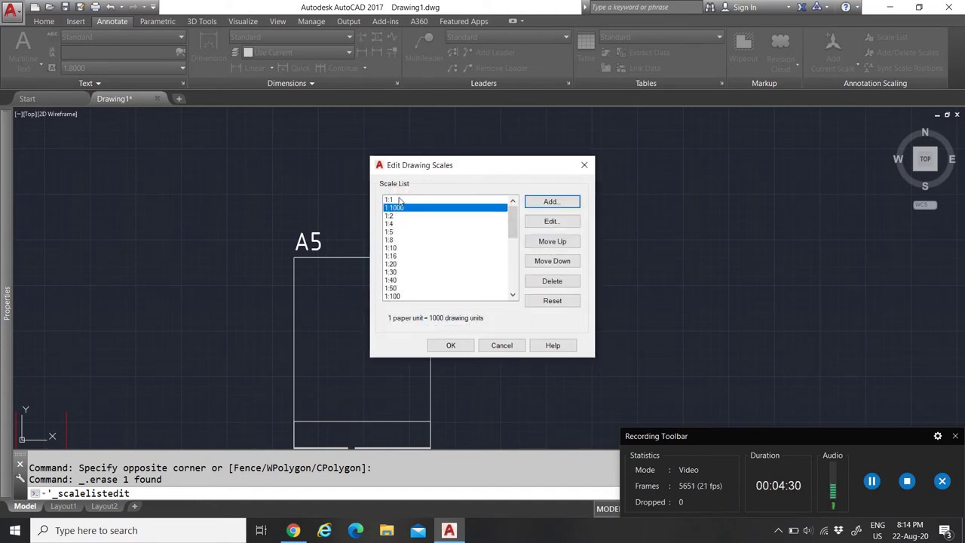
pyautogui.moveTo(399, 200); pyautogui.dragTo(405, 239)
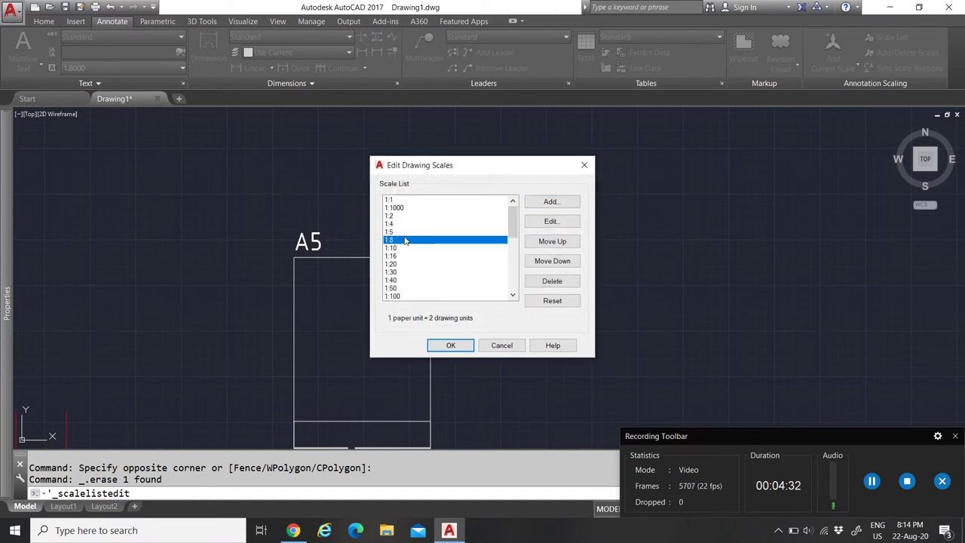
pyautogui.click(450, 345)
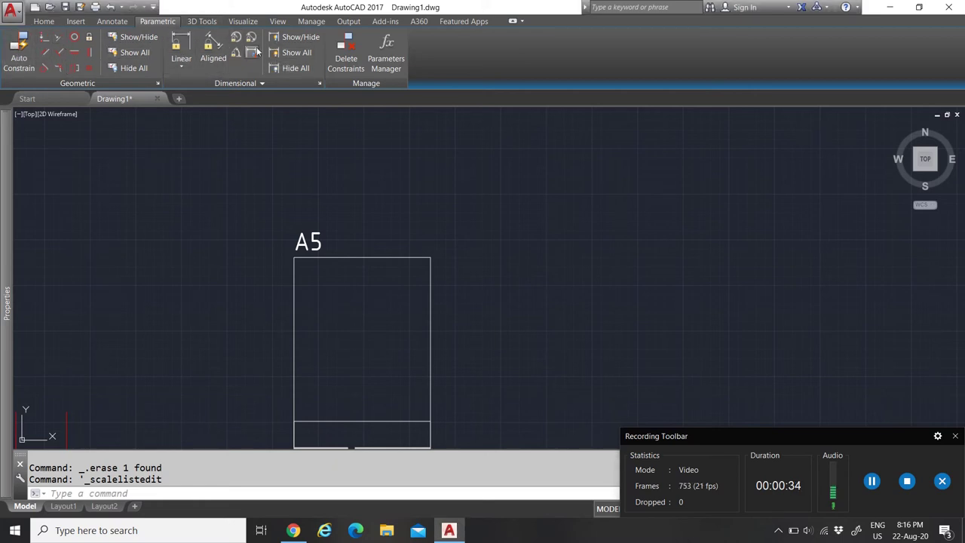
pyautogui.click(202, 22)
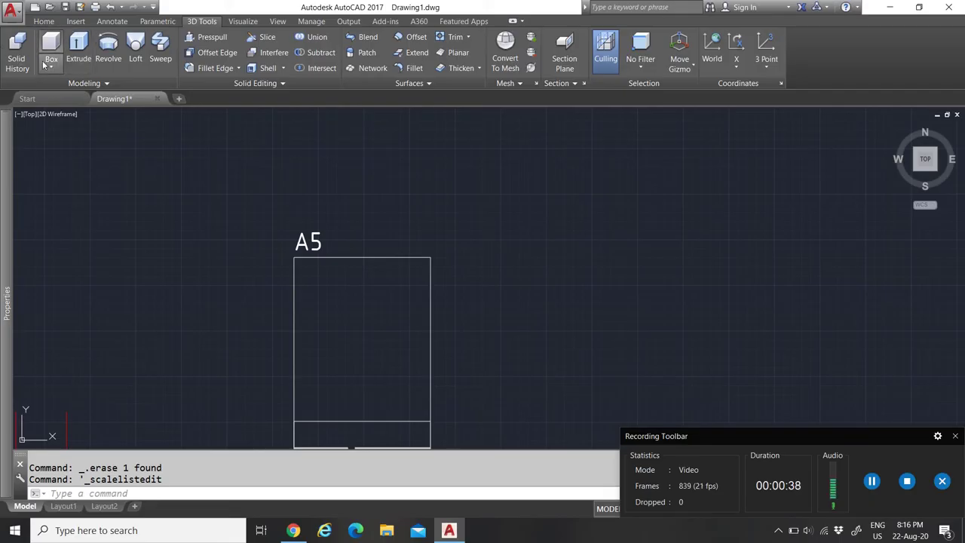
pyautogui.click(54, 67)
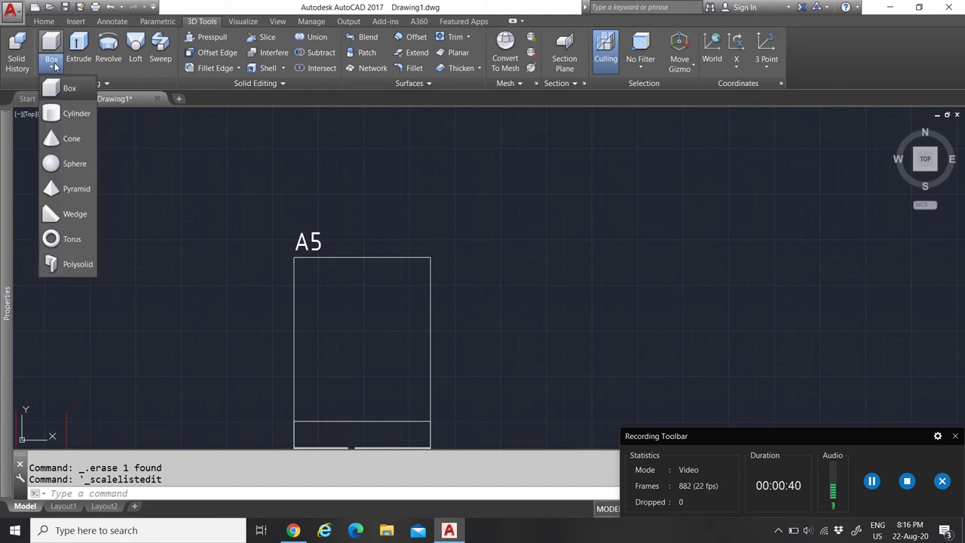
pyautogui.click(46, 21)
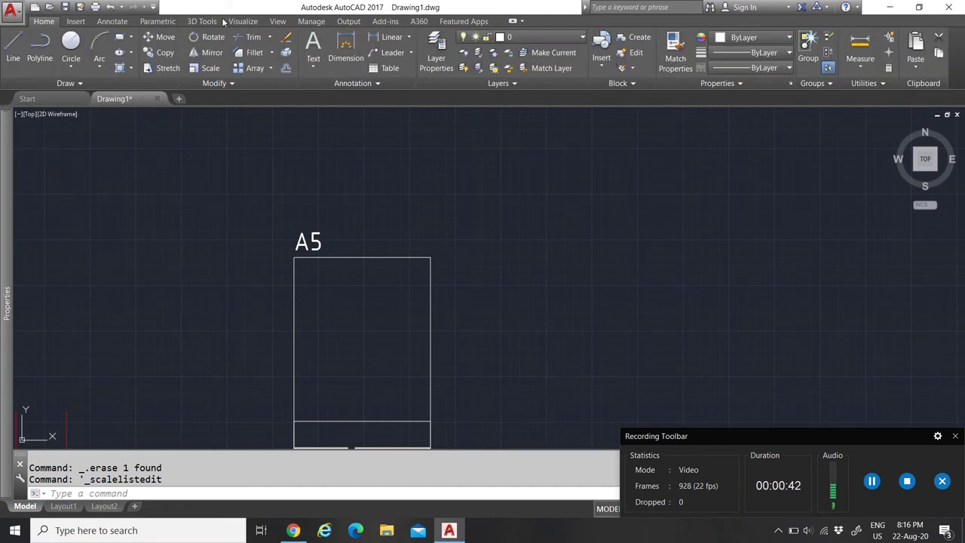
pyautogui.click(213, 21)
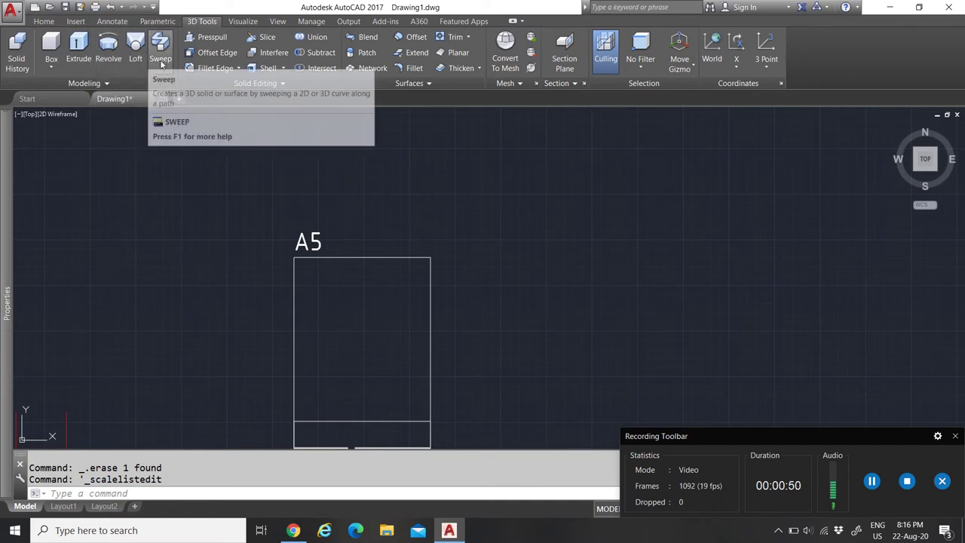
pyautogui.click(108, 83)
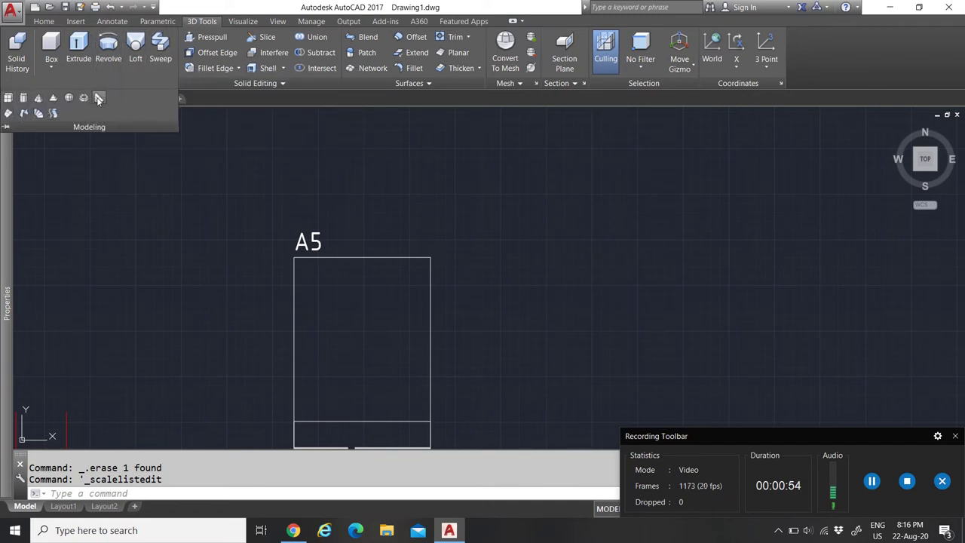
pyautogui.click(254, 84)
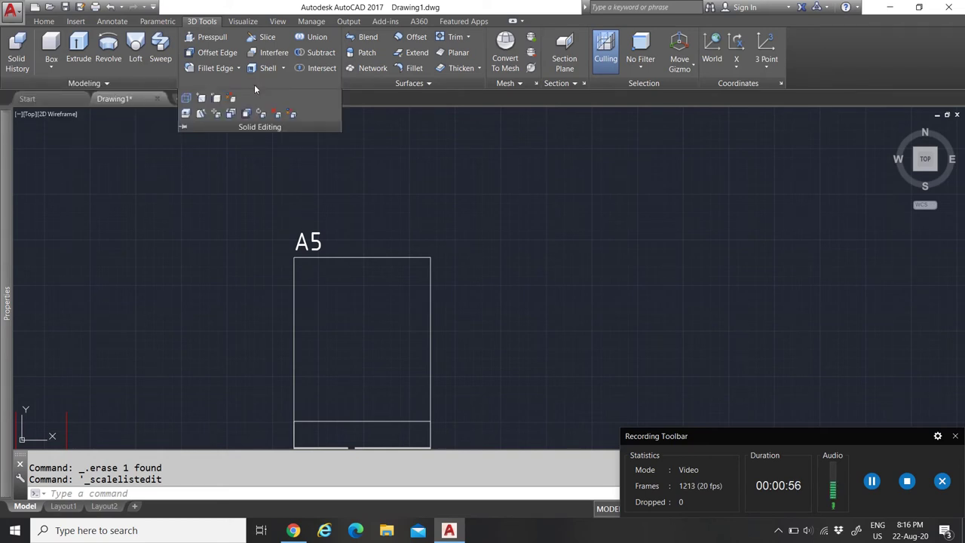
pyautogui.click(374, 114)
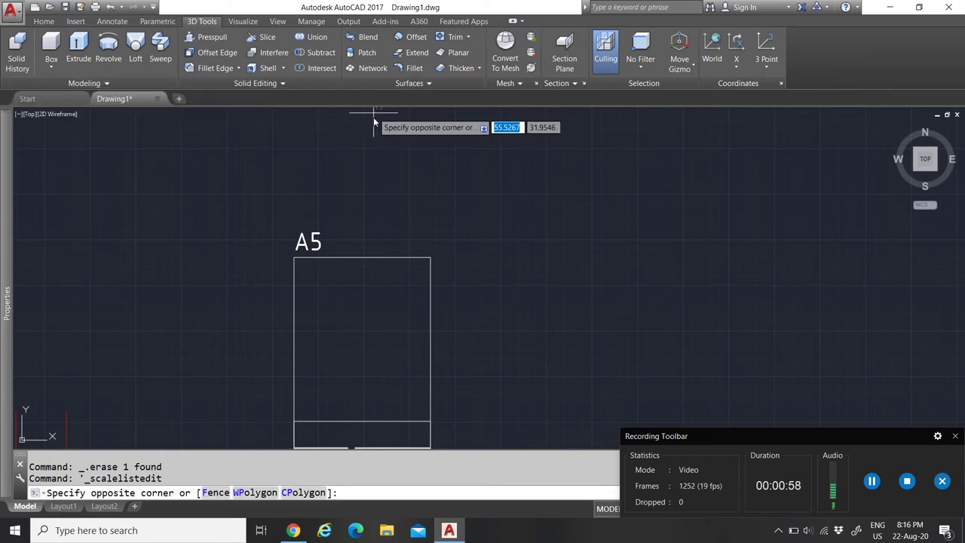
pyautogui.click(373, 122)
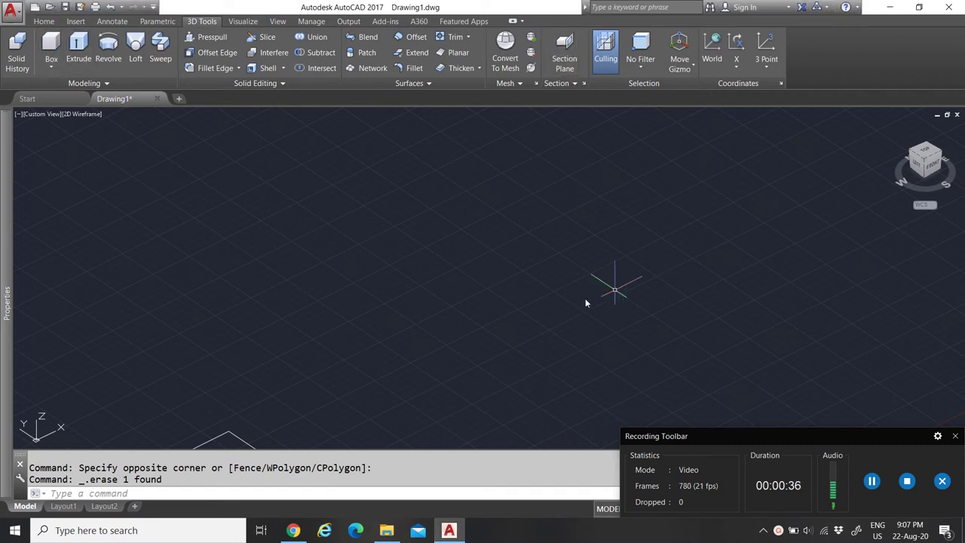
pyautogui.click(429, 318)
pyautogui.click(493, 262)
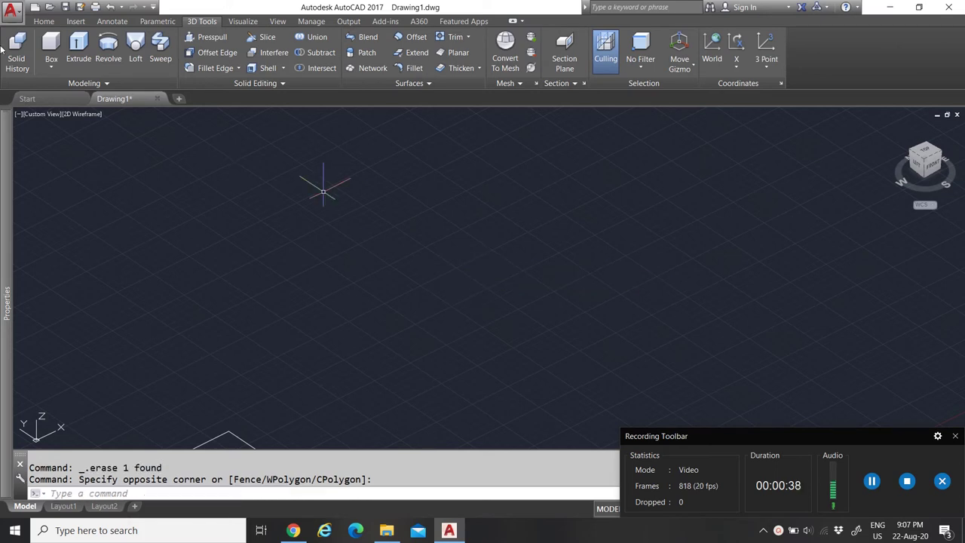
# Model a solid box in the empty area beyond the A5 frame by picking its base corners and height
pyautogui.click(49, 45)
pyautogui.click(504, 324)
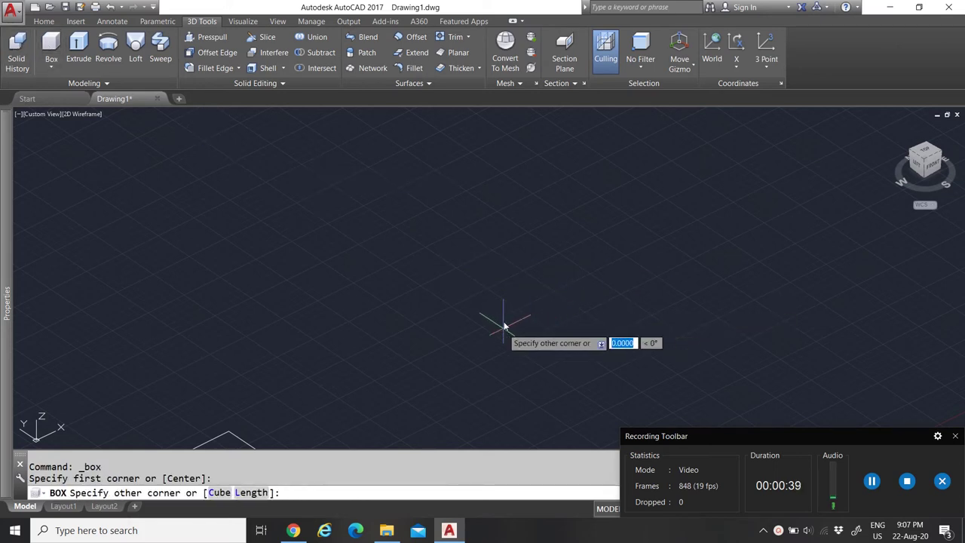
pyautogui.click(506, 281)
pyautogui.click(510, 232)
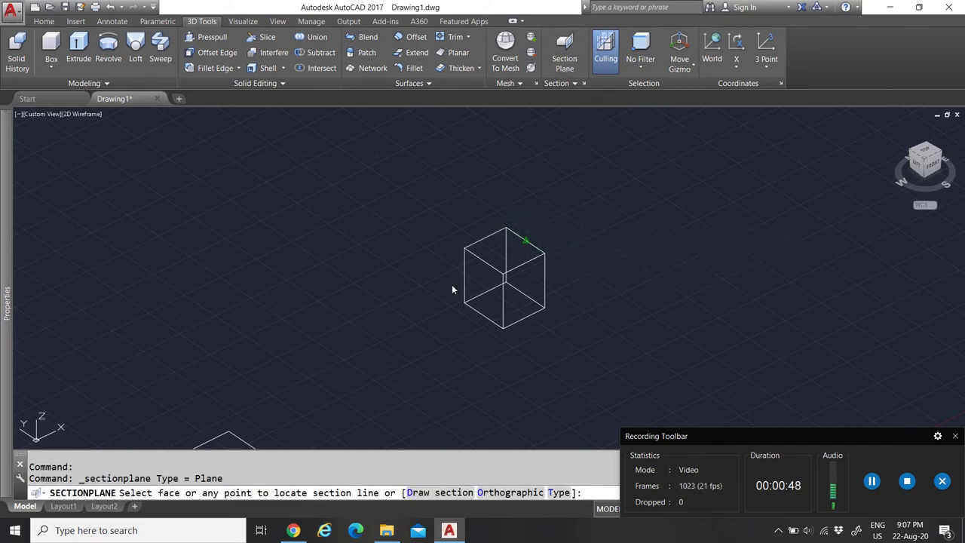
# Try placing a section plane on the box's rear face, and undo its creation
pyautogui.scroll(4, 534, 247)
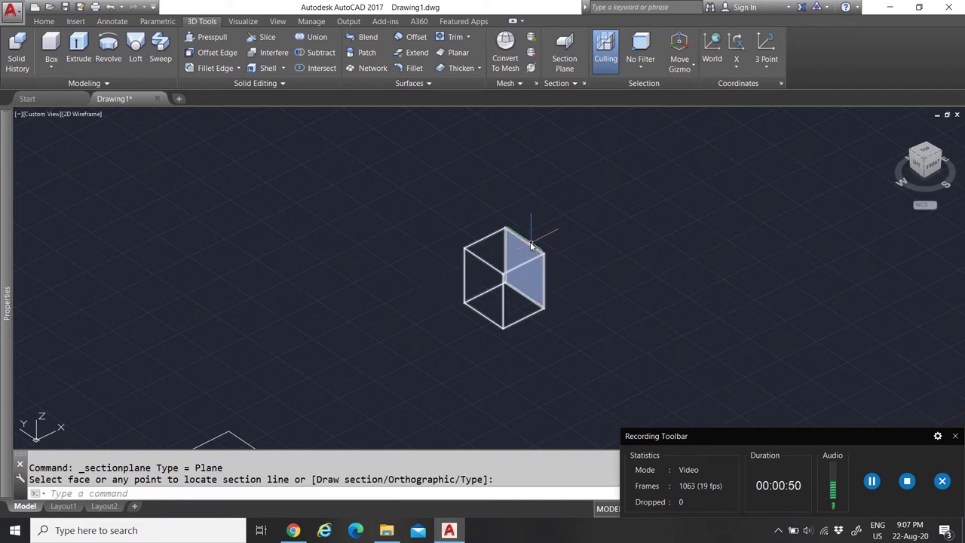
pyautogui.press('Escape')
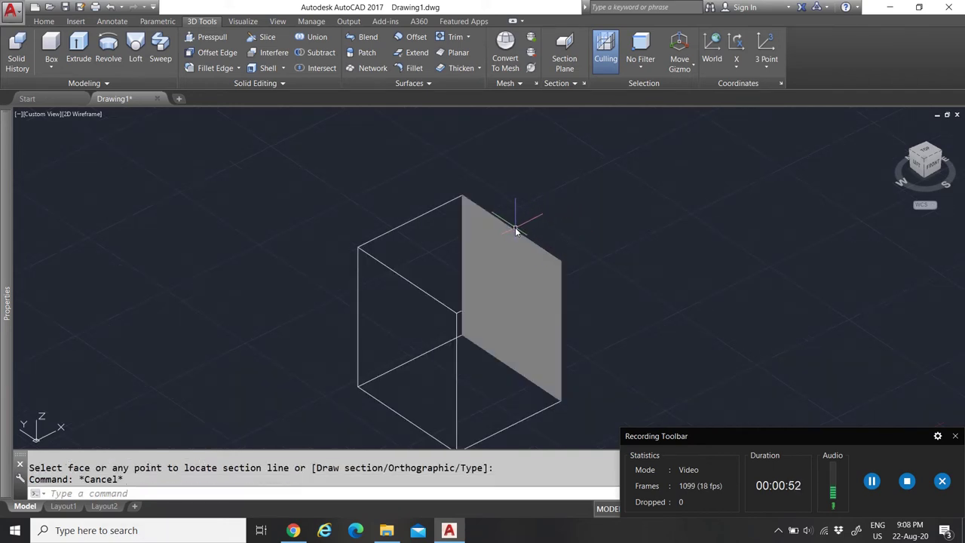
pyautogui.click(507, 231)
pyautogui.press('Escape')
pyautogui.scroll(-4, 502, 215)
pyautogui.scroll(2, 499, 189)
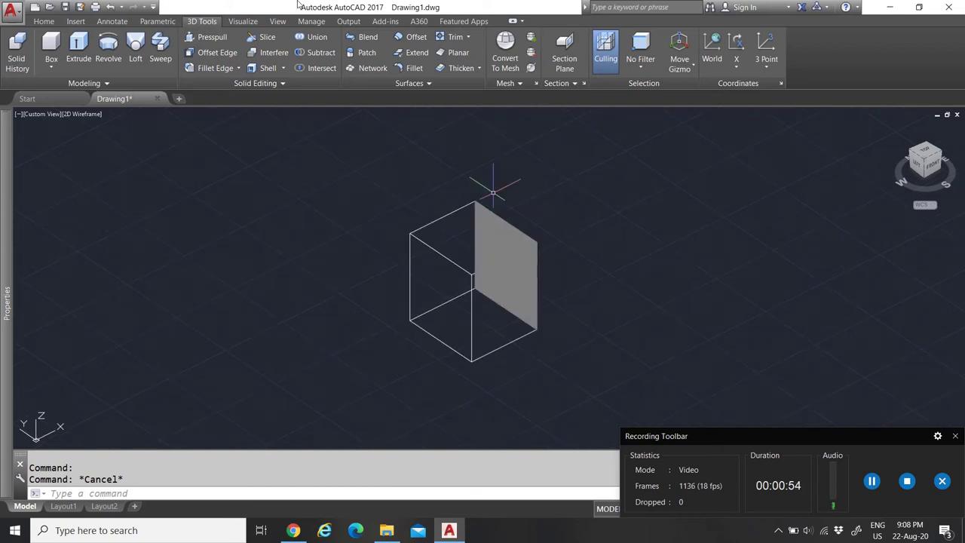
pyautogui.click(111, 7)
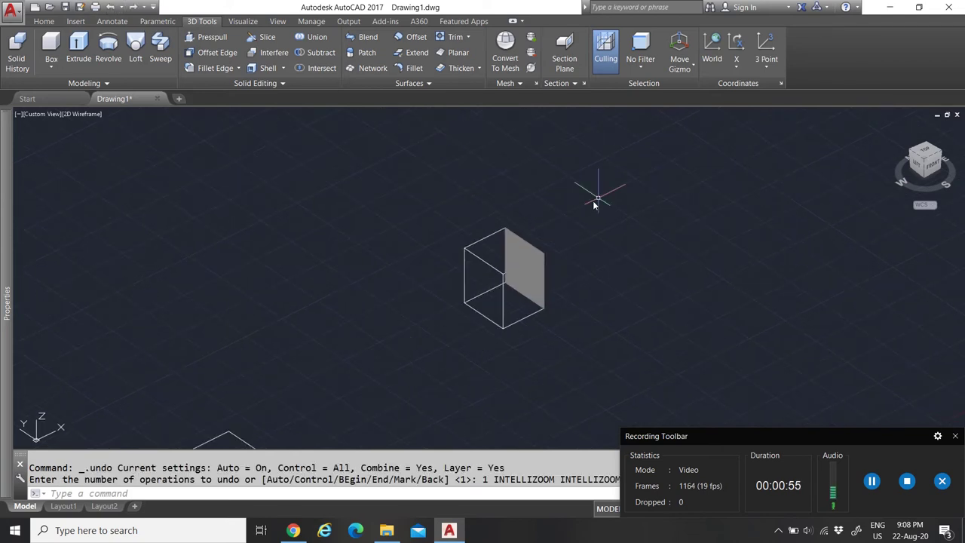
pyautogui.click(111, 8)
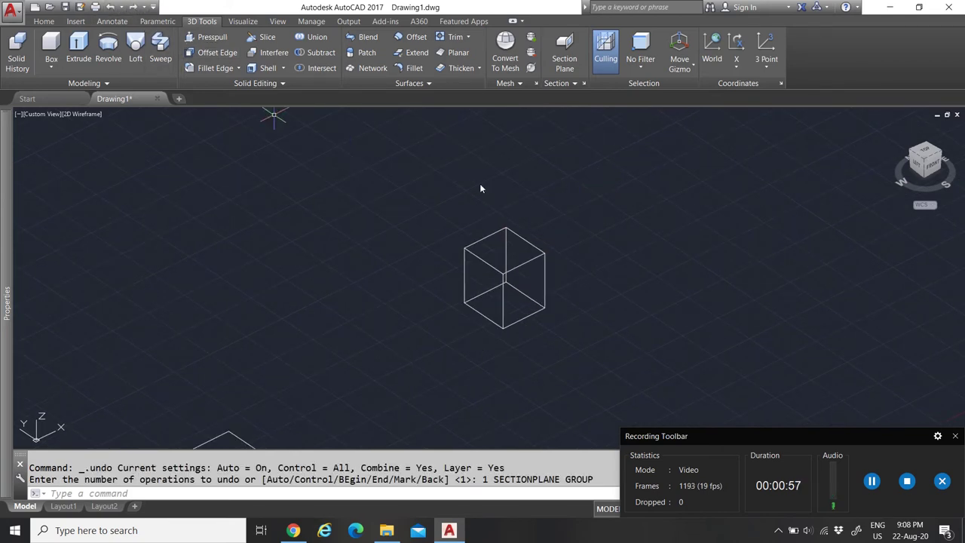
# Place a section plane on the box's left face
pyautogui.click(565, 49)
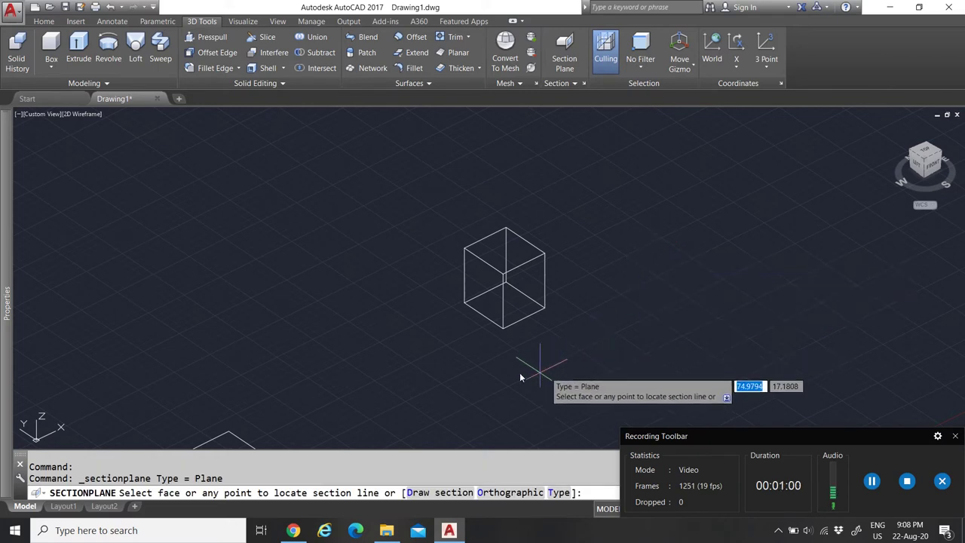
pyautogui.scroll(5, 497, 350)
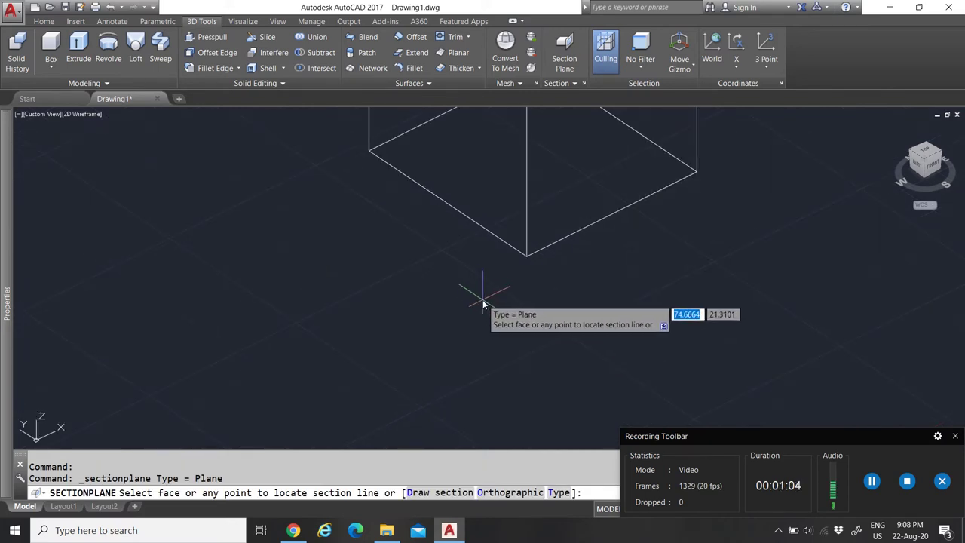
pyautogui.scroll(-5, 483, 305)
pyautogui.scroll(3, 475, 316)
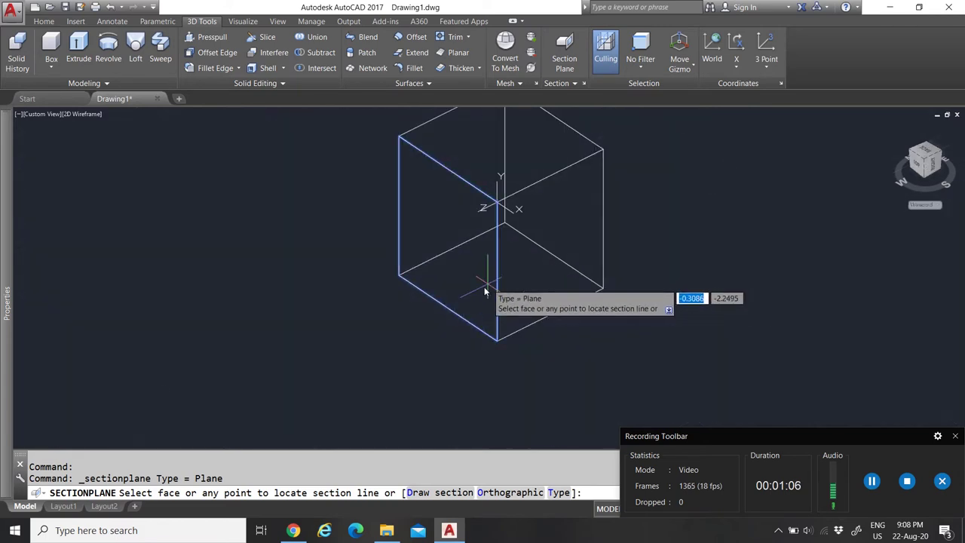
pyautogui.click(446, 321)
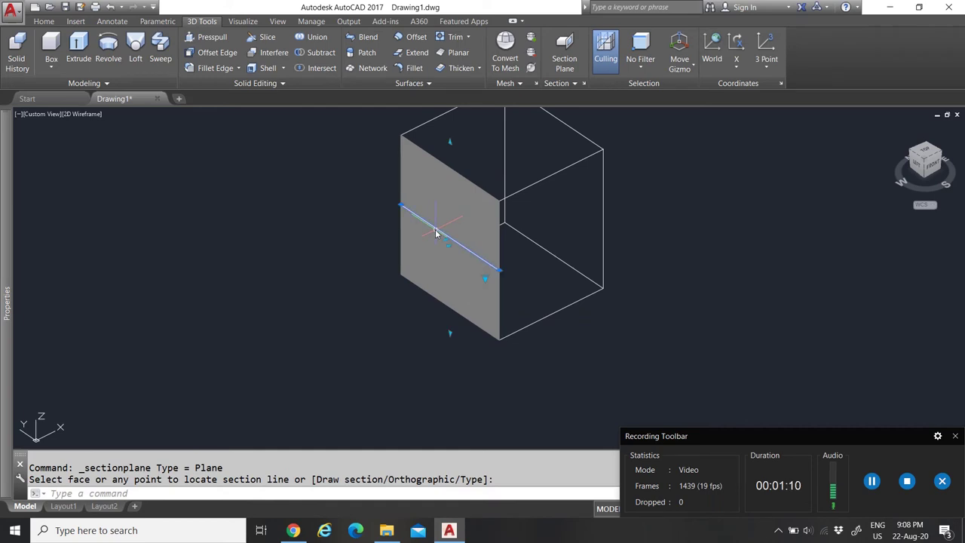
pyautogui.press('Escape')
pyautogui.press('Escape')
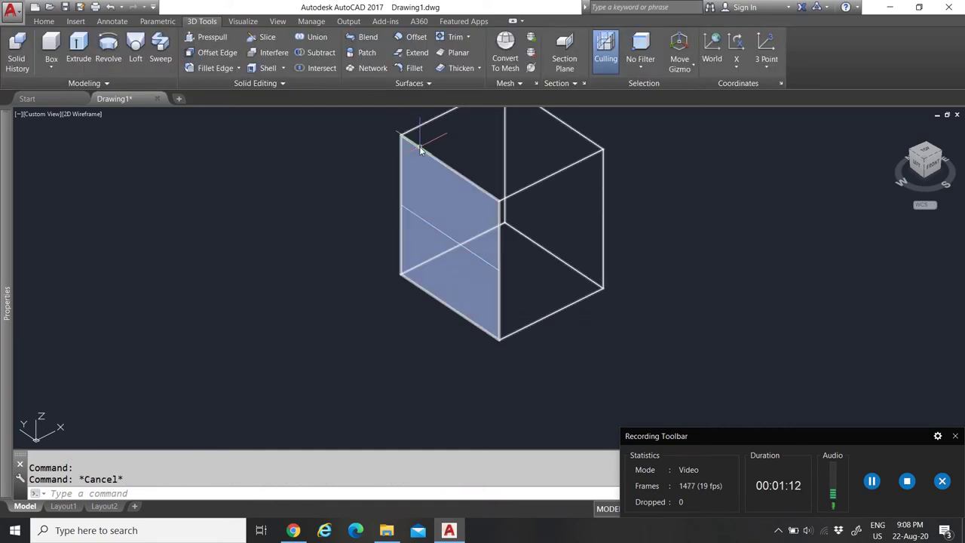
# Create a second section plane through two points, cutting the box near its middle parallel to the Y axis
pyautogui.click(564, 43)
pyautogui.scroll(-3, 655, 294)
pyautogui.scroll(2, 655, 296)
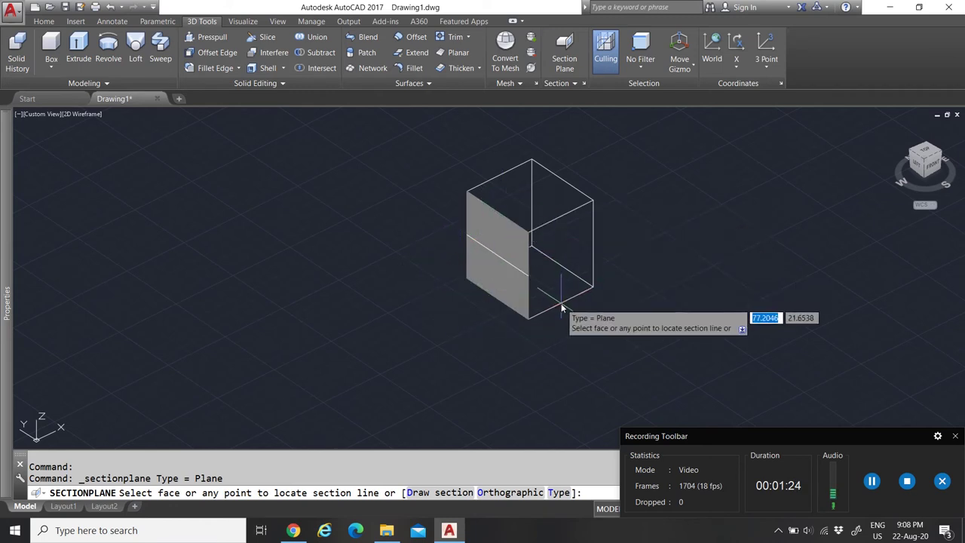
pyautogui.click(599, 336)
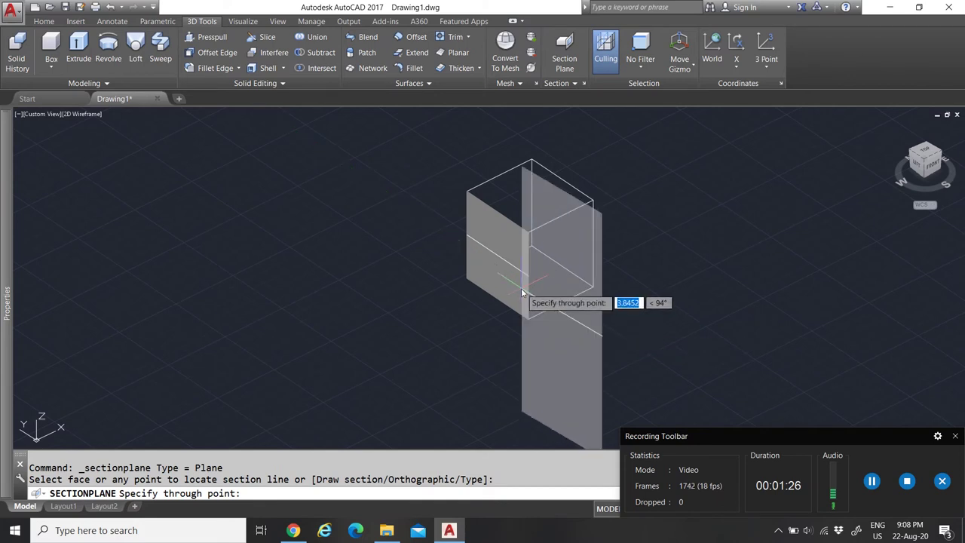
pyautogui.click(886, 195)
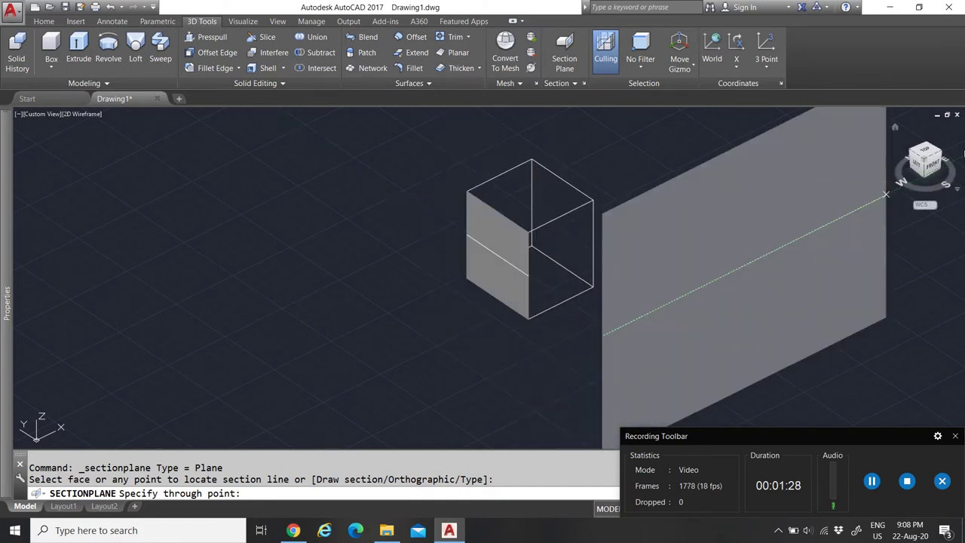
pyautogui.click(926, 156)
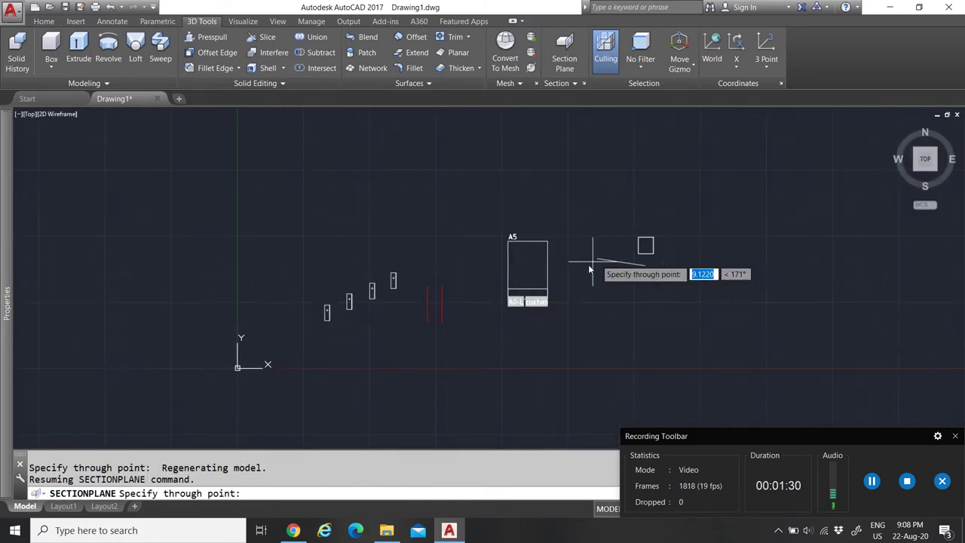
pyautogui.scroll(5, 676, 256)
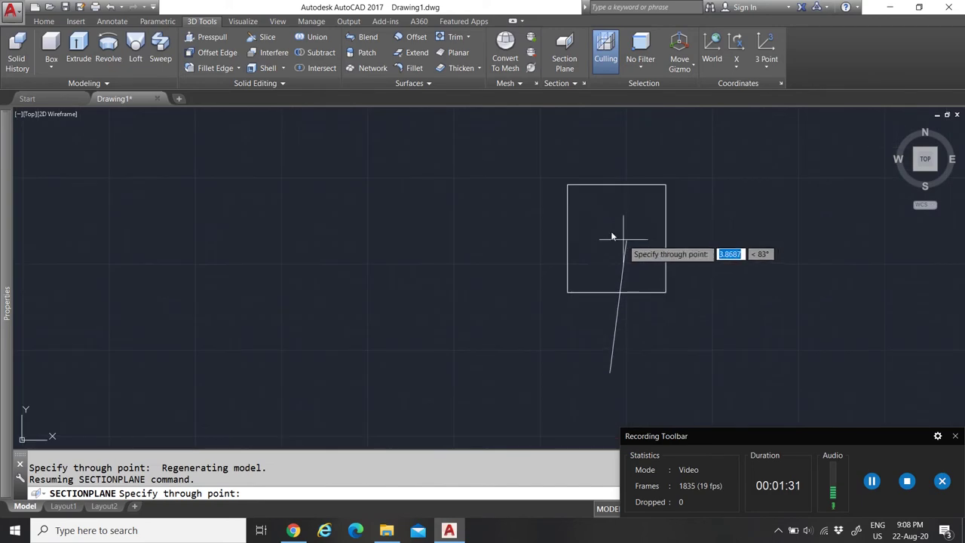
pyautogui.click(610, 181)
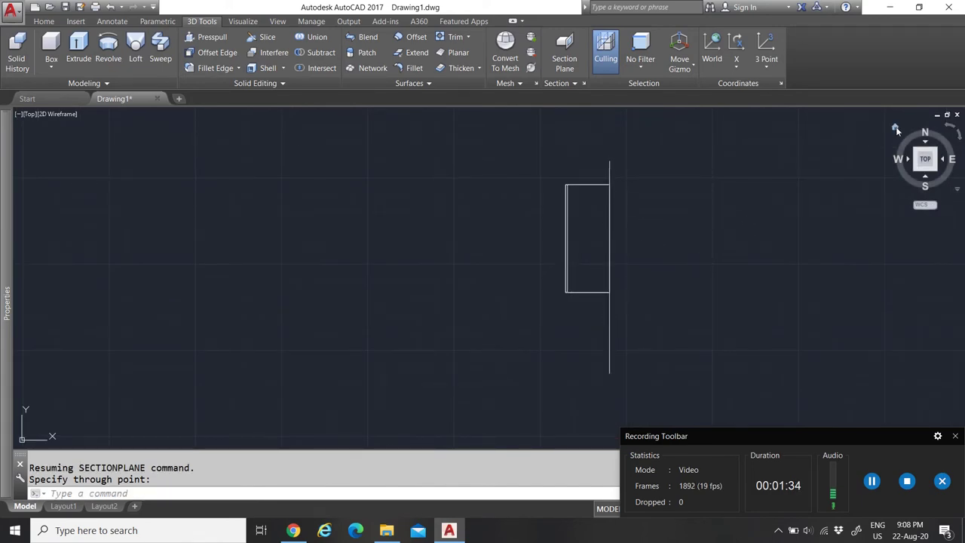
# Return to the 3D view, erase the section plane running through the box's middle, and undo the erasure
pyautogui.moveTo(960, 134); pyautogui.dragTo(603, 194)
pyautogui.scroll(6, 603, 198)
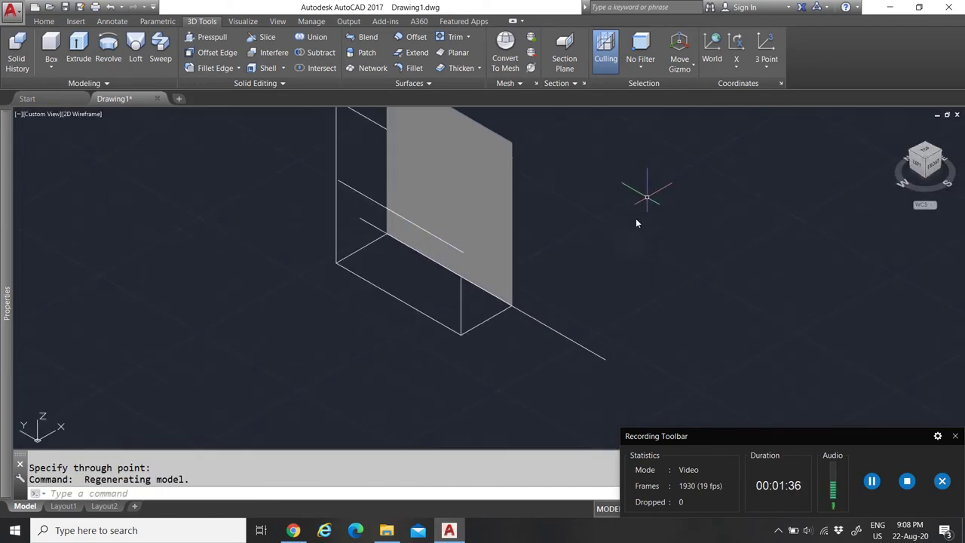
pyautogui.click(537, 320)
pyautogui.scroll(-2, 578, 286)
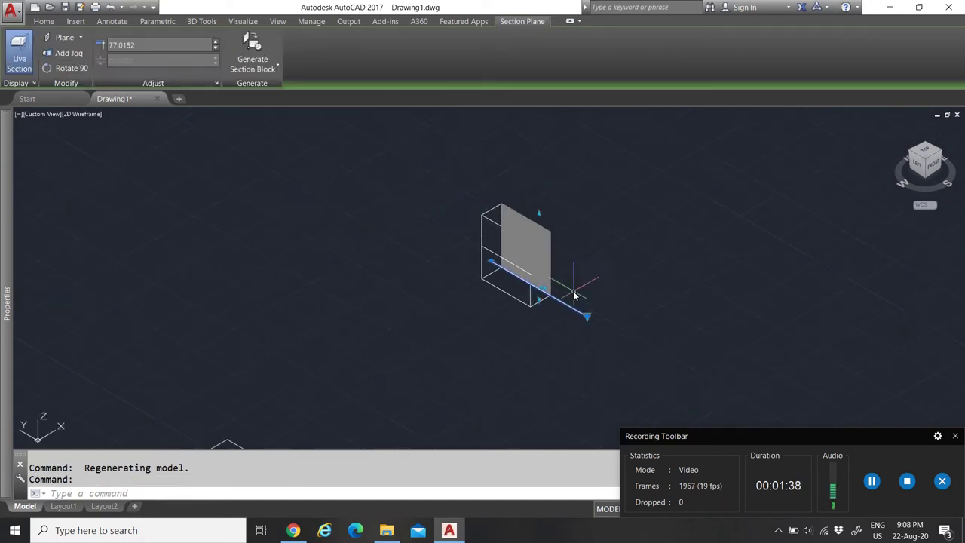
pyautogui.scroll(2, 571, 271)
pyautogui.press('Delete')
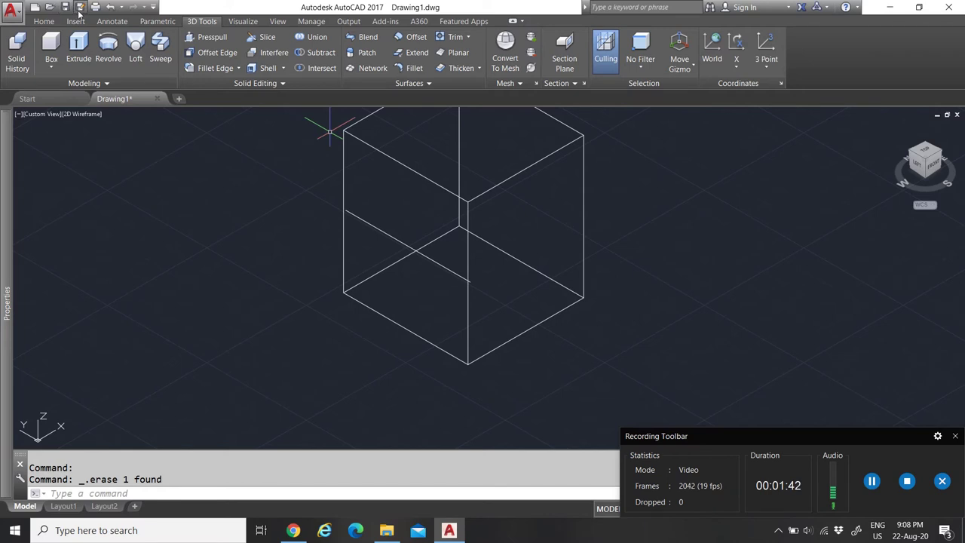
pyautogui.click(109, 8)
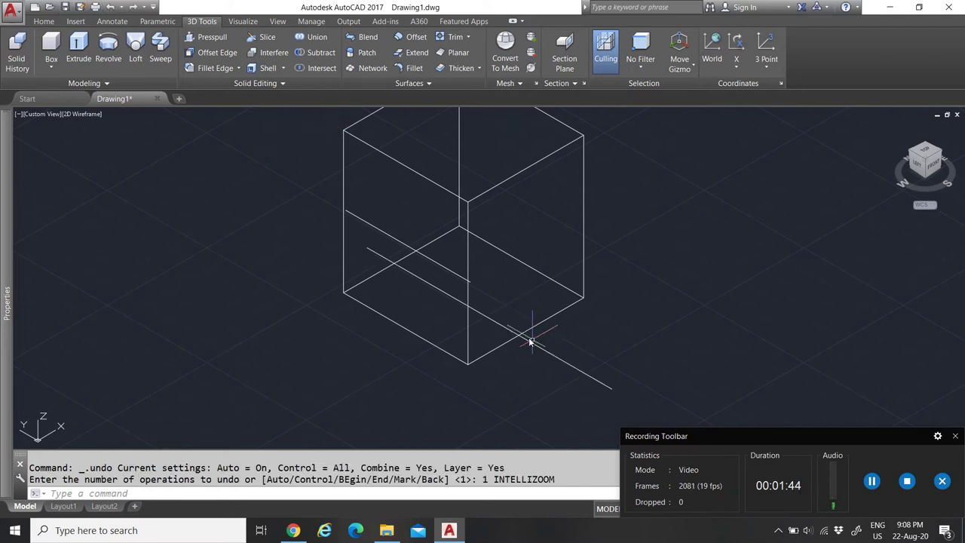
pyautogui.click(112, 7)
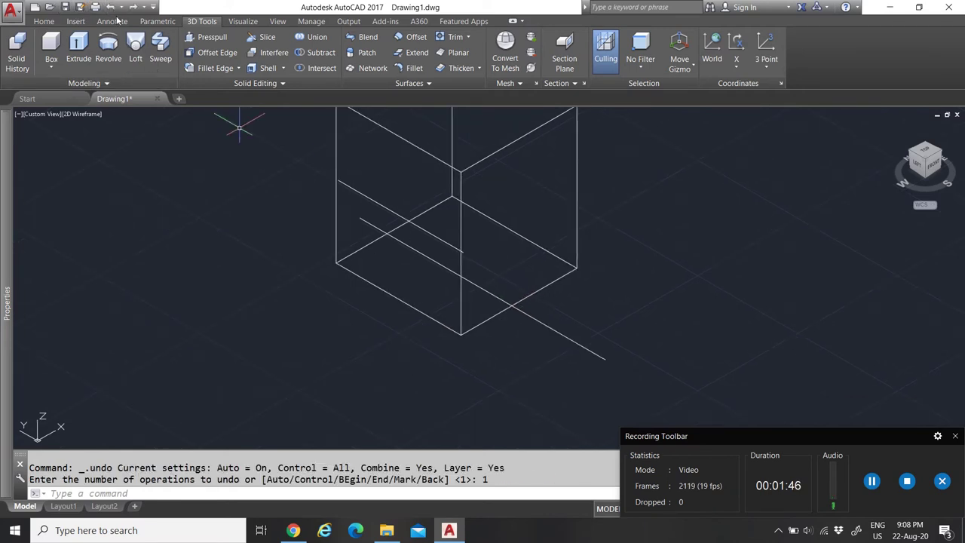
pyautogui.click(132, 8)
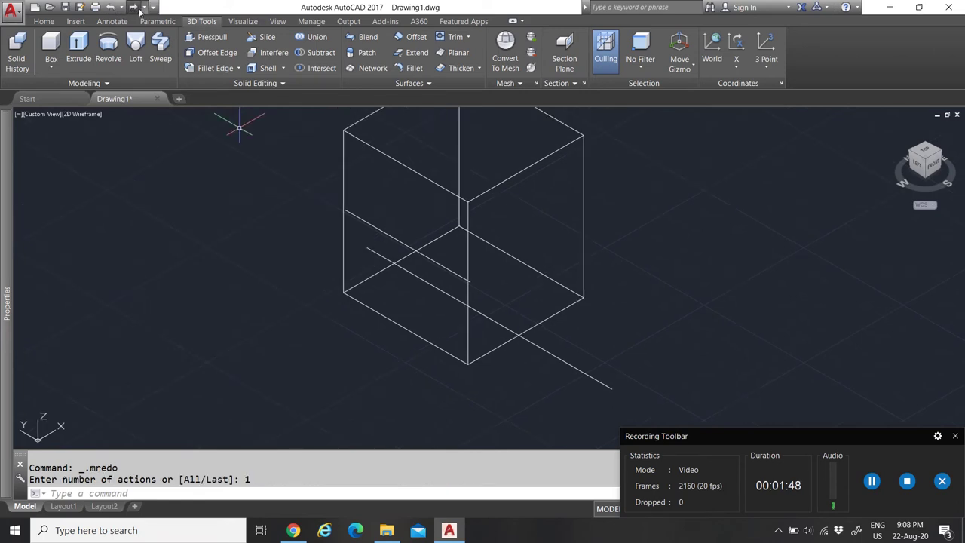
pyautogui.click(112, 8)
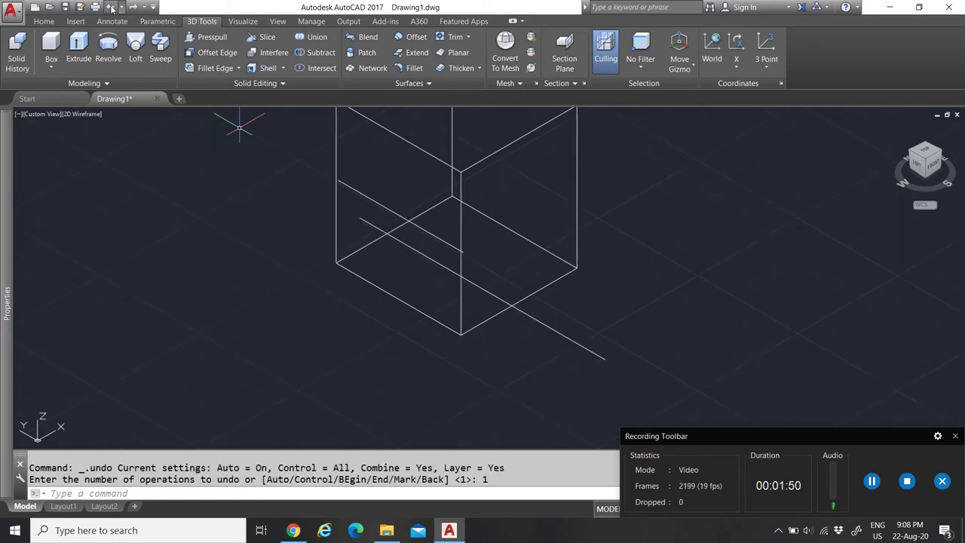
pyautogui.click(112, 8)
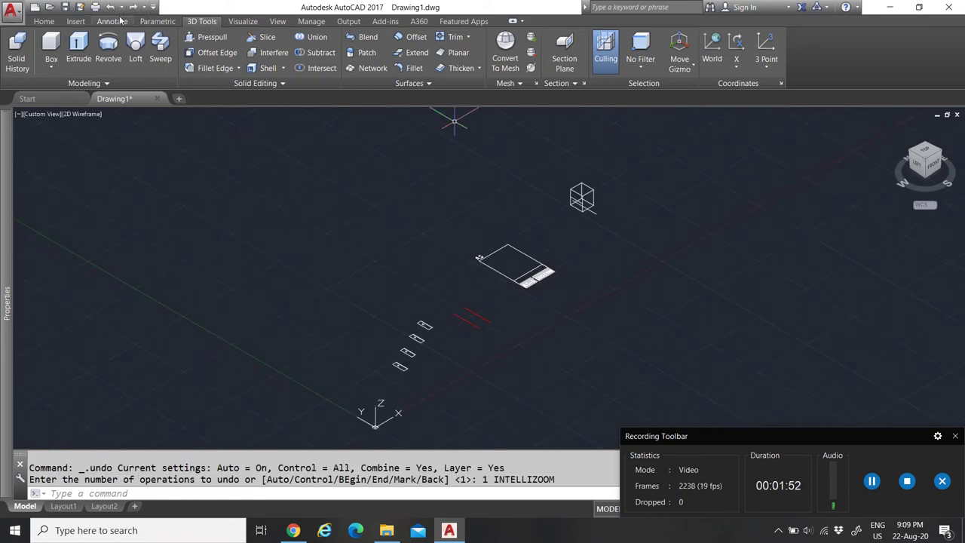
# Stretch the front end of the middle section plane's line farther outward from the box in the same direction
pyautogui.scroll(8, 598, 177)
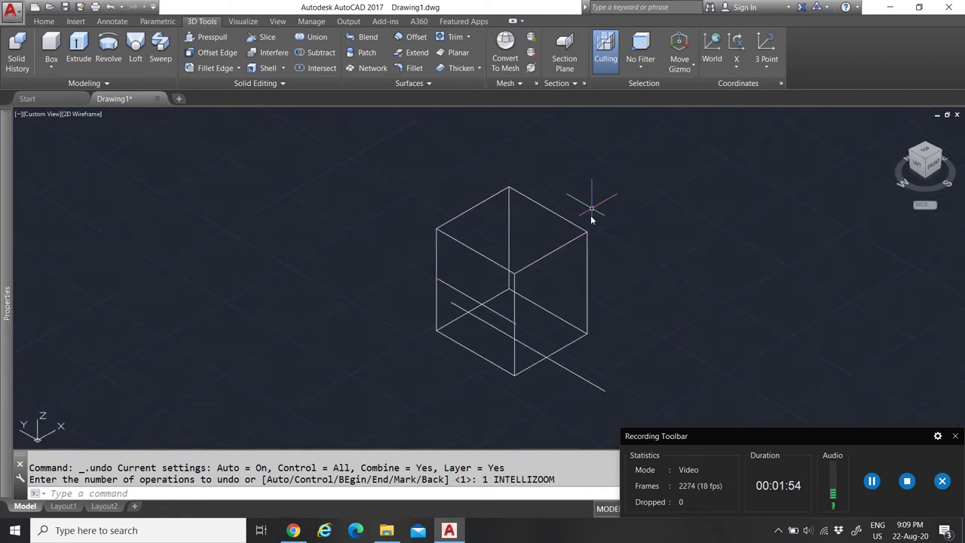
pyautogui.click(601, 390)
pyautogui.click(604, 391)
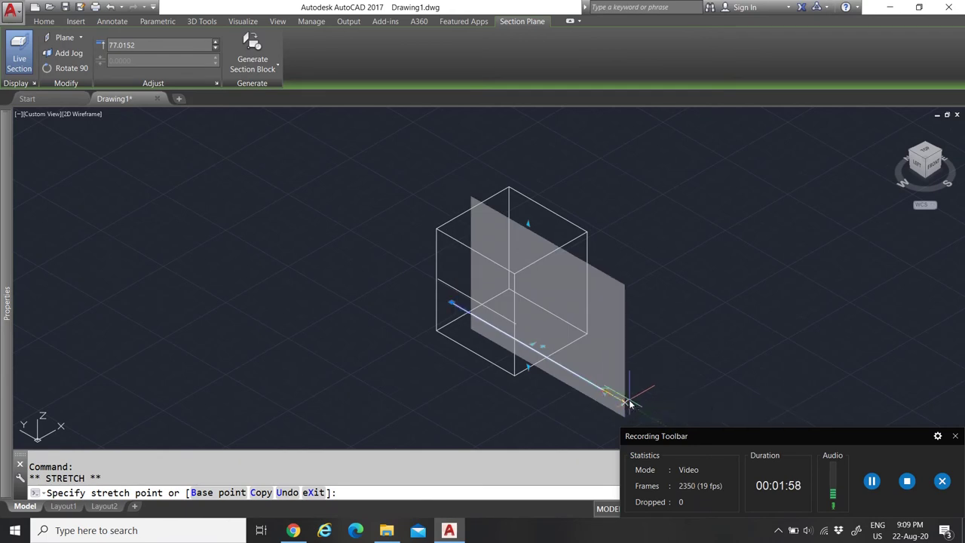
pyautogui.press('Escape')
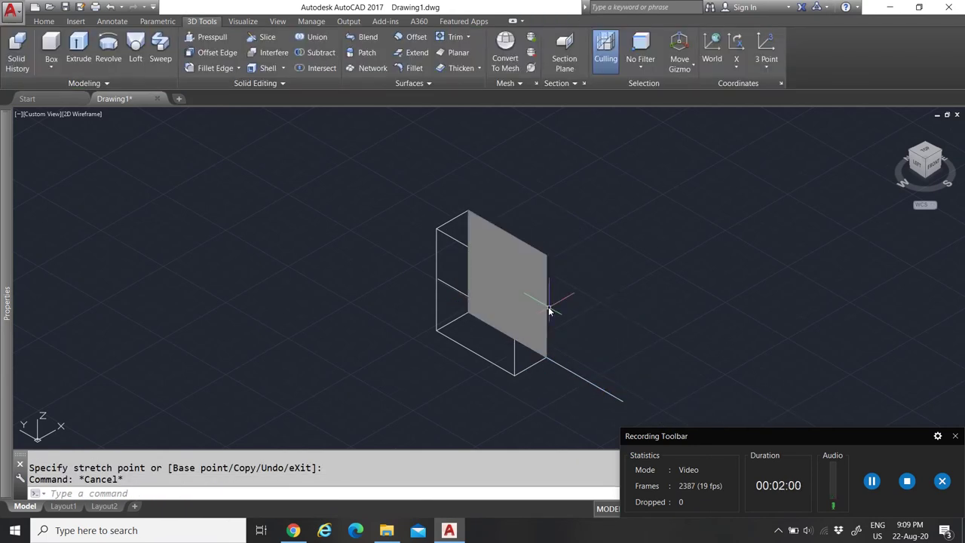
pyautogui.scroll(2, 578, 286)
pyautogui.scroll(-3, 512, 309)
pyautogui.scroll(4, 512, 309)
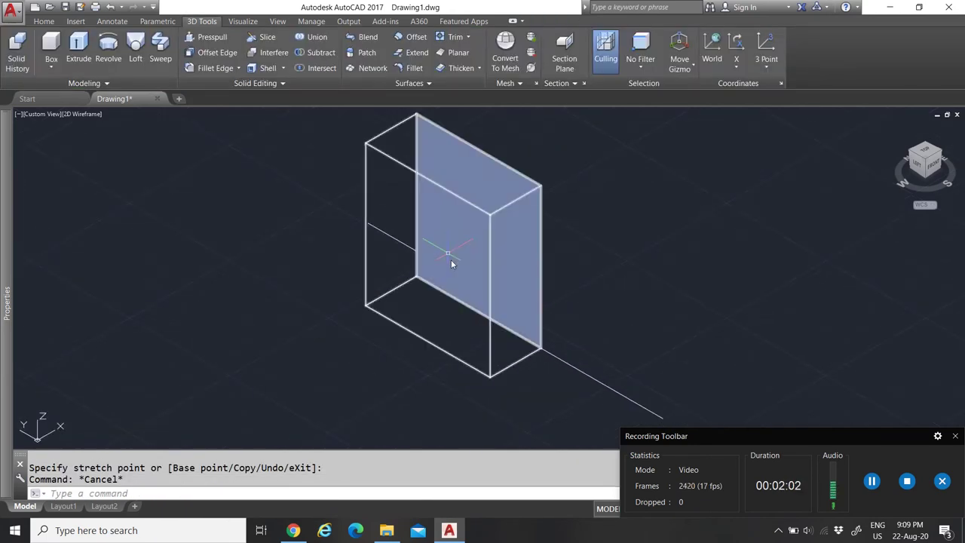
pyautogui.scroll(-4, 469, 272)
pyautogui.scroll(2, 521, 219)
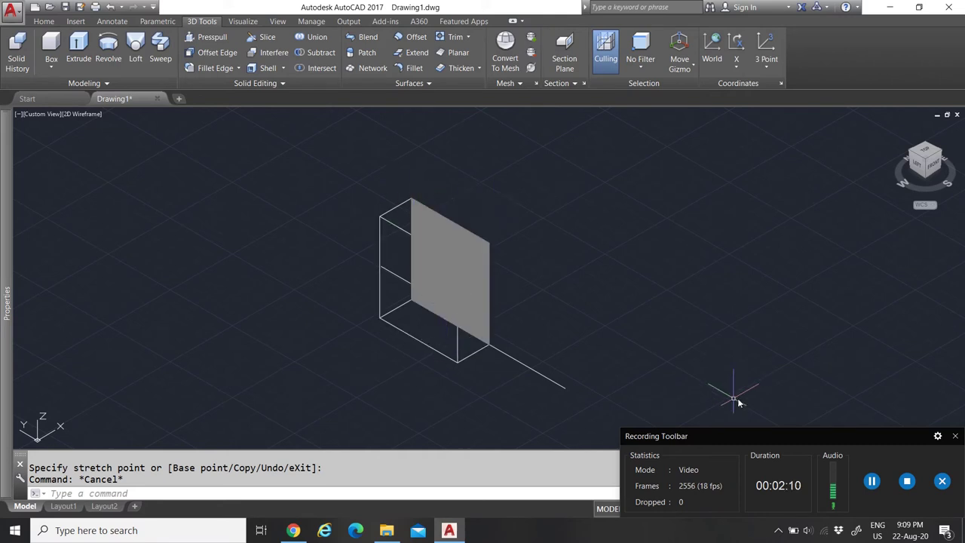
pyautogui.click(517, 364)
pyautogui.click(545, 318)
pyautogui.press('Escape')
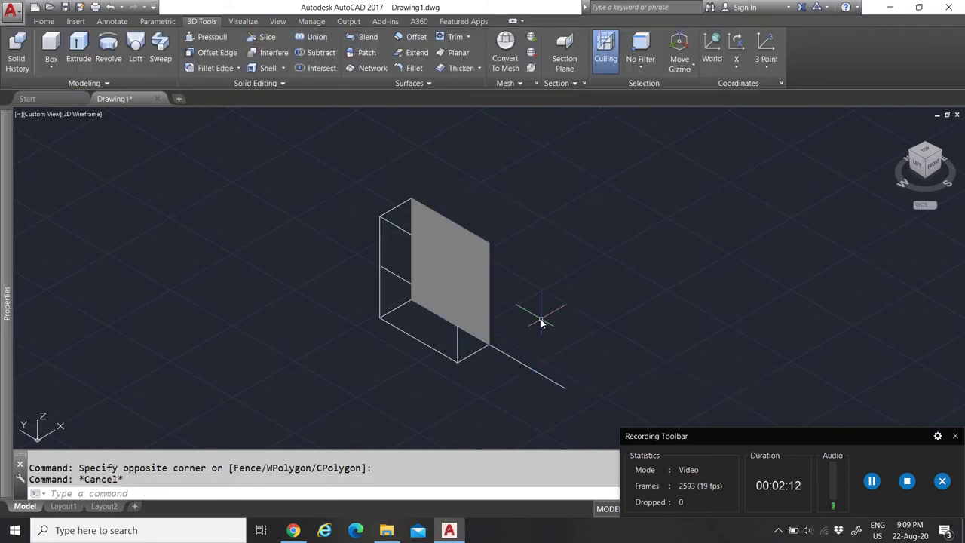
# Set the Rotate Gizmo as the default gizmo for selected objects
pyautogui.click(641, 67)
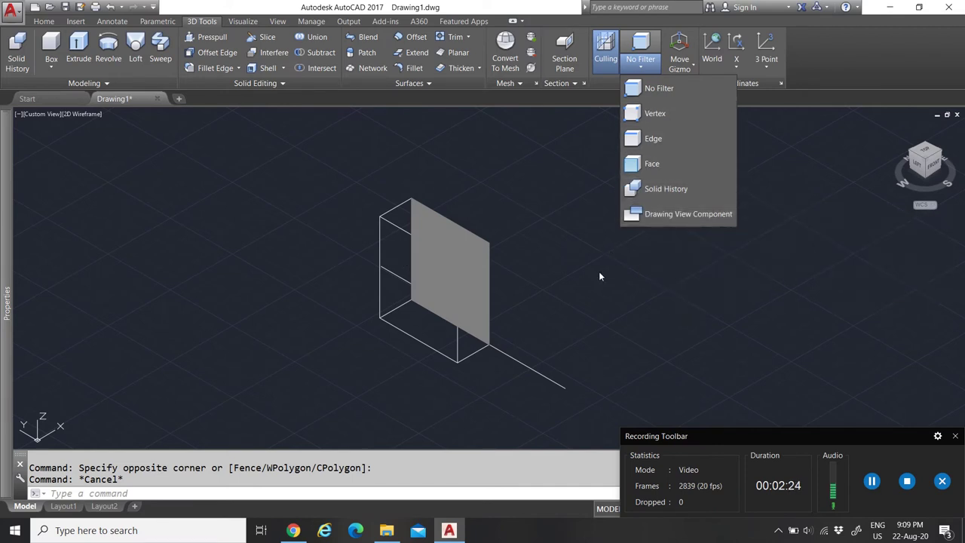
pyautogui.click(777, 195)
pyautogui.click(693, 67)
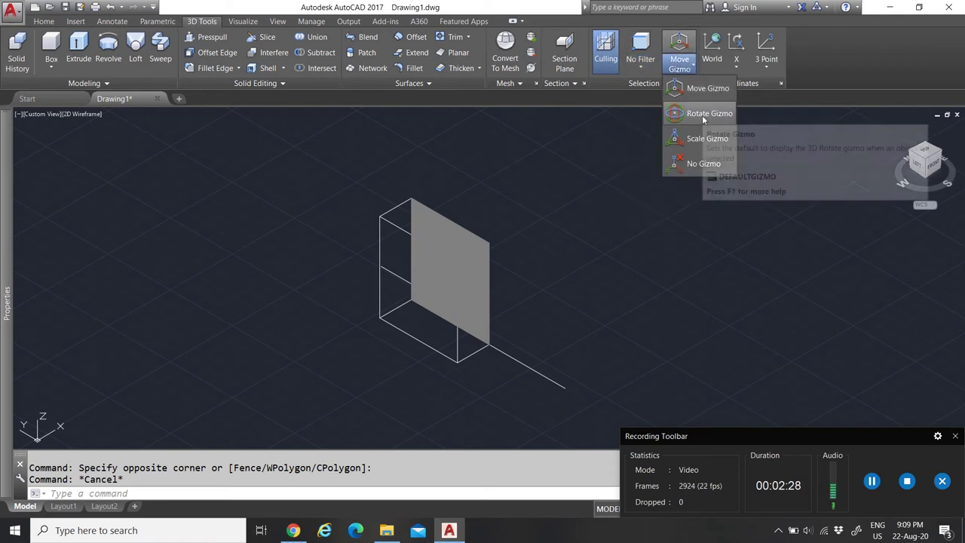
pyautogui.click(701, 114)
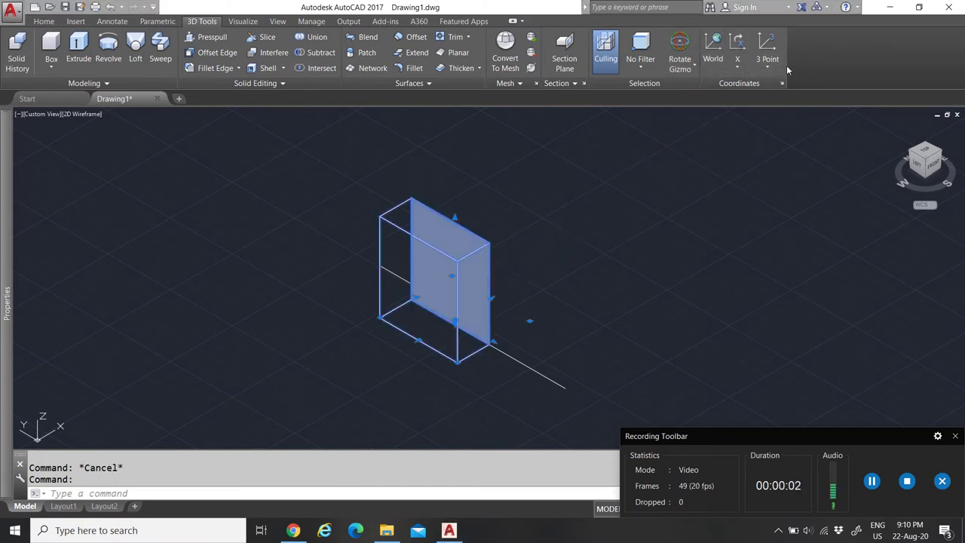
# Try to rotate the user coordinate system about its X axis
pyautogui.moveTo(13, 435)
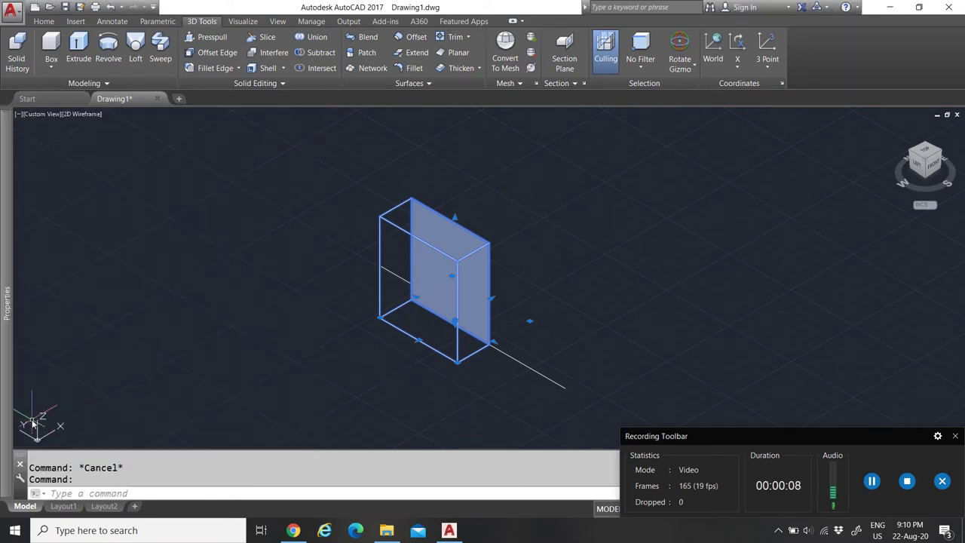
pyautogui.click(739, 68)
pyautogui.click(738, 68)
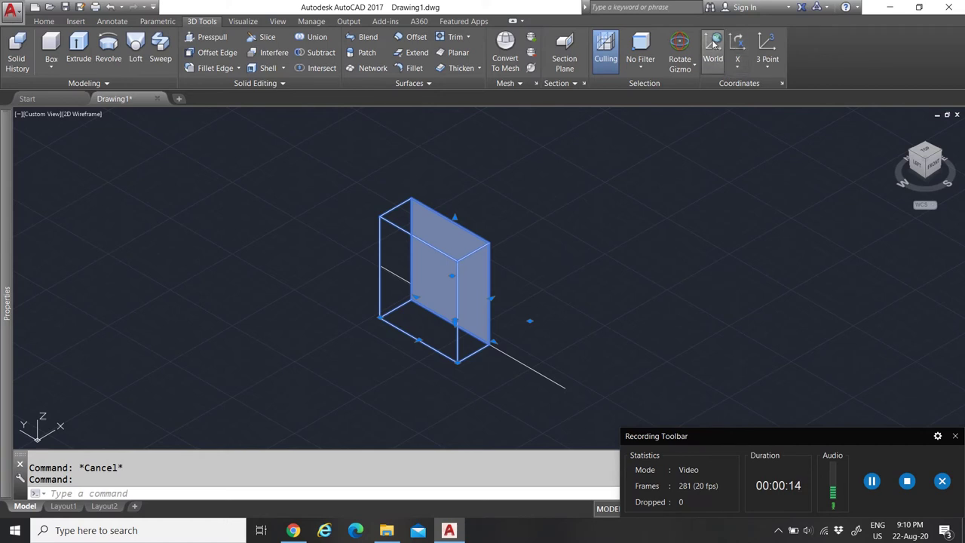
pyautogui.click(739, 61)
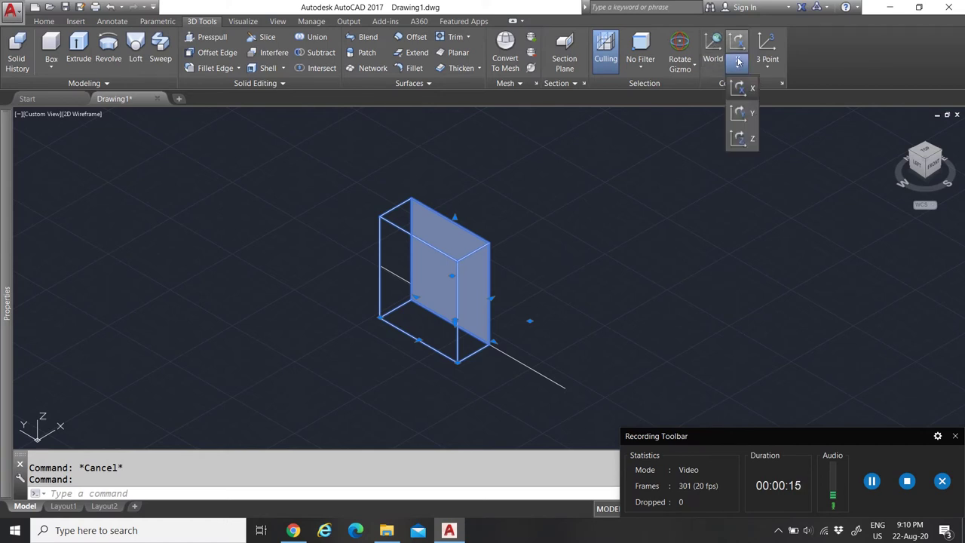
pyautogui.click(744, 96)
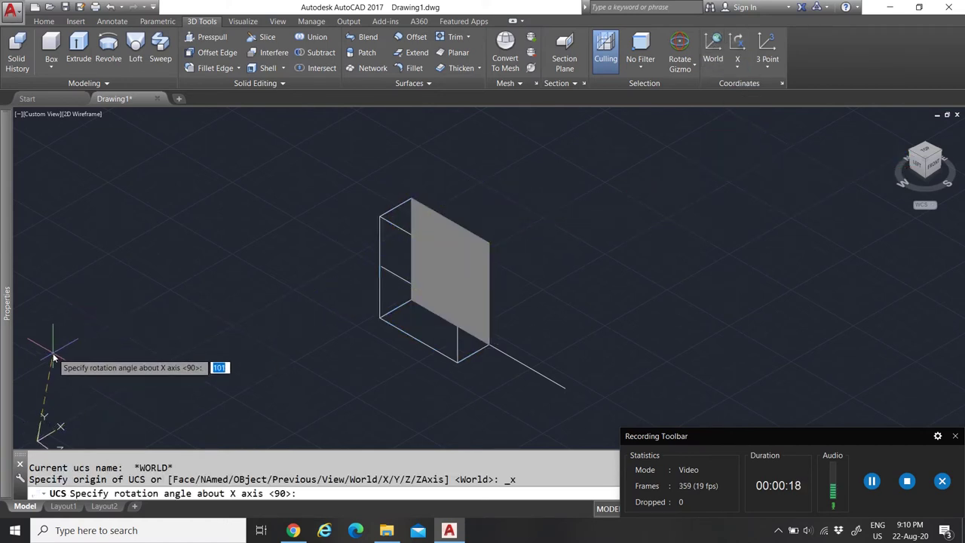
pyautogui.scroll(-1, 133, 340)
pyautogui.scroll(1, 77, 410)
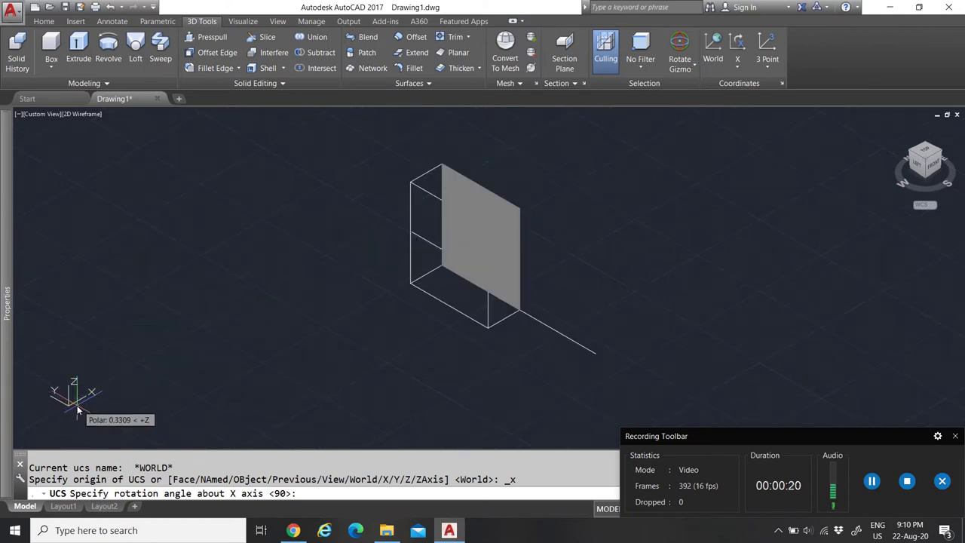
pyautogui.scroll(3, 78, 410)
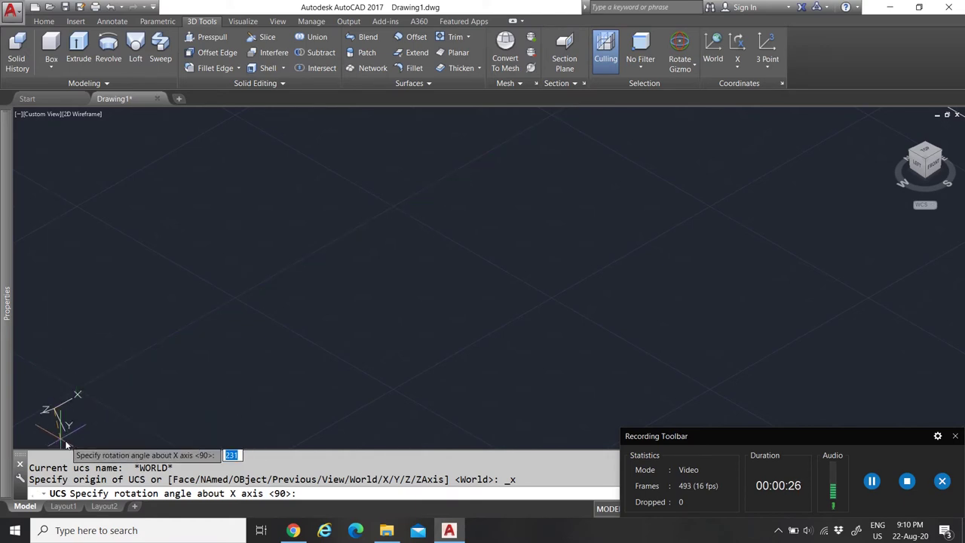
pyautogui.press('Escape')
# Try to align the user coordinate system to an object in the drawing
pyautogui.click(745, 64)
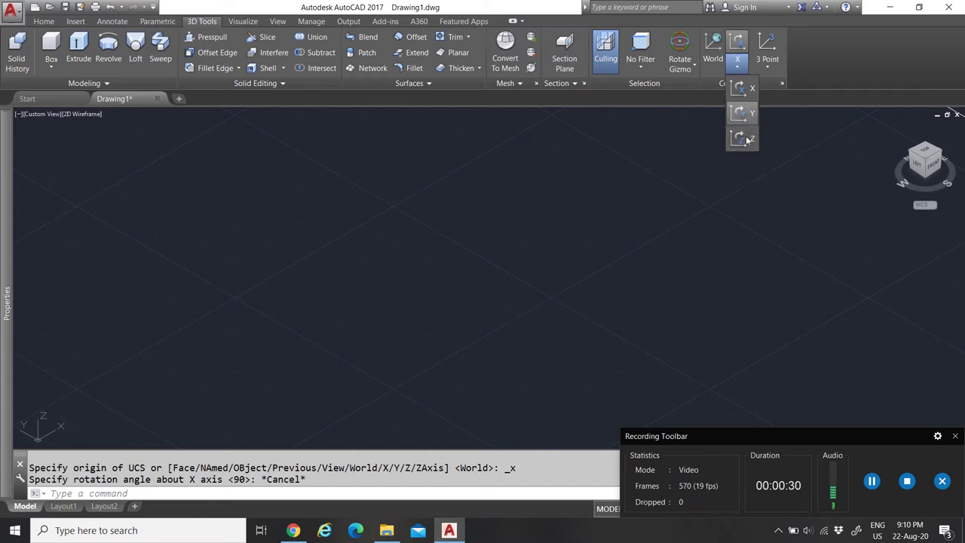
pyautogui.click(769, 70)
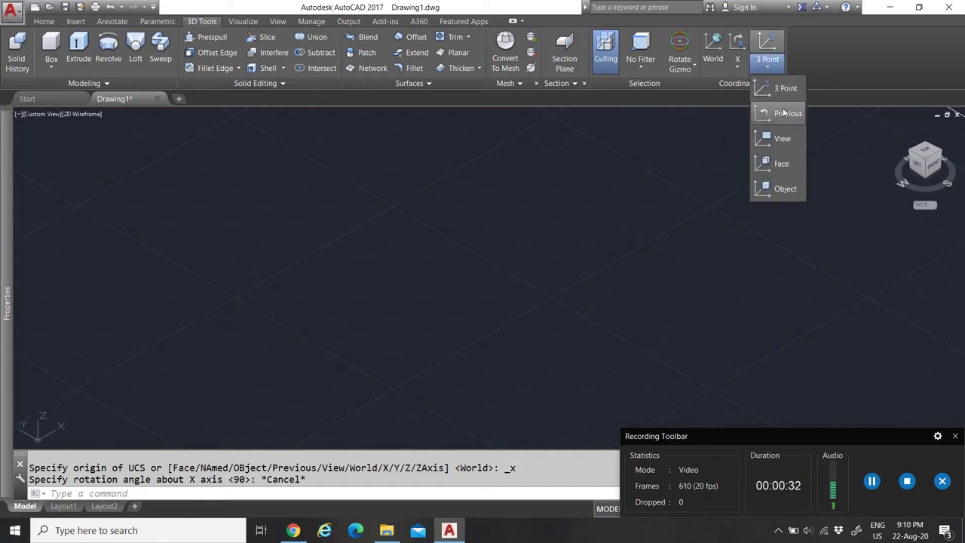
pyautogui.click(785, 188)
pyautogui.scroll(2, 564, 279)
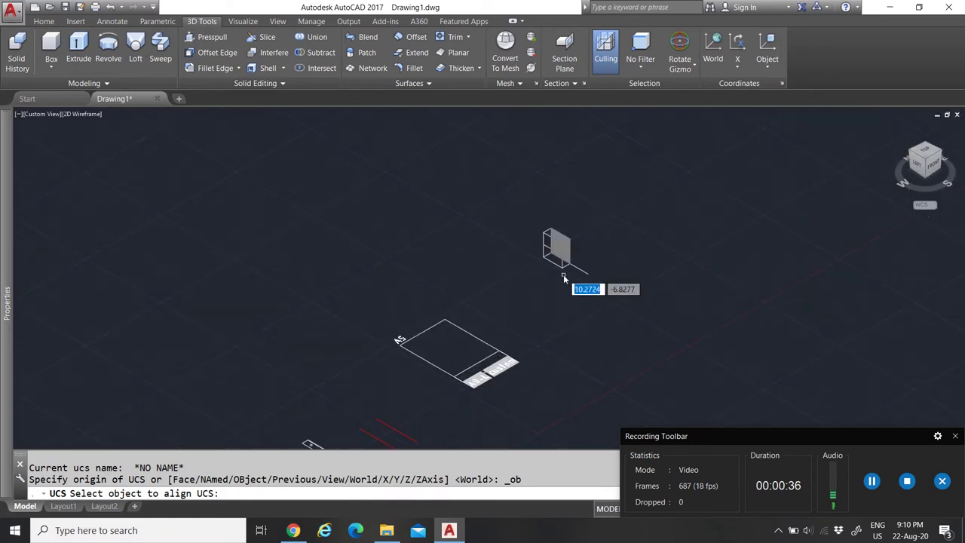
pyautogui.press('Escape')
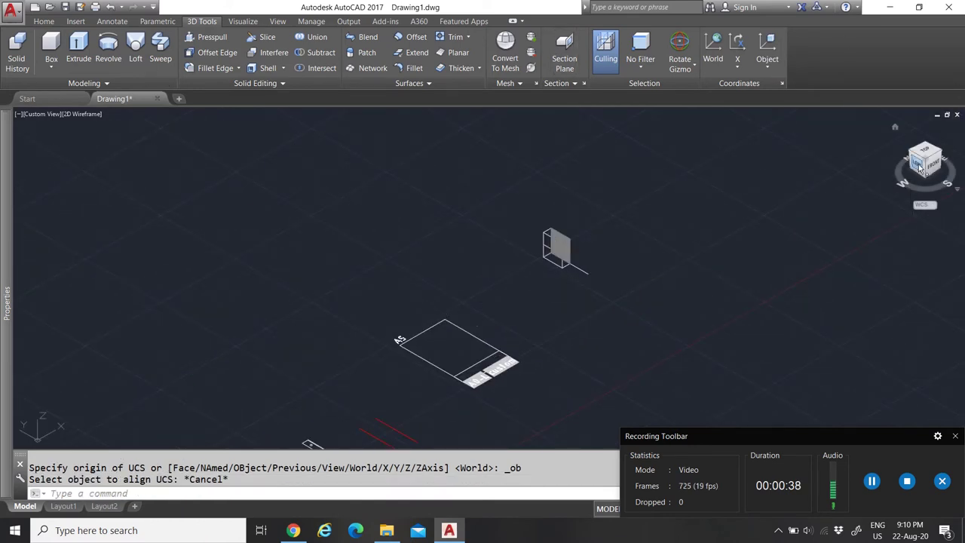
# Switch to the top view and draw a slanted line about 12.35 units long above the gap between the A5 frame and the box
pyautogui.click(926, 155)
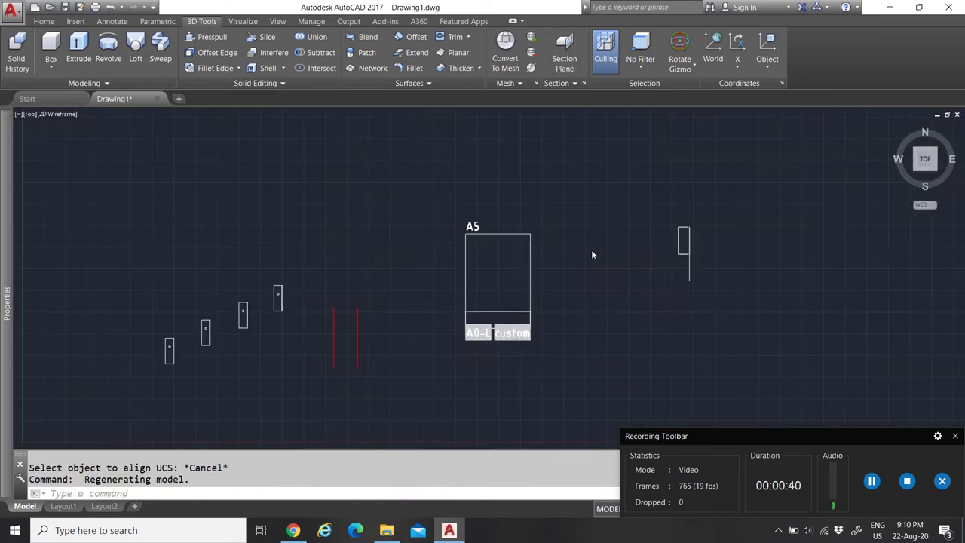
pyautogui.scroll(4, 590, 249)
pyautogui.click(75, 21)
pyautogui.click(44, 21)
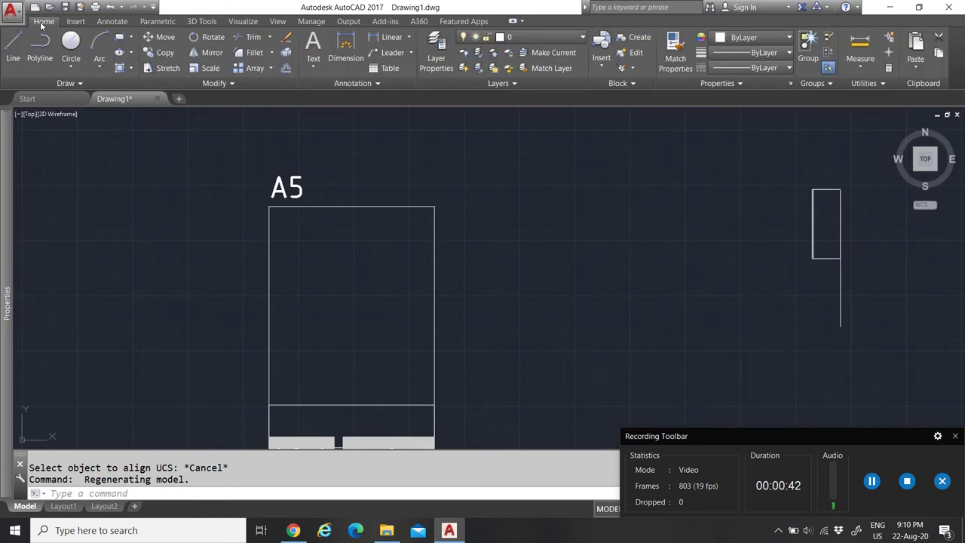
pyautogui.click(13, 49)
pyautogui.scroll(-3, 453, 252)
pyautogui.click(450, 239)
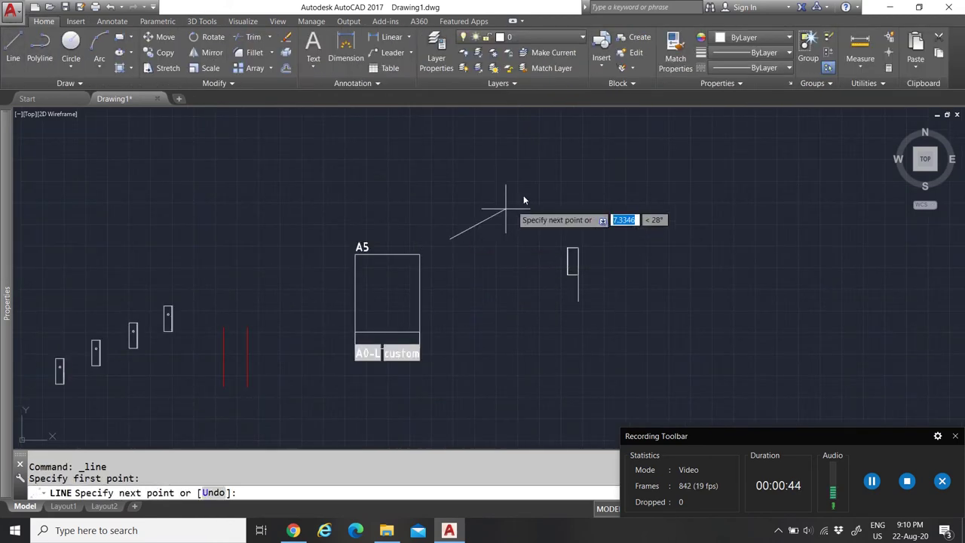
pyautogui.press('Escape')
pyautogui.scroll(2, 541, 186)
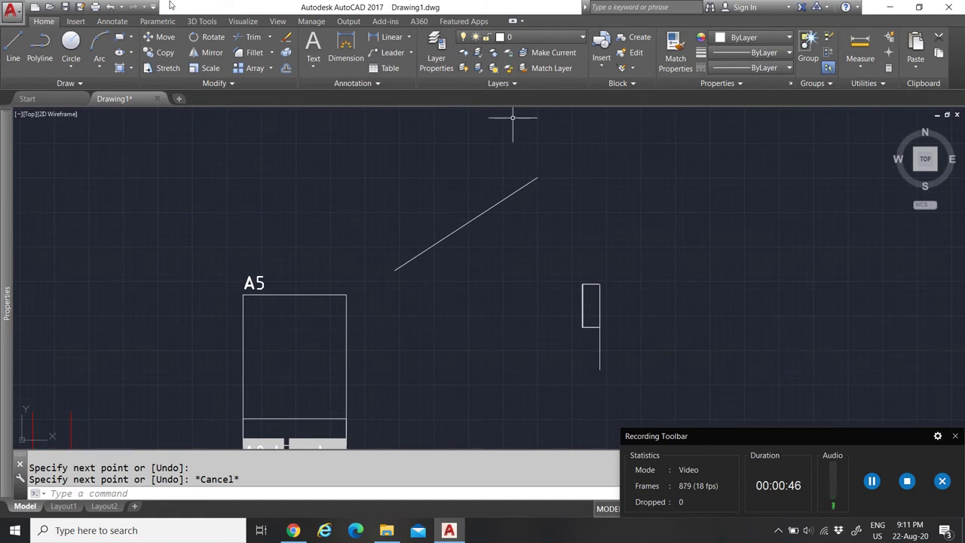
pyautogui.click(281, 22)
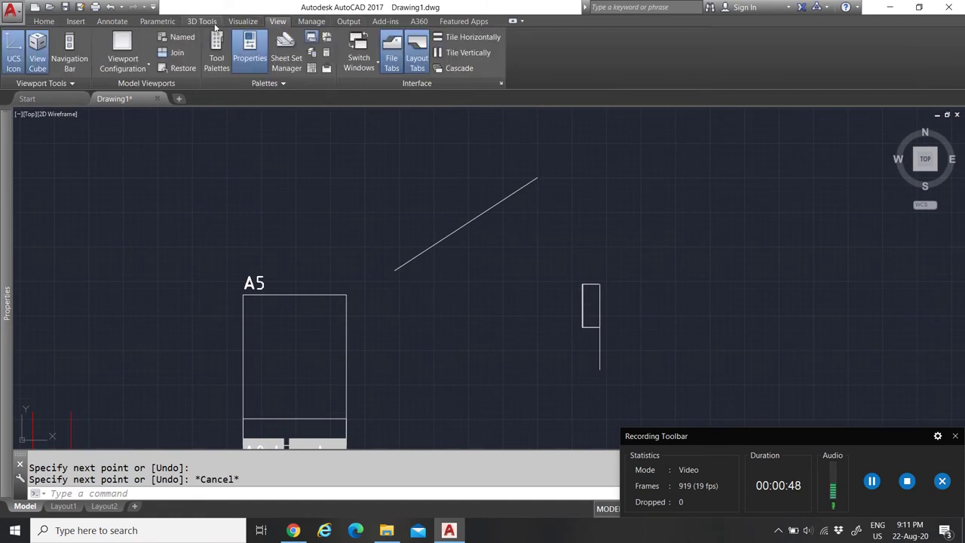
pyautogui.click(204, 22)
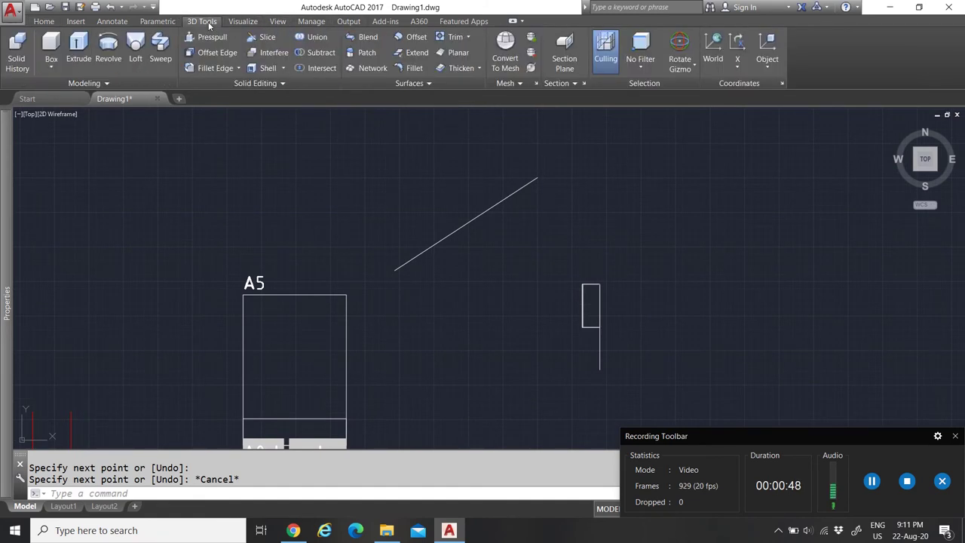
pyautogui.click(768, 64)
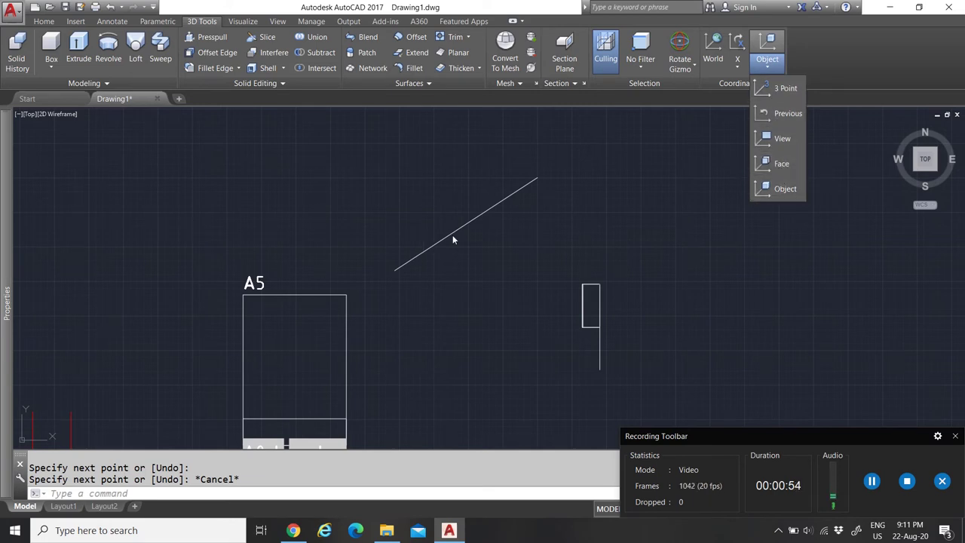
pyautogui.scroll(-5, 406, 256)
pyautogui.click(417, 253)
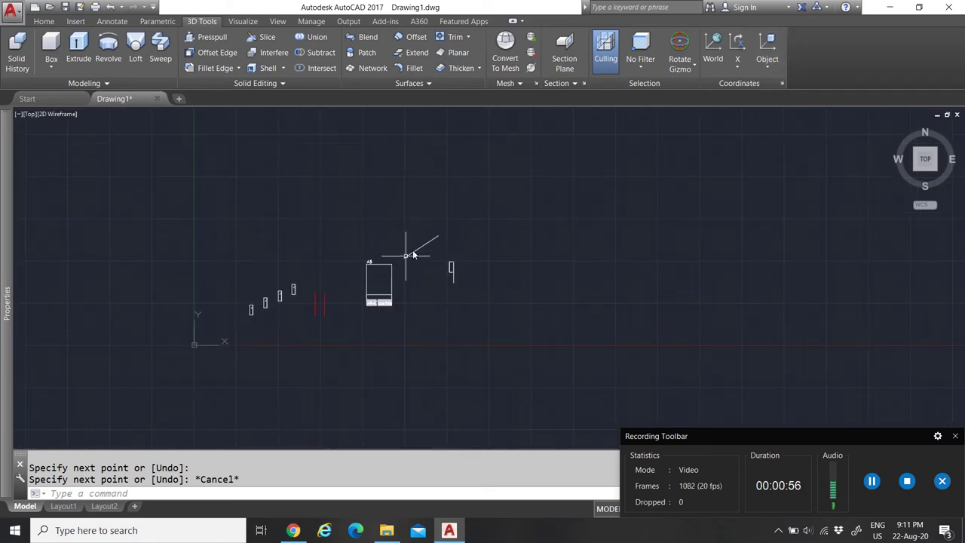
pyautogui.scroll(5, 405, 259)
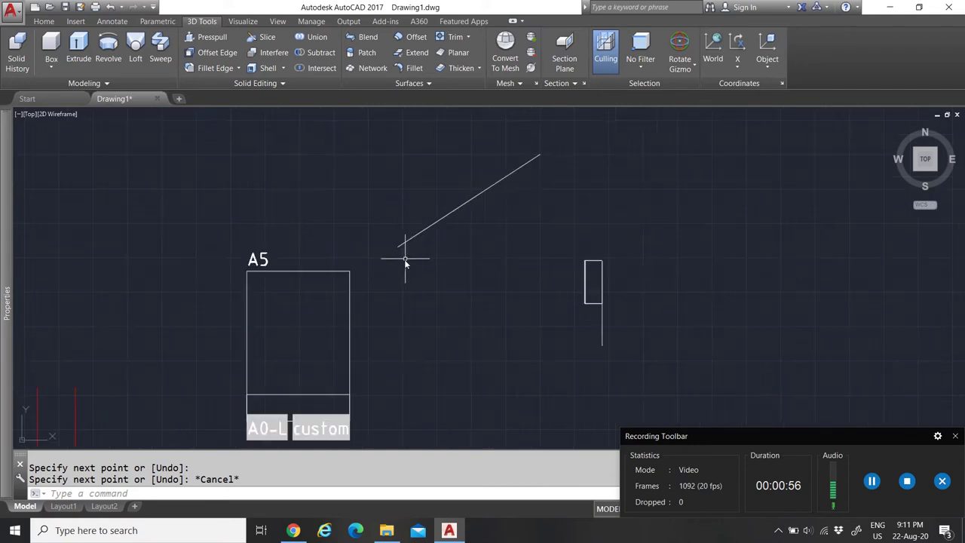
pyautogui.click(81, 23)
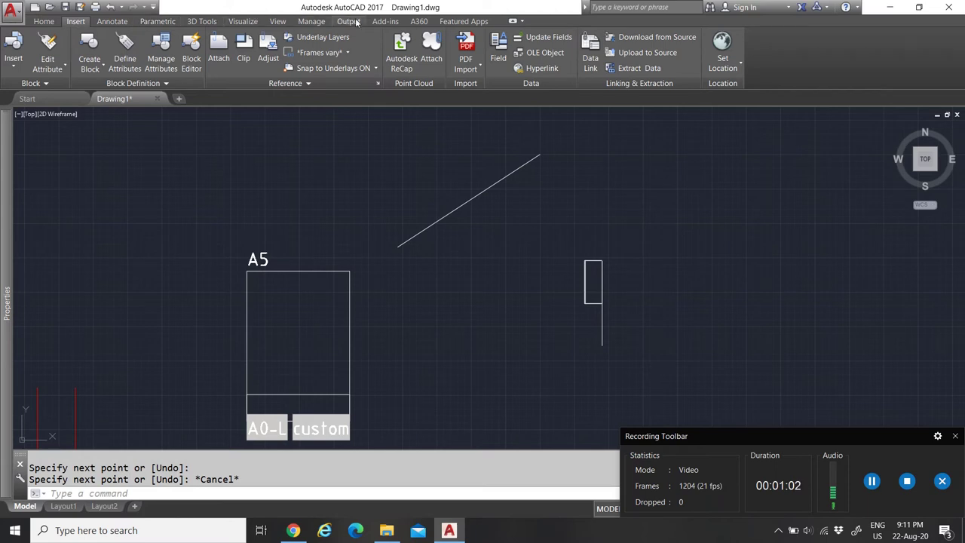
# Try to add a horizontal linear dimension between the two endpoints of the slanted line
pyautogui.click(111, 22)
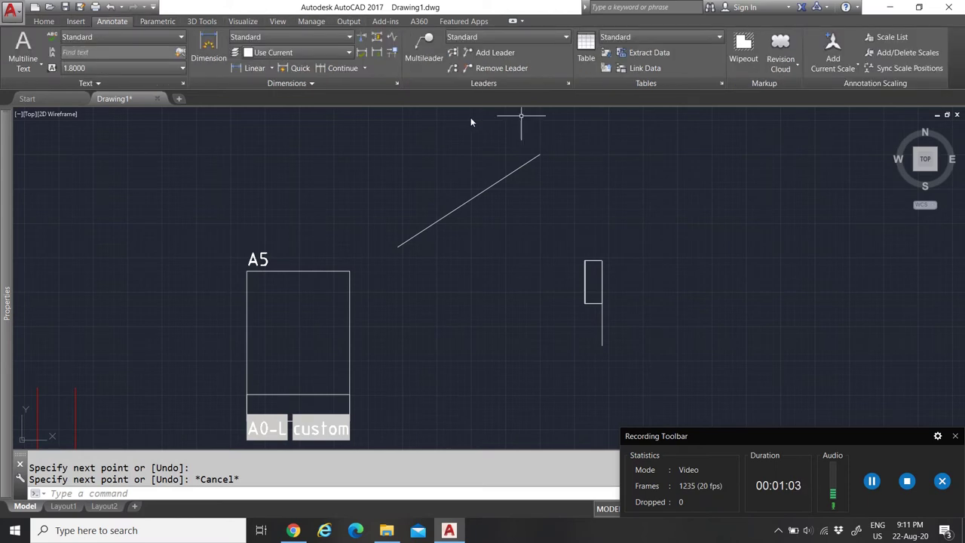
pyautogui.click(220, 56)
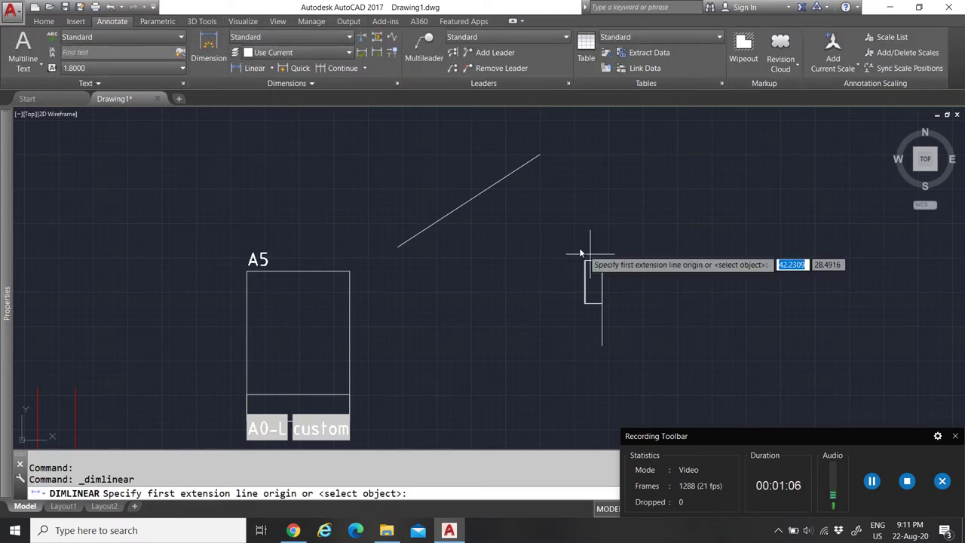
pyautogui.click(398, 247)
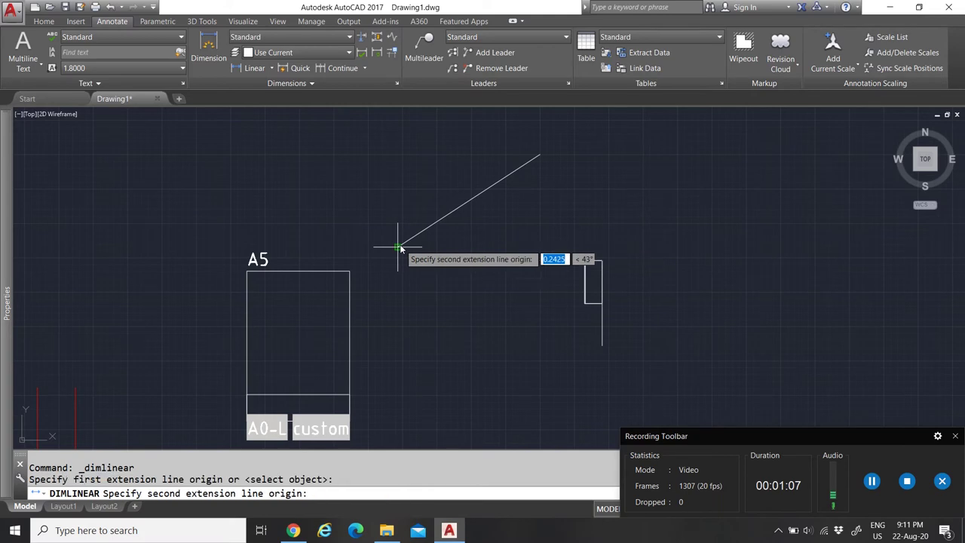
pyautogui.click(539, 156)
pyautogui.scroll(-2, 432, 271)
pyautogui.scroll(3, 486, 213)
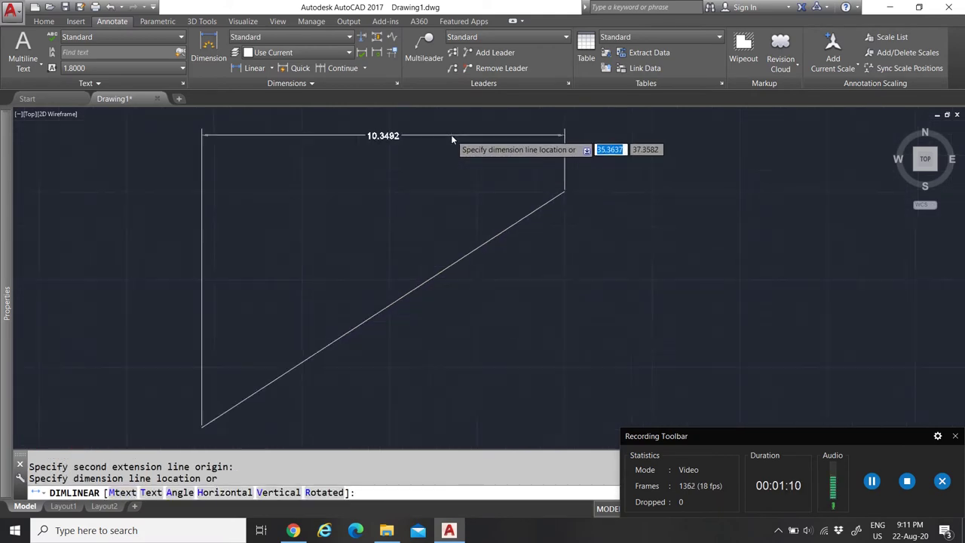
pyautogui.scroll(-1, 456, 151)
pyautogui.scroll(2, 423, 169)
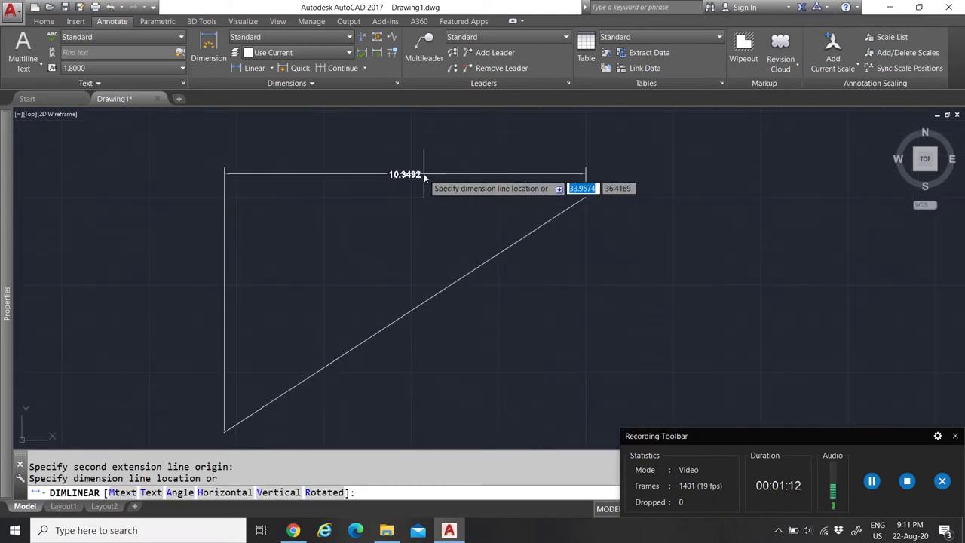
pyautogui.scroll(-3, 425, 169)
pyautogui.press('Escape')
pyautogui.scroll(2, 424, 173)
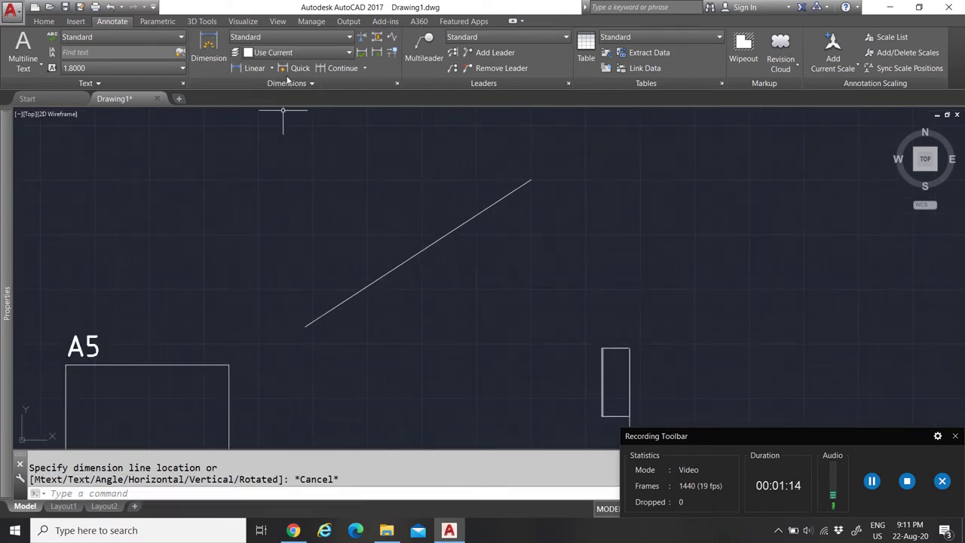
# Try to add an aligned dimension parallel to the slanted line, using its two endpoints
pyautogui.click(272, 70)
pyautogui.click(261, 114)
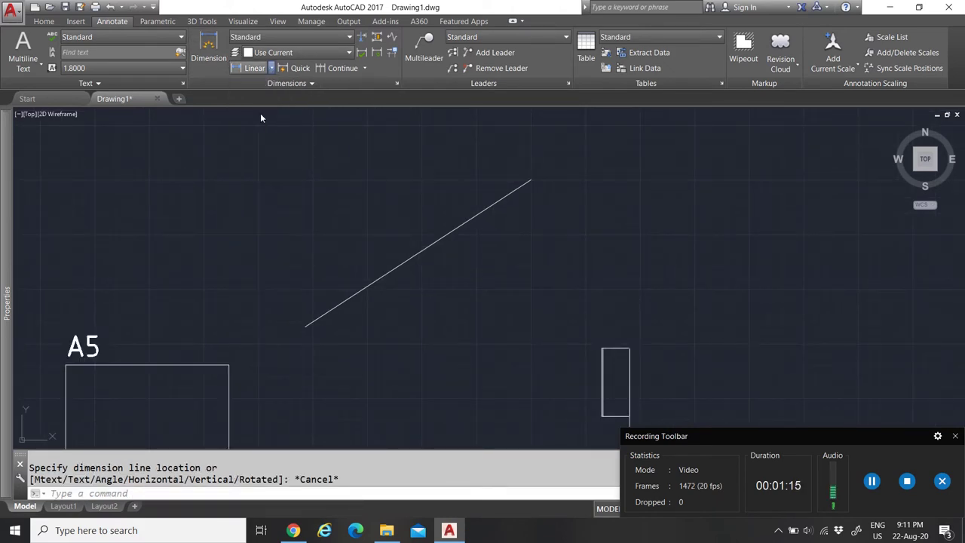
pyautogui.click(306, 320)
pyautogui.click(529, 181)
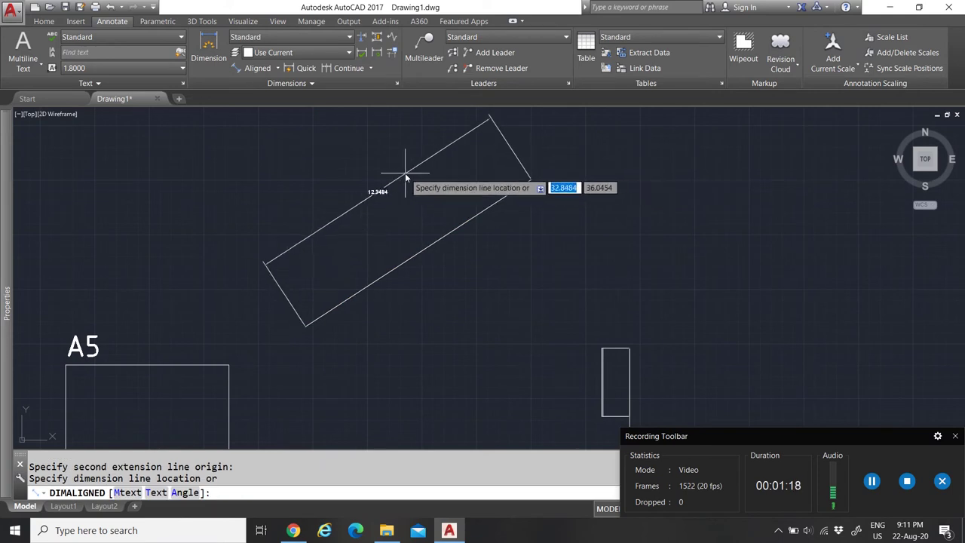
pyautogui.press('Escape')
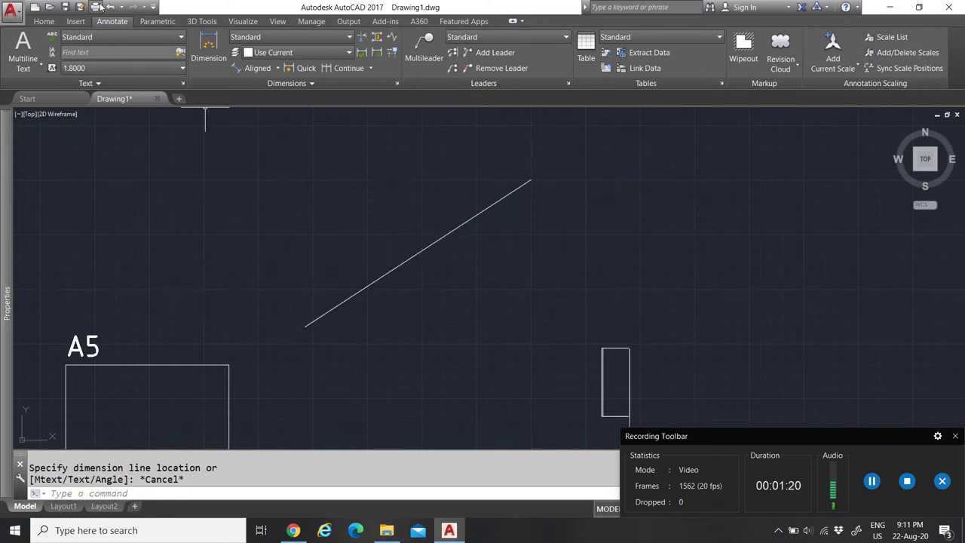
pyautogui.click(76, 23)
pyautogui.click(53, 22)
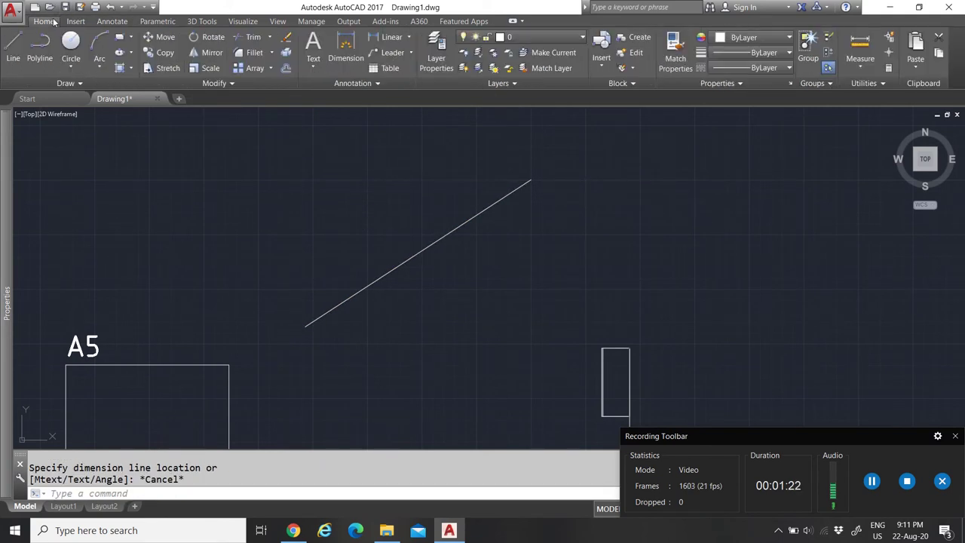
# Try to draw a rectangle starting from the lower endpoint of the slanted line in the world coordinate system
pyautogui.click(119, 43)
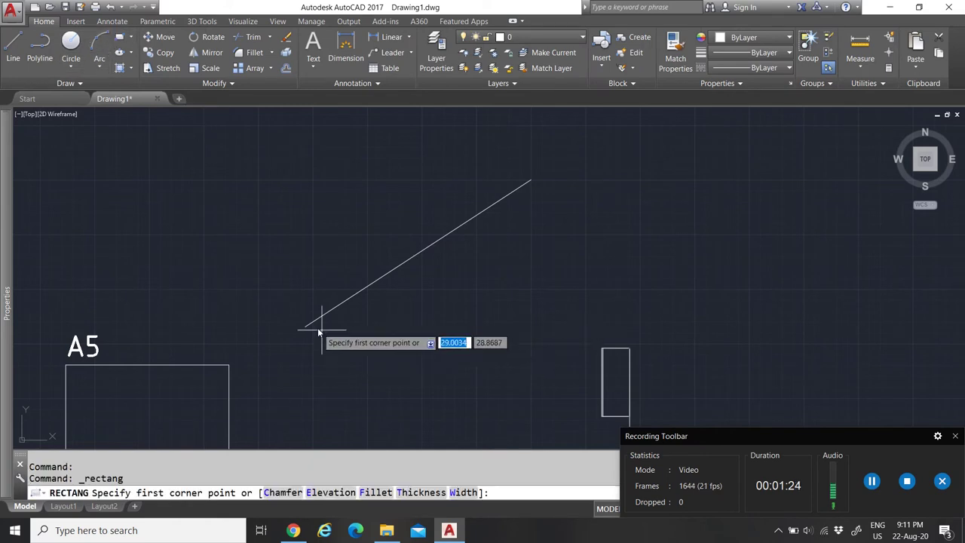
pyautogui.click(306, 324)
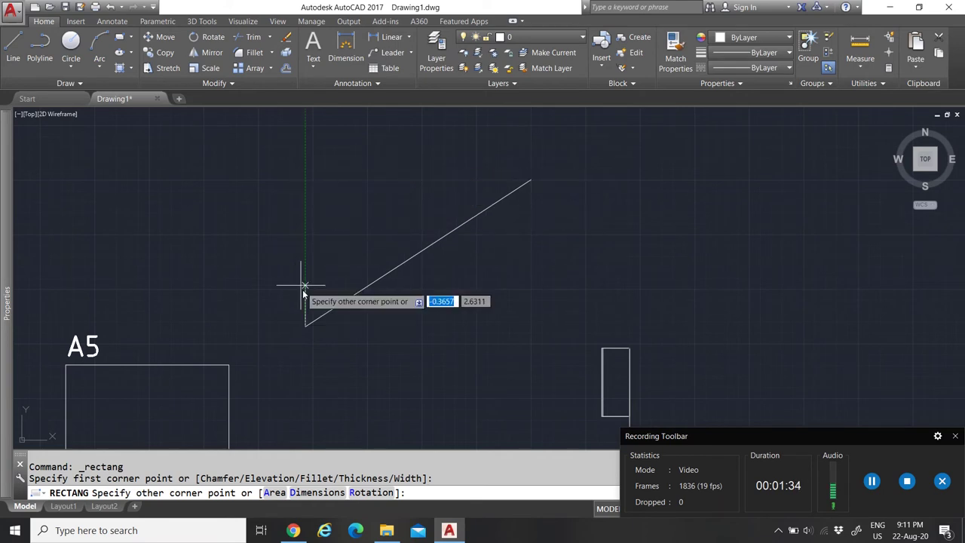
pyautogui.press('Escape')
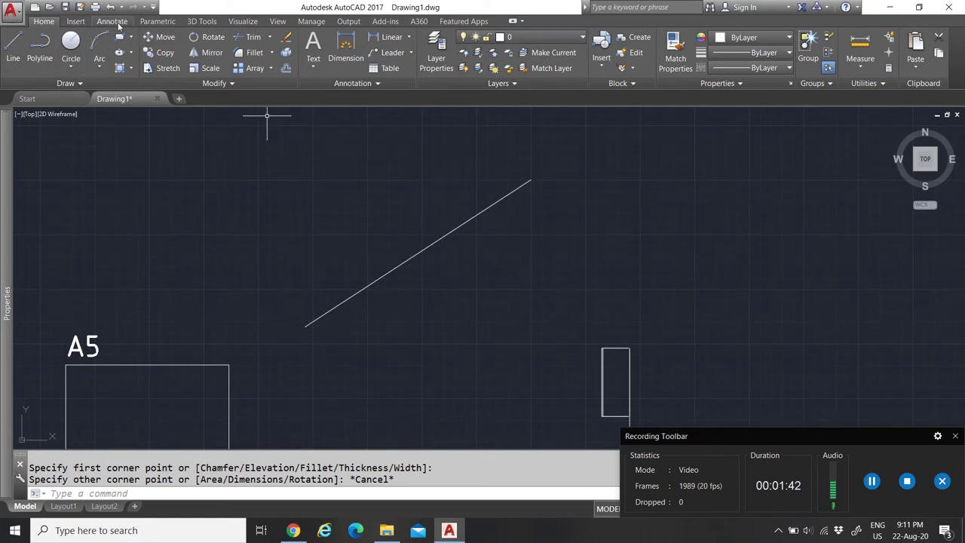
# Align the user coordinate system to the slanted line using the Object option
pyautogui.click(209, 27)
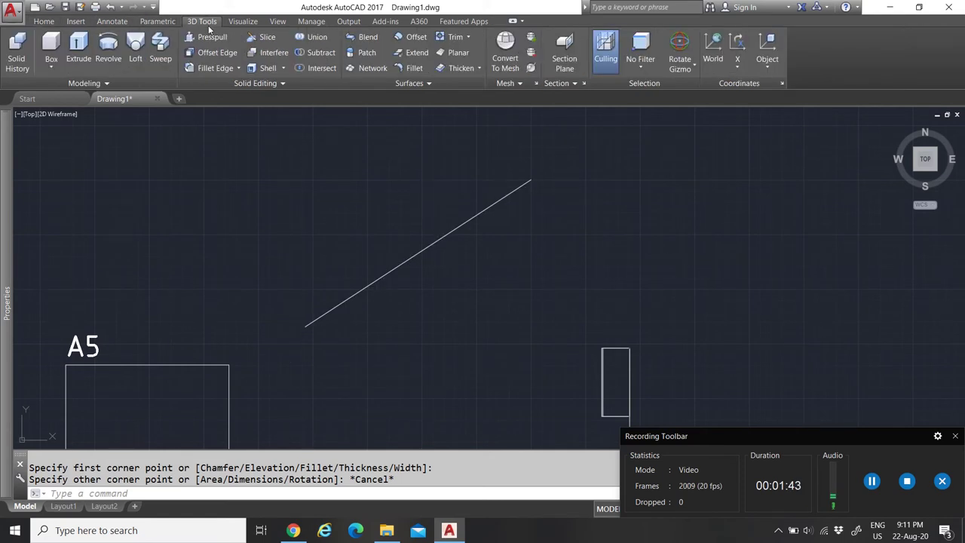
pyautogui.click(768, 64)
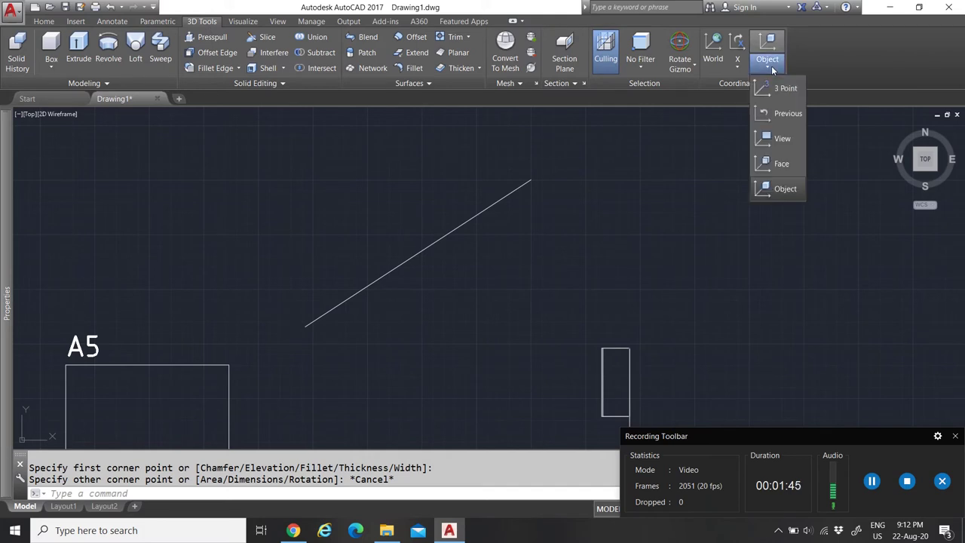
pyautogui.click(784, 188)
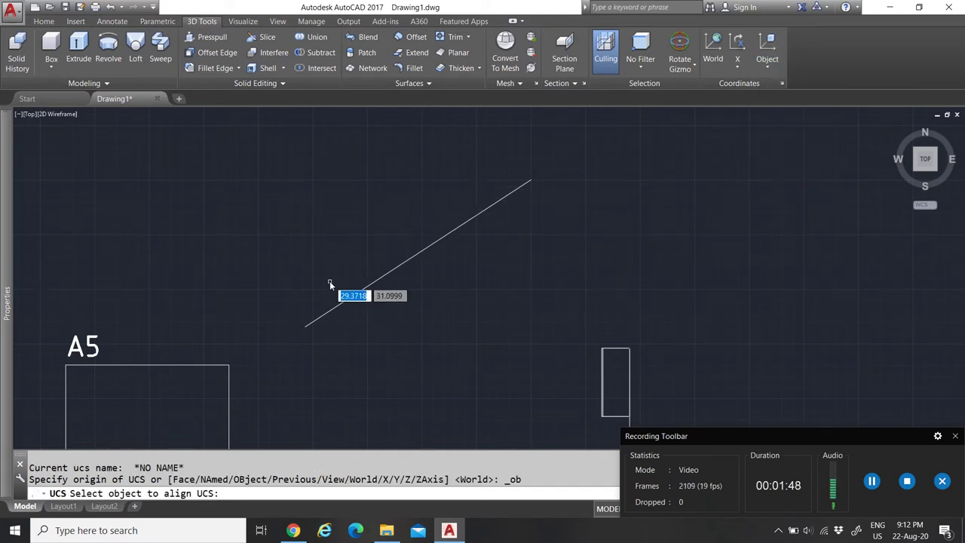
pyautogui.click(336, 309)
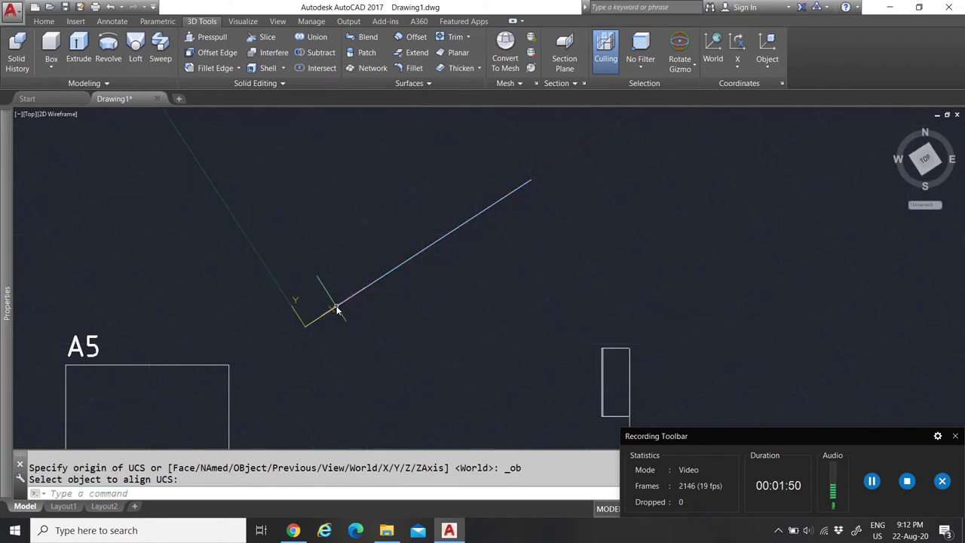
pyautogui.scroll(-5, 319, 327)
pyautogui.scroll(5, 326, 301)
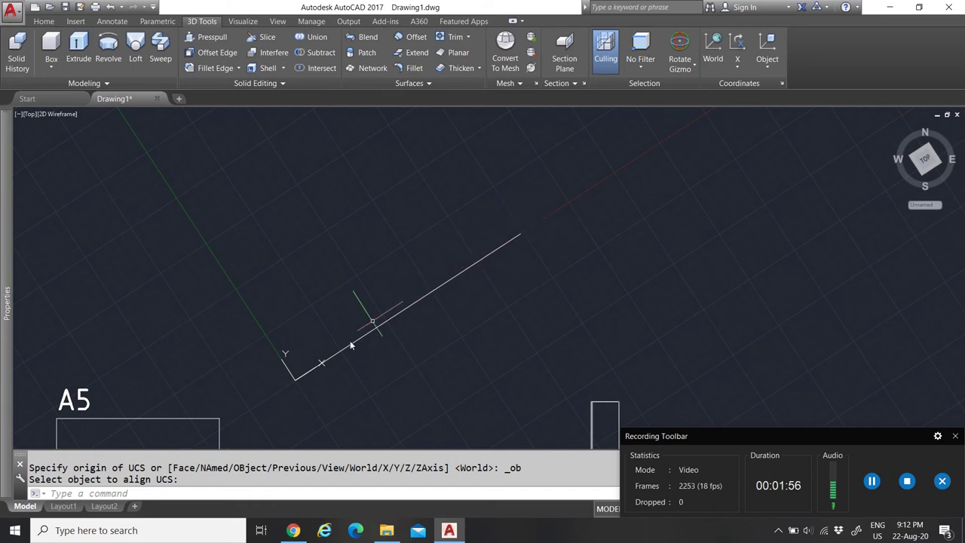
# Draw a rectangle in the aligned coordinate system, from the slanted line's lower endpoint, with one side along the line
pyautogui.click(75, 21)
pyautogui.click(43, 21)
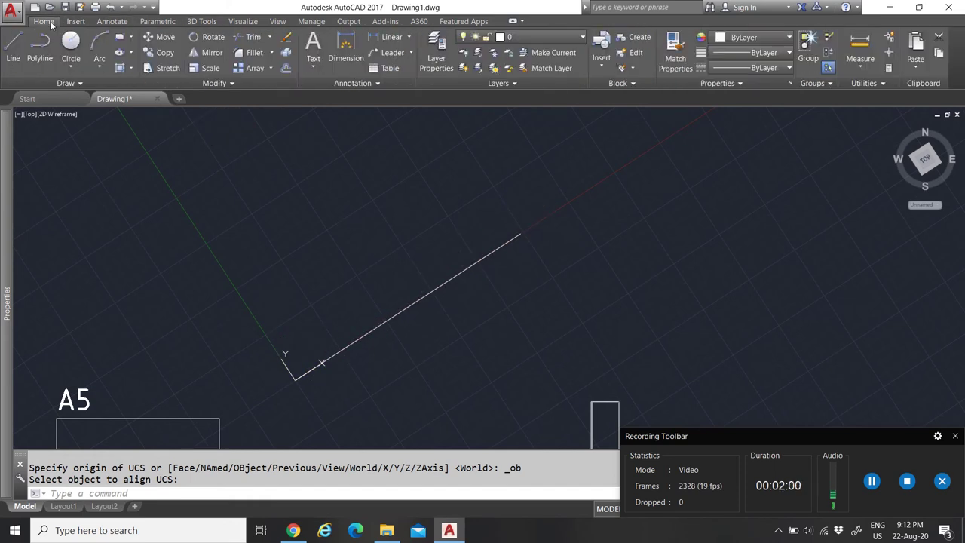
pyautogui.click(120, 38)
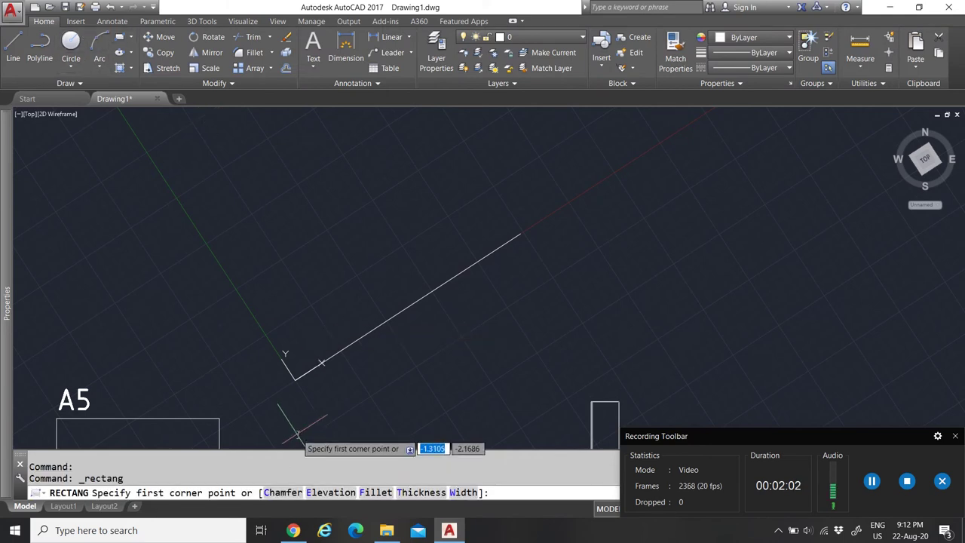
pyautogui.click(295, 379)
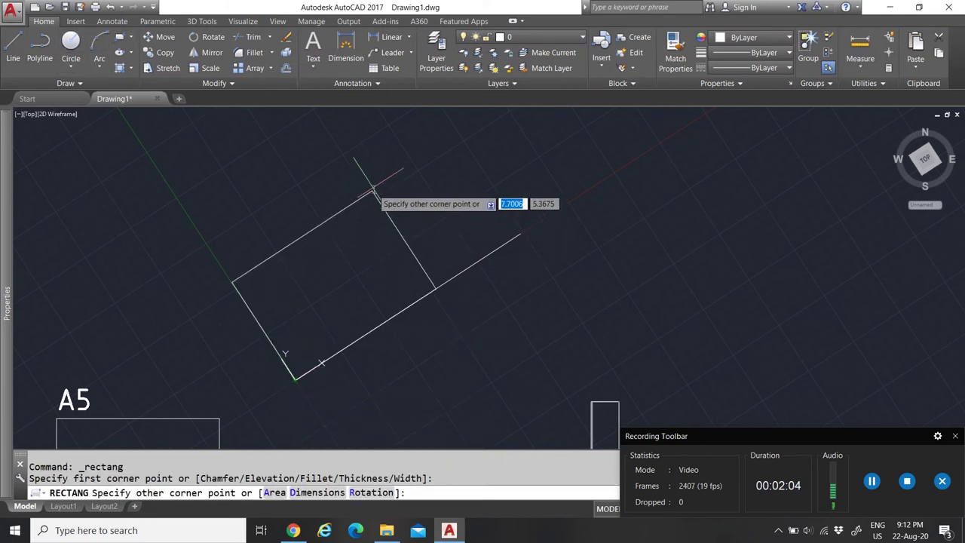
pyautogui.click(386, 151)
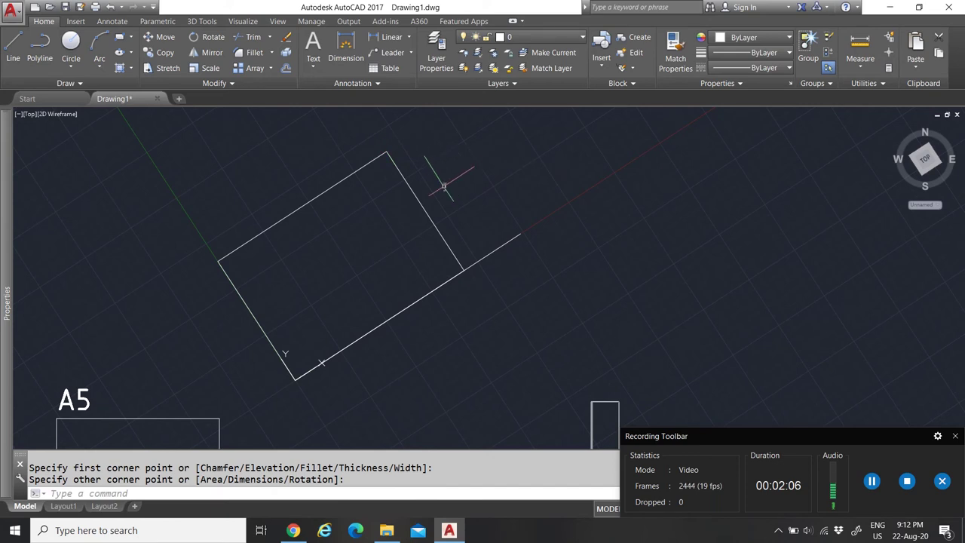
pyautogui.scroll(-3, 423, 234)
pyautogui.scroll(3, 380, 272)
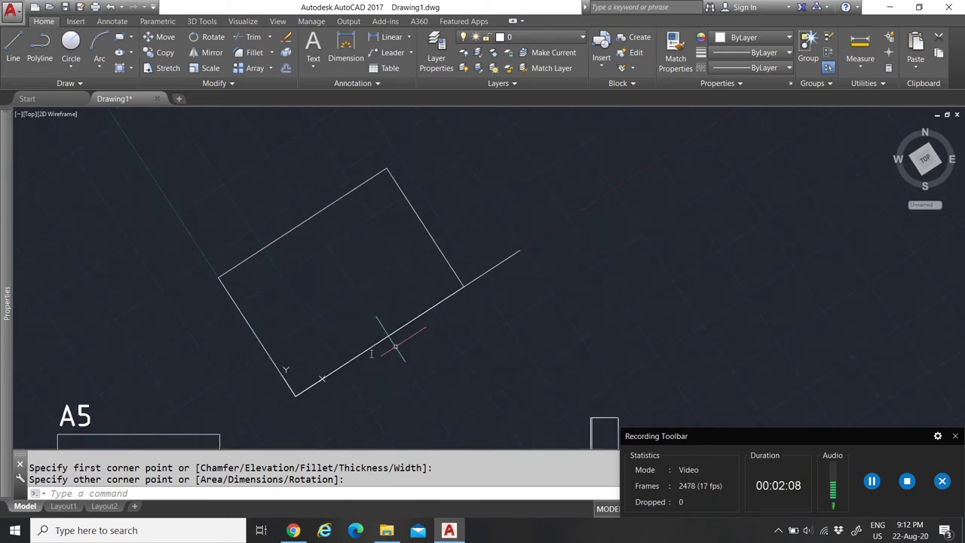
# Turn the top view so that the slanted line and its rectangle lie horizontally
pyautogui.click(929, 162)
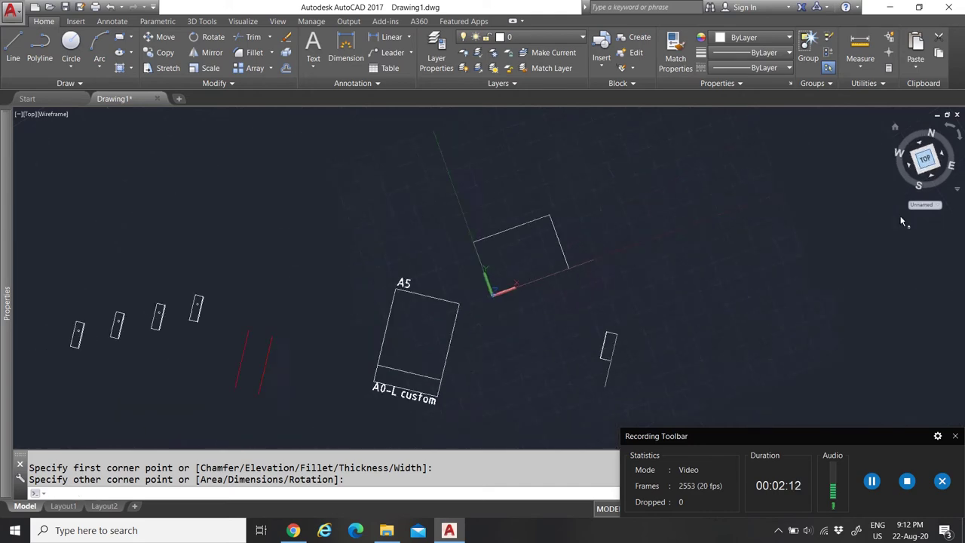
pyautogui.scroll(-5, 490, 334)
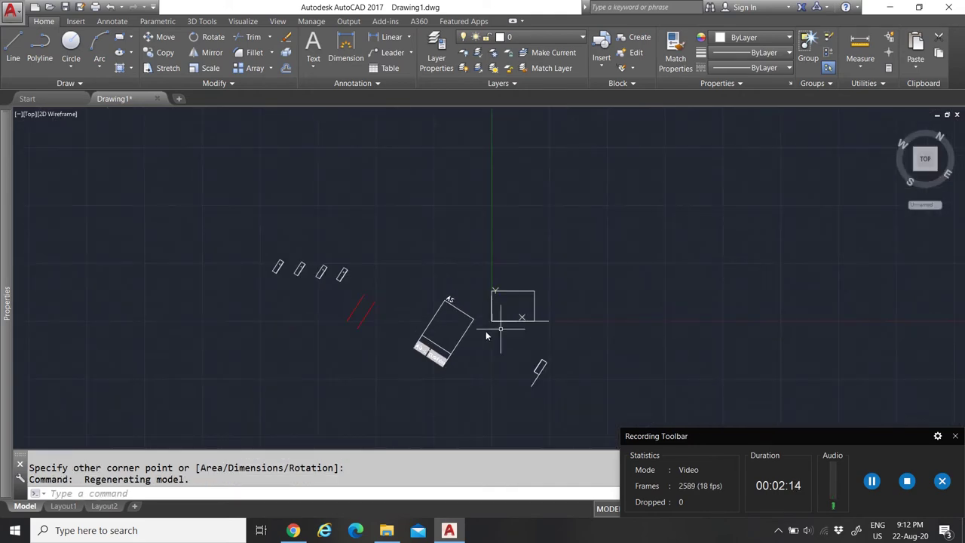
pyautogui.scroll(4, 558, 295)
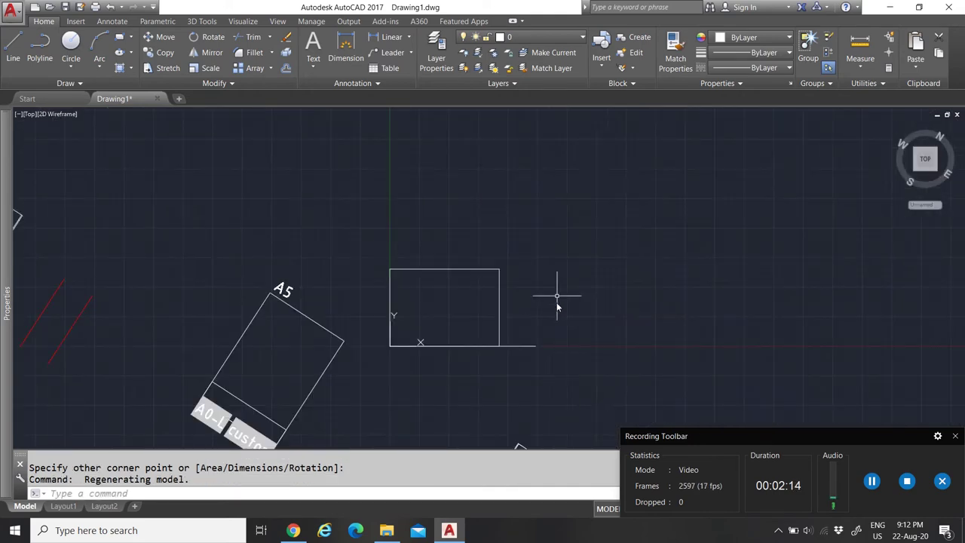
# Restore the world coordinate system and reorient the view to its standard top orientation
pyautogui.click(76, 23)
pyautogui.click(192, 22)
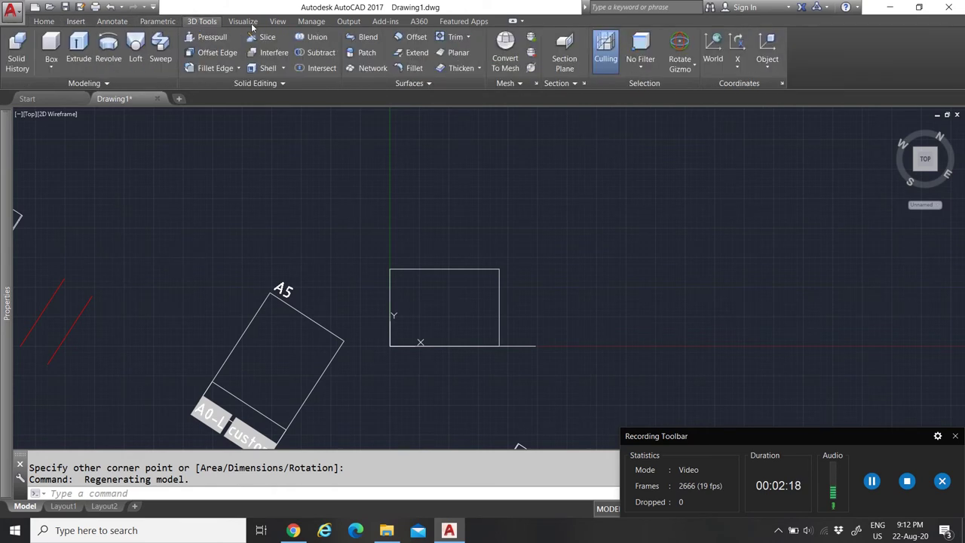
pyautogui.click(717, 46)
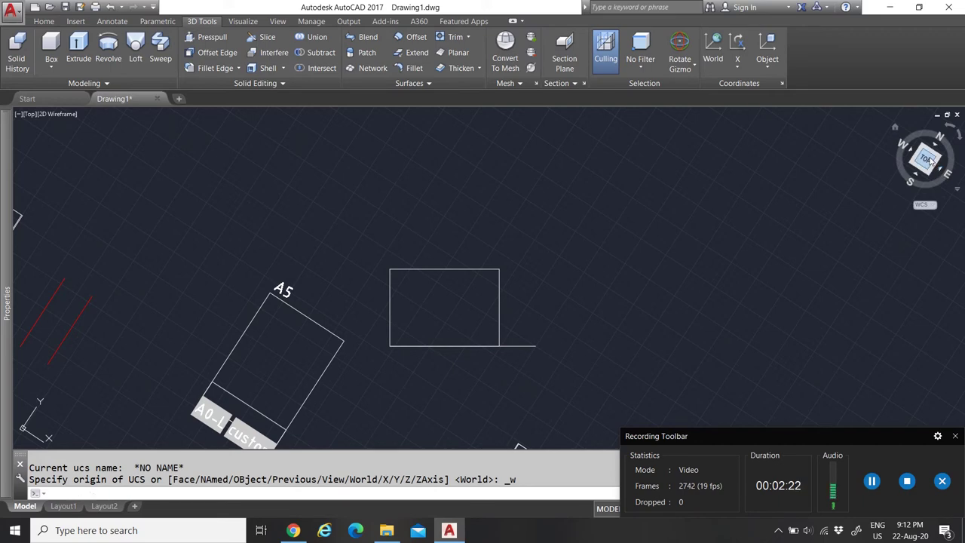
pyautogui.click(503, 275)
pyautogui.scroll(-6, 422, 241)
pyautogui.scroll(2, 394, 299)
pyautogui.press('Escape')
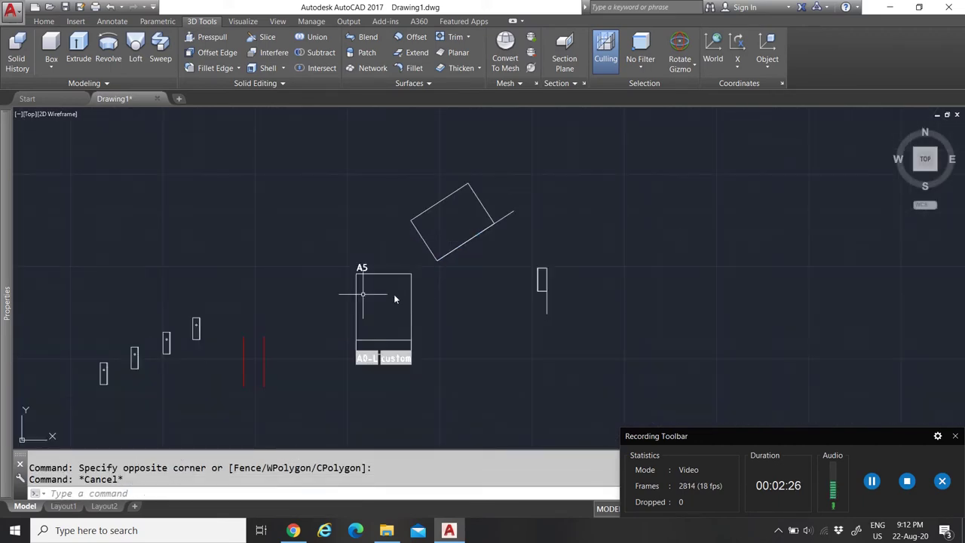
pyautogui.scroll(4, 437, 183)
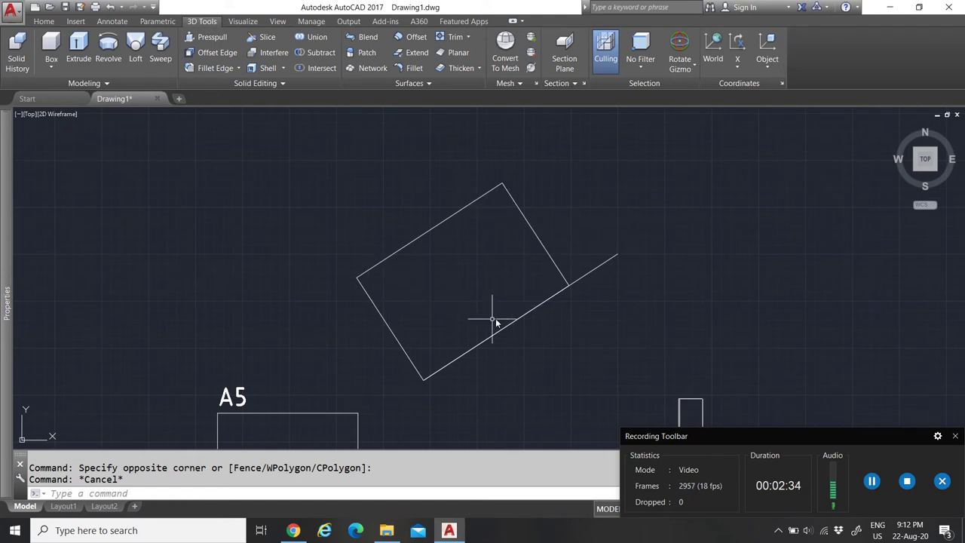
pyautogui.moveTo(495, 323); pyautogui.dragTo(486, 327, button='middle')
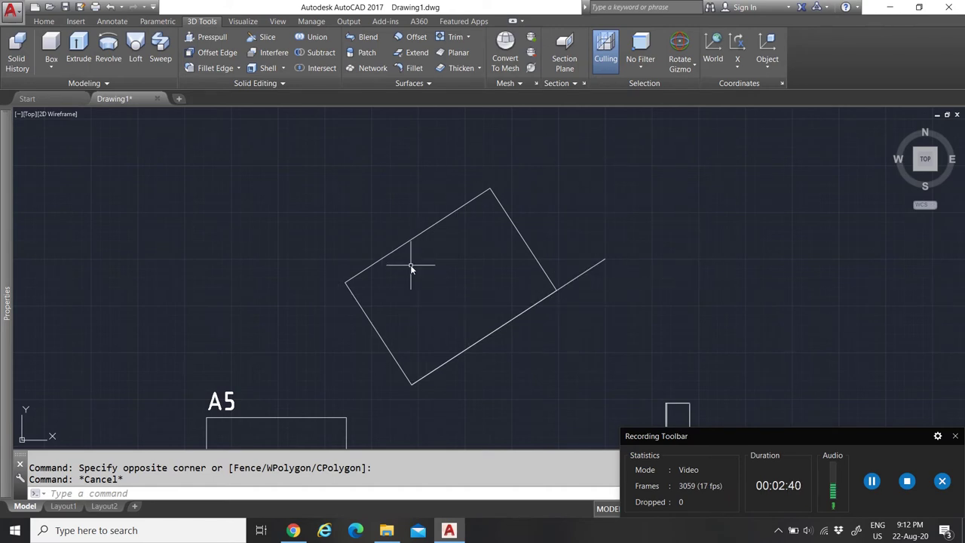
pyautogui.scroll(-3, 455, 265)
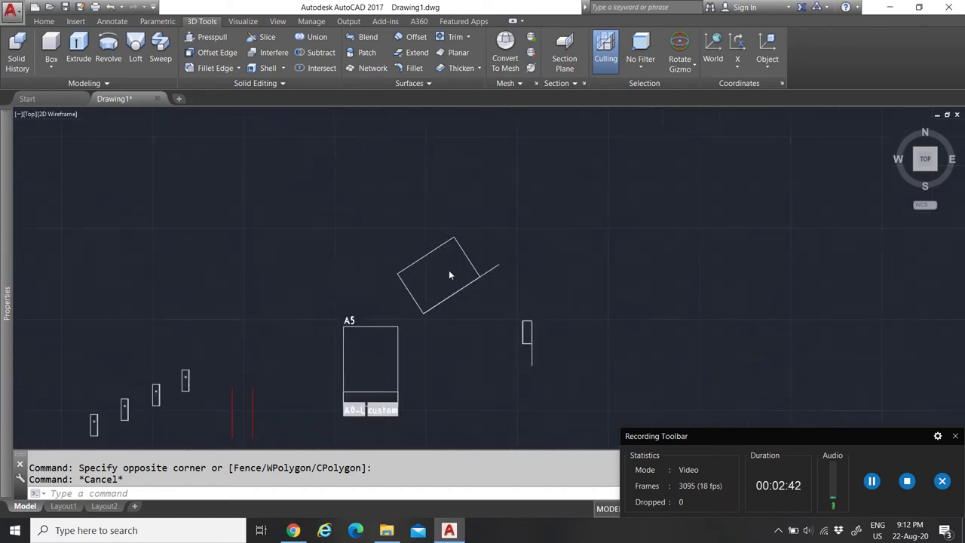
pyautogui.scroll(3, 448, 270)
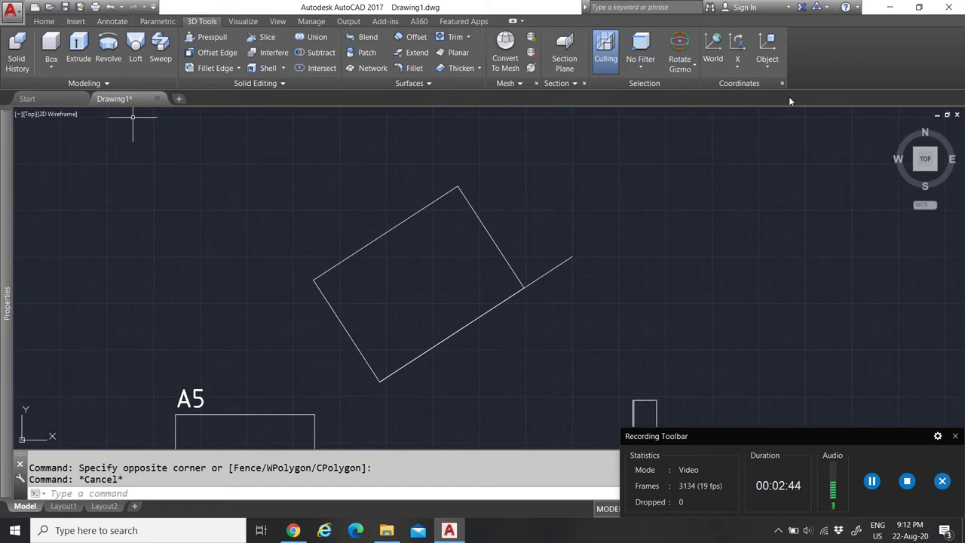
# Examine the drawing in the preset Bottom, Left and Right views, and return to the Top view
pyautogui.click(251, 21)
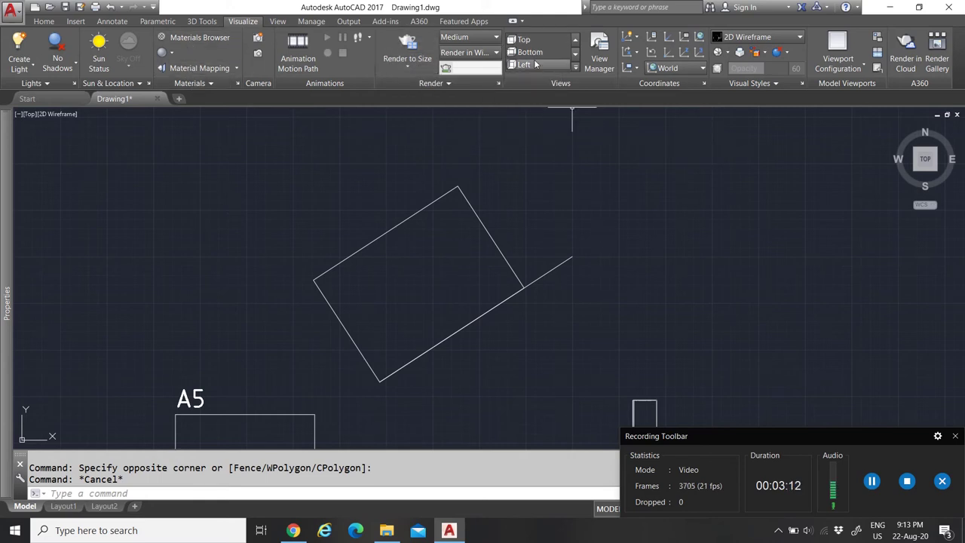
pyautogui.click(576, 69)
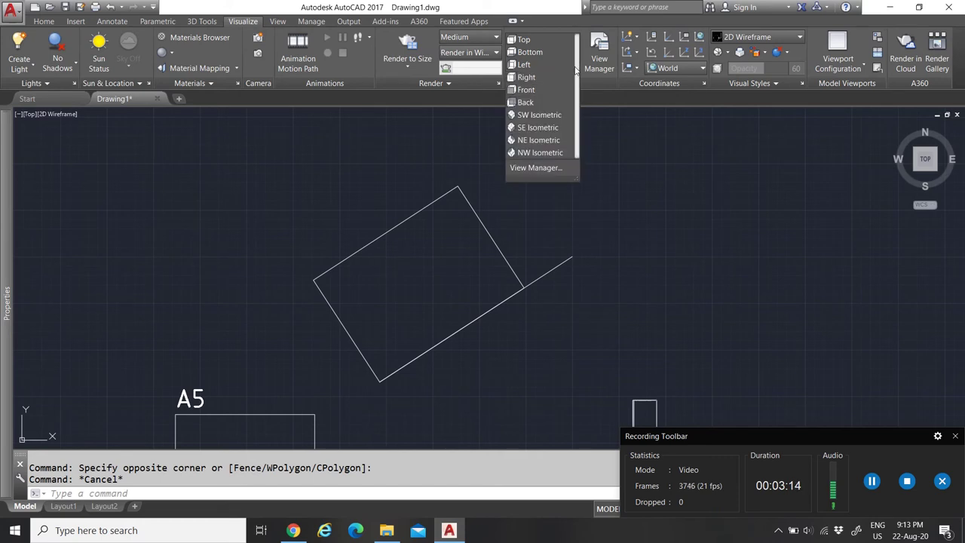
pyautogui.click(528, 42)
pyautogui.click(532, 52)
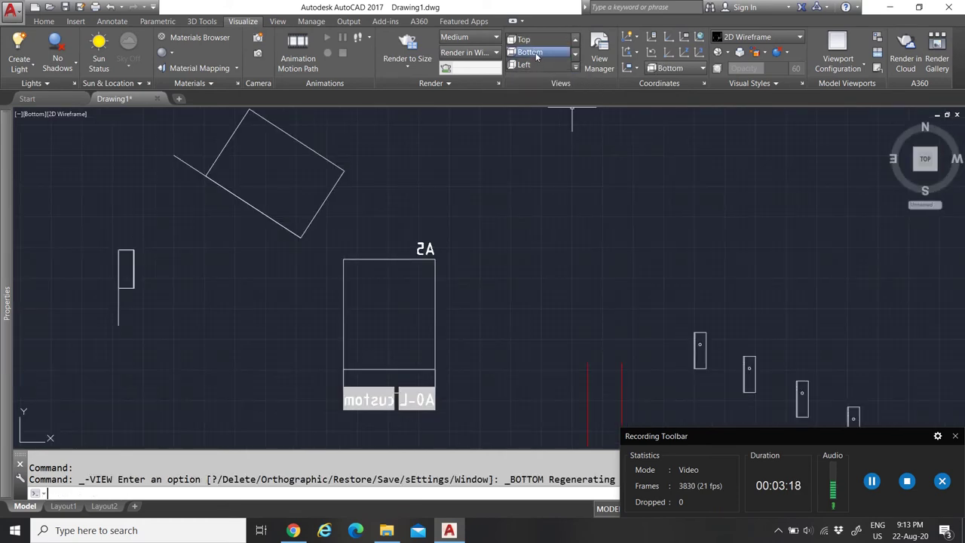
pyautogui.click(535, 64)
pyautogui.click(575, 69)
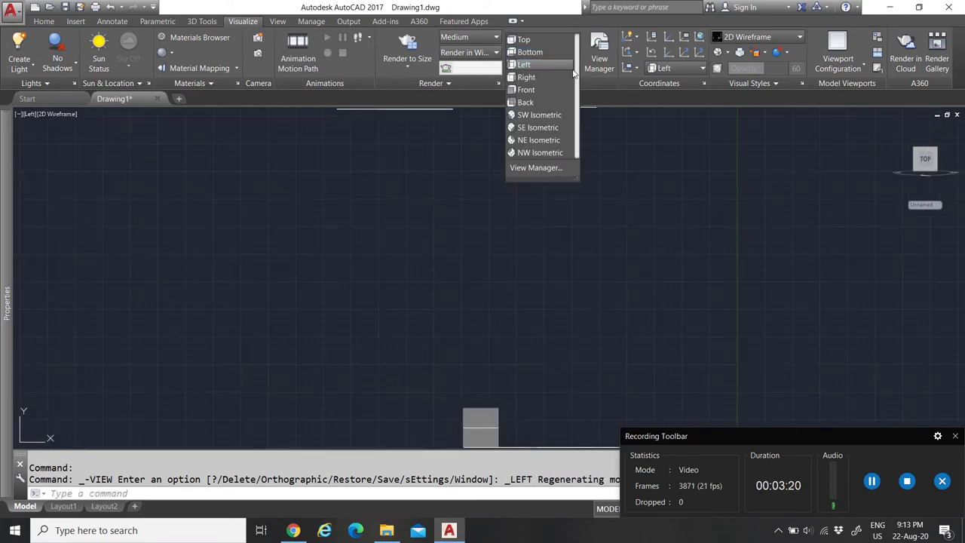
pyautogui.click(532, 77)
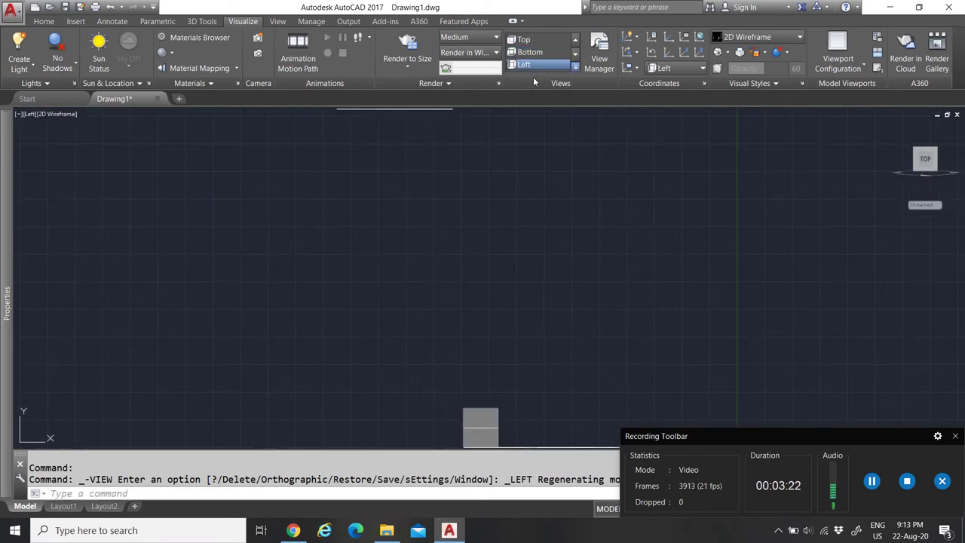
pyautogui.scroll(8, 505, 286)
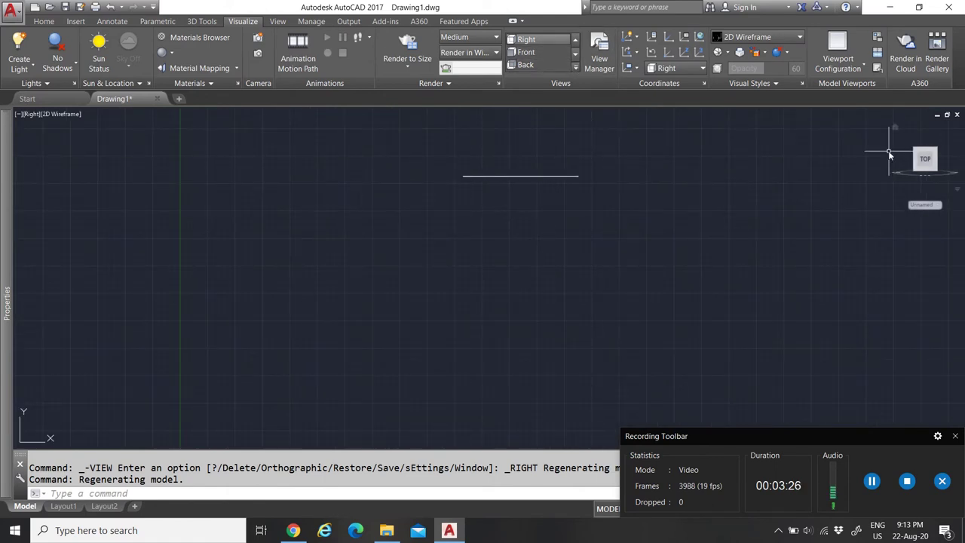
pyautogui.scroll(1, 549, 56)
pyautogui.click(528, 39)
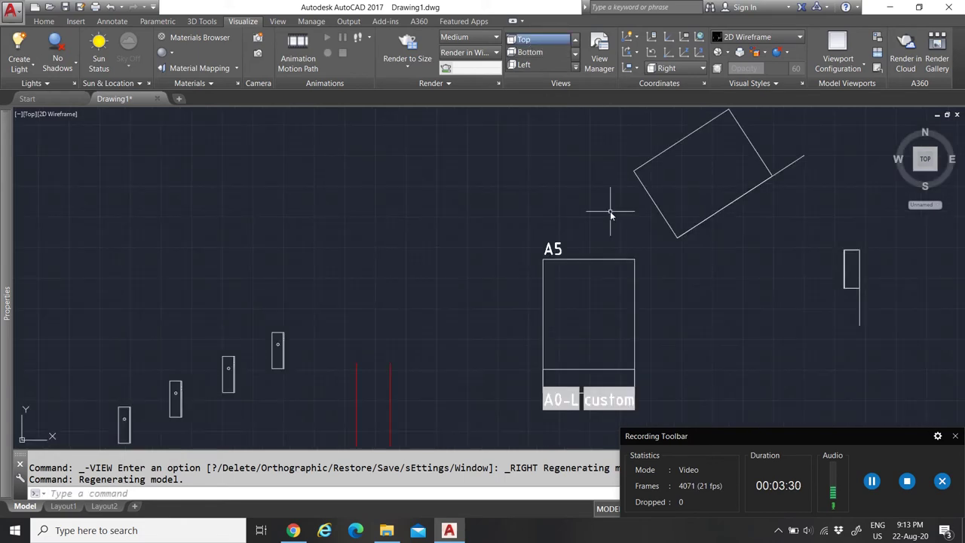
pyautogui.scroll(4, 595, 254)
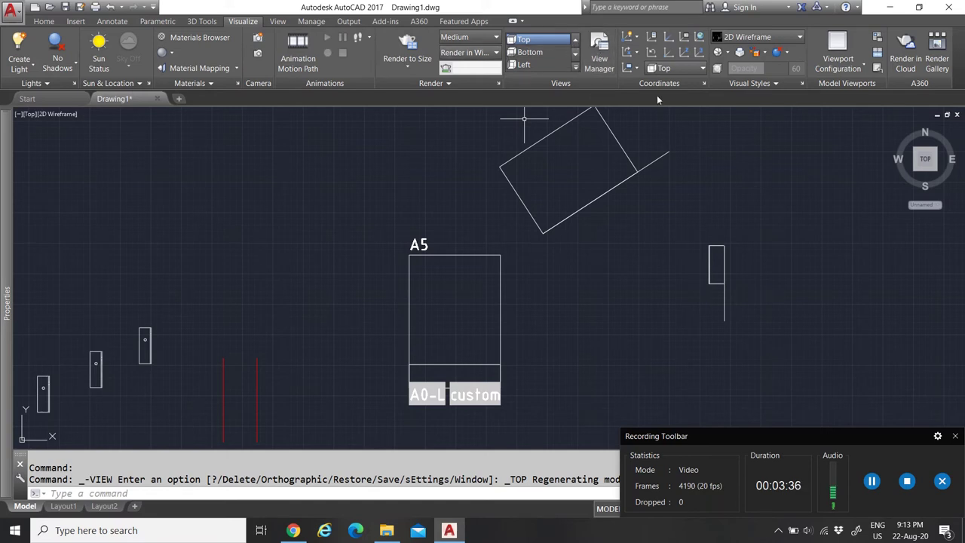
pyautogui.click(682, 67)
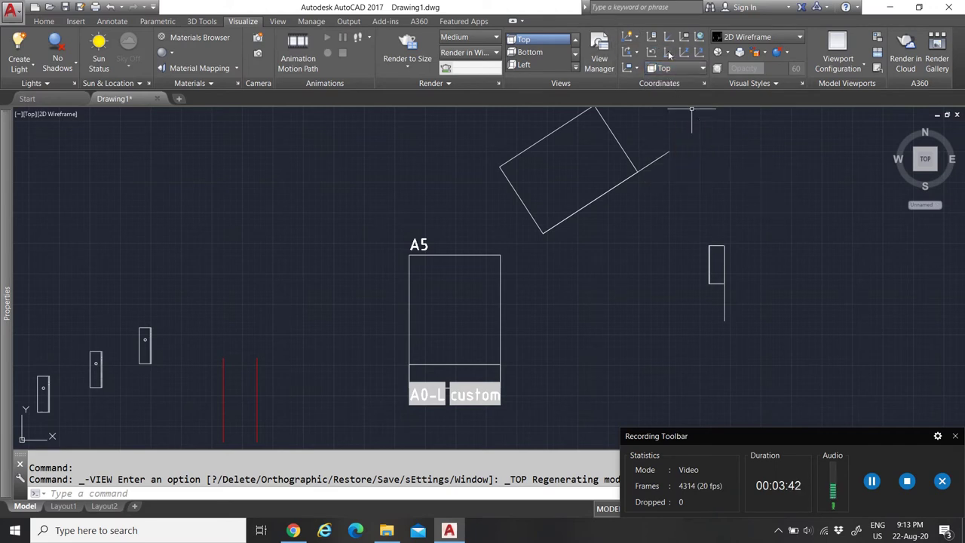
pyautogui.click(209, 22)
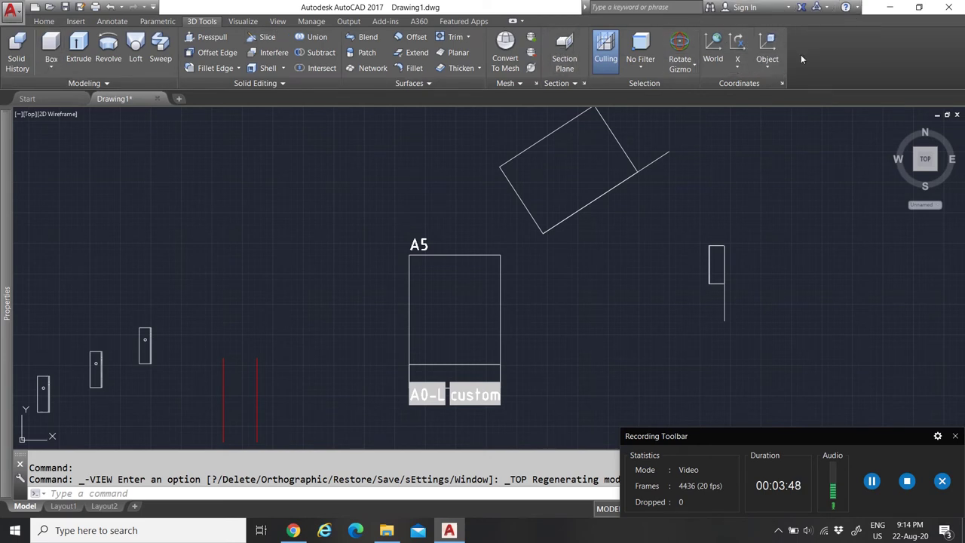
pyautogui.click(243, 22)
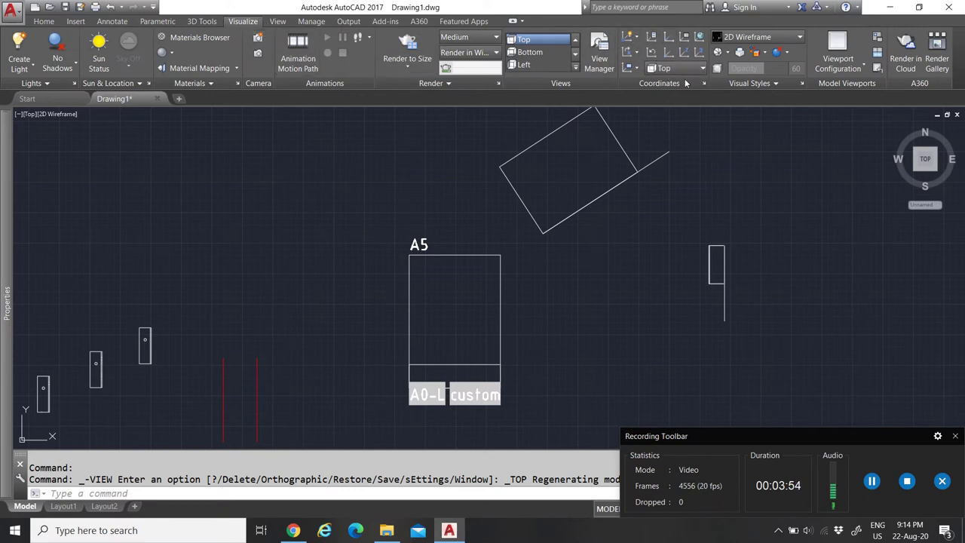
pyautogui.moveTo(6, 414)
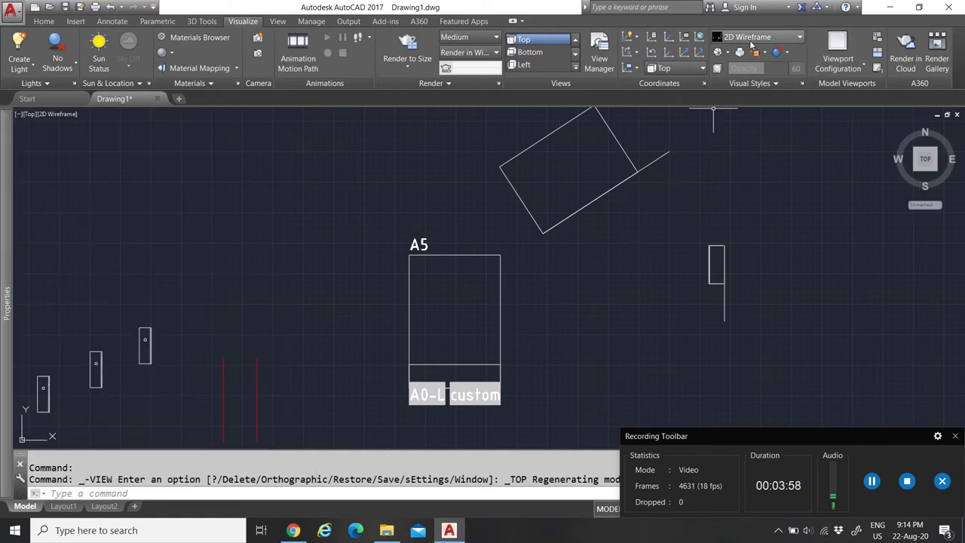
# Examine the top view of the drawing in the Shades of Gray visual style, and return to 2D Wireframe
pyautogui.click(748, 40)
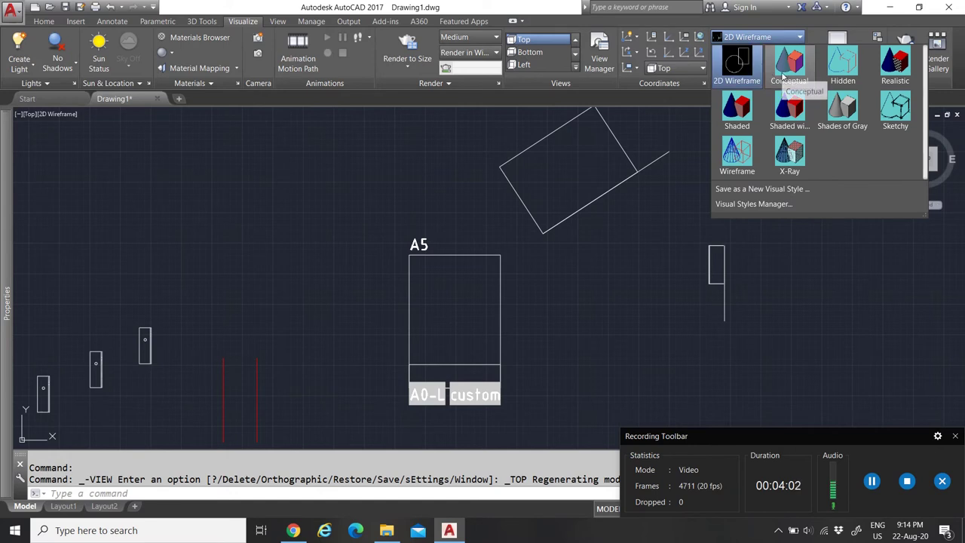
pyautogui.click(842, 121)
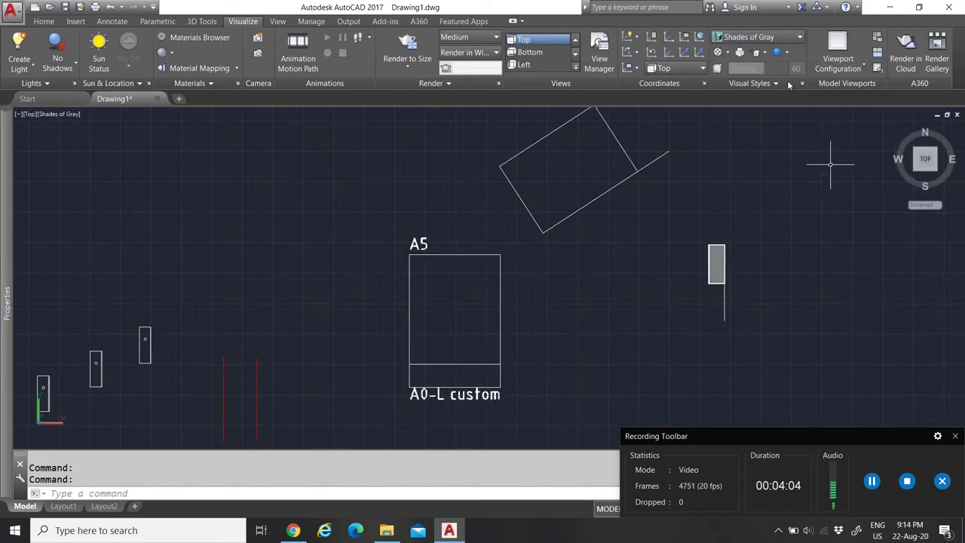
pyautogui.click(750, 37)
pyautogui.click(751, 70)
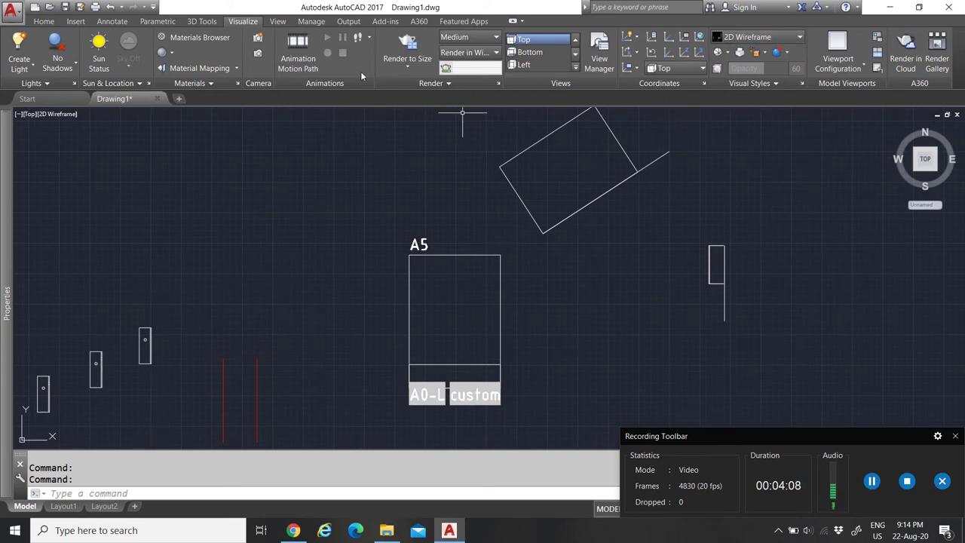
# Show the box with its section planes close up from the isometric home view
pyautogui.scroll(-2, 612, 278)
pyautogui.scroll(1, 634, 280)
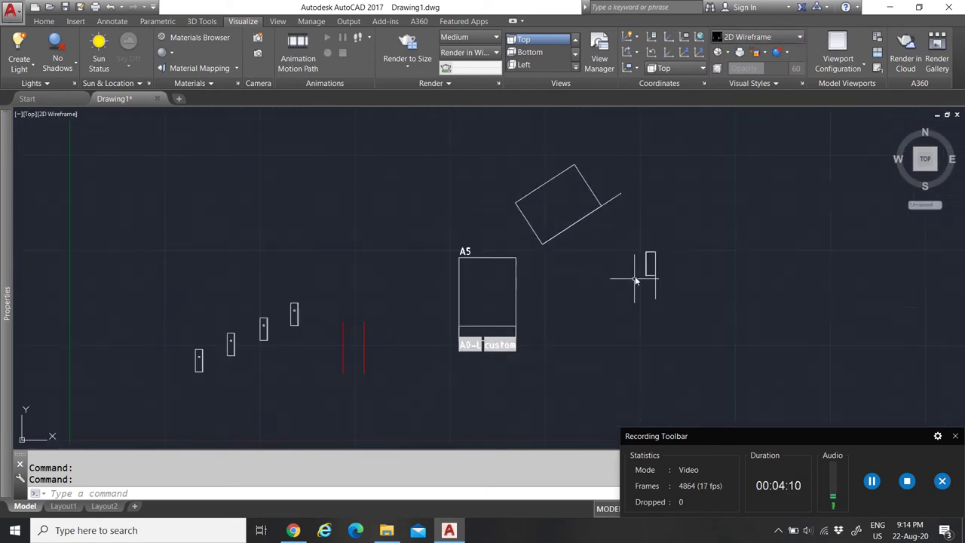
pyautogui.scroll(5, 635, 280)
pyautogui.scroll(3, 582, 256)
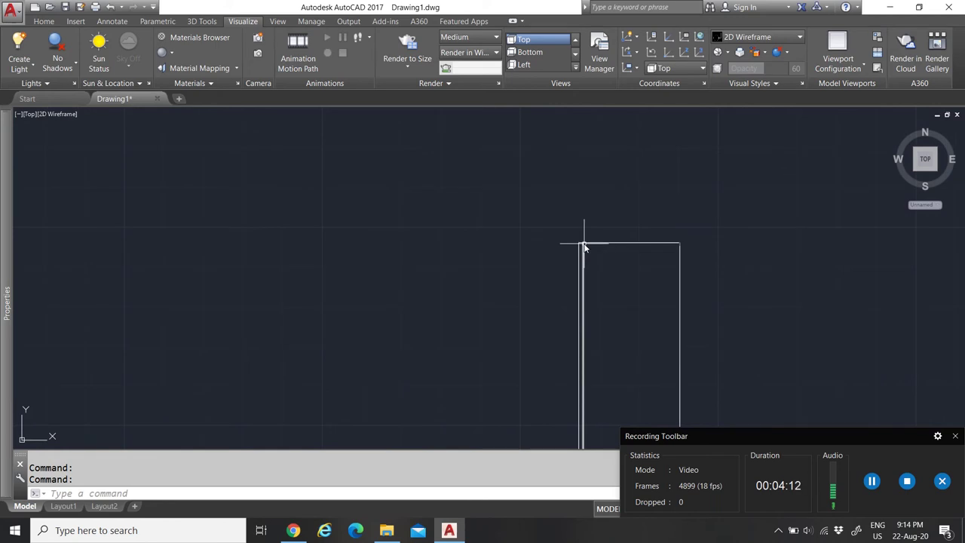
pyautogui.moveTo(942, 129)
pyautogui.click(896, 128)
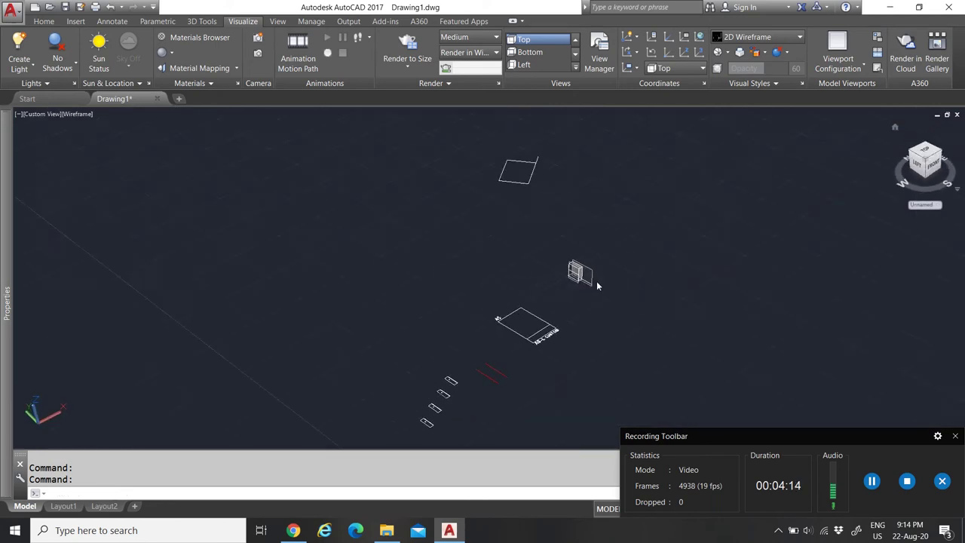
pyautogui.scroll(5, 580, 245)
pyautogui.scroll(4, 582, 249)
pyautogui.scroll(-4, 589, 263)
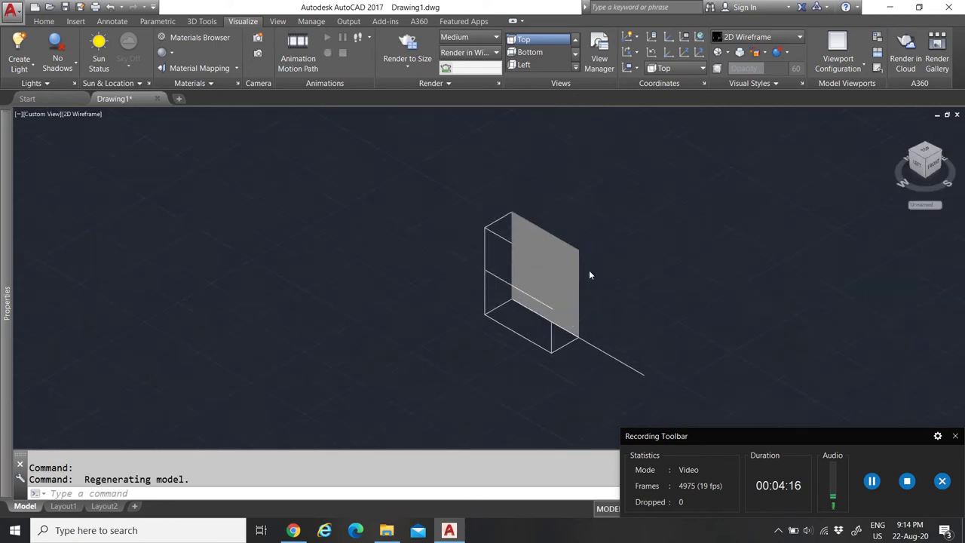
pyautogui.scroll(2, 588, 273)
# Compare the box in the Conceptual, Shaded, Shades of Gray and Sketchy visual styles
pyautogui.click(760, 39)
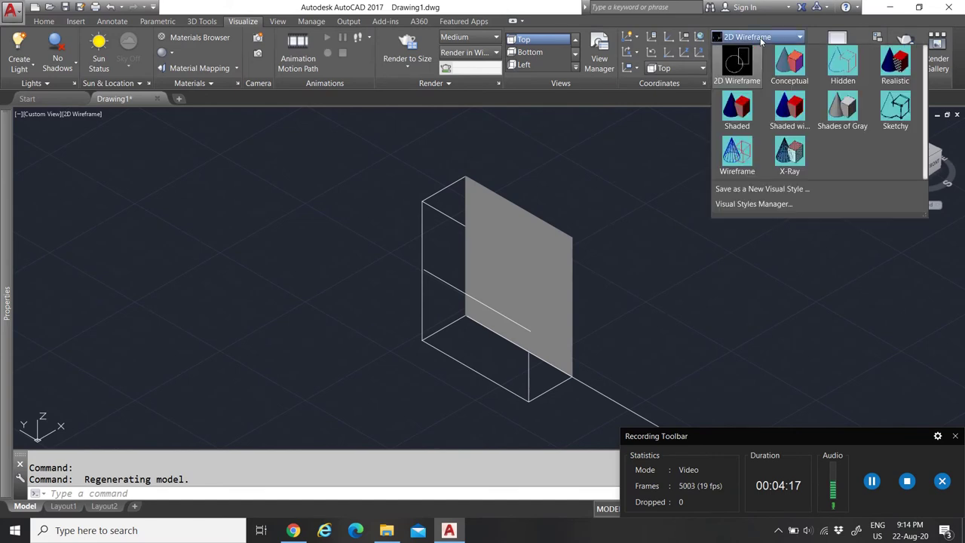
pyautogui.click(784, 71)
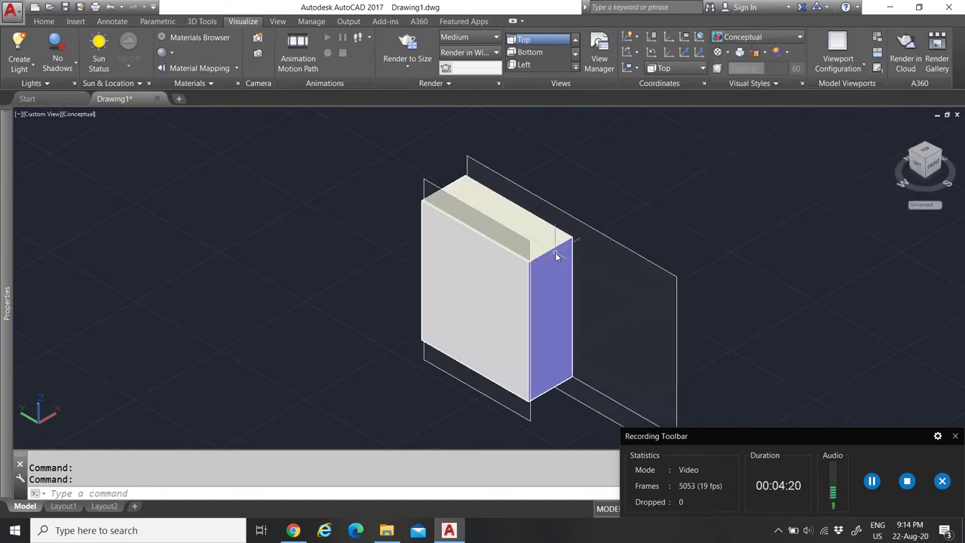
pyautogui.click(757, 38)
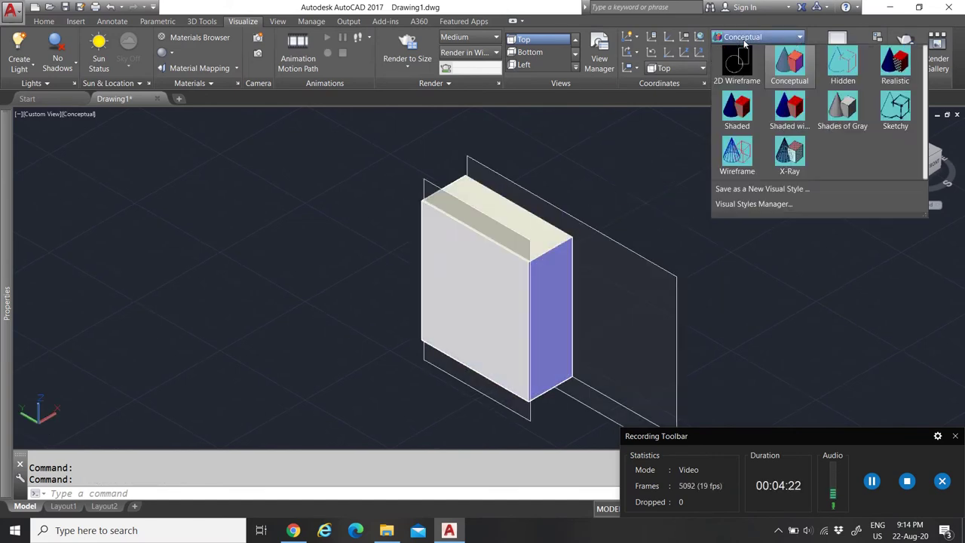
pyautogui.click(740, 127)
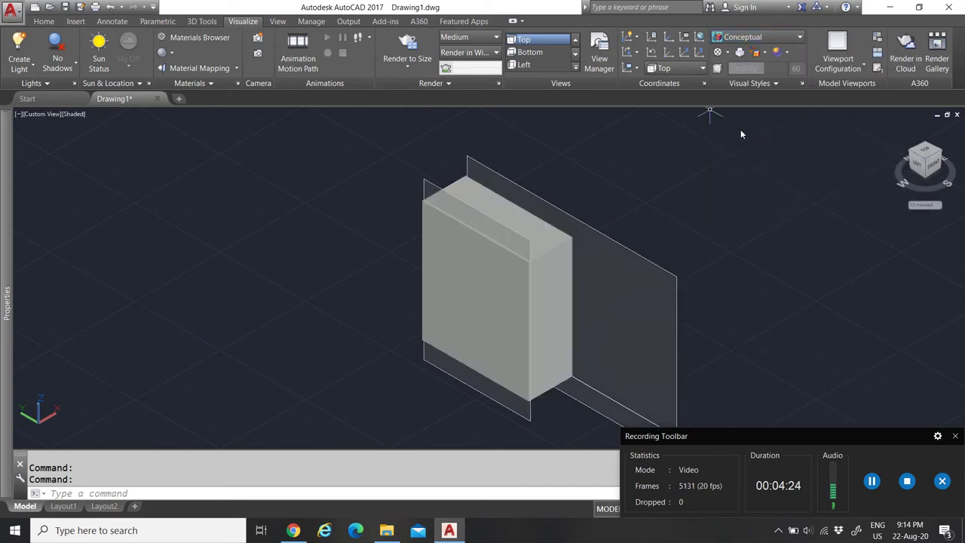
pyautogui.click(750, 37)
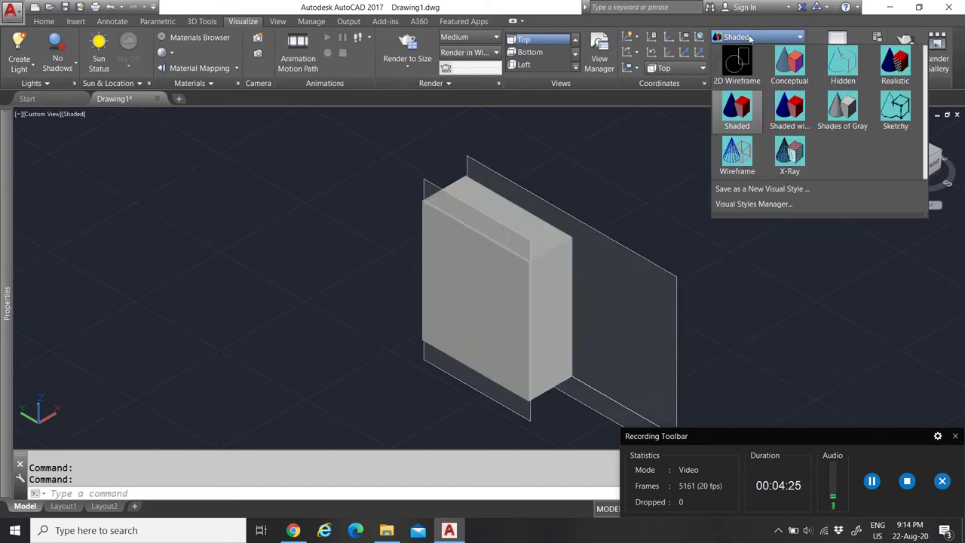
pyautogui.click(844, 119)
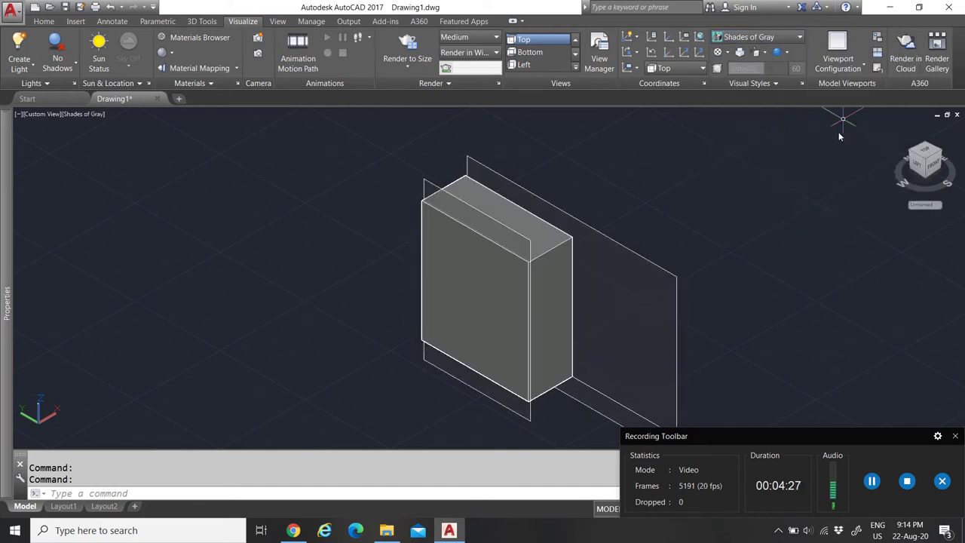
pyautogui.click(747, 39)
pyautogui.click(896, 110)
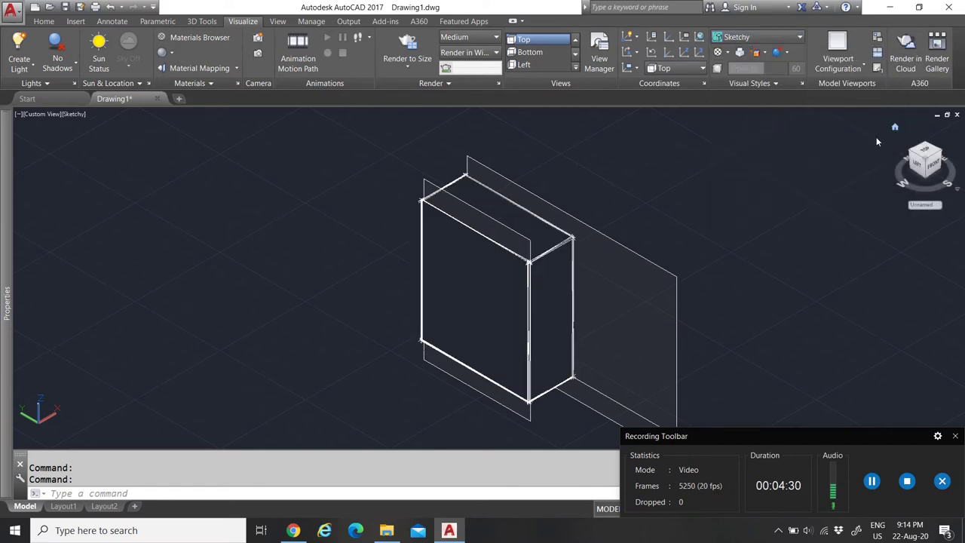
pyautogui.scroll(4, 545, 268)
pyautogui.scroll(-6, 575, 254)
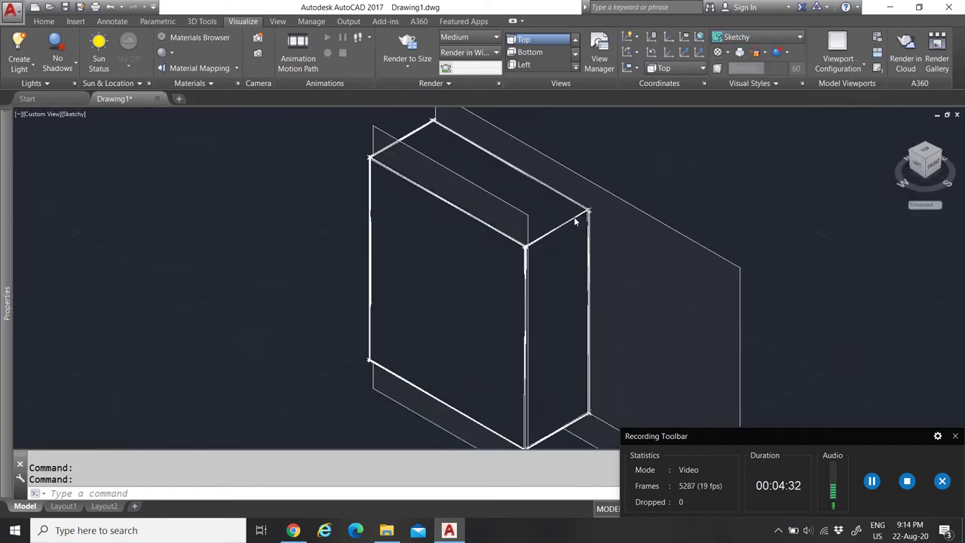
pyautogui.scroll(3, 548, 249)
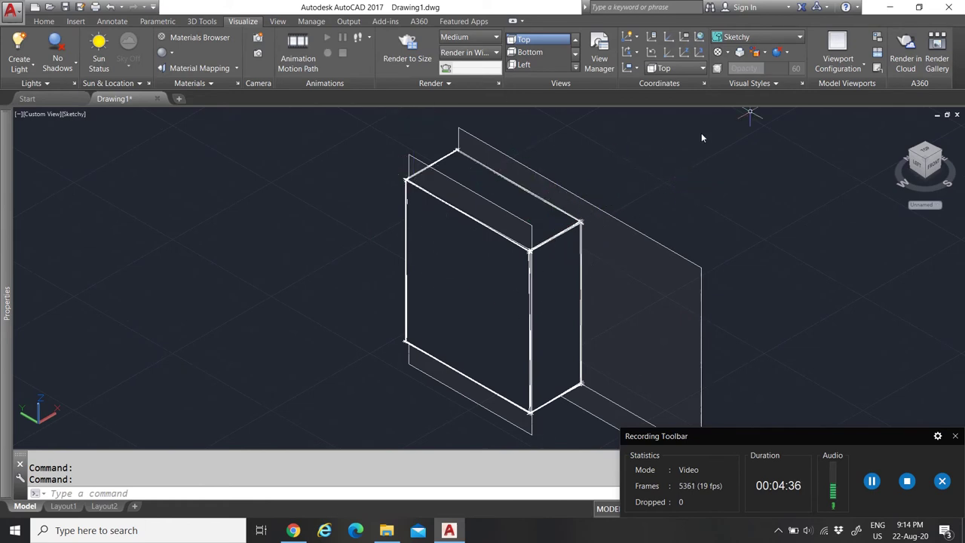
# Return the box to the 2D Wireframe visual style and orbit around it
pyautogui.click(746, 38)
pyautogui.click(753, 37)
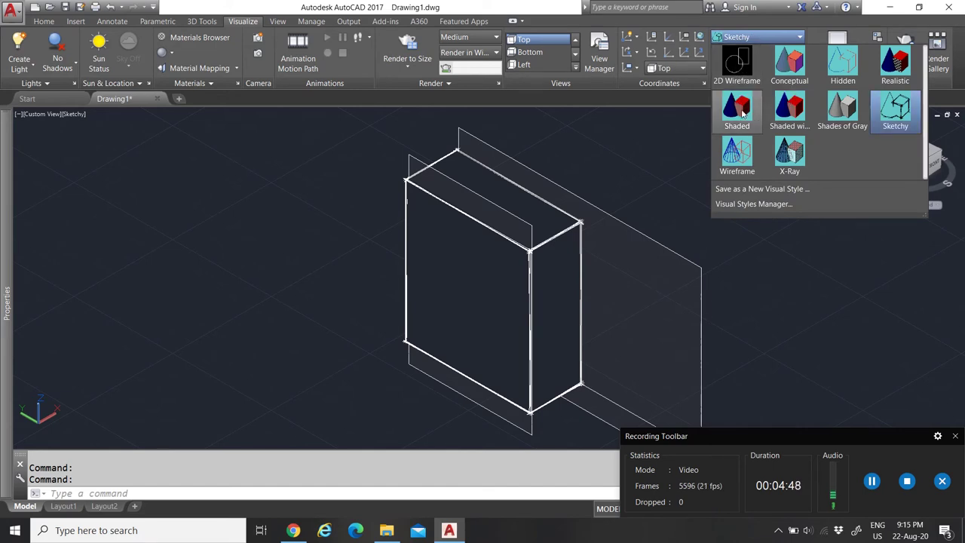
pyautogui.click(738, 67)
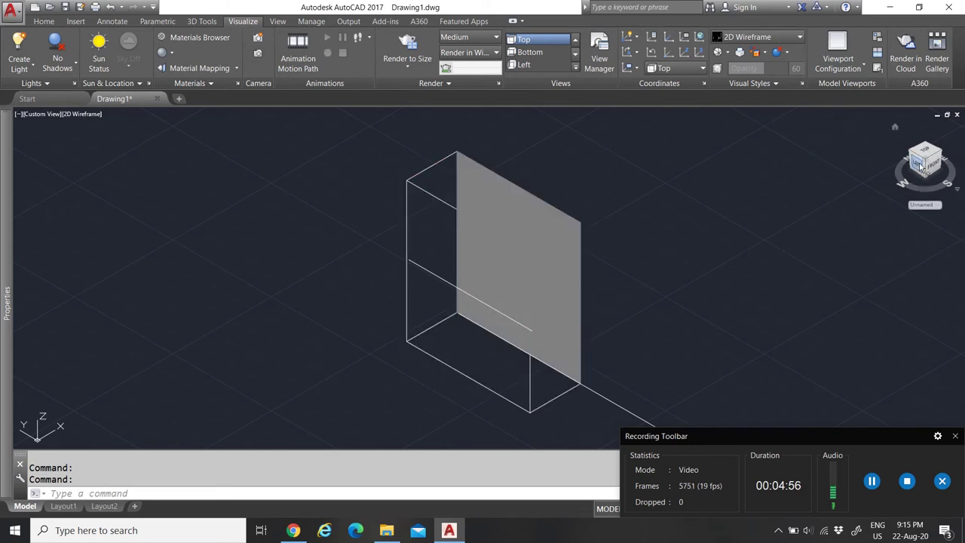
pyautogui.moveTo(926, 163)
pyautogui.mouseDown()
pyautogui.moveTo(887, 201)
pyautogui.moveTo(852, 202)
pyautogui.mouseUp()
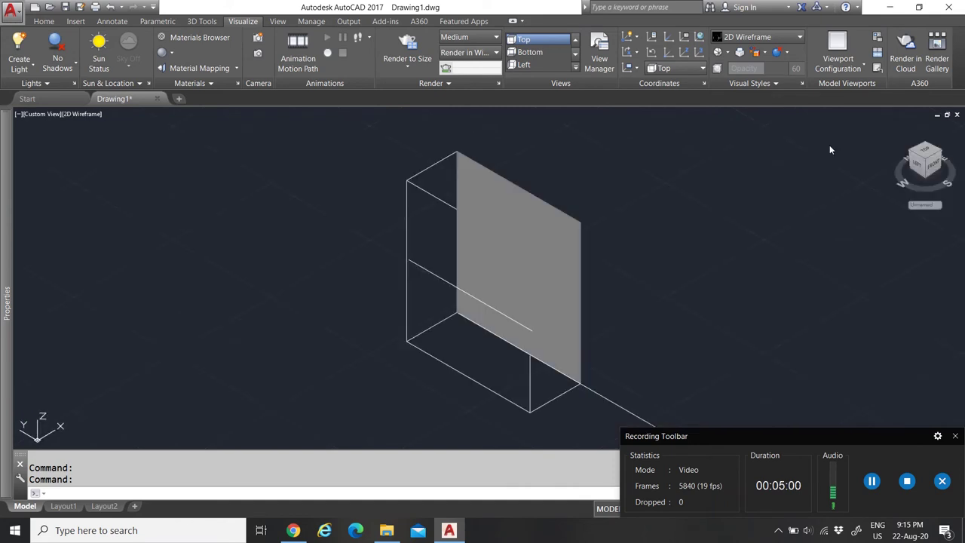
# Orbit around the box in the Shaded visual style, and switch back to 2D Wireframe
pyautogui.click(751, 38)
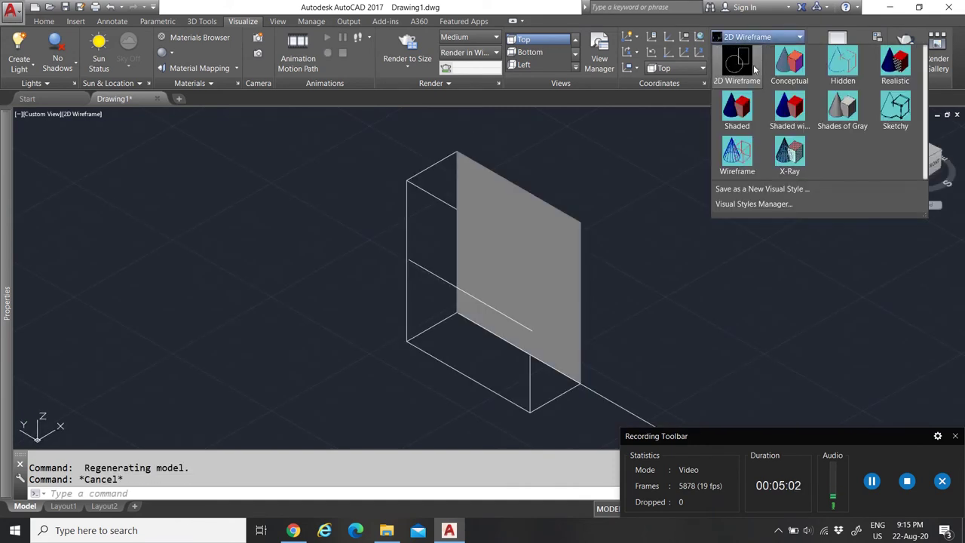
pyautogui.click(739, 110)
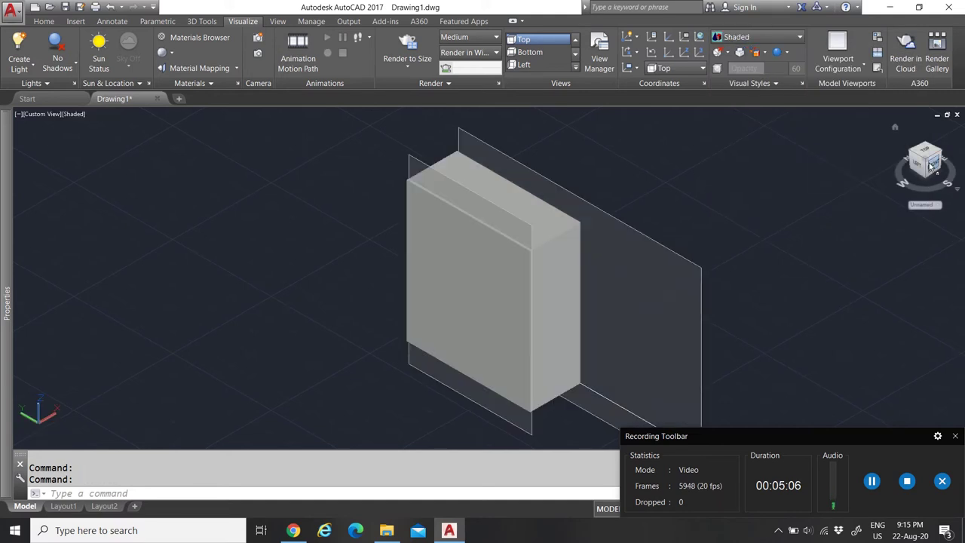
pyautogui.moveTo(927, 164); pyautogui.dragTo(895, 165)
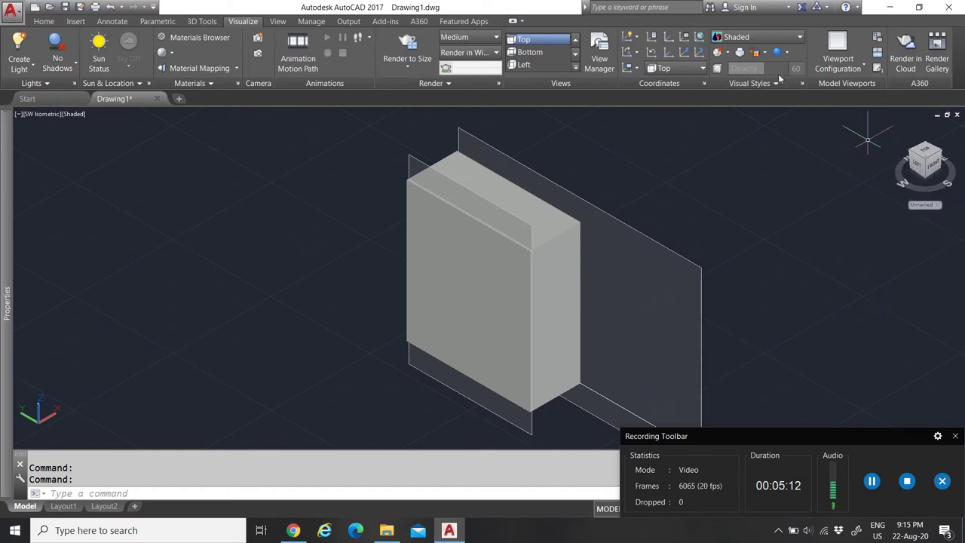
pyautogui.click(749, 36)
pyautogui.click(737, 64)
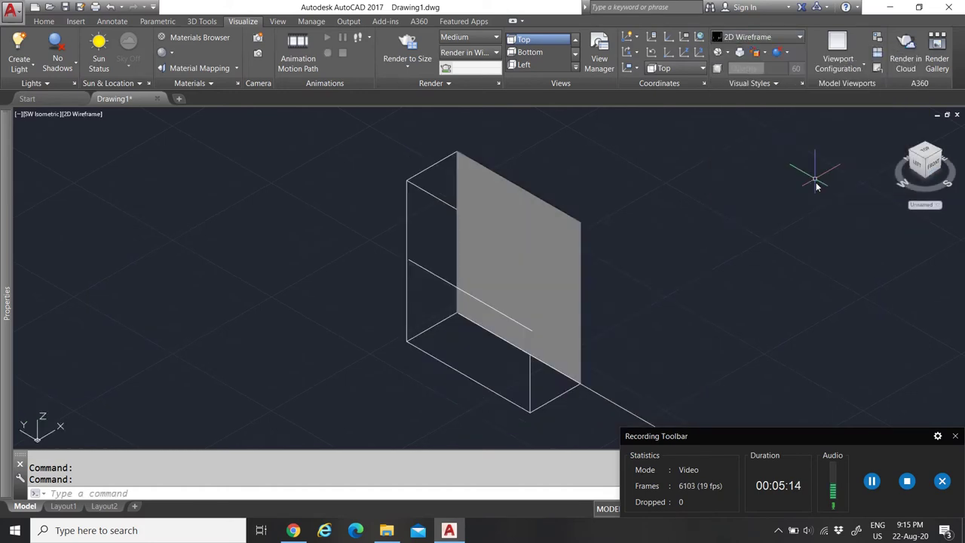
pyautogui.scroll(-3, 577, 267)
pyautogui.scroll(3, 534, 343)
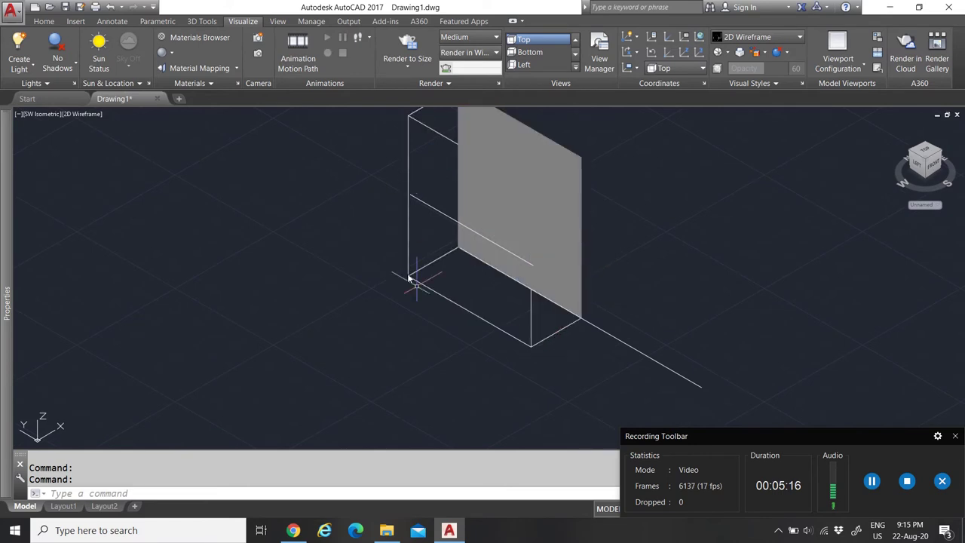
pyautogui.scroll(-4, 620, 295)
pyautogui.scroll(2, 620, 295)
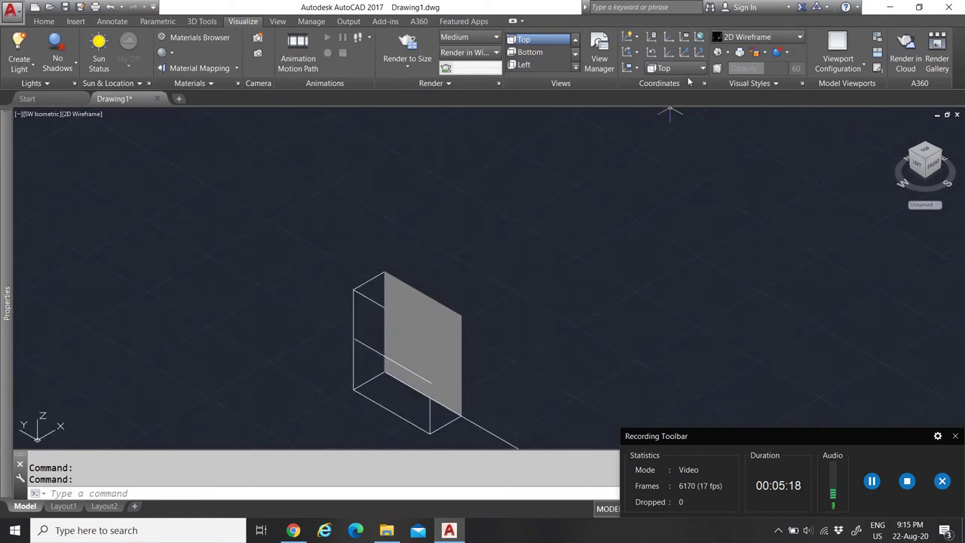
pyautogui.scroll(-4, 574, 257)
pyautogui.scroll(6, 574, 256)
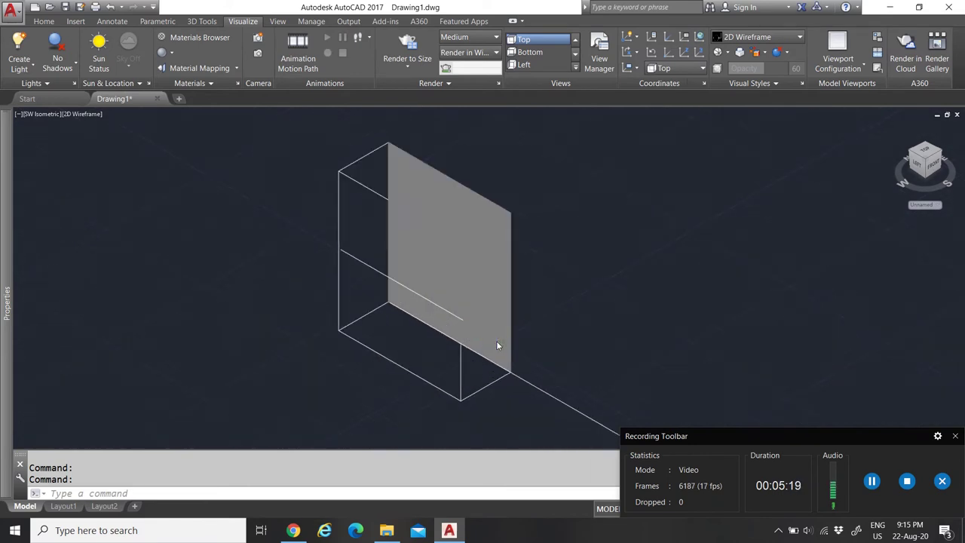
pyautogui.click(763, 39)
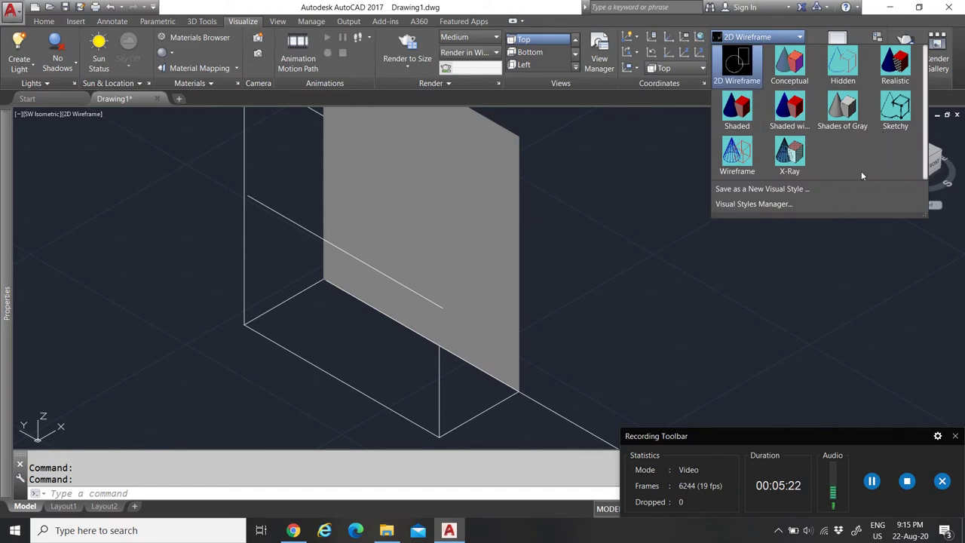
pyautogui.click(843, 73)
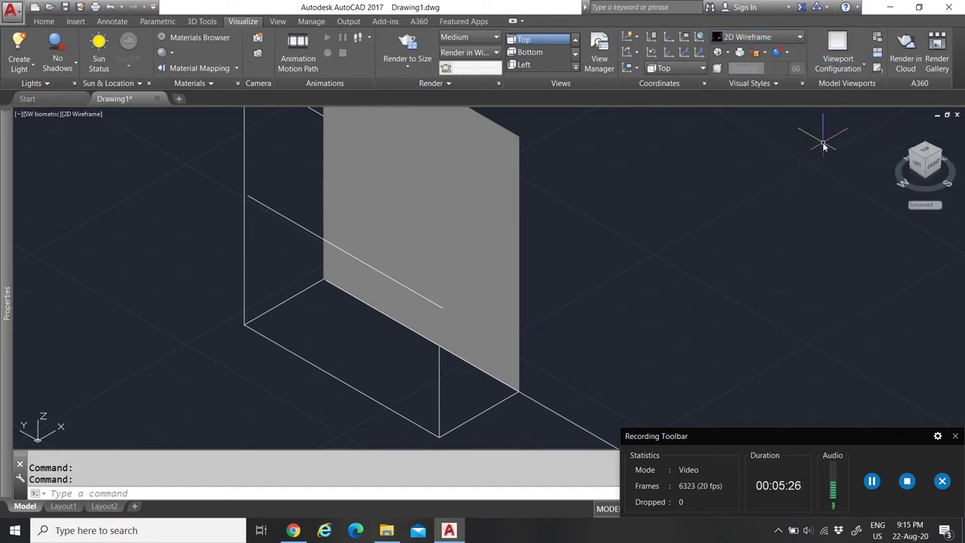
# Split the model space into the Two: Vertical viewport configuration, and restore the Single configuration
pyautogui.click(846, 69)
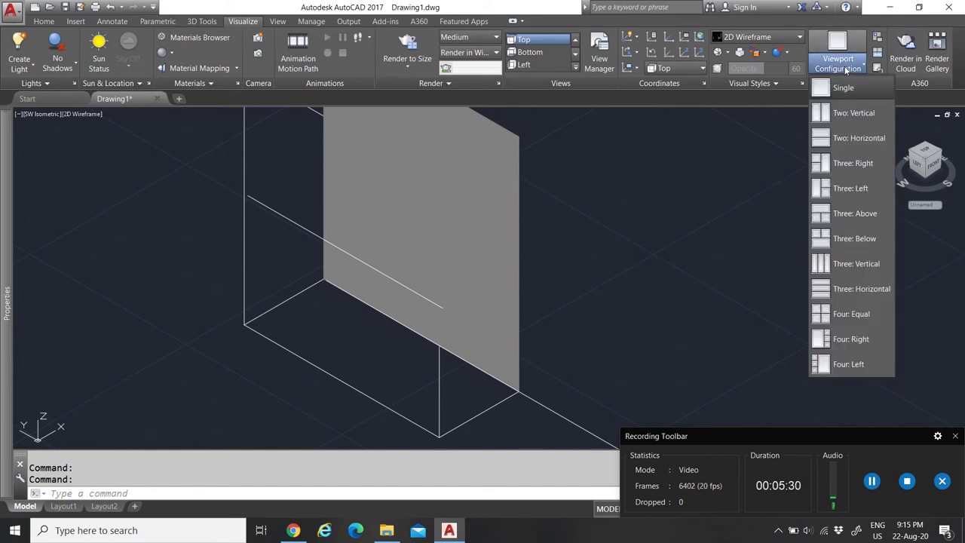
pyautogui.click(842, 117)
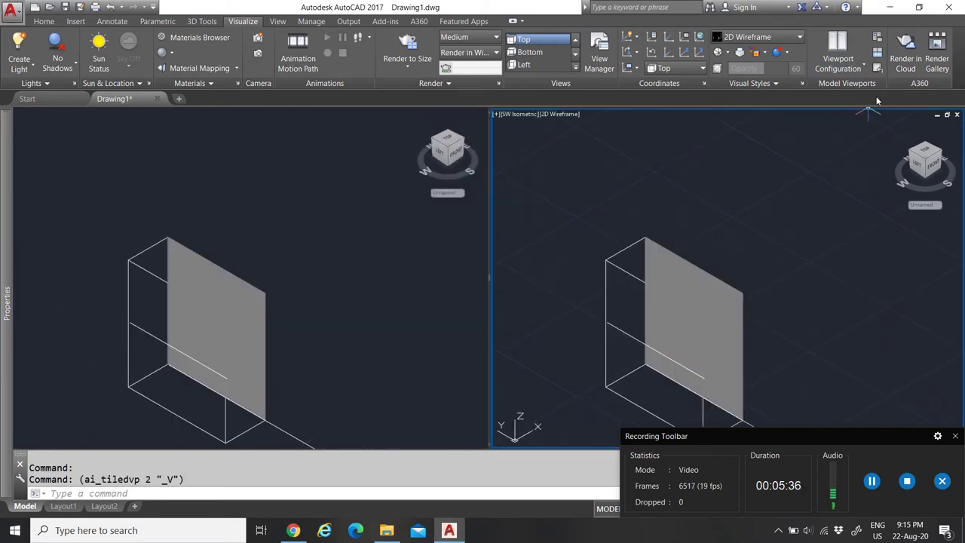
pyautogui.click(848, 68)
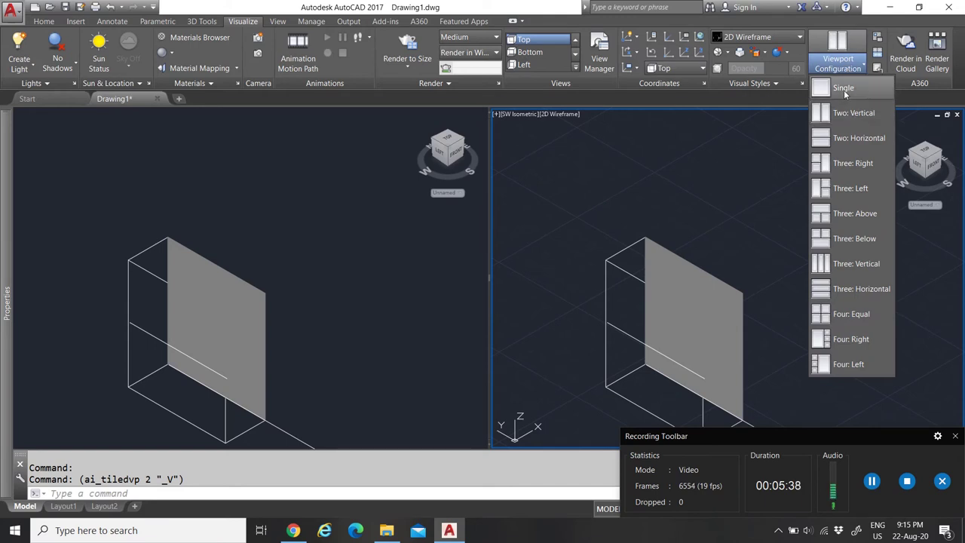
pyautogui.click(843, 88)
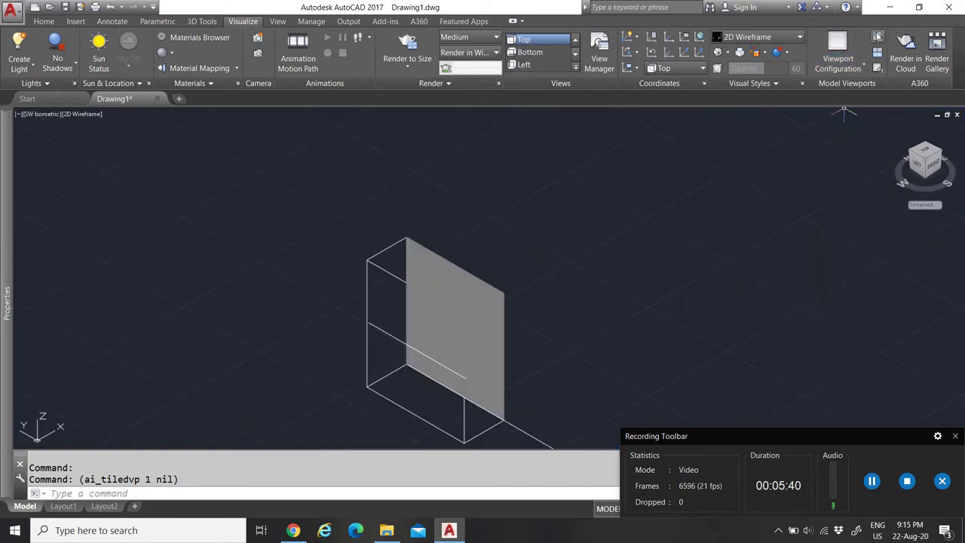
pyautogui.scroll(-4, 491, 248)
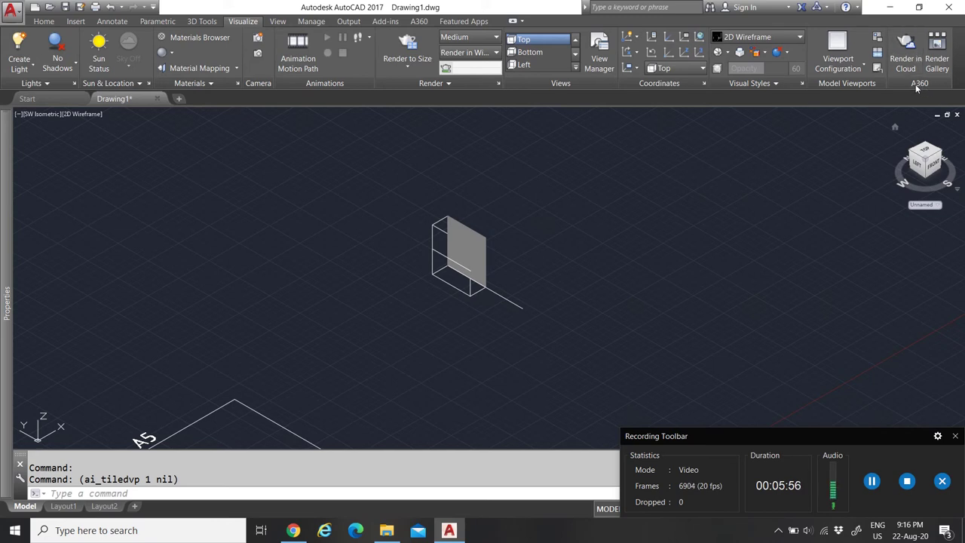
pyautogui.click(278, 23)
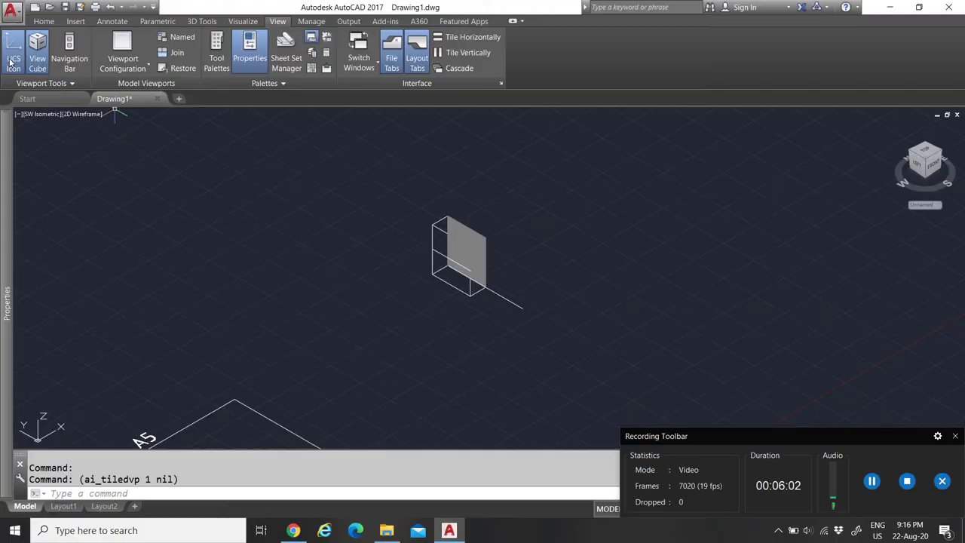
pyautogui.click(17, 59)
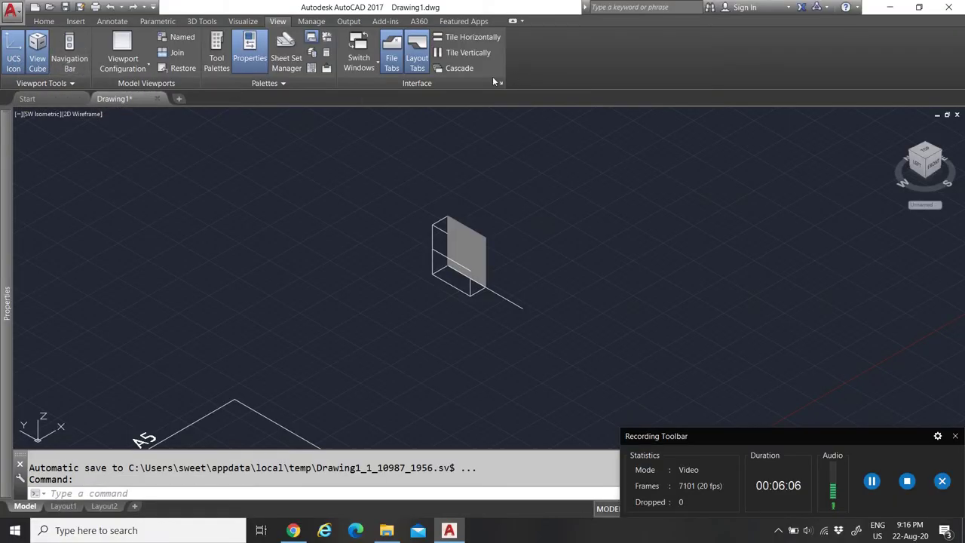
# Toggle the display of the ViewCube and the UCS icon off and back on
pyautogui.click(61, 88)
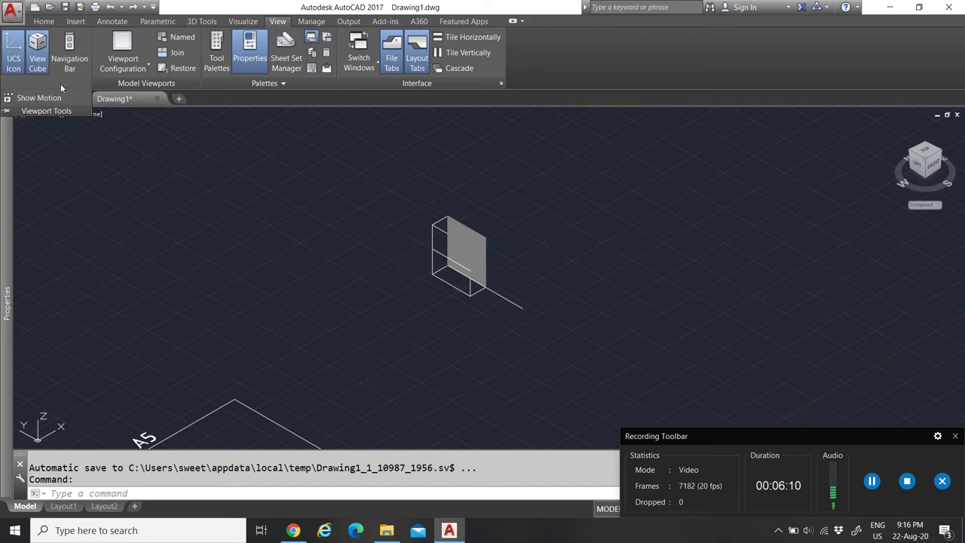
pyautogui.click(98, 155)
pyautogui.click(105, 168)
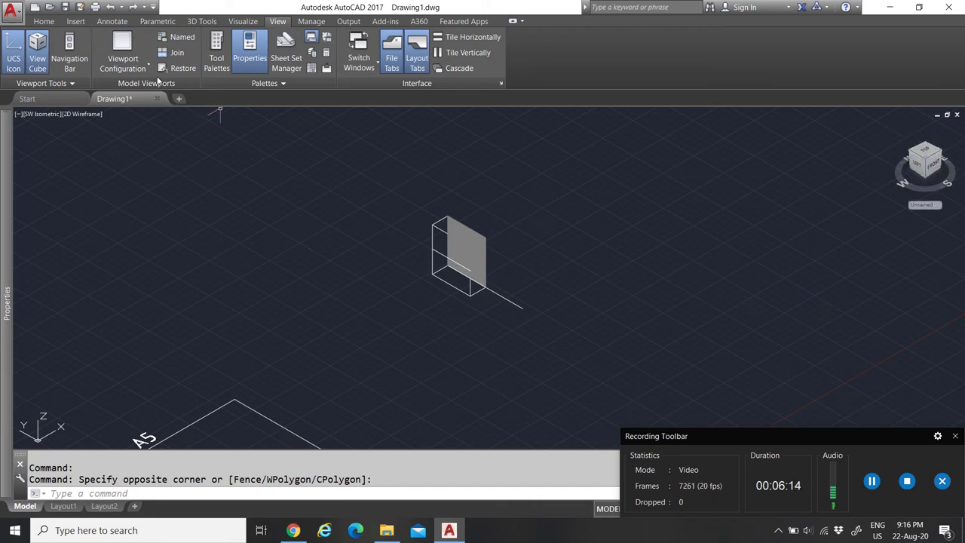
pyautogui.click(39, 53)
pyautogui.click(42, 55)
pyautogui.click(14, 58)
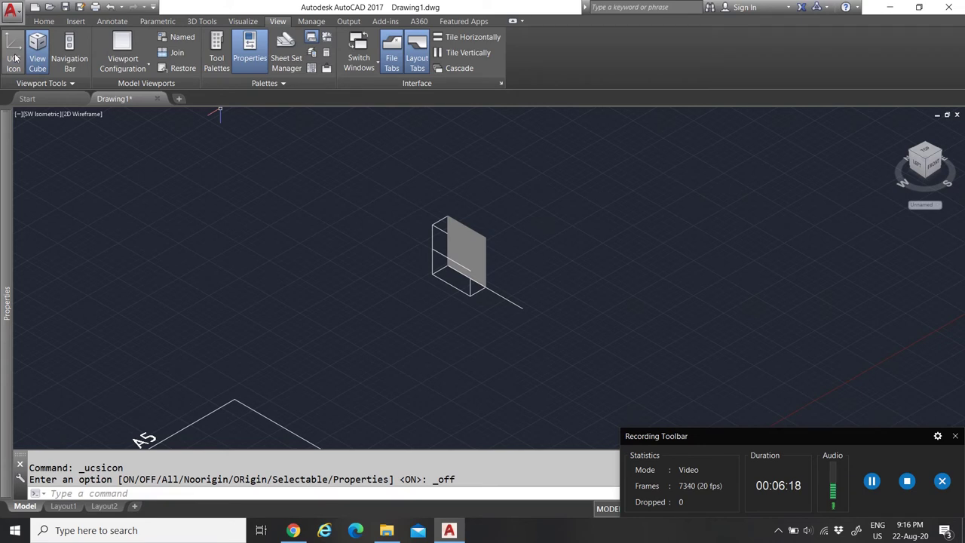
pyautogui.click(14, 59)
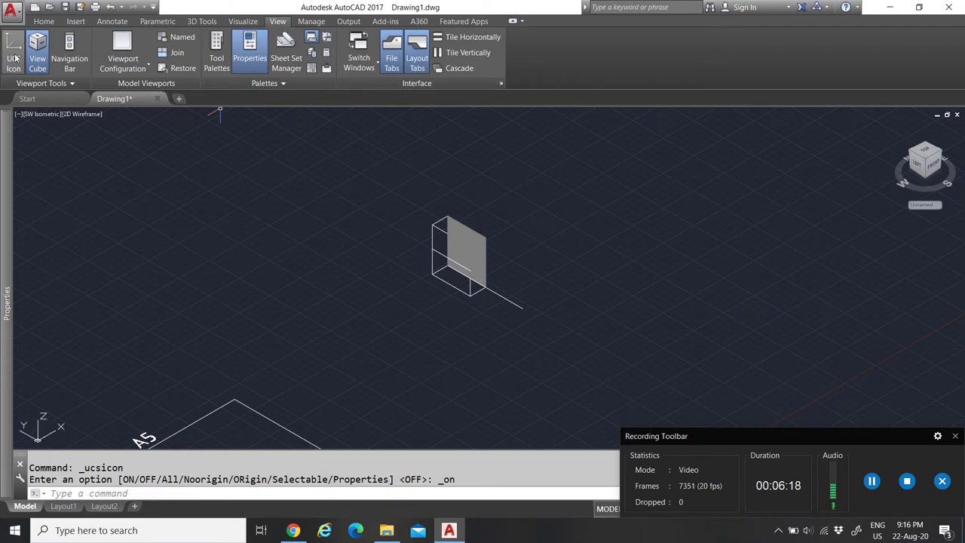
# Show the navigation bar and use its Pan tool to shift the view of the box
pyautogui.click(72, 66)
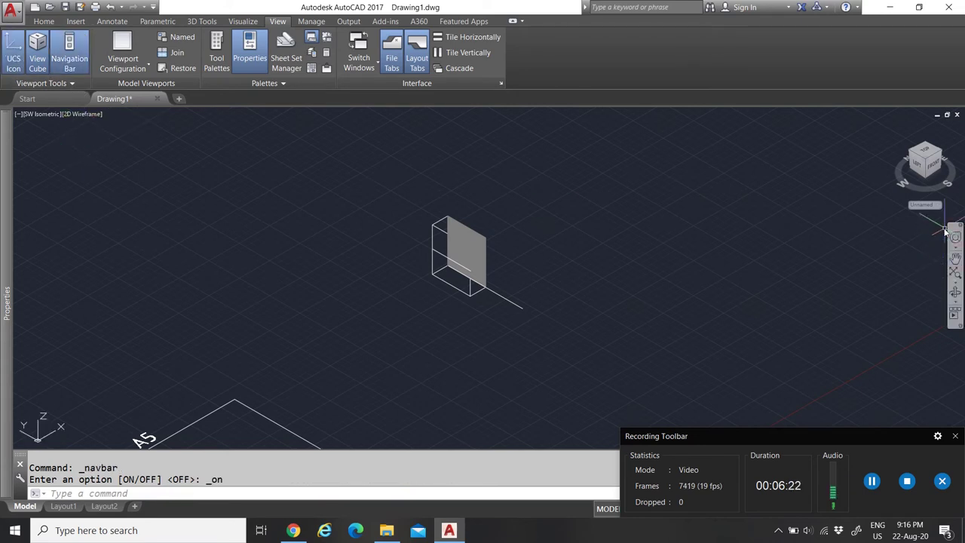
pyautogui.click(955, 257)
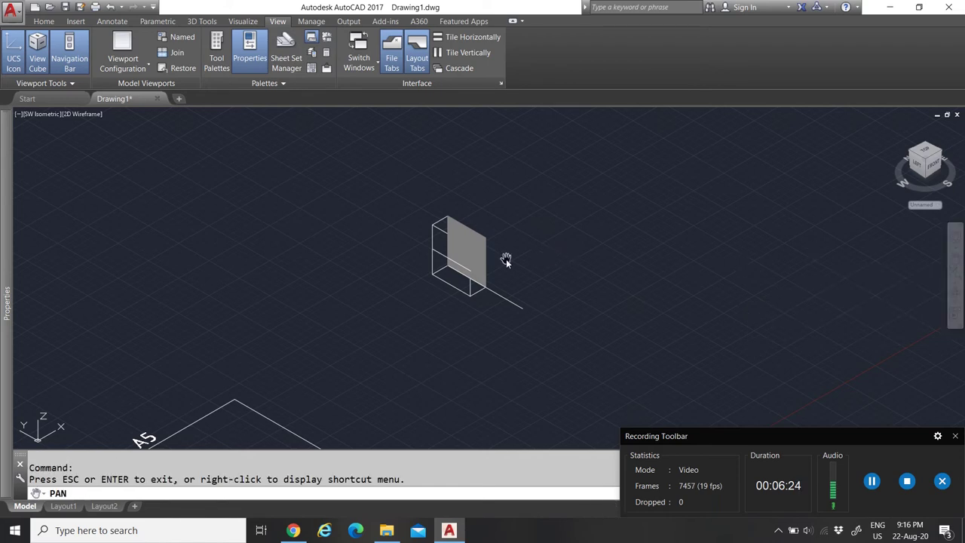
pyautogui.moveTo(506, 261); pyautogui.dragTo(464, 300)
pyautogui.press('Escape')
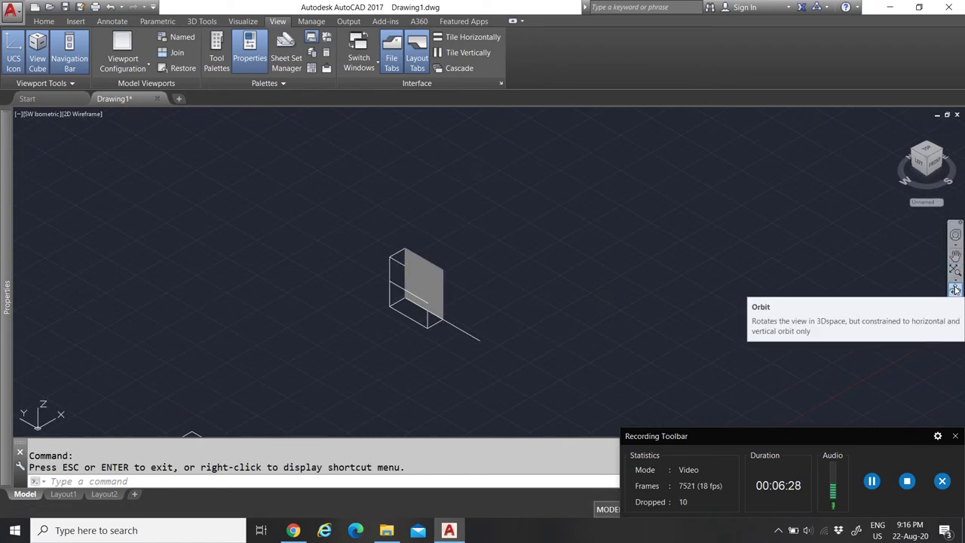
# Orbit slightly around the box with the navigation bar's Orbit tool, and toggle the navigation bar off and on
pyautogui.click(955, 289)
pyautogui.moveTo(396, 297)
pyautogui.mouseDown()
pyautogui.moveTo(351, 276)
pyautogui.moveTo(351, 243)
pyautogui.moveTo(409, 280)
pyautogui.moveTo(413, 296)
pyautogui.mouseUp()
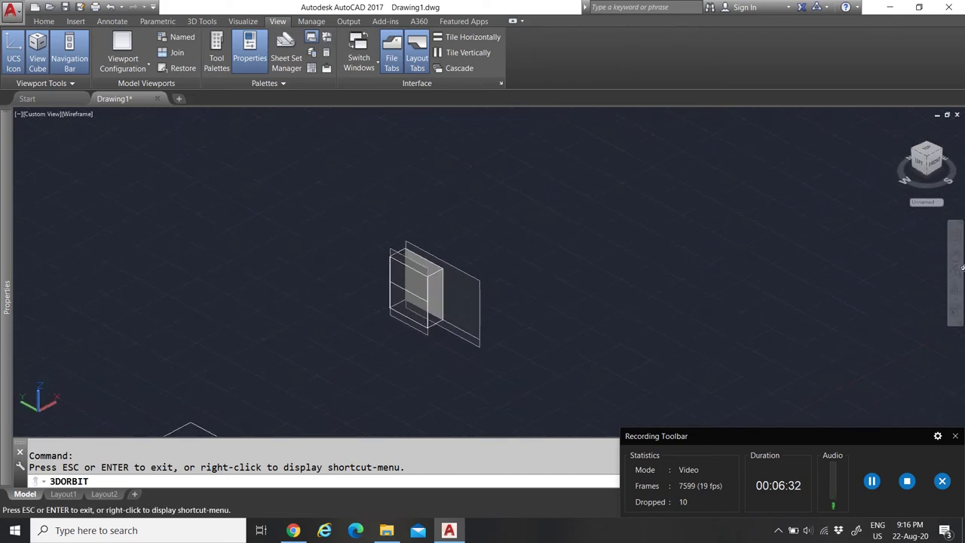
pyautogui.press('Escape')
pyautogui.doubleClick(70, 57)
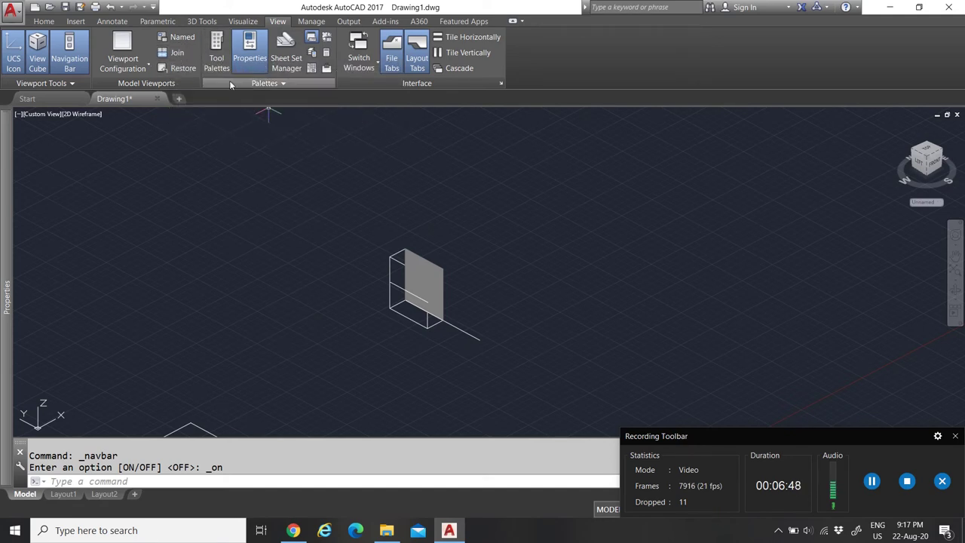
# Show the tool palettes and try to insert the Leerlingentafel zit and Linkunit 0 blocks from the Opstellingen palette
pyautogui.click(215, 43)
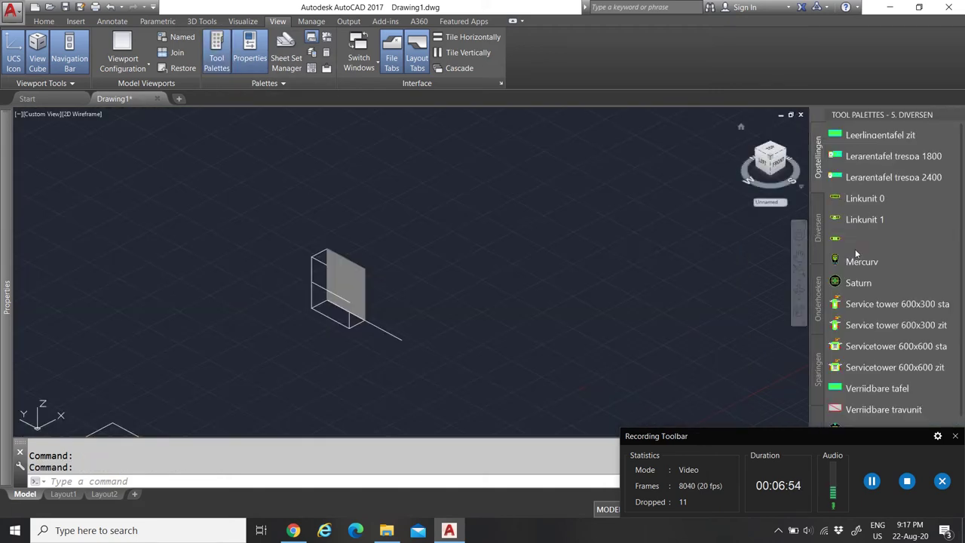
pyautogui.scroll(-3, 863, 243)
pyautogui.scroll(2, 863, 303)
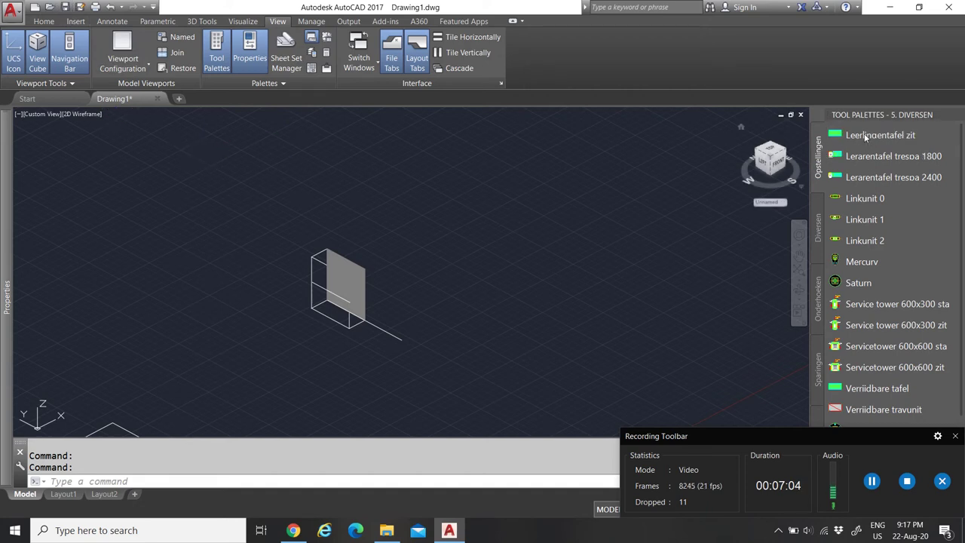
pyautogui.moveTo(504, 249); pyautogui.dragTo(446, 249)
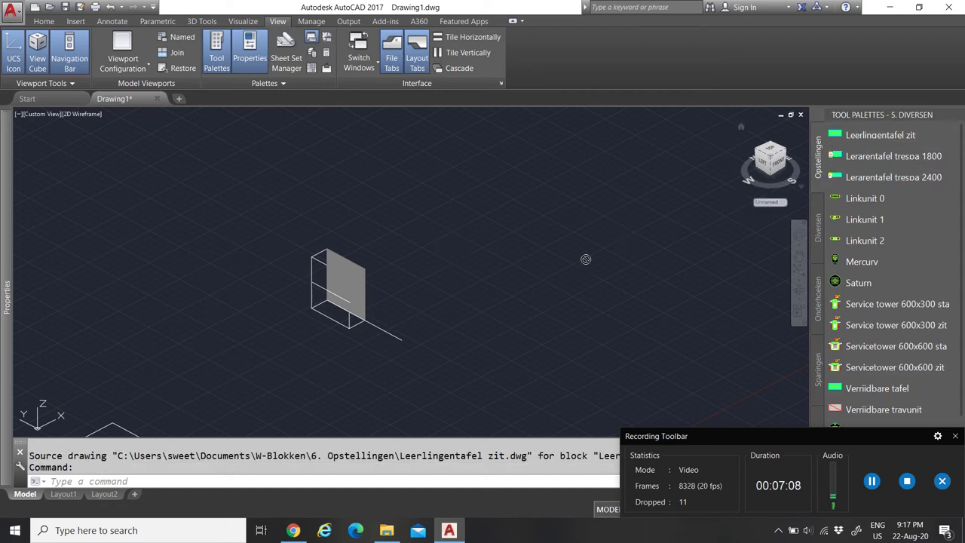
pyautogui.moveTo(814, 217); pyautogui.dragTo(710, 241)
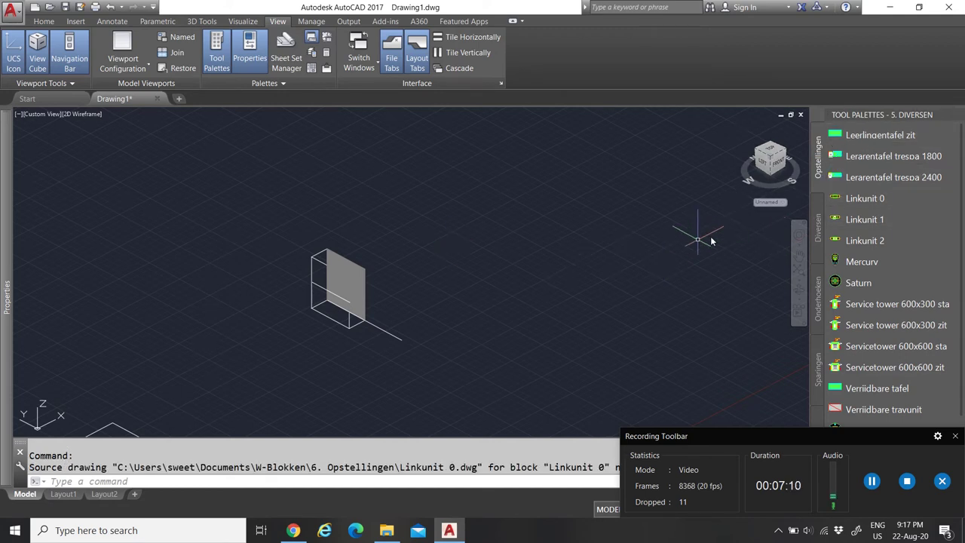
# Switch the model to the Top view and try to insert the Linkunit 0 block again
pyautogui.scroll(-3, 595, 284)
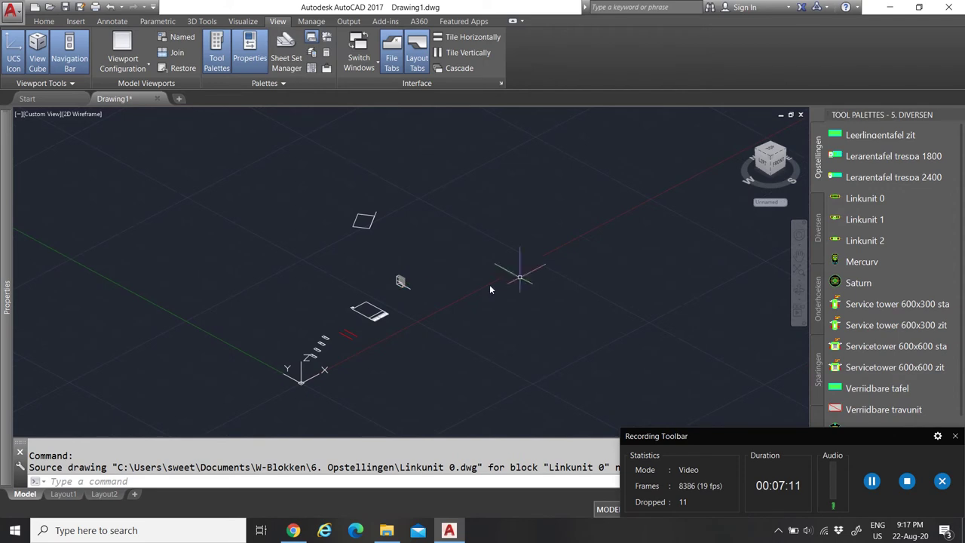
pyautogui.click(771, 151)
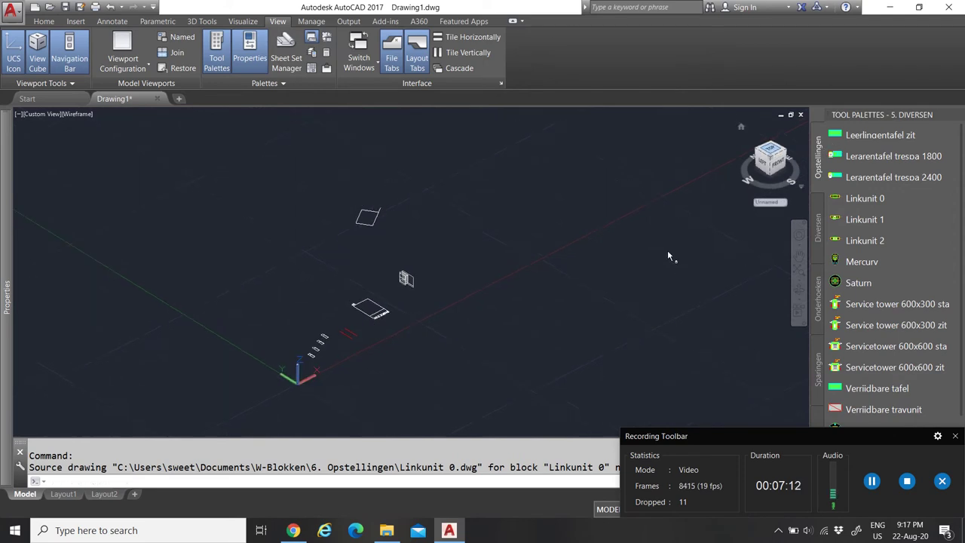
pyautogui.click(867, 198)
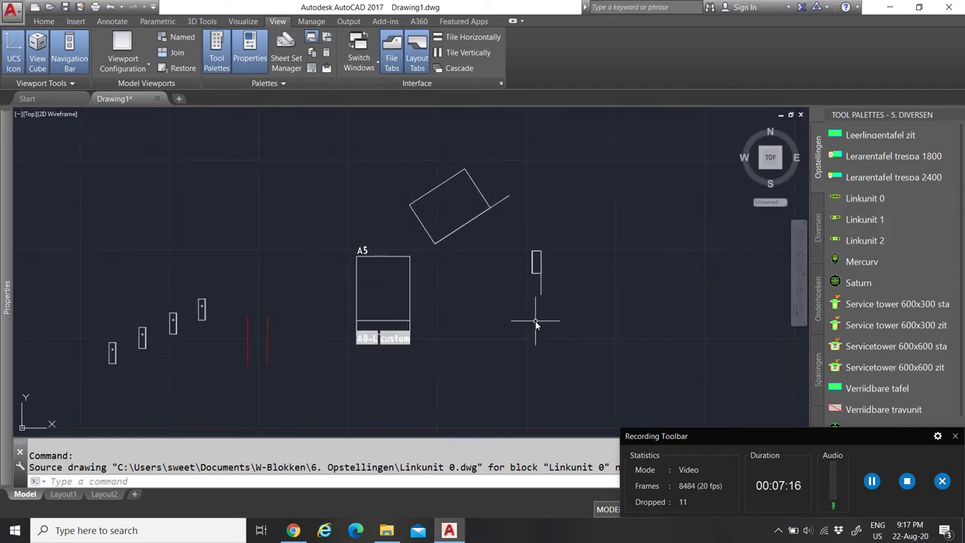
# Try to insert the Boemerang 2400 and Boemerang 2800 blocks from the Opstellingen palette, and check the source path in the command history
pyautogui.moveTo(672, 436); pyautogui.dragTo(569, 498)
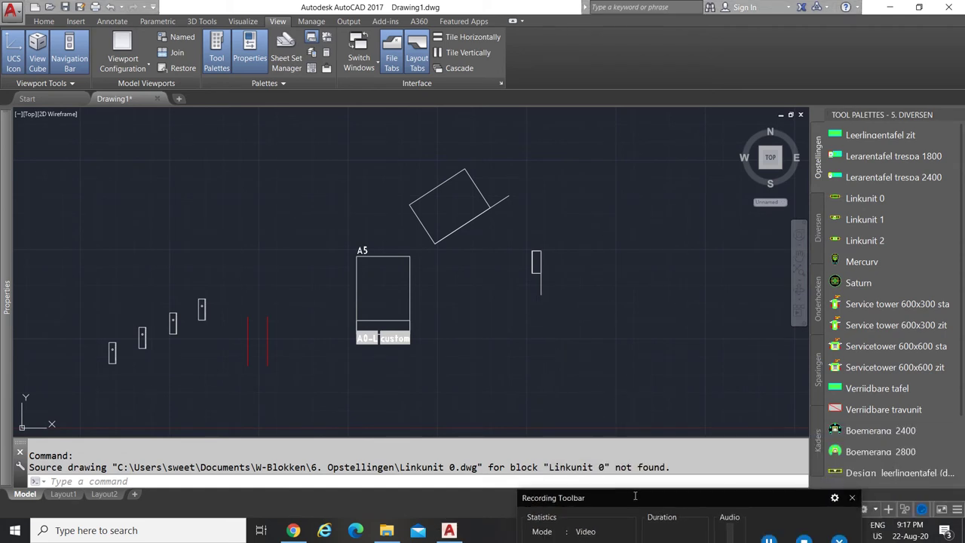
pyautogui.scroll(-3, 879, 316)
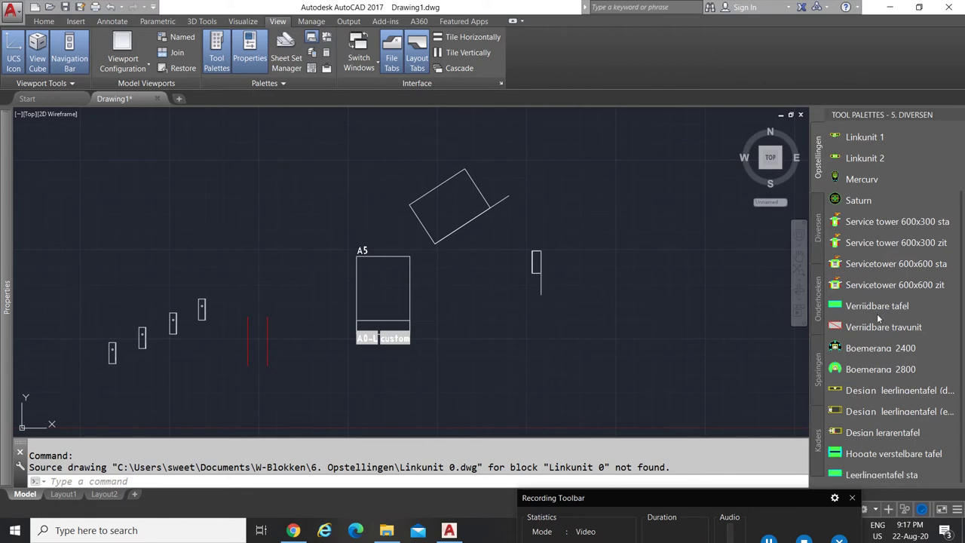
pyautogui.click(862, 351)
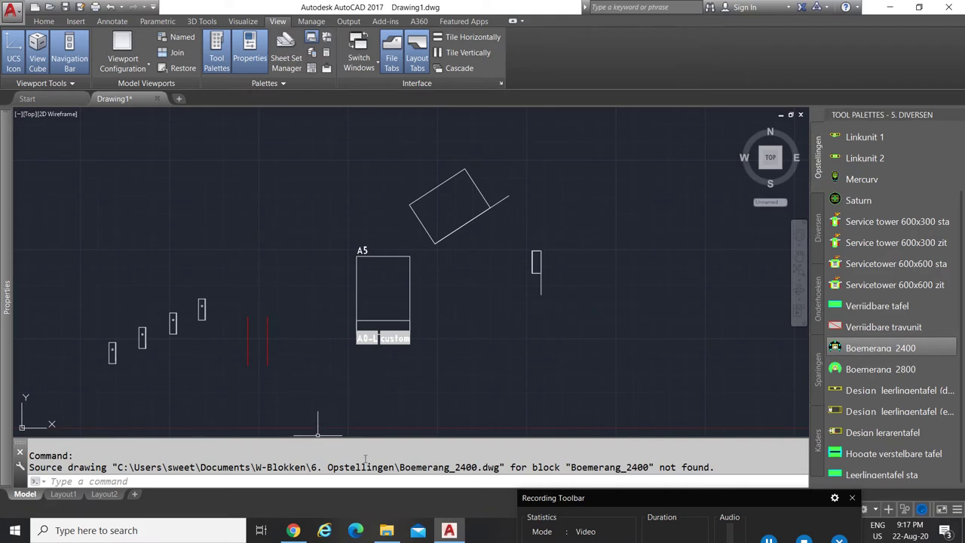
pyautogui.moveTo(113, 467)
pyautogui.mouseDown()
pyautogui.moveTo(478, 466)
pyautogui.moveTo(611, 456)
pyautogui.mouseUp()
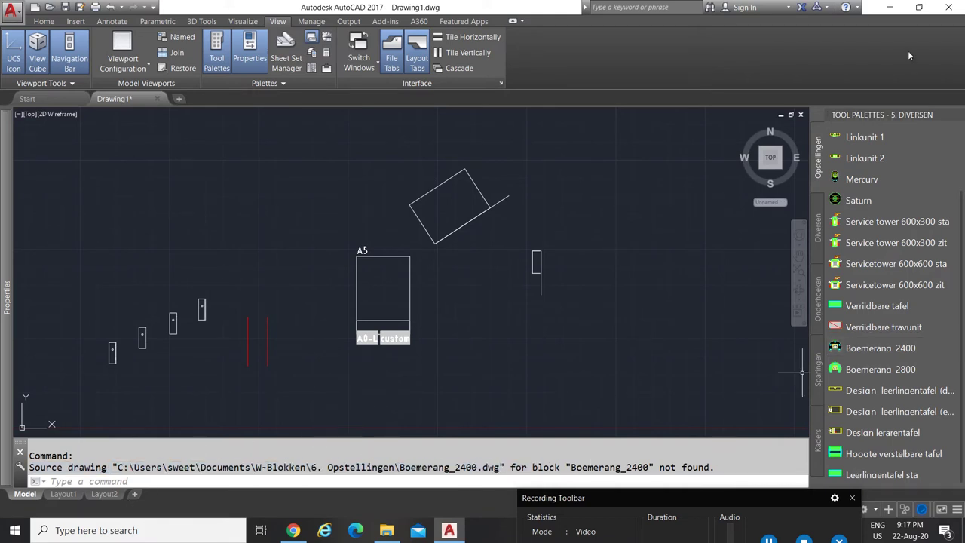
pyautogui.click(874, 369)
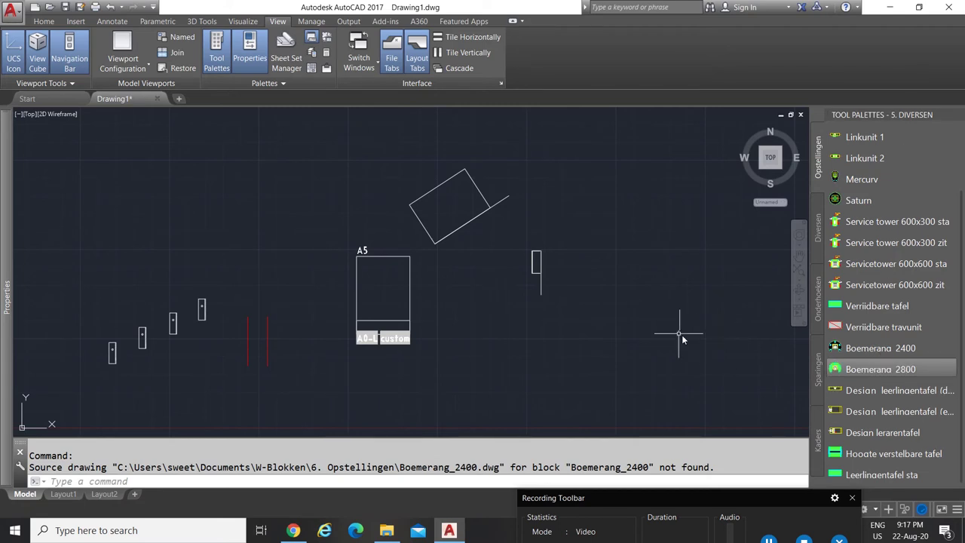
# Try to insert the Balans tafel stahoogte, Slot and Kruk zithoogte blocks from the Diversen palette
pyautogui.click(821, 306)
pyautogui.click(820, 226)
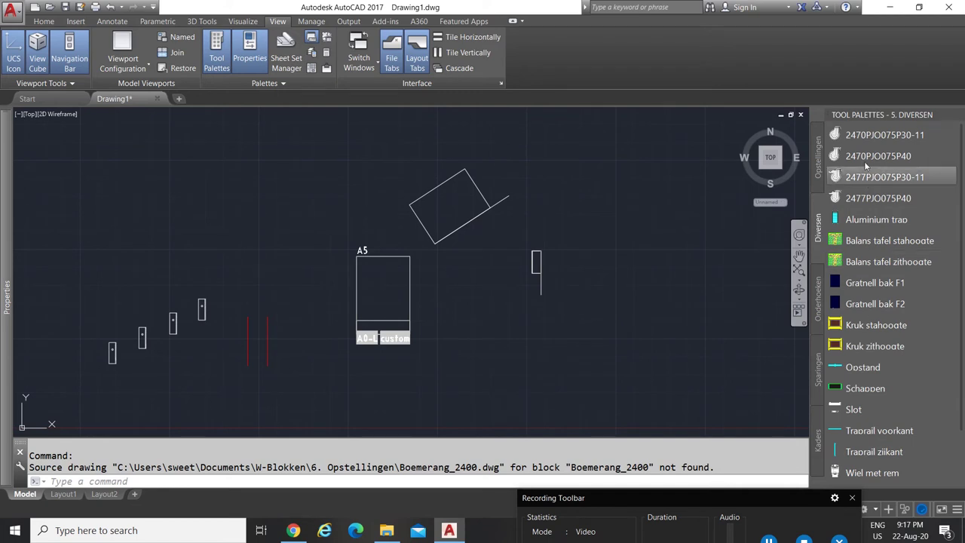
pyautogui.click(878, 241)
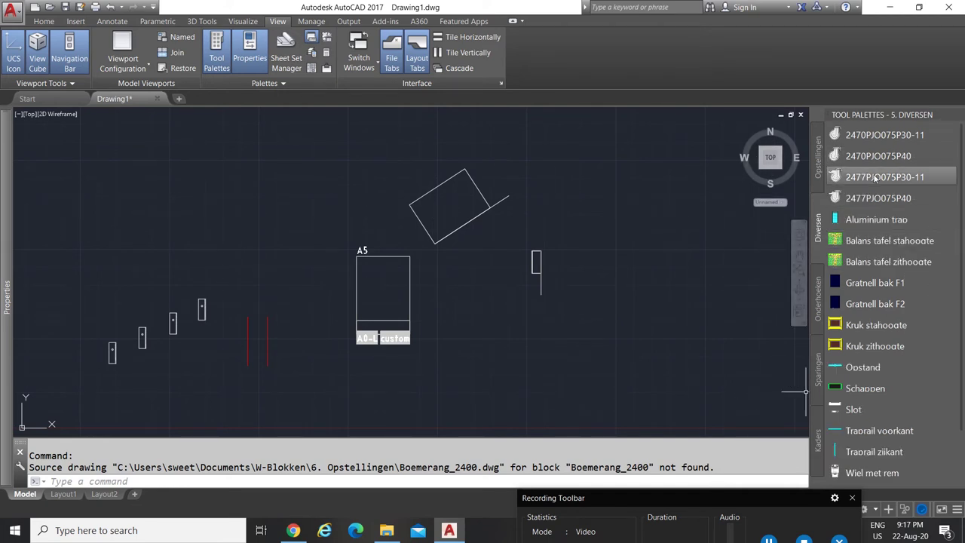
pyautogui.click(859, 409)
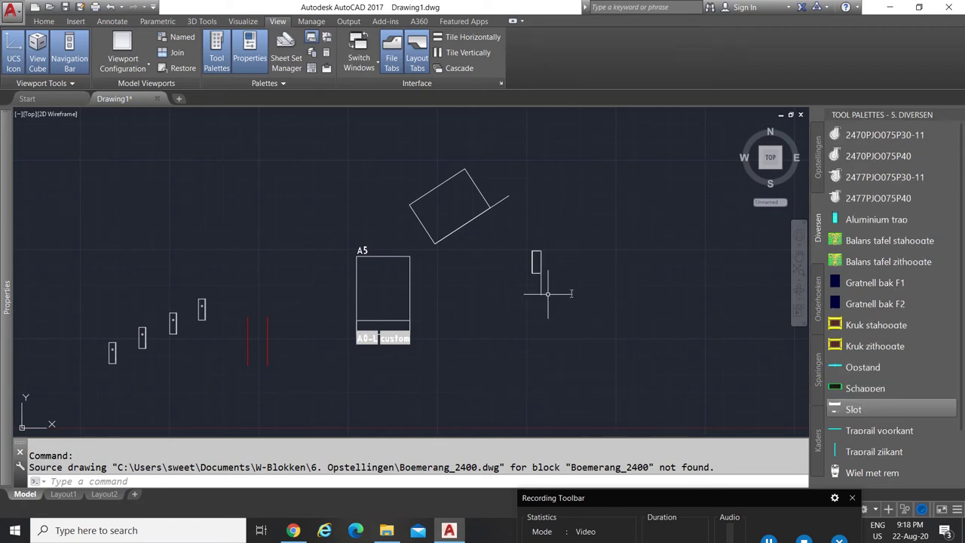
pyautogui.click(874, 346)
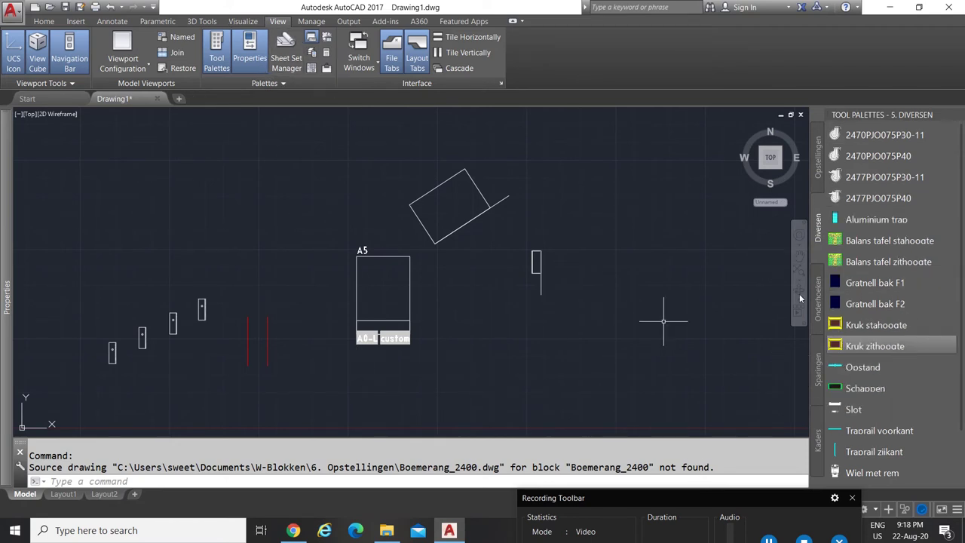
# Look through the Diversen, Onderhoeken, Sparingen and Kaders palettes, and return to the Opstellingen palette
pyautogui.click(822, 150)
pyautogui.click(816, 235)
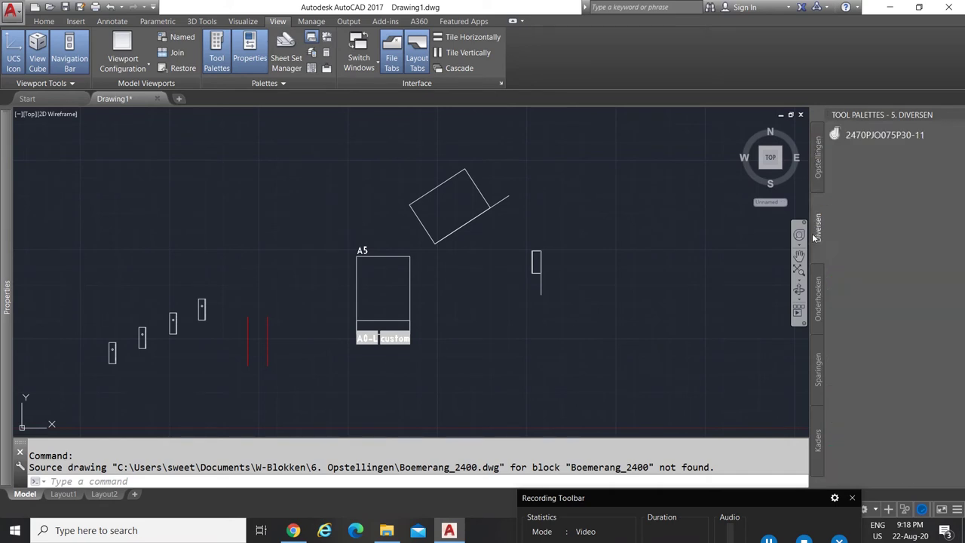
pyautogui.click(820, 302)
pyautogui.click(814, 383)
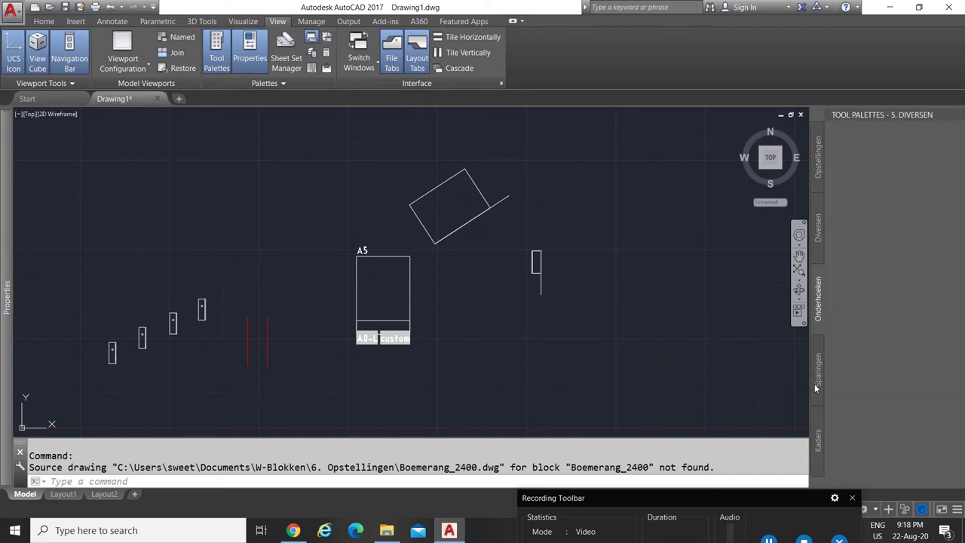
pyautogui.click(817, 438)
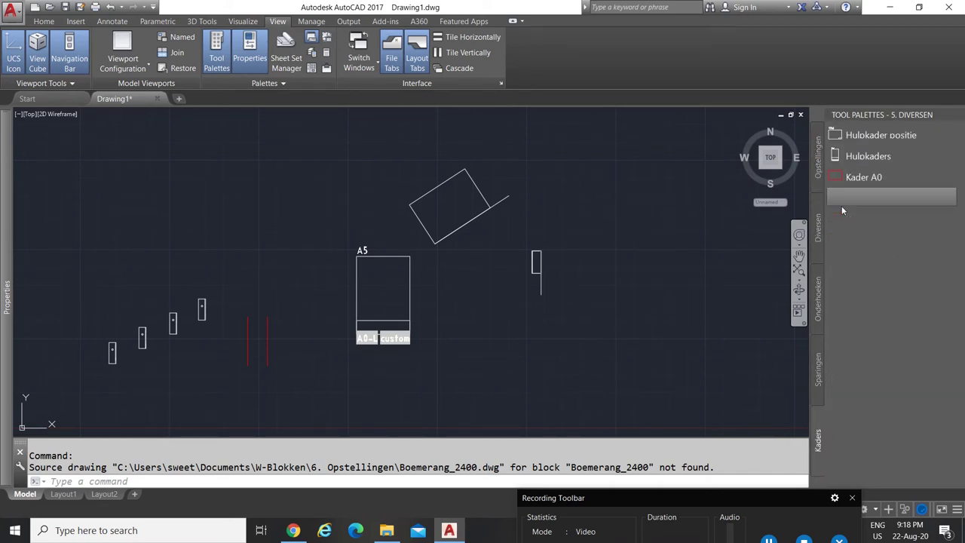
pyautogui.click(817, 157)
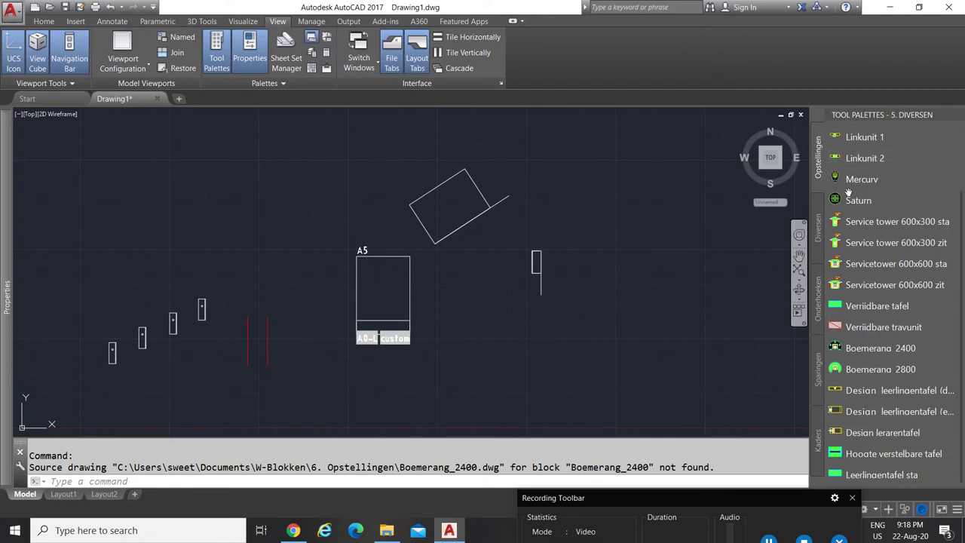
# Browse the W-Blokken folder for block drawings to insert, cancel the insertion, and try the Boemerang 2800 palette block
pyautogui.click(76, 21)
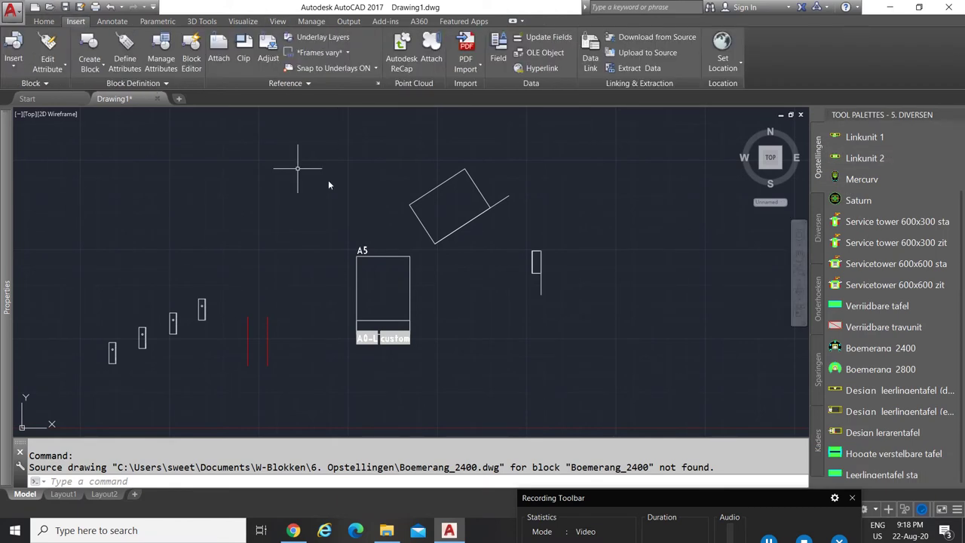
pyautogui.click(15, 63)
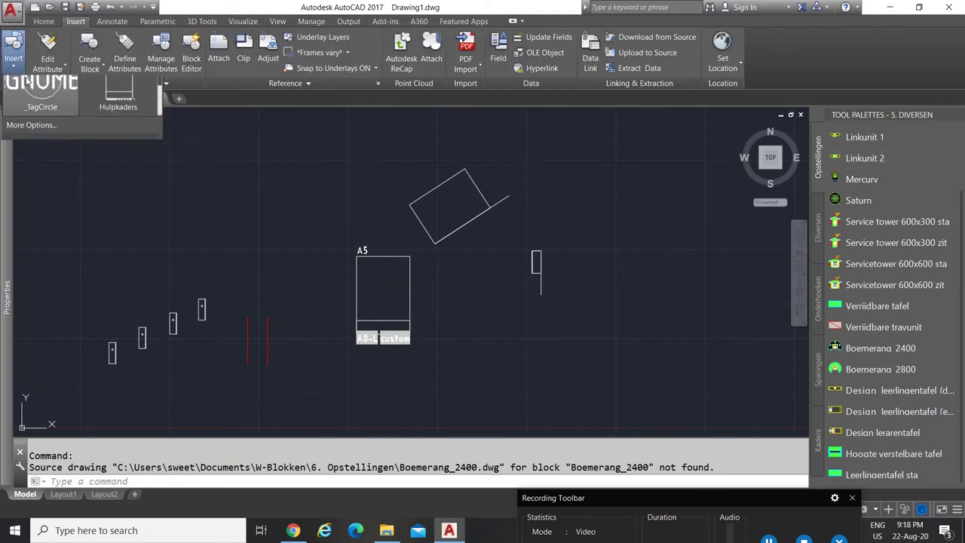
pyautogui.click(46, 203)
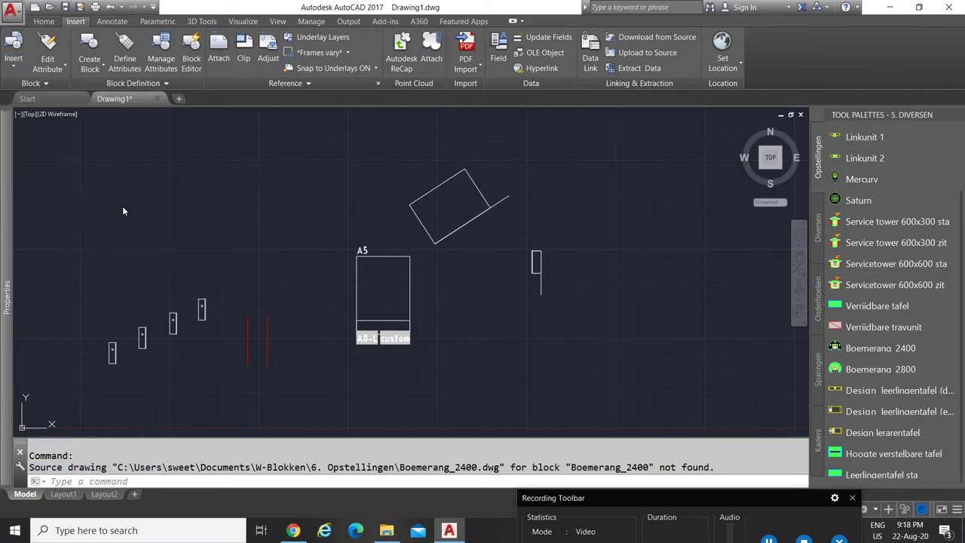
pyautogui.click(430, 121)
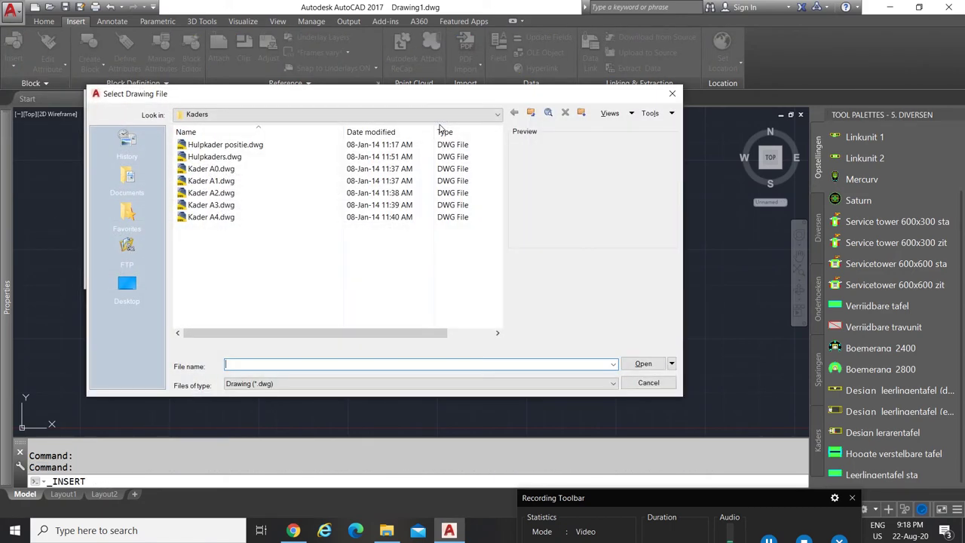
pyautogui.click(532, 112)
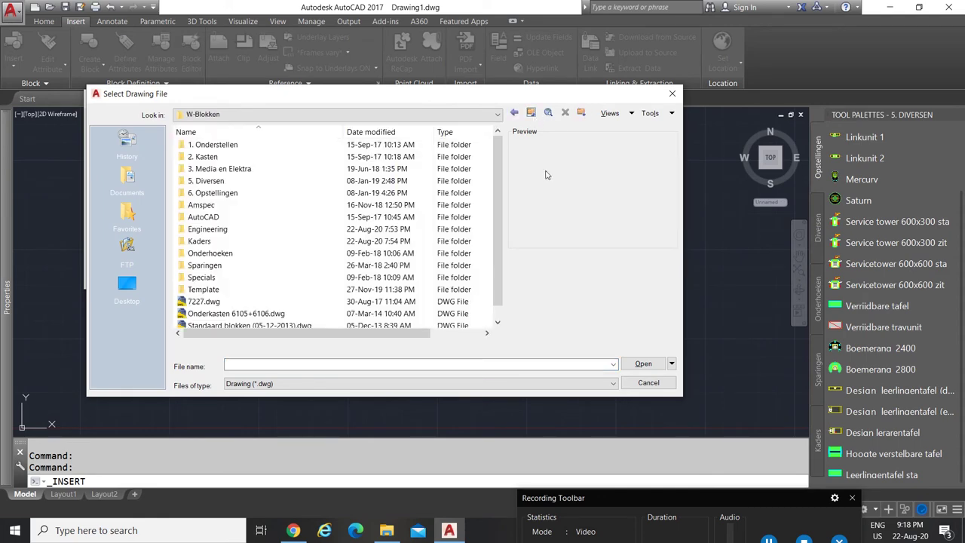
pyautogui.doubleClick(224, 144)
pyautogui.click(635, 386)
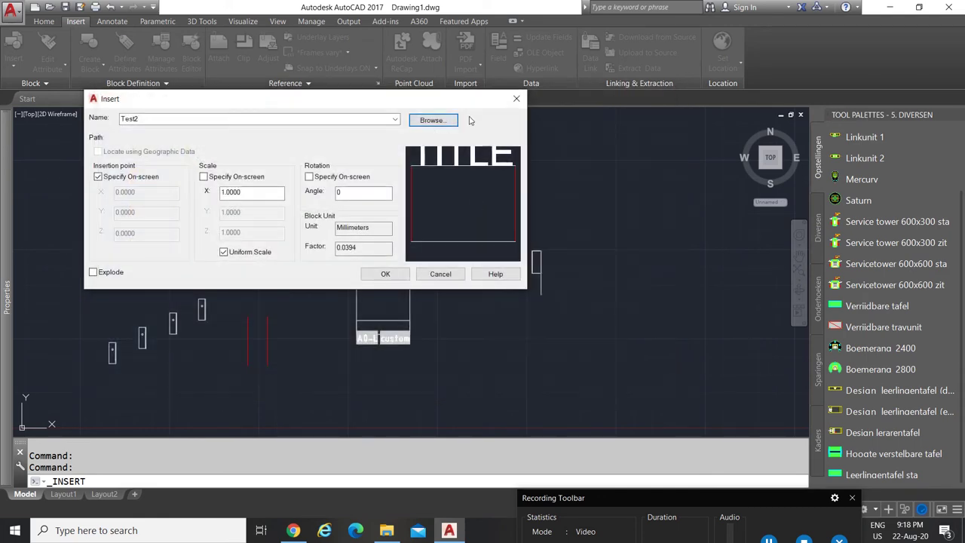
pyautogui.click(515, 99)
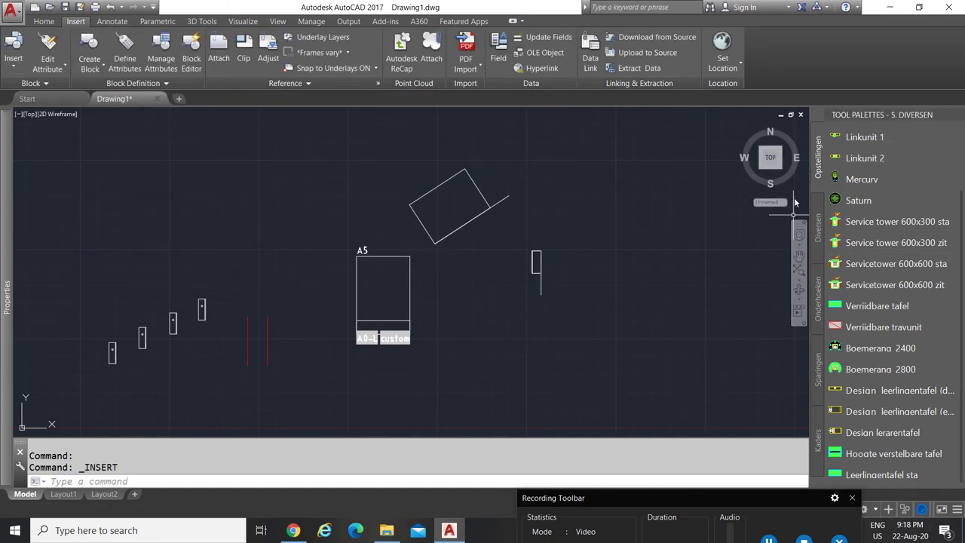
pyautogui.click(881, 368)
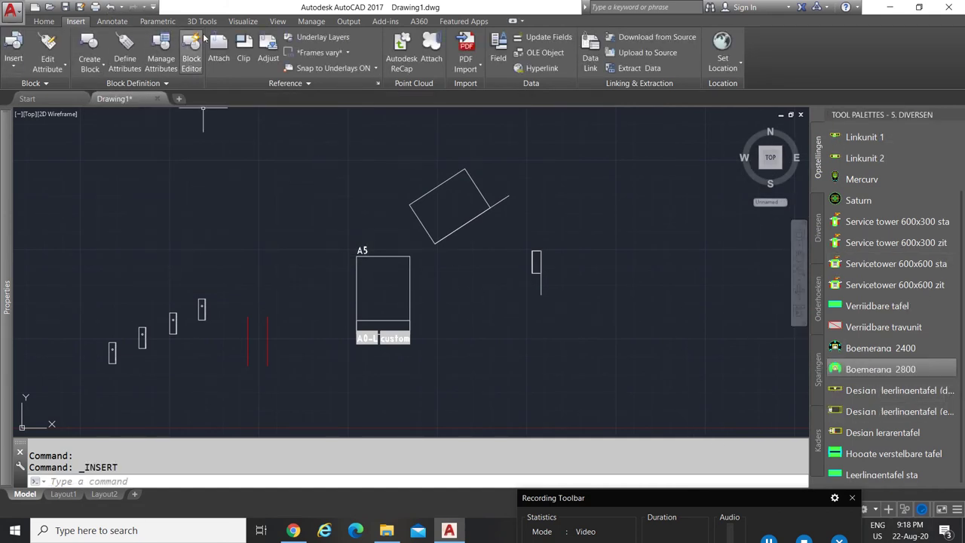
# Switch the Properties palette off and back on, and hide the tool palettes
pyautogui.click(242, 23)
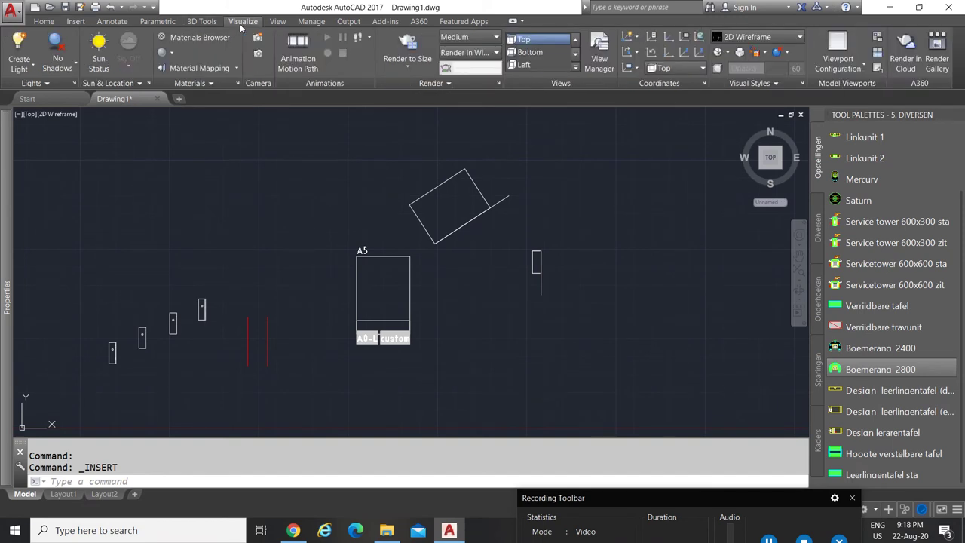
pyautogui.click(277, 23)
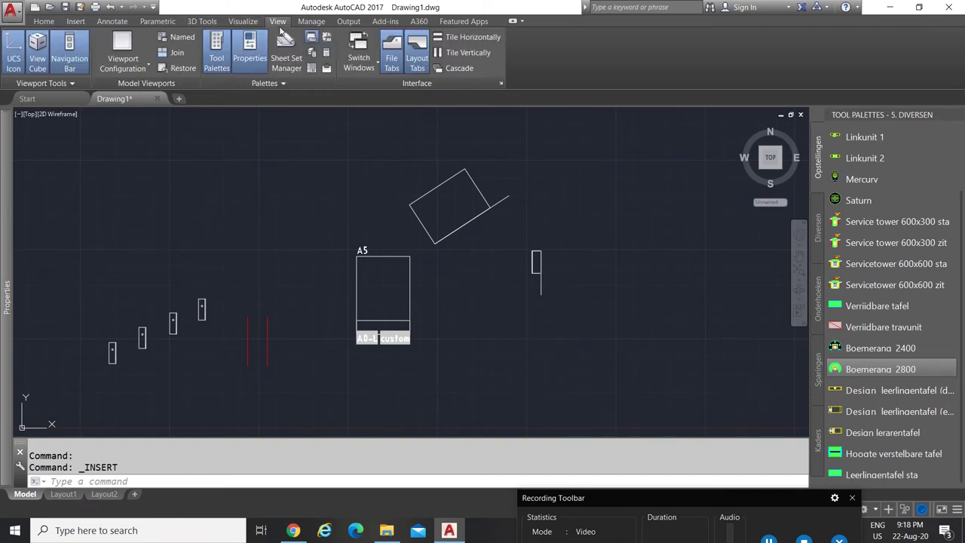
pyautogui.click(249, 59)
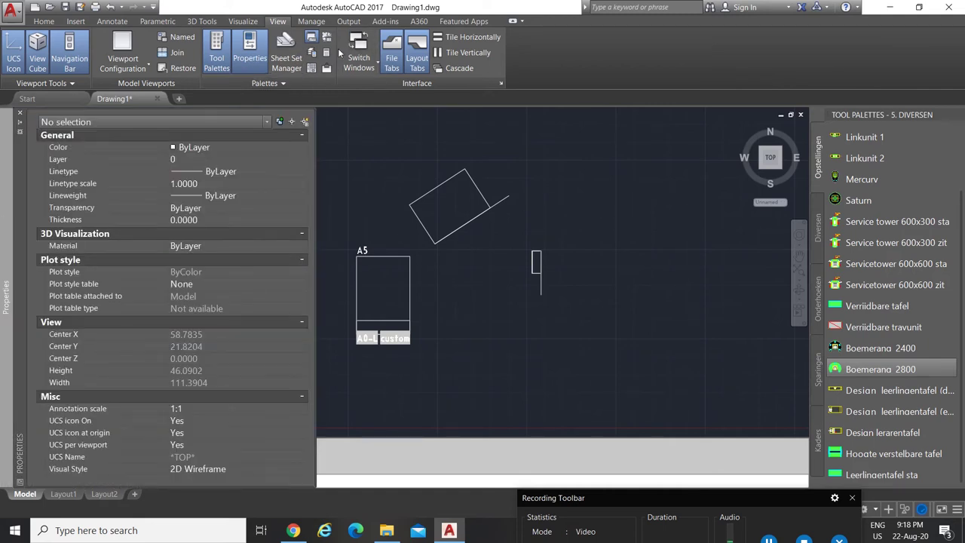
pyautogui.click(253, 54)
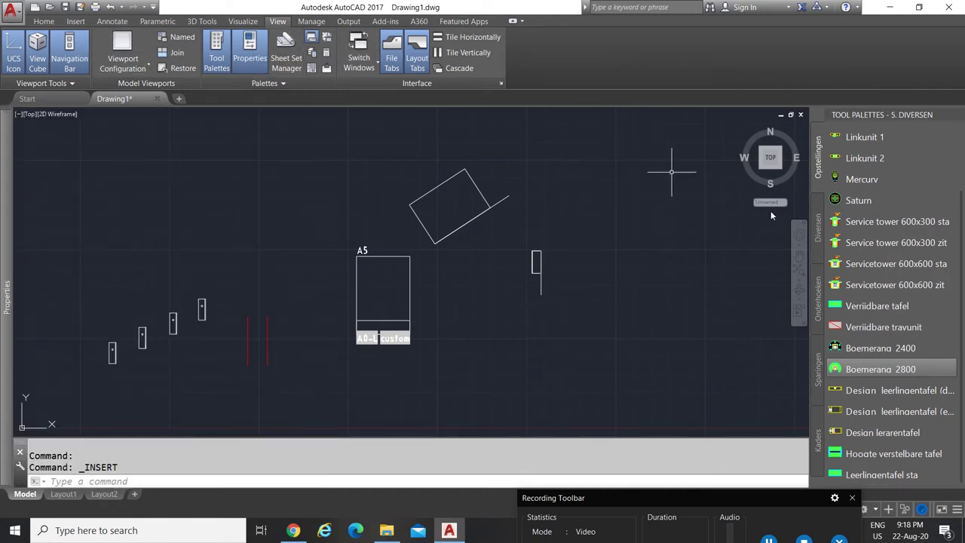
pyautogui.click(681, 327)
pyautogui.click(681, 327)
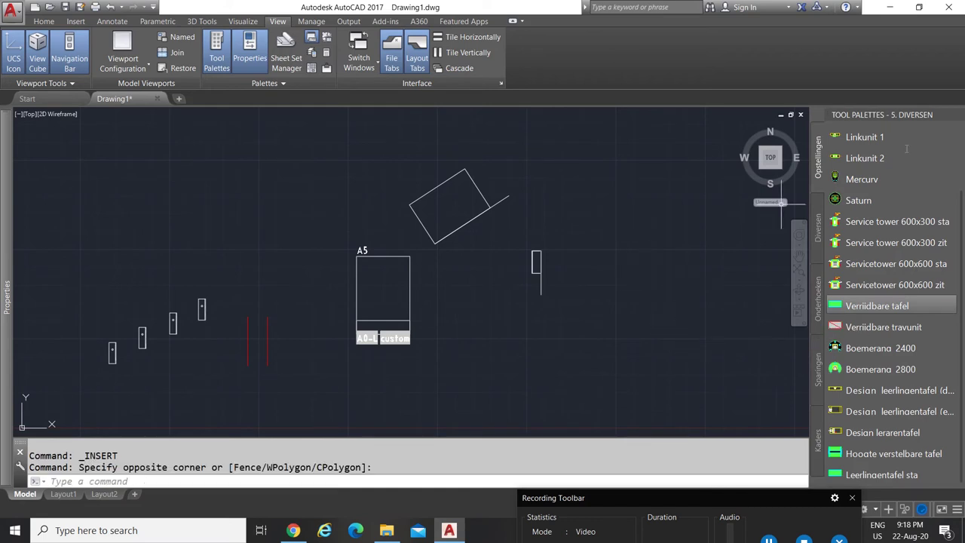
pyautogui.click(251, 53)
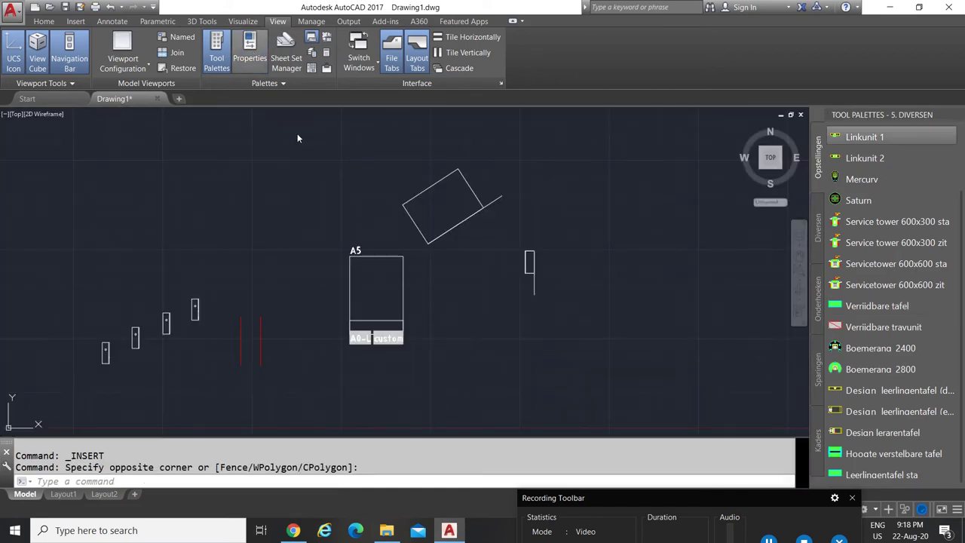
pyautogui.click(236, 59)
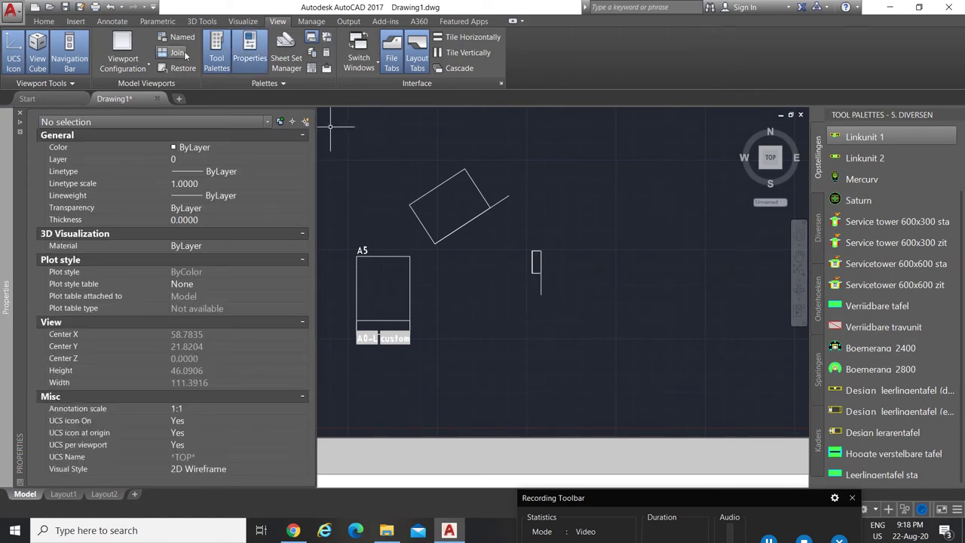
pyautogui.click(250, 53)
pyautogui.click(216, 53)
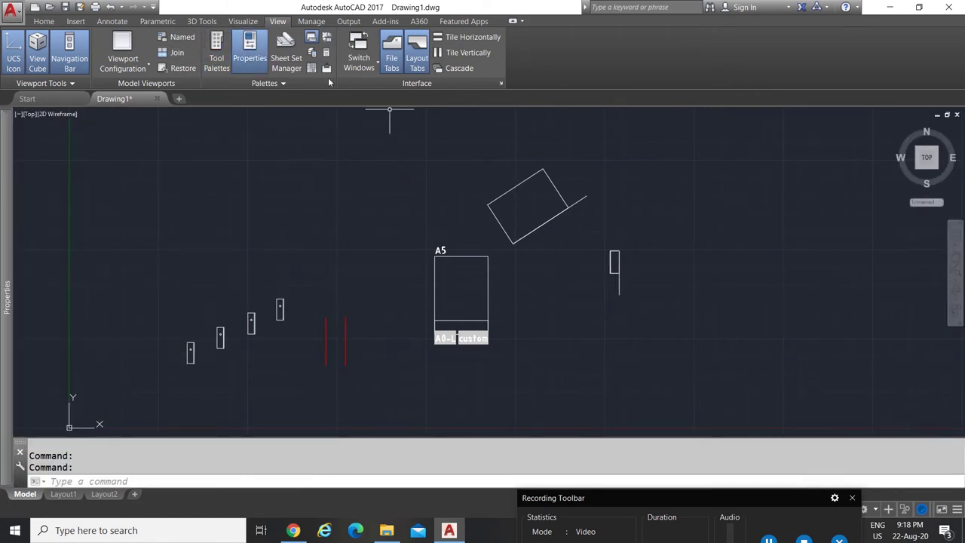
# Examine the customization commands for the user interface, tool palettes and exporting customized settings
pyautogui.click(285, 60)
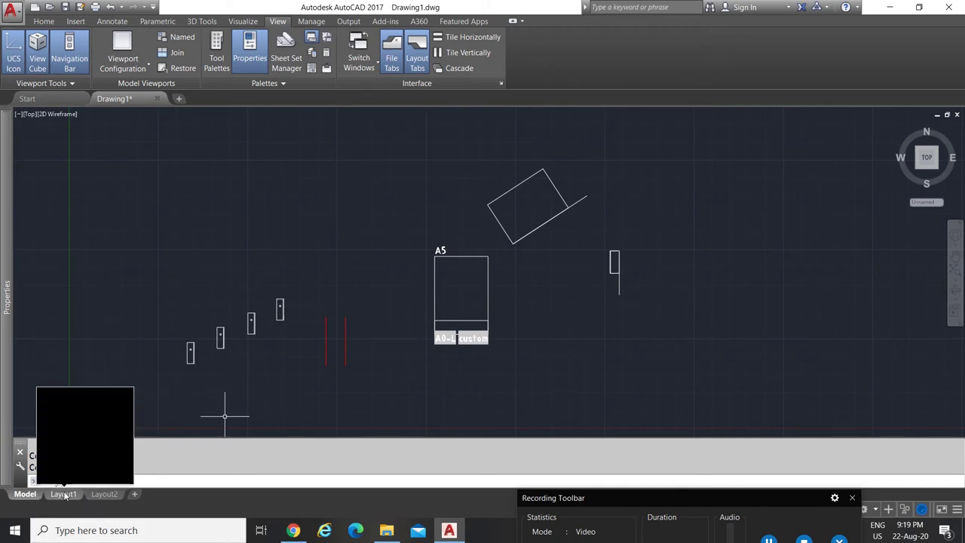
pyautogui.click(310, 21)
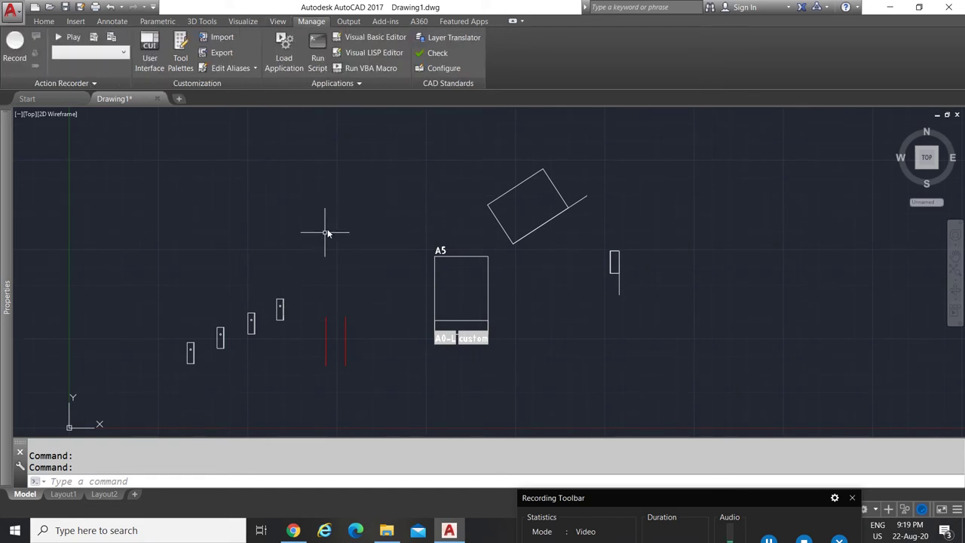
pyautogui.moveTo(4, 122)
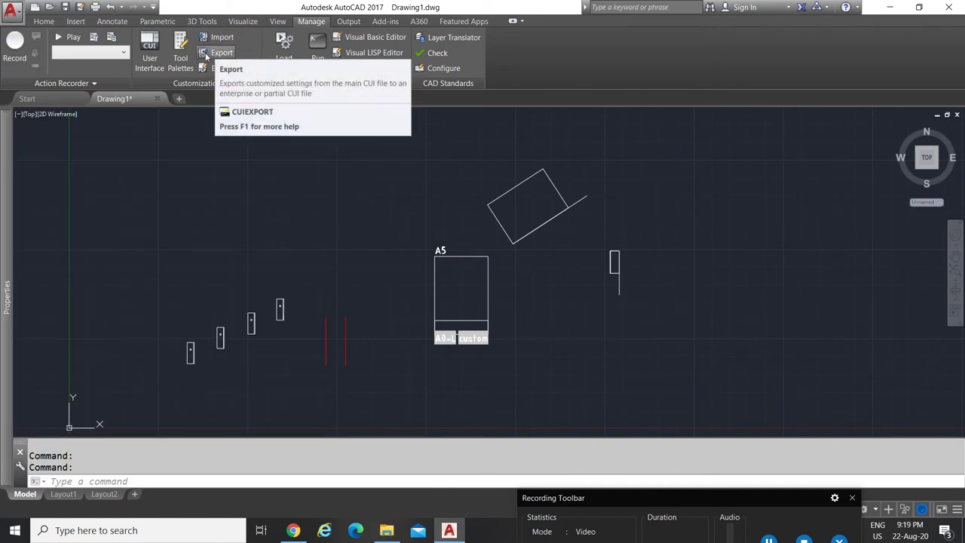
pyautogui.click(180, 60)
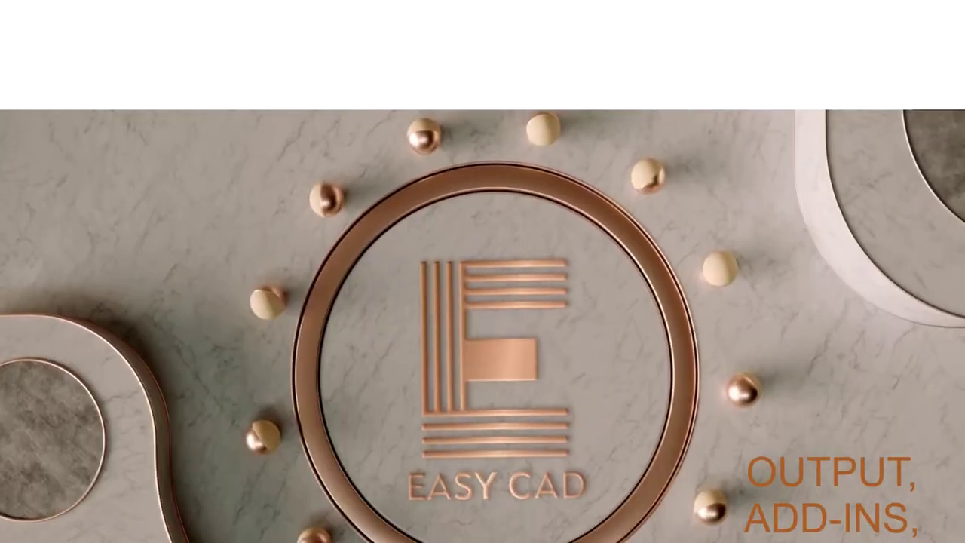
# Examine the plotting commands and the DWFx, DWF and PDF export formats
pyautogui.click(340, 24)
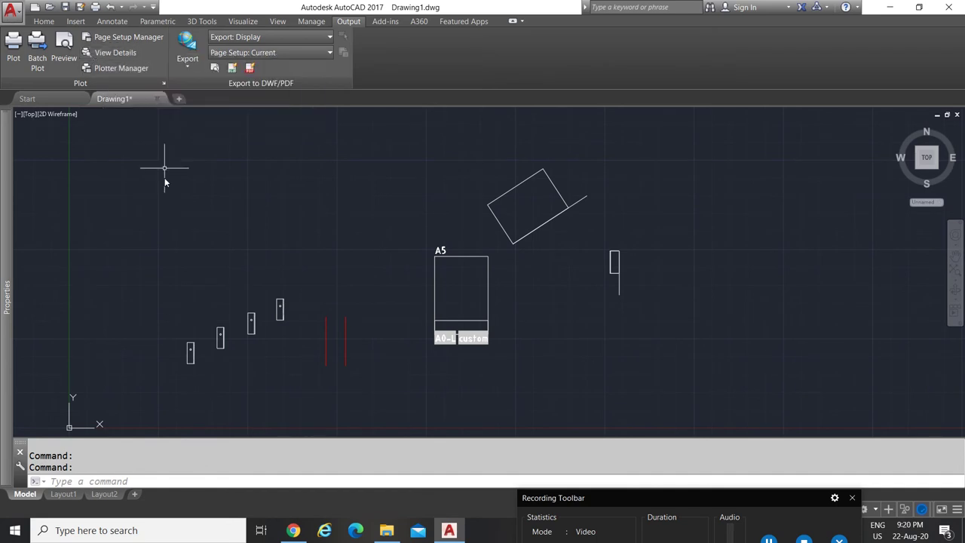
pyautogui.click(132, 39)
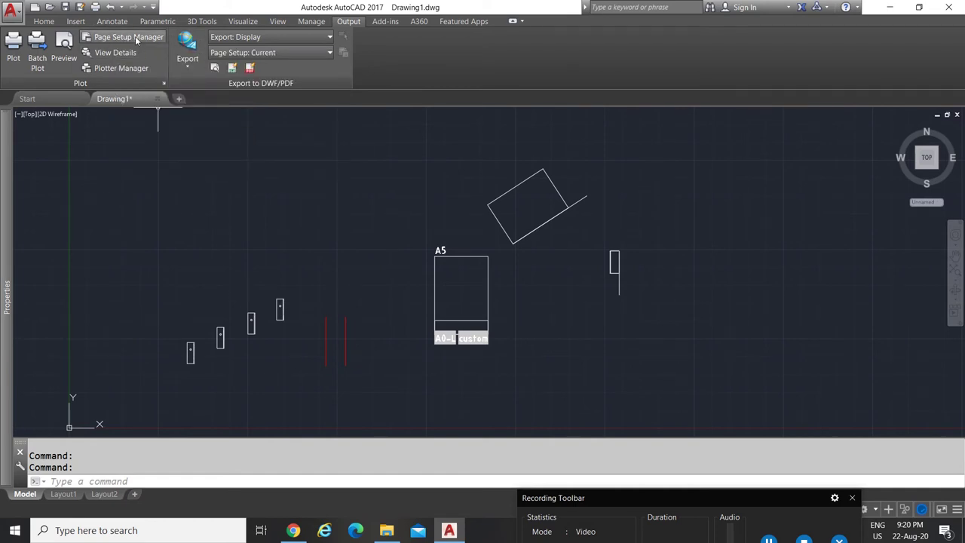
pyautogui.click(188, 67)
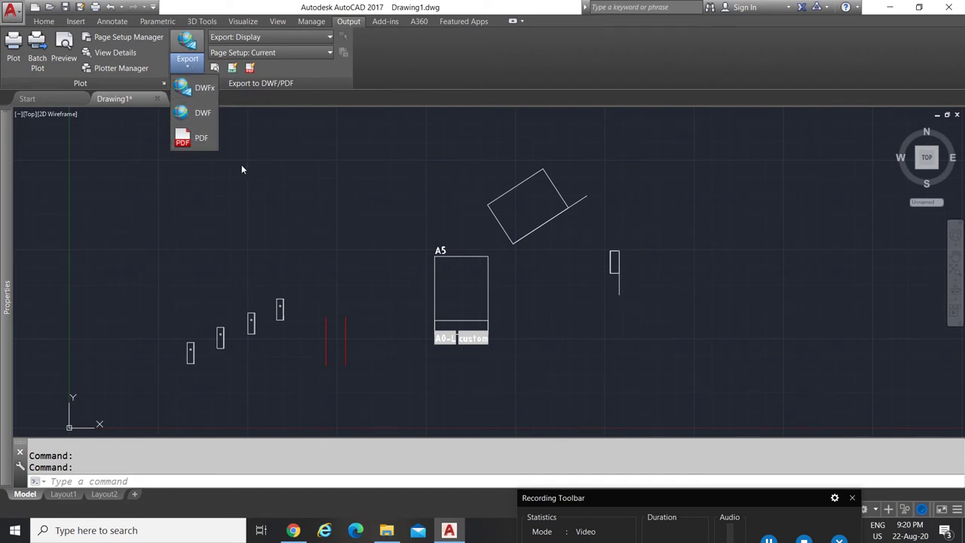
pyautogui.click(257, 193)
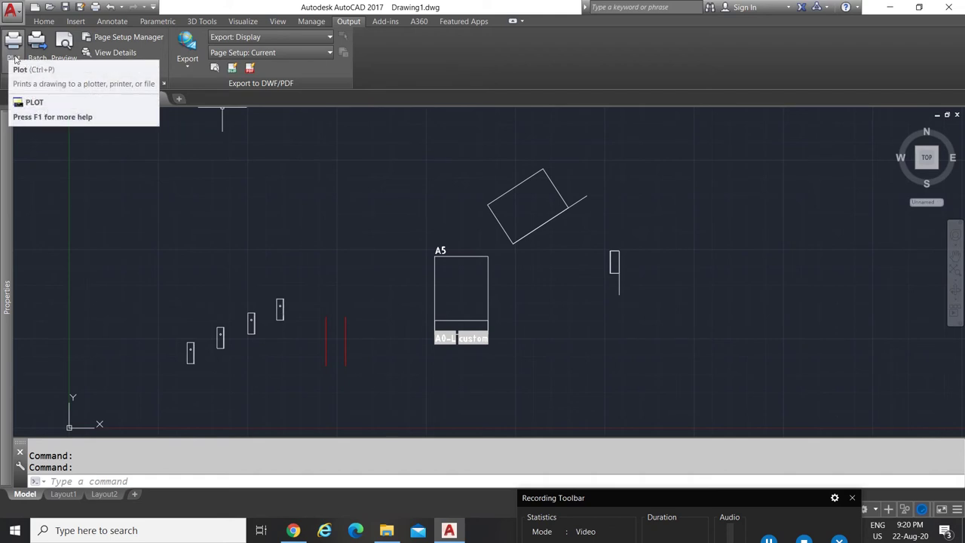
pyautogui.click(187, 61)
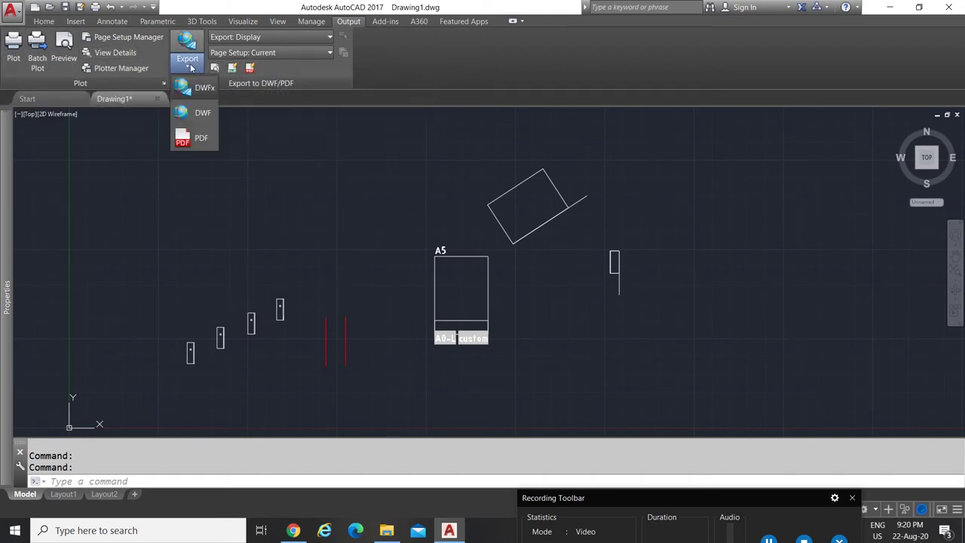
pyautogui.click(230, 127)
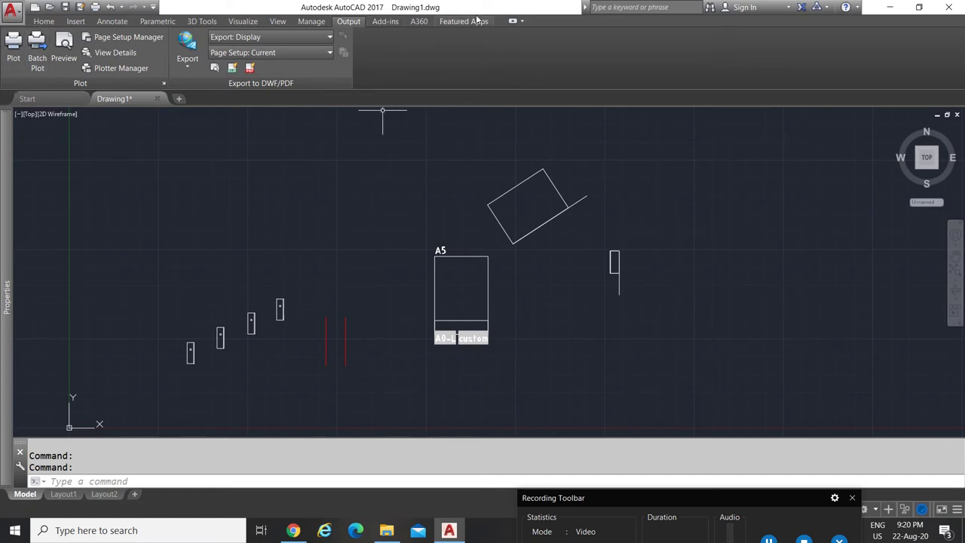
# Examine the SKP file import add-in, the A360 sharing commands and the featured apps
pyautogui.click(385, 23)
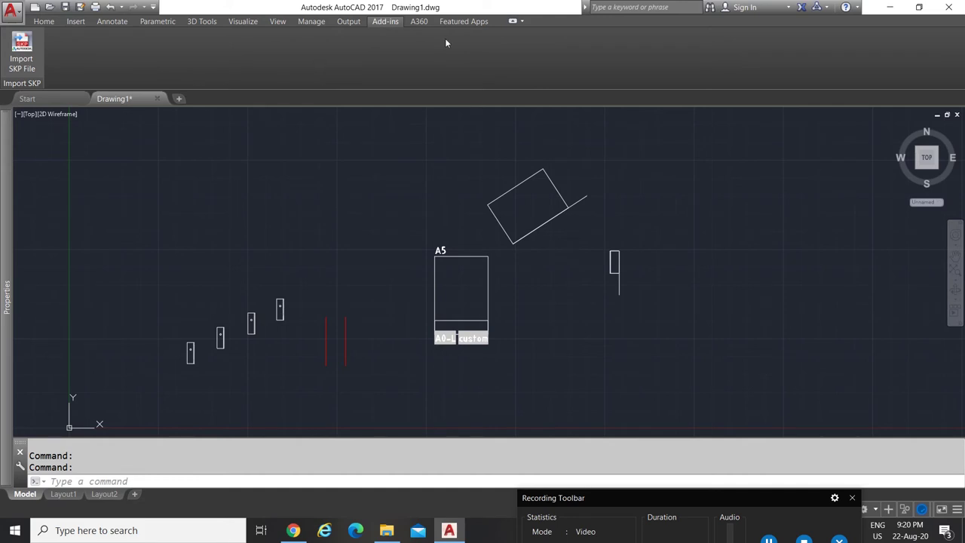
pyautogui.click(419, 22)
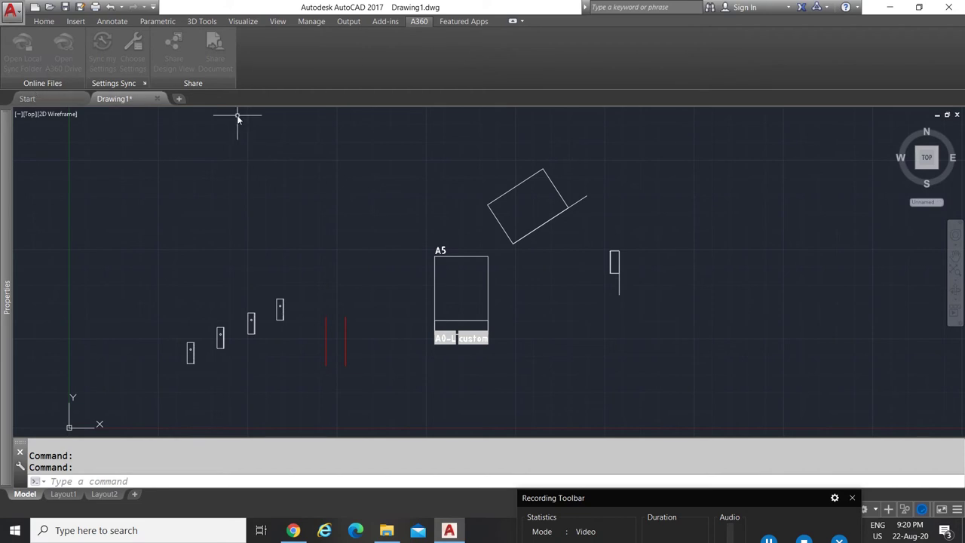
pyautogui.click(468, 25)
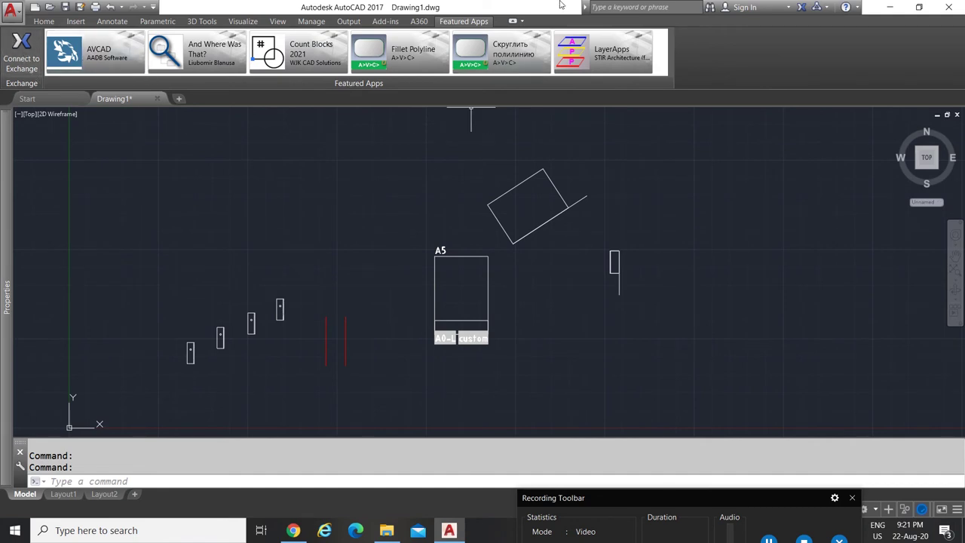
pyautogui.click(522, 21)
pyautogui.click(536, 36)
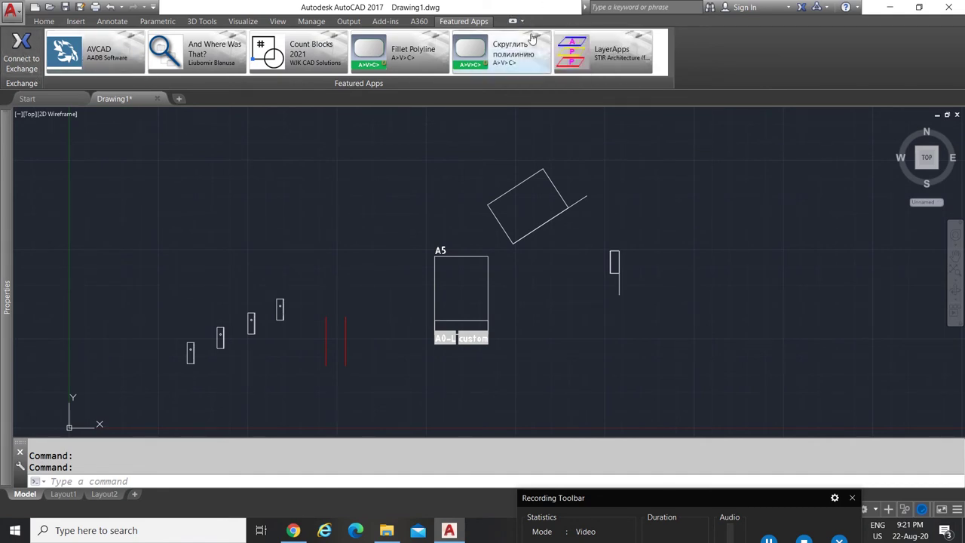
# Minimize the ribbon to panel buttons and further to panel titles, and preview the Draw tools in that state
pyautogui.click(44, 22)
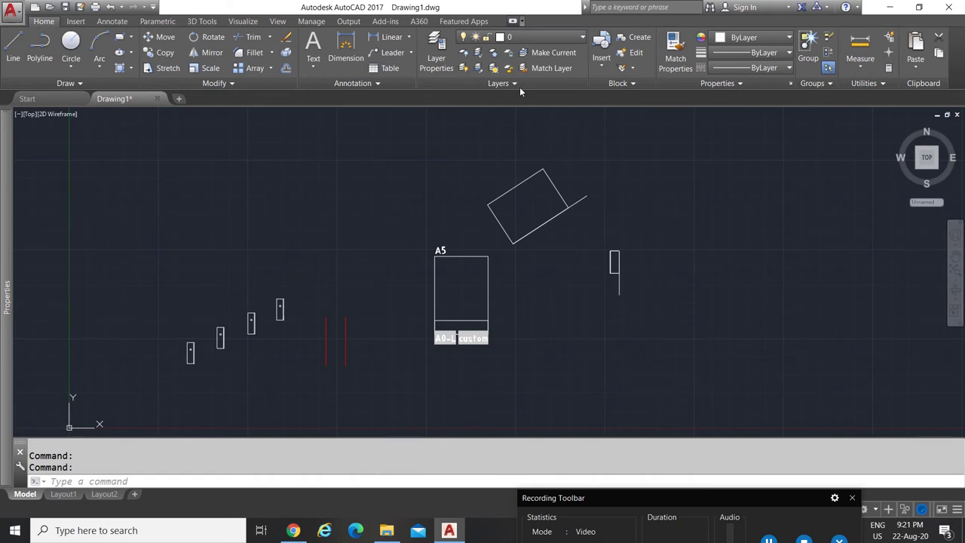
pyautogui.click(514, 21)
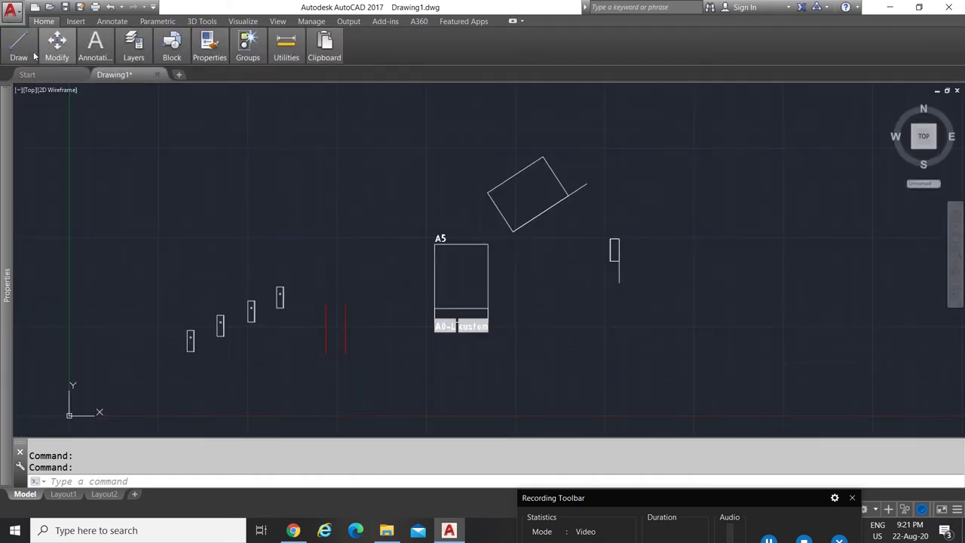
pyautogui.moveTo(315, 56)
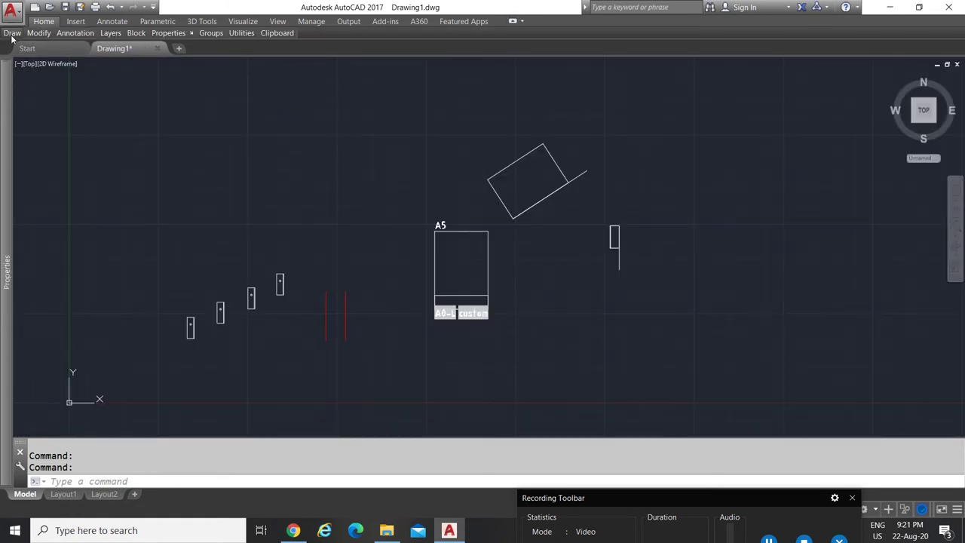
pyautogui.moveTo(12, 36)
pyautogui.click(204, 152)
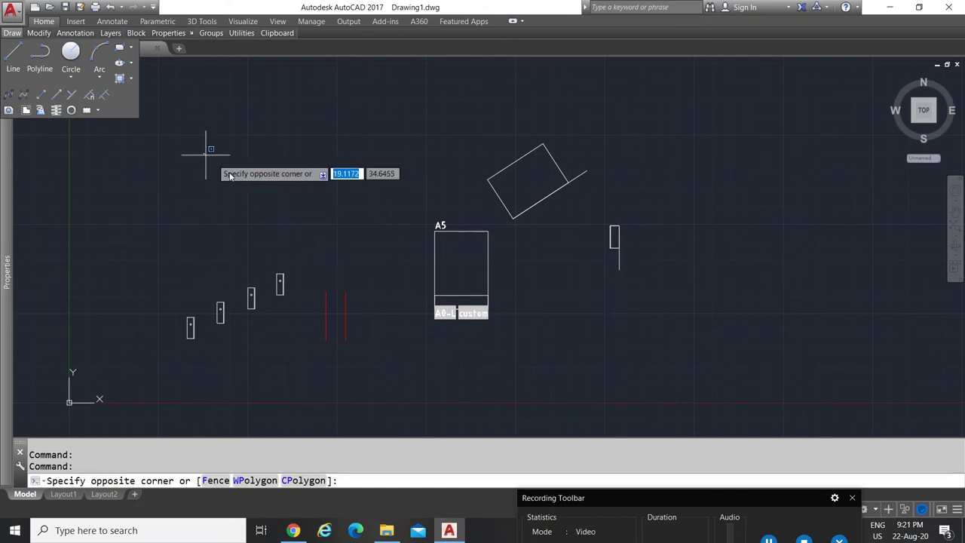
pyautogui.click(270, 219)
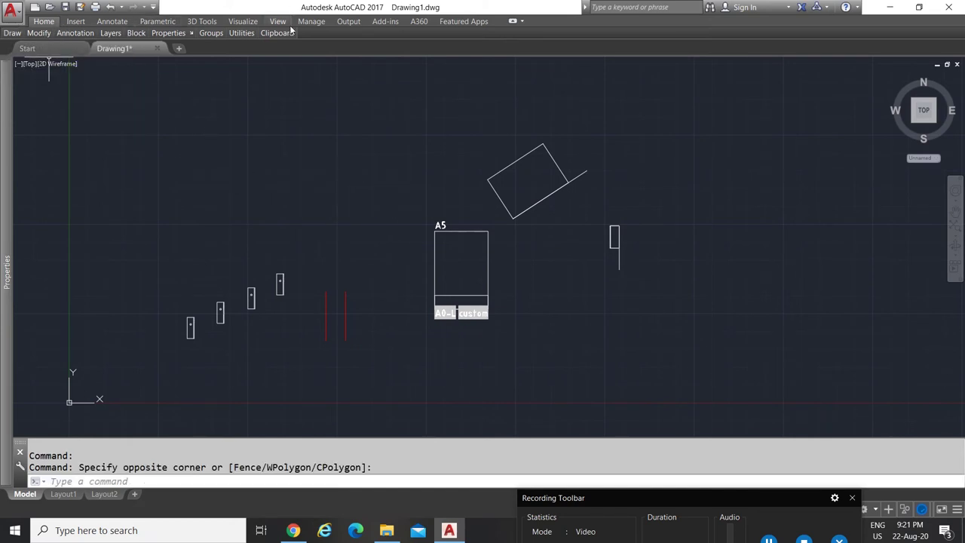
# Minimize the ribbon to tabs only, and restore it to full size
pyautogui.click(518, 23)
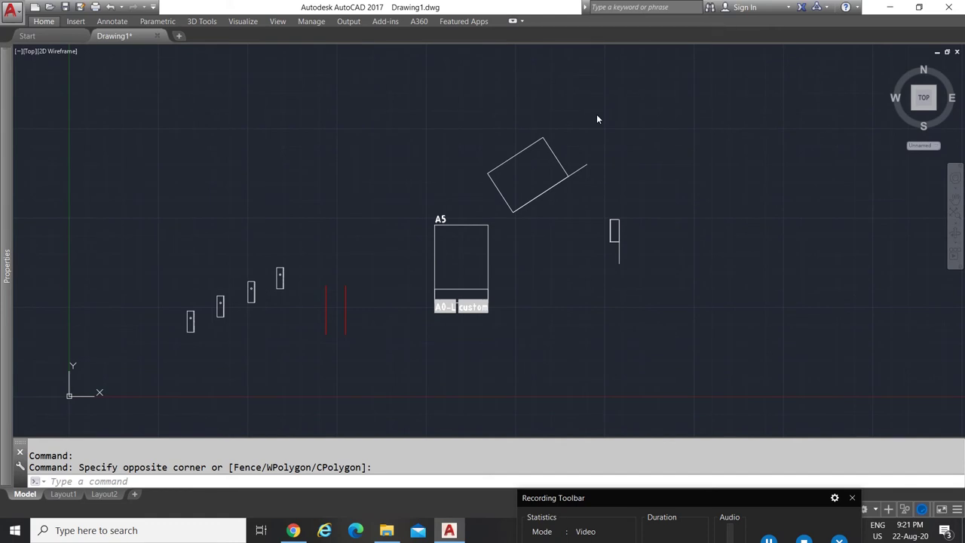
pyautogui.click(43, 24)
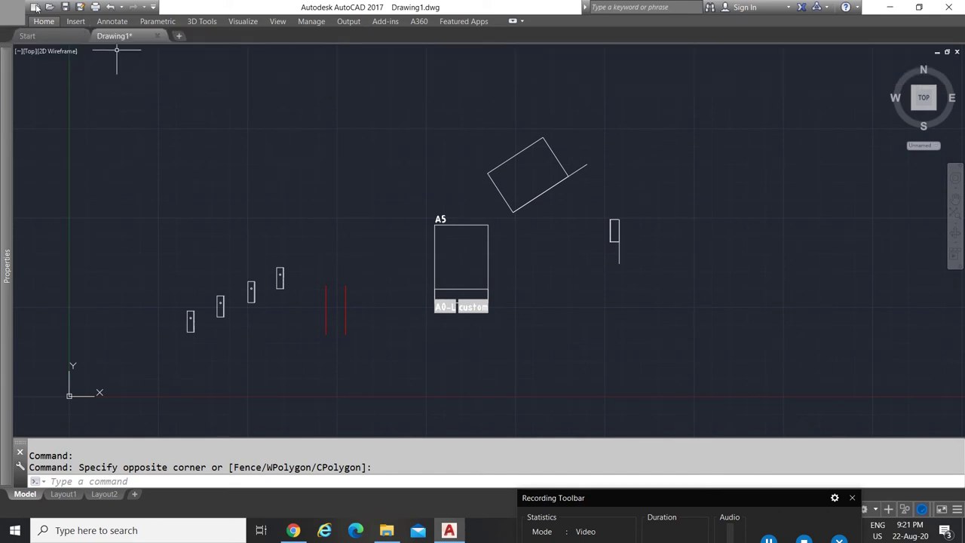
pyautogui.click(513, 22)
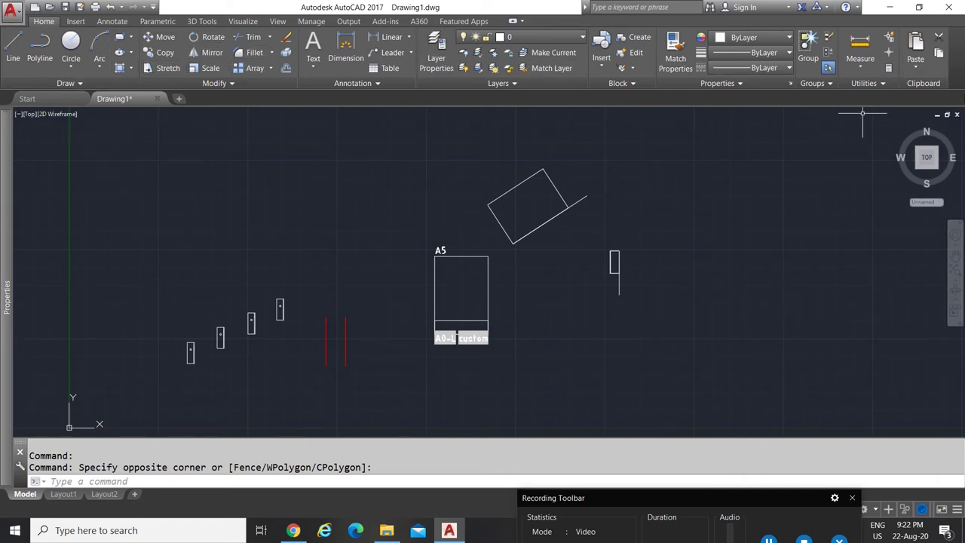
# Examine the drawing sheet in Layout1 and return to model space
pyautogui.moveTo(11, 478)
pyautogui.click(64, 494)
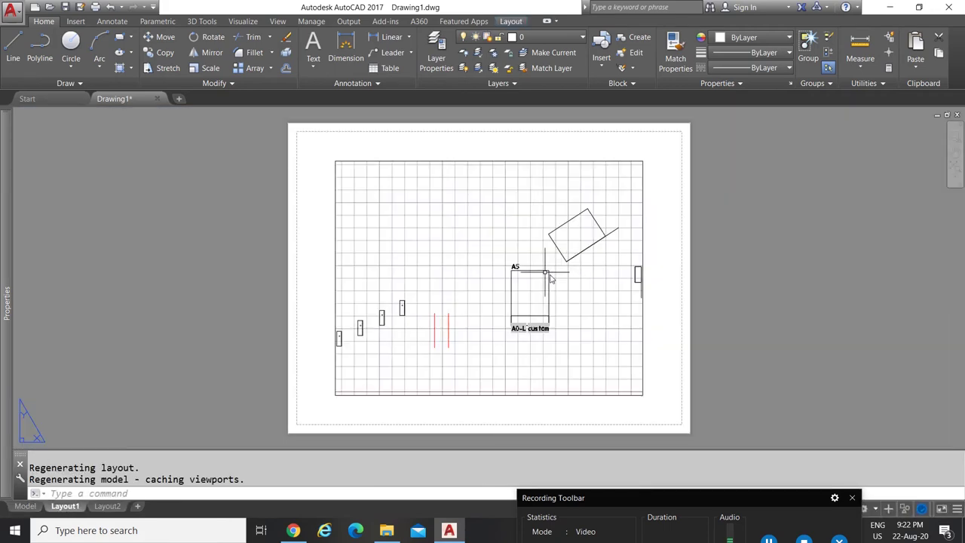
pyautogui.scroll(-6, 399, 262)
pyautogui.scroll(6, 376, 263)
pyautogui.scroll(-4, 346, 249)
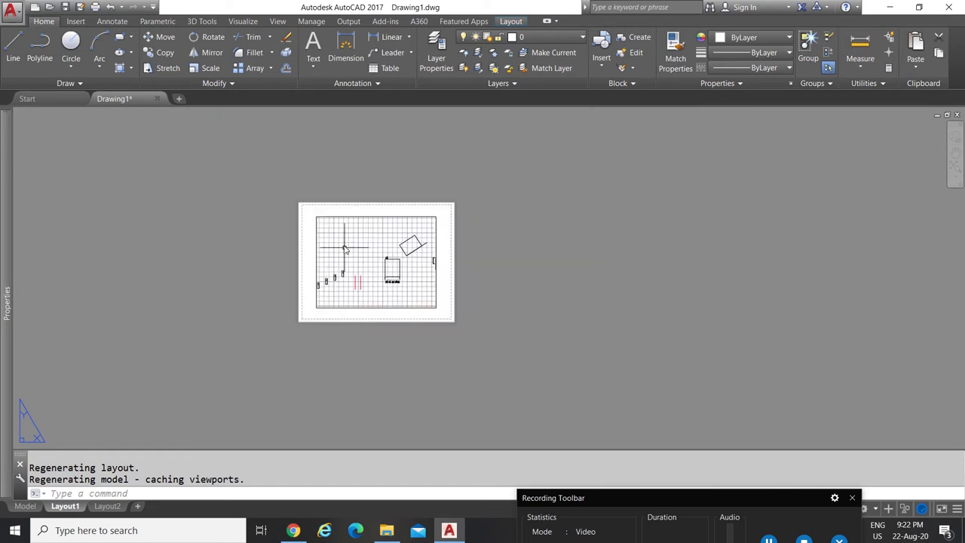
pyautogui.scroll(4, 338, 236)
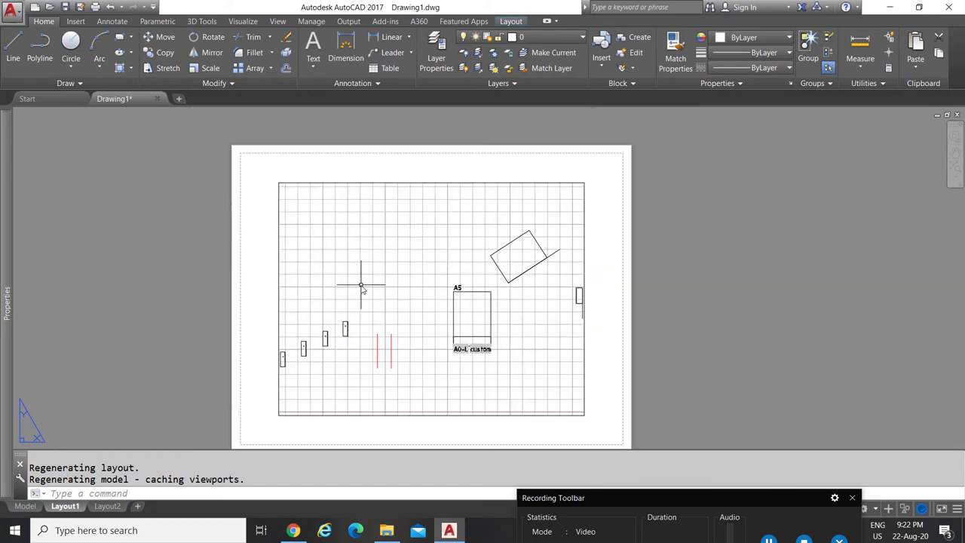
pyautogui.click(25, 505)
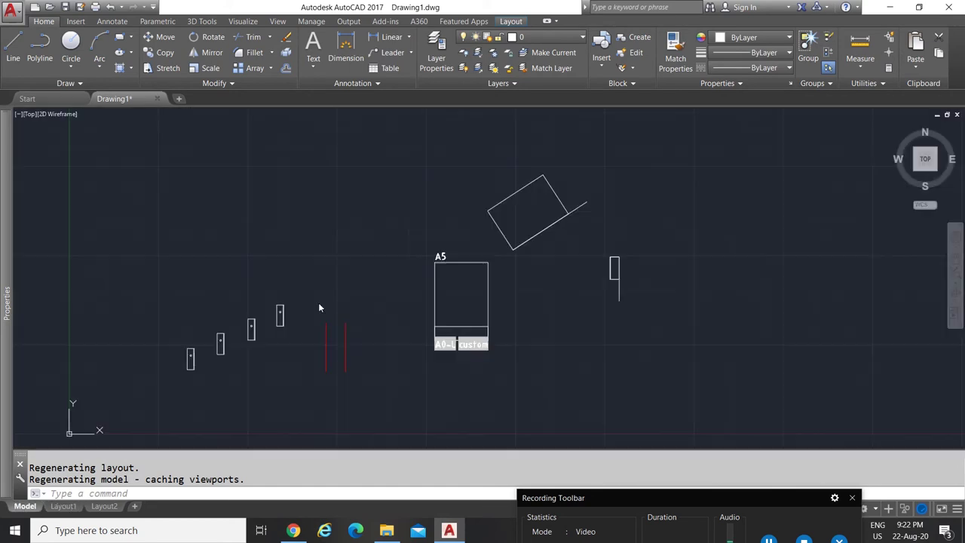
pyautogui.scroll(-4, 394, 252)
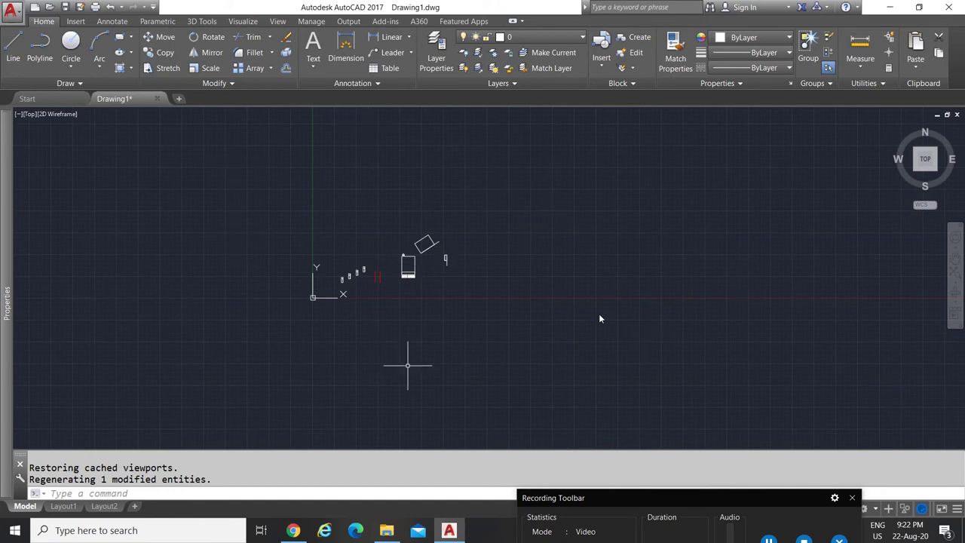
# Switch to Layout1 and enlarge its viewport by stretching the upper-left and lower-right corners toward the sheet's printable margins
pyautogui.click(78, 502)
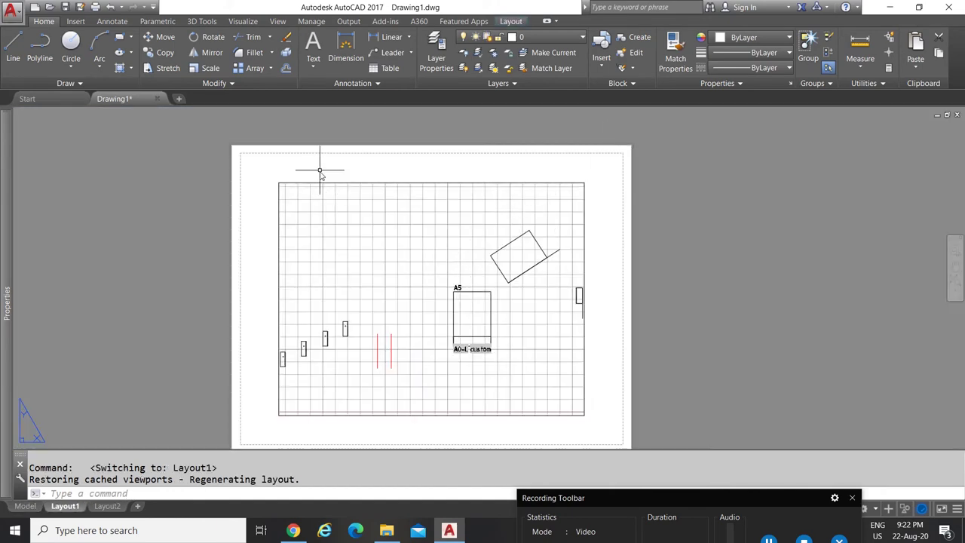
pyautogui.scroll(5, 463, 319)
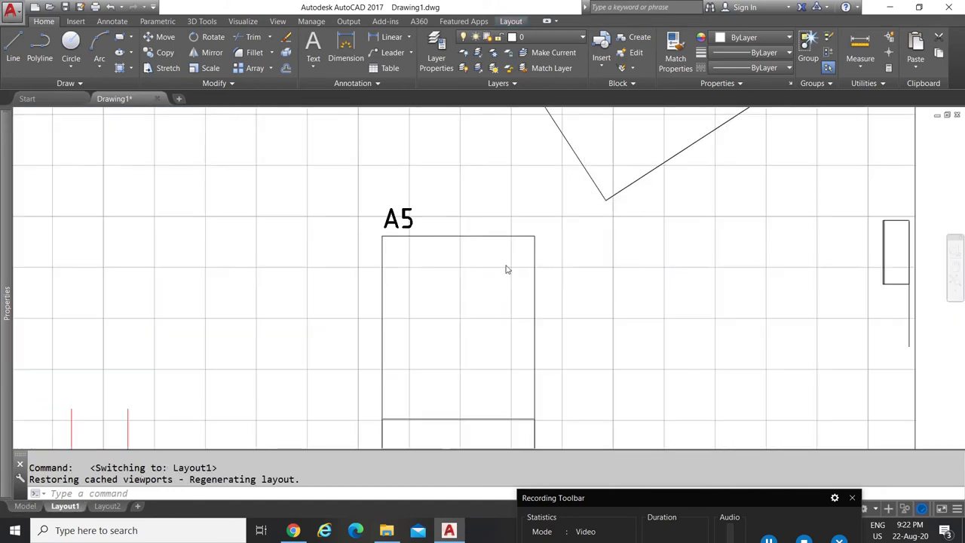
pyautogui.scroll(-5, 497, 258)
pyautogui.scroll(2, 496, 250)
pyautogui.scroll(-2, 373, 267)
pyautogui.click(345, 215)
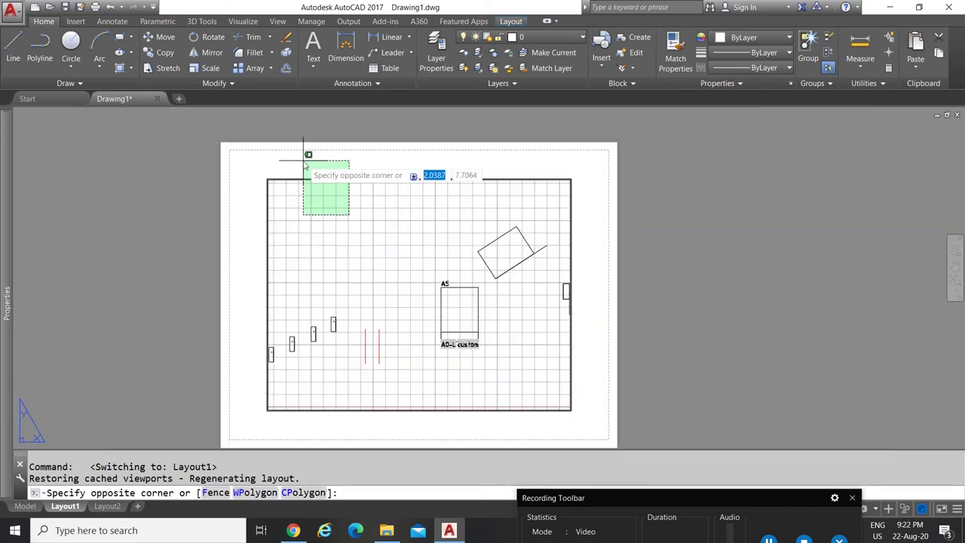
pyautogui.click(303, 160)
pyautogui.click(267, 179)
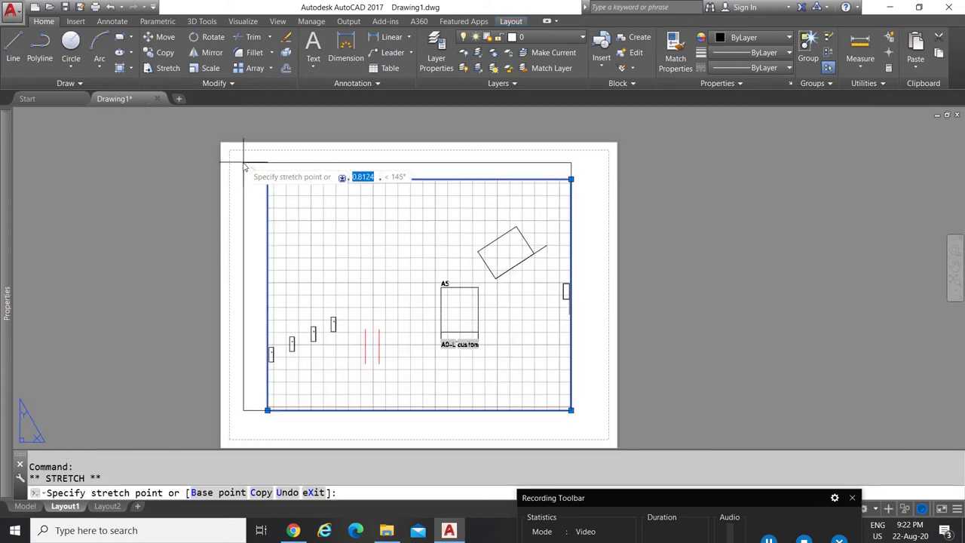
pyautogui.click(239, 160)
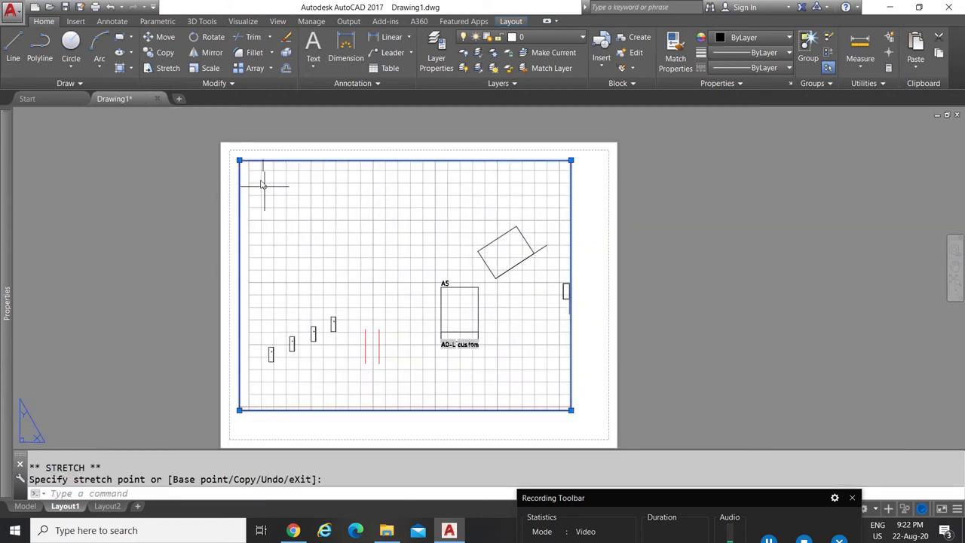
pyautogui.click(570, 410)
pyautogui.click(594, 431)
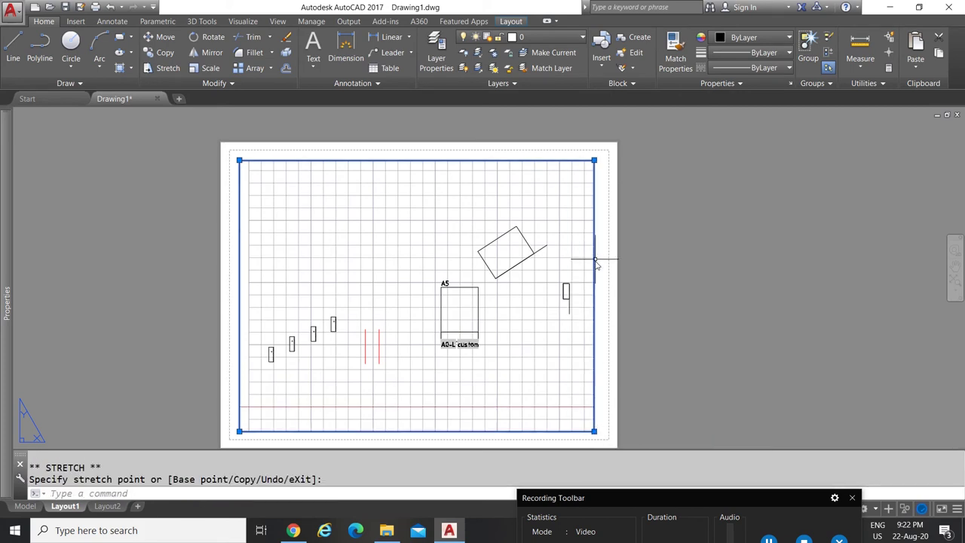
# Shrink the viewport by pulling its upper-right corner inward, and stretch that corner back out near the sheet's upper-right margin
pyautogui.click(594, 160)
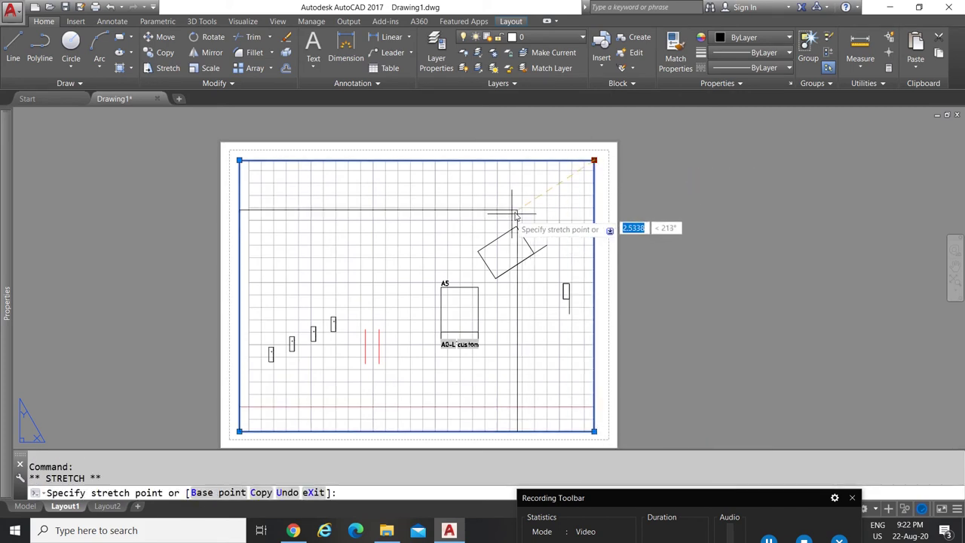
pyautogui.click(482, 279)
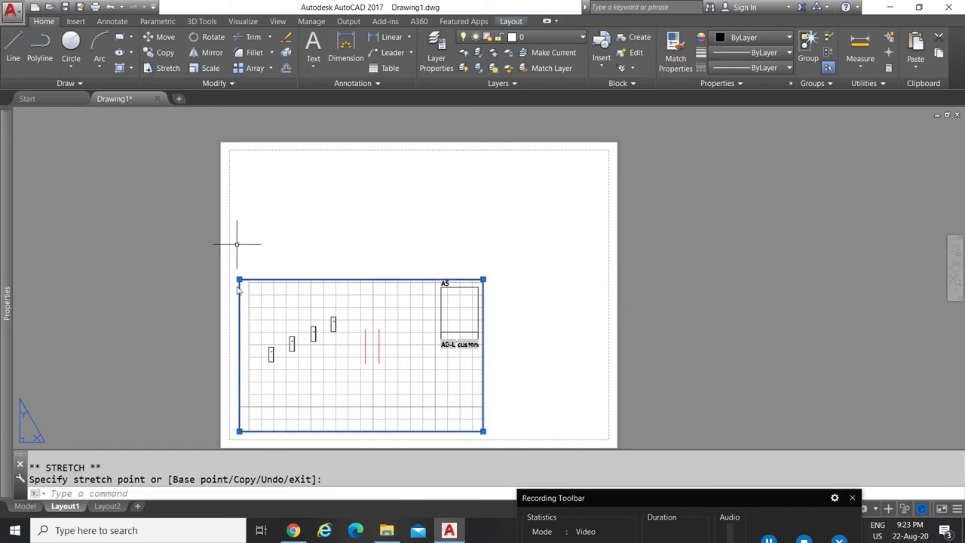
pyautogui.click(482, 279)
pyautogui.click(587, 176)
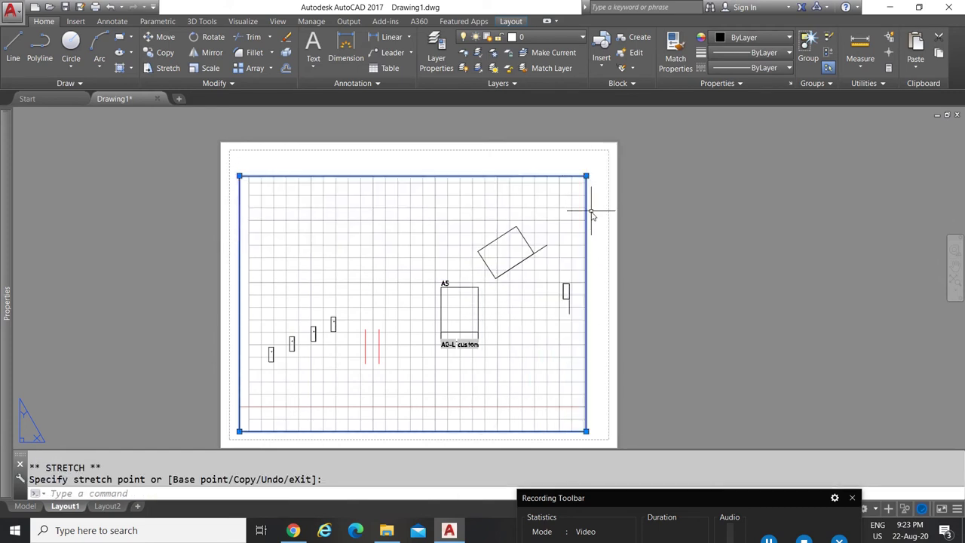
# Narrow the viewport from its lower-left corner so it covers only the right part of the sheet, and deselect it
pyautogui.click(239, 430)
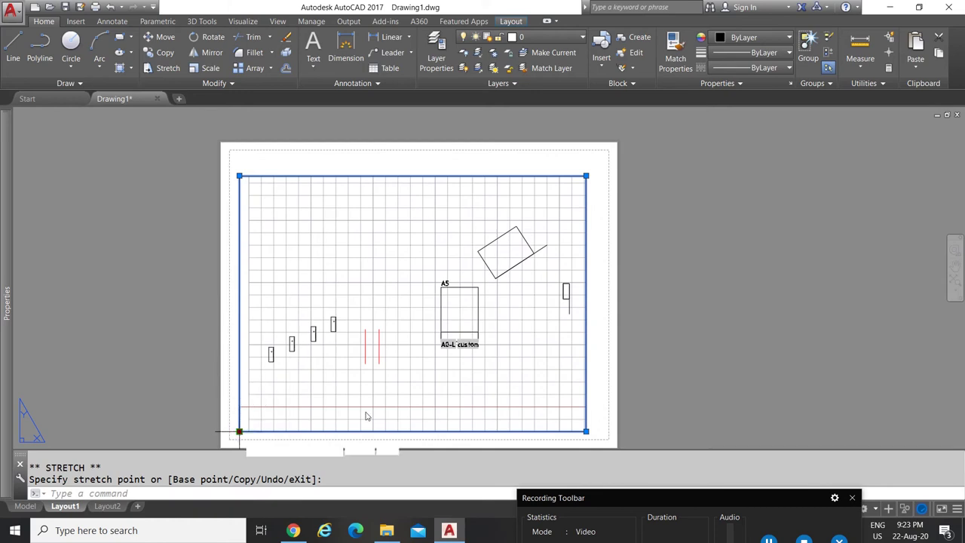
pyautogui.click(404, 430)
pyautogui.press('Escape')
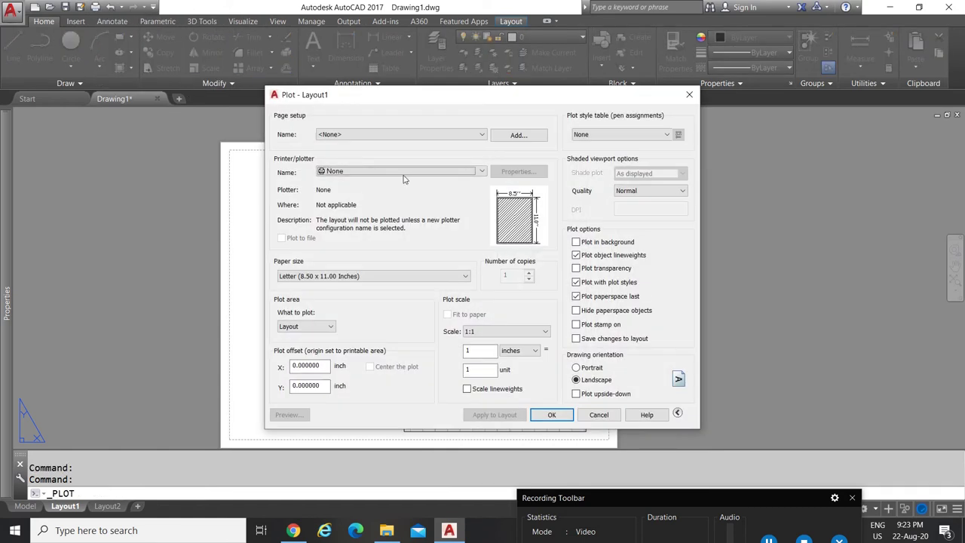
# Set the Layout1 plot to the DWG To PDF.pc3 plotter, ISO expand A4 (210.00 x 297.00 MM) paper and a 1:1 scale
pyautogui.click(403, 174)
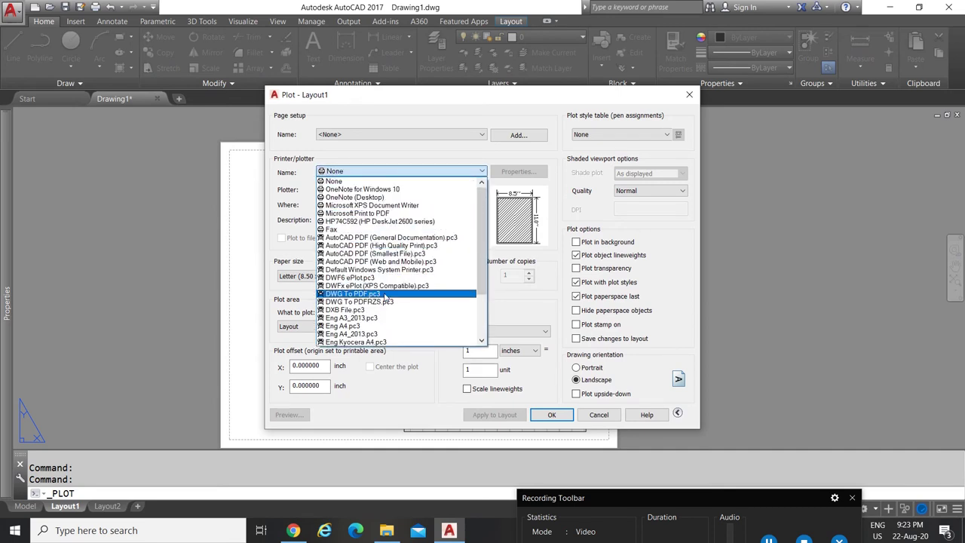
pyautogui.click(385, 295)
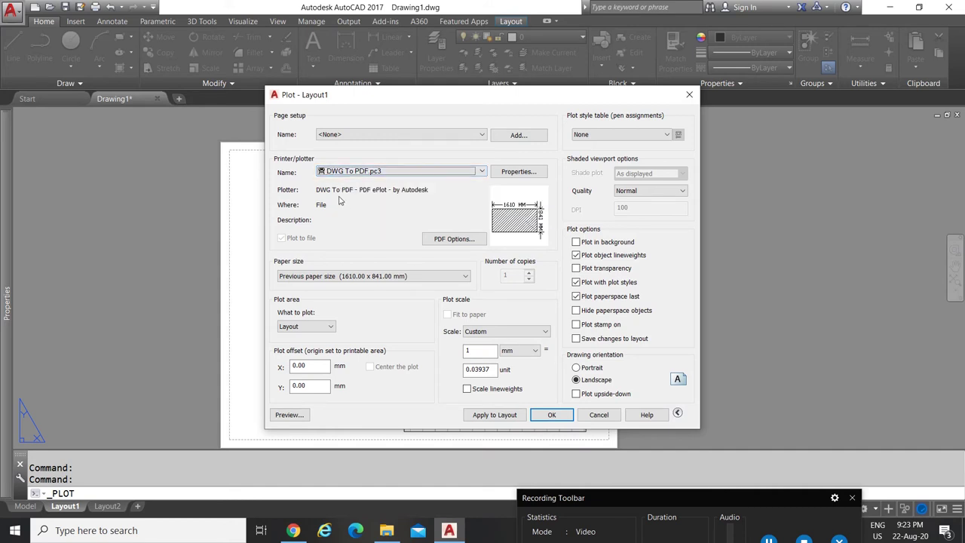
pyautogui.click(395, 276)
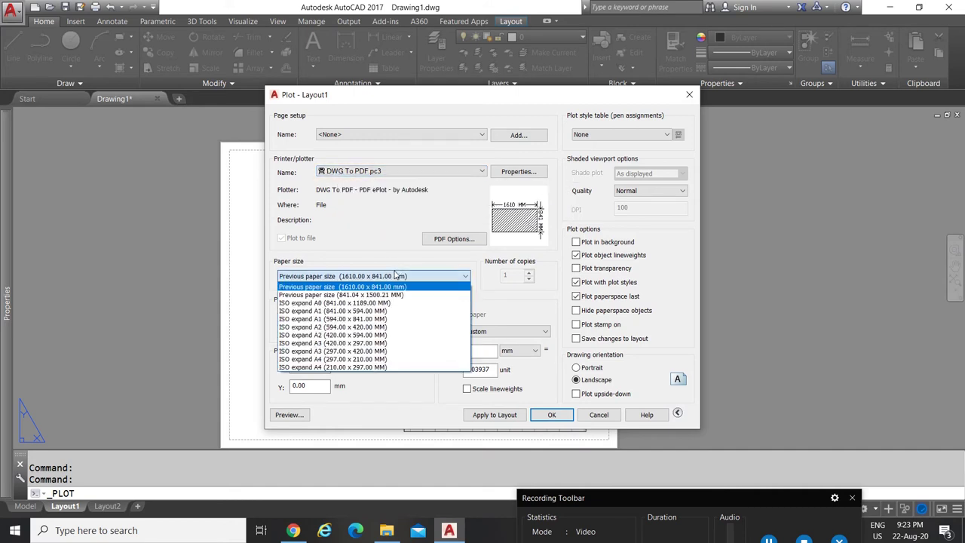
pyautogui.click(379, 287)
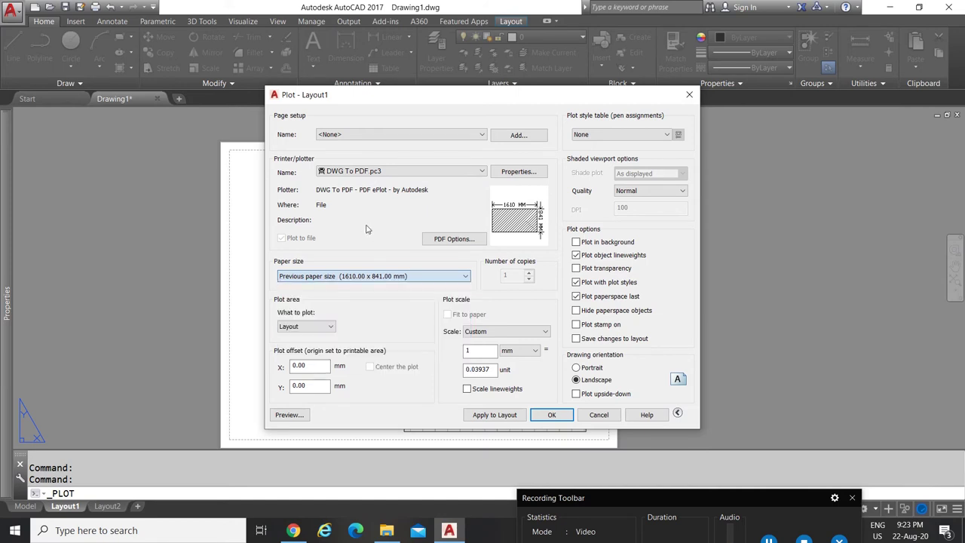
pyautogui.click(384, 276)
pyautogui.click(382, 367)
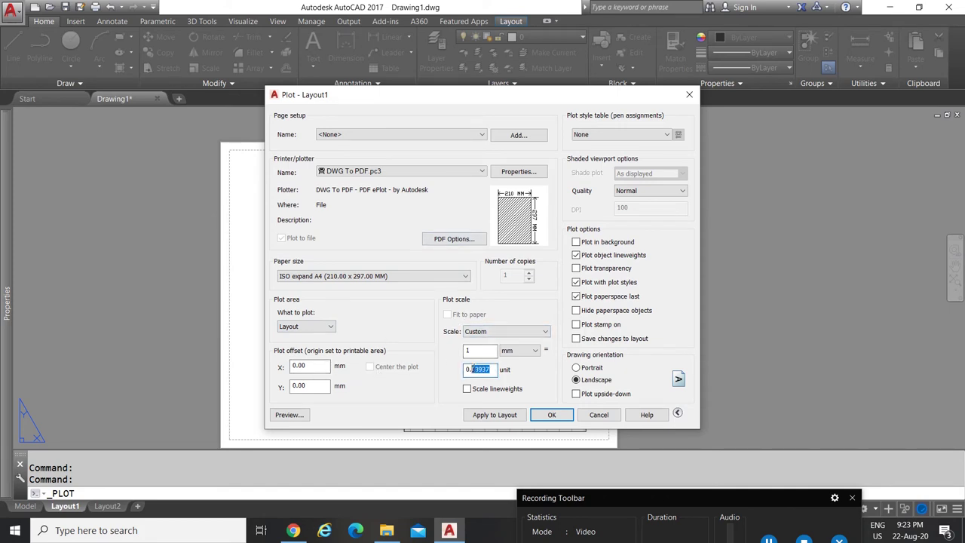
pyautogui.click(487, 370)
pyautogui.click(490, 369)
# Preview the Layout1 plot, examine the viewport's size on the paper, and close the plot setup without plotting
pyautogui.click(287, 416)
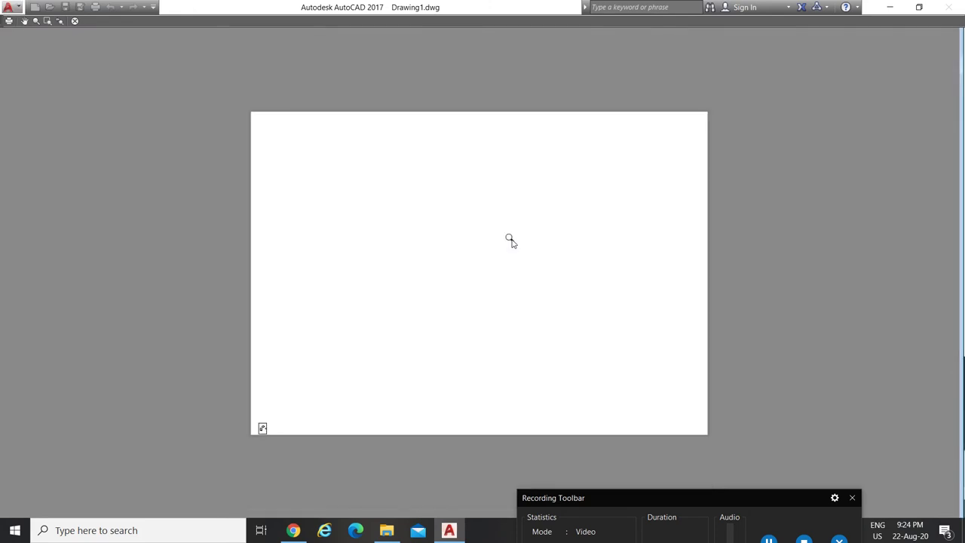
pyautogui.scroll(4, 261, 450)
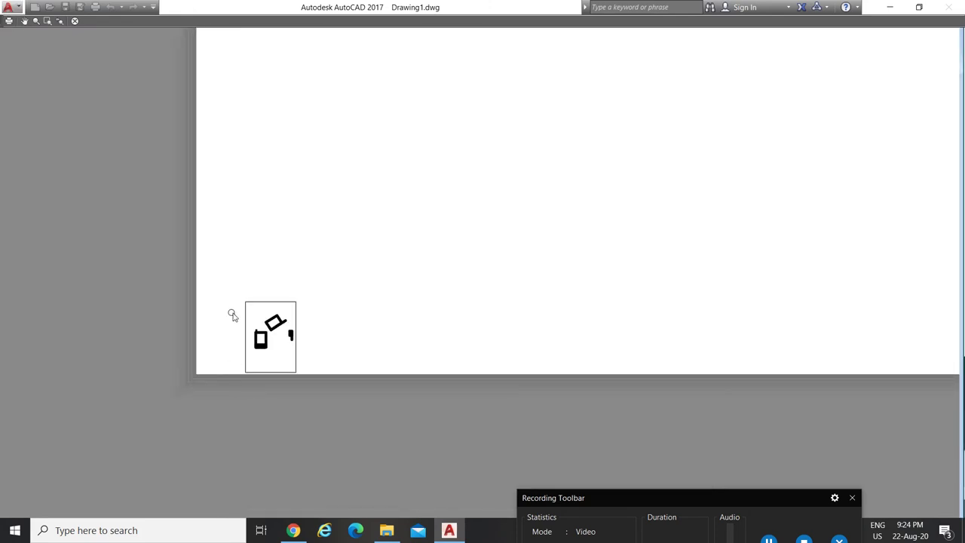
pyautogui.scroll(-1, 250, 360)
pyautogui.scroll(1, 250, 361)
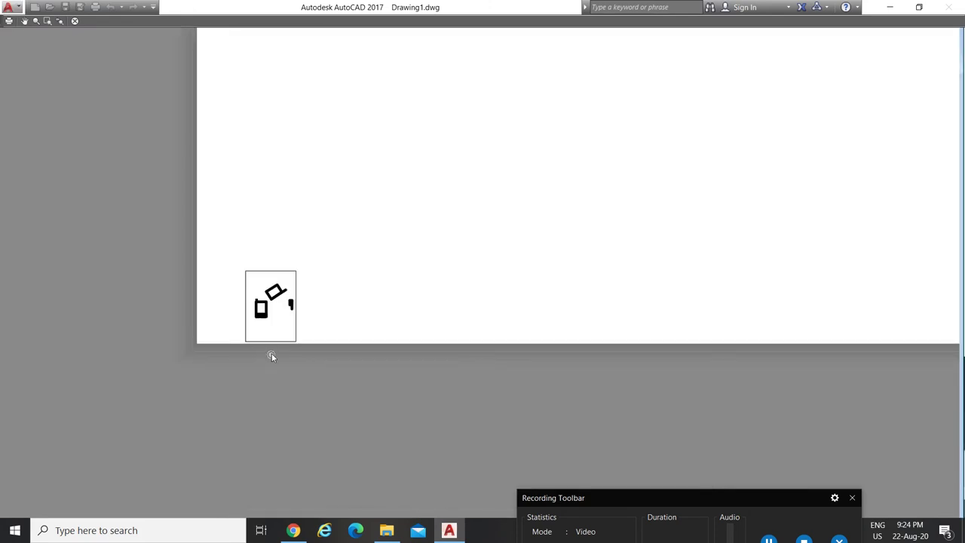
pyautogui.scroll(-4, 271, 352)
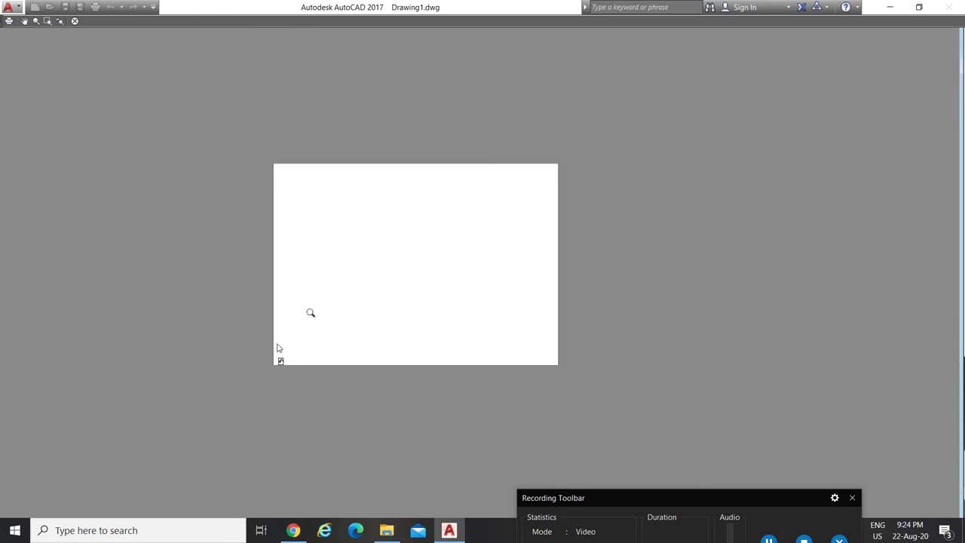
pyautogui.scroll(3, 276, 347)
pyautogui.scroll(1, 269, 370)
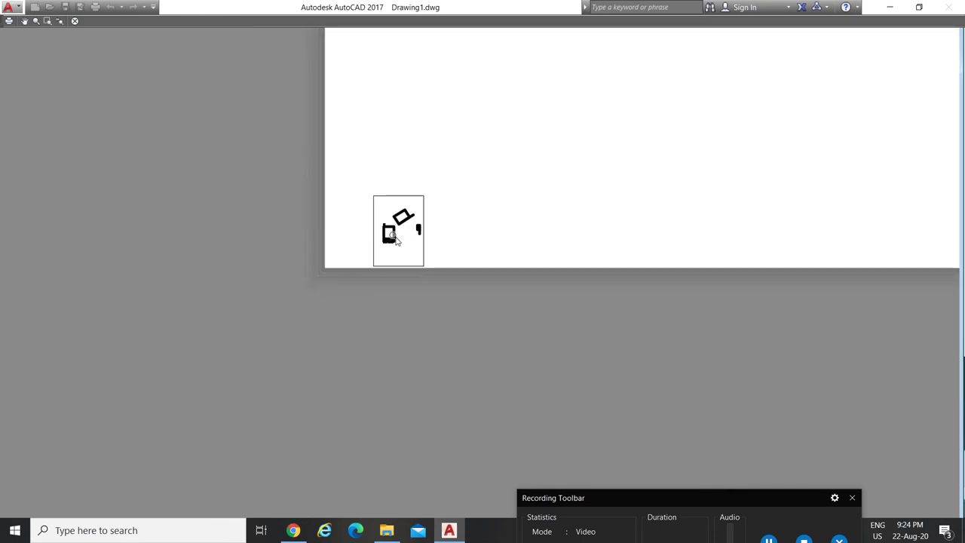
pyautogui.rightClick(226, 231)
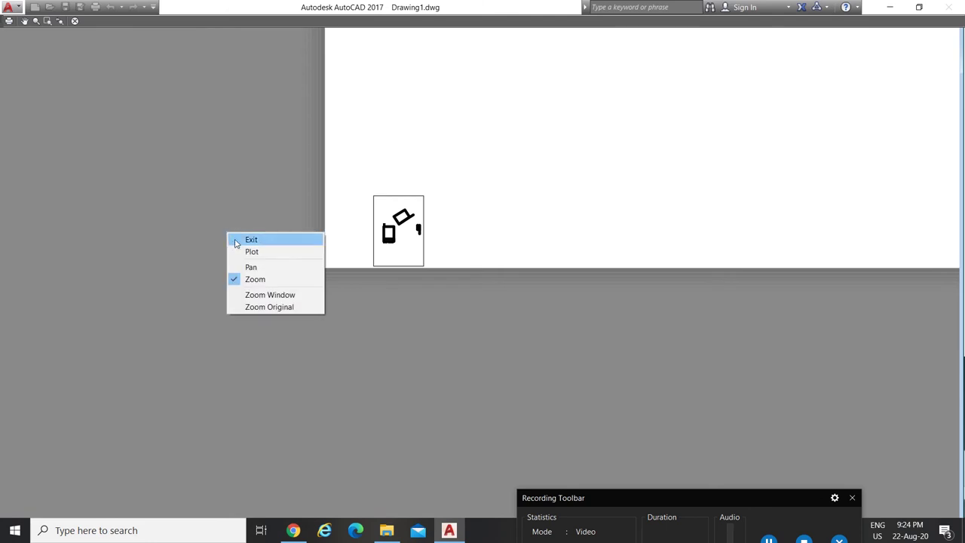
pyautogui.click(240, 240)
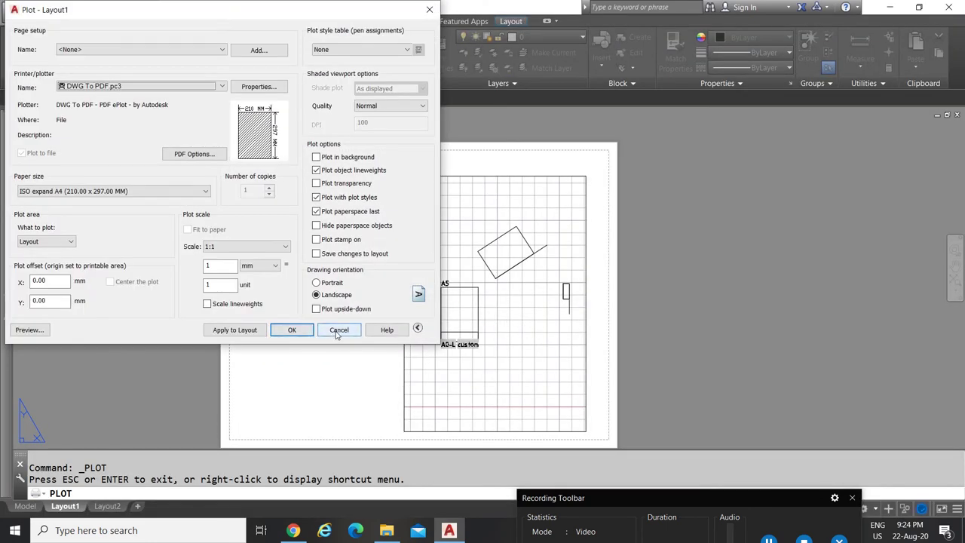
pyautogui.click(338, 330)
# Select the Layout1 viewport and set its scale to 1:10 and finally to 1:1
pyautogui.click(400, 245)
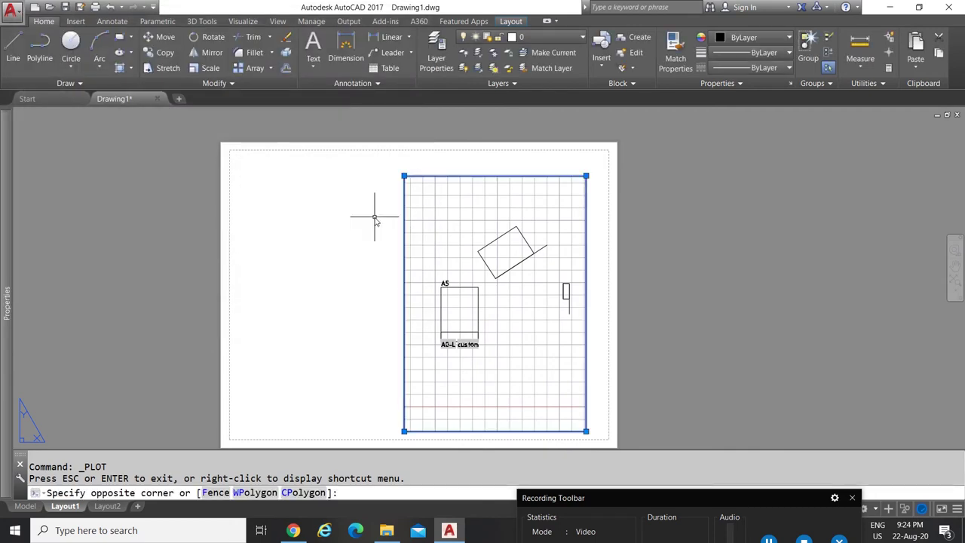
pyautogui.click(707, 439)
pyautogui.moveTo(786, 498); pyautogui.dragTo(893, 395)
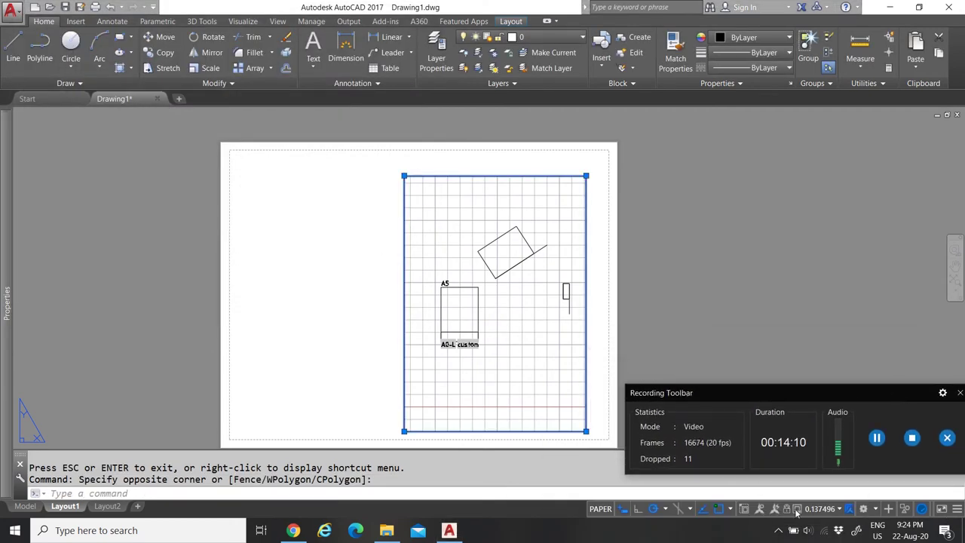
pyautogui.click(835, 509)
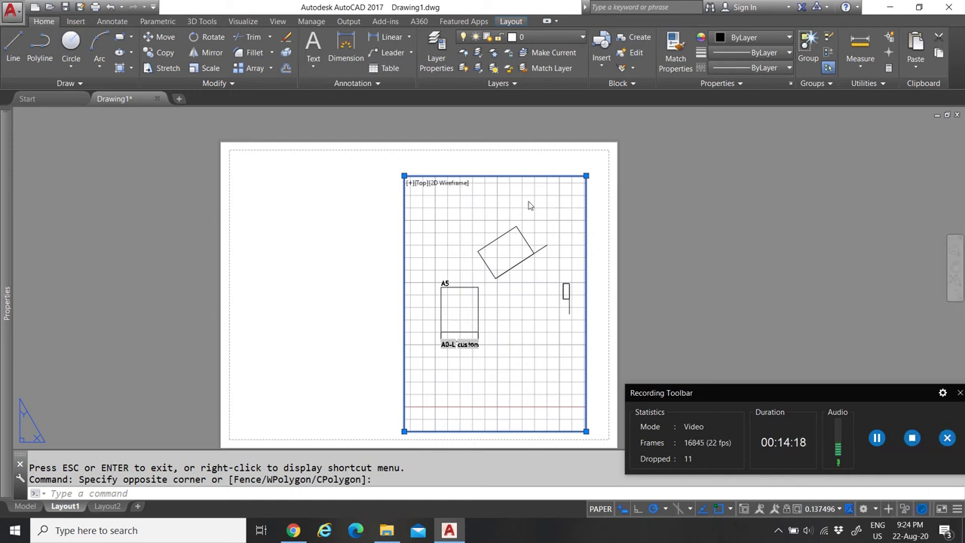
pyautogui.click(923, 278)
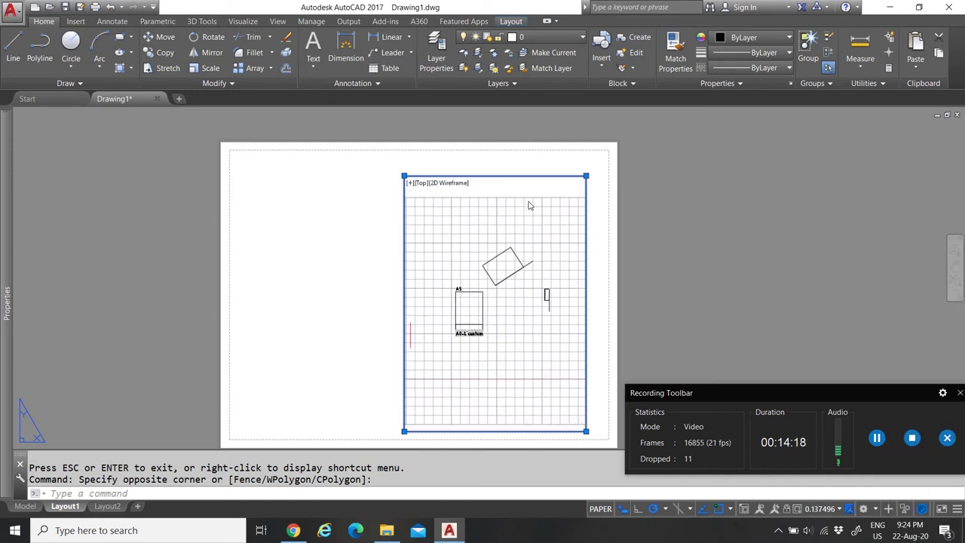
pyautogui.click(837, 509)
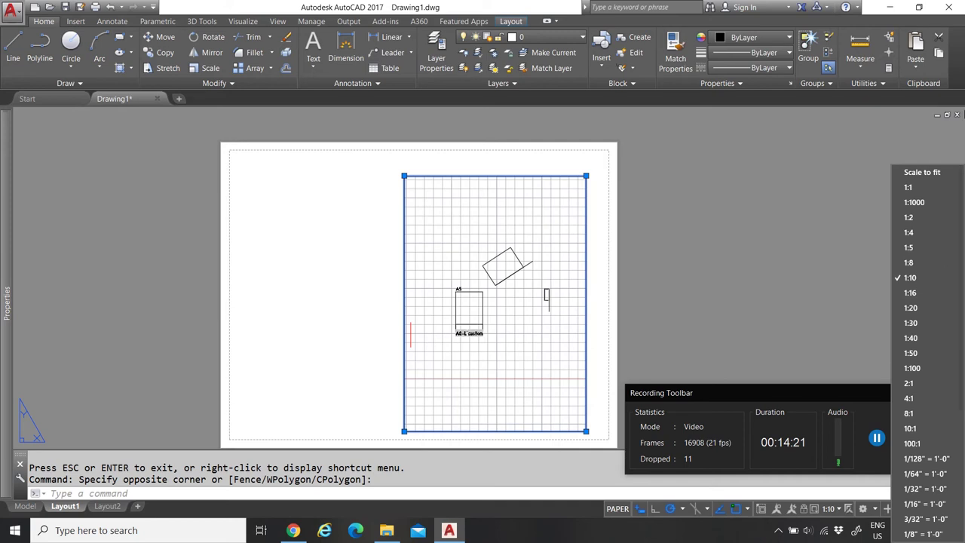
pyautogui.click(913, 188)
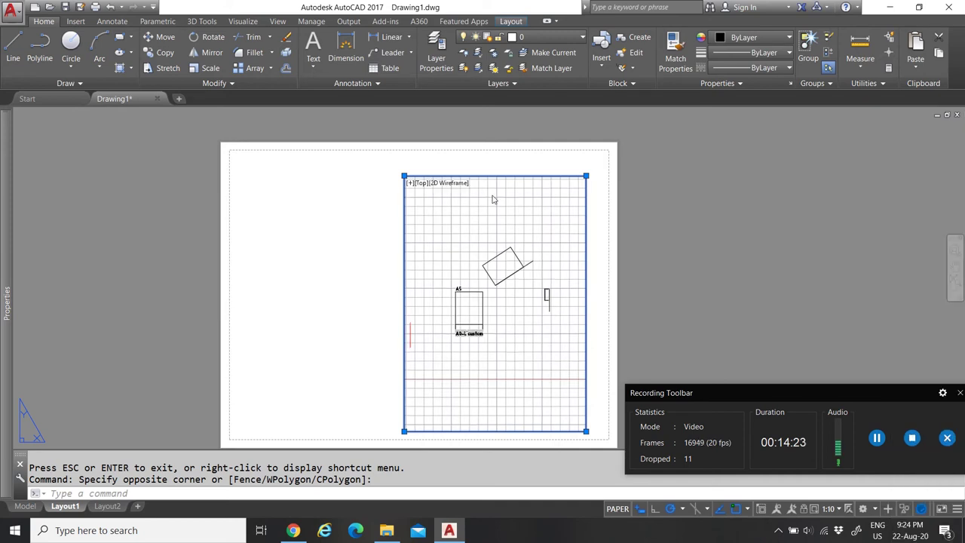
# Stretch the viewport's corners far beyond the sheet and tighten them around all the drawn objects, leaving the viewport deselected
pyautogui.scroll(-10, 429, 301)
pyautogui.click(428, 294)
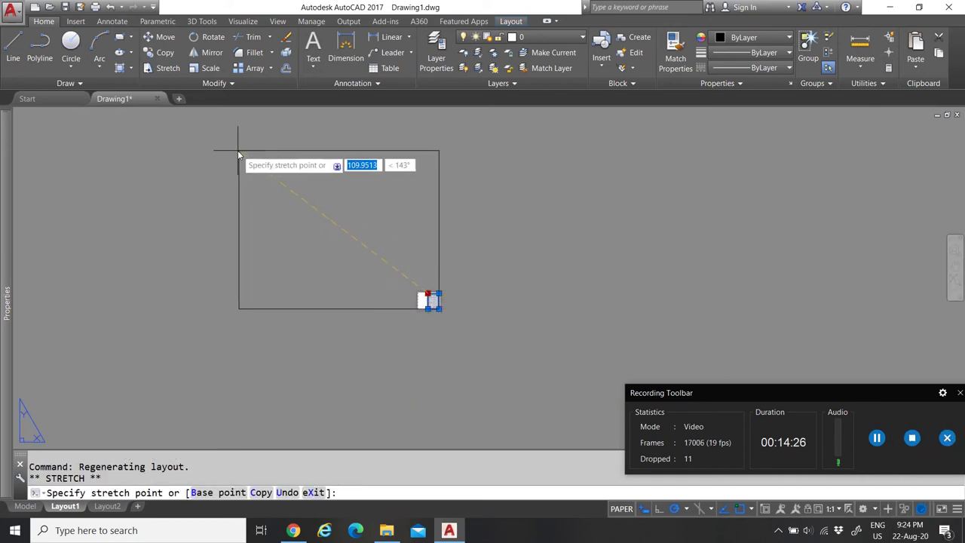
pyautogui.click(440, 308)
pyautogui.click(488, 370)
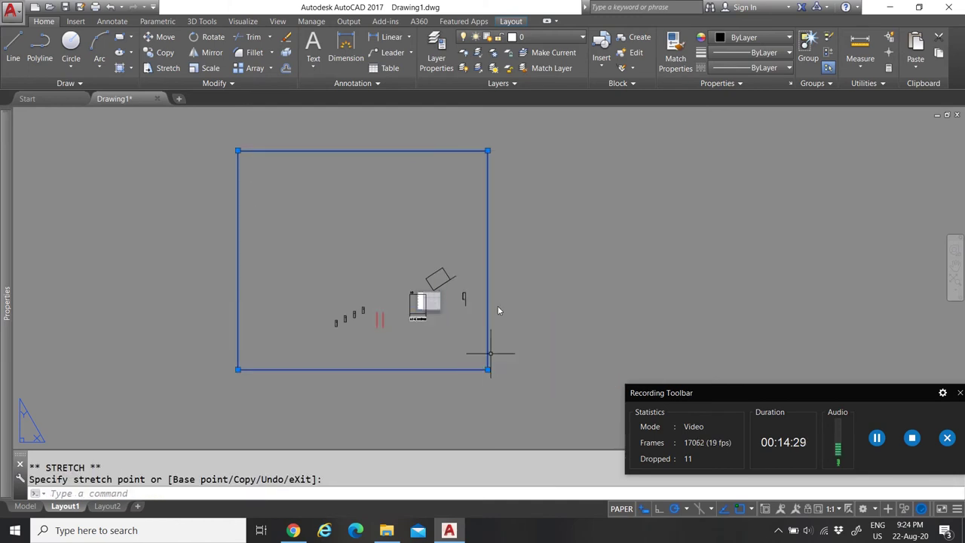
pyautogui.click(488, 151)
pyautogui.click(486, 262)
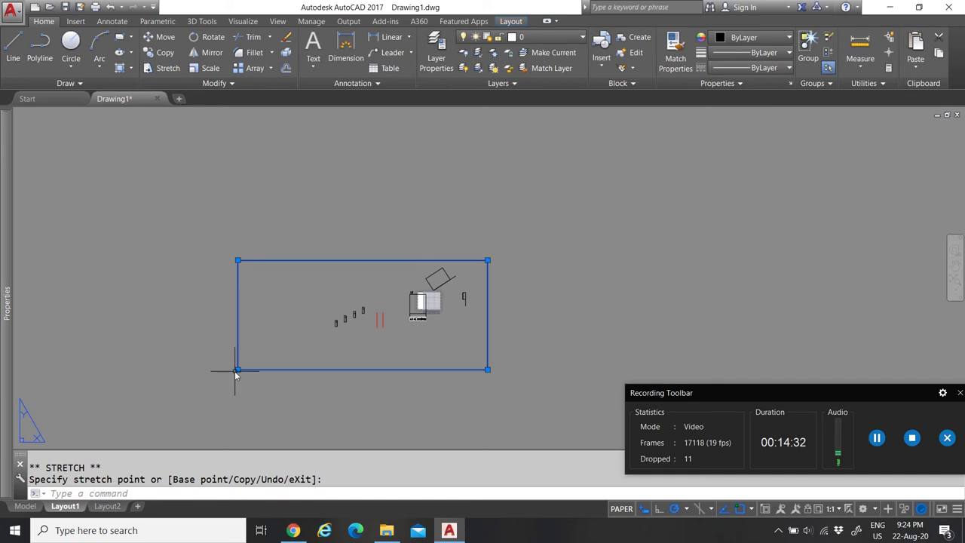
pyautogui.click(237, 369)
pyautogui.click(330, 370)
pyautogui.scroll(5, 399, 317)
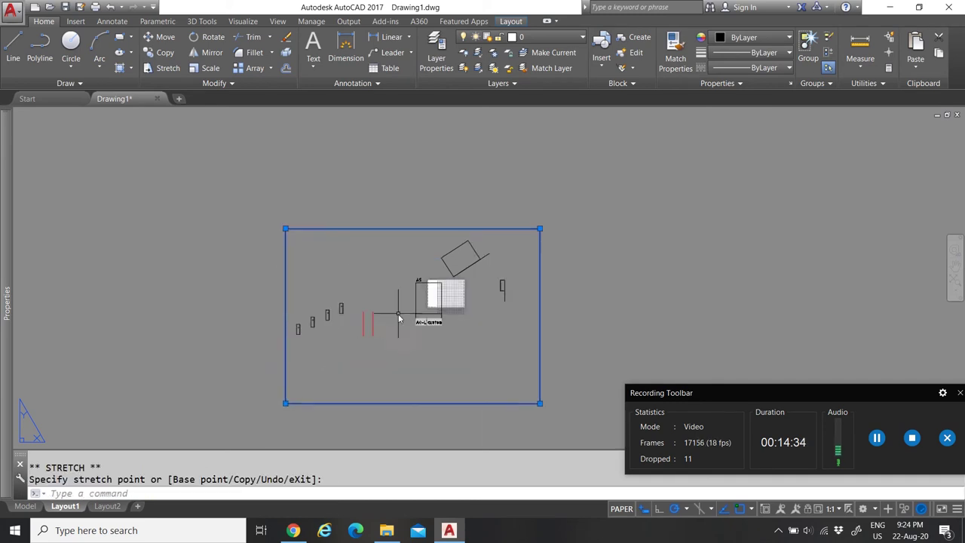
pyautogui.press('Escape')
# Compare the size of the paper sheet with the drawn objects in the 1:1 viewport
pyautogui.scroll(-2, 398, 317)
pyautogui.scroll(6, 395, 327)
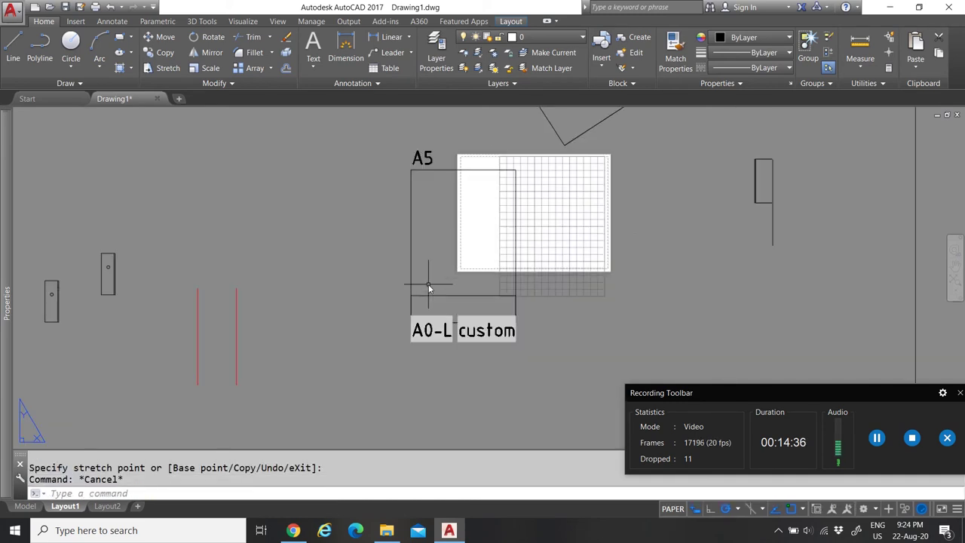
pyautogui.scroll(-8, 430, 302)
pyautogui.scroll(4, 437, 300)
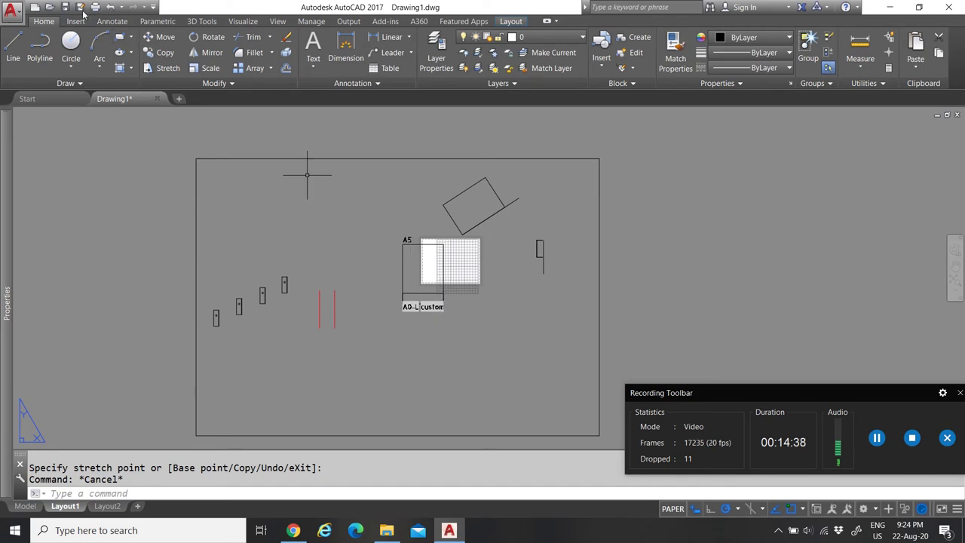
# Open the plot setup for Layout1 and choose the DWG To PDF.pc3 plotter with ISO expand A4 (210.00 x 297.00 MM) paper
pyautogui.hotkey('ctrl', 'p')
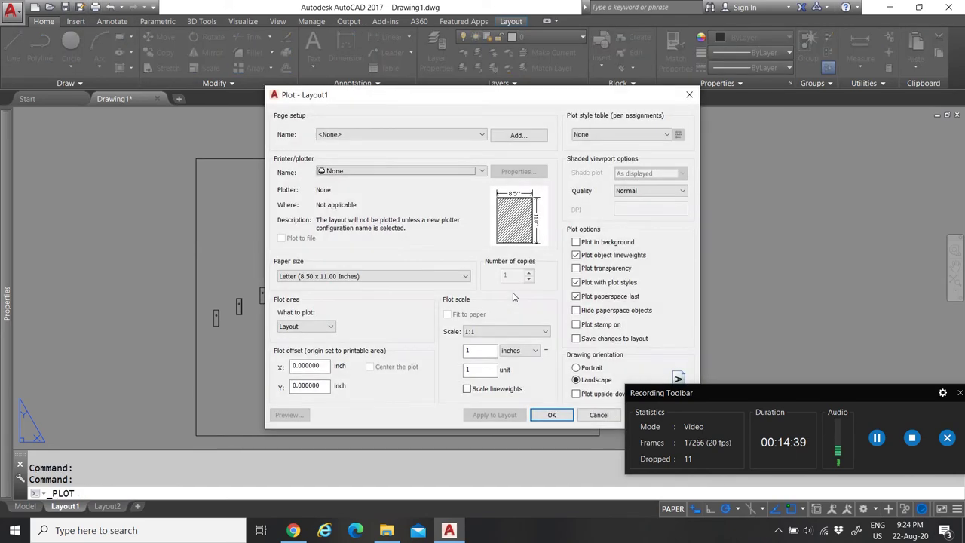
pyautogui.click(409, 175)
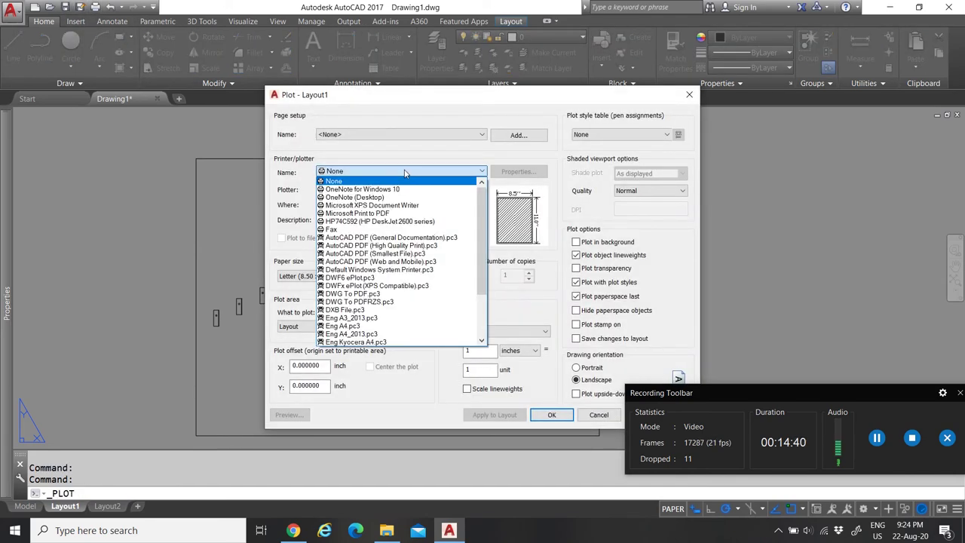
pyautogui.click(349, 294)
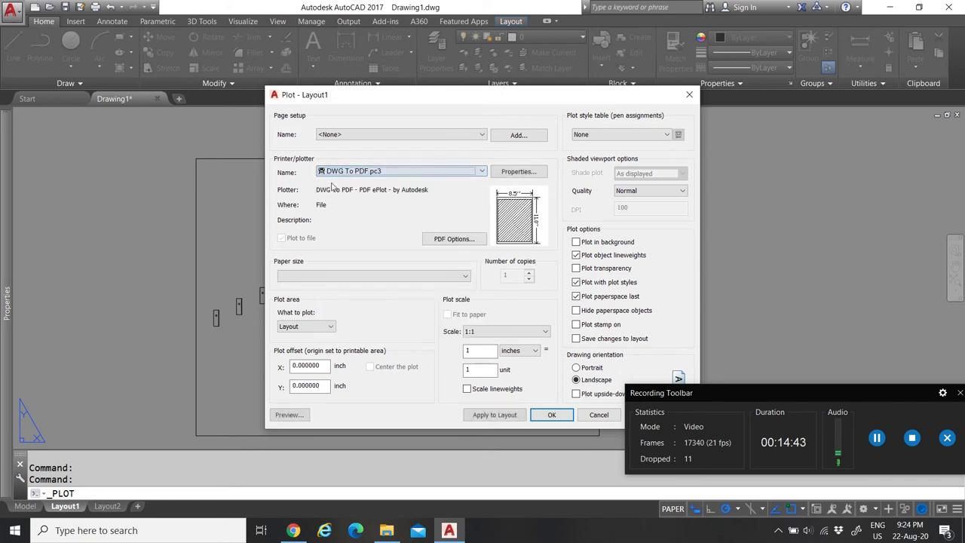
pyautogui.click(349, 276)
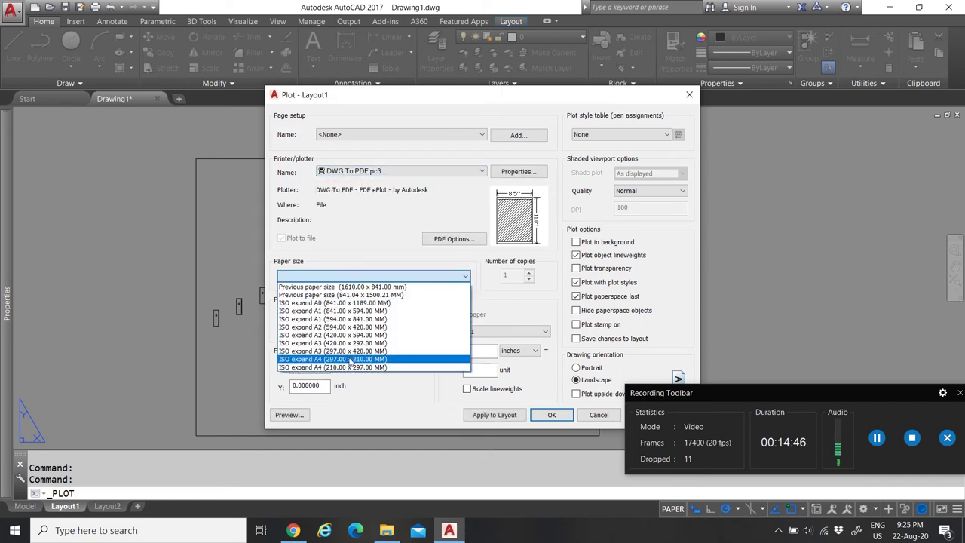
pyautogui.click(350, 367)
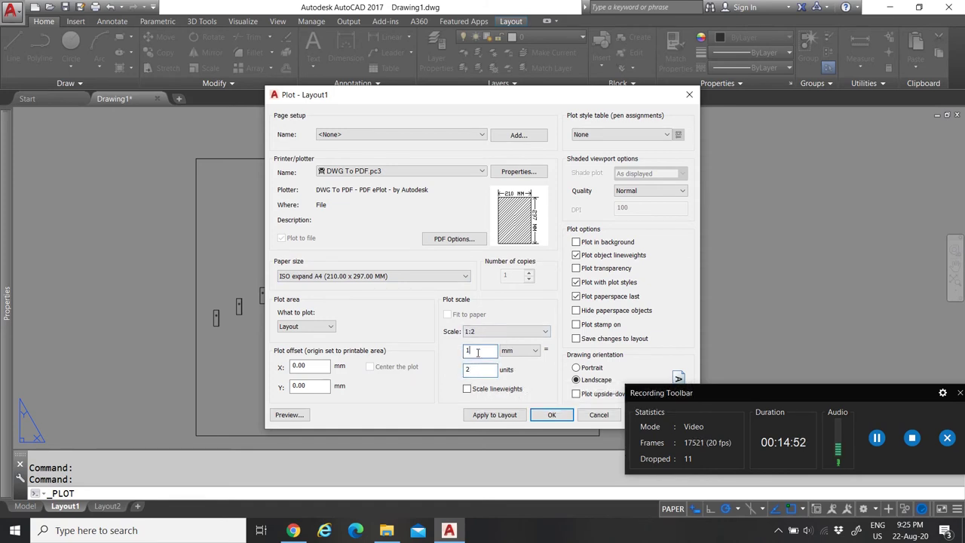
# Preview the Layout1 plot at 1:2, examine how the drawing sits on the sheet, and return to the plot setup
pyautogui.click(290, 414)
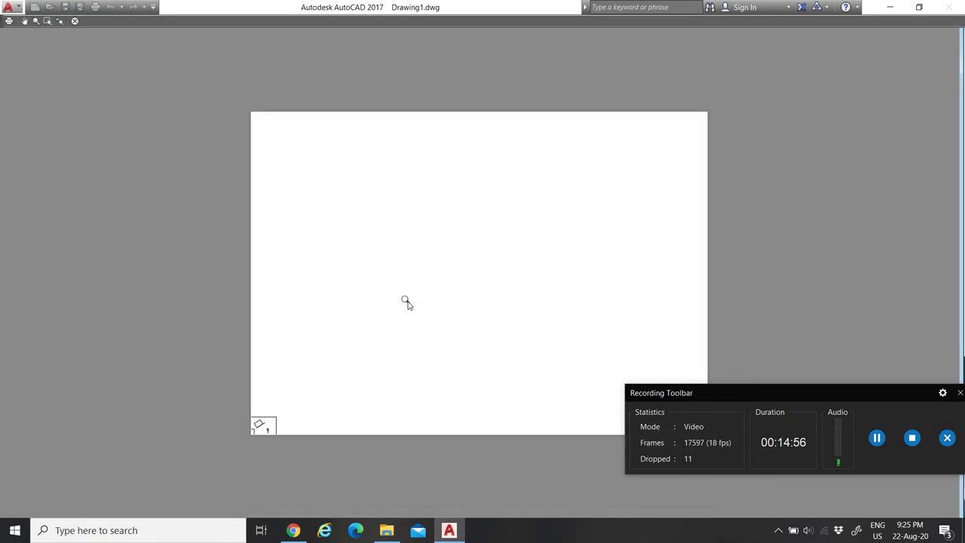
pyautogui.scroll(3, 254, 437)
pyautogui.scroll(-2, 327, 271)
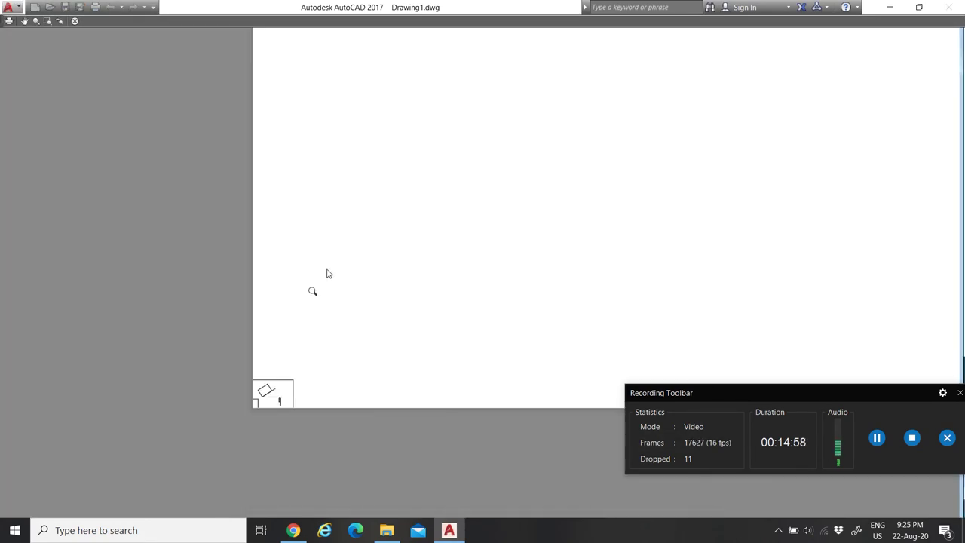
pyautogui.rightClick(331, 266)
pyautogui.click(351, 272)
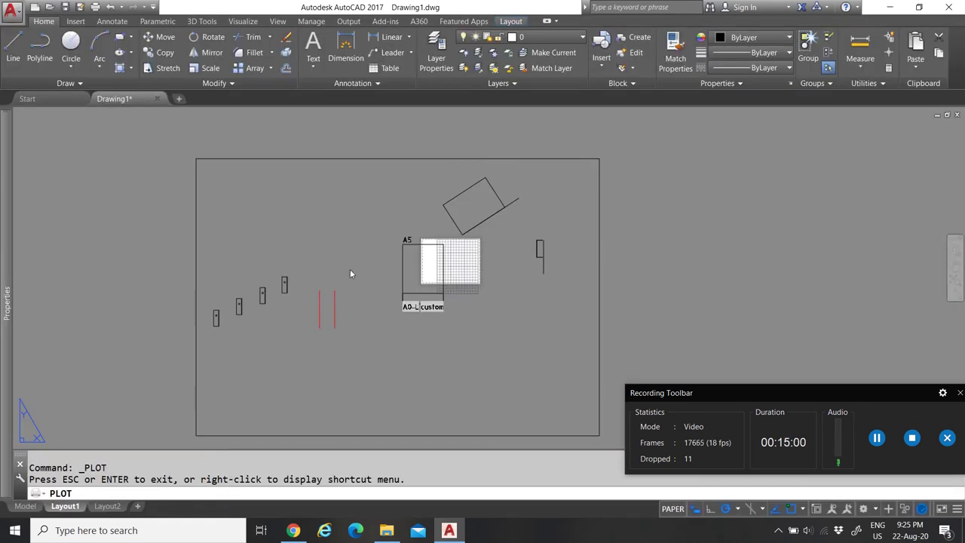
# Set the plot area to a window picked from the viewport's lower-left corner to its upper-right corner
pyautogui.click(35, 241)
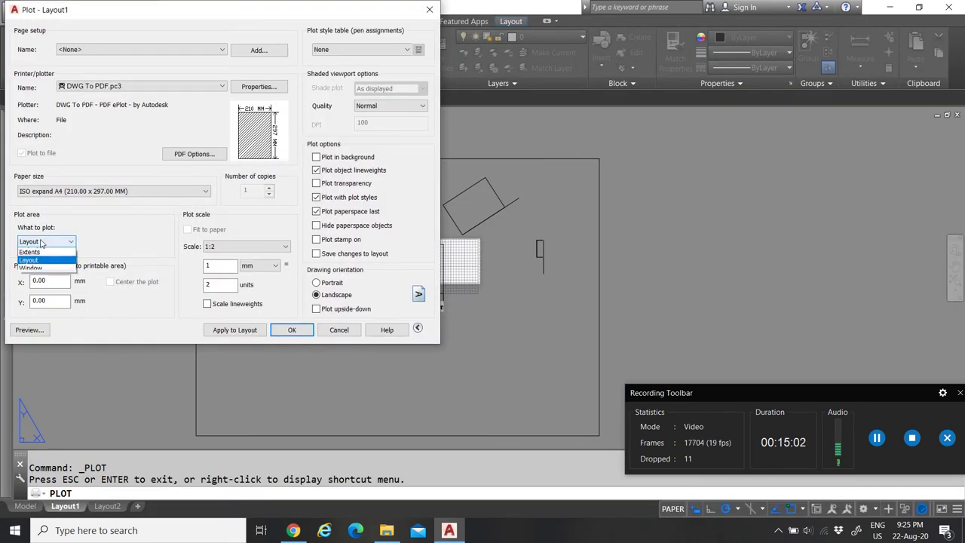
pyautogui.click(42, 277)
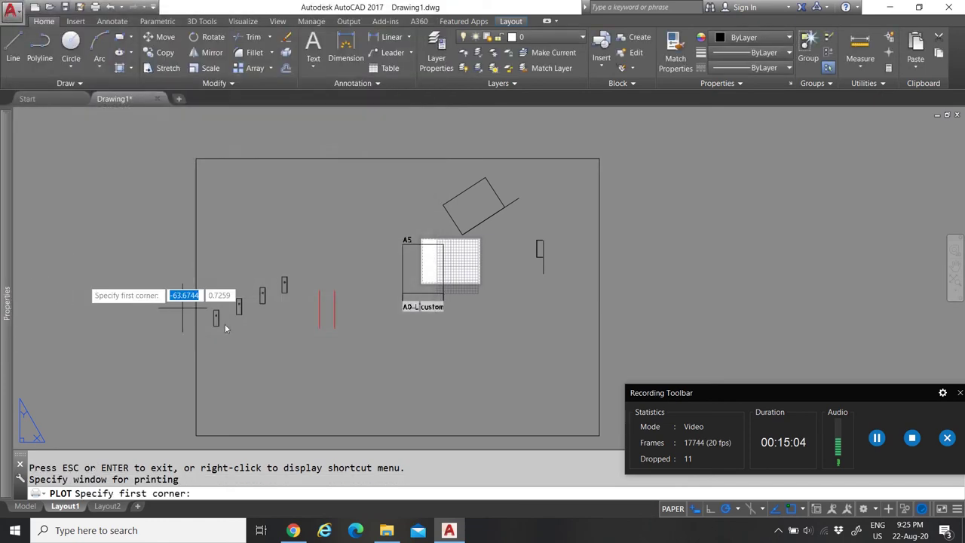
pyautogui.click(251, 410)
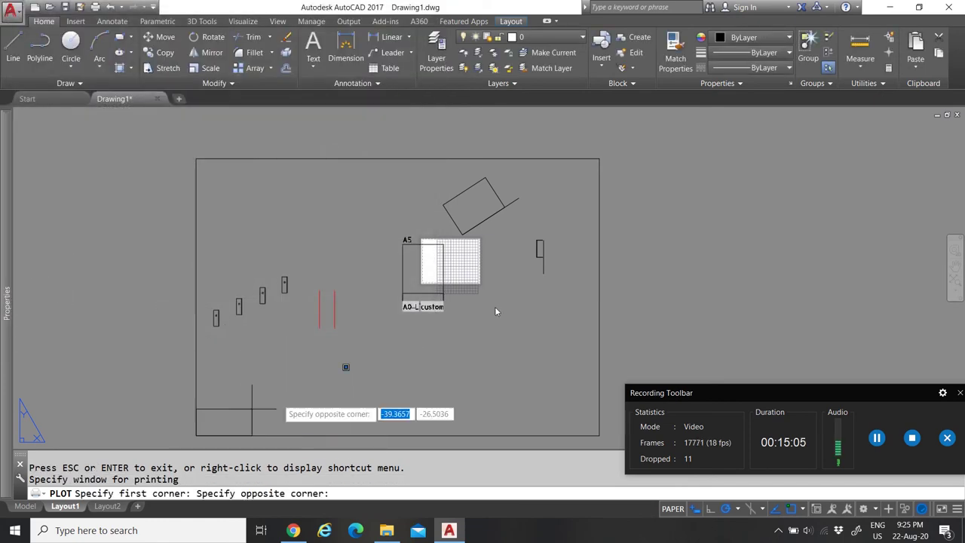
pyautogui.click(608, 154)
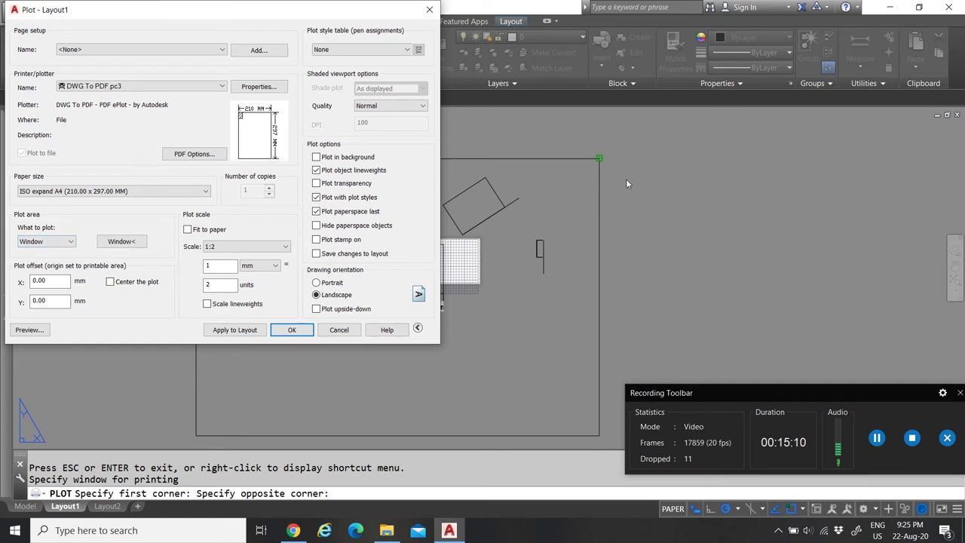
# Center the plot on the paper and set the plot scale to 1:1
pyautogui.click(111, 281)
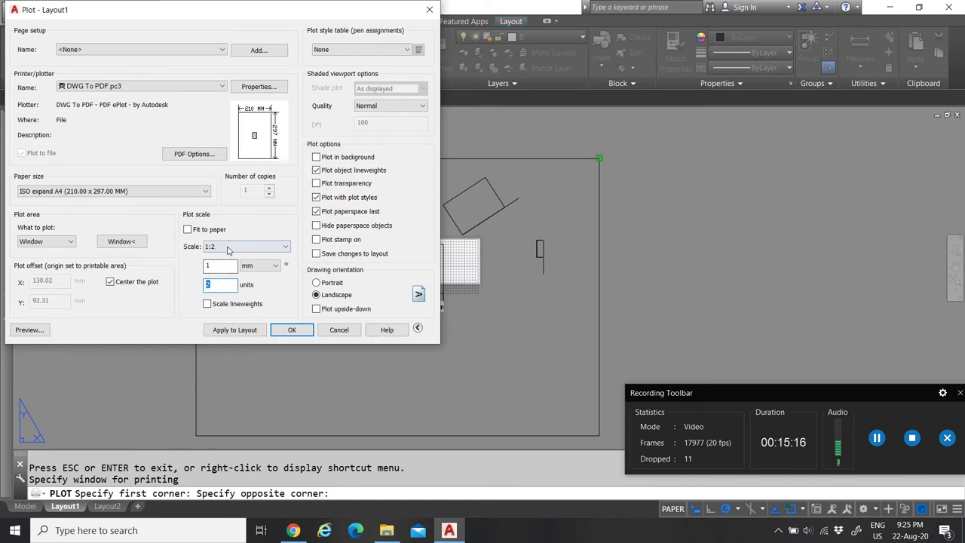
pyautogui.click(228, 248)
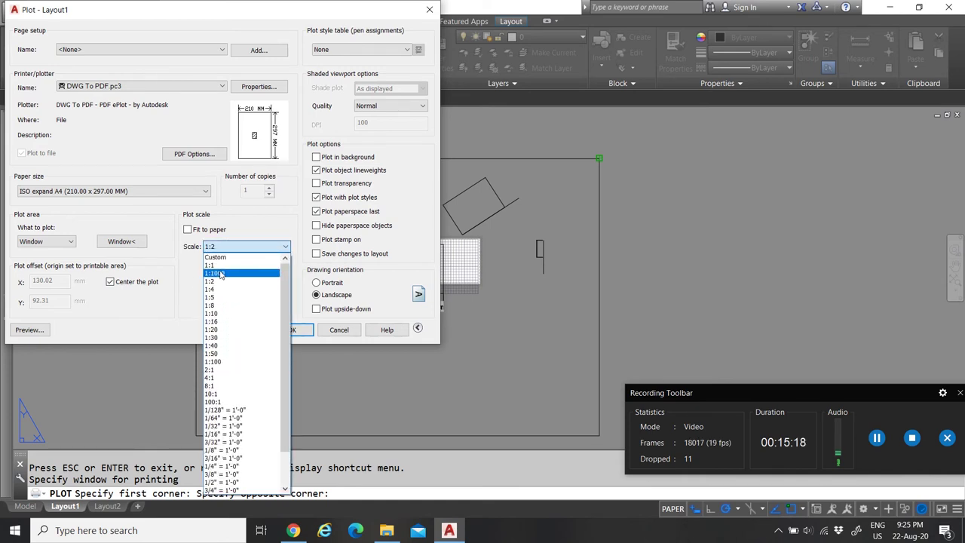
pyautogui.click(214, 265)
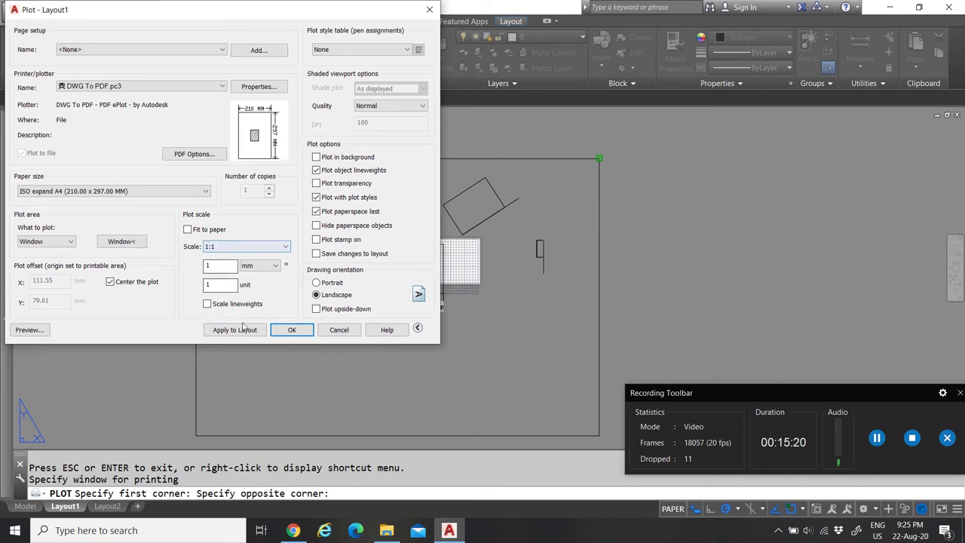
# Preview the centered 1:1 plot, examine the viewport's size and line appearance on the sheet, and return to the plot setup
pyautogui.click(29, 329)
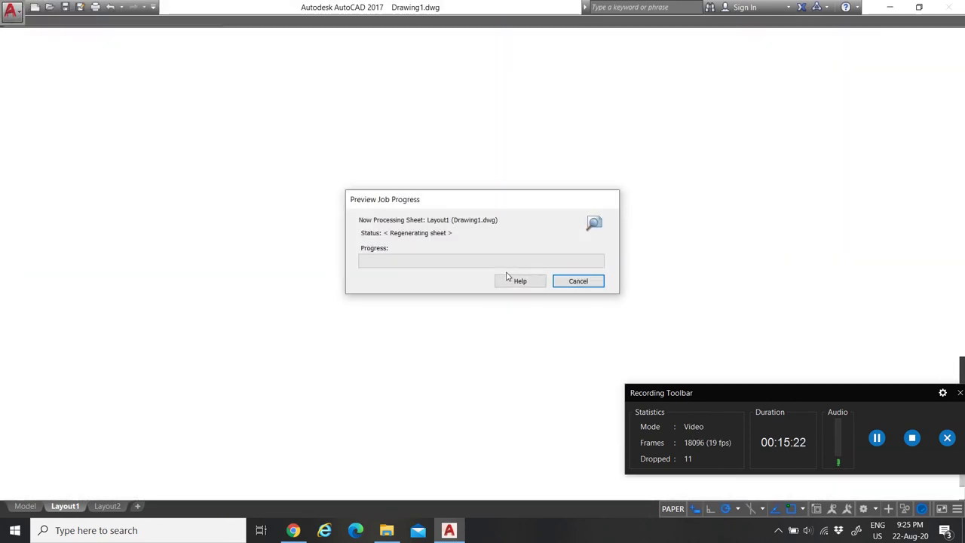
pyautogui.scroll(3, 505, 275)
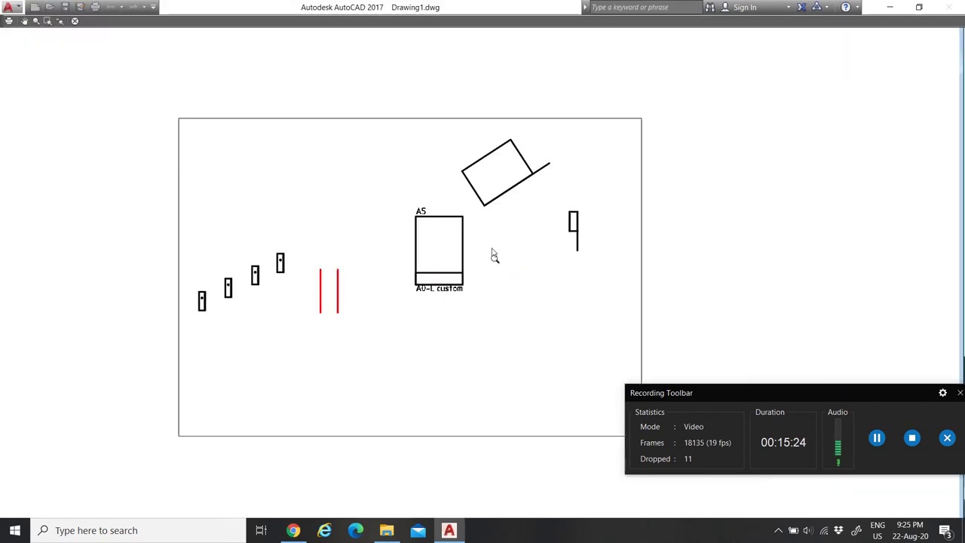
pyautogui.scroll(-3, 510, 290)
pyautogui.scroll(3, 403, 358)
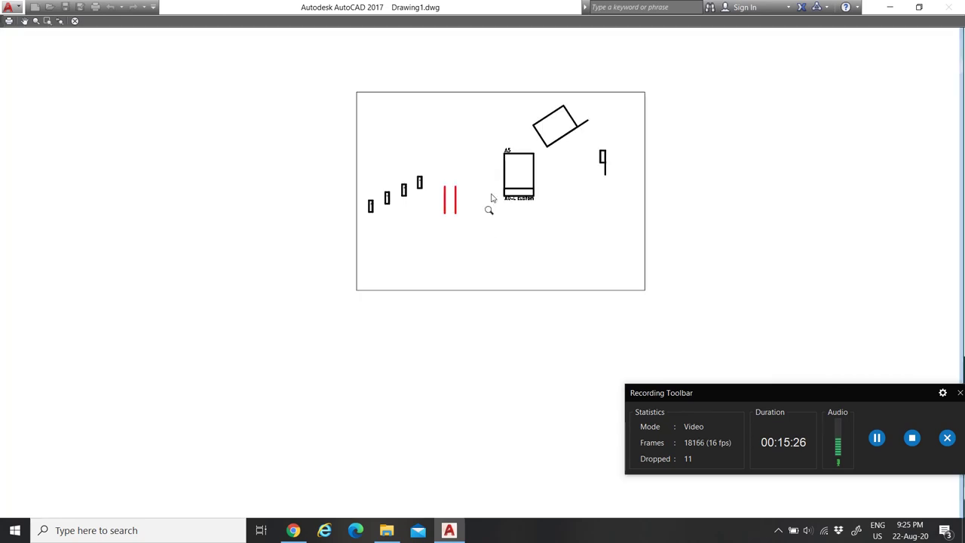
pyautogui.scroll(-3, 413, 294)
pyautogui.scroll(4, 460, 290)
pyautogui.scroll(-5, 460, 290)
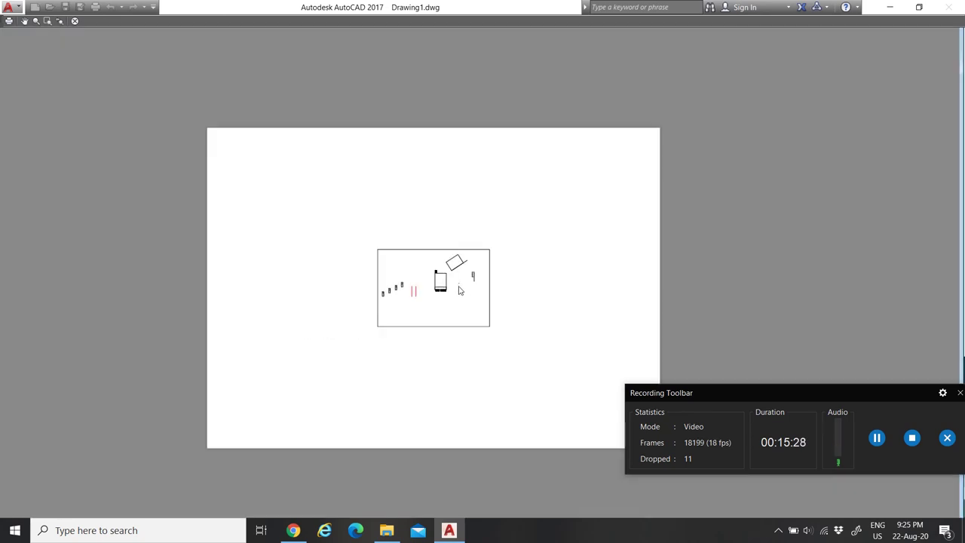
pyautogui.press('Escape')
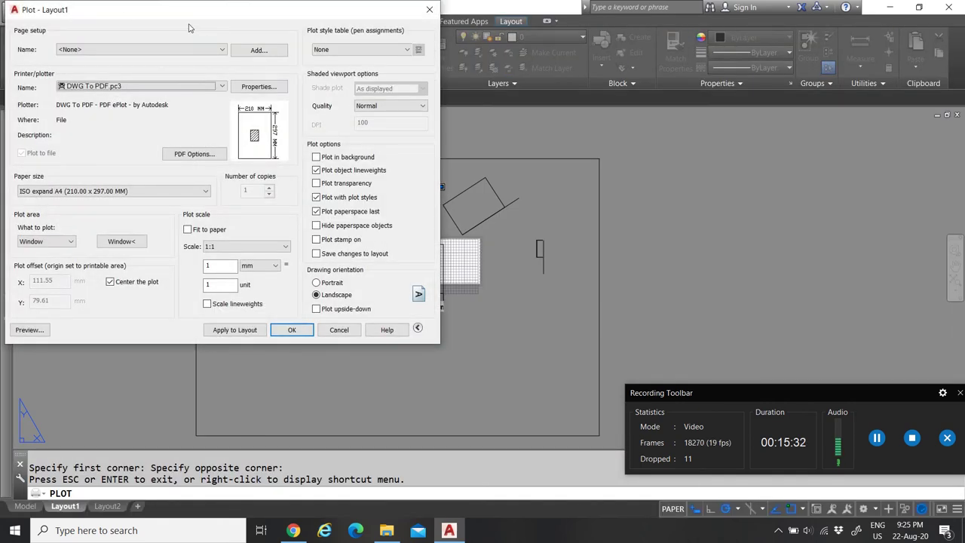
# Review the available printers and plotter configurations, including the PDF, JPG and PNG outputs, keeping DWG To PDF.pc3 selected
pyautogui.click(264, 139)
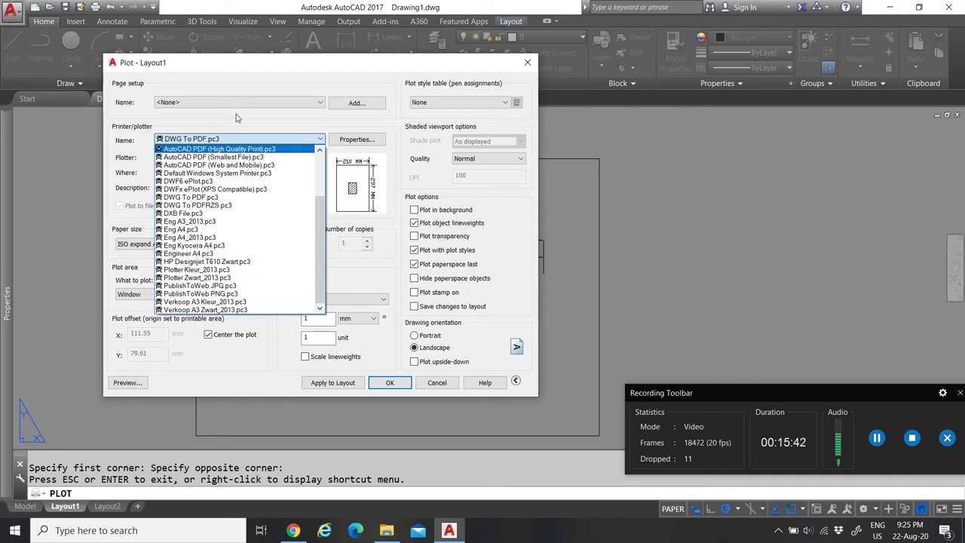
pyautogui.scroll(1, 221, 247)
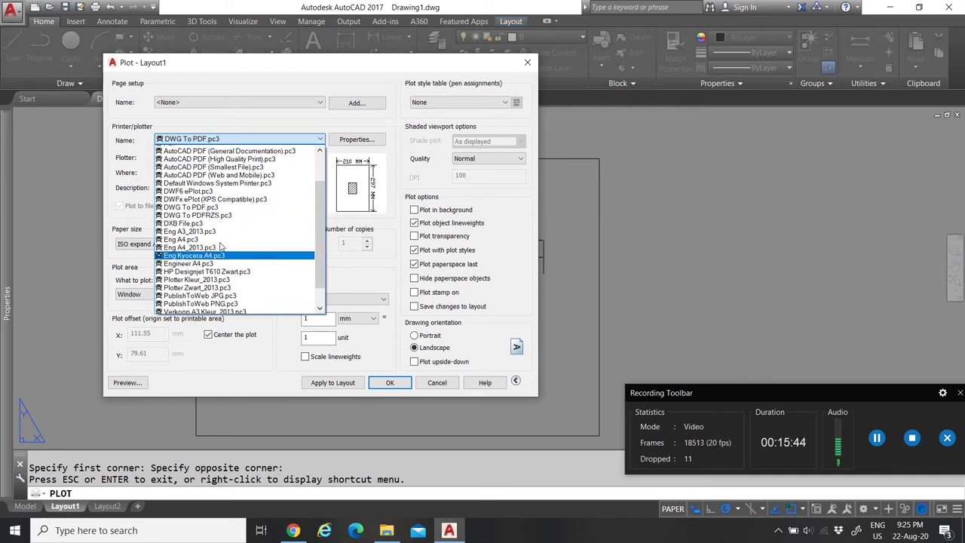
pyautogui.scroll(3, 221, 247)
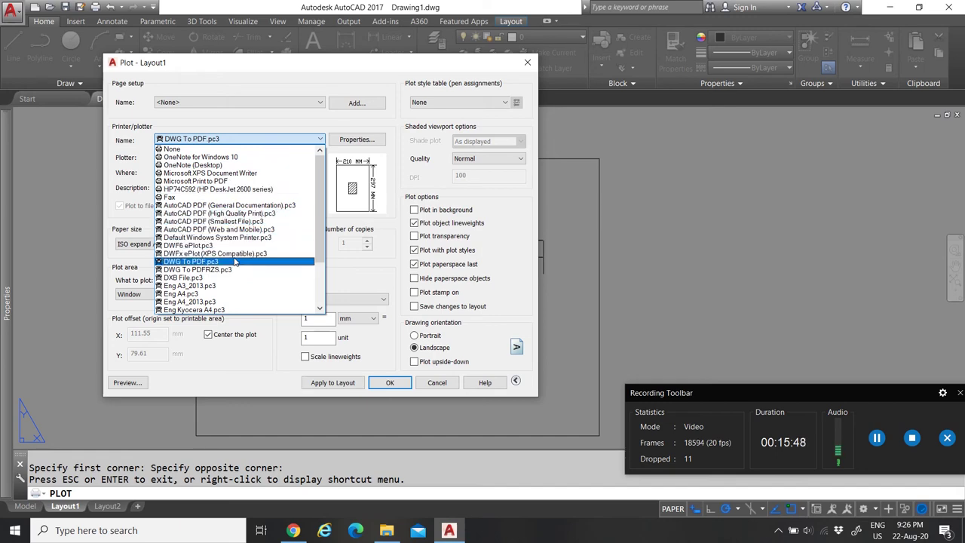
pyautogui.scroll(-3, 236, 261)
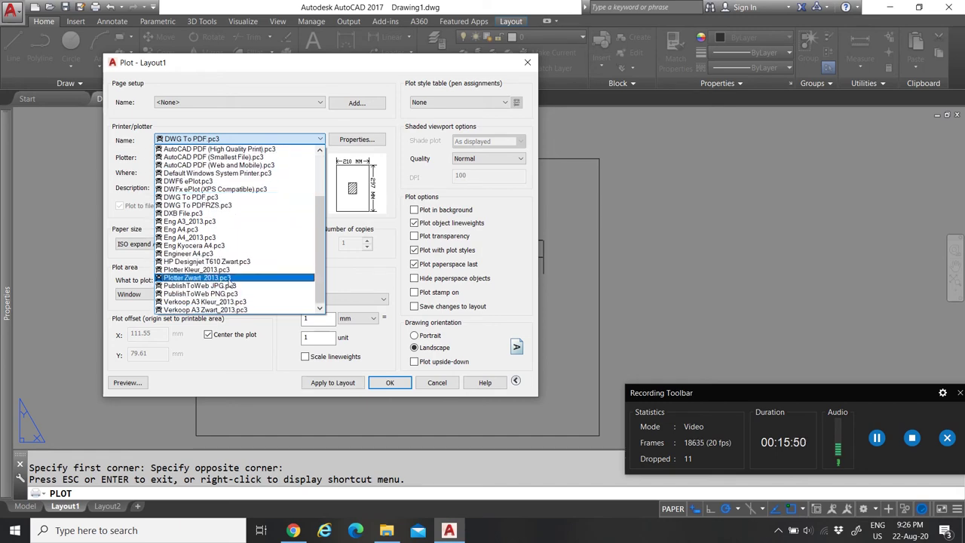
pyautogui.scroll(3, 229, 284)
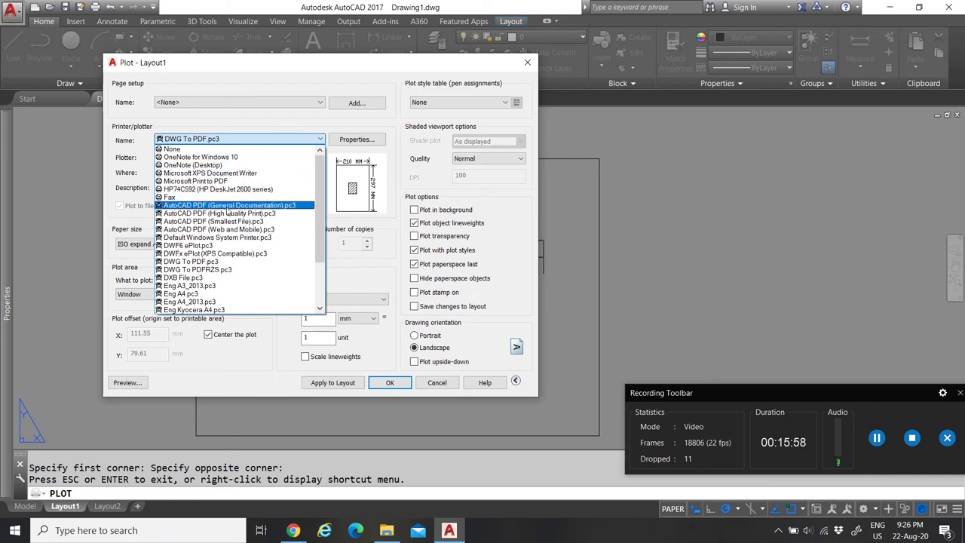
pyautogui.scroll(-3, 228, 216)
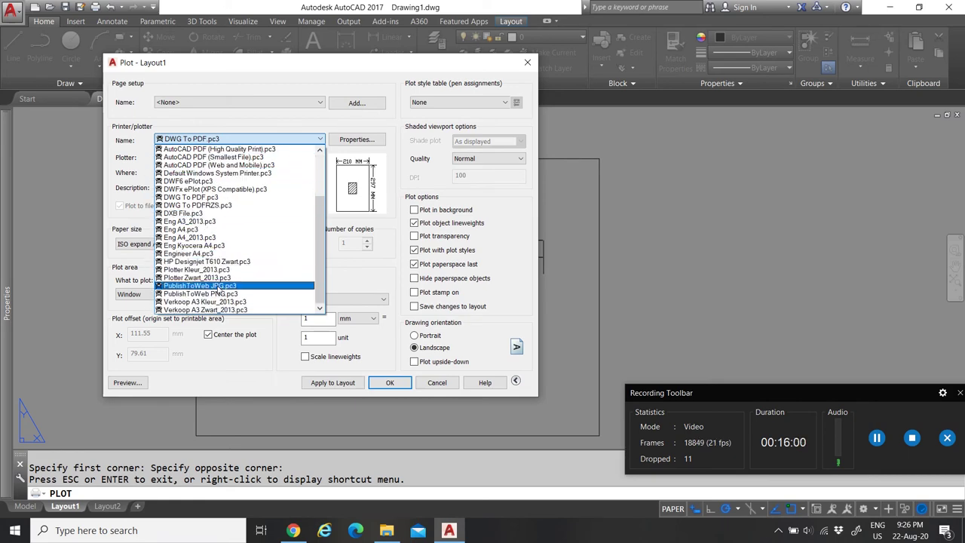
pyautogui.scroll(1, 234, 302)
pyautogui.scroll(1, 234, 303)
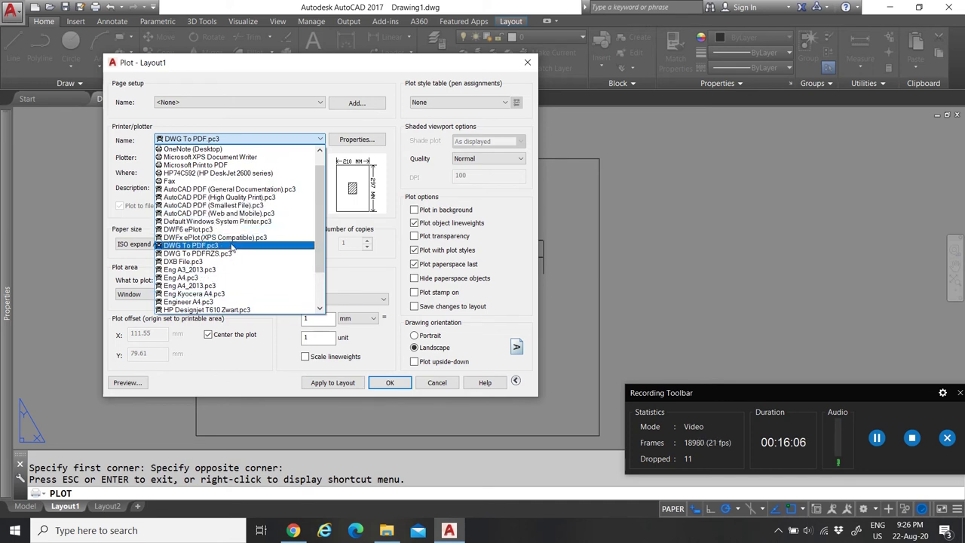
pyautogui.scroll(1, 234, 247)
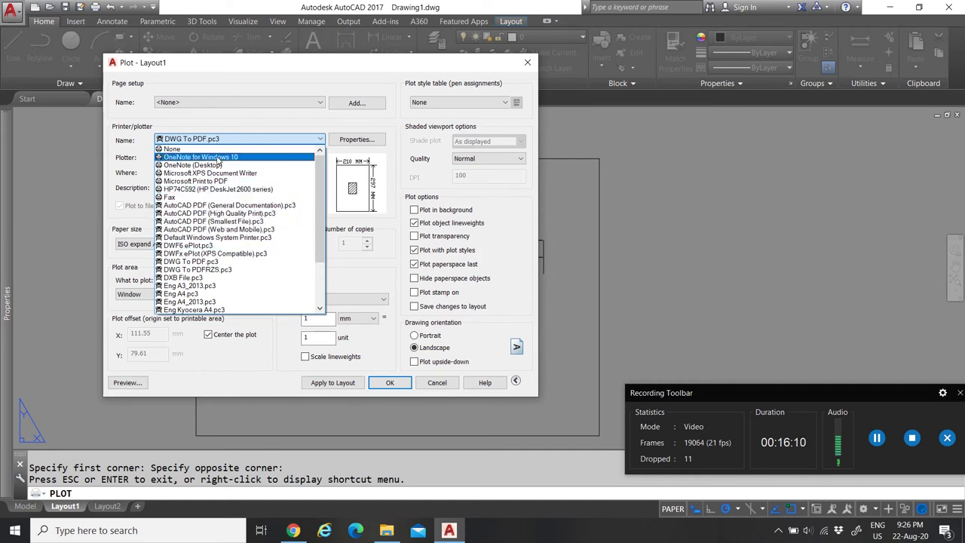
pyautogui.scroll(-1, 221, 229)
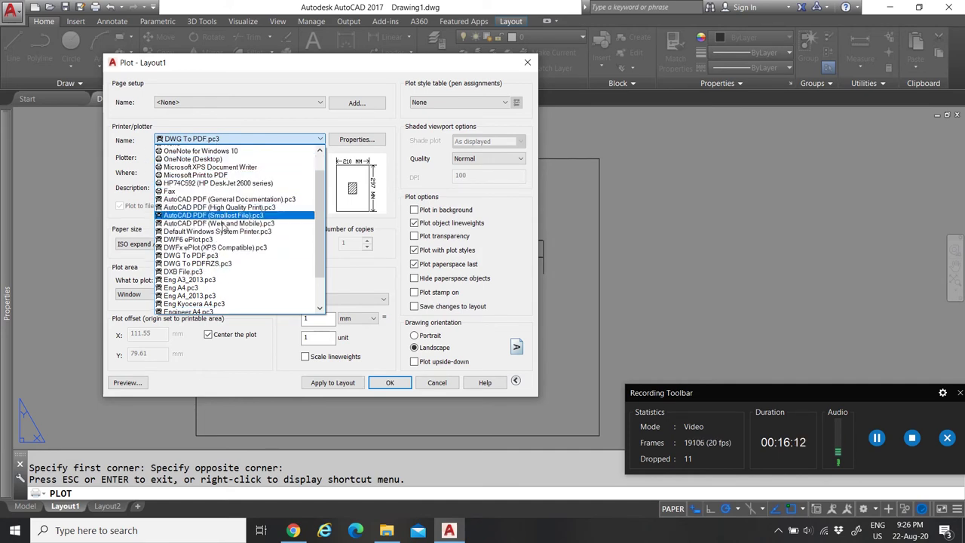
pyautogui.scroll(-3, 223, 227)
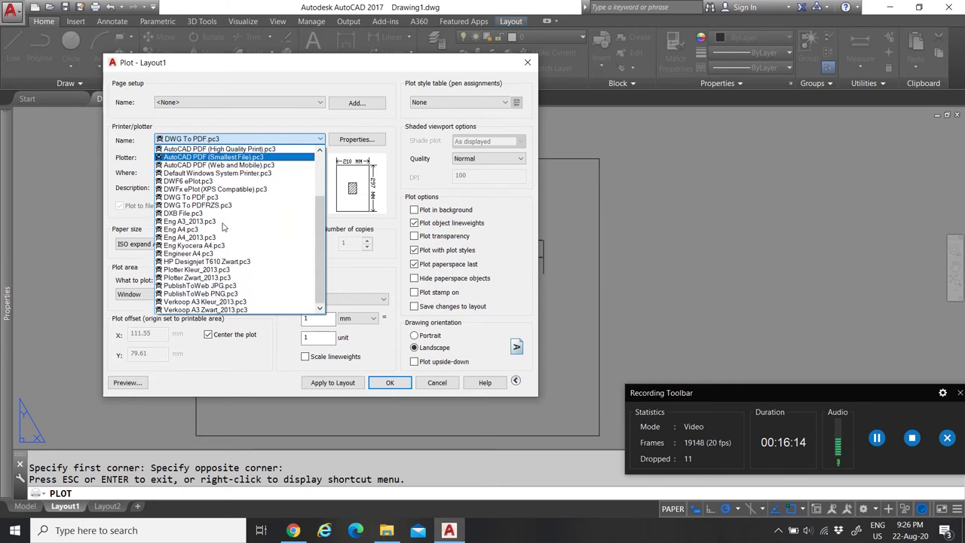
pyautogui.click(243, 125)
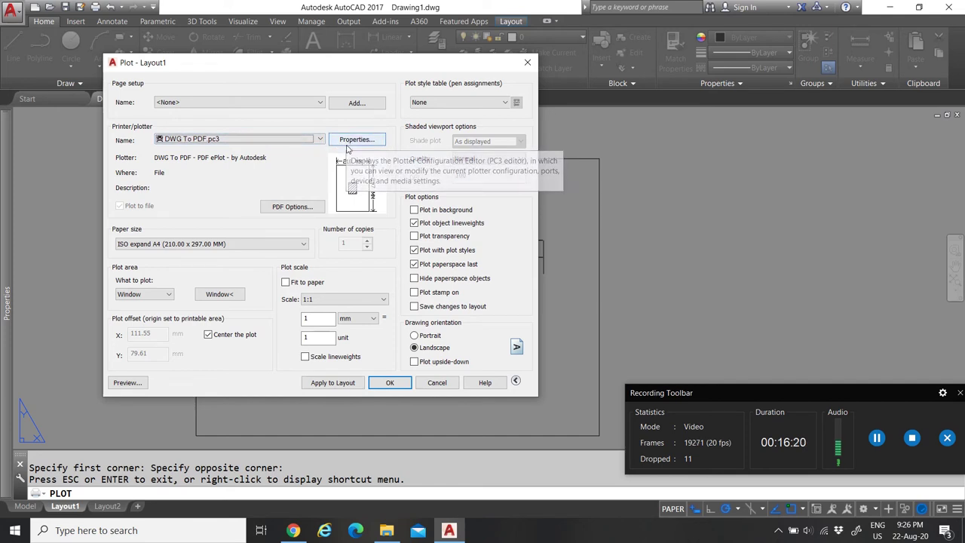
# Review the available plot style tables, keep None assigned, and leave the plot setup without plotting
pyautogui.click(461, 102)
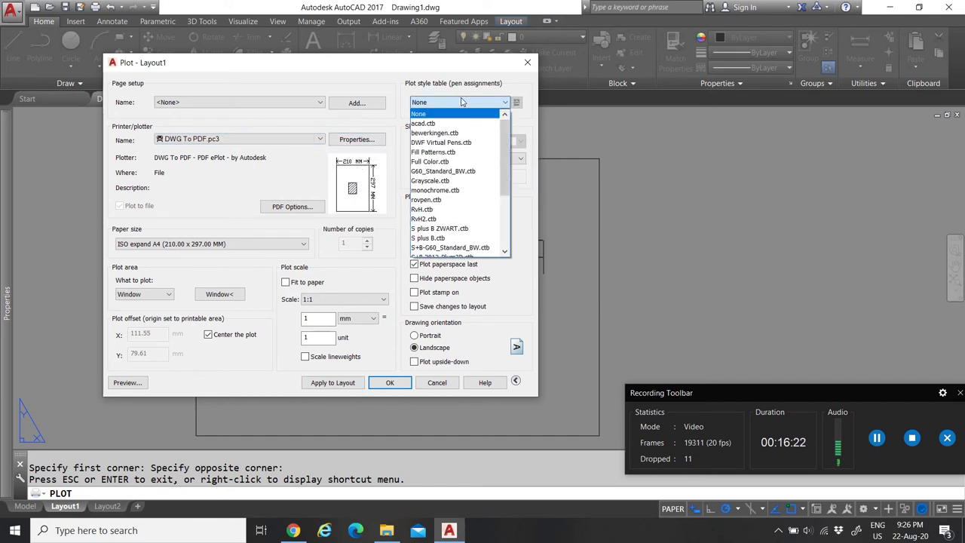
pyautogui.scroll(-3, 457, 204)
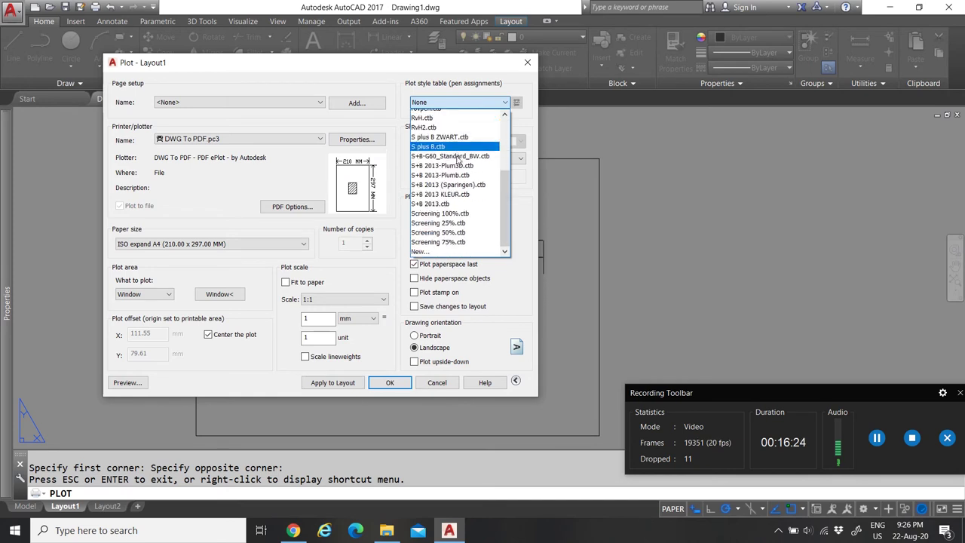
pyautogui.scroll(1, 455, 179)
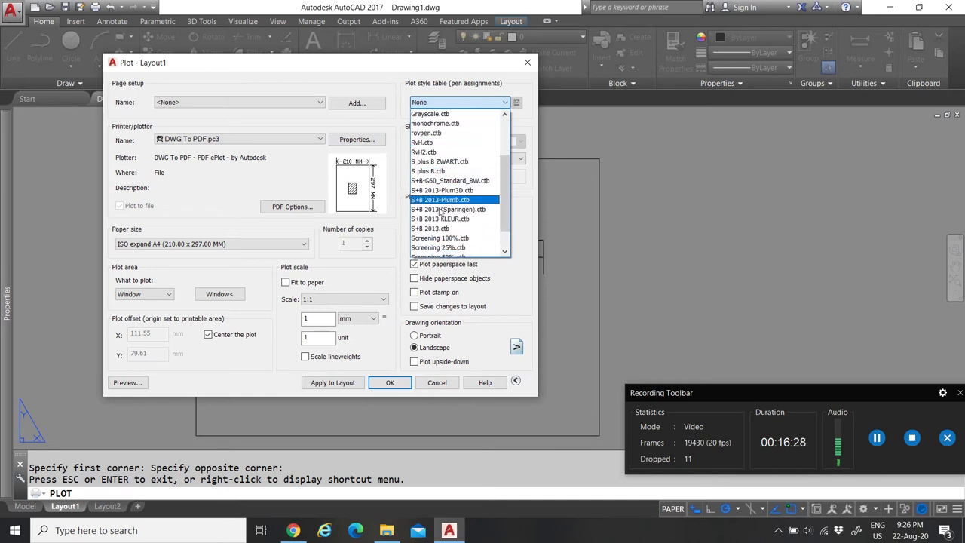
pyautogui.scroll(-2, 448, 226)
pyautogui.scroll(1, 444, 219)
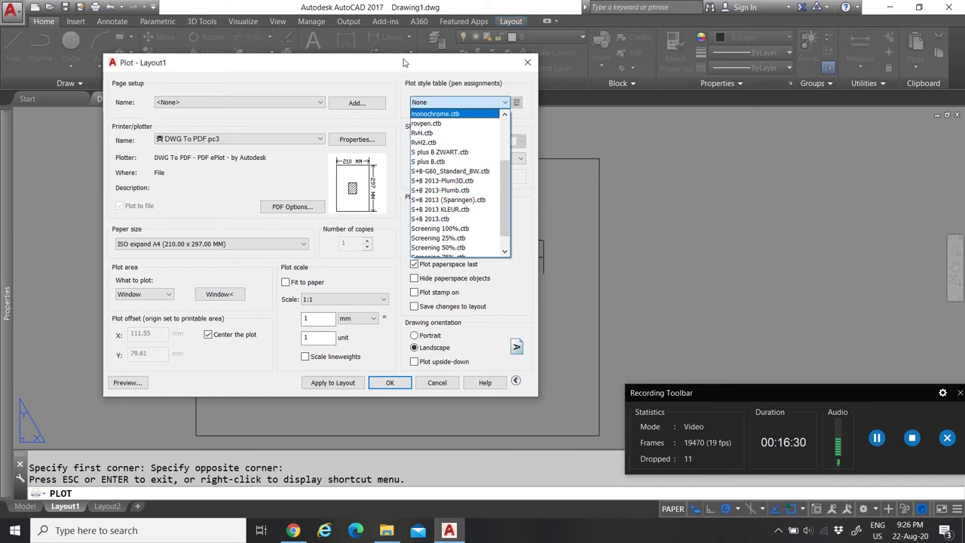
pyautogui.click(409, 87)
pyautogui.click(435, 105)
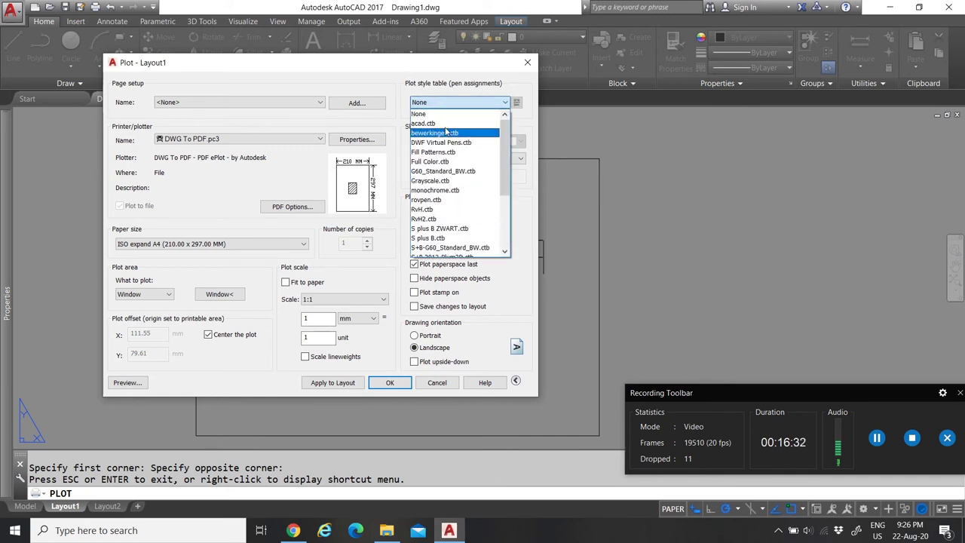
pyautogui.click(400, 81)
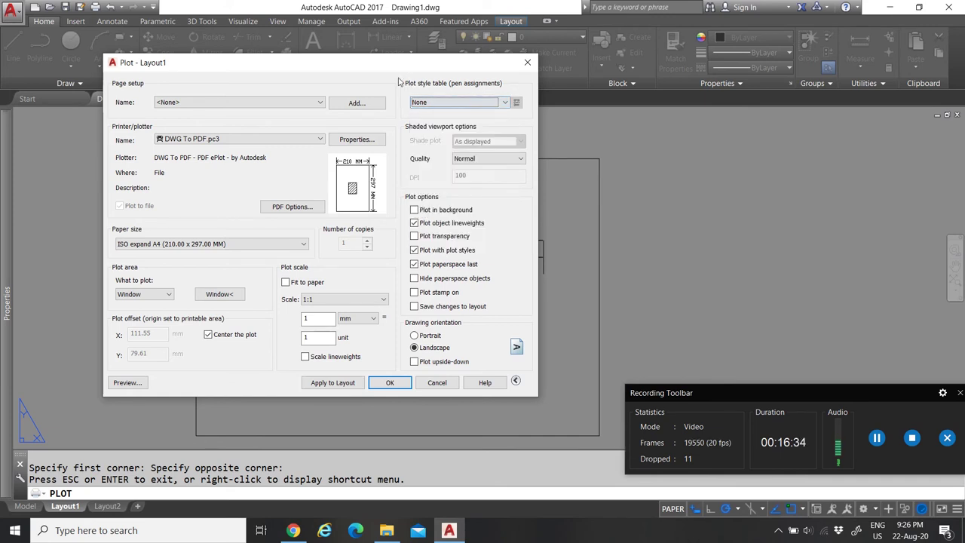
pyautogui.click(436, 383)
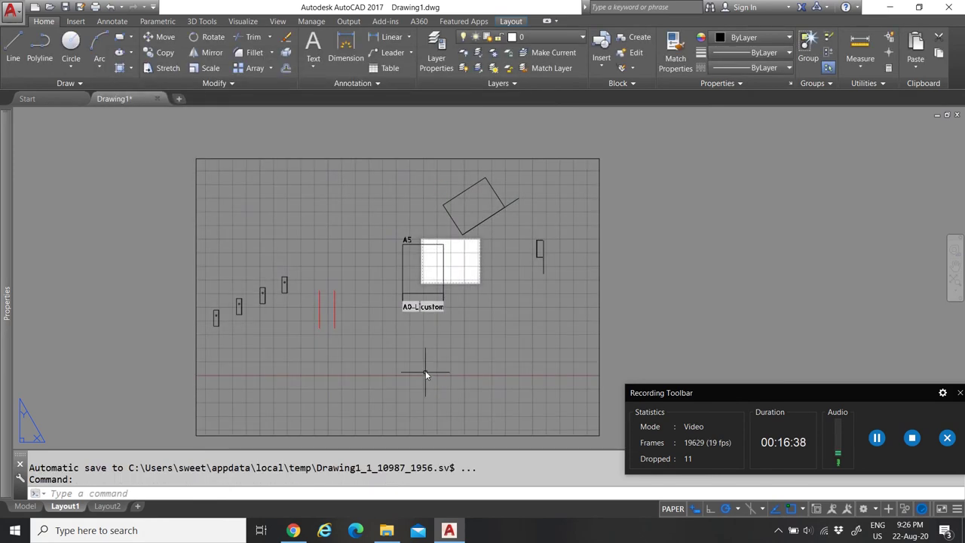
# Shrink the viewport in Layout2 by moving its upper-right corner inward, so it frames only the small blocks and red lines
pyautogui.click(107, 506)
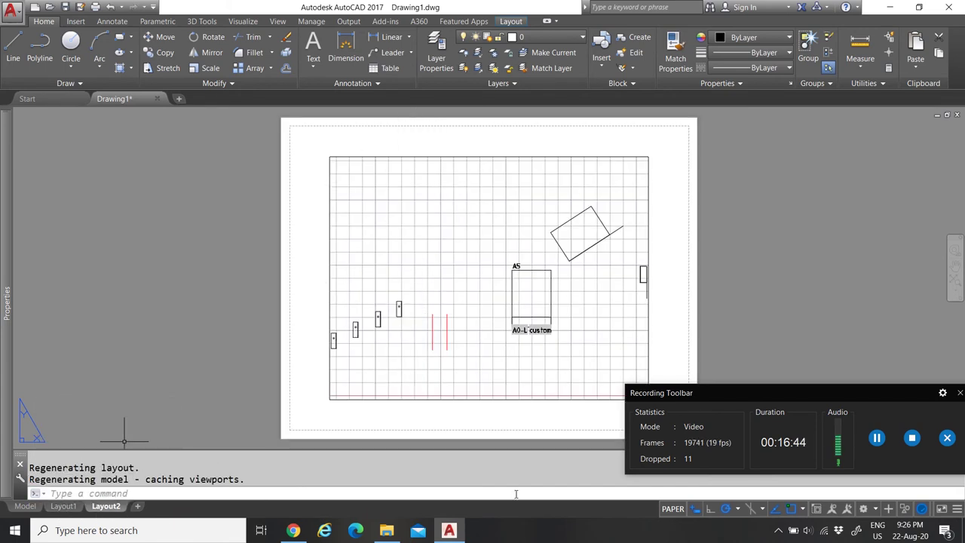
pyautogui.click(416, 152)
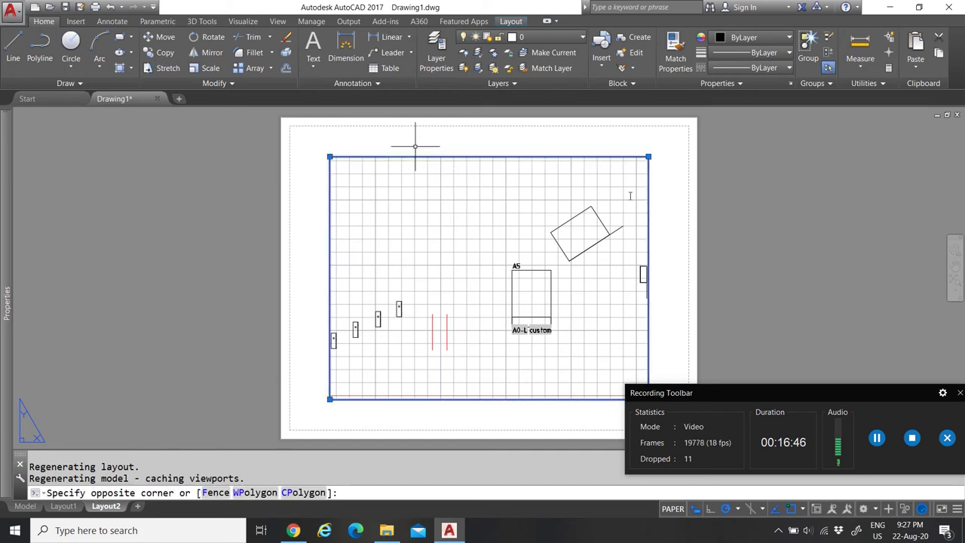
pyautogui.click(653, 156)
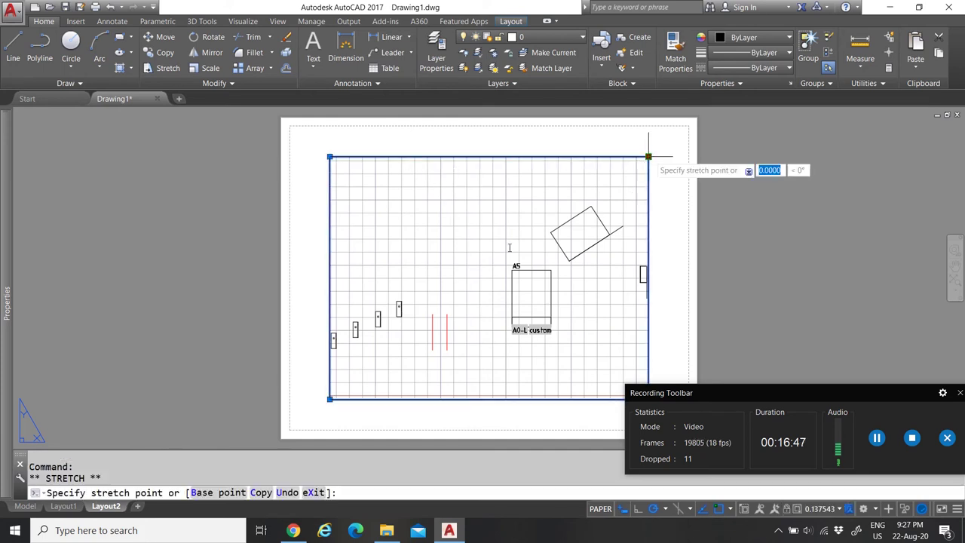
pyautogui.click(453, 298)
pyautogui.press('Escape')
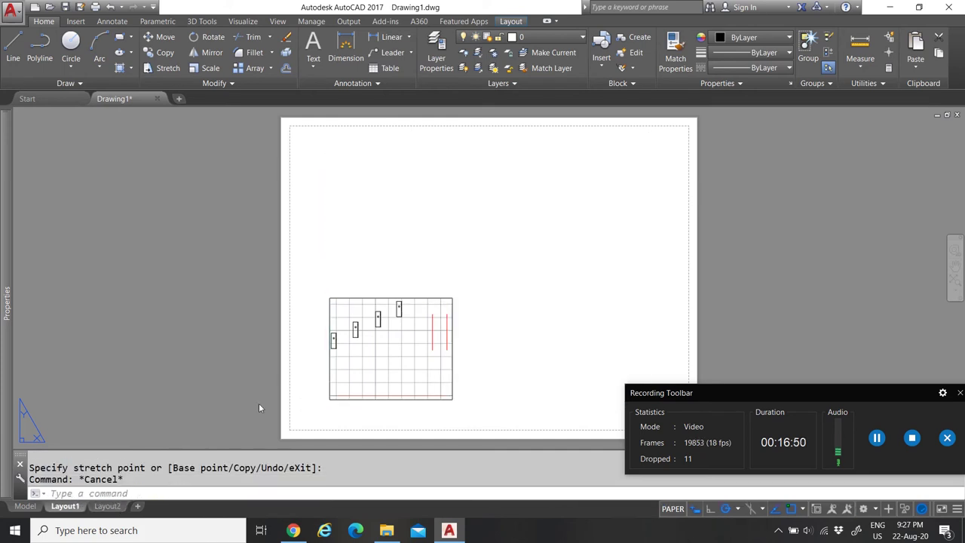
# Examine Layout1's viewport to compare it with the resized one in Layout2
pyautogui.hotkey('ctrl', 'pageup')
pyautogui.click(600, 254)
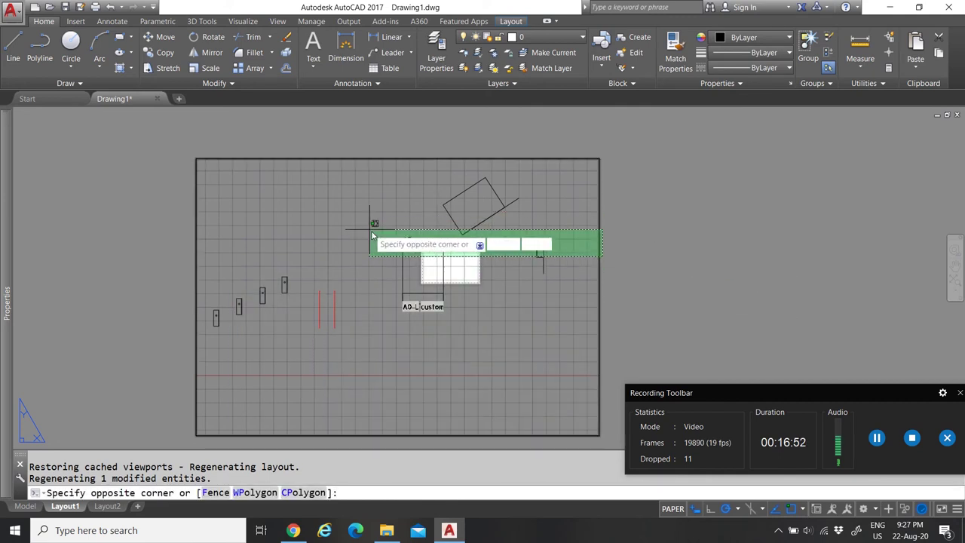
pyautogui.press('Escape')
# Create a copy of Layout2 and reorder the layouts so that the copy, Layout2 (2), comes after Layout2
pyautogui.click(113, 506)
pyautogui.rightClick(111, 509)
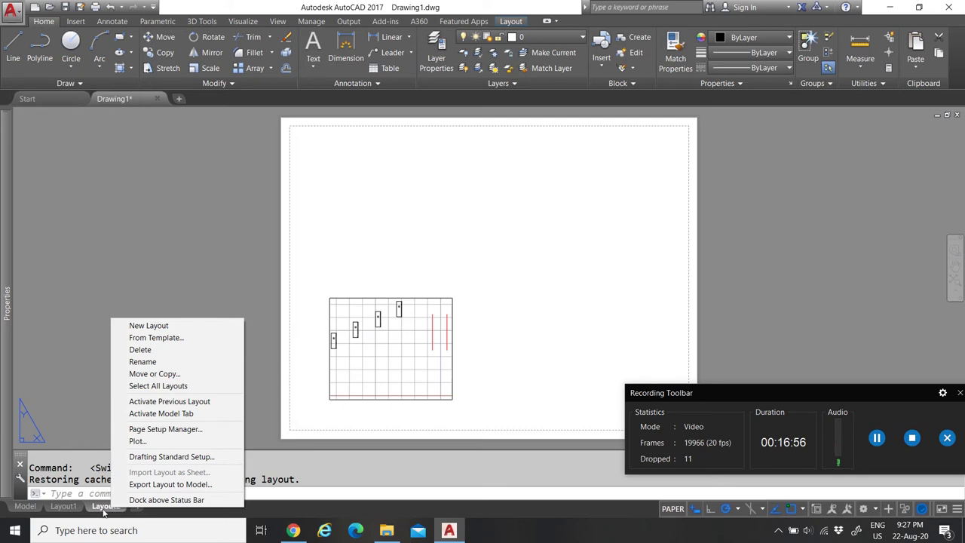
pyautogui.click(154, 373)
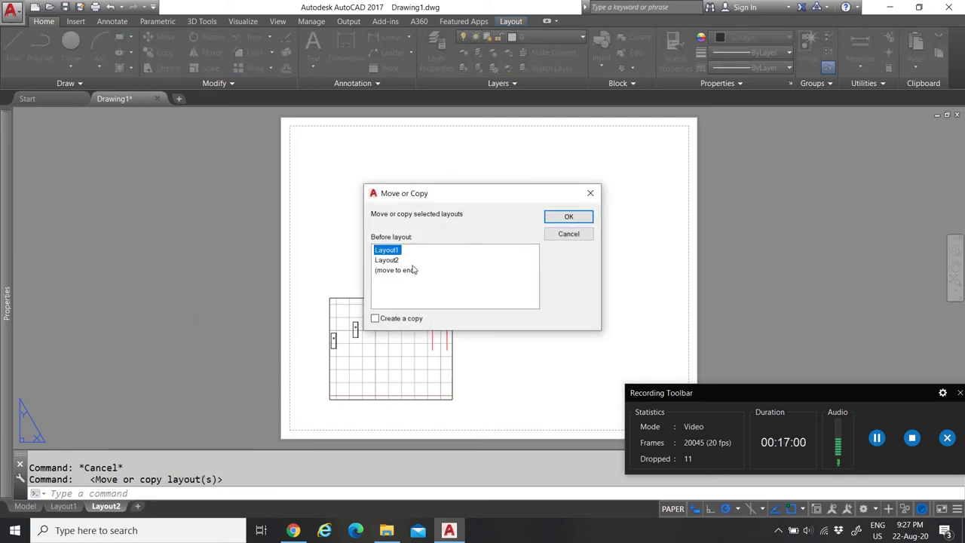
pyautogui.click(392, 260)
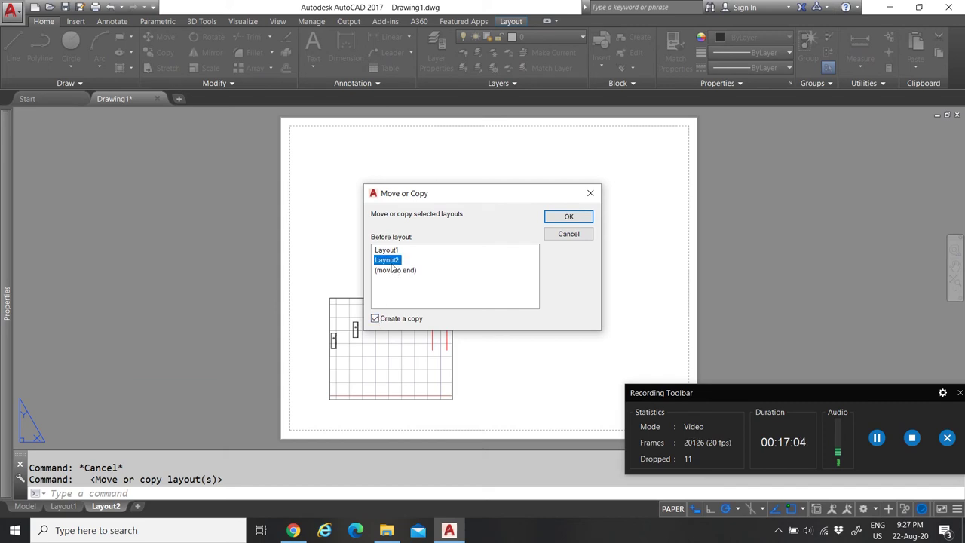
pyautogui.click(570, 215)
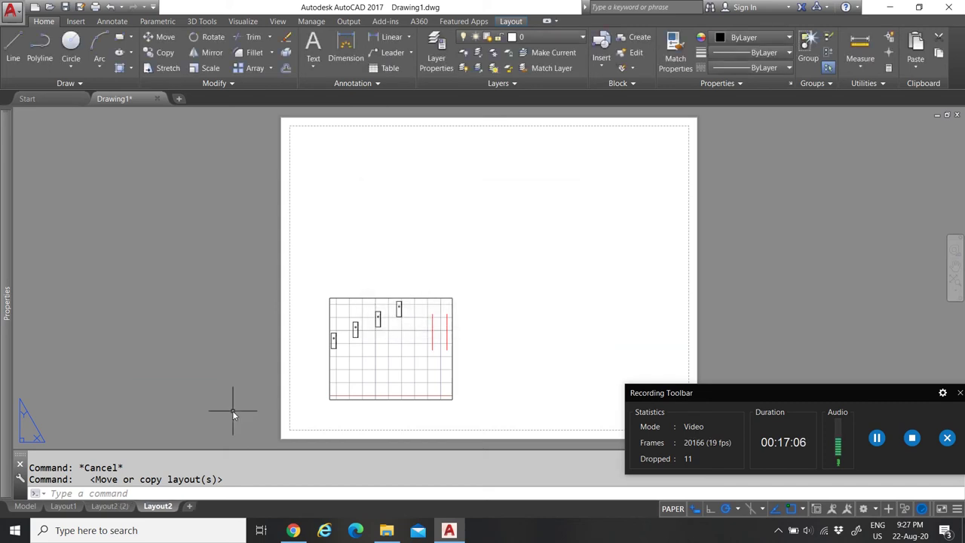
pyautogui.click(113, 508)
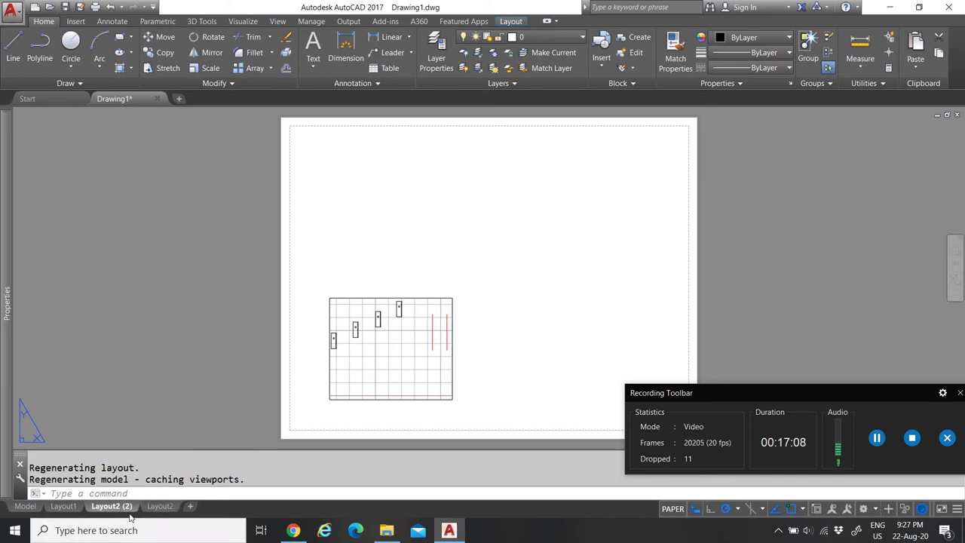
pyautogui.moveTo(162, 510); pyautogui.dragTo(188, 511)
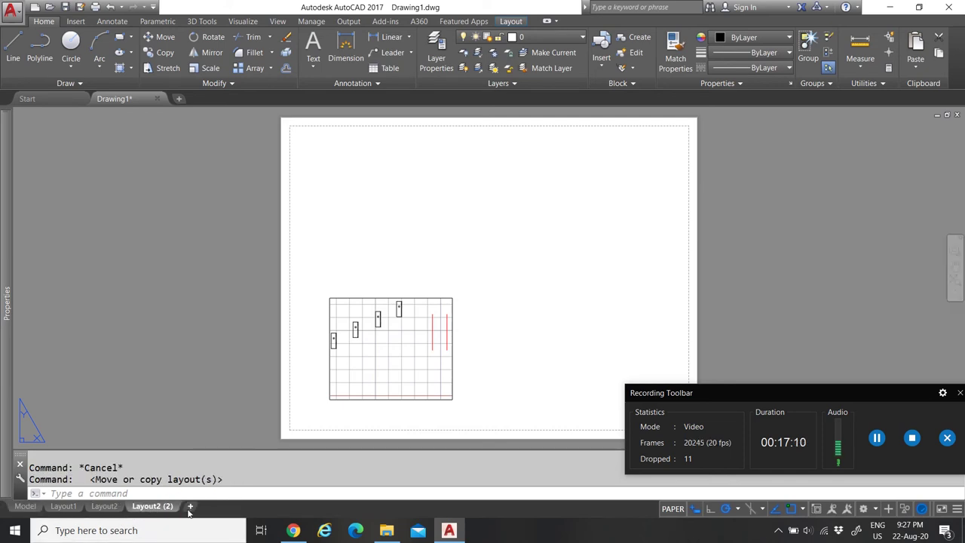
# Compare the viewport in Layout2 (2) with the original in Layout2, ending on the copied layout
pyautogui.click(441, 270)
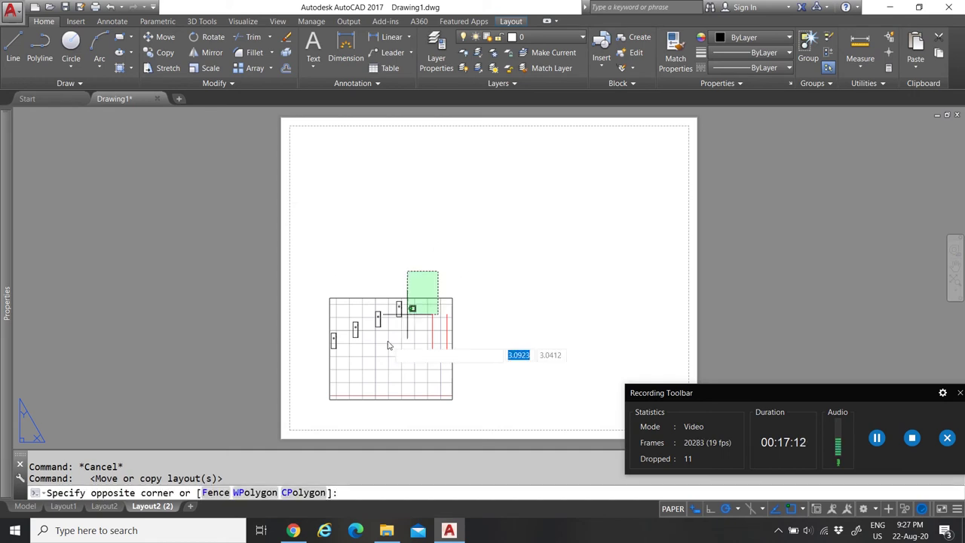
pyautogui.click(399, 328)
pyautogui.press('Escape')
pyautogui.click(105, 506)
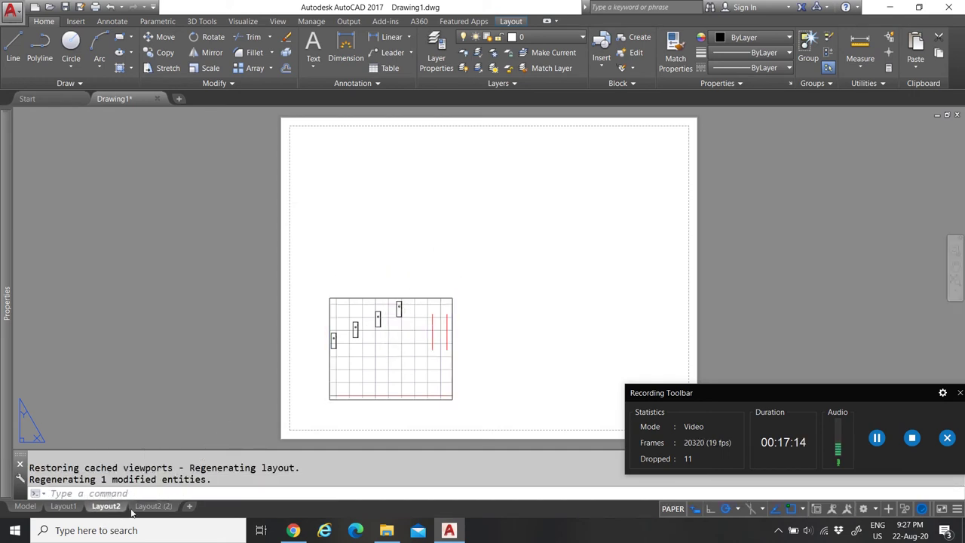
pyautogui.click(154, 509)
pyautogui.click(106, 506)
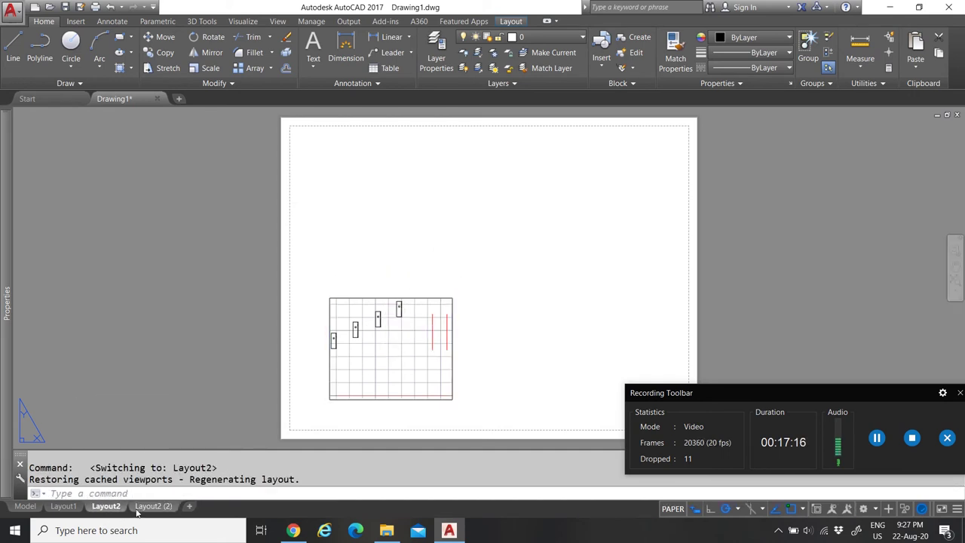
pyautogui.click(142, 509)
# Reshape the viewport in Layout2 (2) by stretching its upper-right corner outward and its lower-left corner inward to frame the A5 and rotated rectangles
pyautogui.click(489, 318)
pyautogui.click(418, 286)
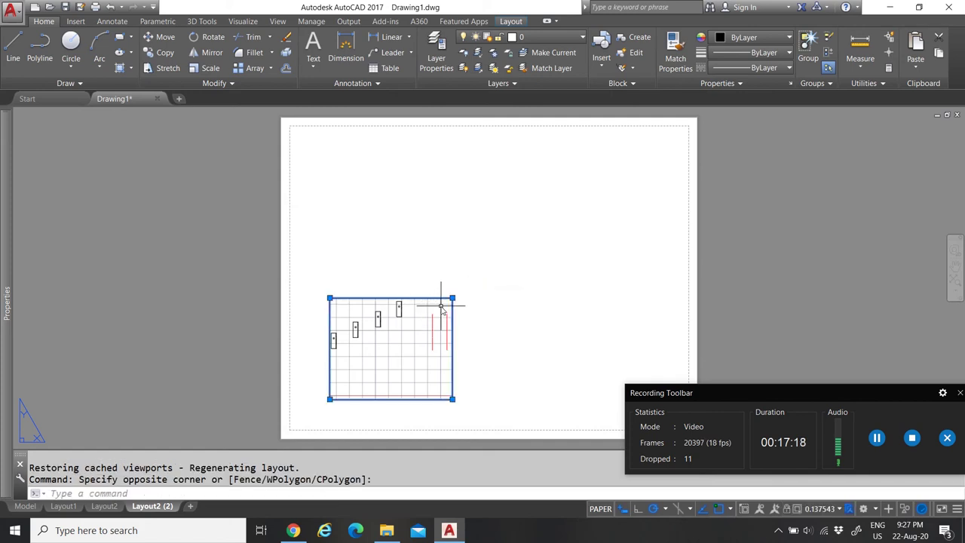
pyautogui.click(452, 299)
pyautogui.click(639, 194)
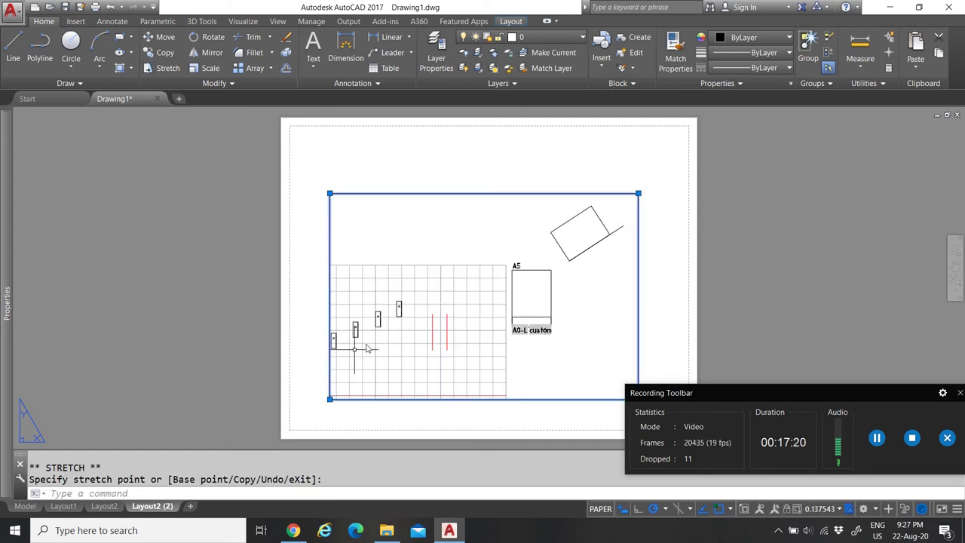
pyautogui.click(329, 399)
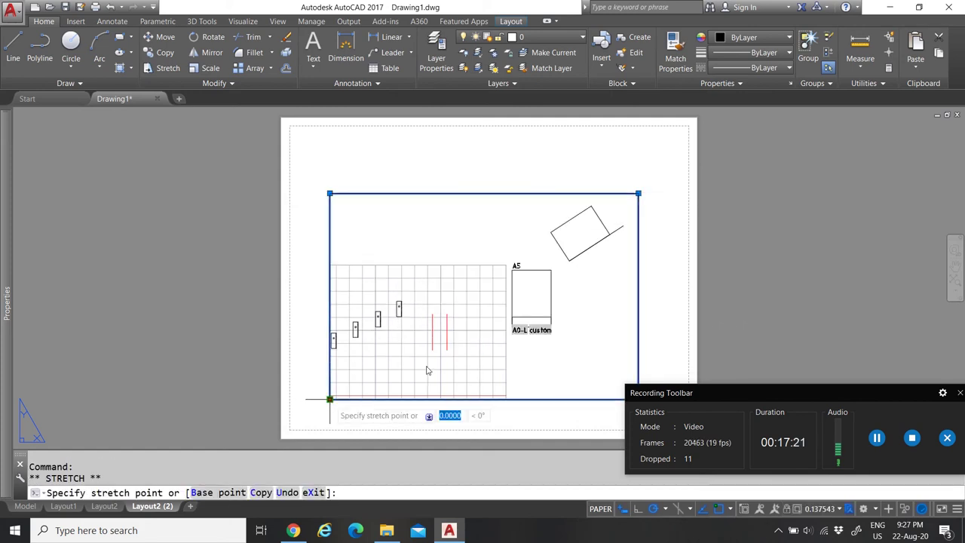
pyautogui.click(481, 339)
pyautogui.press('Escape')
pyautogui.scroll(-4, 370, 327)
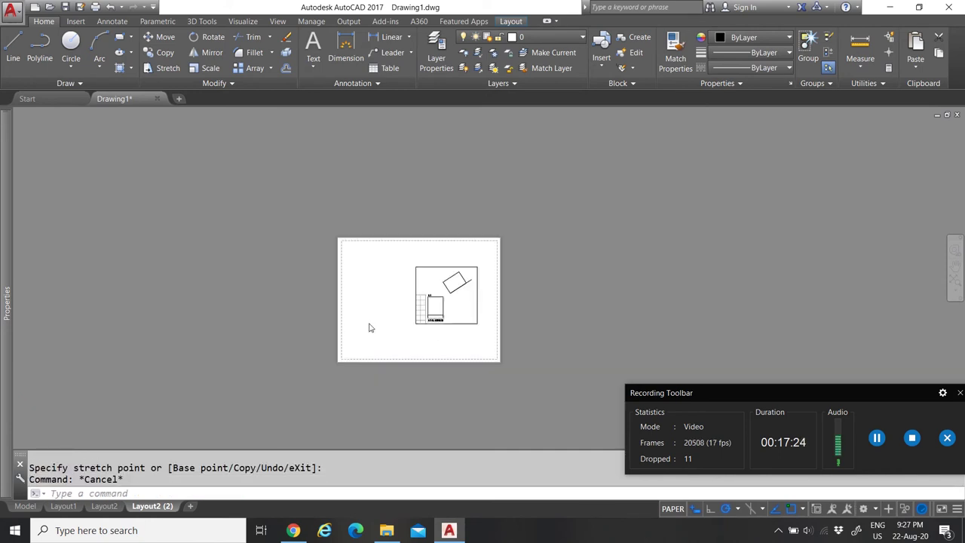
pyautogui.scroll(2, 343, 238)
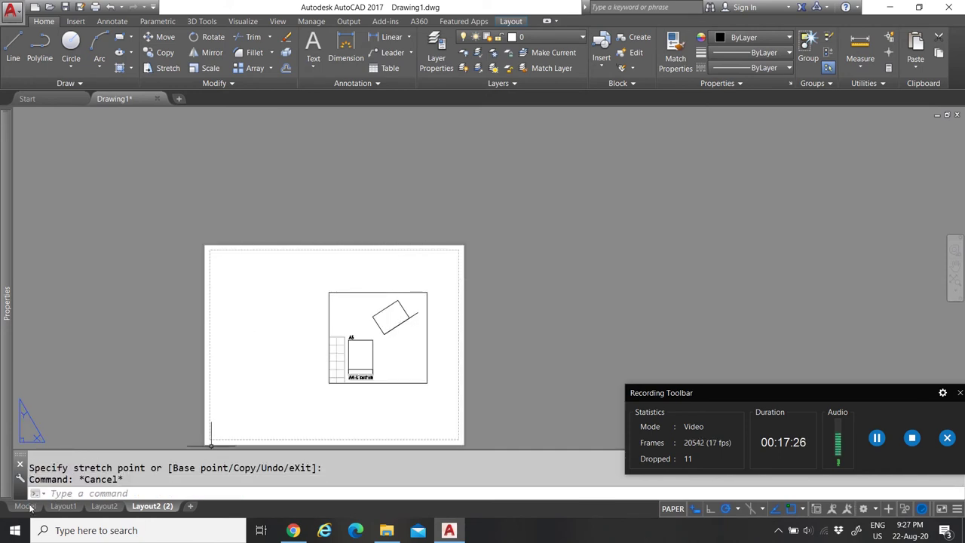
# Compare model space with the views in Layout1, Layout2 and Layout2 (2), and return to model space
pyautogui.click(26, 506)
pyautogui.scroll(2, 370, 324)
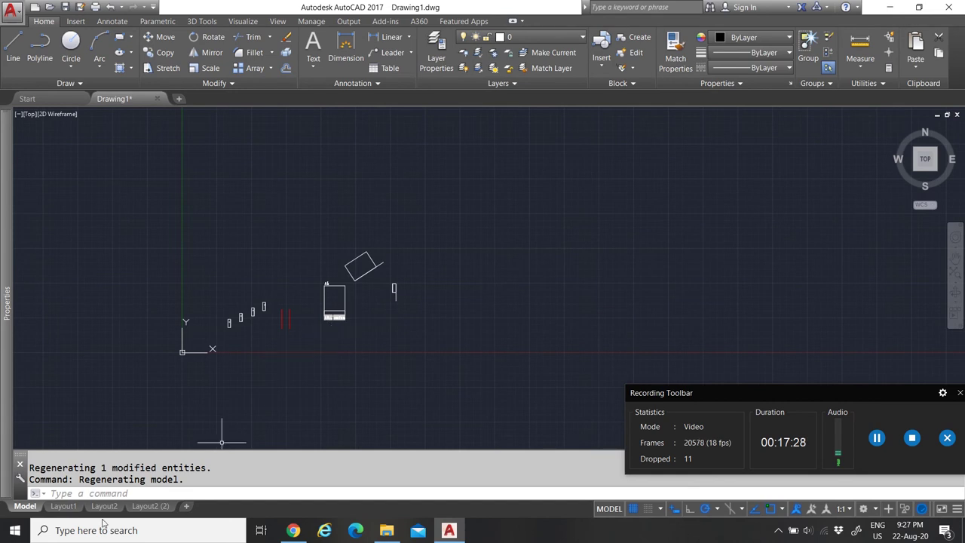
pyautogui.click(63, 505)
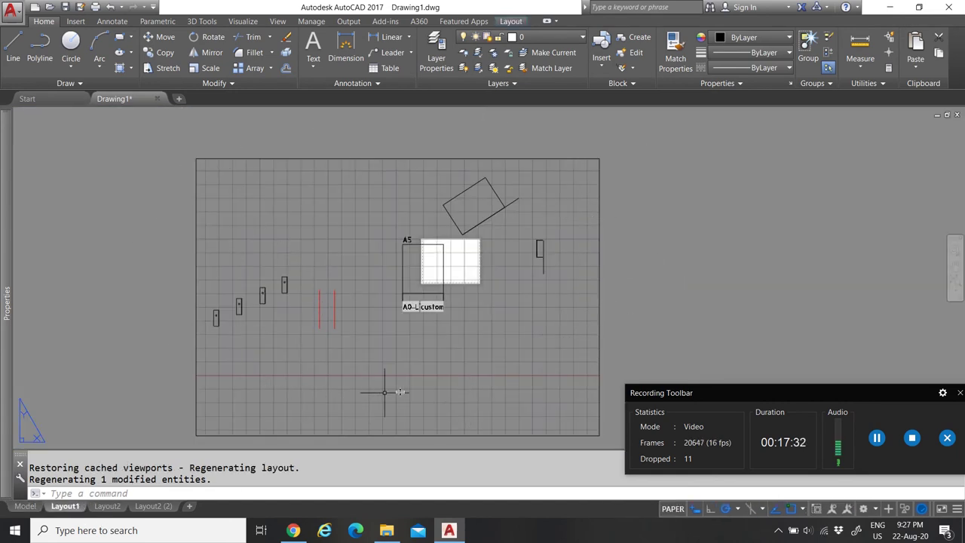
pyautogui.click(107, 506)
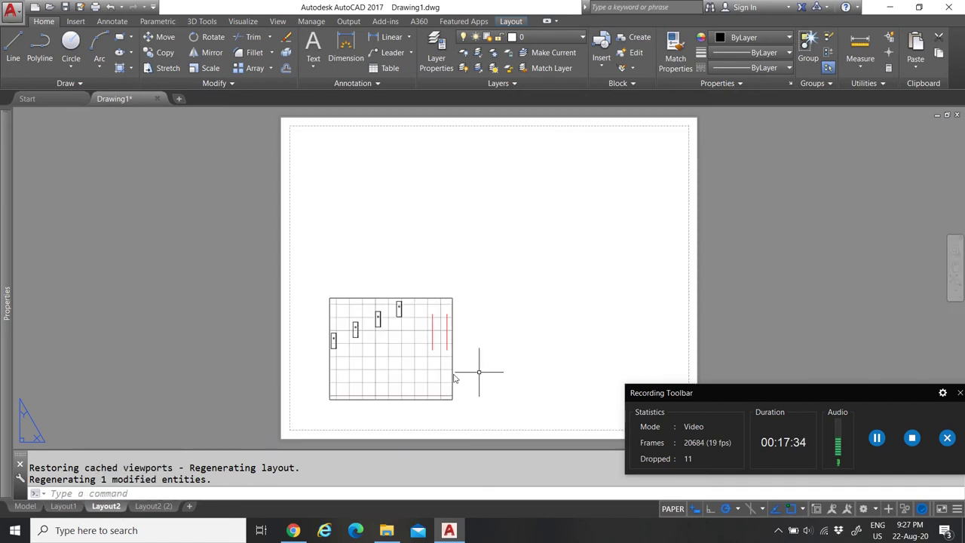
pyautogui.click(153, 507)
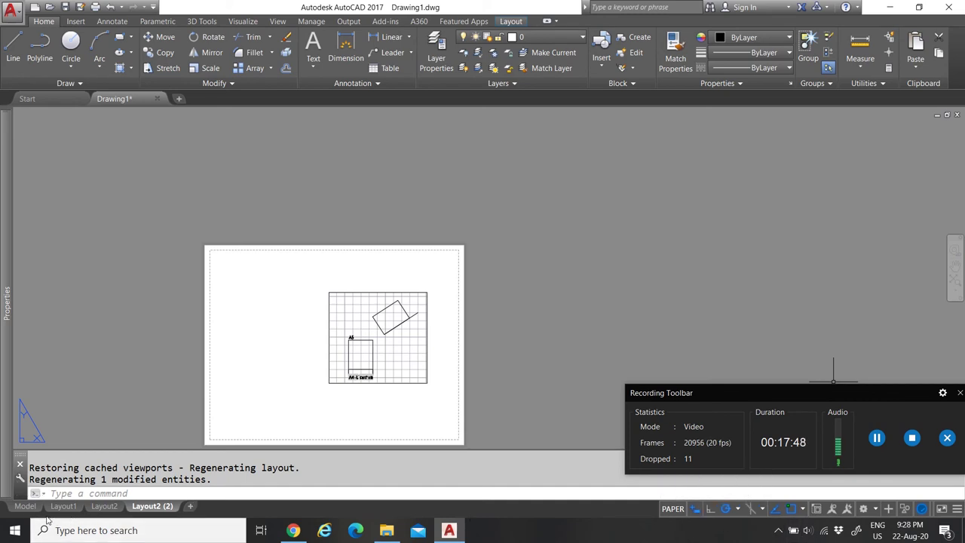
pyautogui.click(25, 506)
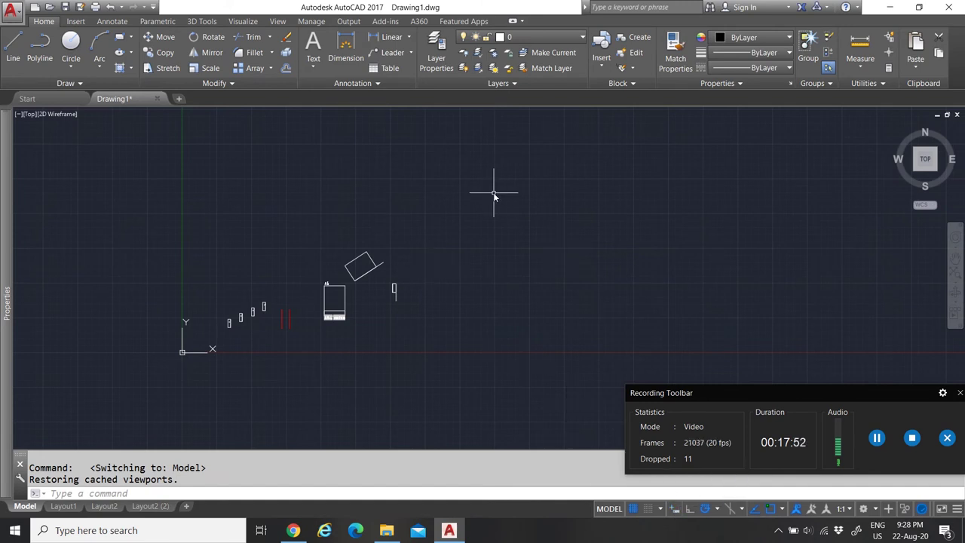
pyautogui.scroll(6, 394, 294)
pyautogui.scroll(-6, 435, 301)
pyautogui.scroll(4, 452, 334)
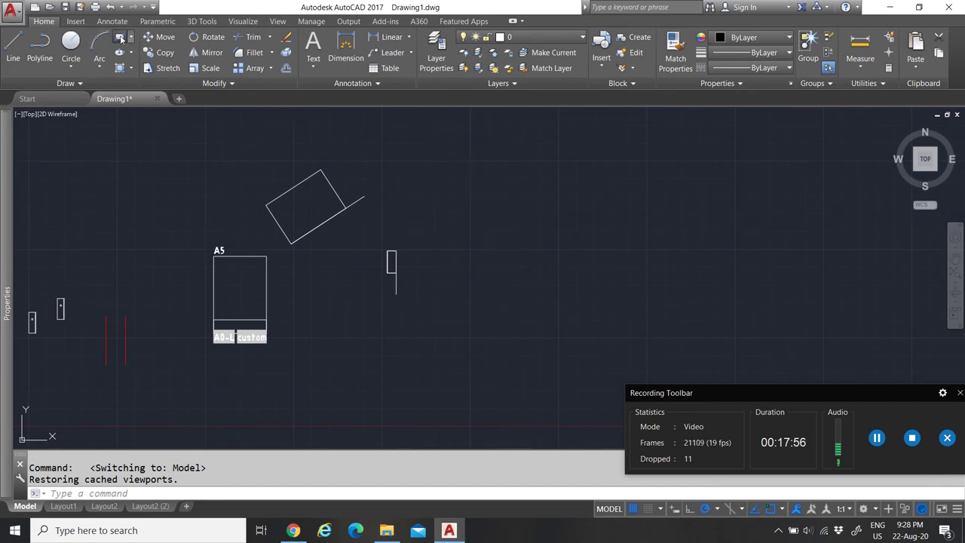
pyautogui.click(119, 37)
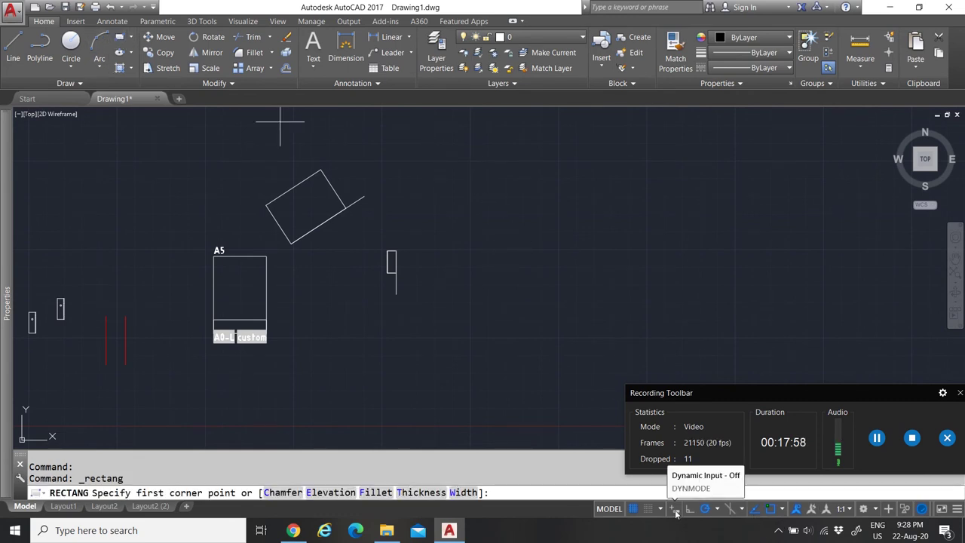
pyautogui.click(487, 260)
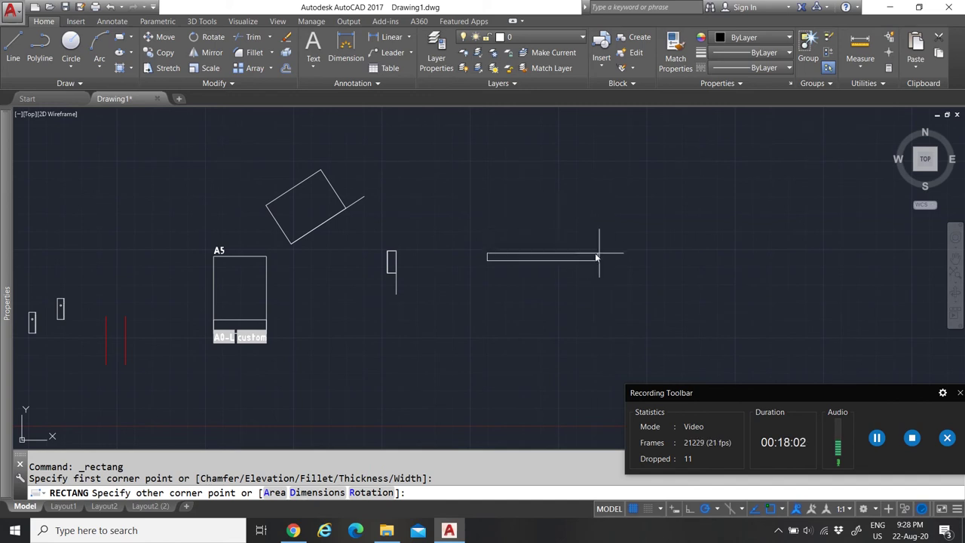
pyautogui.scroll(-4, 555, 302)
pyautogui.scroll(4, 564, 275)
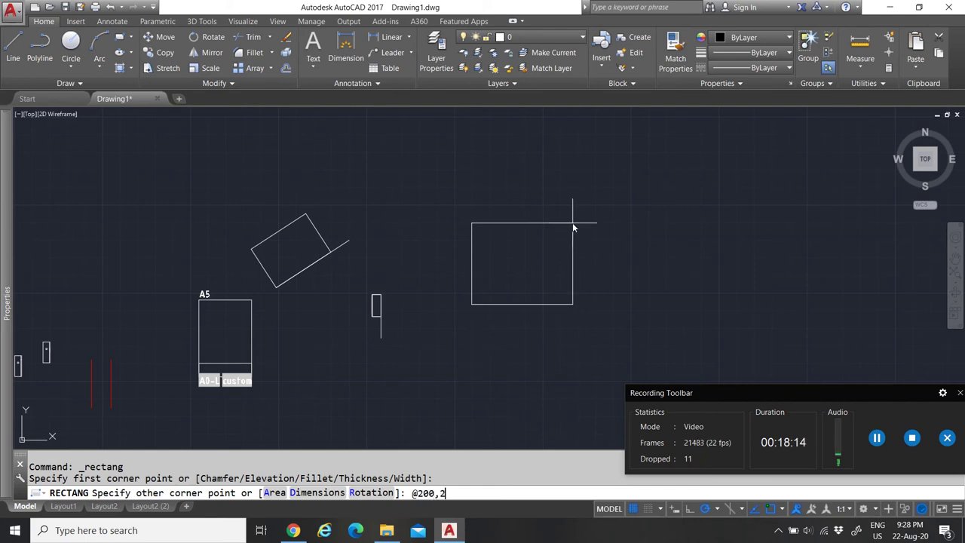
pyautogui.press('Return')
pyautogui.scroll(-6, 462, 367)
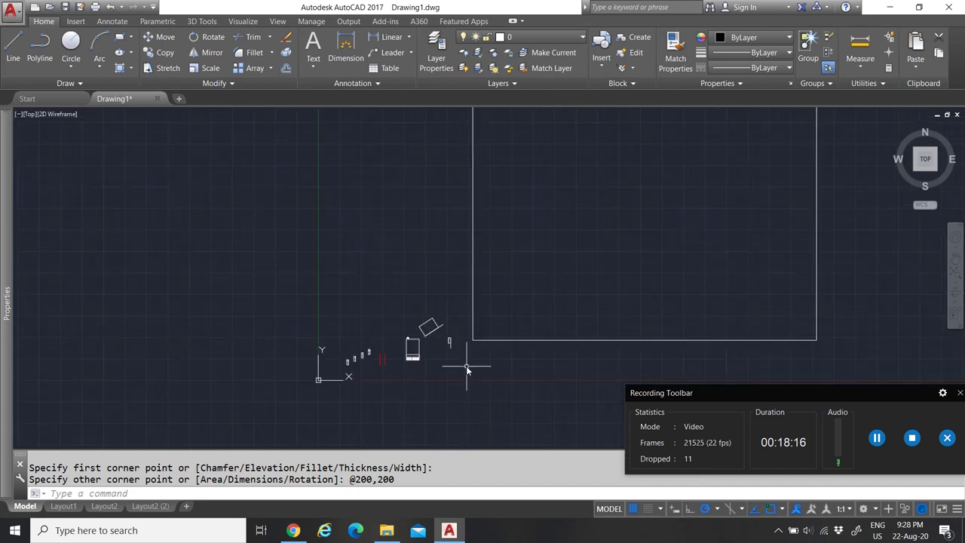
pyautogui.scroll(4, 520, 366)
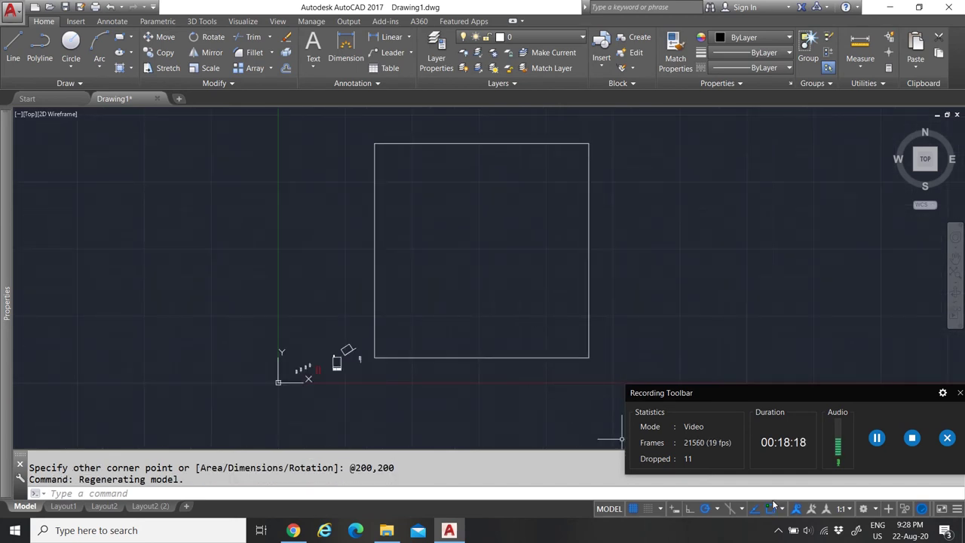
# Using dynamic input, try a rectangle up and across from the square with only 200 entered for its opposite corner, and delete it
pyautogui.click(119, 37)
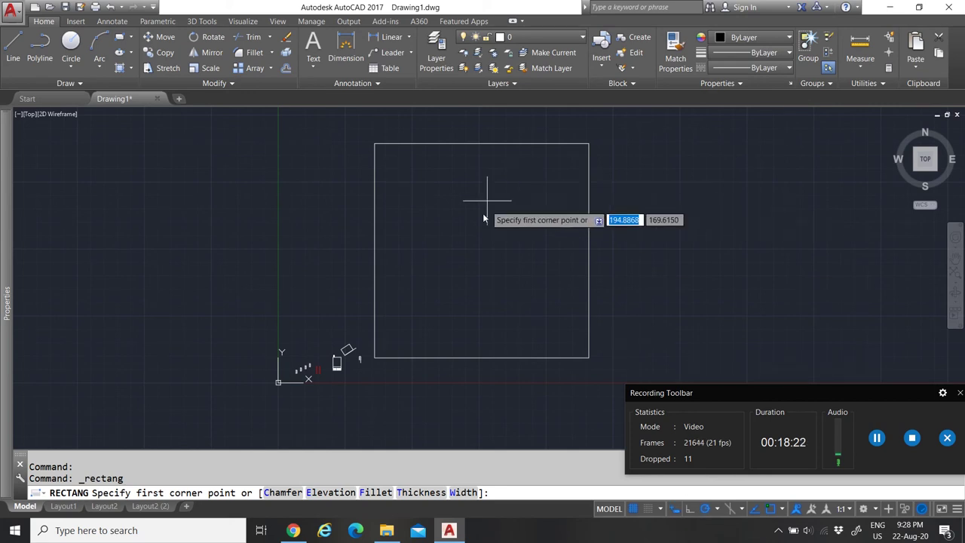
pyautogui.moveTo(754, 98); pyautogui.dragTo(538, 229, button='middle')
pyautogui.click(504, 301)
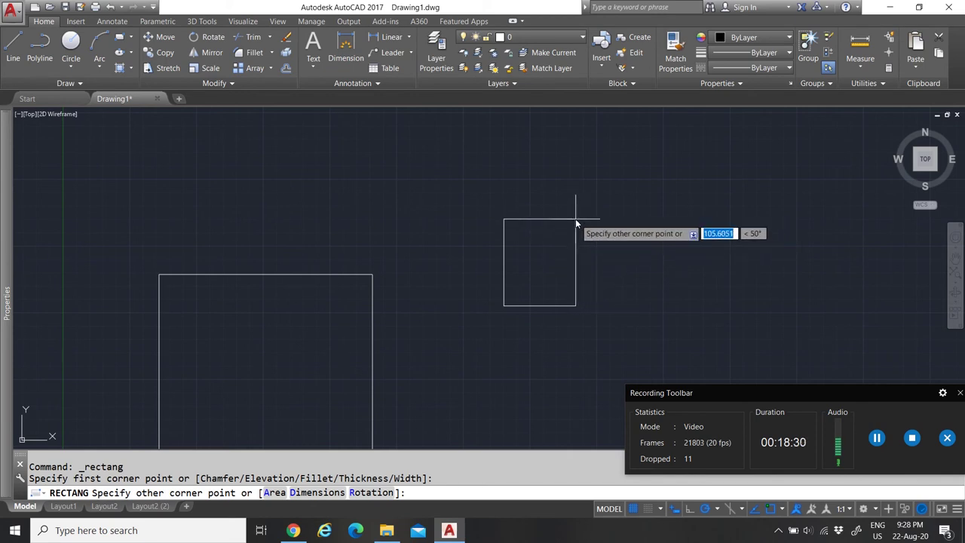
pyautogui.scroll(-2, 525, 224)
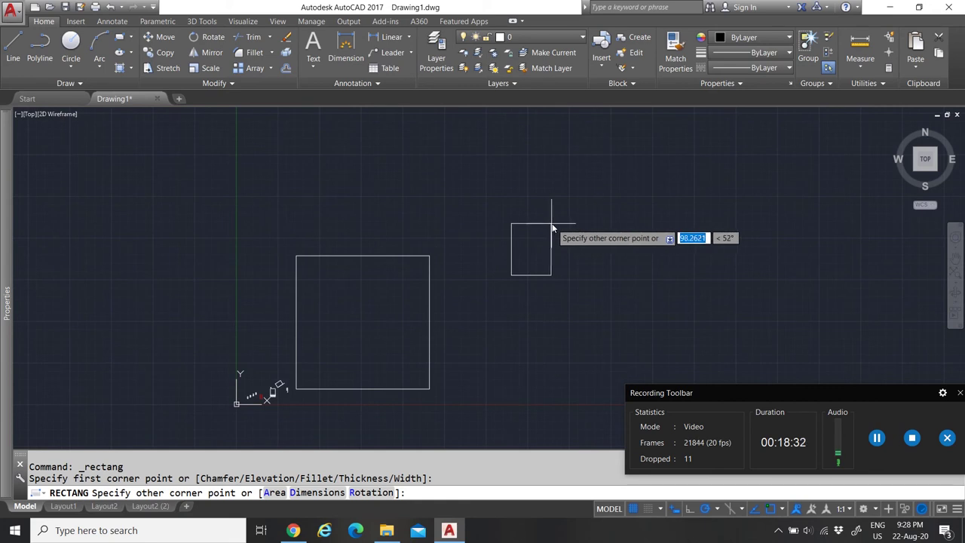
pyautogui.write('200')
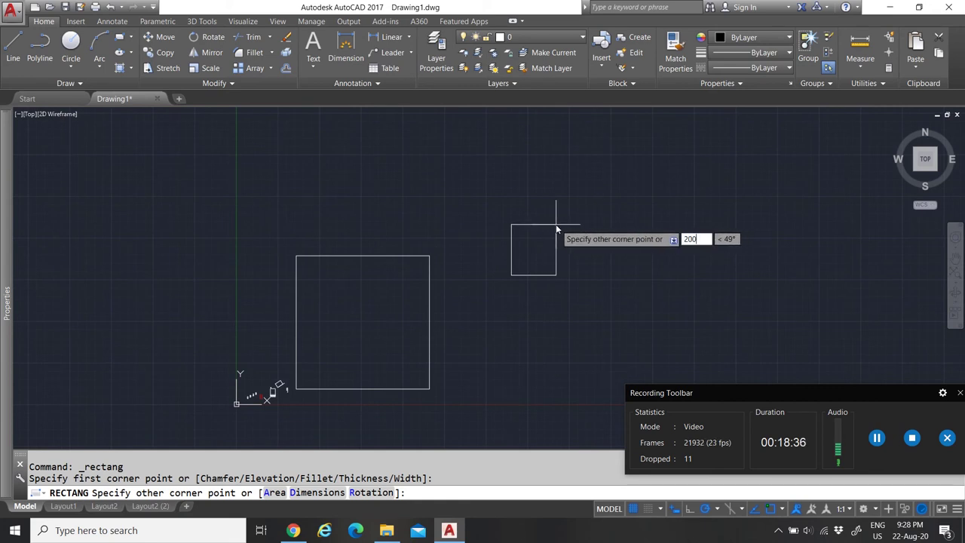
pyautogui.press('Return')
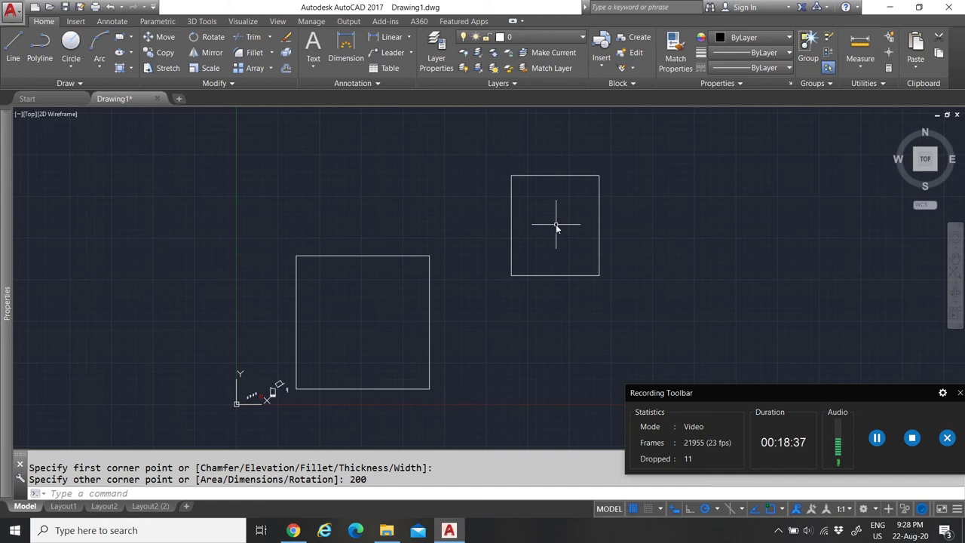
pyautogui.click(603, 172)
pyautogui.click(588, 176)
pyautogui.press('Delete')
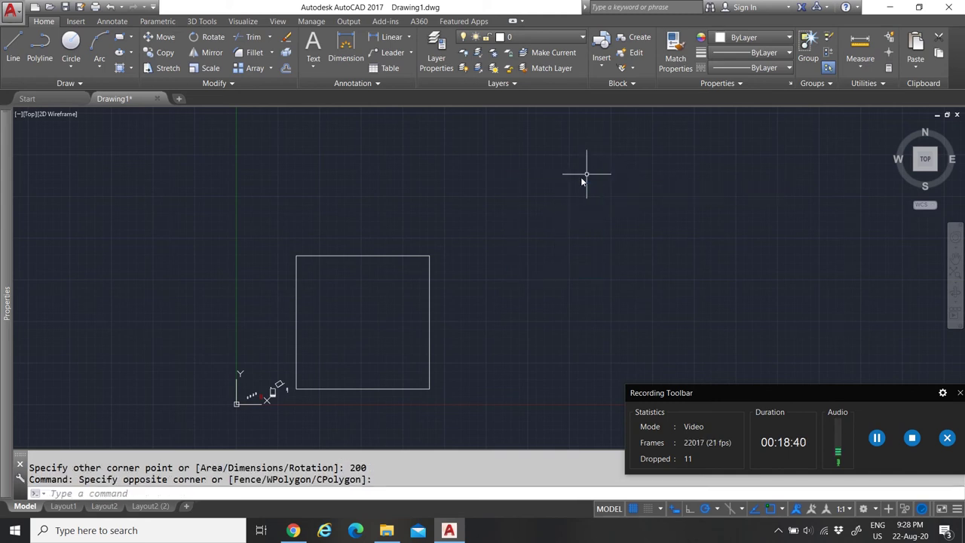
# Draw a rectangle 200 wide and 300 high up and across from the square, entering both dimensions through dynamic input
pyautogui.click(119, 37)
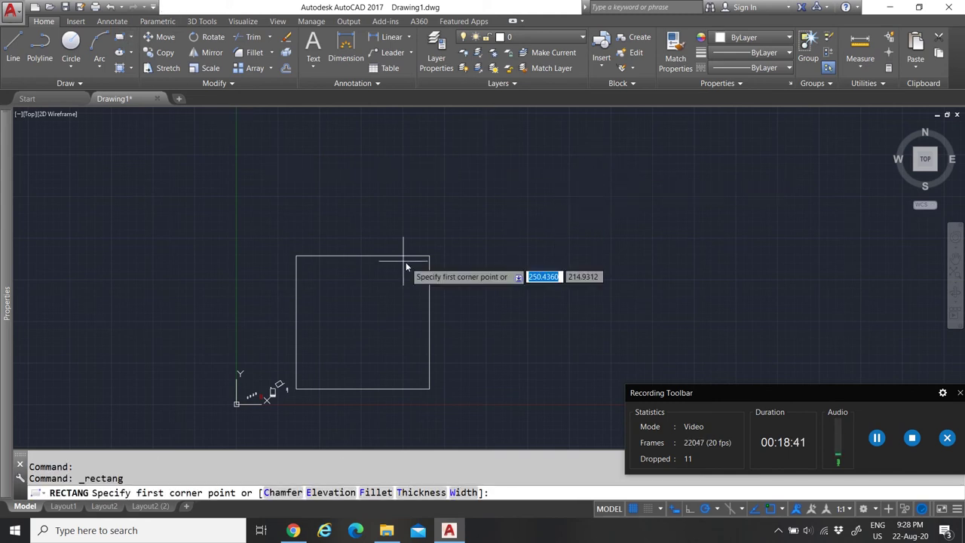
pyautogui.click(487, 294)
pyautogui.write('200')
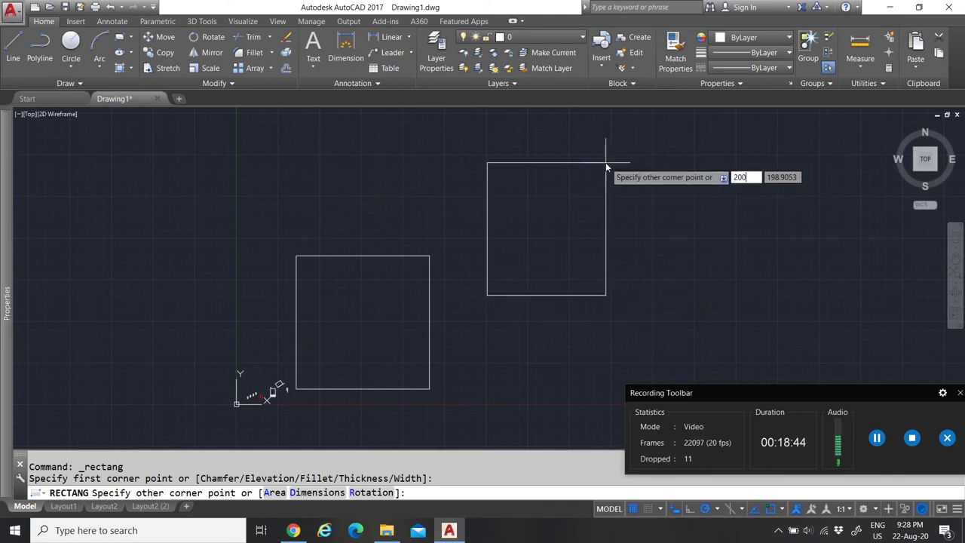
pyautogui.press('Tab')
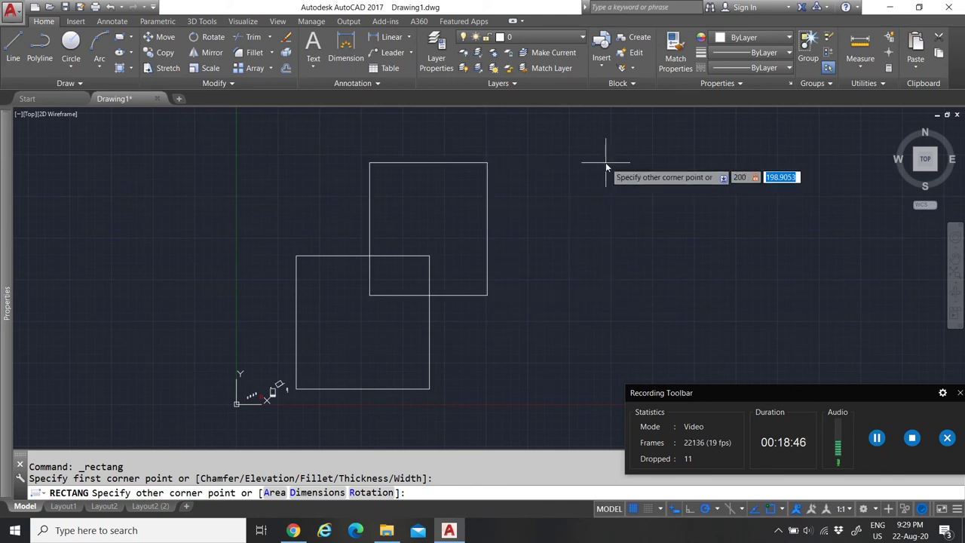
pyautogui.write('200')
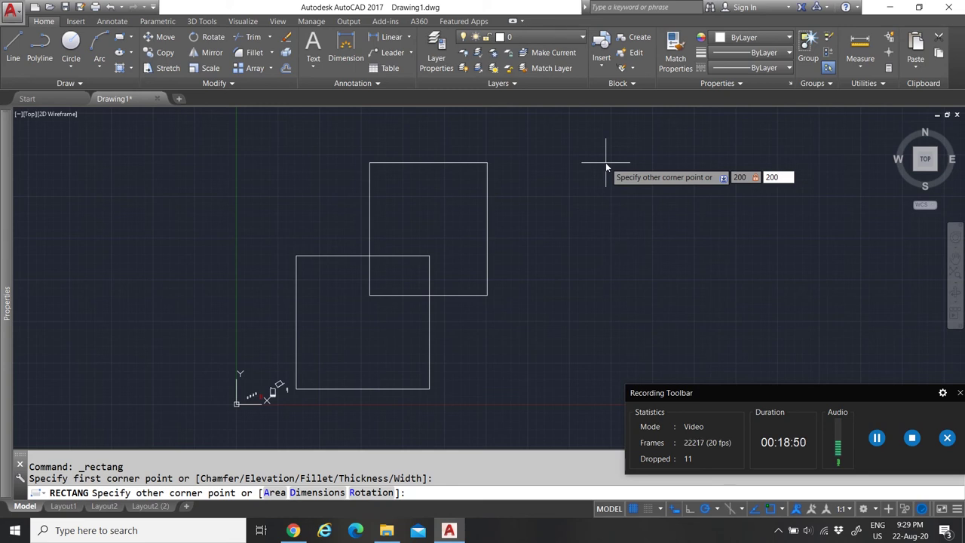
pyautogui.press('Tab')
pyautogui.press('Tab')
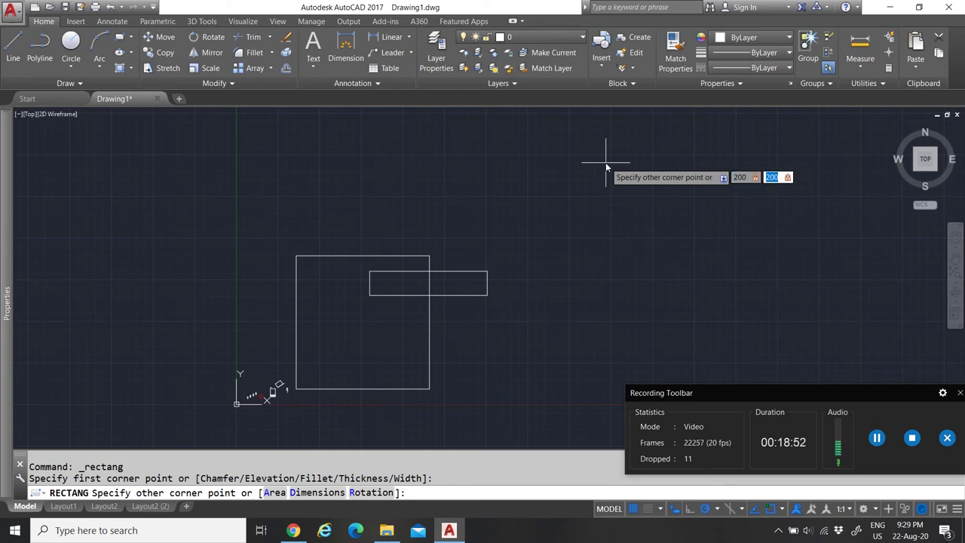
pyautogui.press('Tab')
pyautogui.press('Tab')
pyautogui.write('300')
pyautogui.press('Tab')
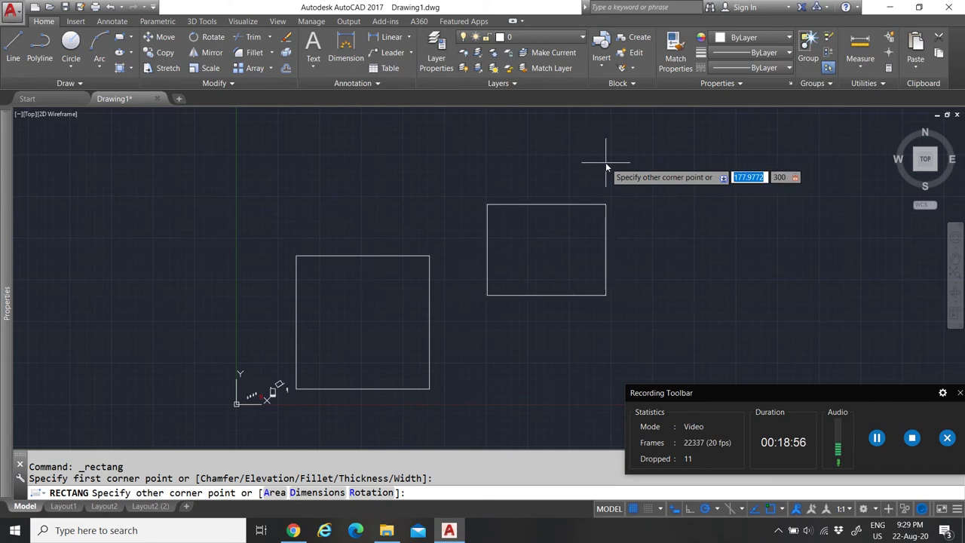
pyautogui.write('200')
pyautogui.press('Return')
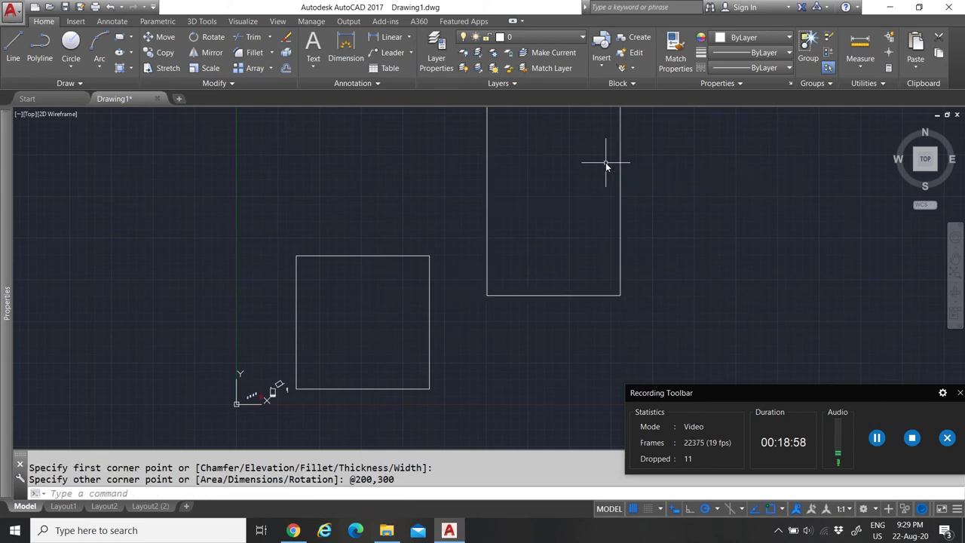
pyautogui.moveTo(572, 185); pyautogui.dragTo(556, 194, button='middle')
pyautogui.scroll(-4, 556, 190)
pyautogui.scroll(2, 554, 188)
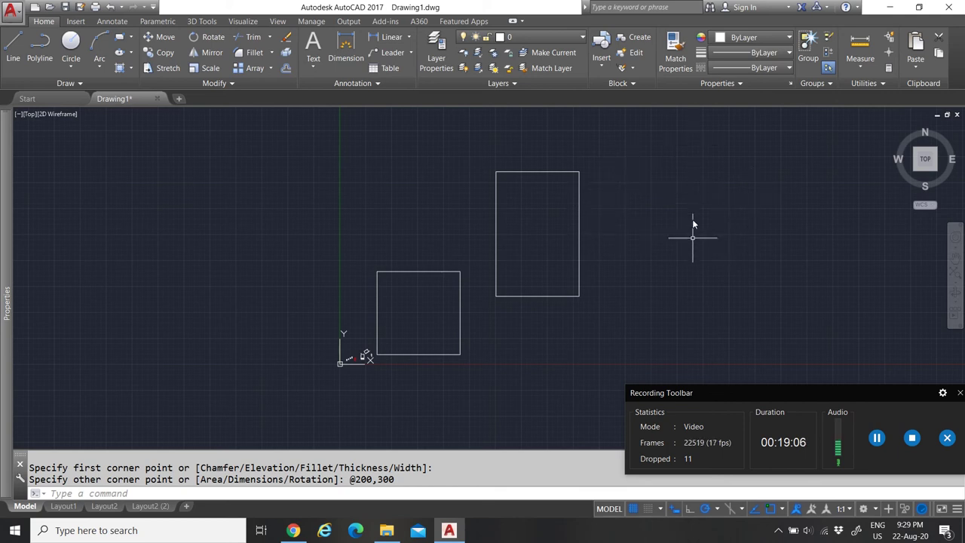
# Try a line below the tall rectangle, alternating between Ortho mode and polar tracking, and cancel it with polar tracking on
pyautogui.click(689, 510)
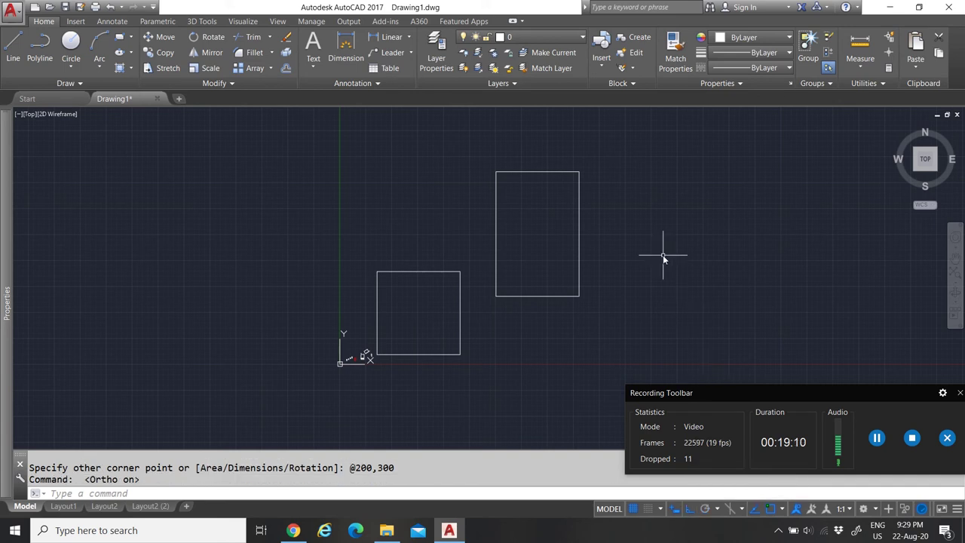
pyautogui.click(689, 511)
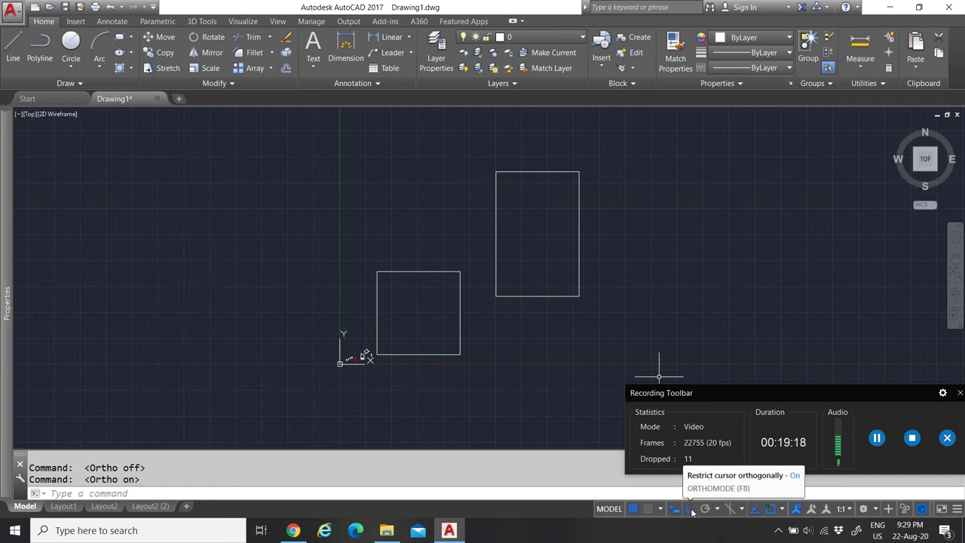
pyautogui.click(13, 47)
pyautogui.scroll(-1, 542, 374)
pyautogui.scroll(2, 581, 354)
pyautogui.click(592, 343)
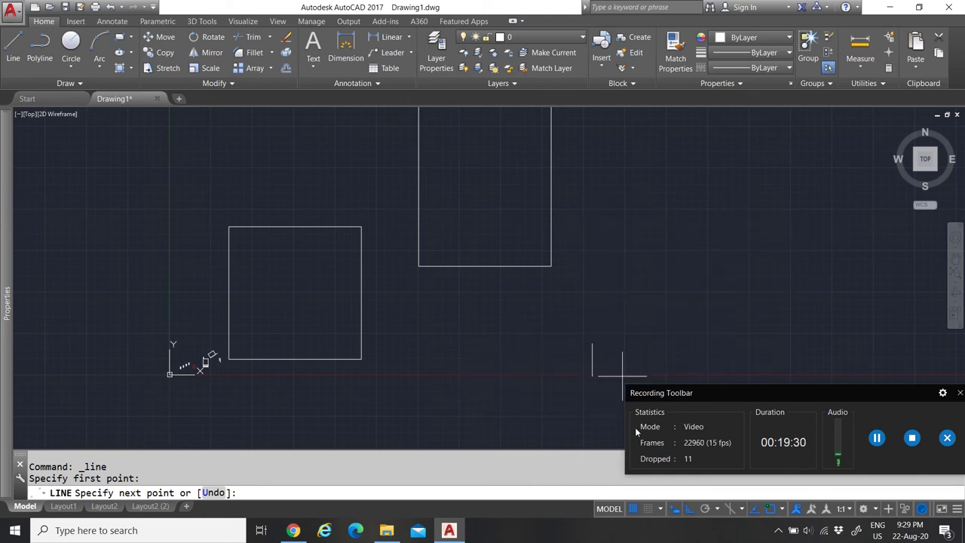
pyautogui.click(704, 509)
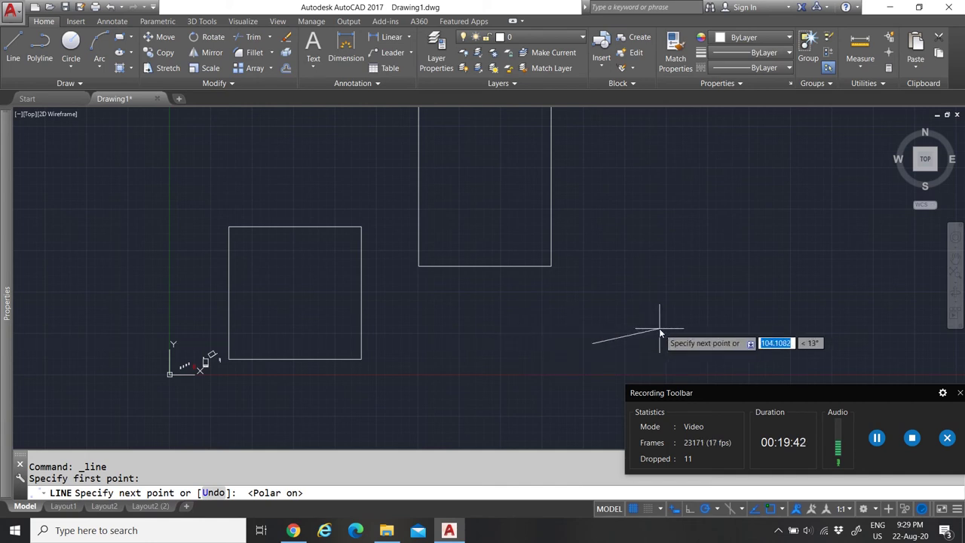
pyautogui.click(689, 509)
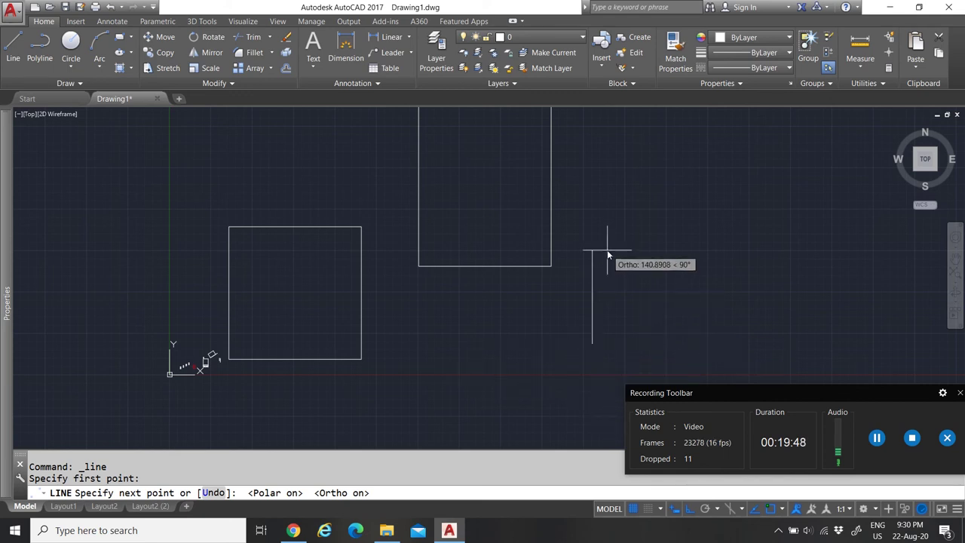
pyautogui.click(706, 509)
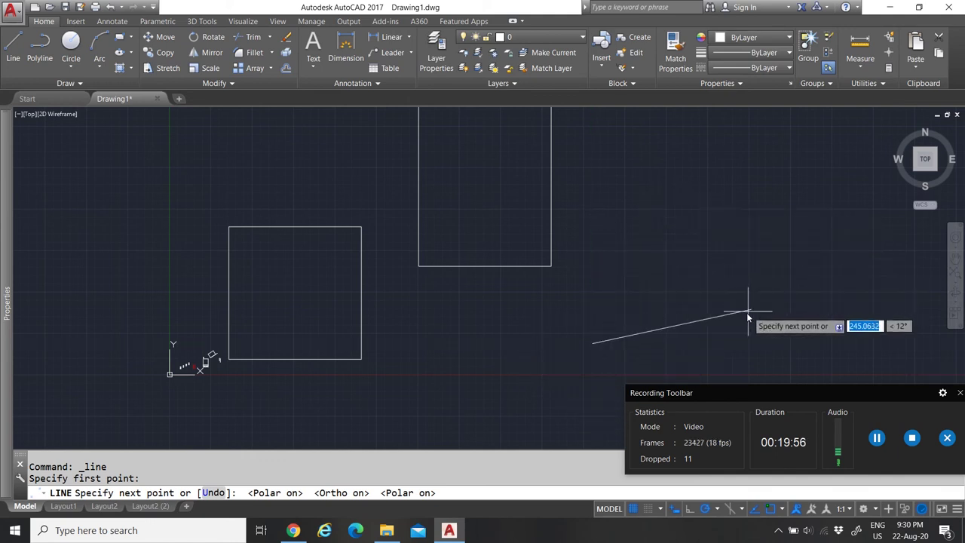
pyautogui.press('Escape')
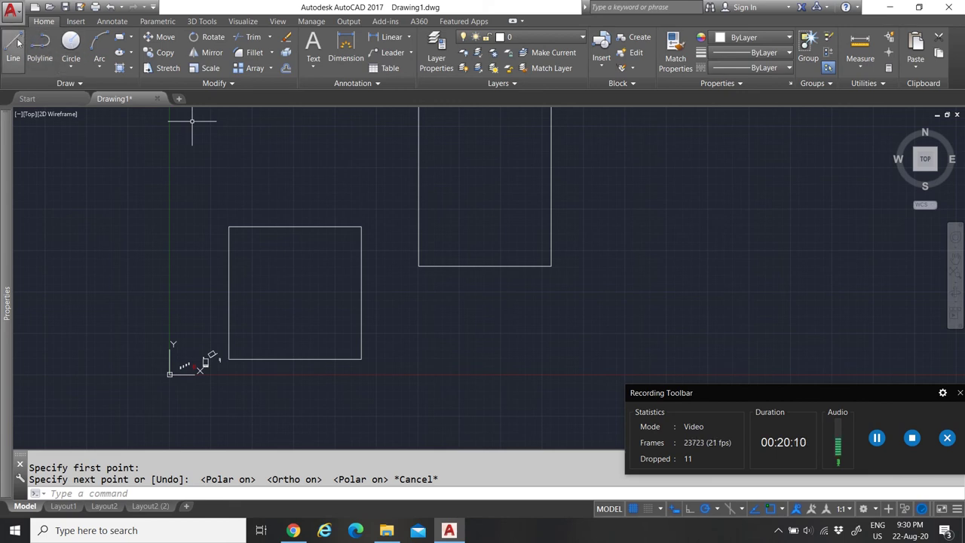
# Start a rectangle and try picking the tall rectangle's lower-right corner with object snap turned off
pyautogui.click(120, 37)
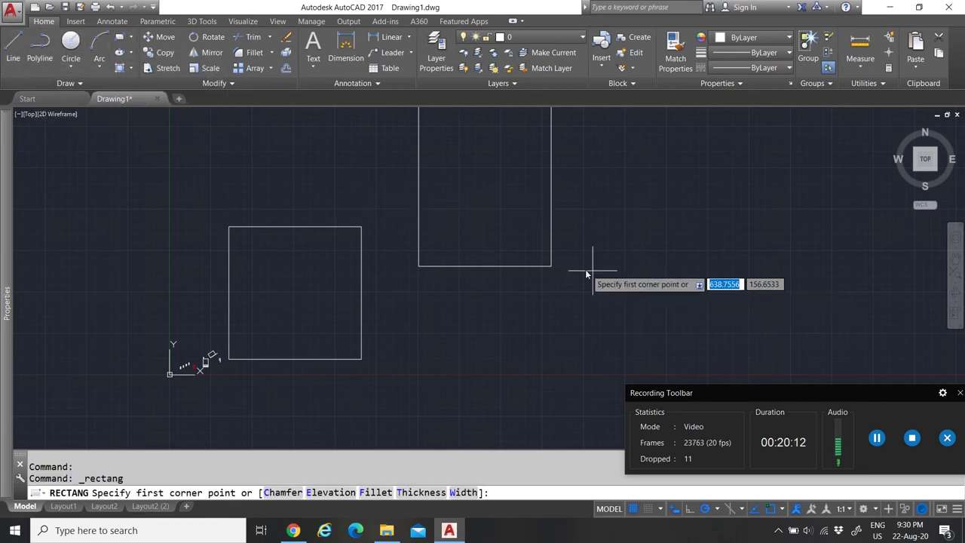
pyautogui.scroll(-5, 470, 317)
pyautogui.scroll(8, 475, 307)
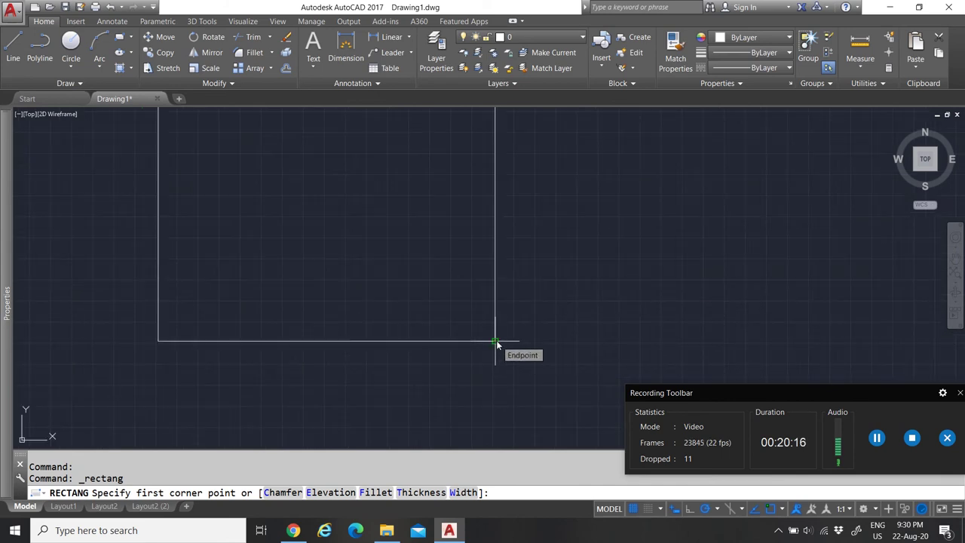
pyautogui.scroll(-4, 517, 332)
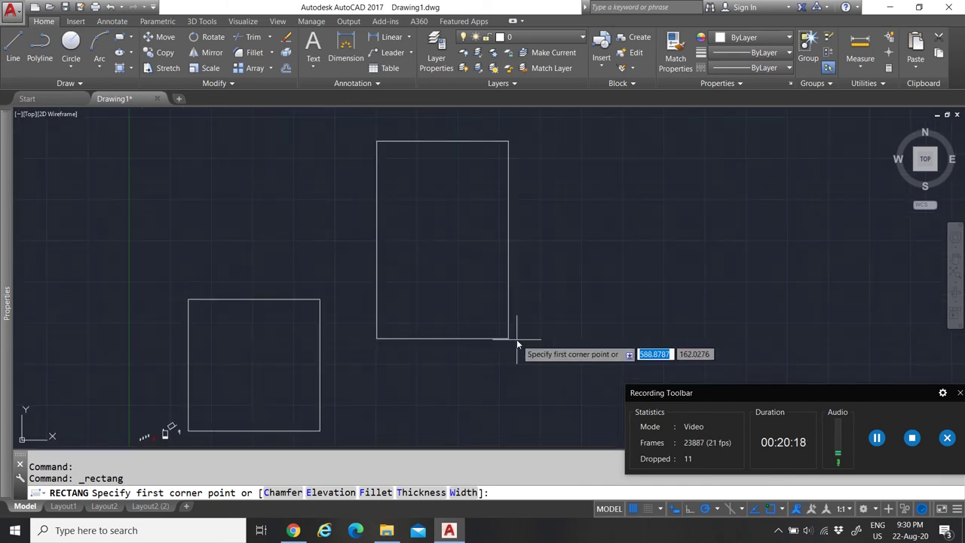
pyautogui.scroll(4, 506, 323)
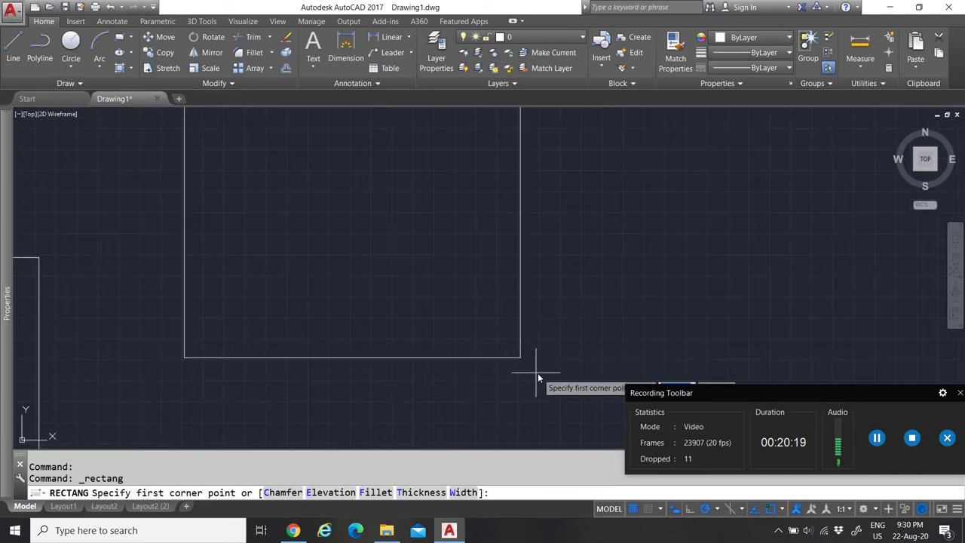
pyautogui.click(767, 511)
pyautogui.scroll(2, 530, 359)
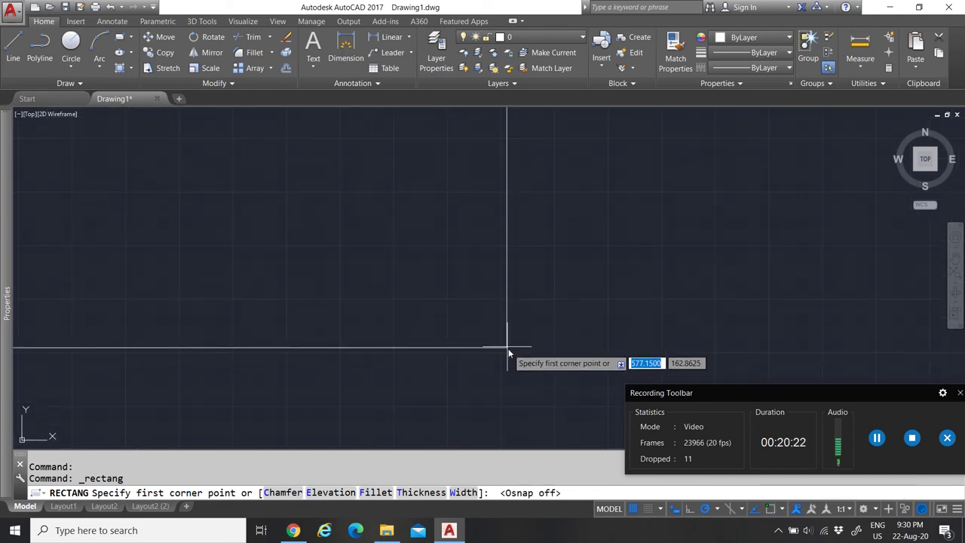
pyautogui.moveTo(502, 358)
pyautogui.mouseDown(button='middle')
pyautogui.moveTo(538, 333)
pyautogui.moveTo(471, 341)
pyautogui.moveTo(379, 310)
pyautogui.mouseUp(button='middle')
pyautogui.scroll(2, 375, 320)
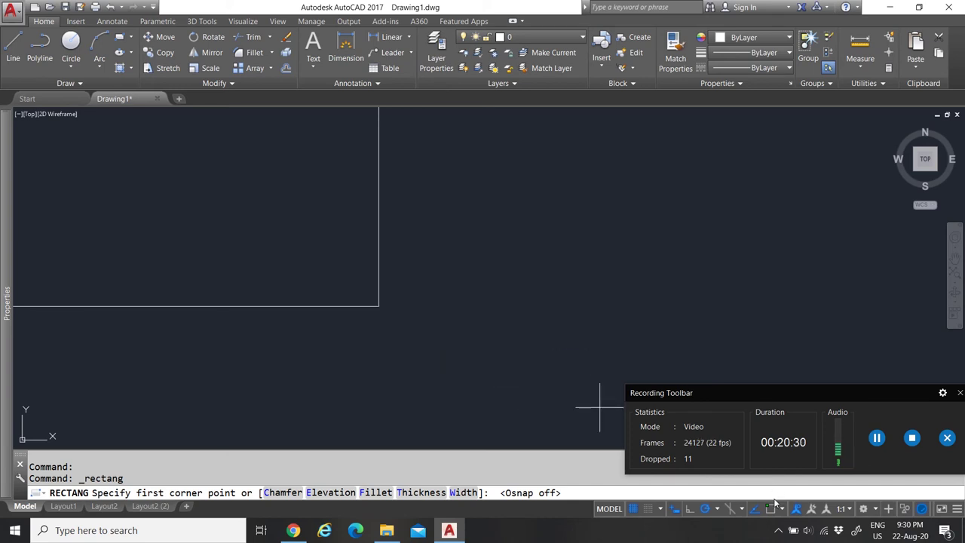
# Turn object snap back on, test snapping to points on the tall rectangle, and cancel the new rectangle
pyautogui.click(772, 506)
pyautogui.moveTo(386, 312)
pyautogui.mouseDown(button='middle')
pyautogui.moveTo(446, 320)
pyautogui.moveTo(452, 269)
pyautogui.moveTo(440, 336)
pyautogui.moveTo(447, 360)
pyautogui.mouseUp(button='middle')
pyautogui.scroll(-1, 437, 315)
pyautogui.scroll(-1, 445, 353)
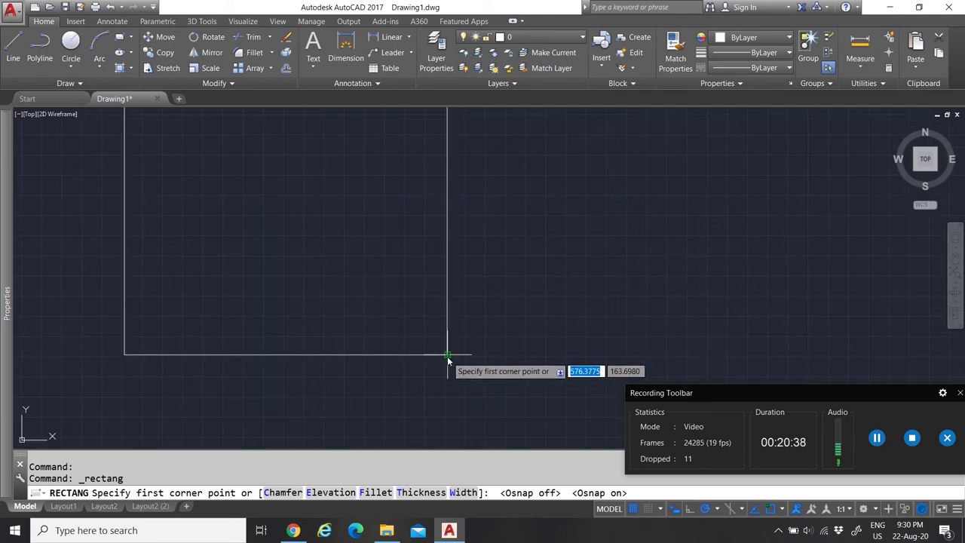
pyautogui.scroll(-3, 448, 361)
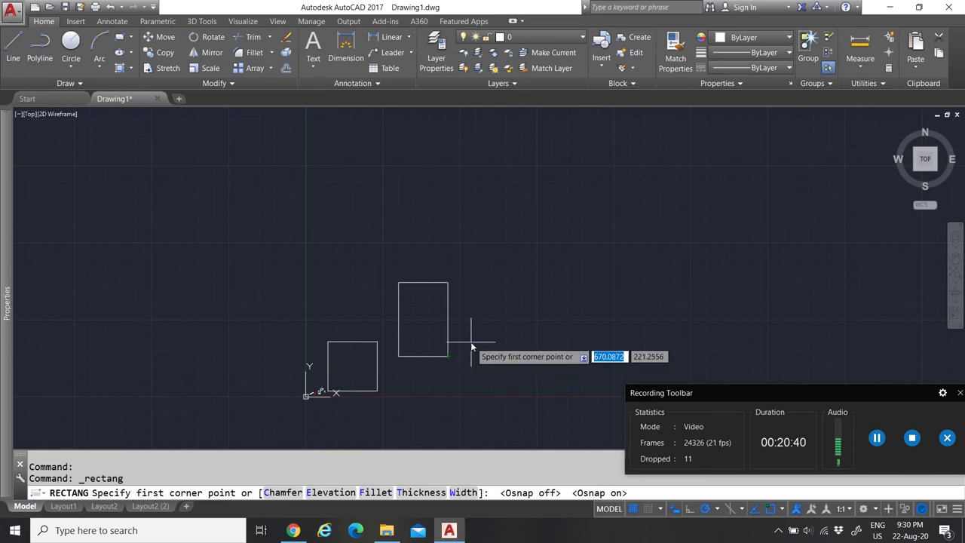
pyautogui.scroll(3, 469, 339)
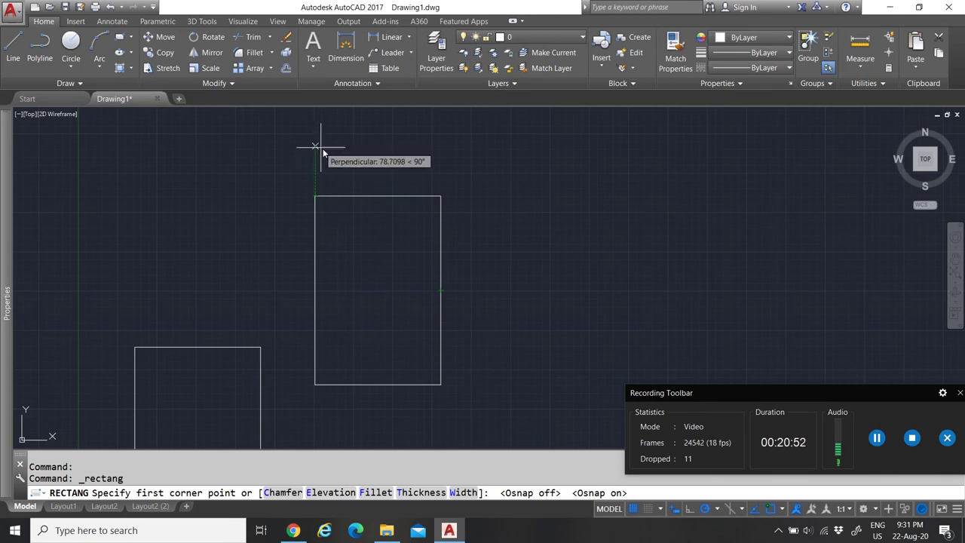
pyautogui.press('Escape')
# View the list of available object snap modes
pyautogui.click(782, 509)
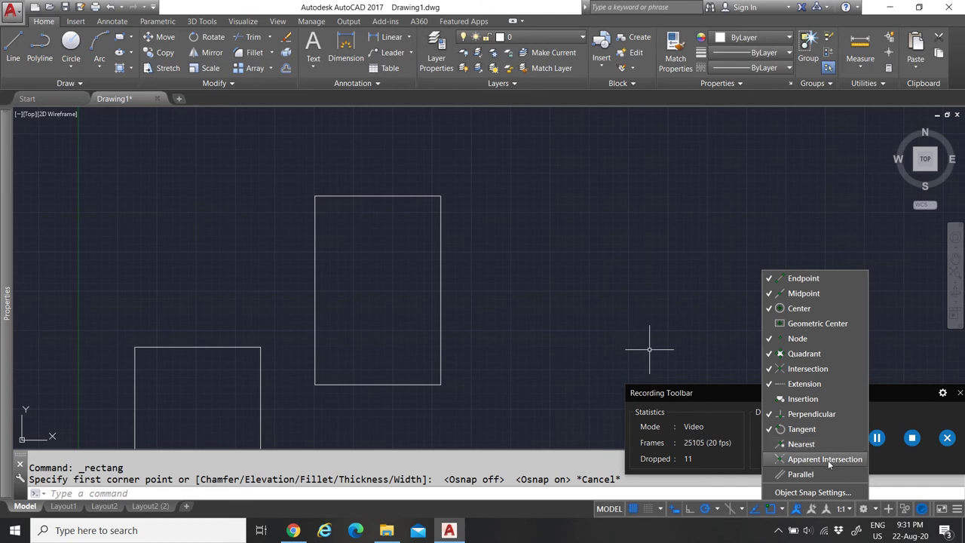
pyautogui.click(440, 193)
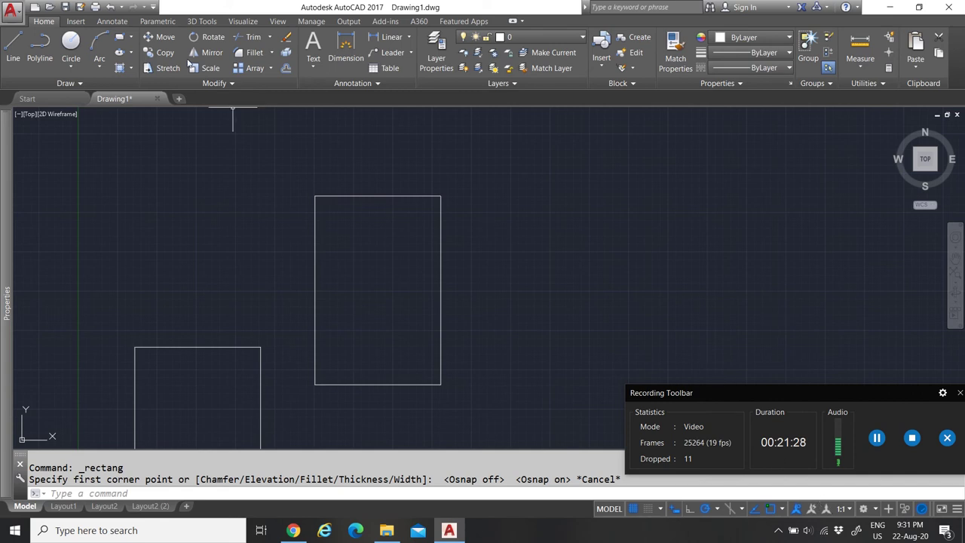
pyautogui.click(71, 50)
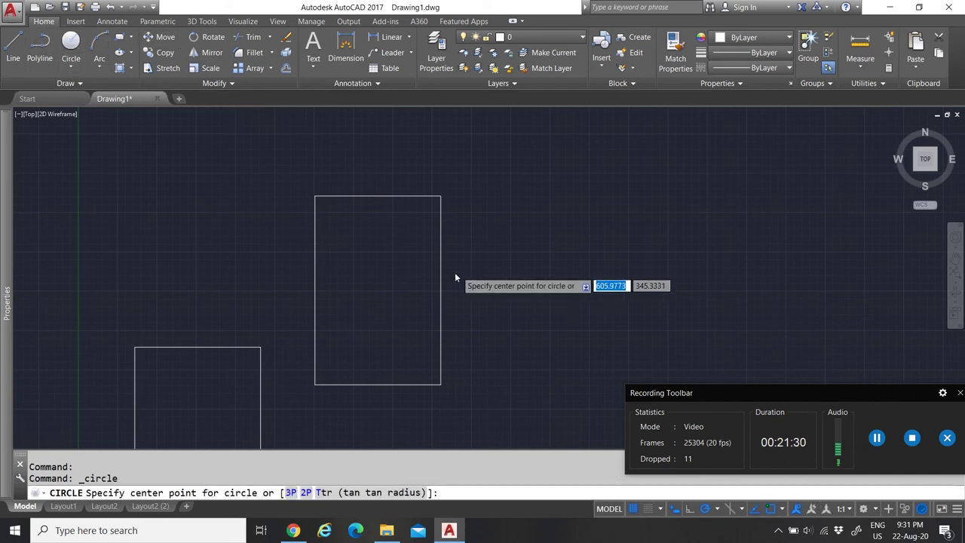
pyautogui.scroll(2, 388, 309)
pyautogui.scroll(-2, 388, 319)
pyautogui.scroll(2, 394, 317)
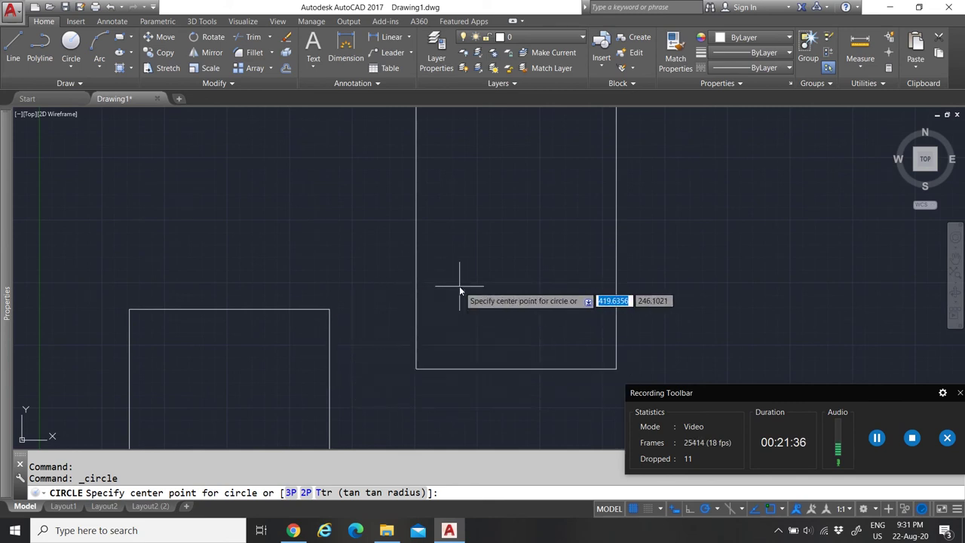
pyautogui.press('Escape')
pyautogui.scroll(-2, 465, 301)
pyautogui.scroll(2, 482, 286)
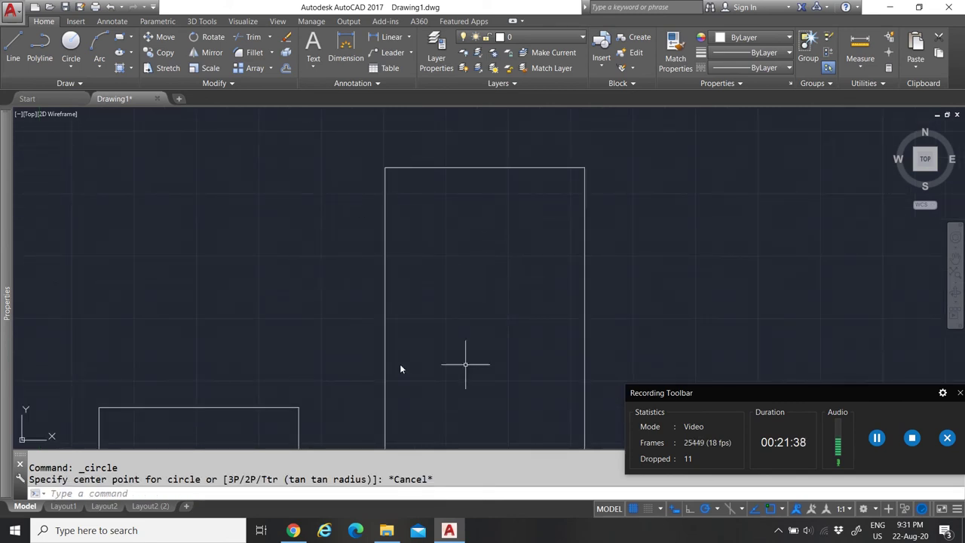
pyautogui.scroll(-5, 362, 286)
pyautogui.scroll(4, 242, 275)
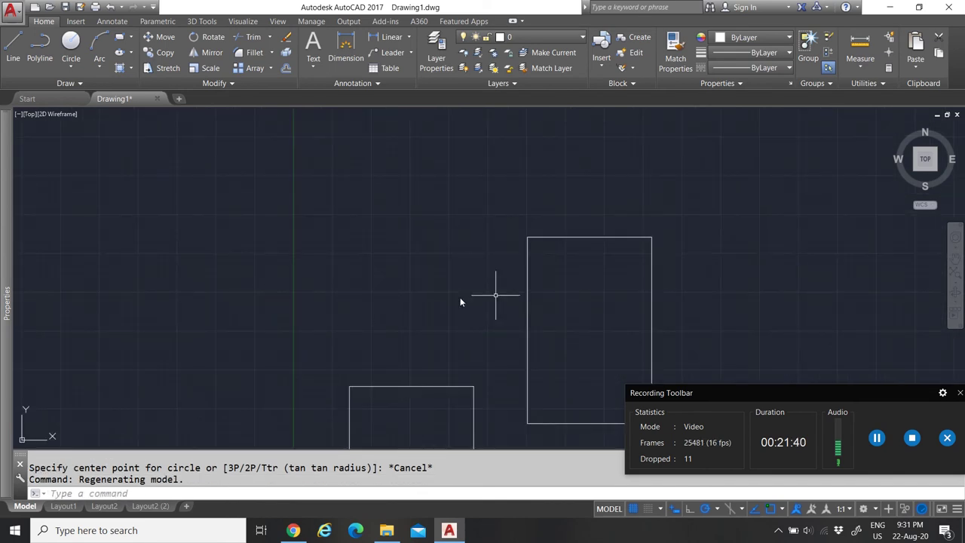
pyautogui.scroll(-4, 460, 301)
pyautogui.scroll(3, 435, 288)
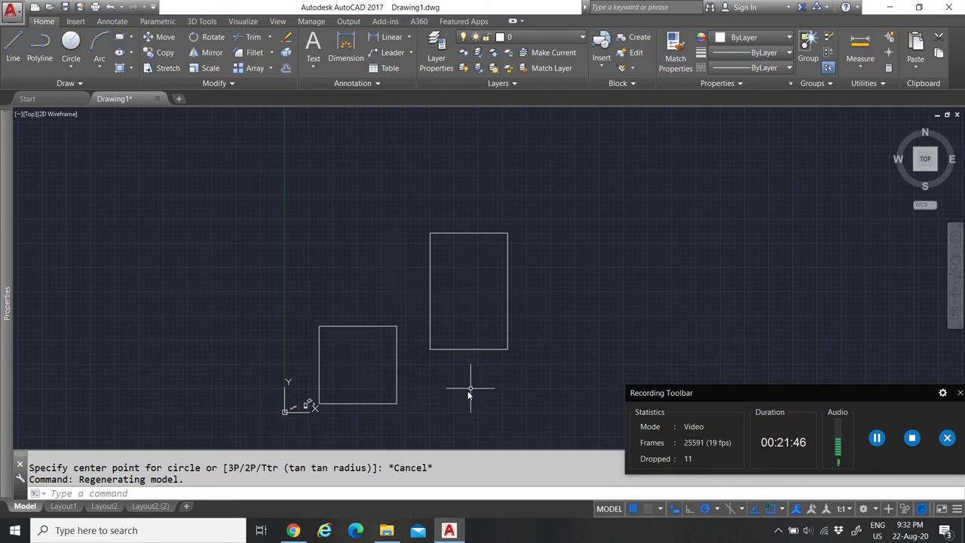
# Review the object snap modes again and view the list of annotation scales
pyautogui.click(781, 511)
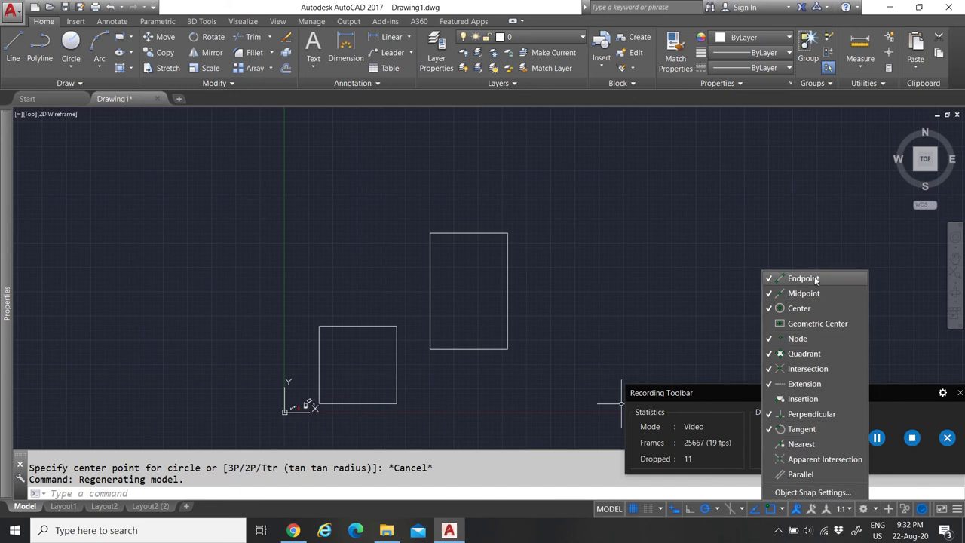
pyautogui.click(820, 338)
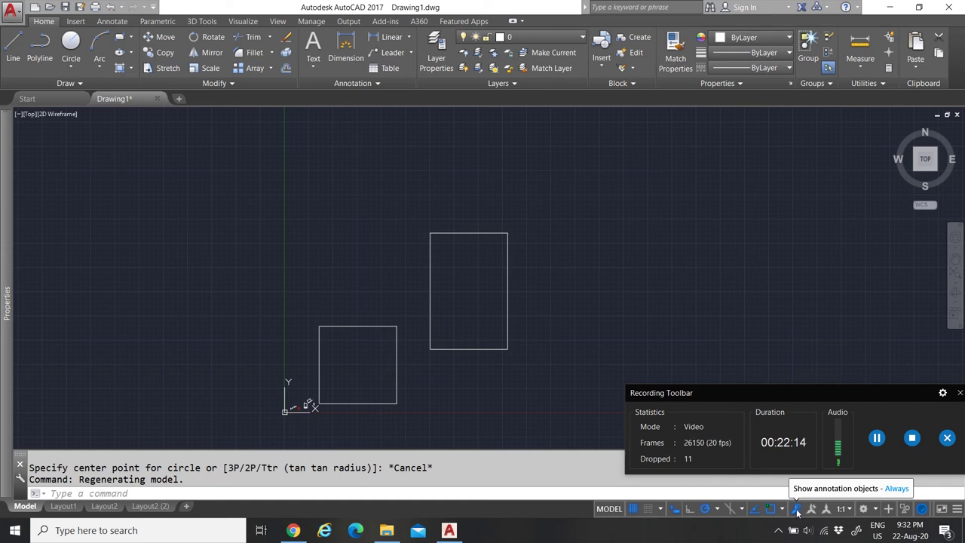
pyautogui.click(851, 510)
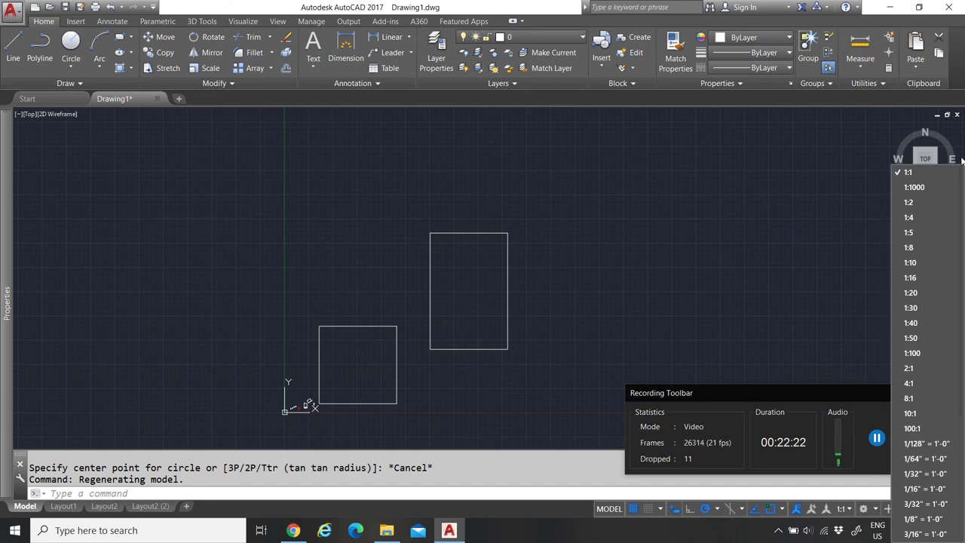
pyautogui.click(875, 377)
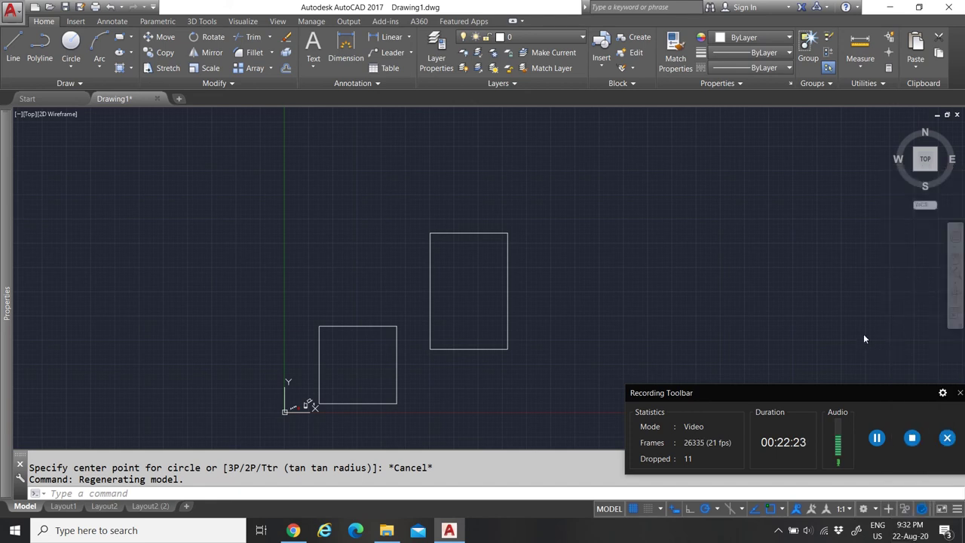
# Review the list of available workspaces and the interface elements a workspace arranges, keeping the current workspace
pyautogui.click(877, 508)
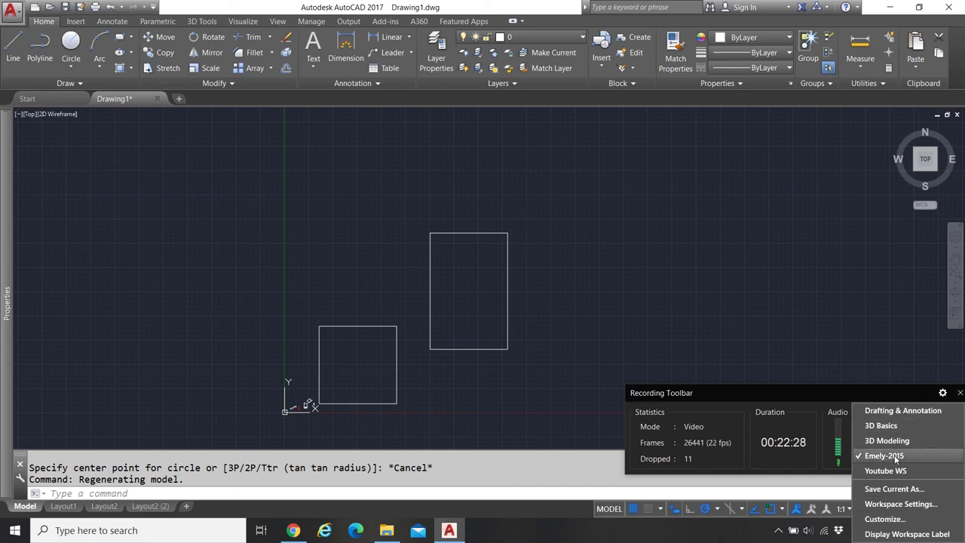
pyautogui.click(573, 258)
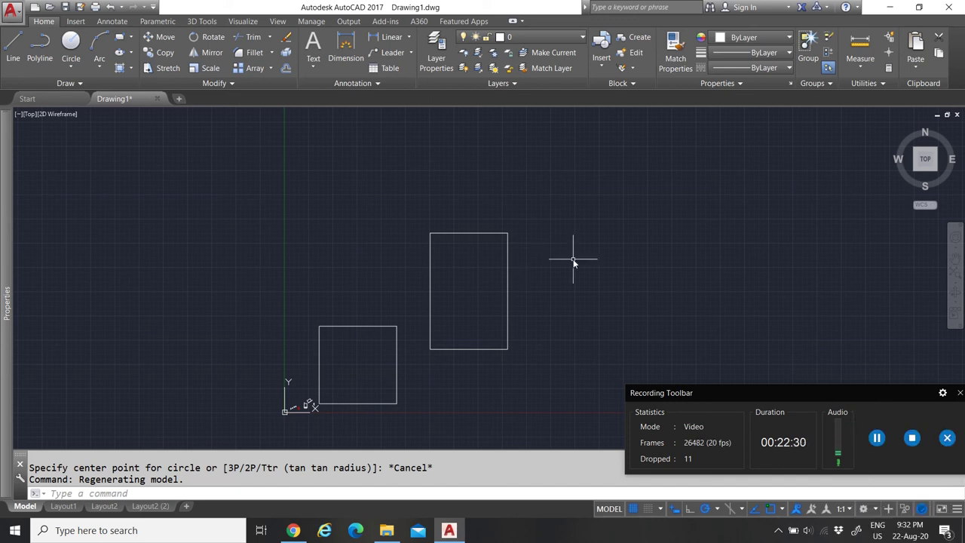
pyautogui.scroll(-5, 437, 228)
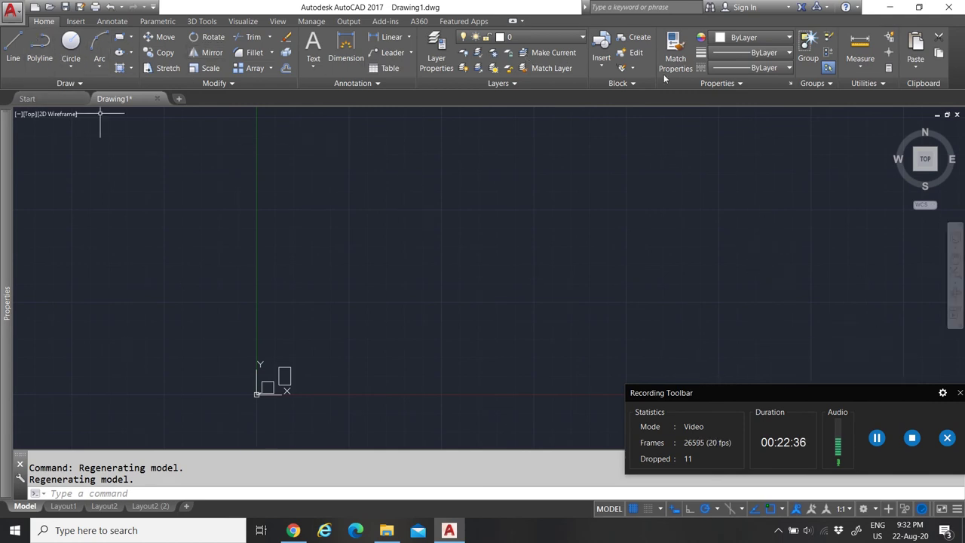
pyautogui.click(872, 509)
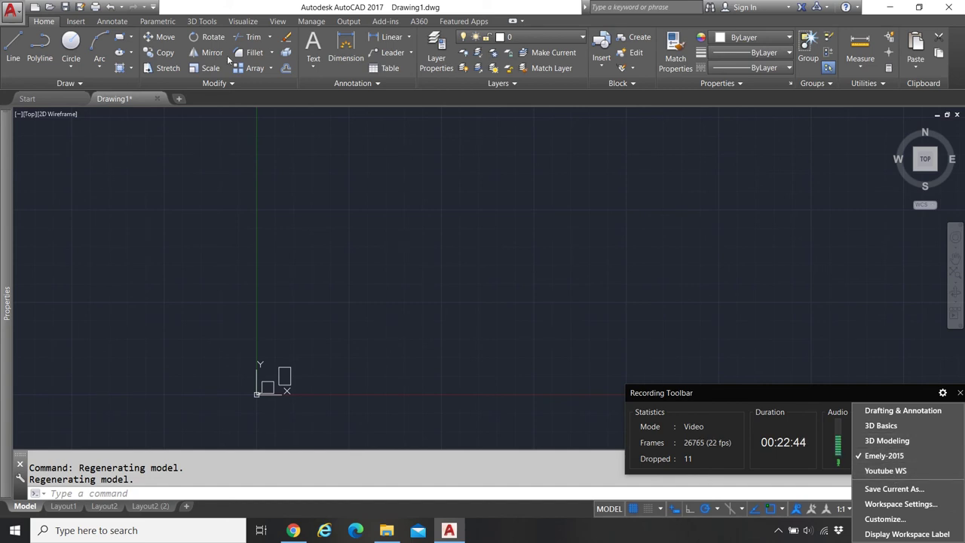
pyautogui.click(817, 354)
pyautogui.moveTo(6, 298)
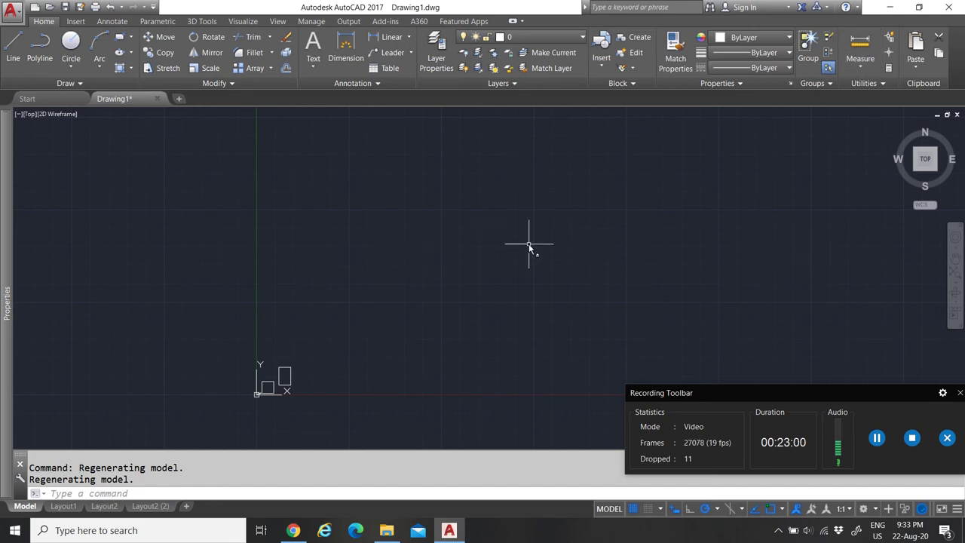
# Turn the annotation monitor on and back off
pyautogui.click(888, 511)
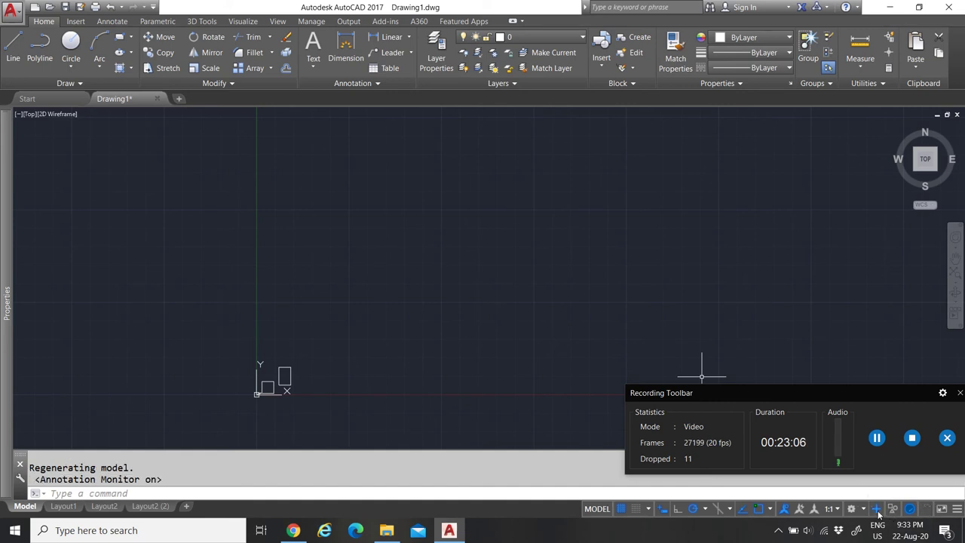
pyautogui.click(877, 509)
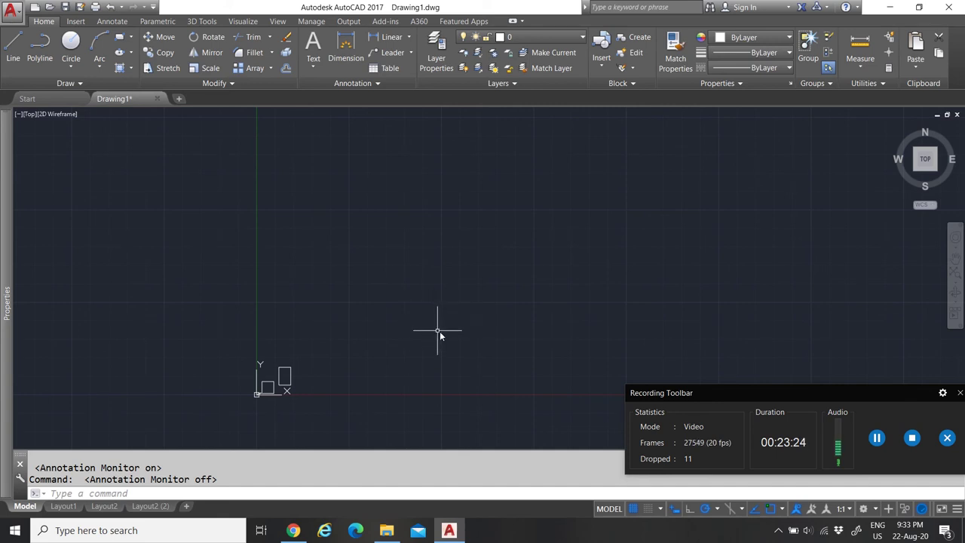
# Look at the drawing objects in Layout1 and return to model space
pyautogui.click(71, 508)
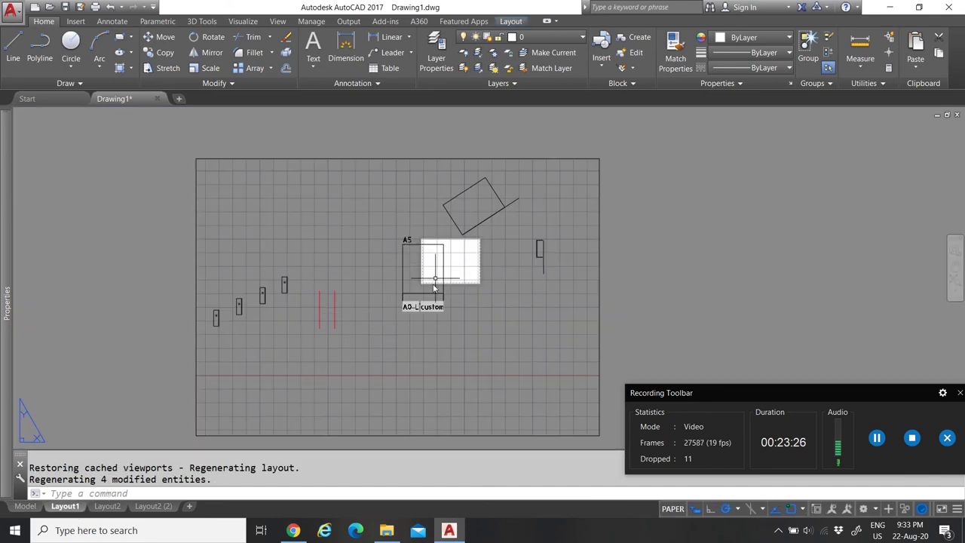
pyautogui.scroll(3, 458, 315)
pyautogui.click(733, 285)
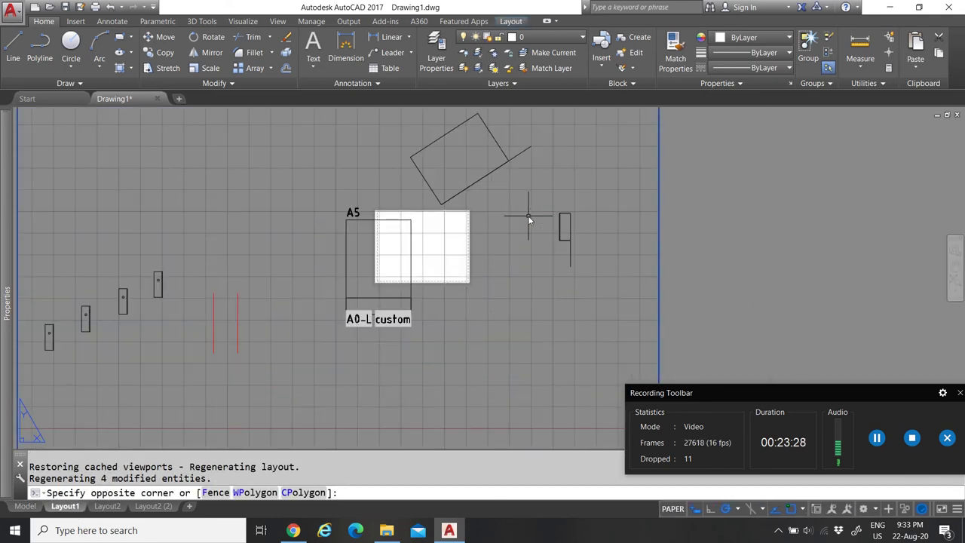
pyautogui.press('Escape')
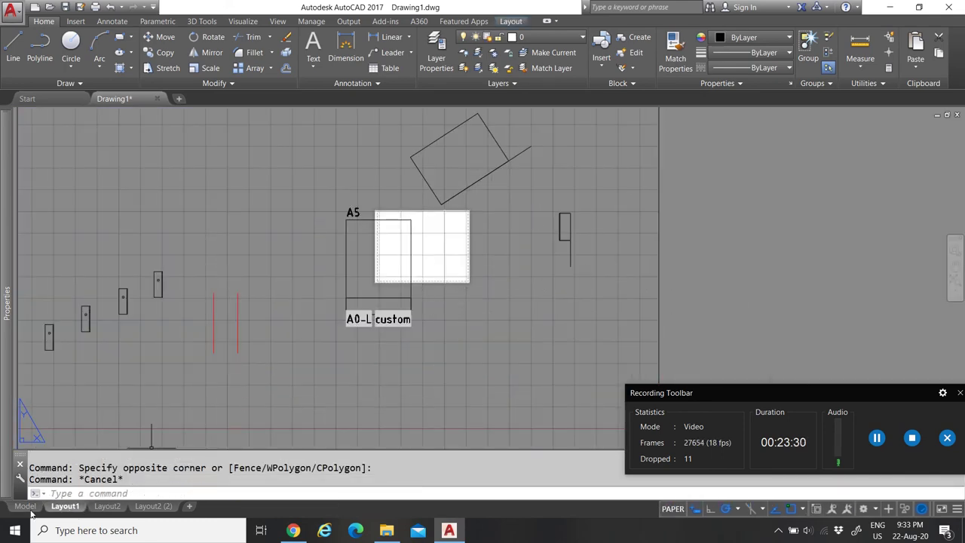
pyautogui.hotkey('ctrl', 'pageup')
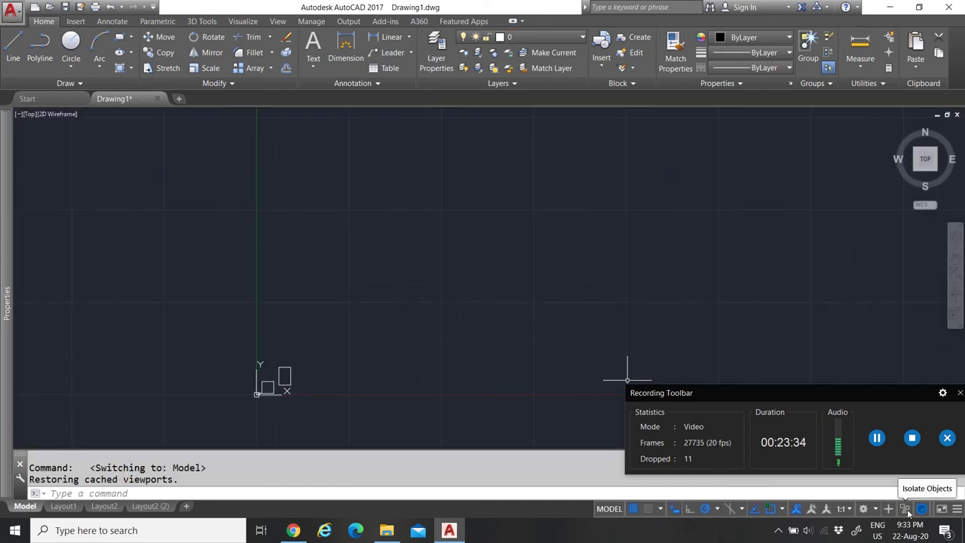
# Isolate the tall rectangle from the other objects in model space
pyautogui.scroll(4, 268, 398)
pyautogui.moveTo(435, 340); pyautogui.dragTo(325, 264)
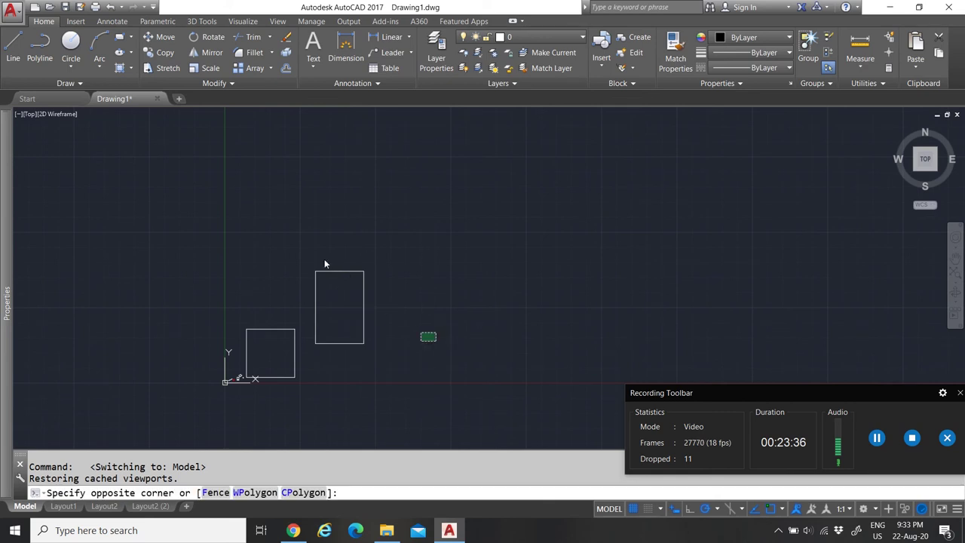
pyautogui.click(325, 264)
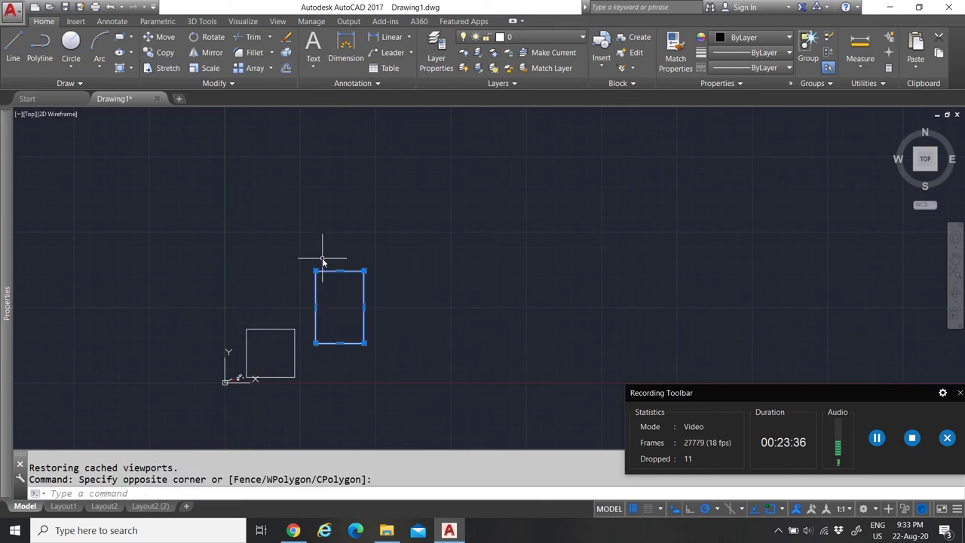
pyautogui.click(904, 509)
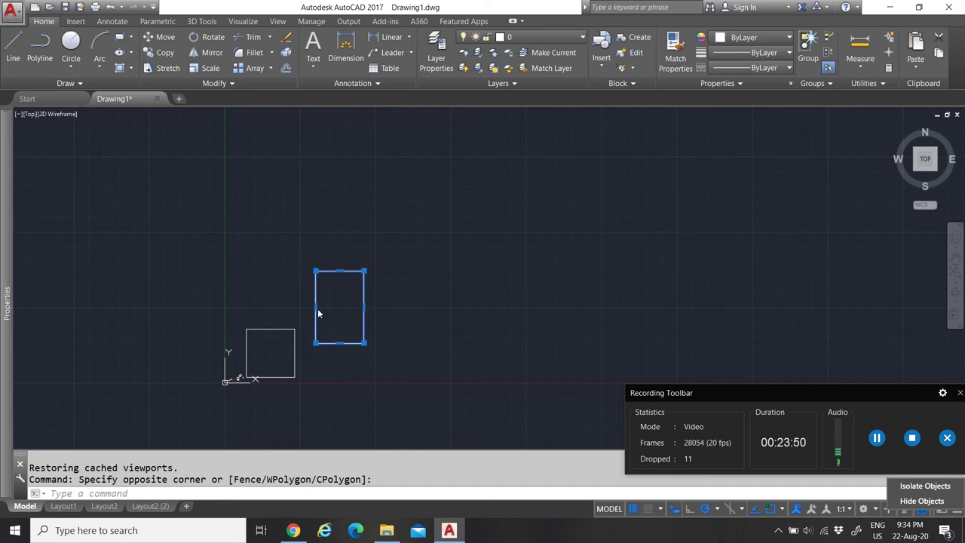
pyautogui.click(937, 486)
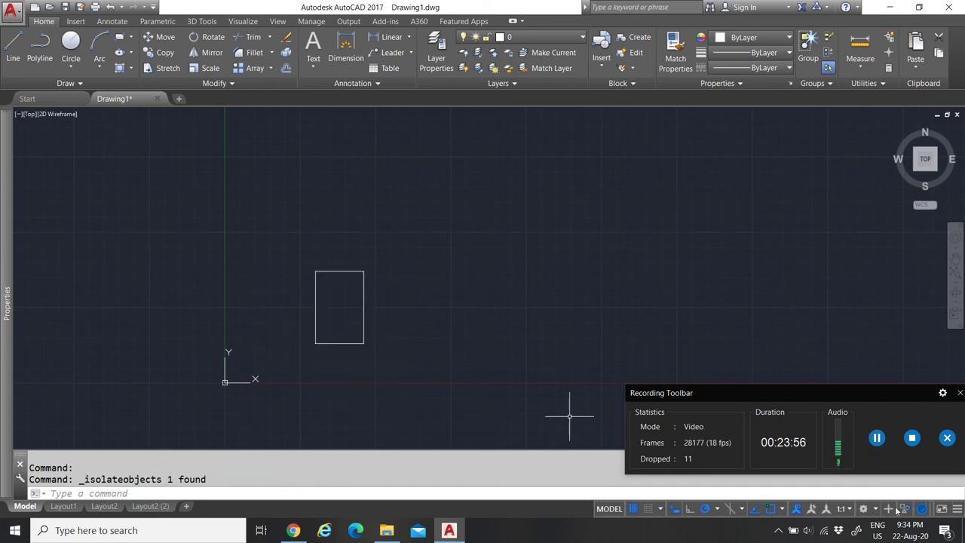
# End the object isolation in model space to bring back the hidden objects
pyautogui.scroll(4, 329, 314)
pyautogui.scroll(-6, 390, 275)
pyautogui.scroll(4, 390, 274)
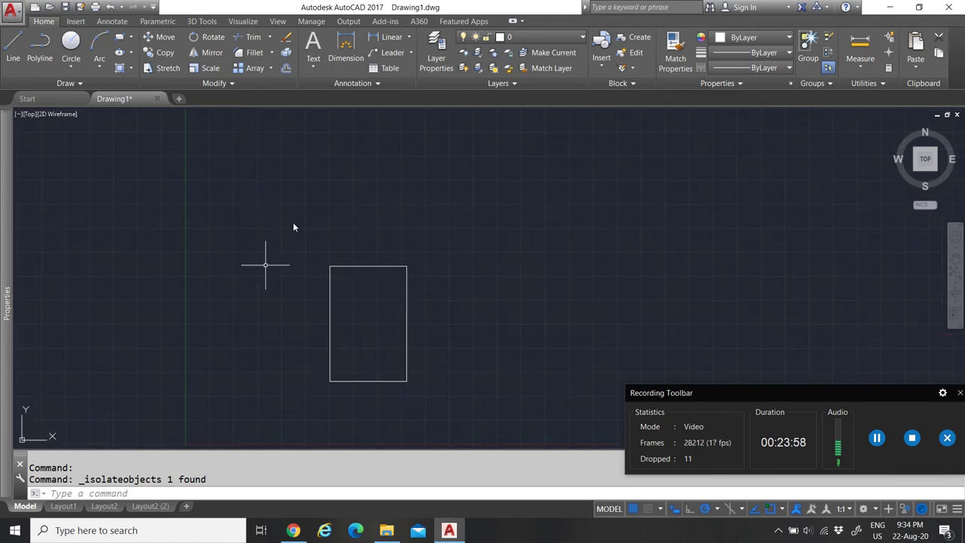
pyautogui.scroll(-2, 392, 353)
pyautogui.scroll(2, 366, 355)
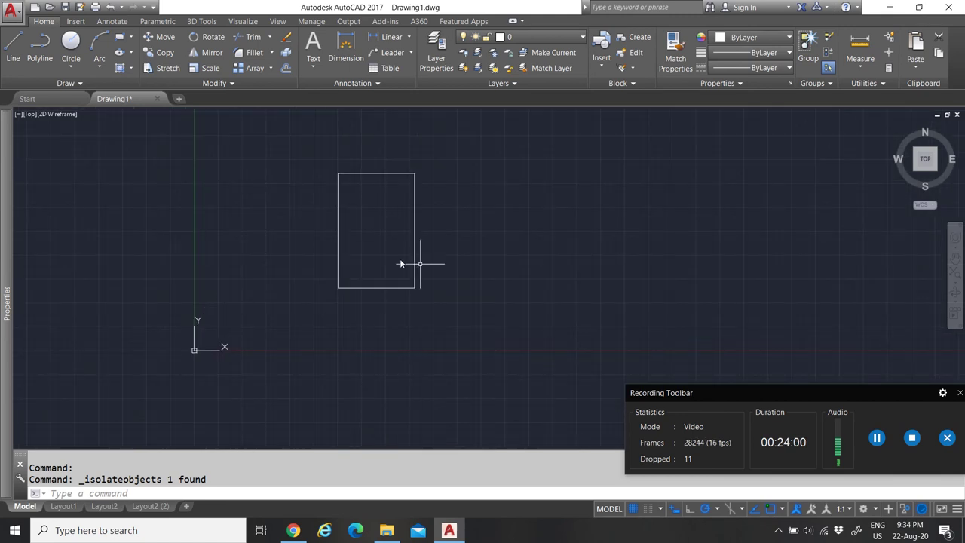
pyautogui.scroll(4, 351, 163)
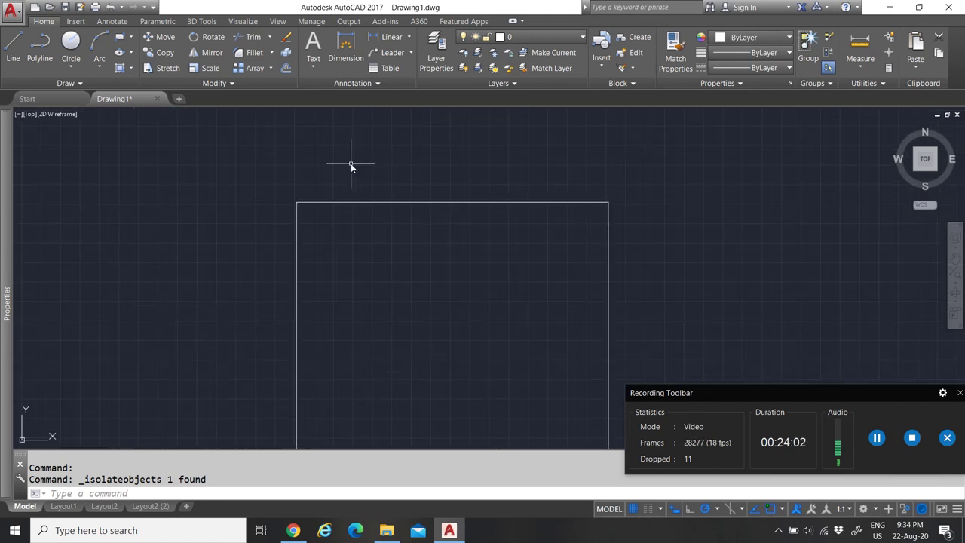
pyautogui.scroll(-4, 389, 200)
pyautogui.click(910, 510)
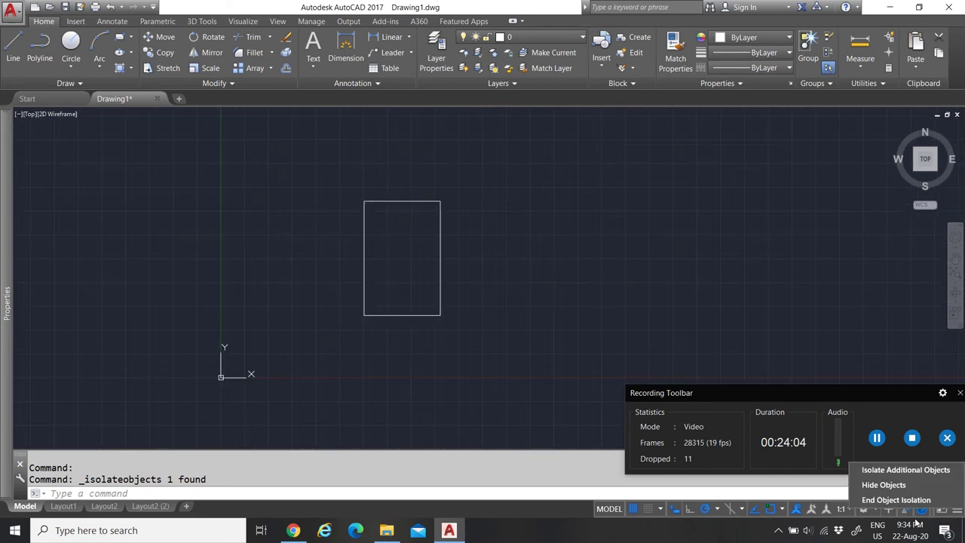
pyautogui.click(890, 501)
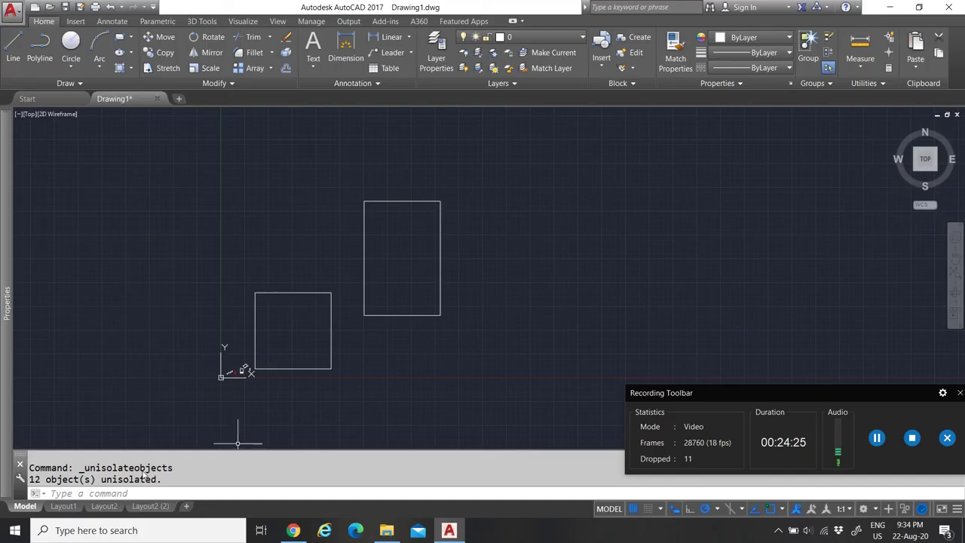
# Draw a freehand rectangle, wider than tall, in the empty area to the right of the tall rectangle
pyautogui.click(69, 494)
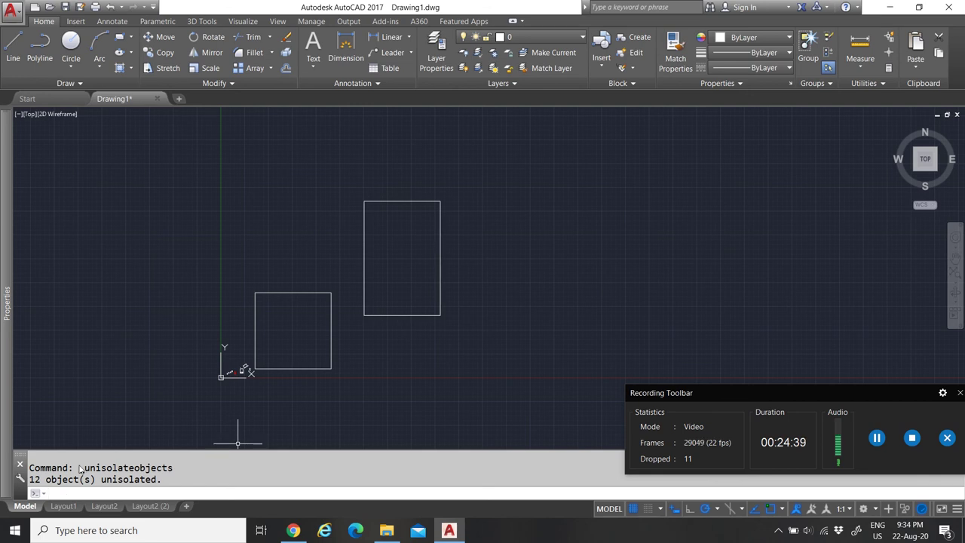
pyautogui.click(120, 37)
pyautogui.scroll(4, 564, 211)
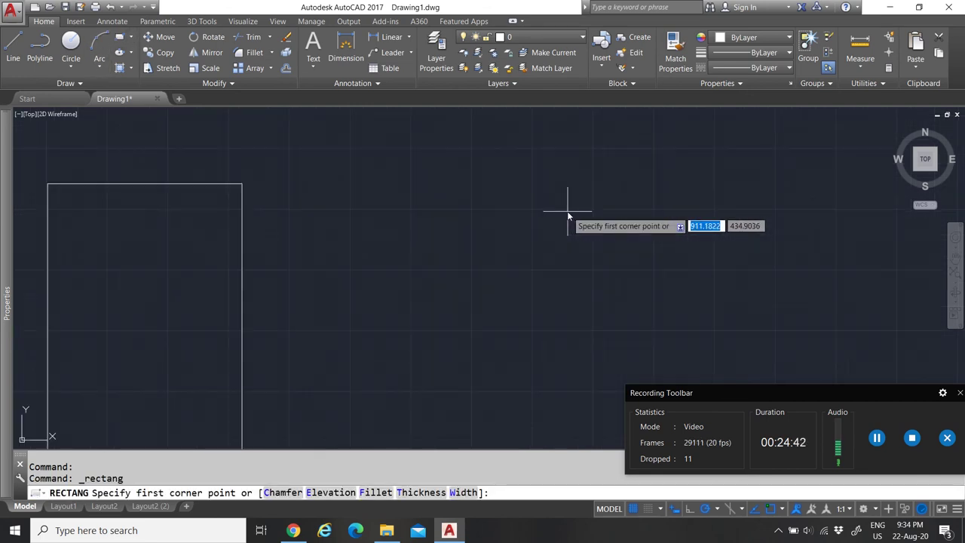
pyautogui.scroll(-5, 382, 319)
pyautogui.scroll(6, 407, 309)
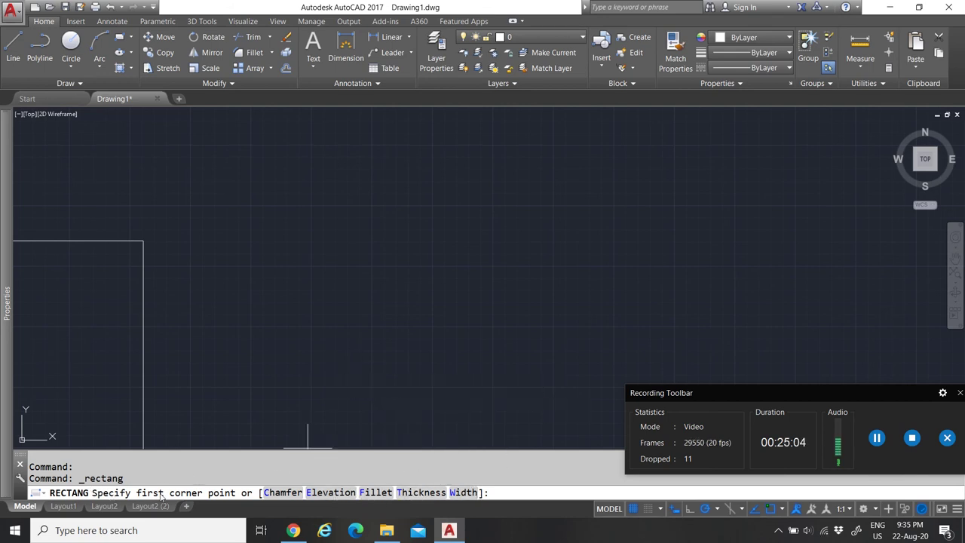
pyautogui.click(272, 350)
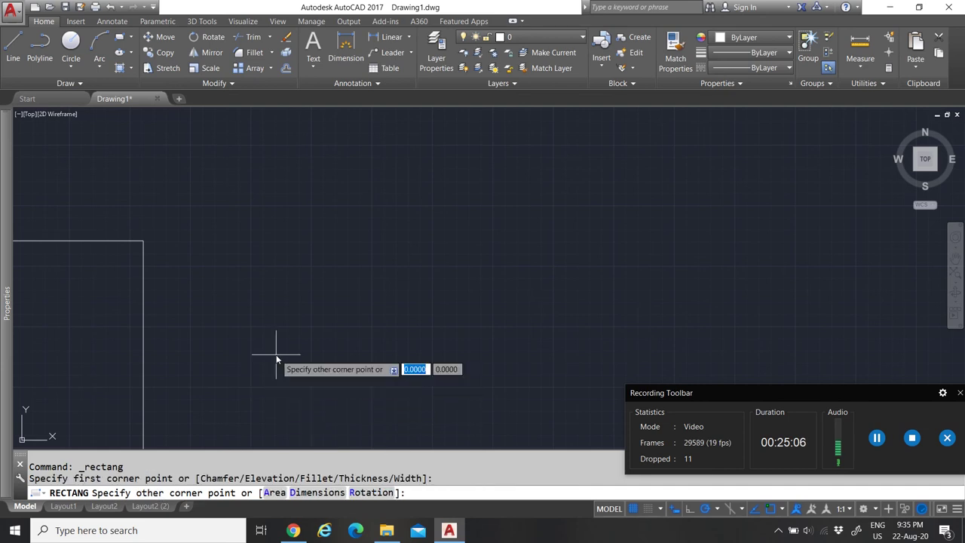
pyautogui.click(394, 263)
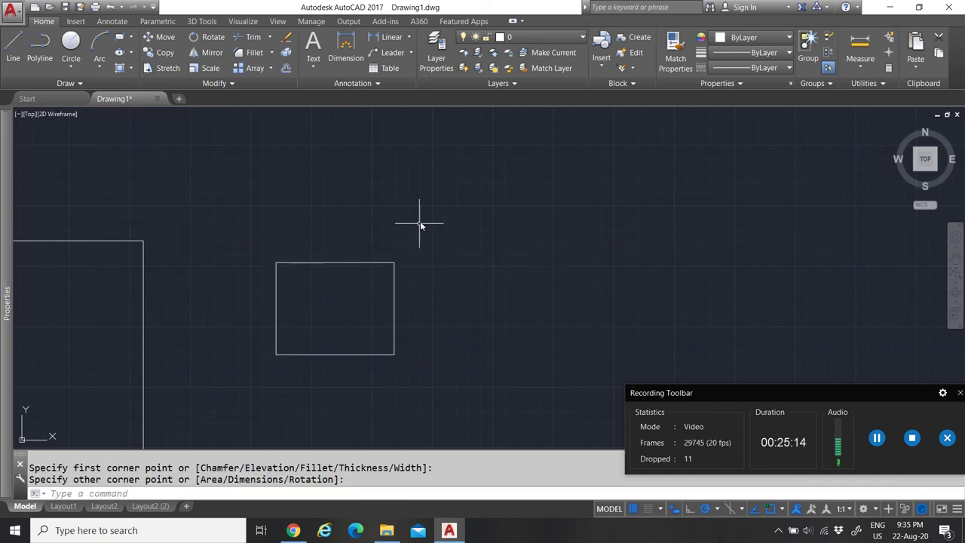
# Draw a circle to the right of the new rectangle using the Diameter option with a value of 20, turning dynamic input off
pyautogui.write('c')
pyautogui.press('Return')
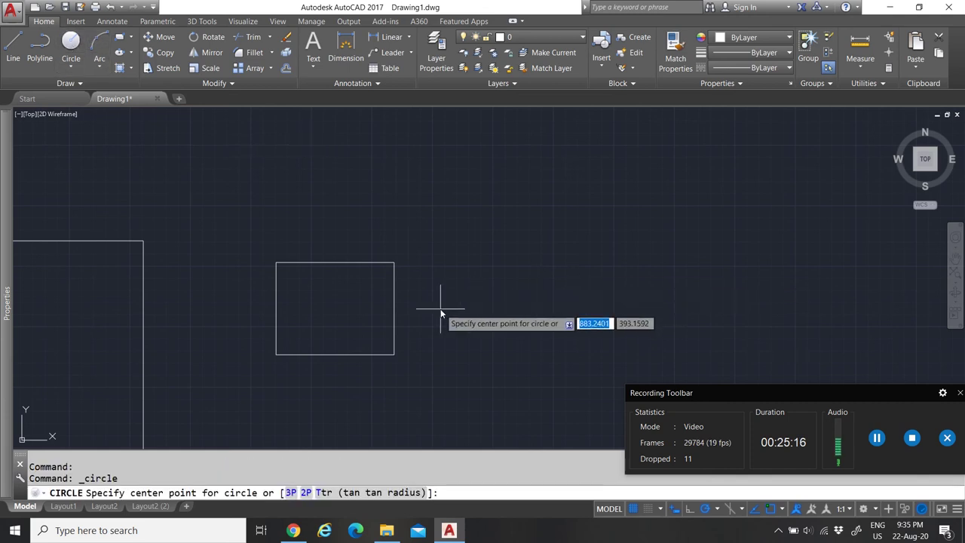
pyautogui.click(482, 310)
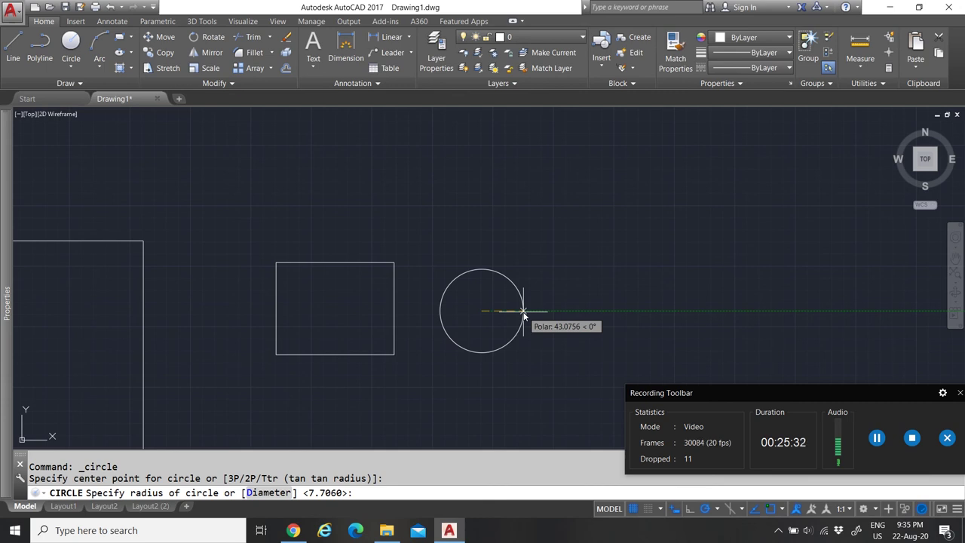
pyautogui.write('d')
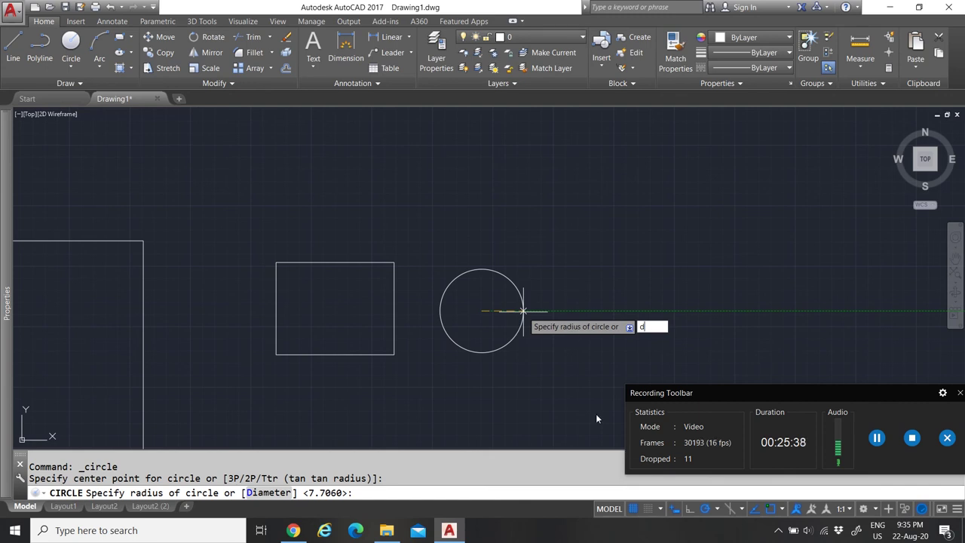
pyautogui.click(675, 510)
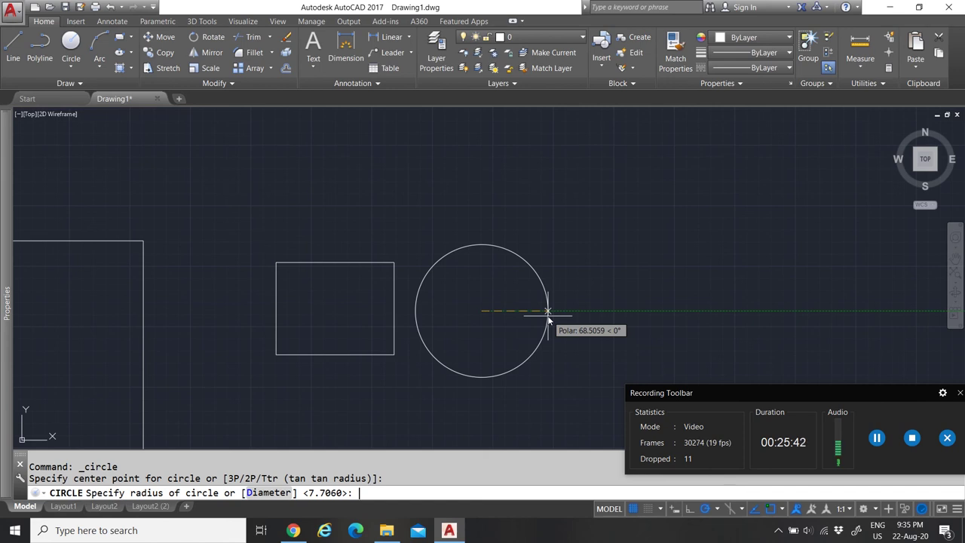
pyautogui.write('d')
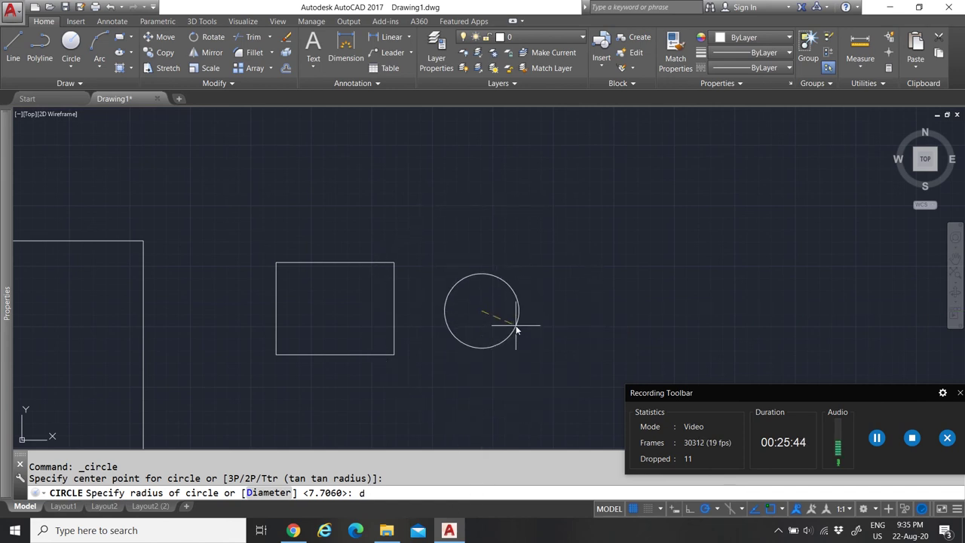
pyautogui.press('Return')
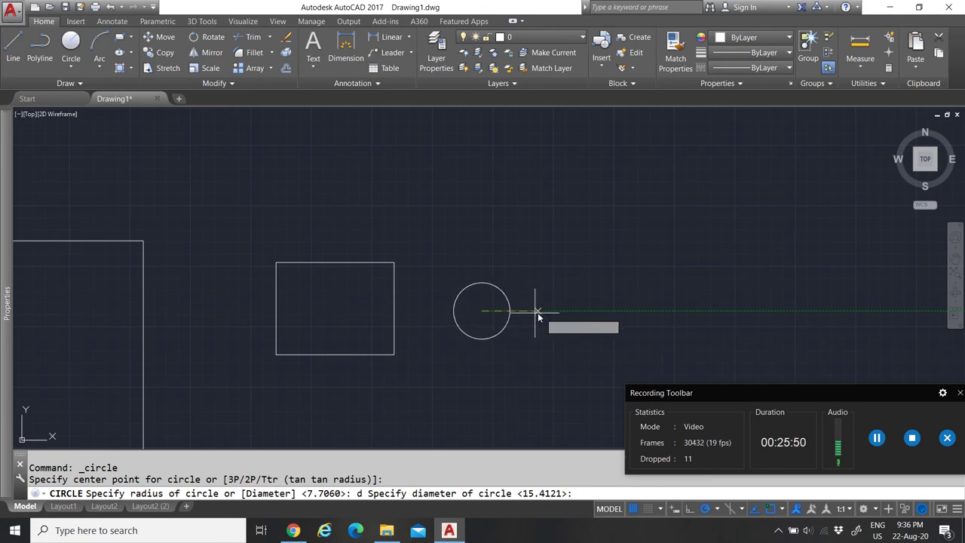
pyautogui.scroll(2, 539, 312)
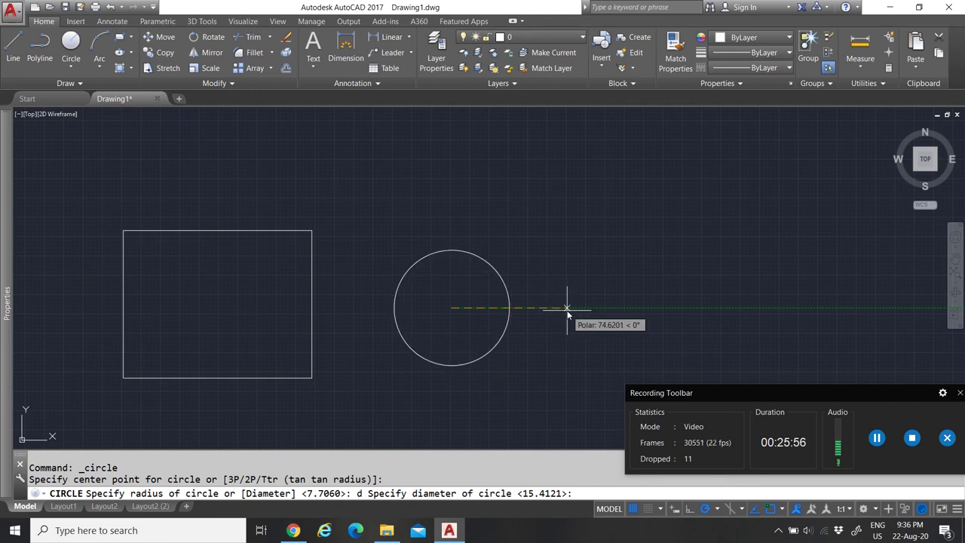
pyautogui.press('Return')
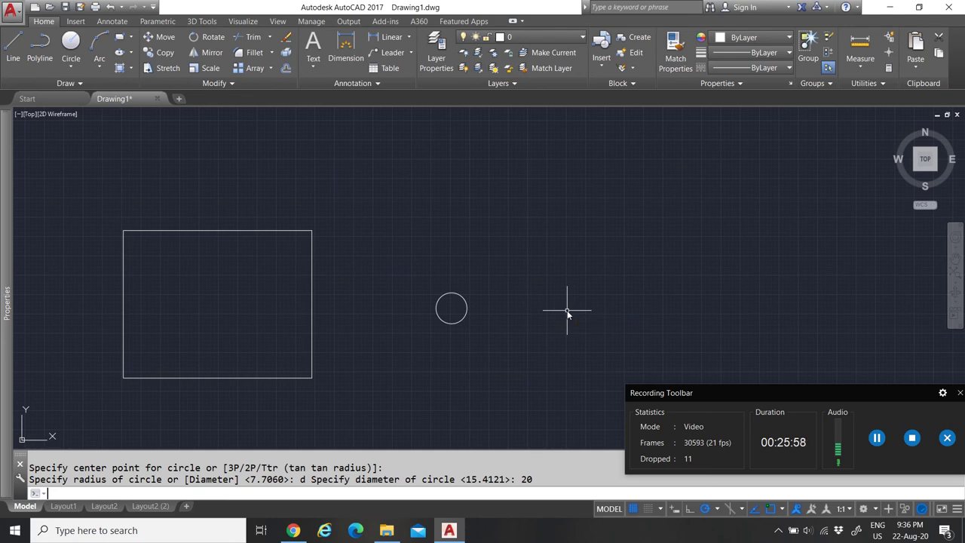
# Measure the horizontal distance across the new circle between its left and right quadrants
pyautogui.click(860, 45)
pyautogui.scroll(4, 438, 298)
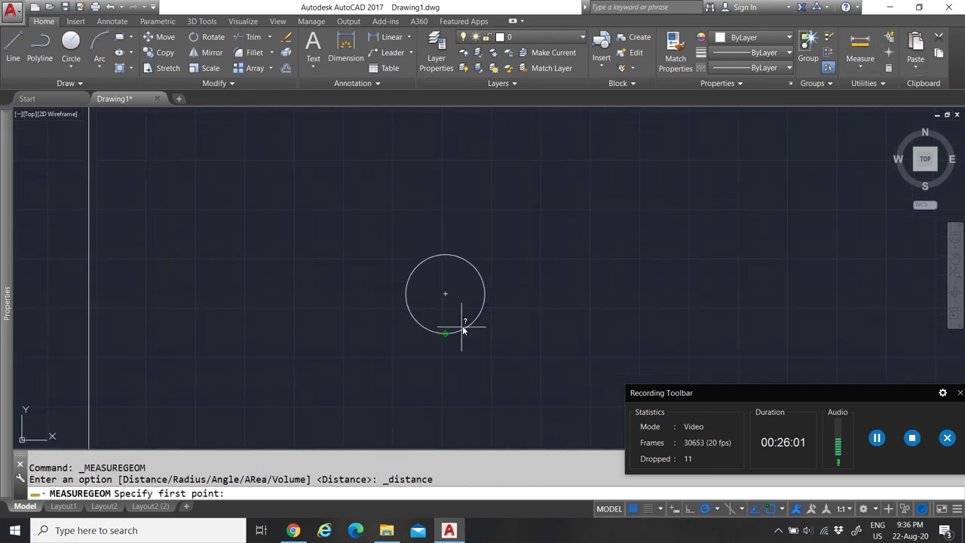
pyautogui.click(407, 301)
pyautogui.click(486, 296)
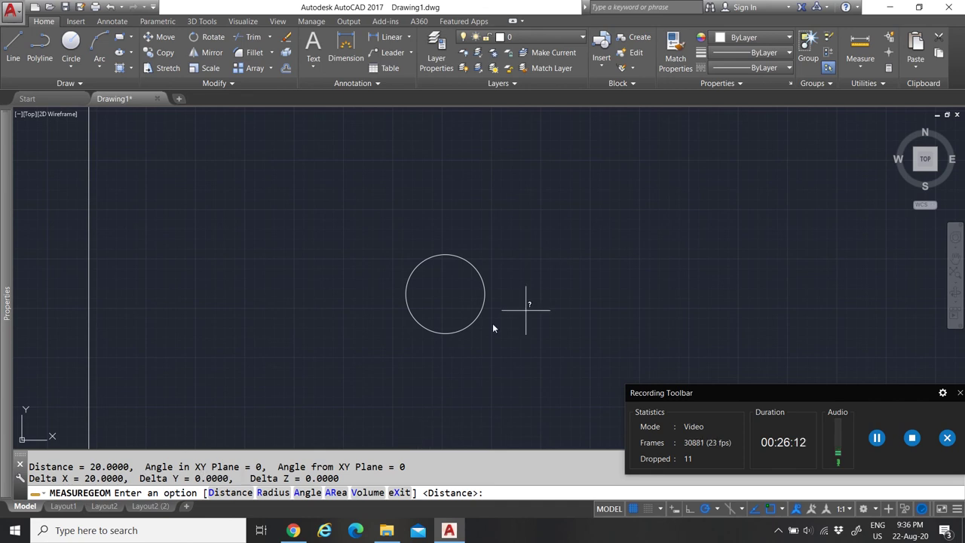
pyautogui.scroll(-4, 442, 263)
pyautogui.scroll(4, 434, 269)
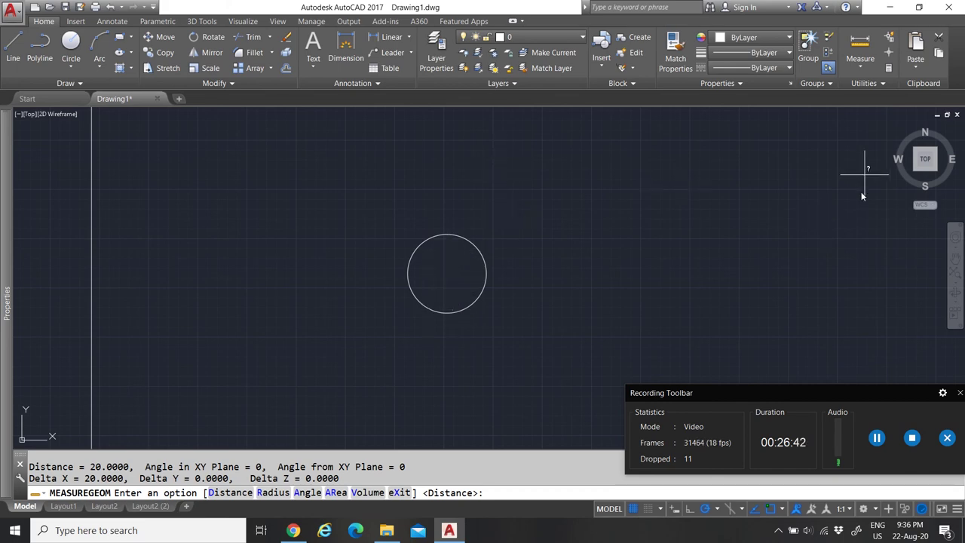
# Measure the distance between two adjacent quadrant points of the circle in a 3D corner view
pyautogui.moveTo(904, 128); pyautogui.dragTo(551, 220)
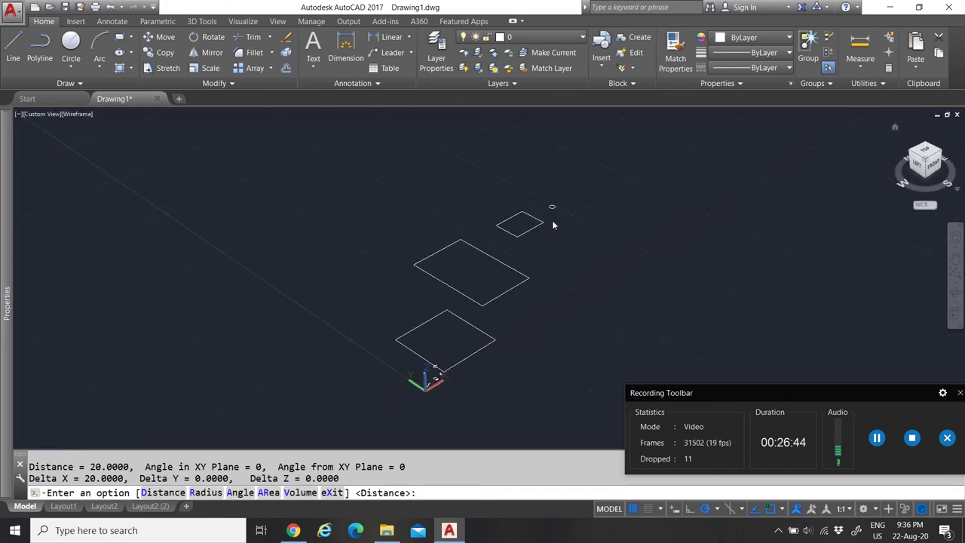
pyautogui.scroll(8, 545, 207)
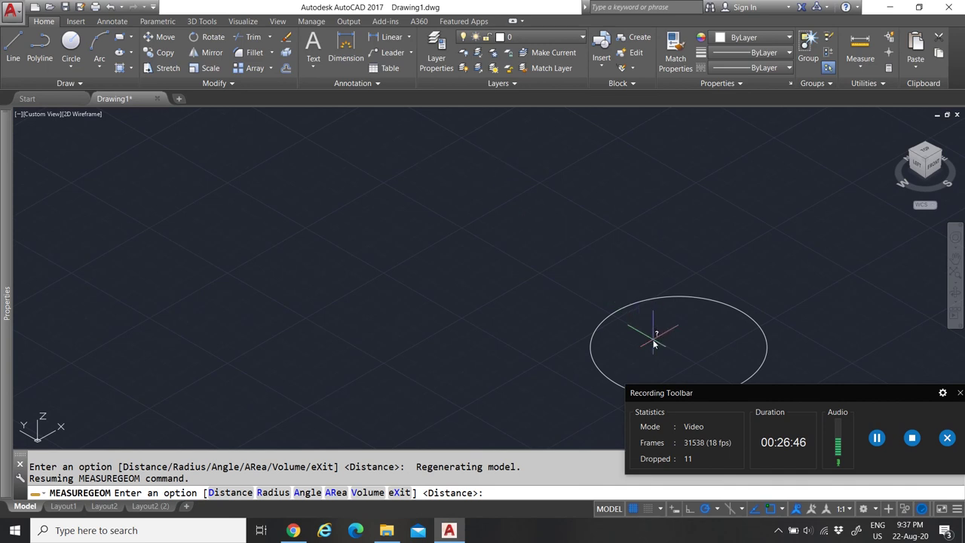
pyautogui.moveTo(345, 261); pyautogui.dragTo(459, 294, button='middle')
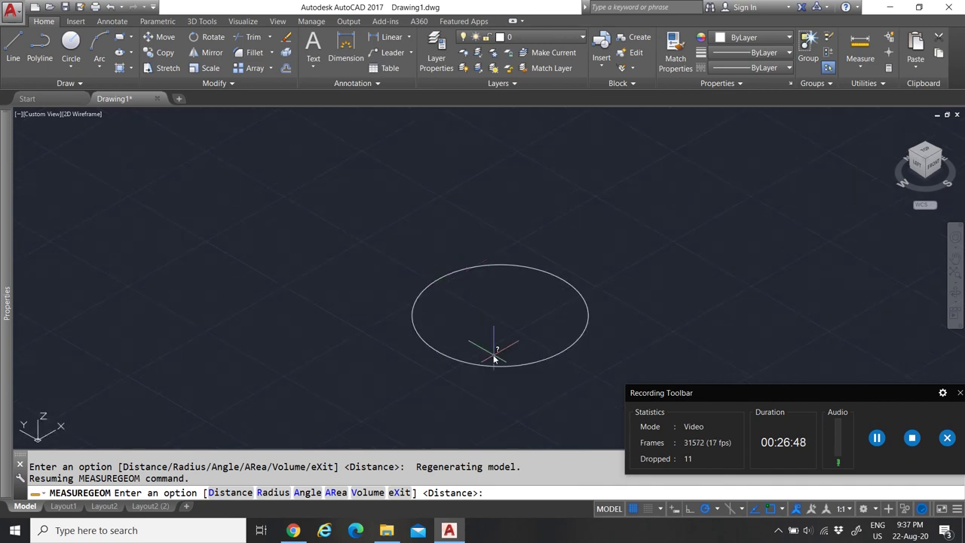
pyautogui.click(860, 43)
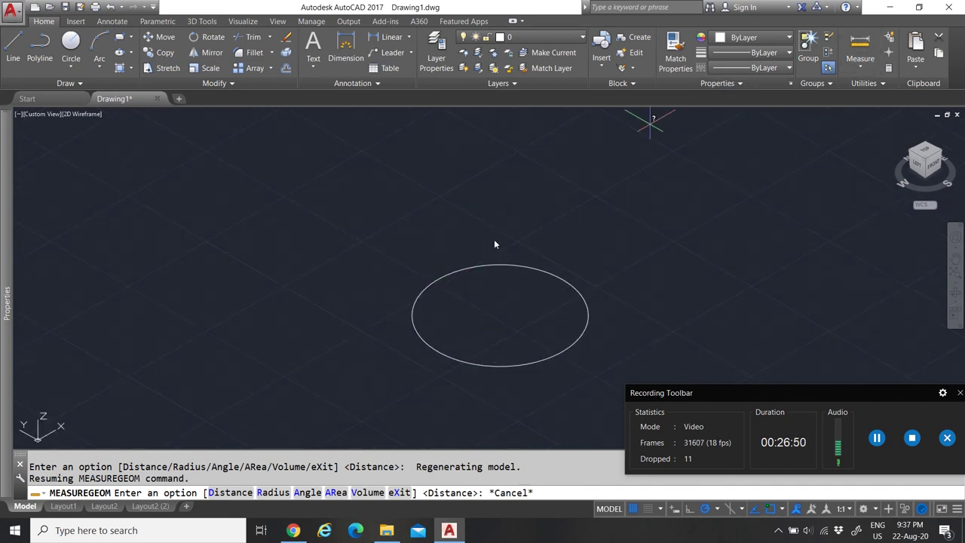
pyautogui.click(438, 351)
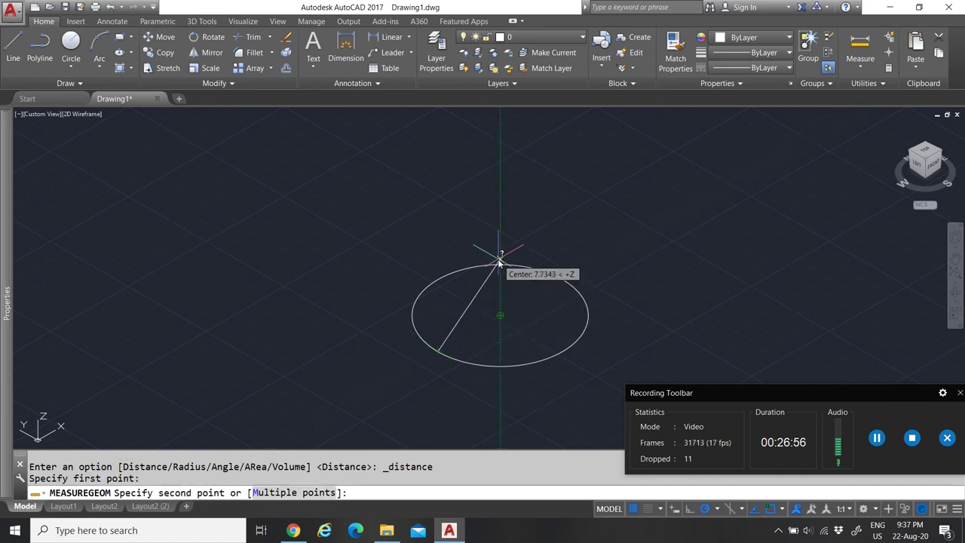
pyautogui.click(438, 279)
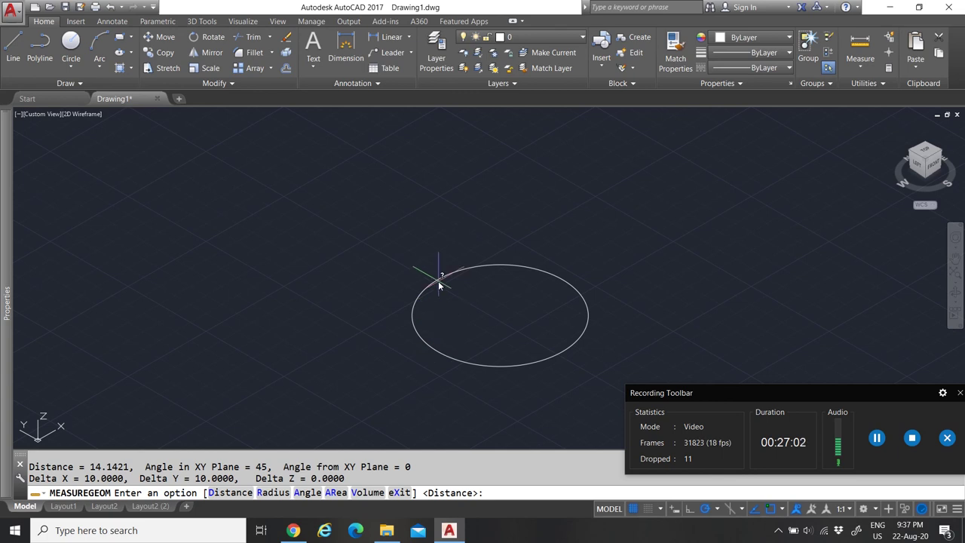
# Erase both section planes from the box, leaving only the solid
pyautogui.moveTo(6, 301)
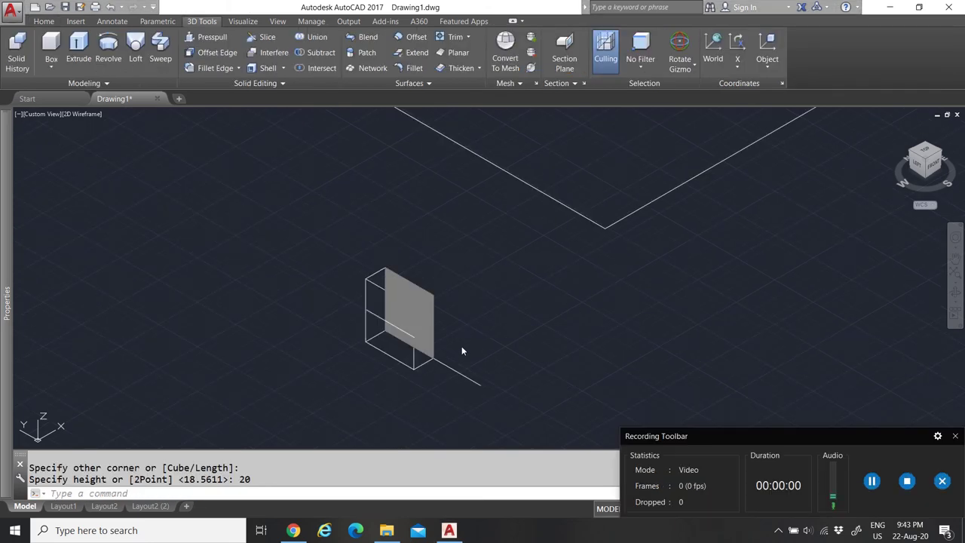
pyautogui.click(462, 370)
pyautogui.click(457, 387)
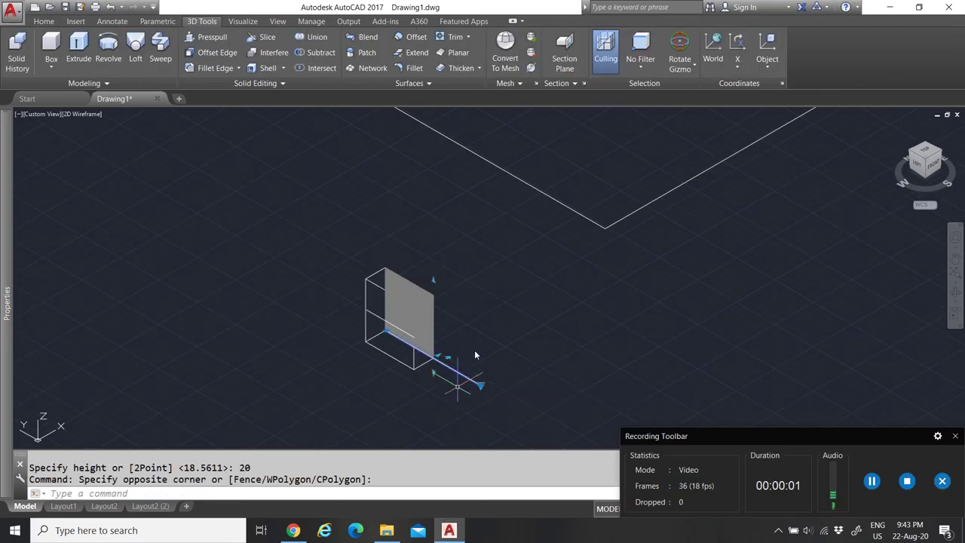
pyautogui.press('Delete')
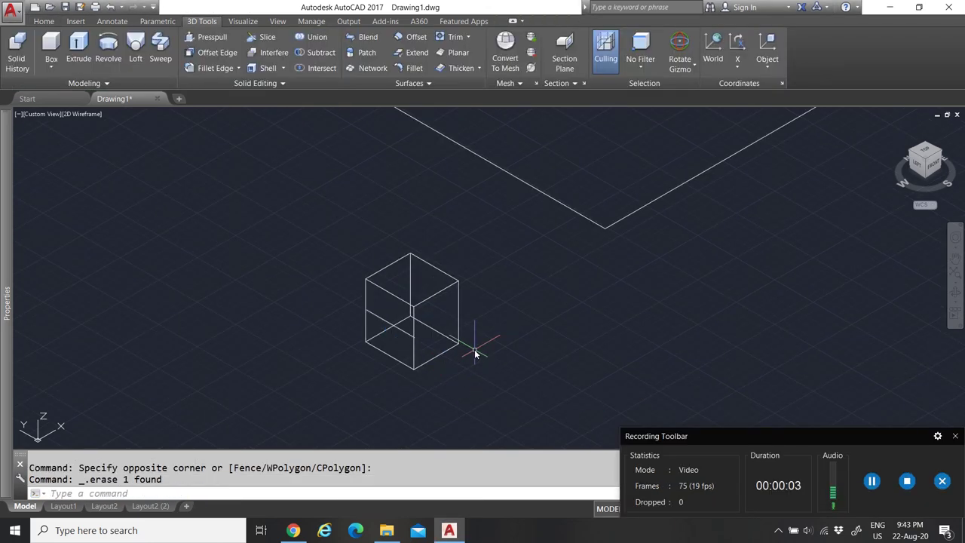
pyautogui.click(375, 319)
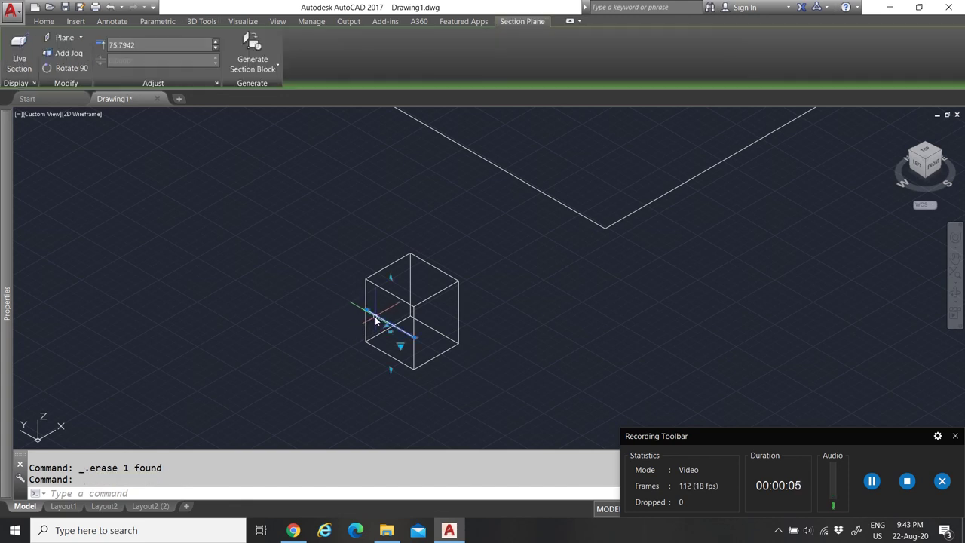
pyautogui.press('Delete')
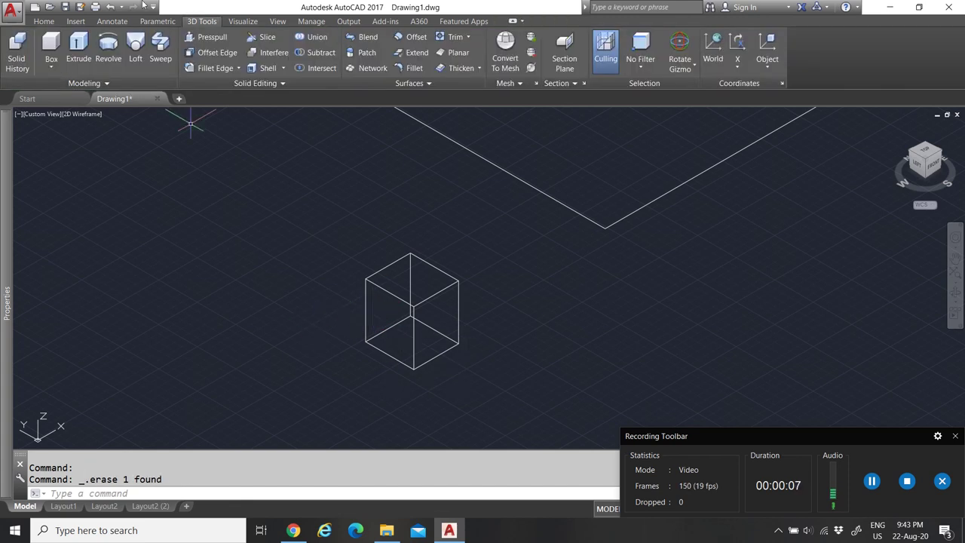
pyautogui.click(76, 21)
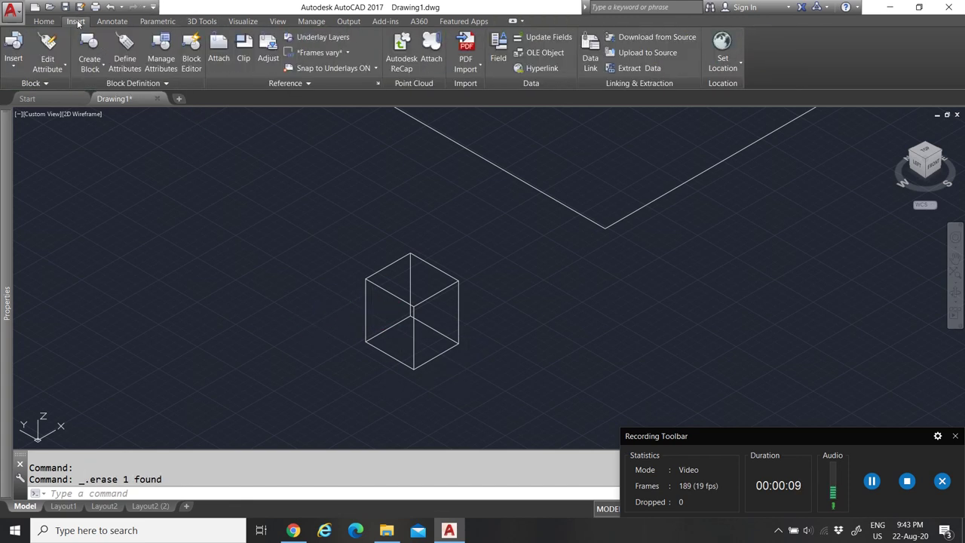
pyautogui.click(112, 21)
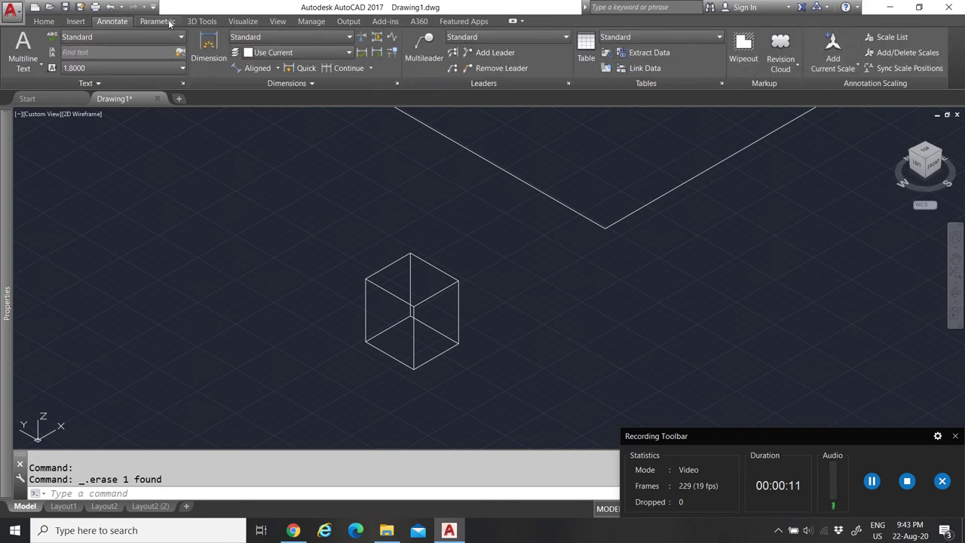
pyautogui.click(157, 21)
pyautogui.click(202, 21)
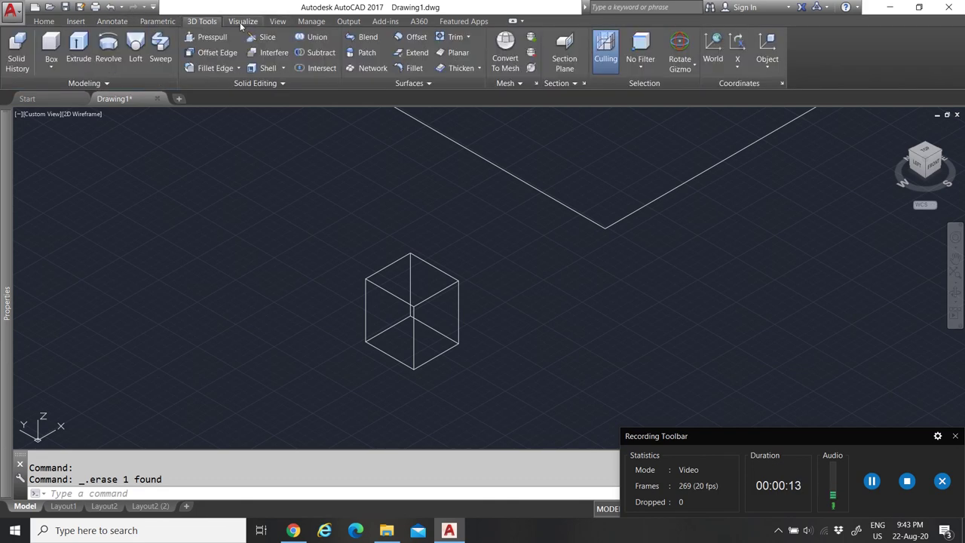
pyautogui.click(240, 25)
# Measure the distance from the midpoint of the box's lower front-left edge to its top rear corner
pyautogui.click(45, 21)
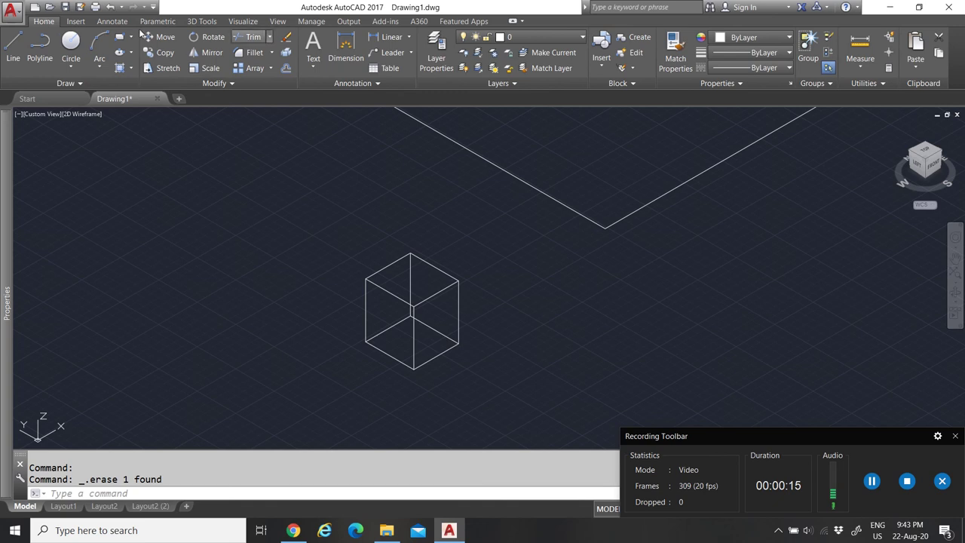
pyautogui.click(860, 44)
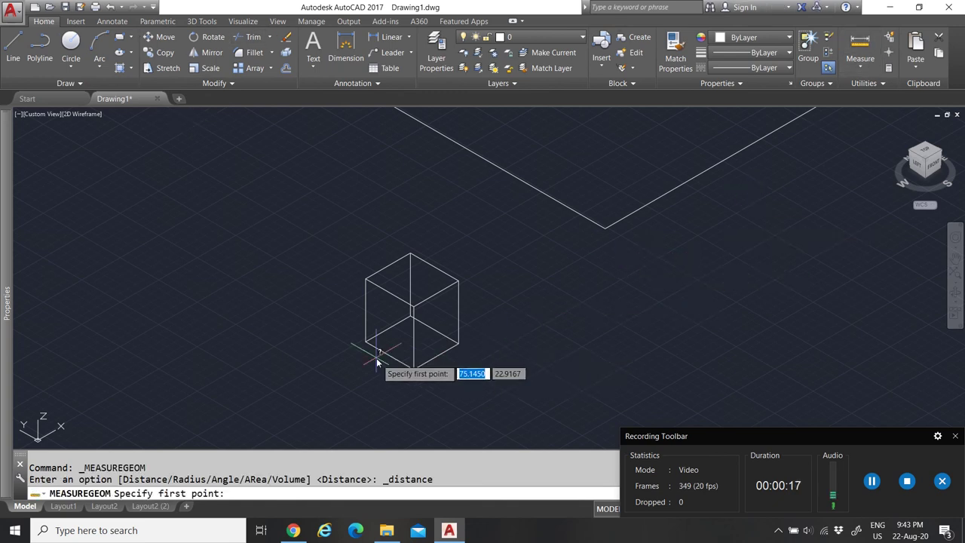
pyautogui.scroll(5, 459, 398)
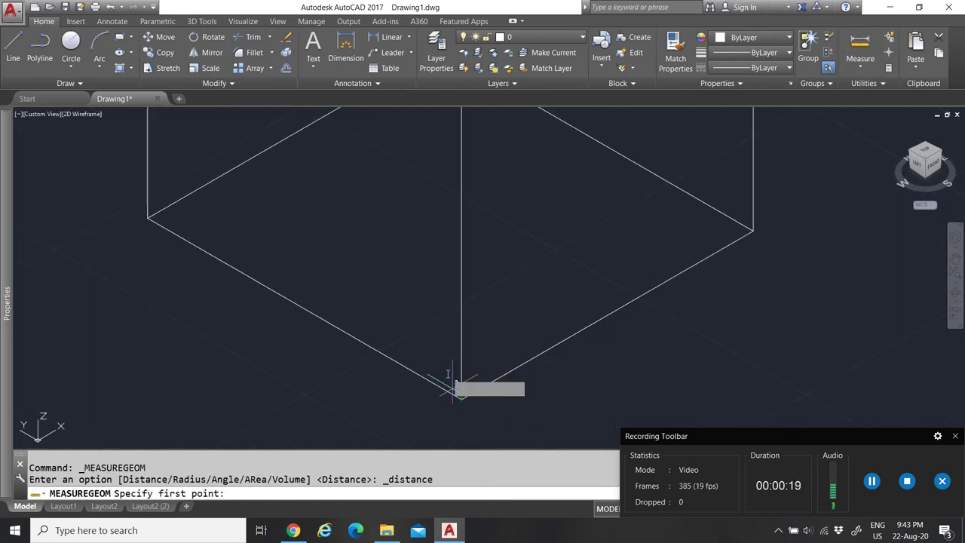
pyautogui.scroll(-6, 456, 387)
pyautogui.scroll(4, 441, 380)
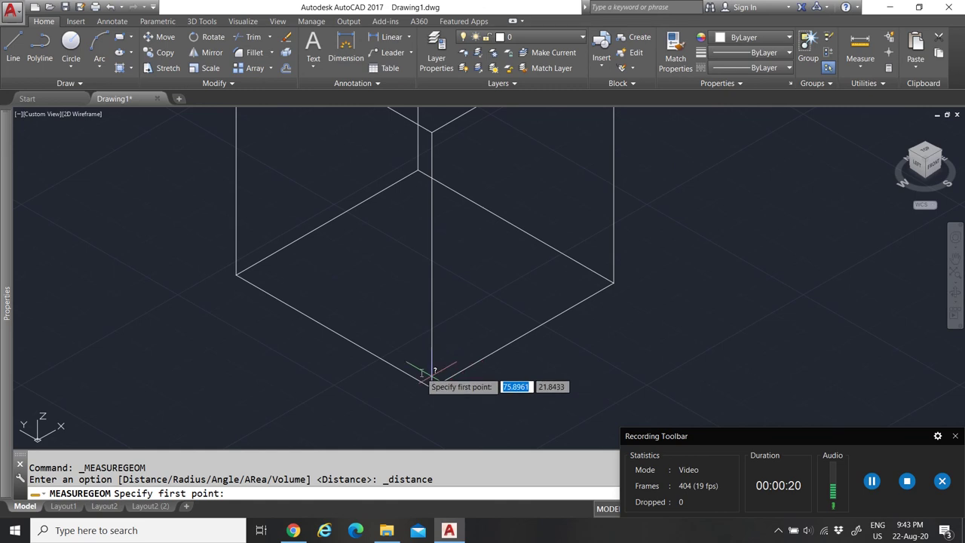
pyautogui.click(334, 329)
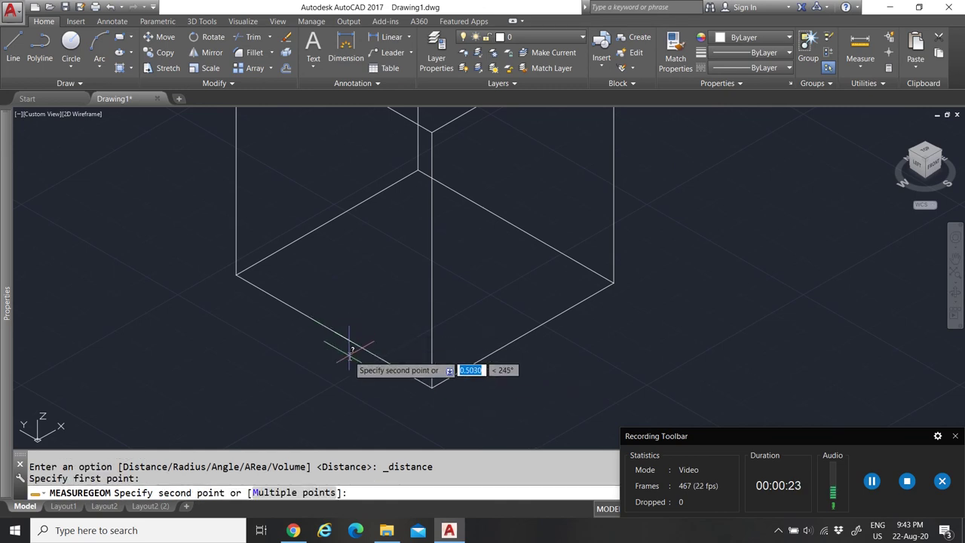
pyautogui.scroll(-5, 344, 340)
pyautogui.scroll(3, 422, 248)
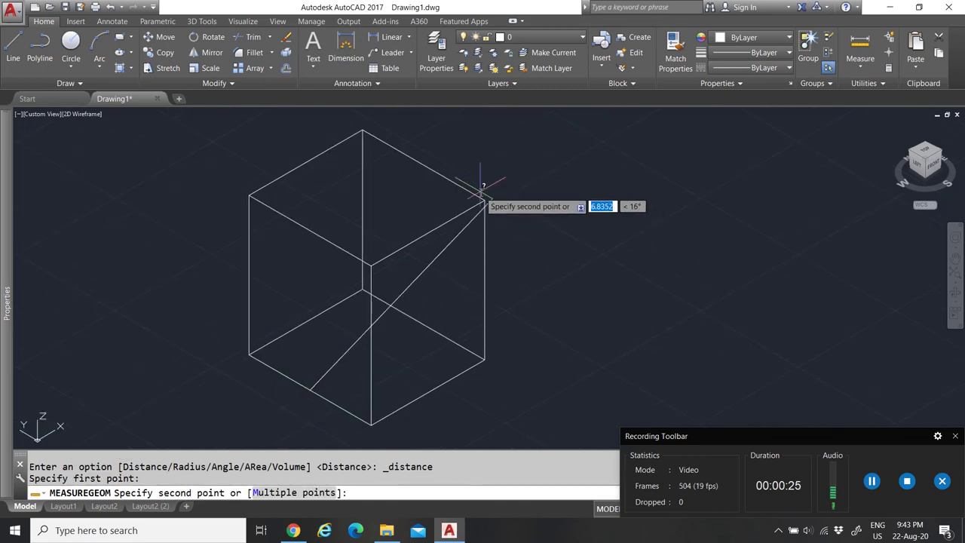
pyautogui.click(363, 130)
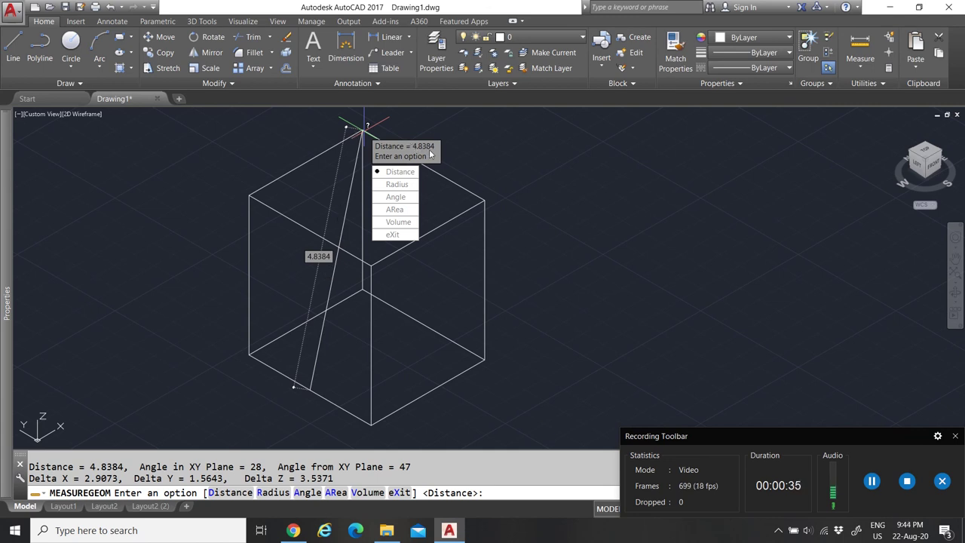
pyautogui.click(400, 172)
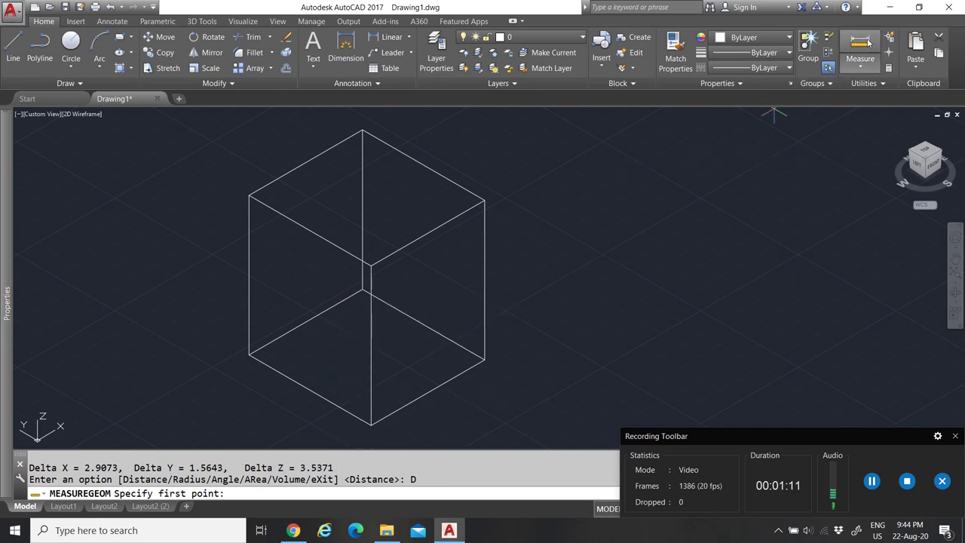
# Measure the area of the box's left face by picking its four corners, and exit the measuring command
pyautogui.click(866, 66)
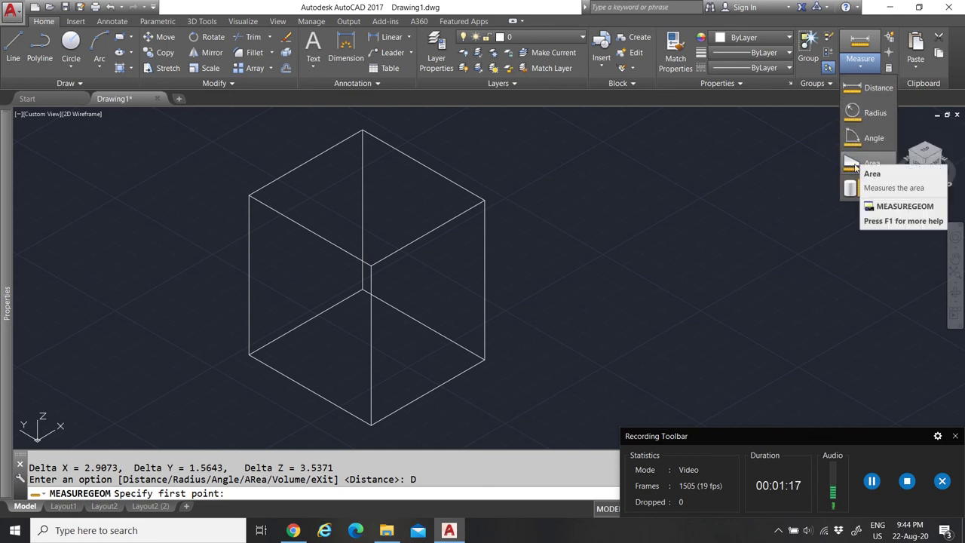
pyautogui.click(853, 166)
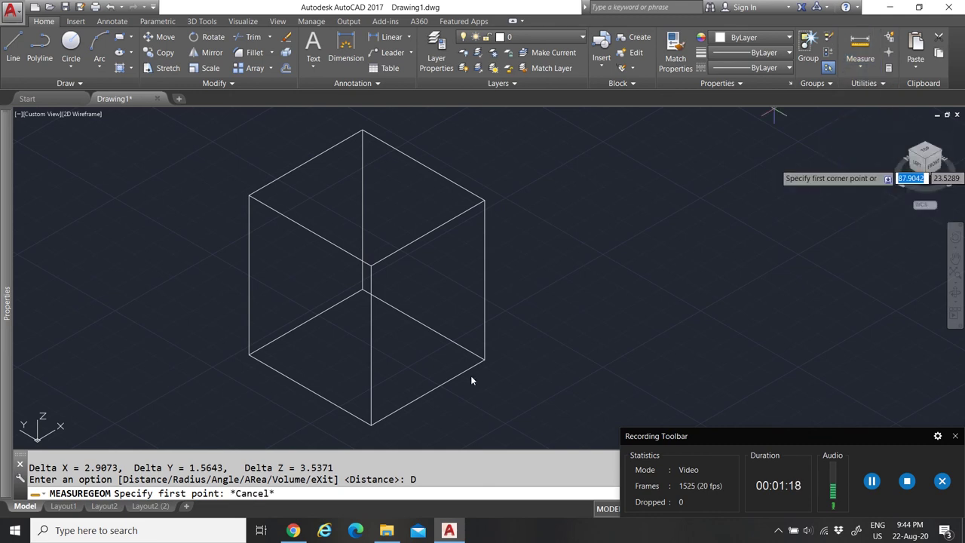
pyautogui.click(372, 427)
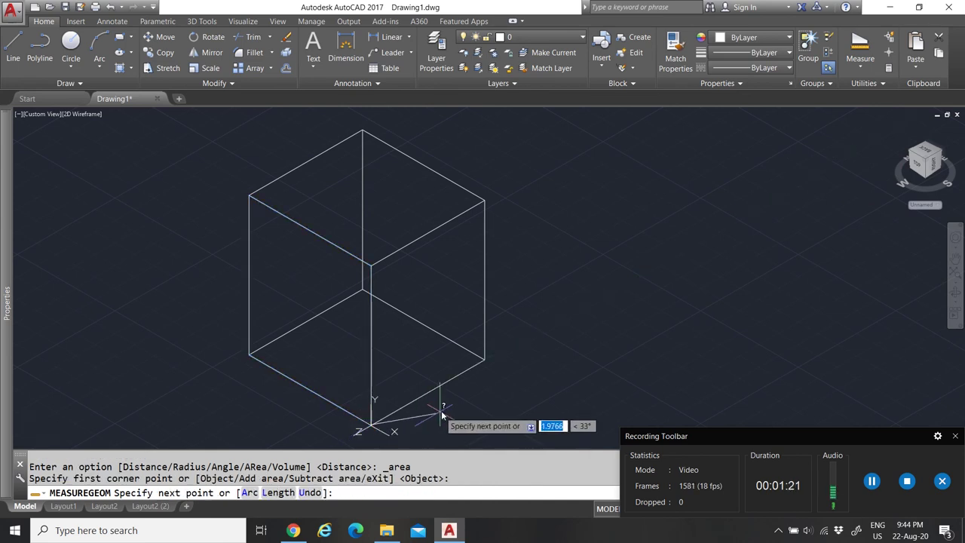
pyautogui.click(370, 264)
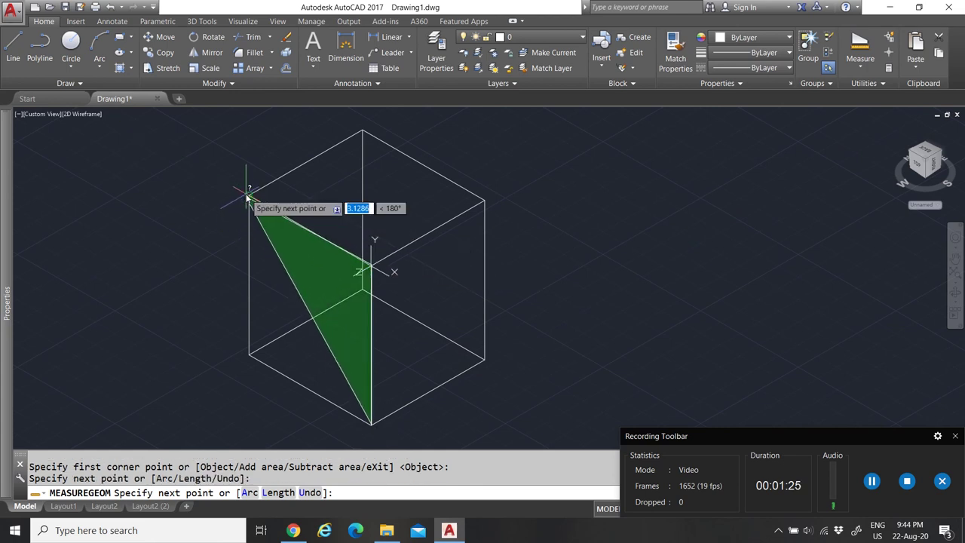
pyautogui.click(249, 196)
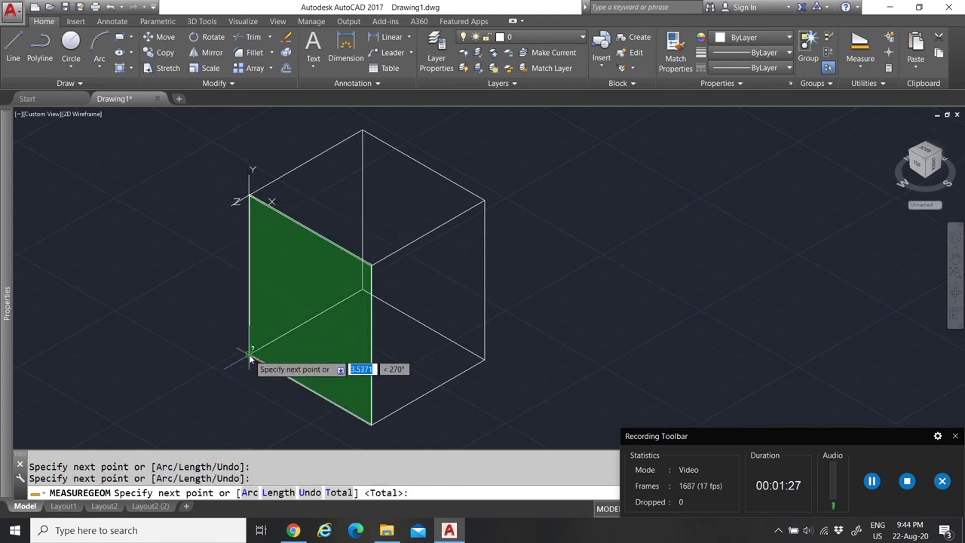
pyautogui.click(249, 357)
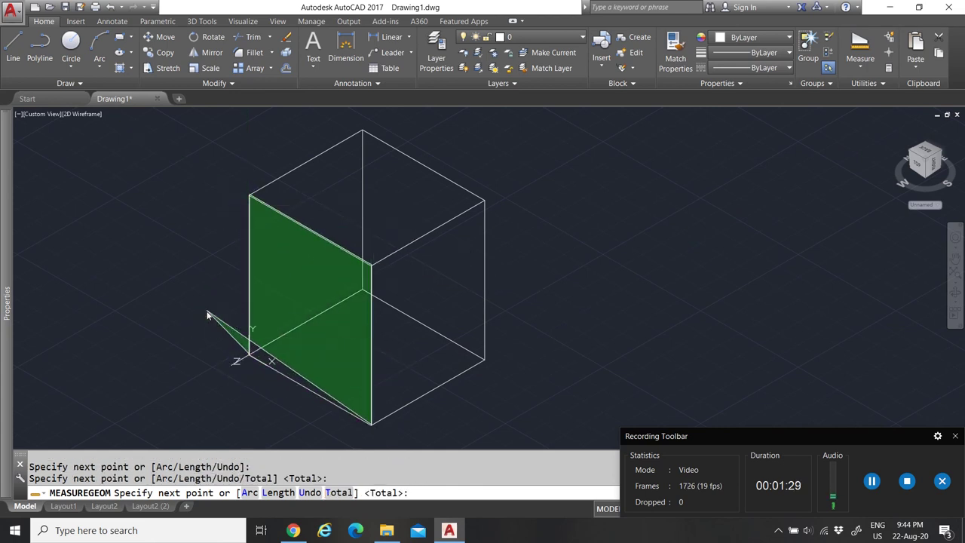
pyautogui.press('Return')
pyautogui.press('Up')
pyautogui.press('Up')
pyautogui.press('Up')
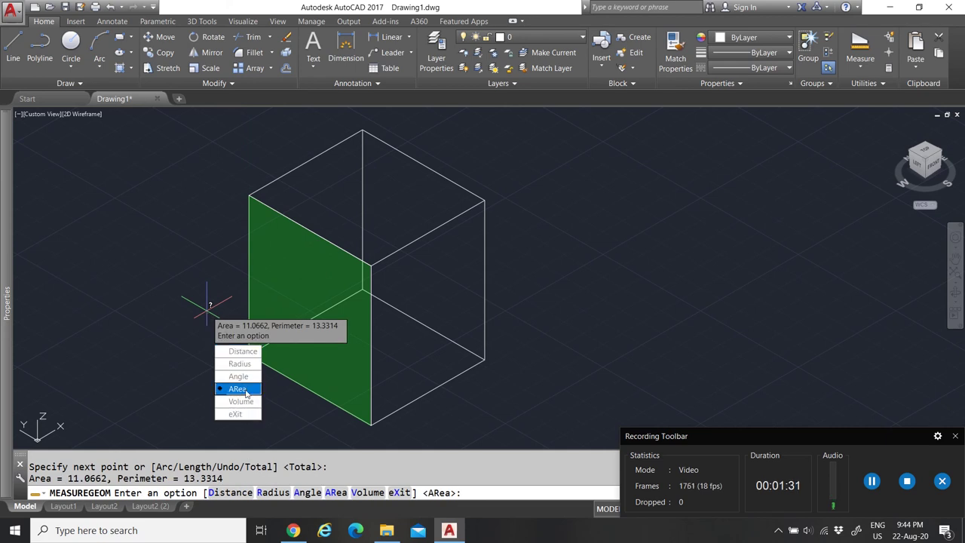
pyautogui.press('Return')
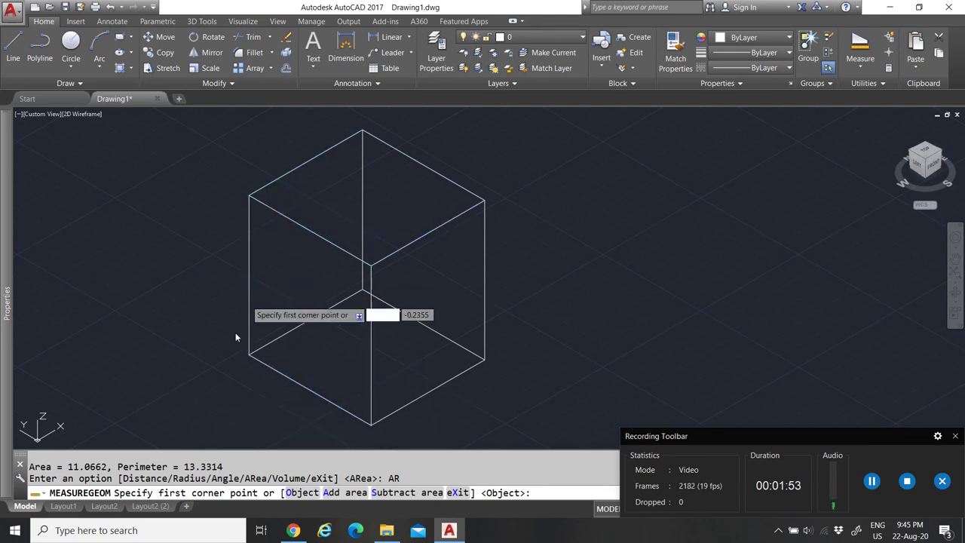
pyautogui.rightClick(173, 252)
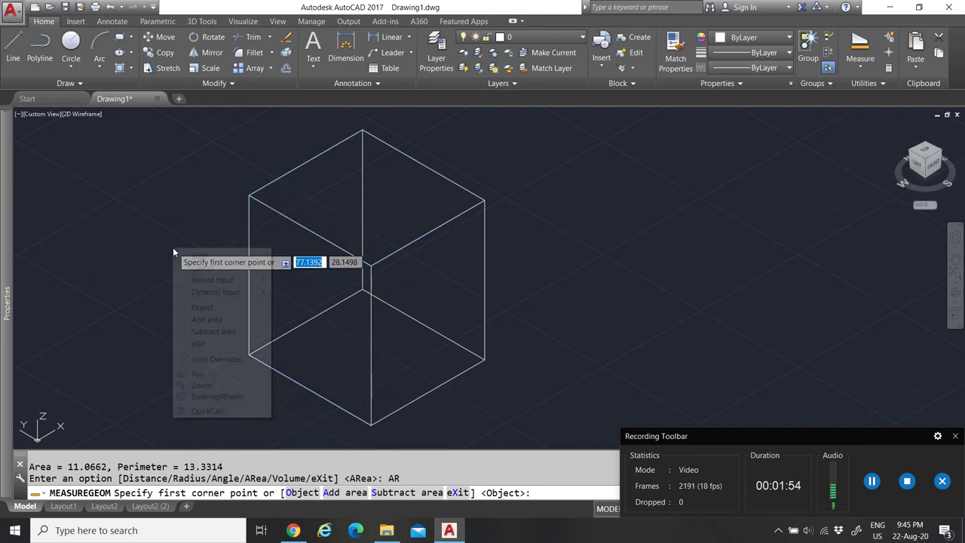
pyautogui.click(197, 267)
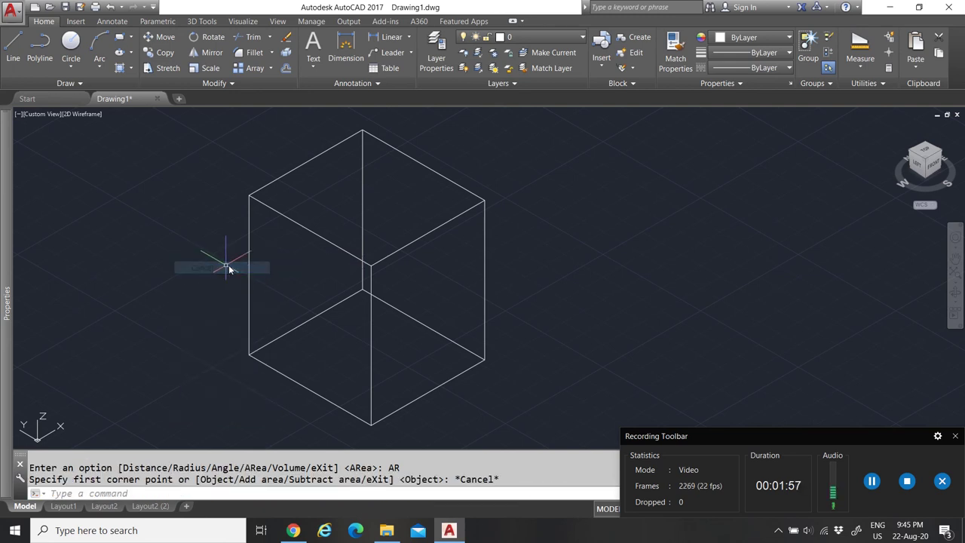
# Add a linear dimension to the lower edge of the box's left face, placed outside the solid
pyautogui.click(867, 66)
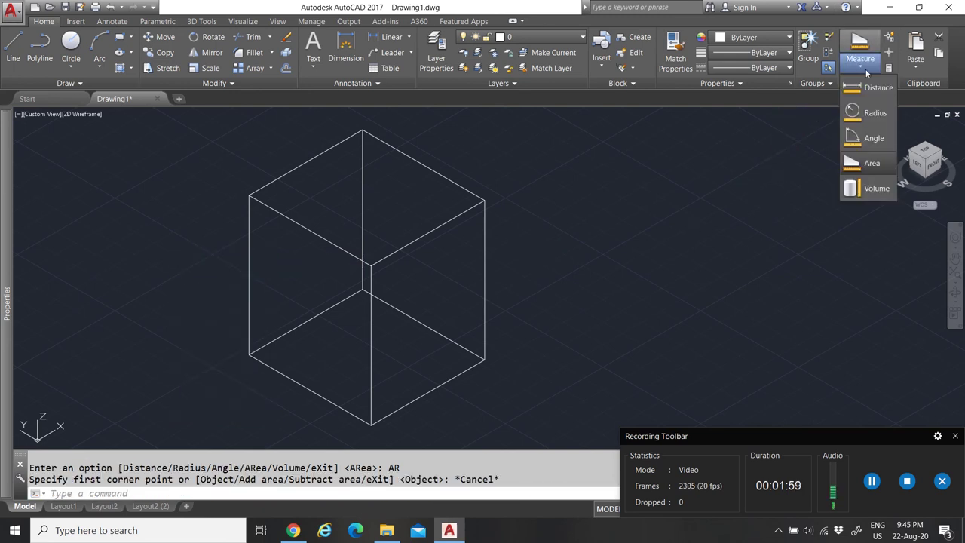
pyautogui.click(860, 91)
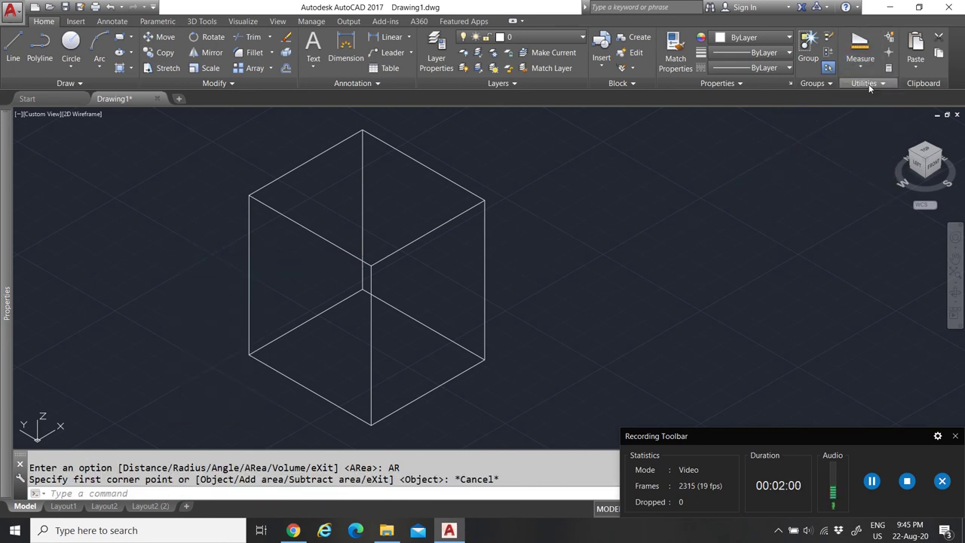
pyautogui.click(346, 47)
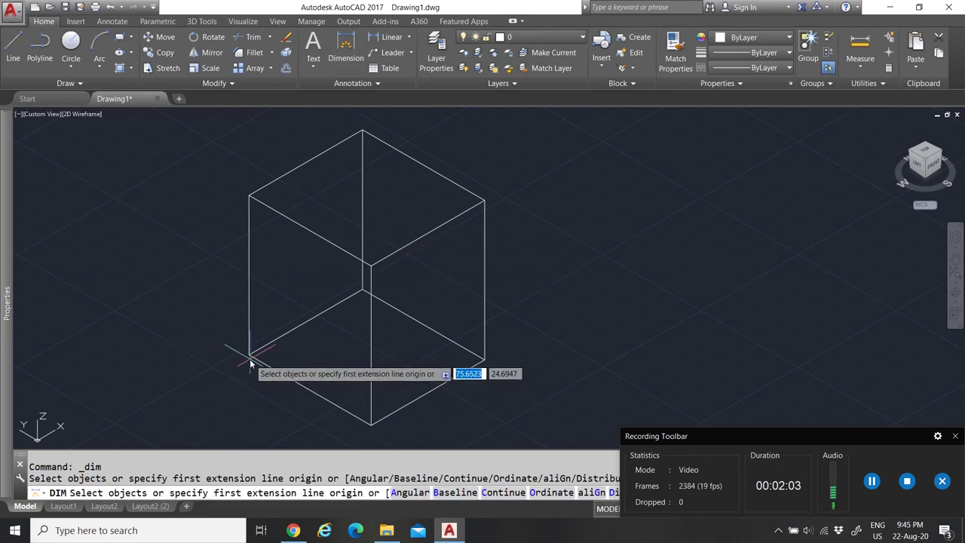
pyautogui.press('Return')
pyautogui.click(253, 357)
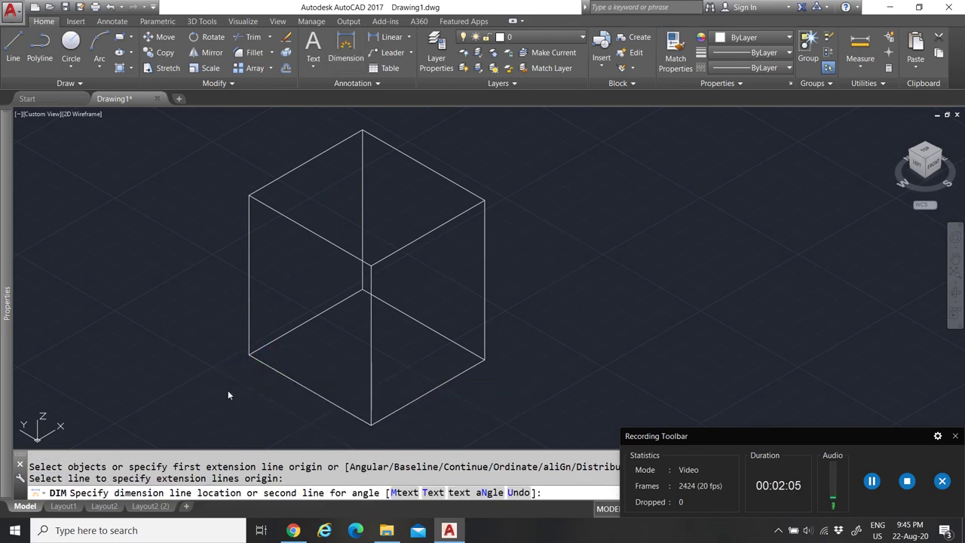
pyautogui.click(228, 394)
pyautogui.scroll(4, 245, 323)
pyautogui.rightClick(241, 322)
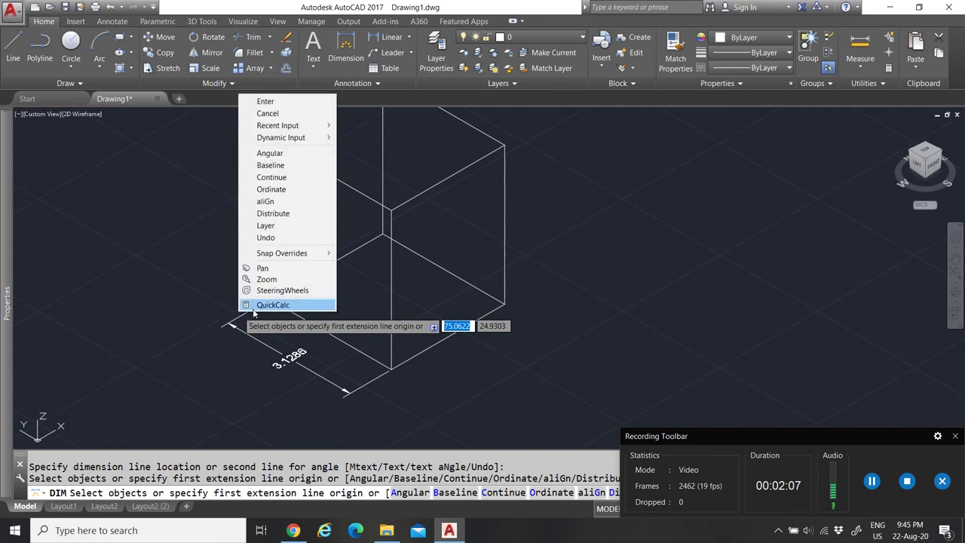
pyautogui.click(266, 101)
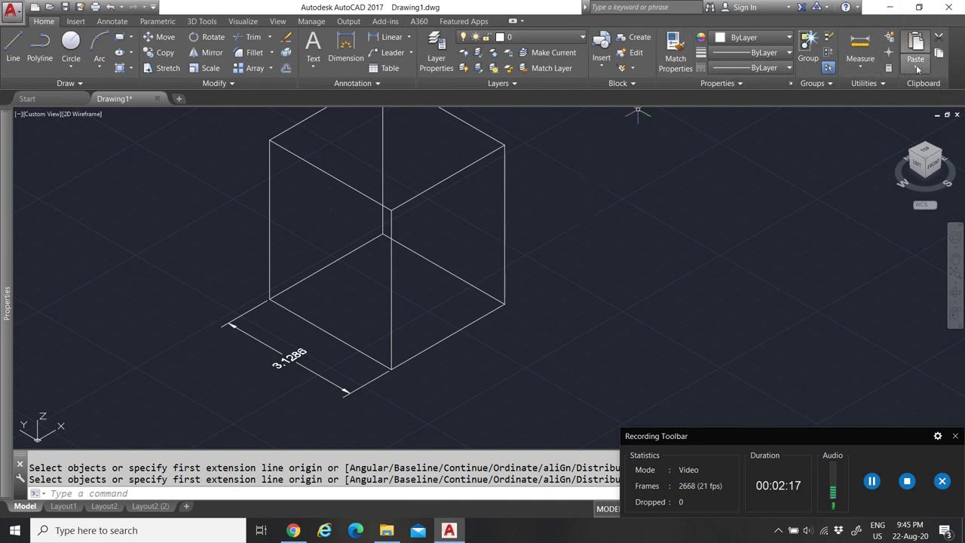
pyautogui.click(463, 21)
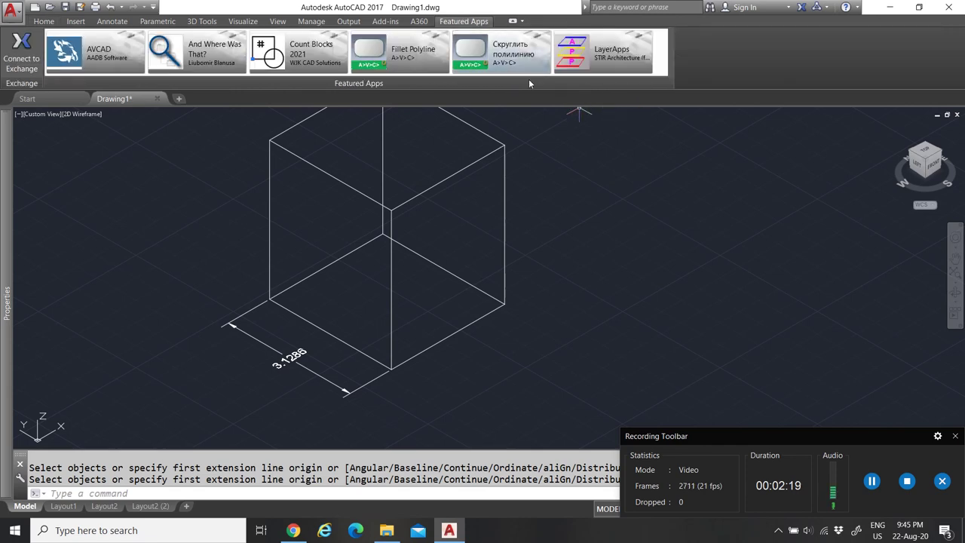
pyautogui.click(44, 22)
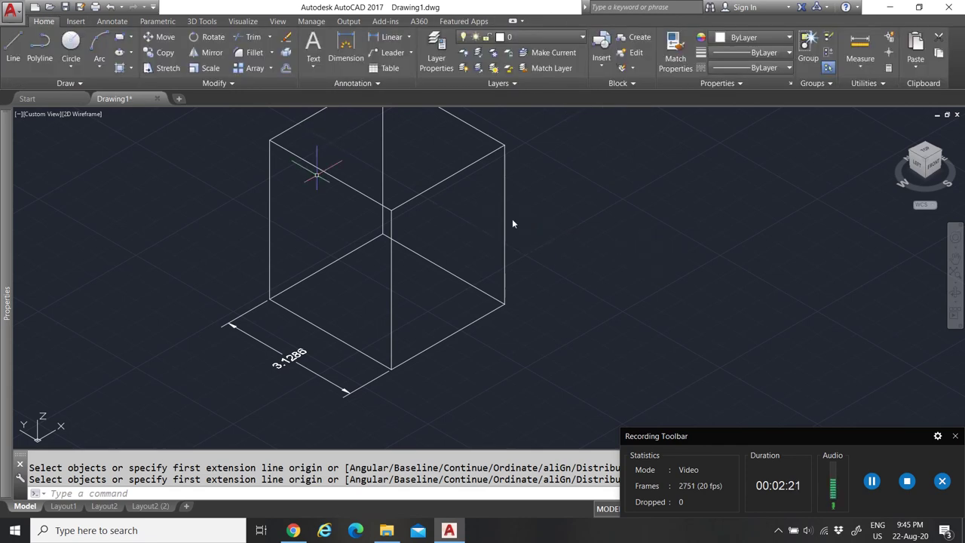
# Erase the dimension from the lower edge of the box
pyautogui.scroll(-4, 430, 334)
pyautogui.scroll(2, 392, 357)
pyautogui.click(392, 357)
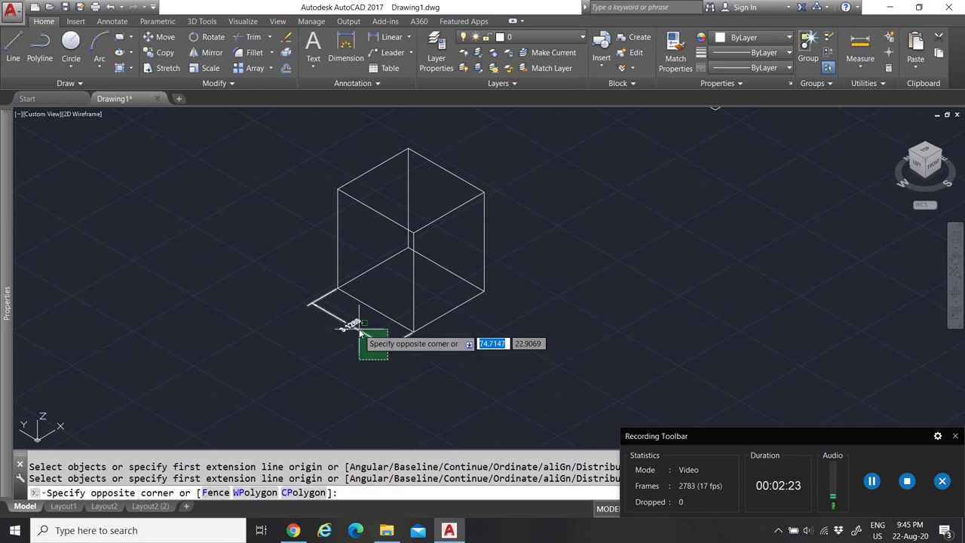
pyautogui.click(330, 345)
pyautogui.press('Delete')
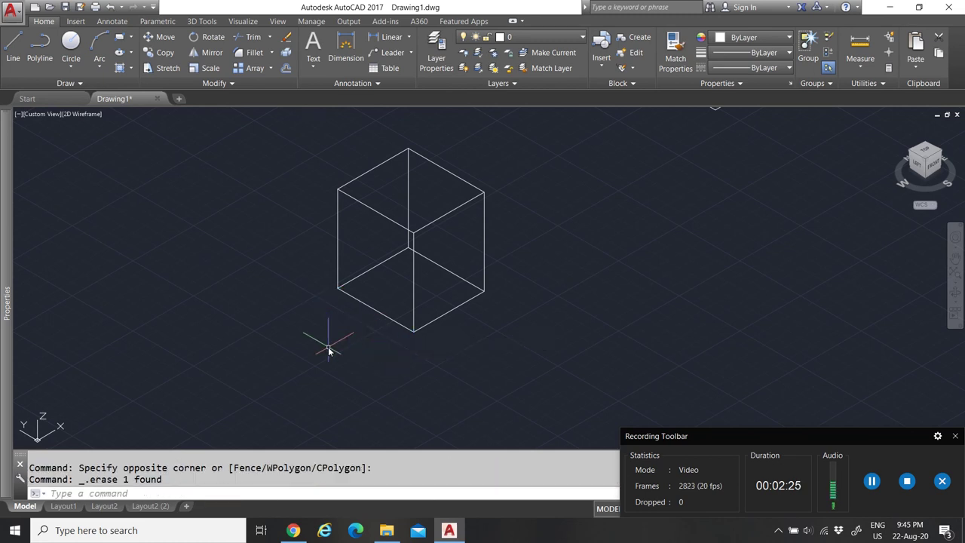
# Switch the model to the Top view with the drawn rectangles and circle in sight
pyautogui.scroll(-3, 347, 311)
pyautogui.scroll(2, 433, 279)
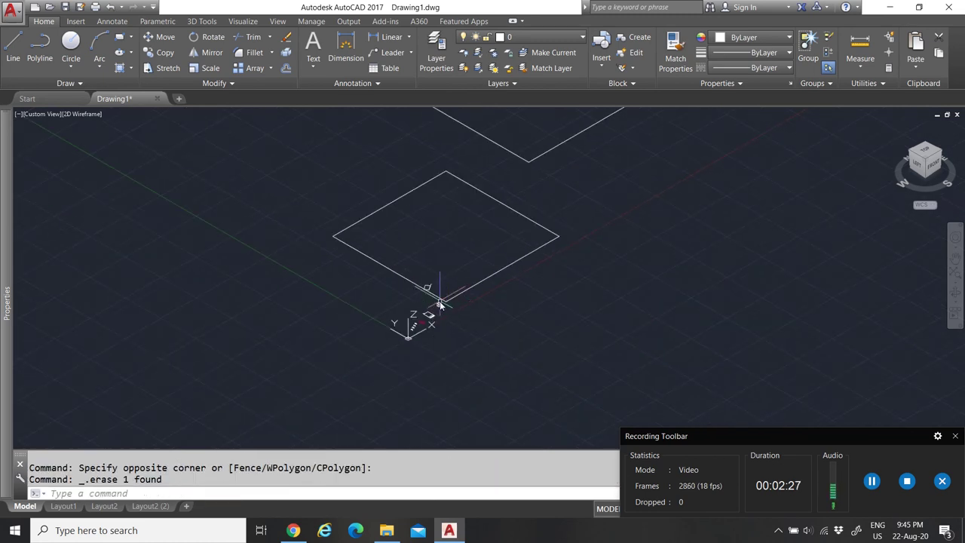
pyautogui.scroll(-3, 316, 133)
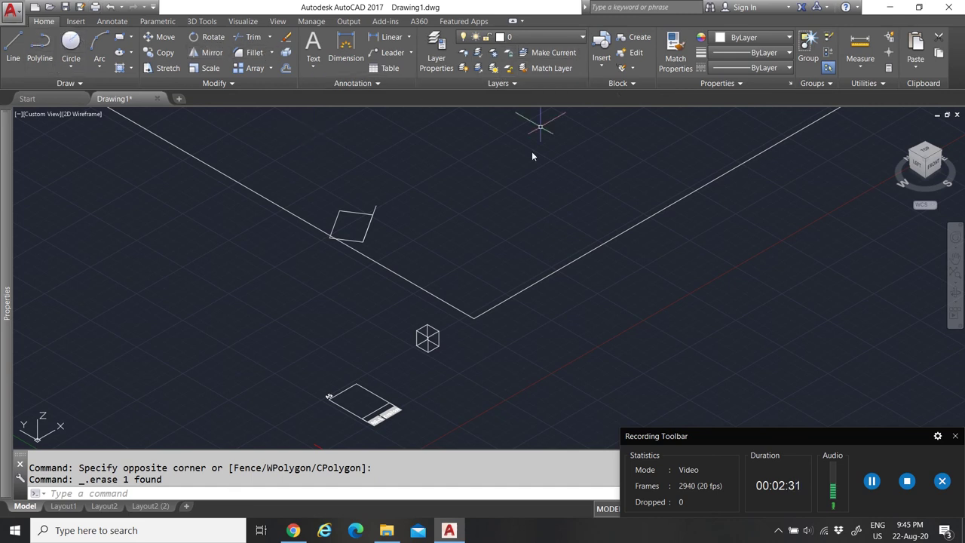
pyautogui.click(928, 152)
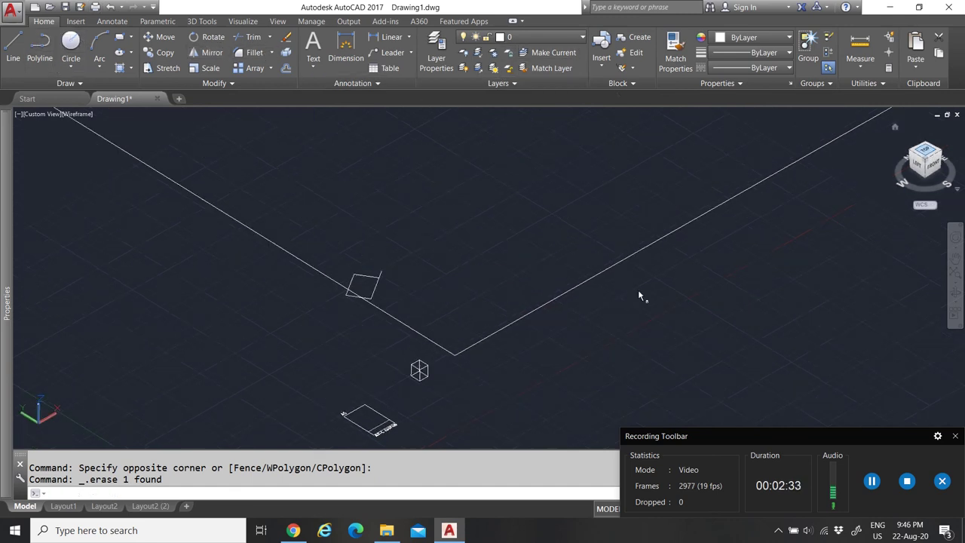
pyautogui.scroll(-2, 393, 338)
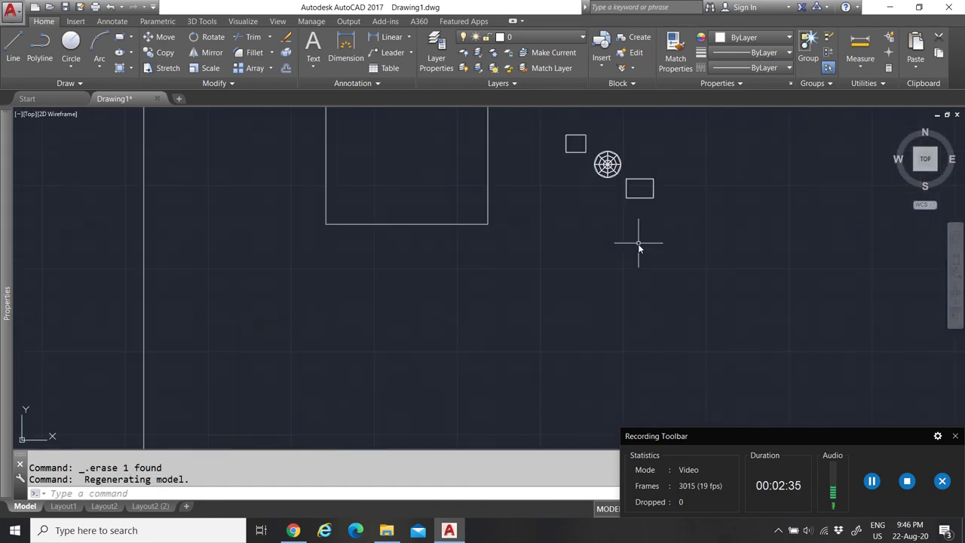
# Switch the model from the Top view to the home isometric view and examine the two boxes and the cone between them
pyautogui.scroll(5, 636, 244)
pyautogui.scroll(-4, 646, 147)
pyautogui.scroll(3, 431, 227)
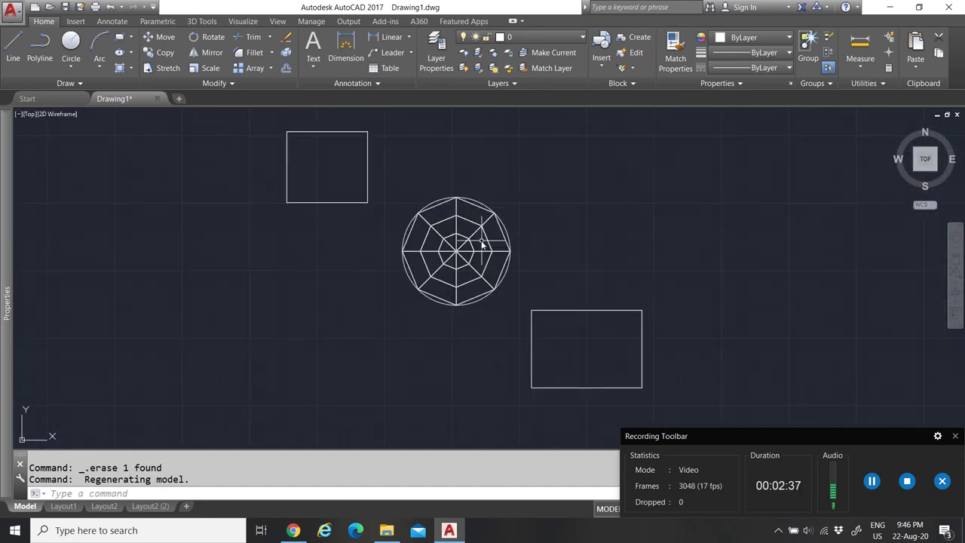
pyautogui.click(896, 123)
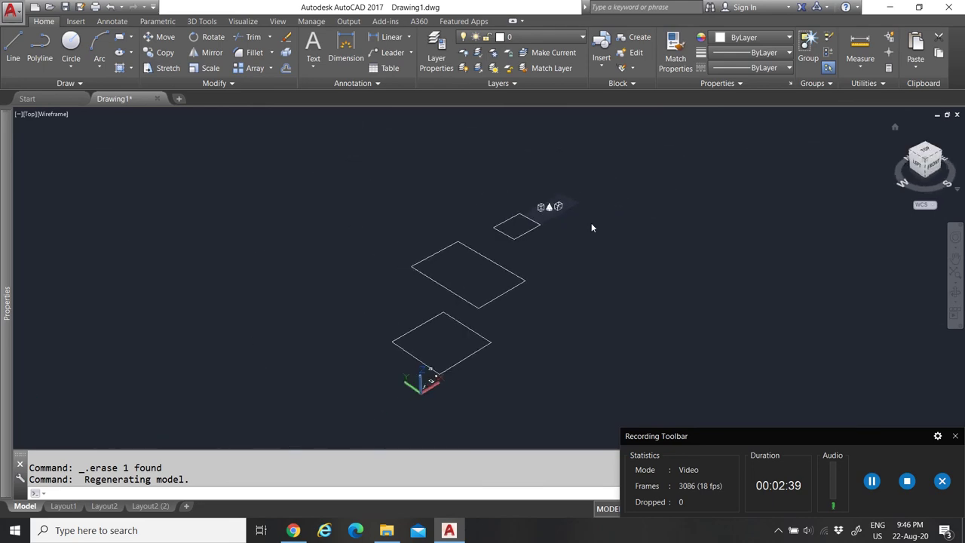
pyautogui.scroll(-3, 459, 268)
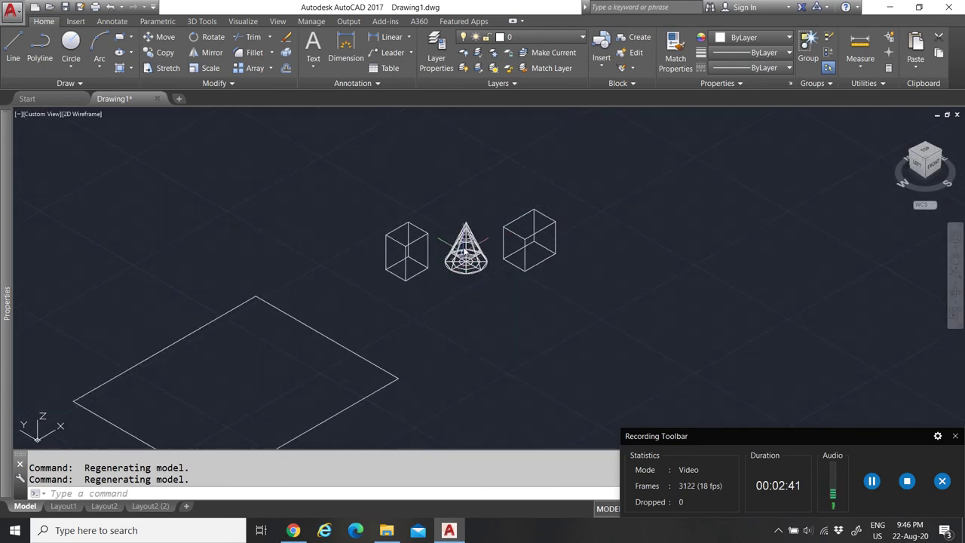
pyautogui.scroll(7, 463, 270)
pyautogui.scroll(-6, 490, 268)
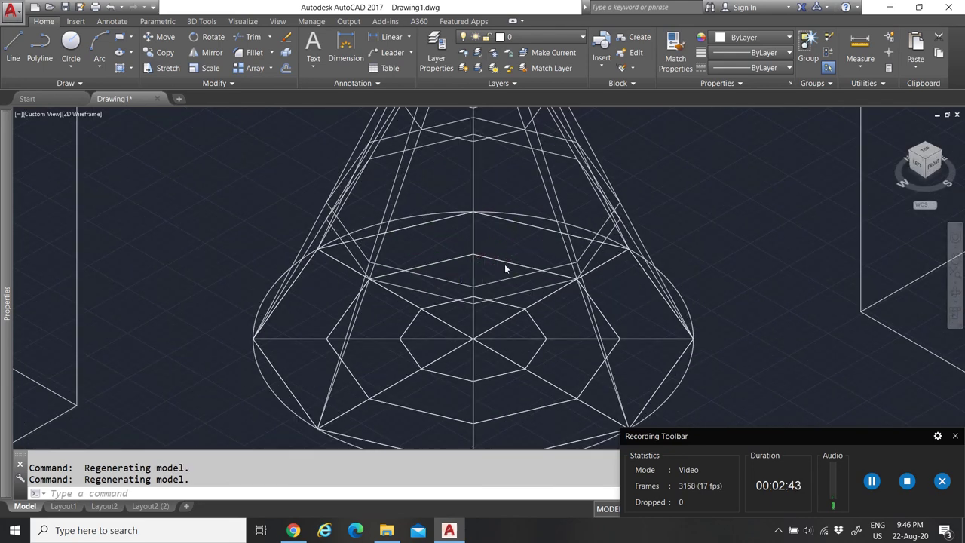
pyautogui.scroll(4, 522, 260)
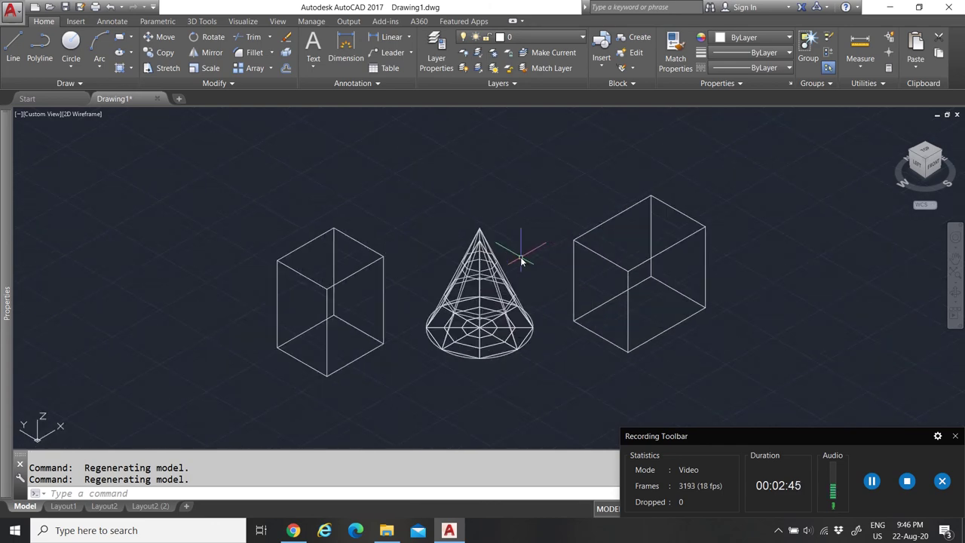
pyautogui.scroll(-8, 588, 264)
pyautogui.scroll(-5, 588, 264)
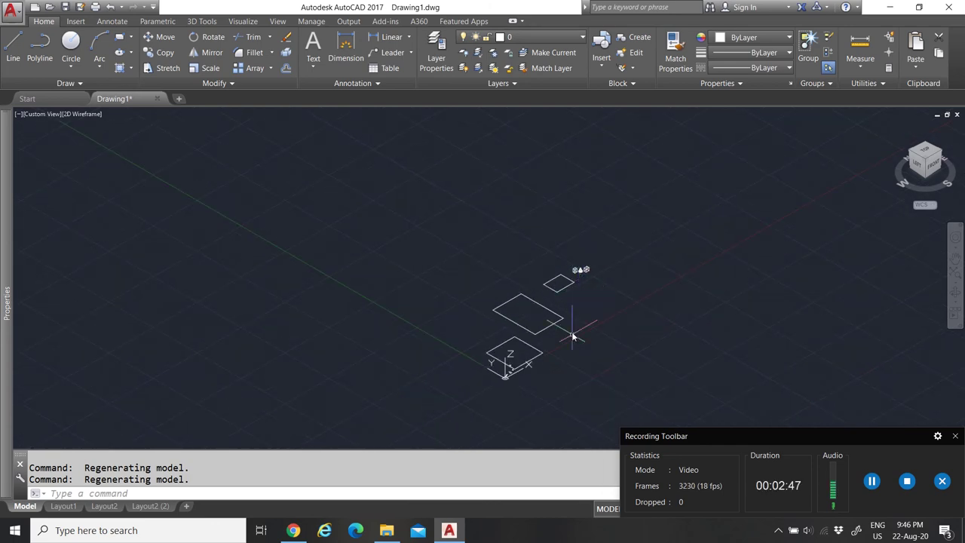
pyautogui.scroll(4, 595, 324)
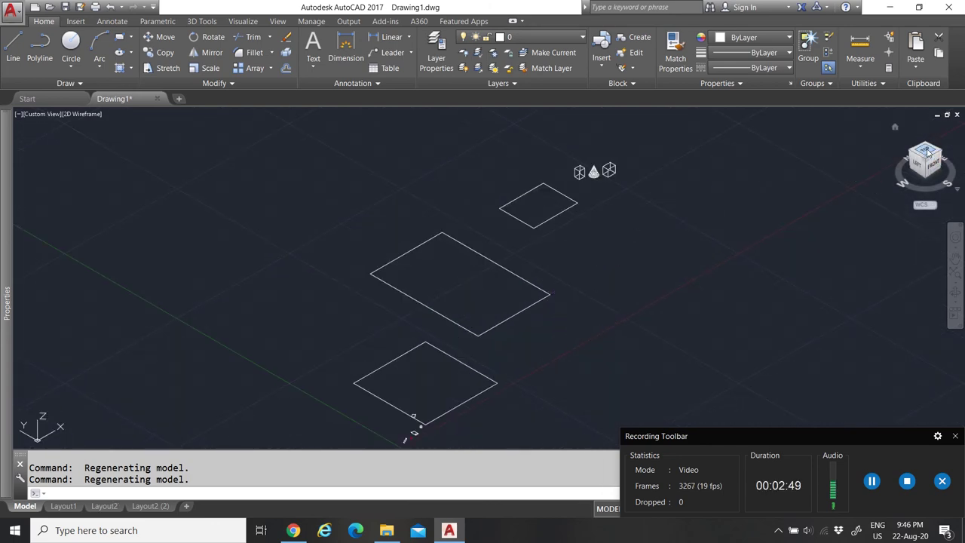
# Return the model to the Top view and examine the boxes and cone in plan, along with the neighbouring rectangles
pyautogui.click(929, 153)
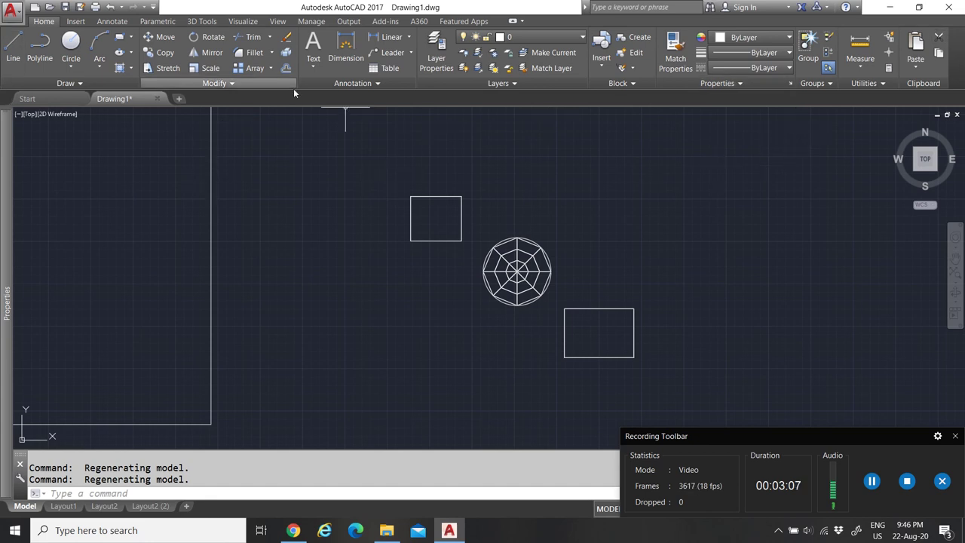
pyautogui.scroll(3, 578, 239)
pyautogui.scroll(-3, 523, 249)
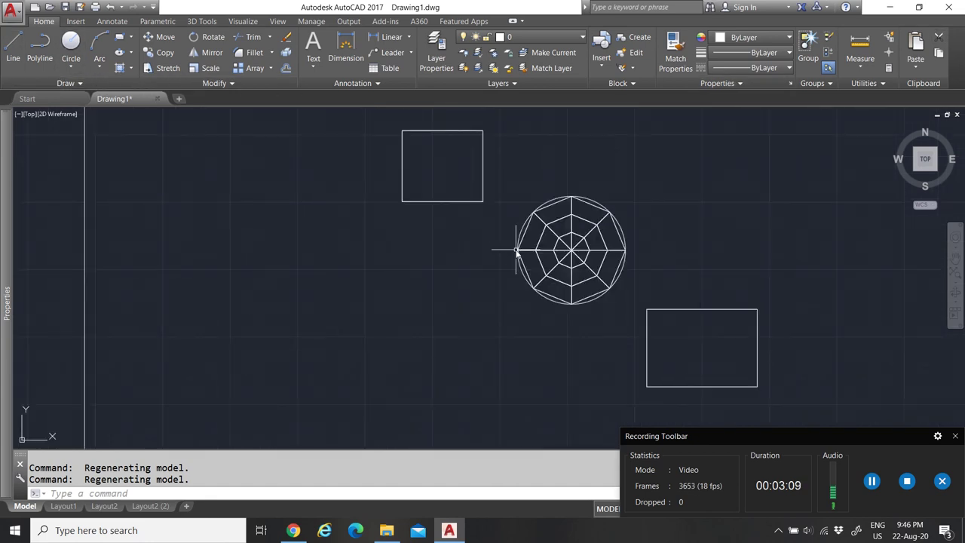
pyautogui.scroll(-4, 514, 257)
pyautogui.scroll(4, 517, 253)
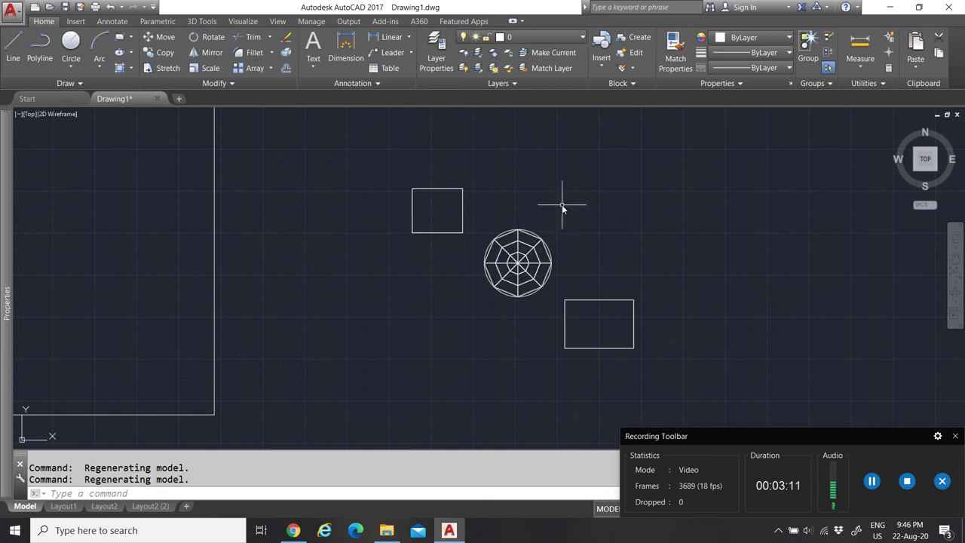
pyautogui.scroll(-6, 424, 257)
pyautogui.scroll(5, 423, 258)
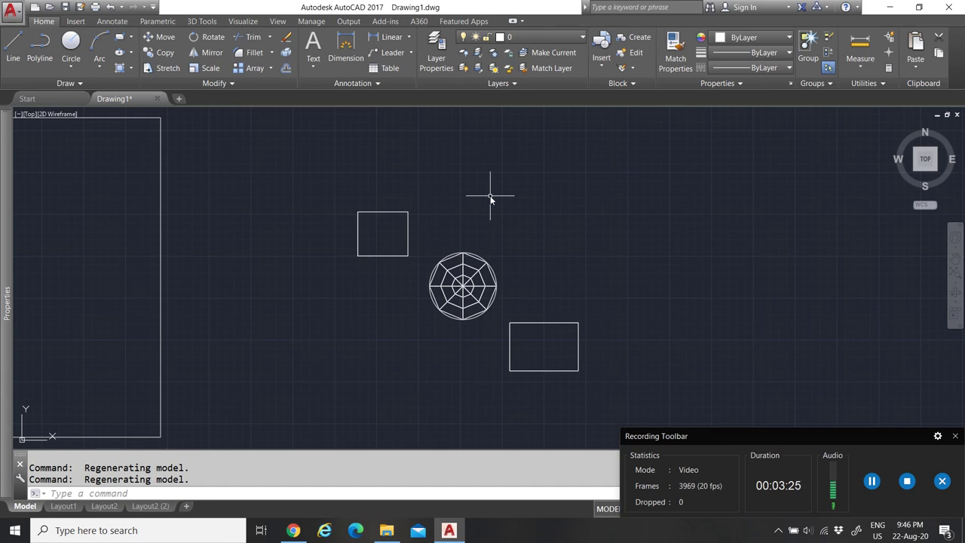
pyautogui.scroll(-3, 486, 194)
pyautogui.scroll(5, 456, 222)
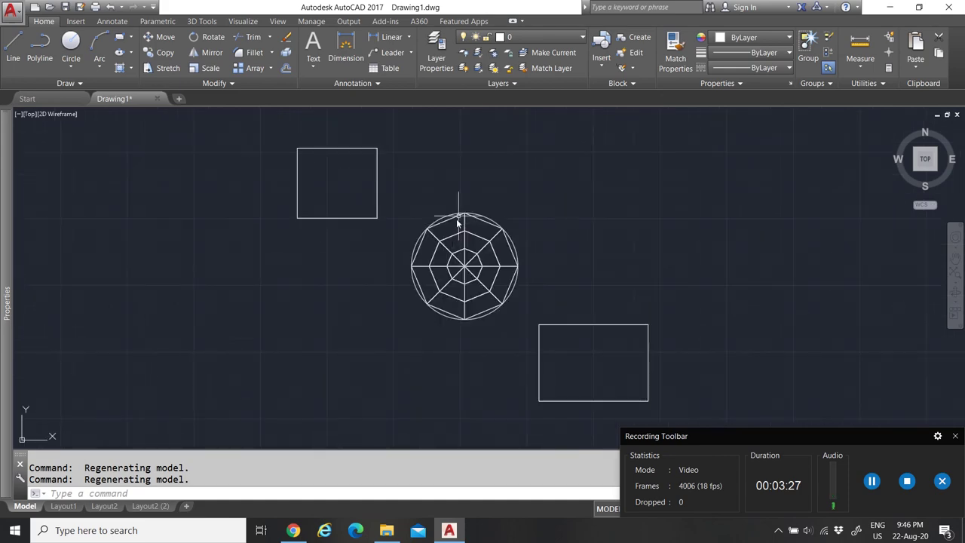
pyautogui.scroll(-4, 475, 188)
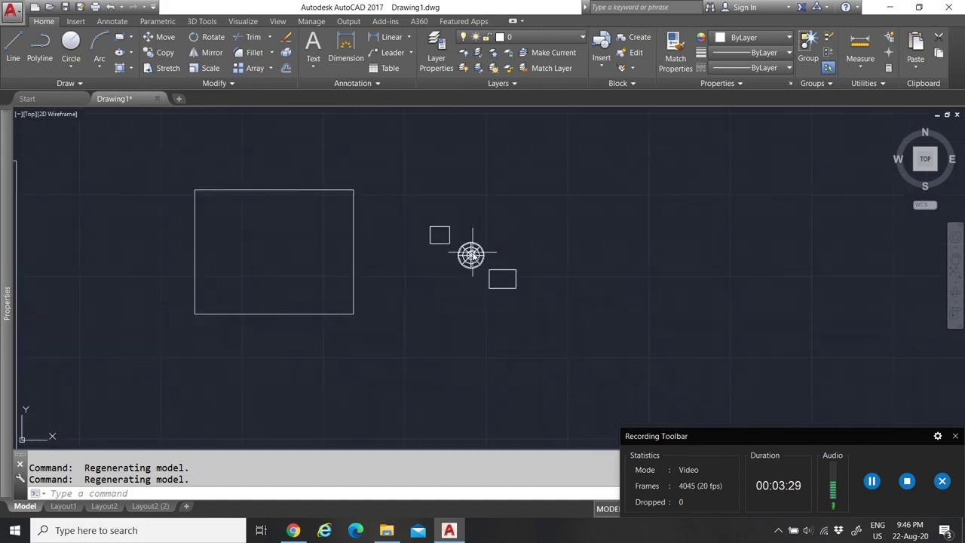
pyautogui.scroll(4, 330, 305)
pyautogui.scroll(-4, 329, 305)
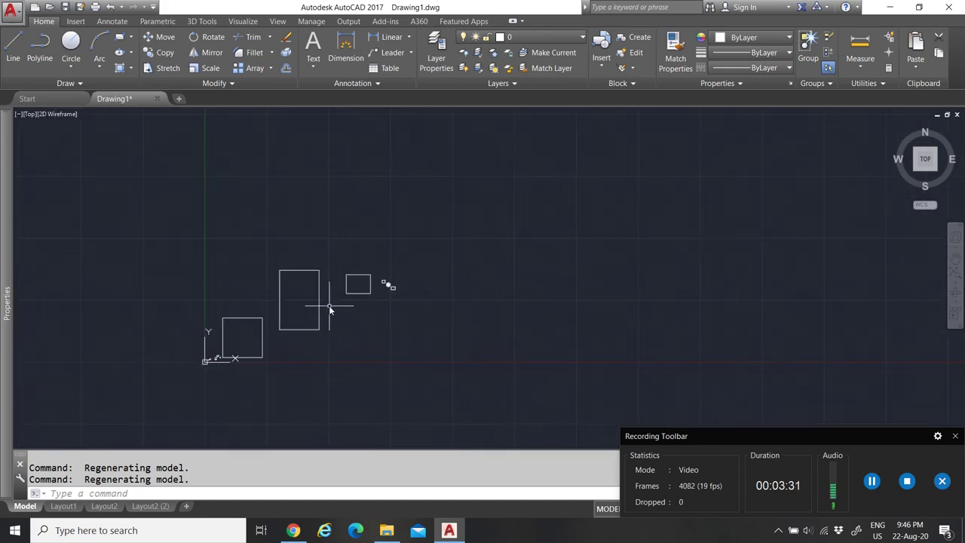
pyautogui.scroll(3, 328, 305)
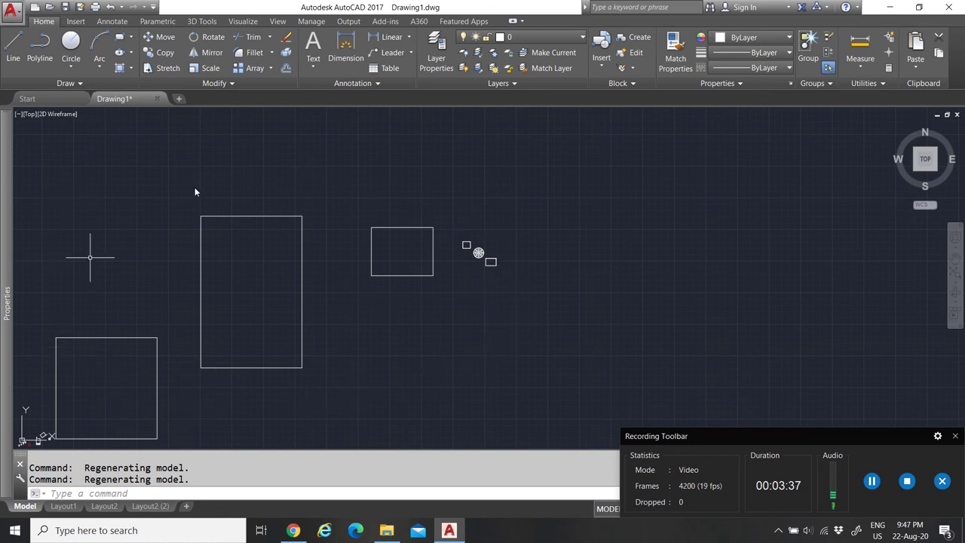
pyautogui.moveTo(713, 436)
pyautogui.mouseDown()
pyautogui.moveTo(706, 368)
pyautogui.moveTo(706, 386)
pyautogui.mouseUp()
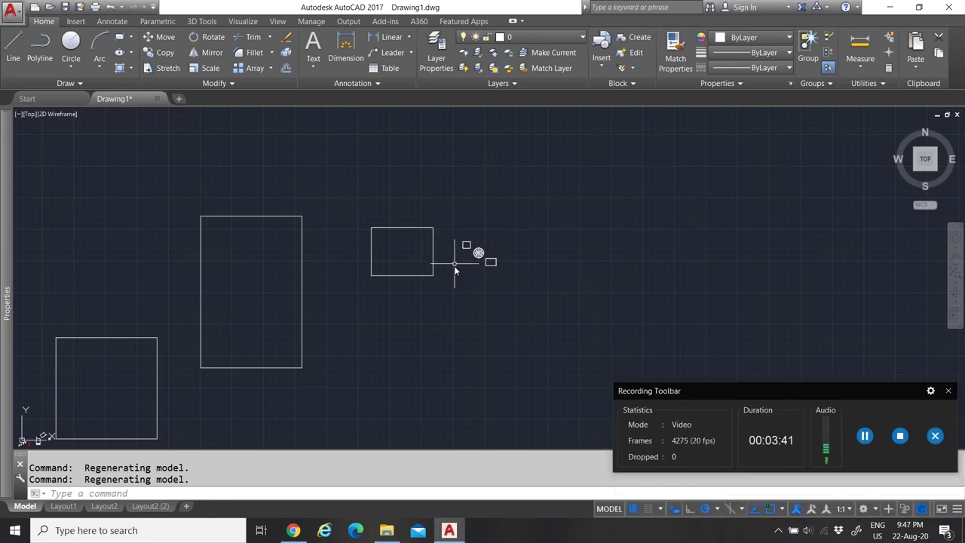
pyautogui.scroll(-5, 445, 271)
pyautogui.scroll(3, 473, 267)
pyautogui.scroll(4, 486, 264)
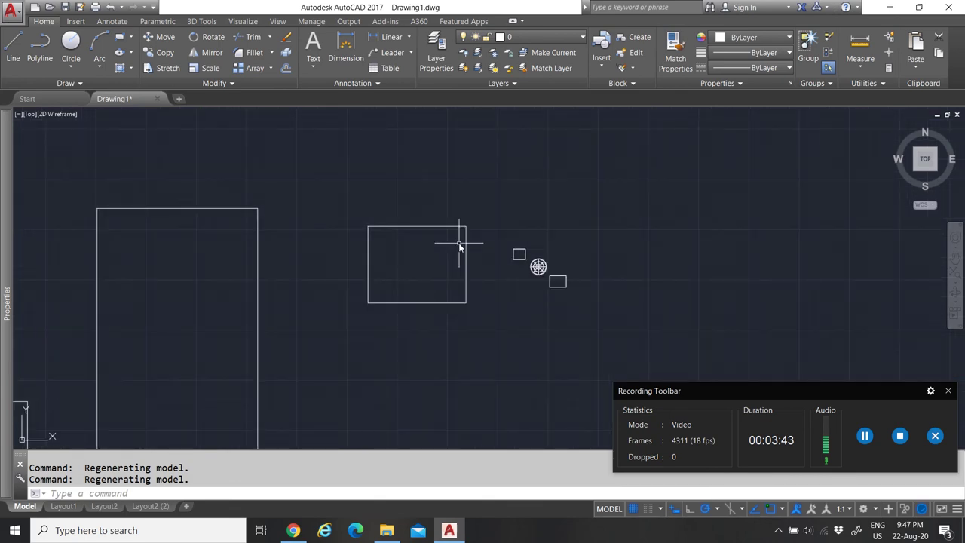
pyautogui.scroll(-6, 468, 249)
pyautogui.scroll(4, 464, 249)
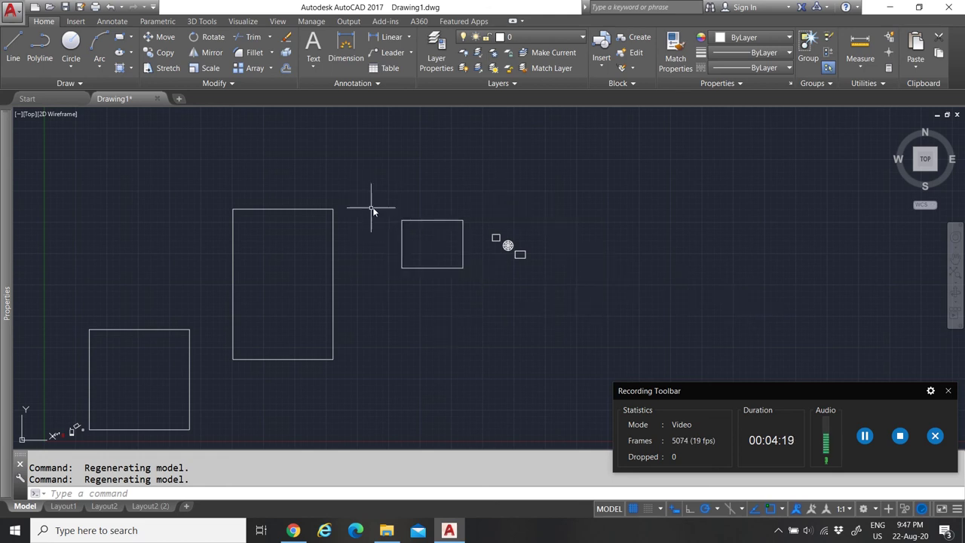
pyautogui.scroll(-5, 423, 301)
pyautogui.scroll(5, 414, 306)
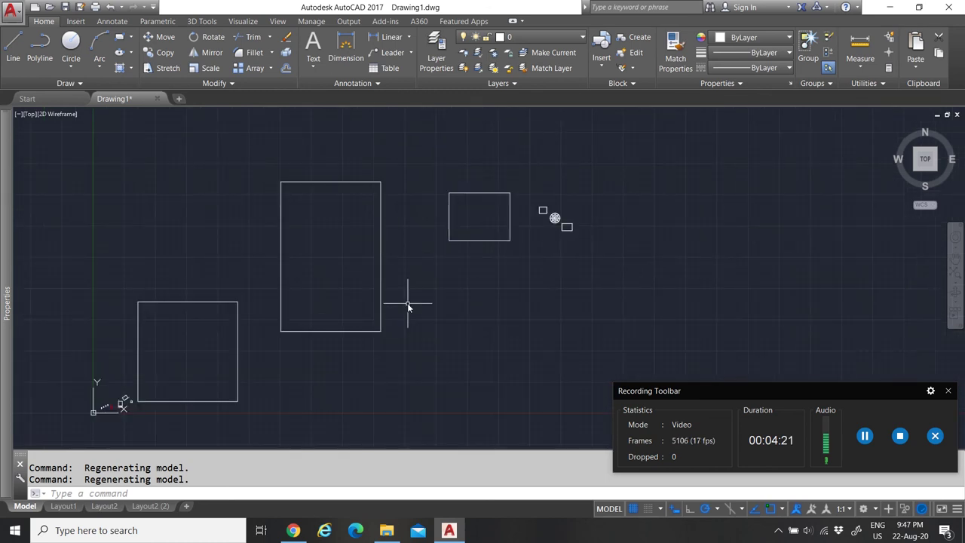